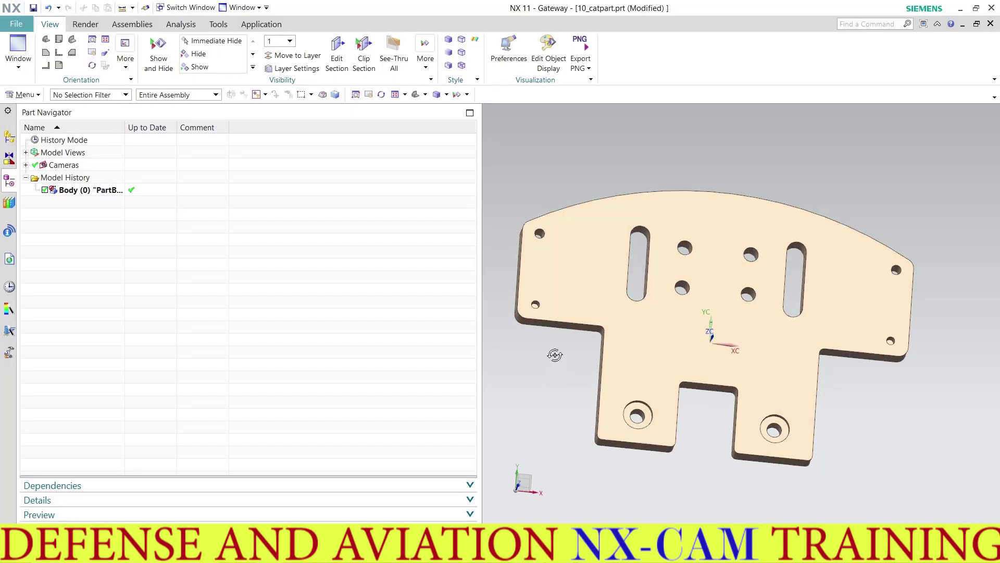
Measure the diameters of the two small edge holes, 10.106 and 8.376 mm.
mouse_move(555, 355)
middle_down()
mouse_move(578, 240)
mouse_move(599, 368)
mouse_move(620, 382)
mouse_move(663, 384)
mouse_move(587, 319)
mouse_move(616, 277)
mouse_move(662, 321)
mouse_move(646, 312)
mouse_move(592, 327)
middle_up()
scroll(592, 327, up, 2)
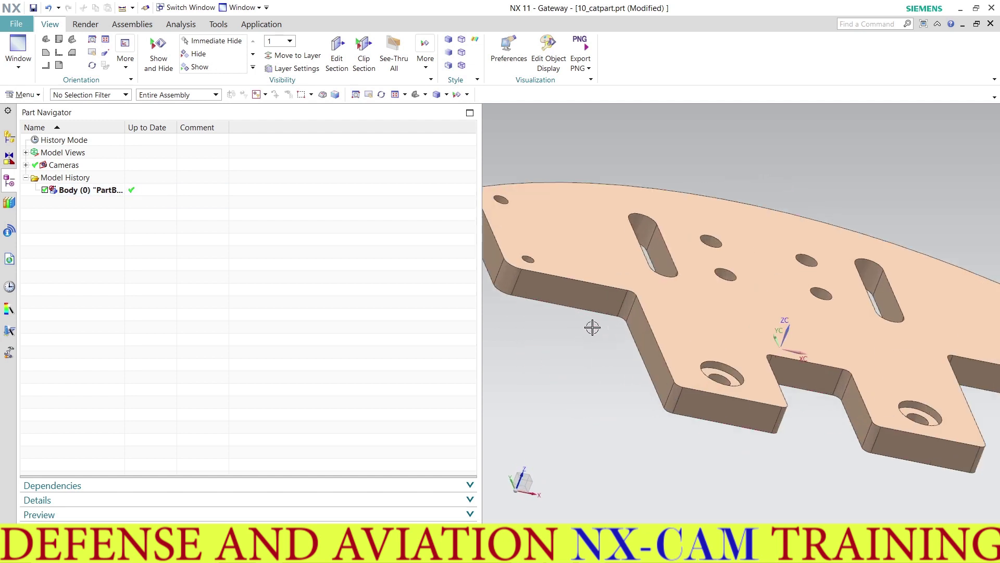
click(178, 26)
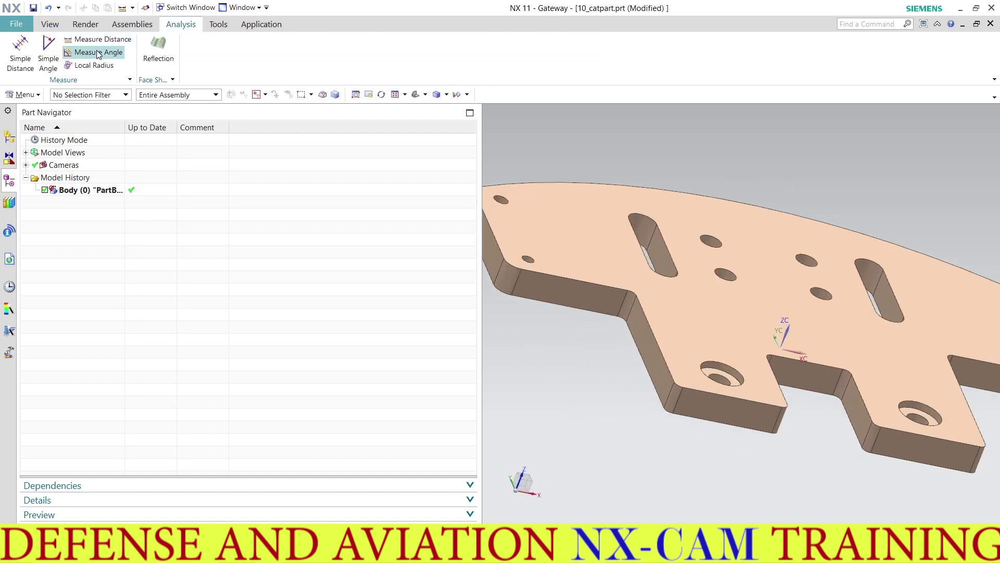
click(96, 42)
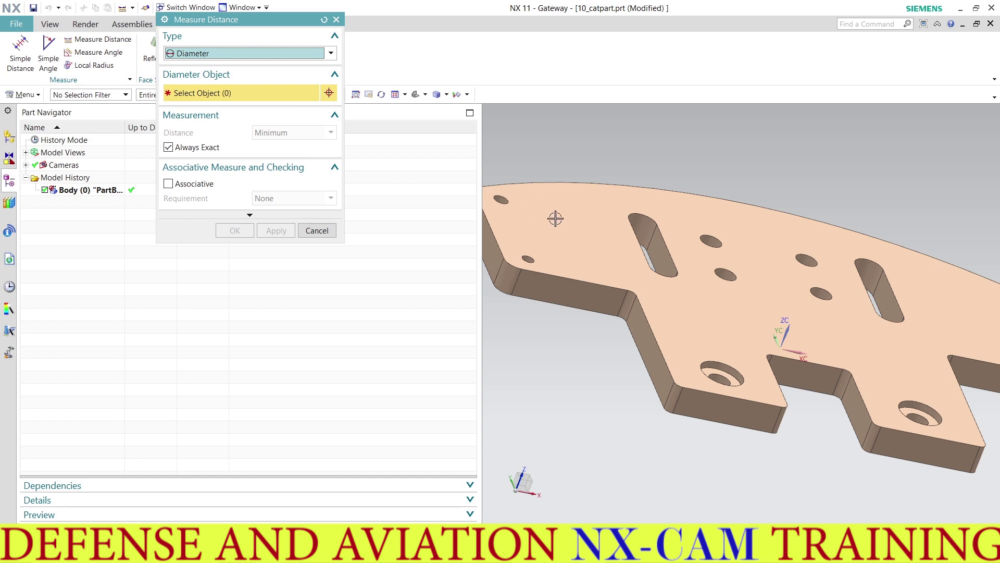
click(510, 200)
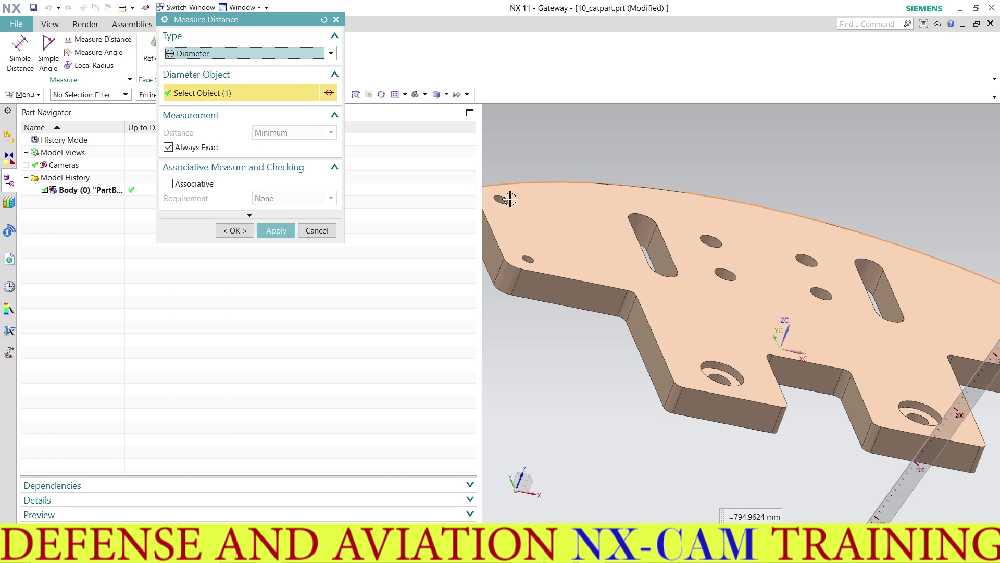
click(276, 230)
click(507, 201)
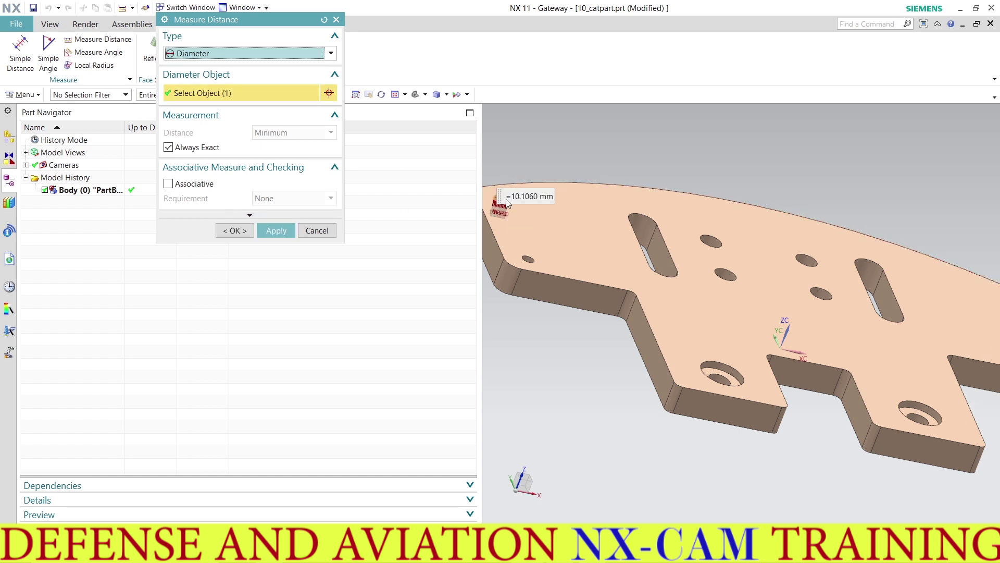
click(531, 256)
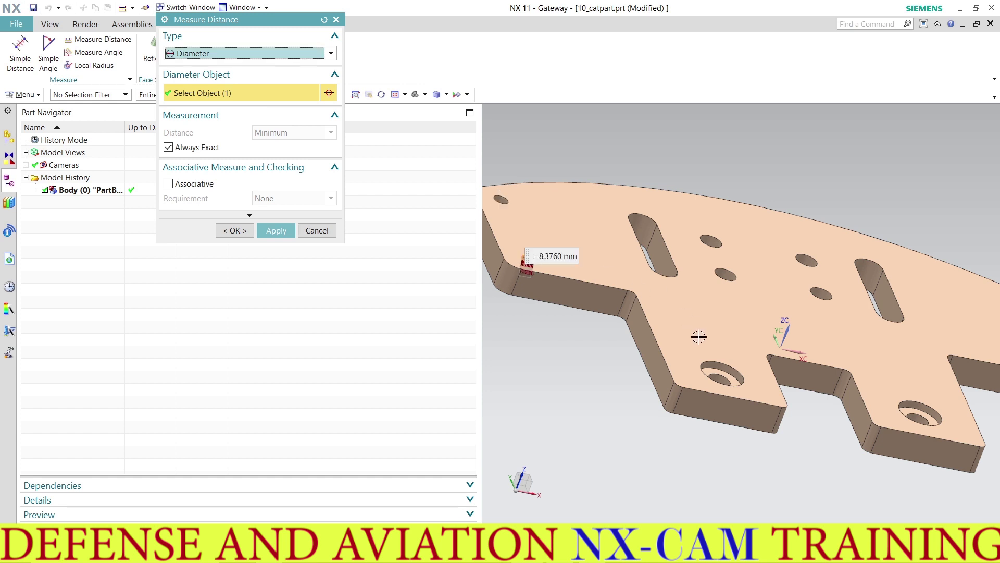
Measure the 30 mm, 15 mm and 20 mm holes and the two corner holes, then finish measuring.
click(726, 375)
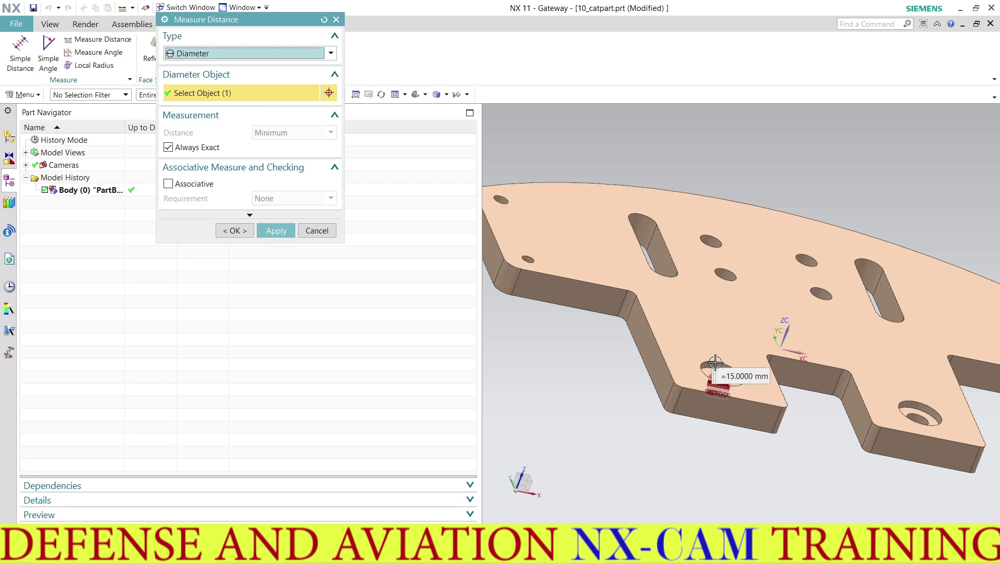
click(726, 281)
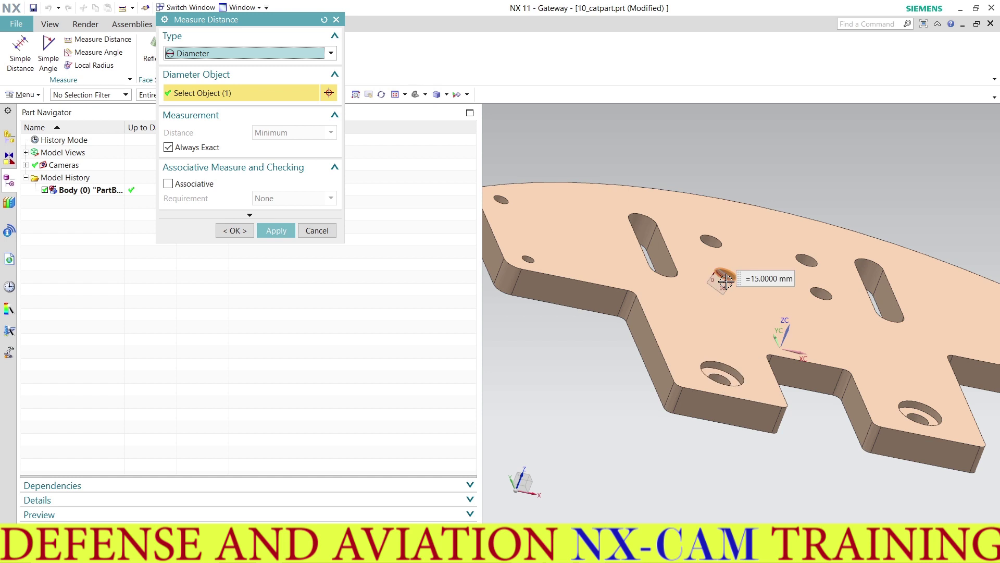
click(643, 219)
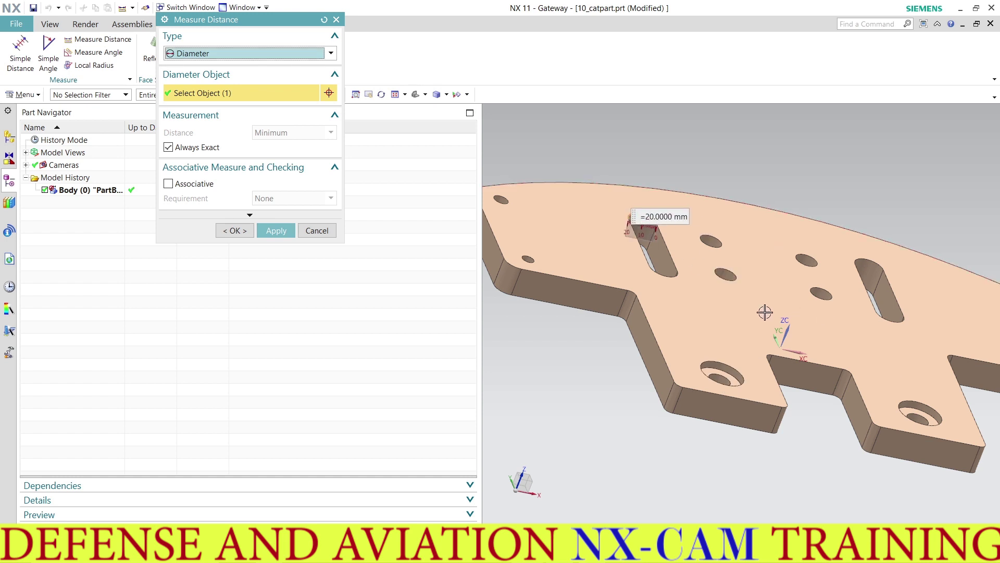
scroll(764, 312, down, 3)
middle_drag(764, 312, 885, 333)
scroll(895, 337, up, 5)
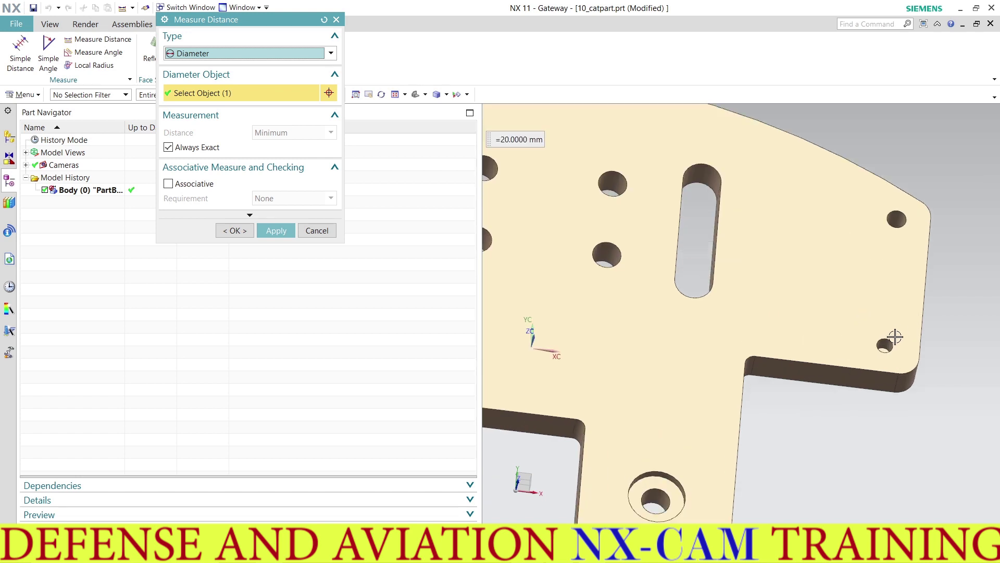
click(895, 337)
click(894, 227)
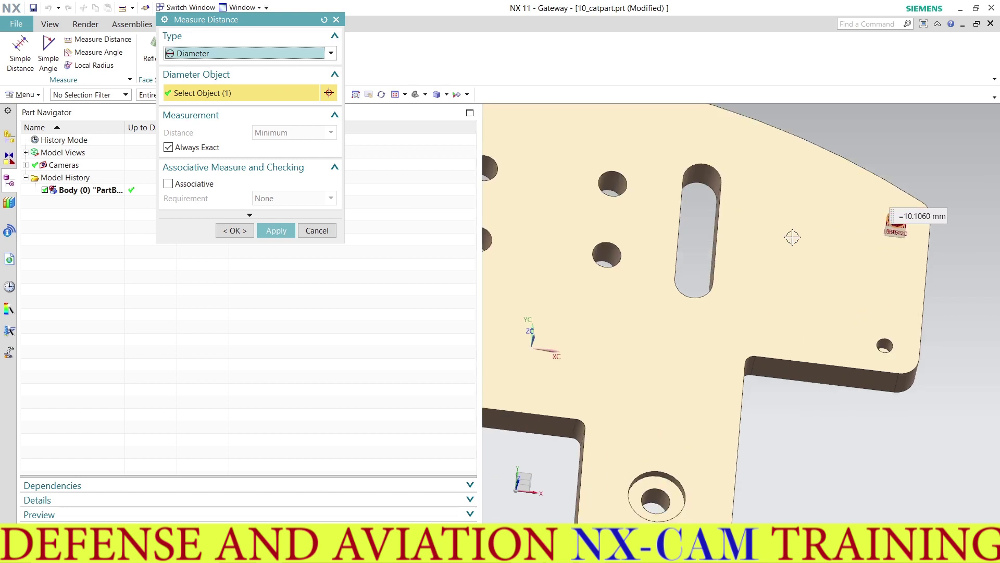
click(320, 232)
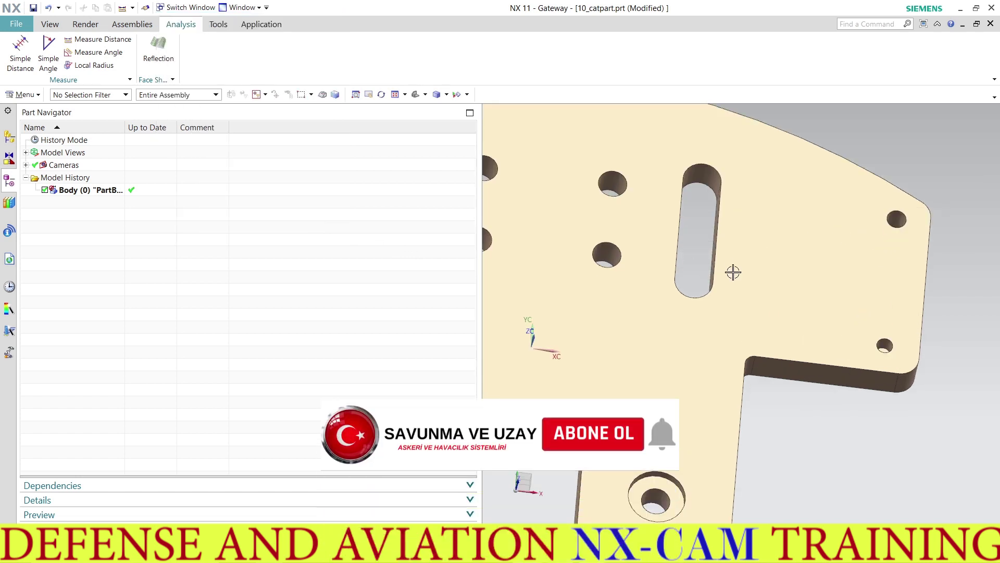
Snap the plate to Top view and switch to the Modeling application.
scroll(730, 270, down, 5)
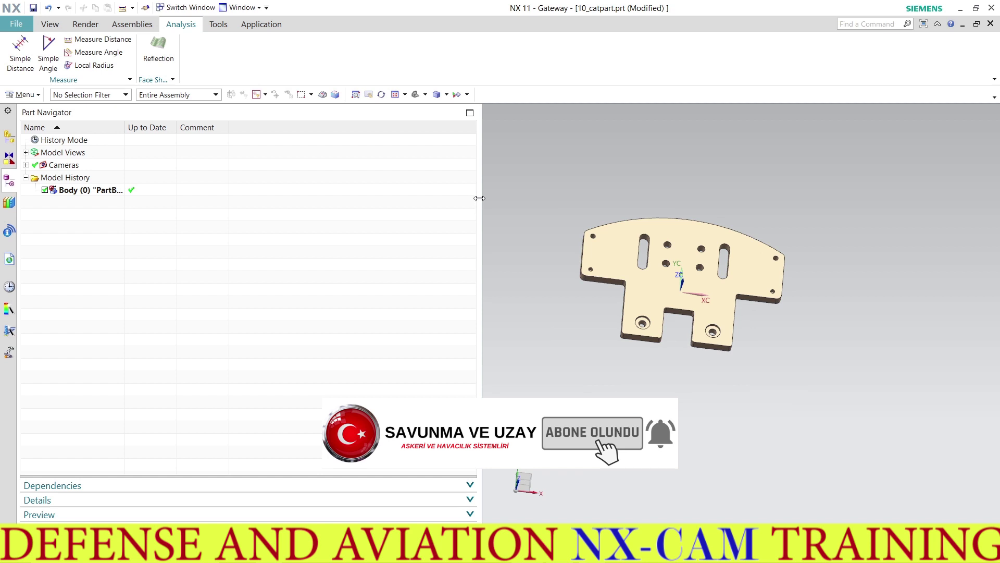
drag(479, 198, 296, 198)
middle_drag(584, 250, 590, 217)
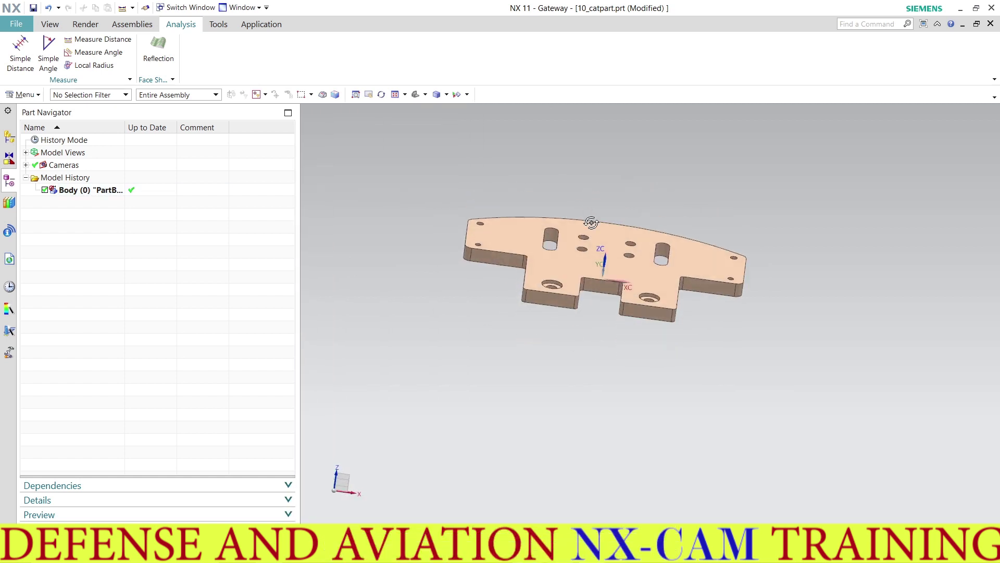
key(ctrl+alt+t)
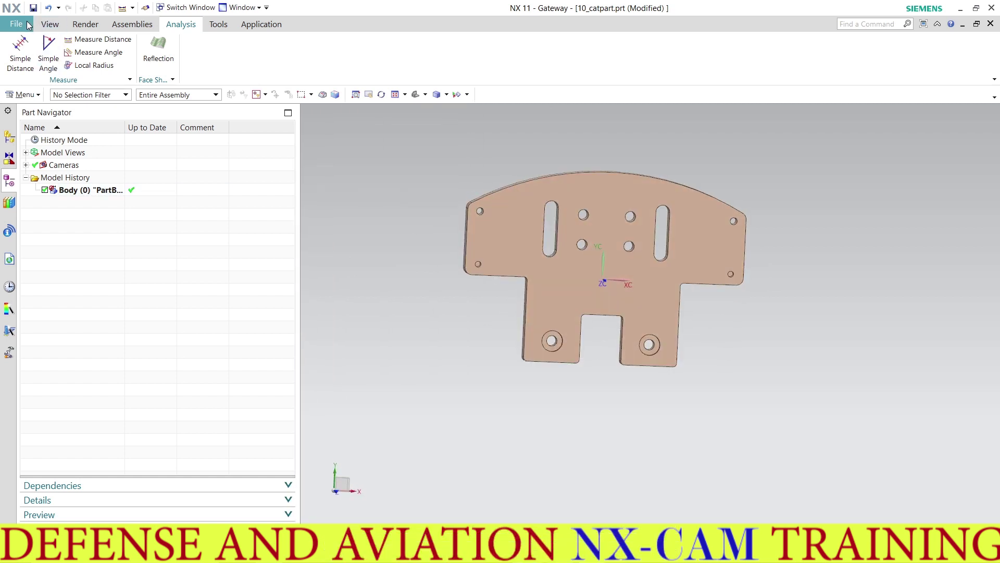
click(29, 25)
click(135, 177)
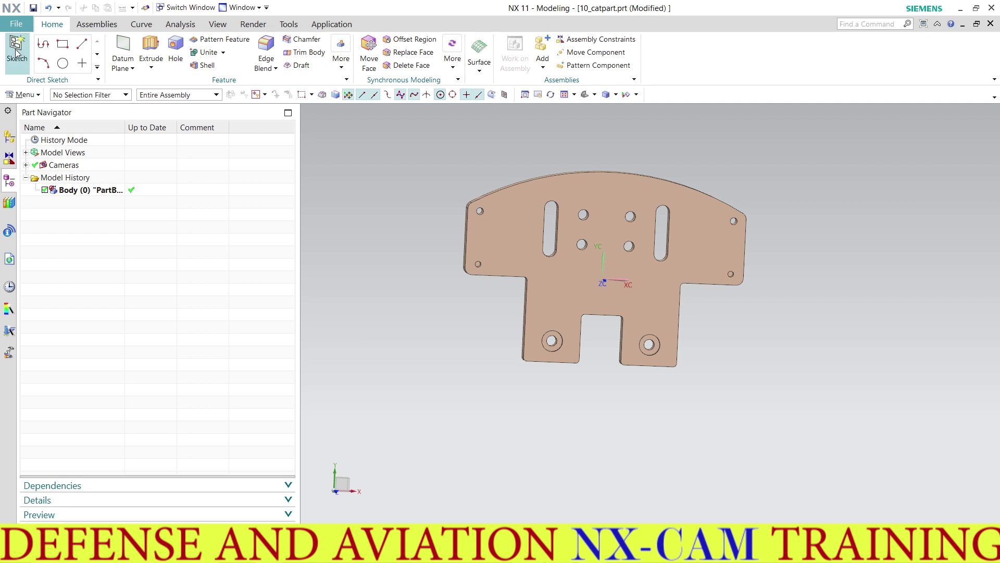
Create a new sketch on the plate's flat top face.
click(17, 51)
middle_drag(527, 207, 529, 240)
click(578, 271)
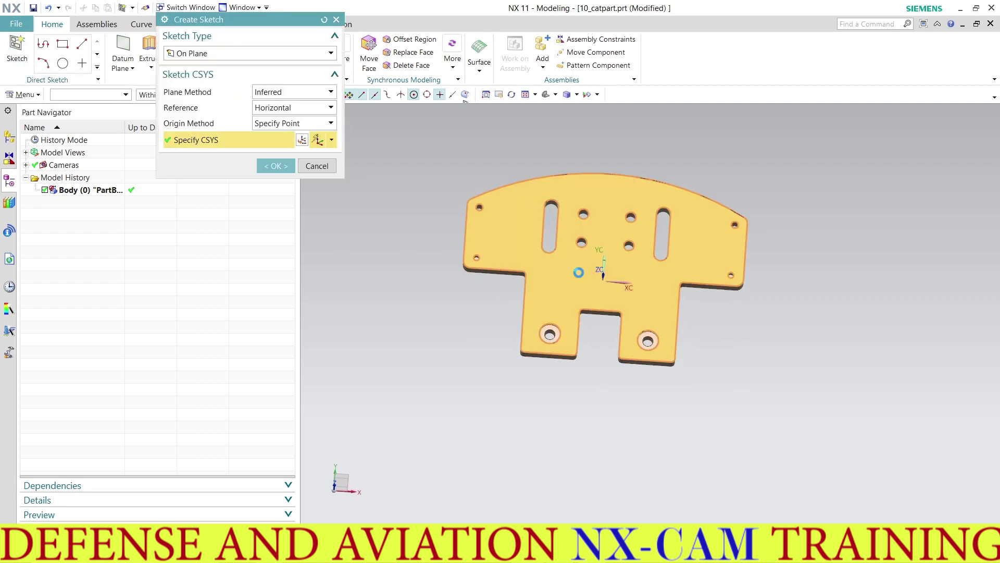
click(275, 166)
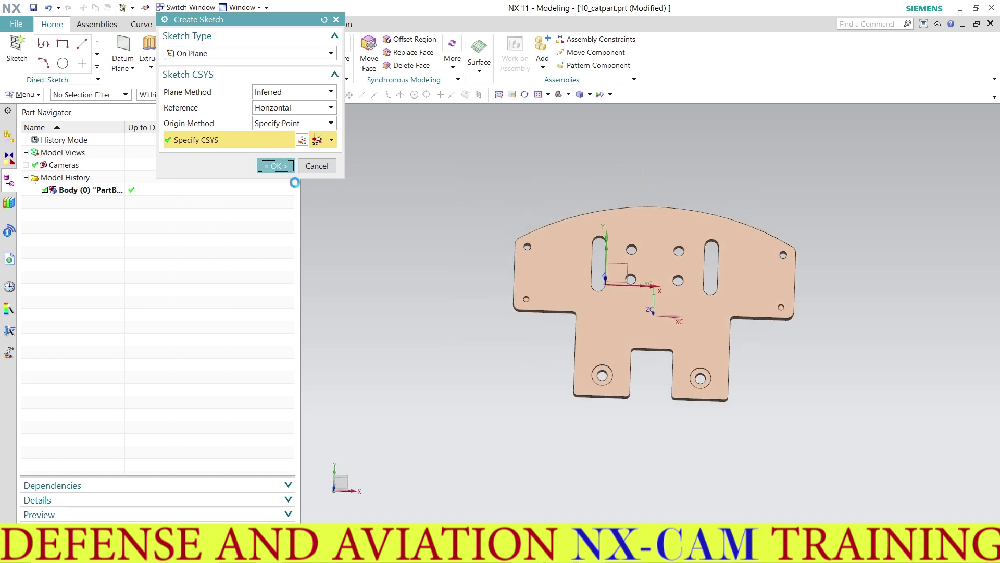
scroll(693, 314, down, 3)
scroll(678, 275, down, 1)
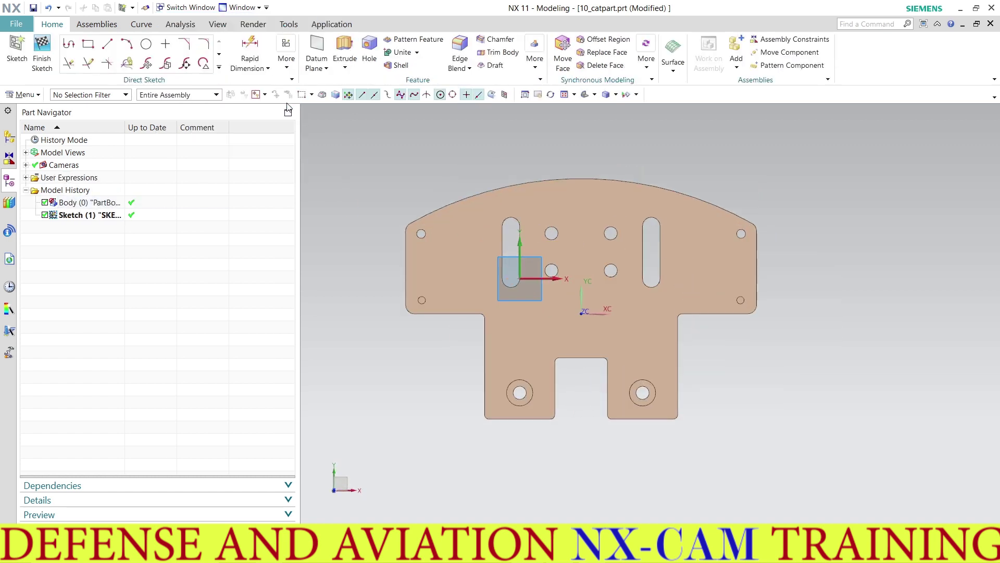
Add a 190 mm derived midline between the plate's left and right edges.
click(219, 67)
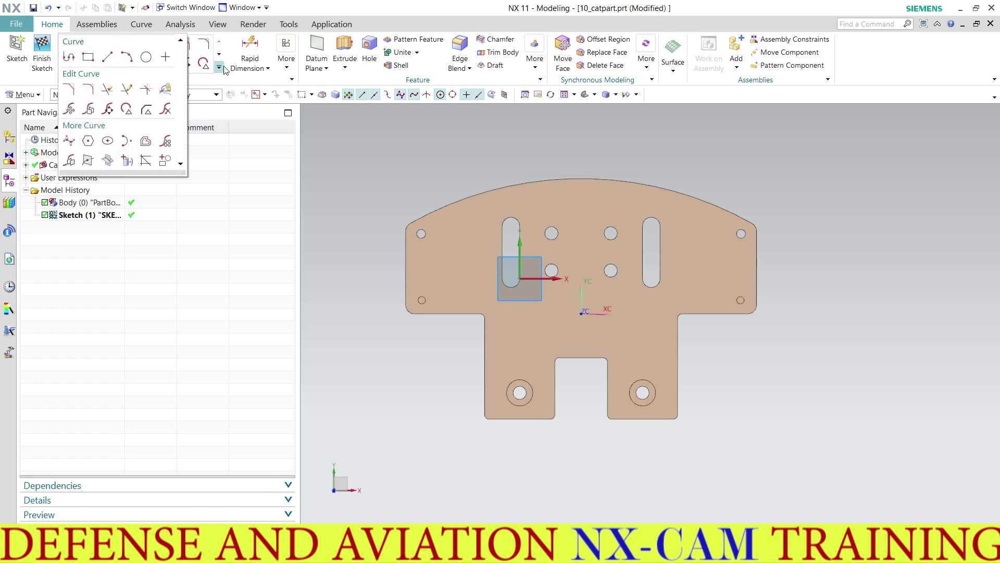
click(146, 162)
click(404, 268)
click(756, 268)
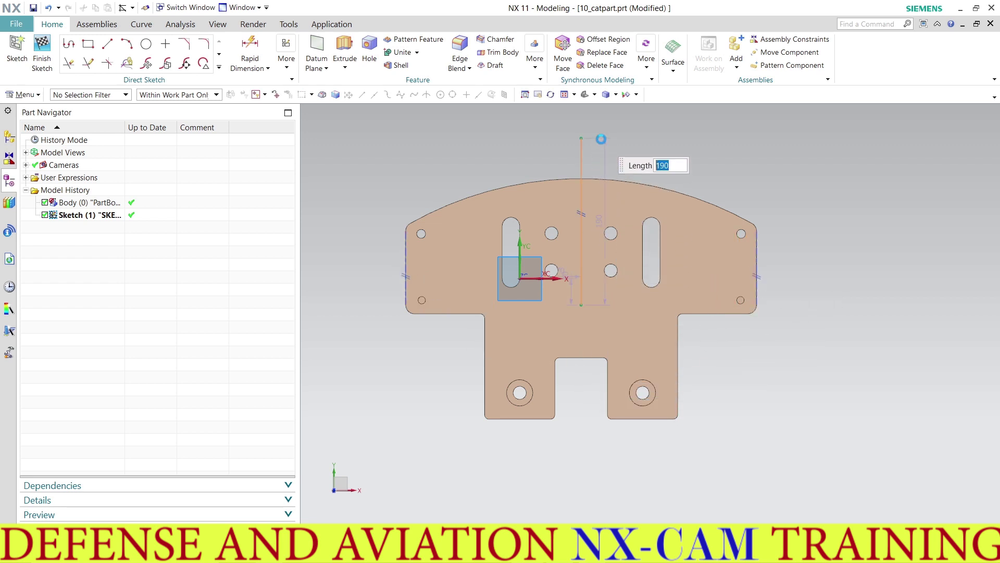
click(601, 138)
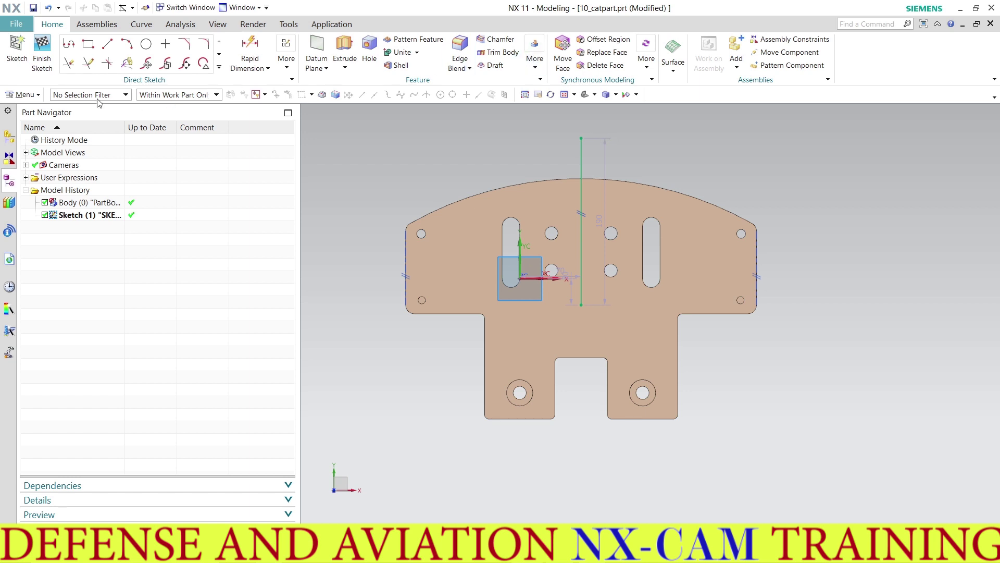
Draw a 420 × 285 rectangle from (-140,115) to (280,-170) enclosing the plate.
click(87, 46)
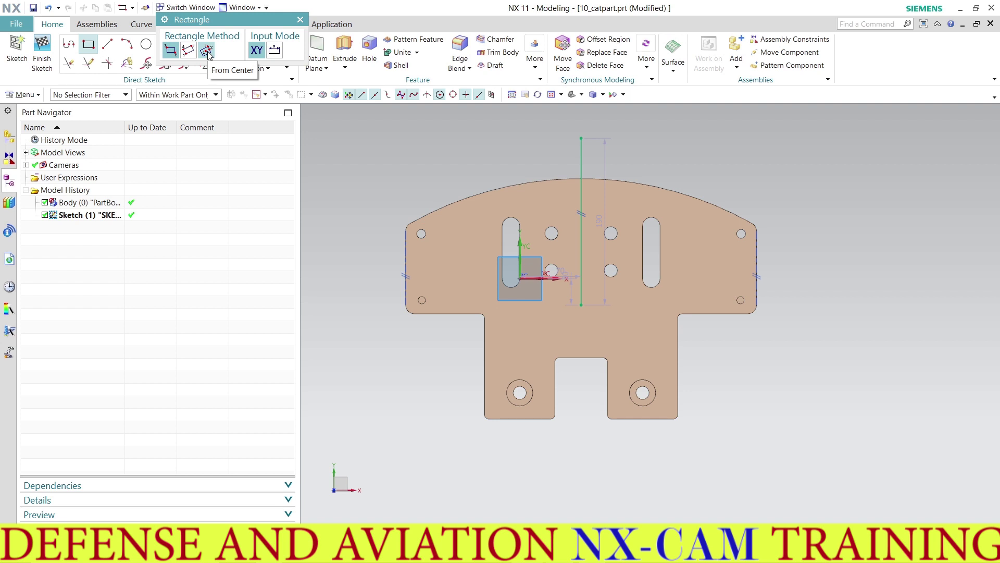
click(397, 179)
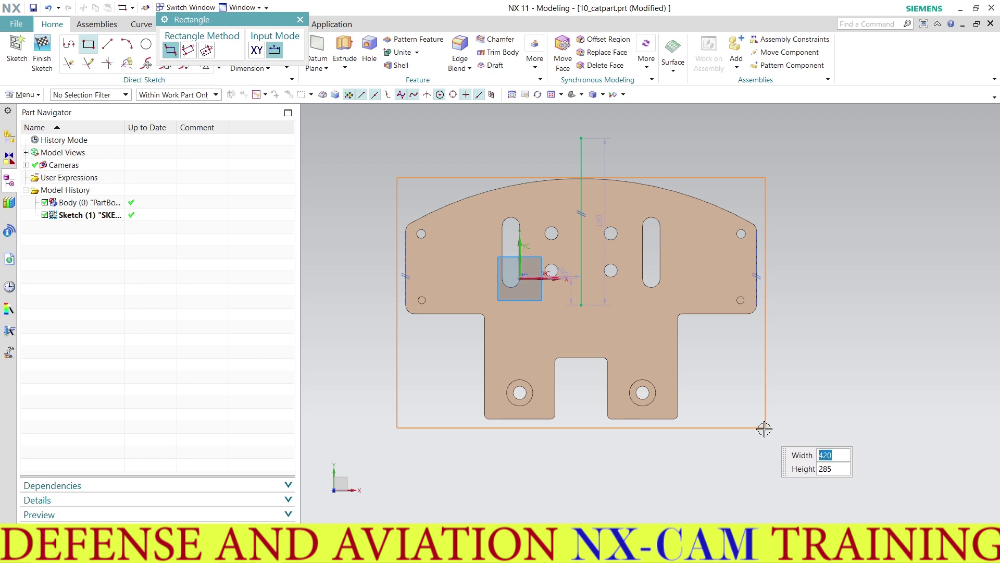
click(765, 428)
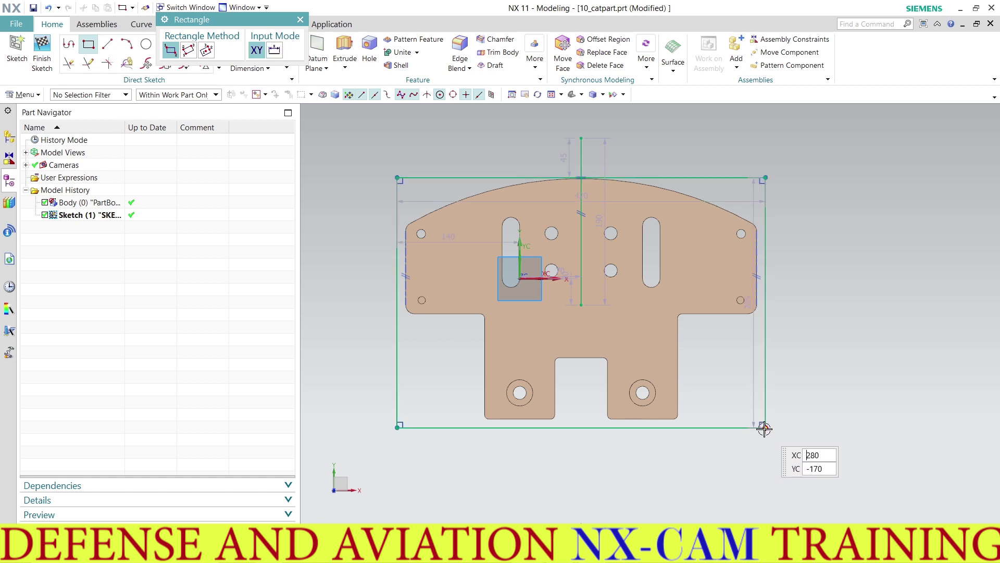
click(300, 19)
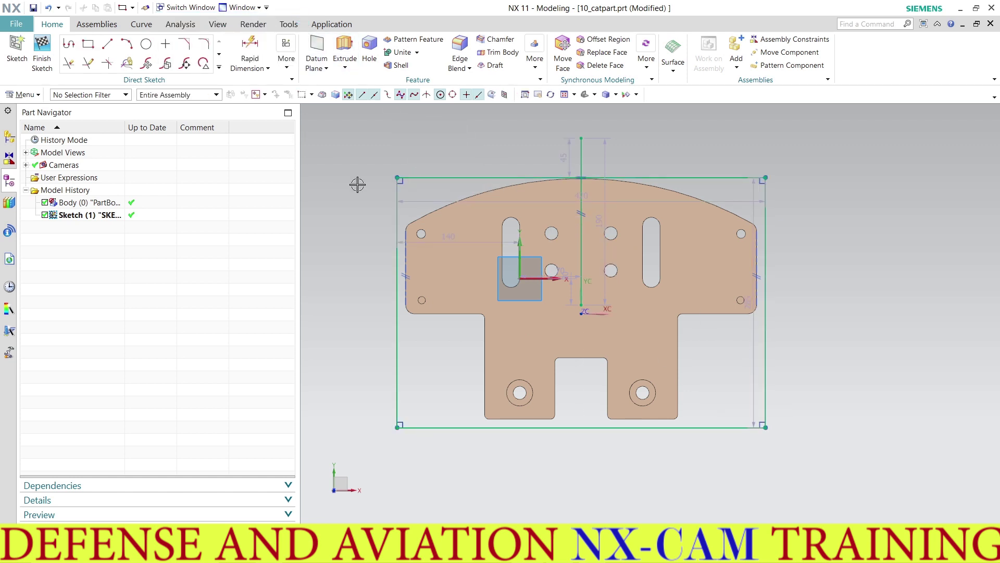
Dimension the rectangle's left and right sides 15 mm outside the plate edges.
click(250, 52)
click(404, 292)
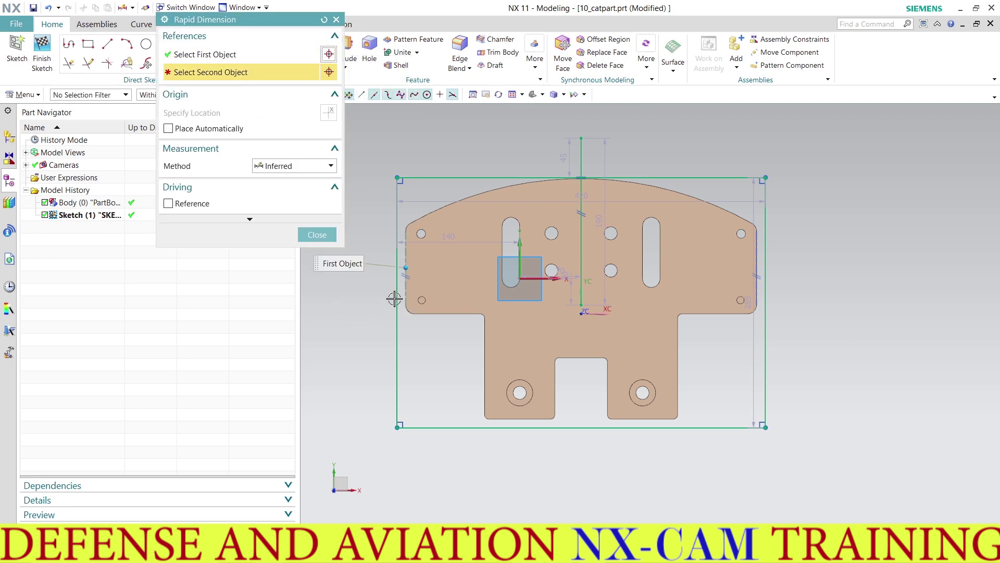
click(397, 298)
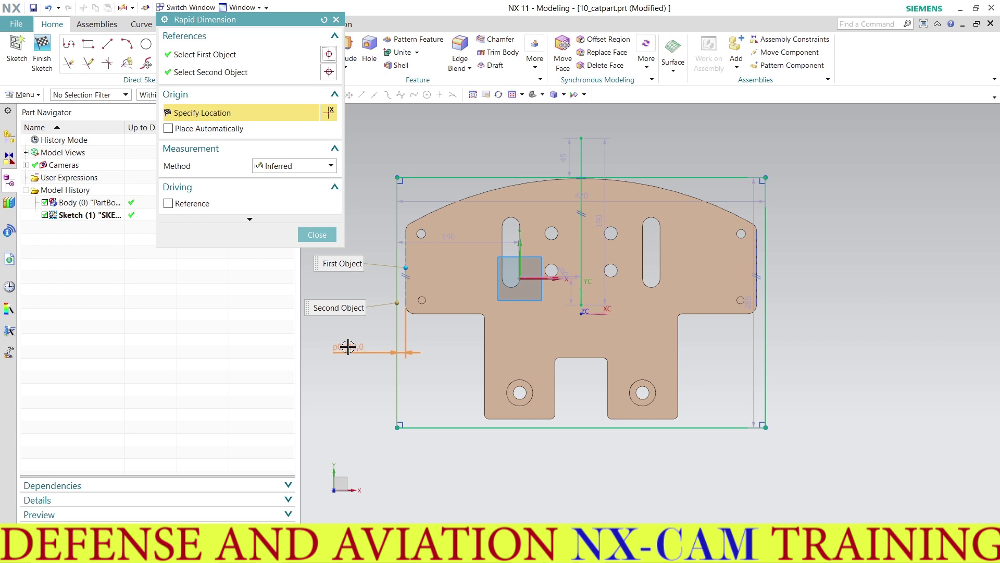
click(348, 347)
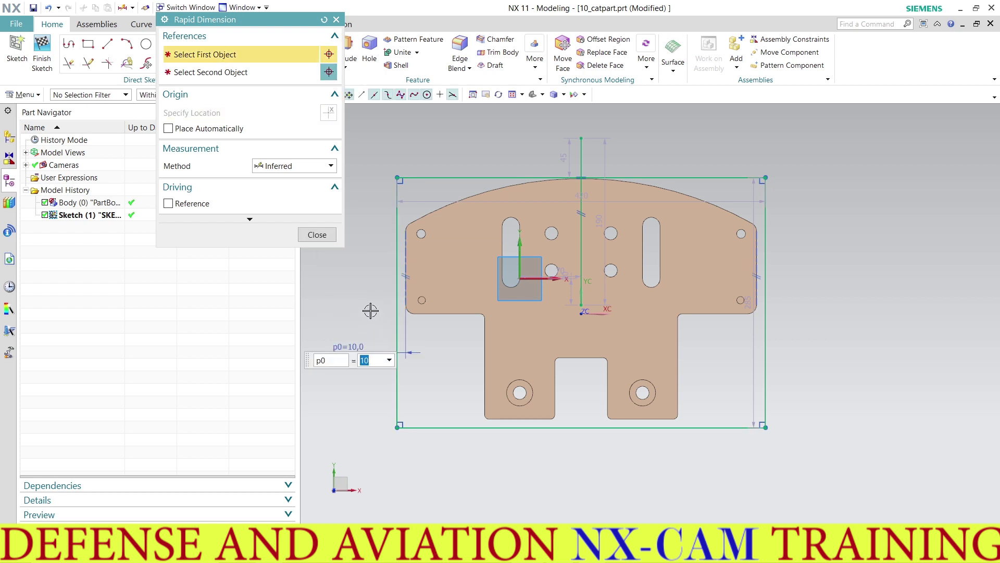
text(15)
key(Return)
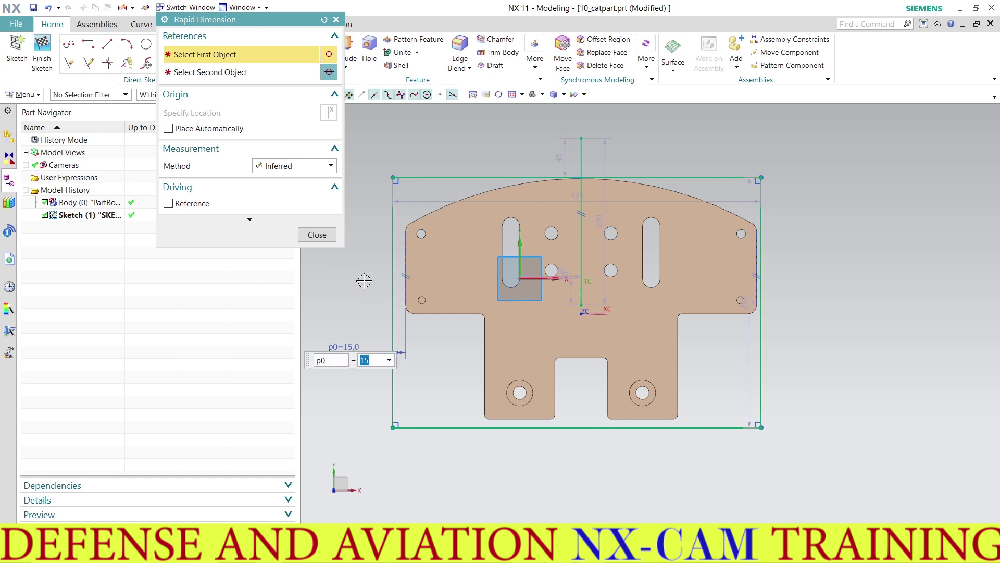
click(757, 257)
click(761, 219)
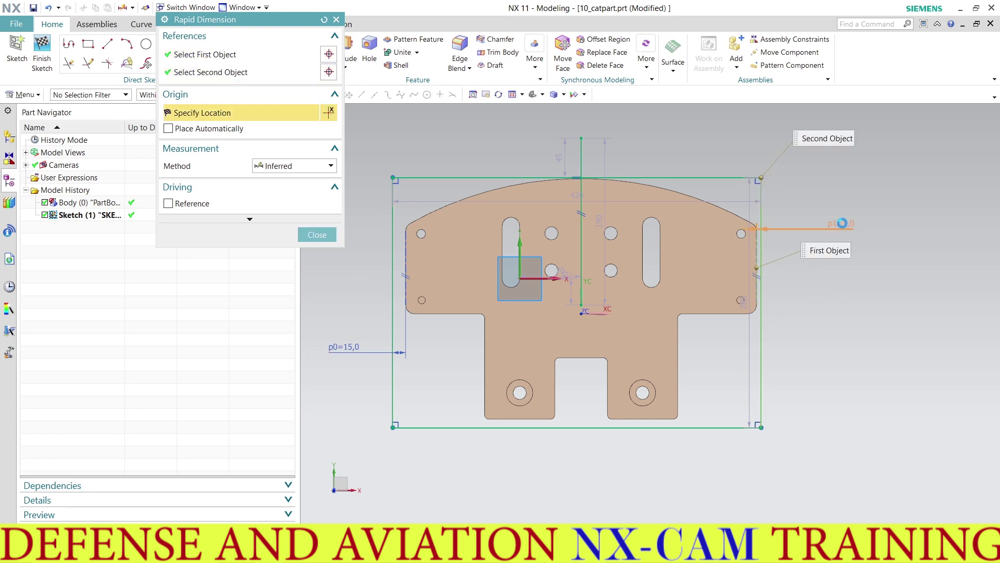
click(848, 222)
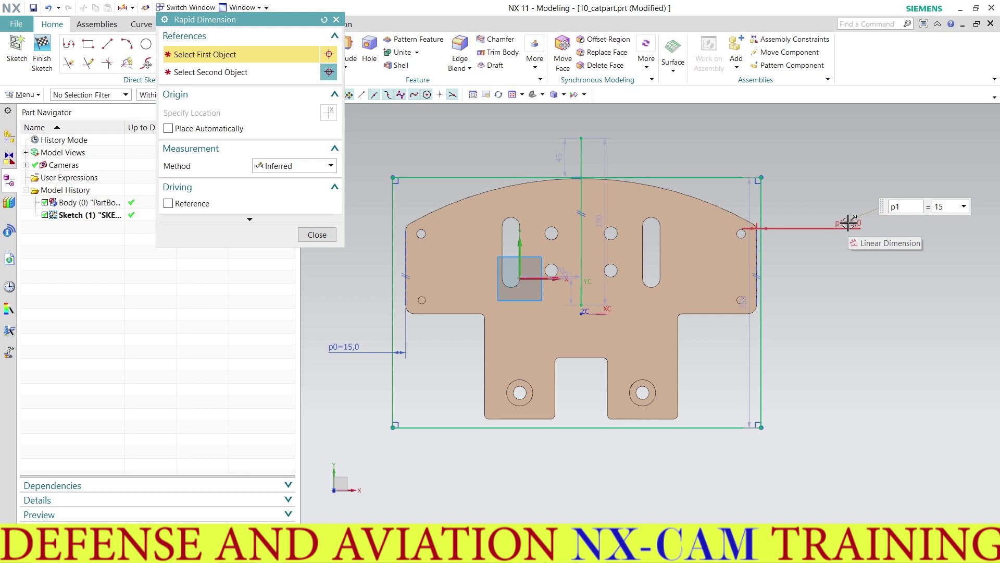
key(Return)
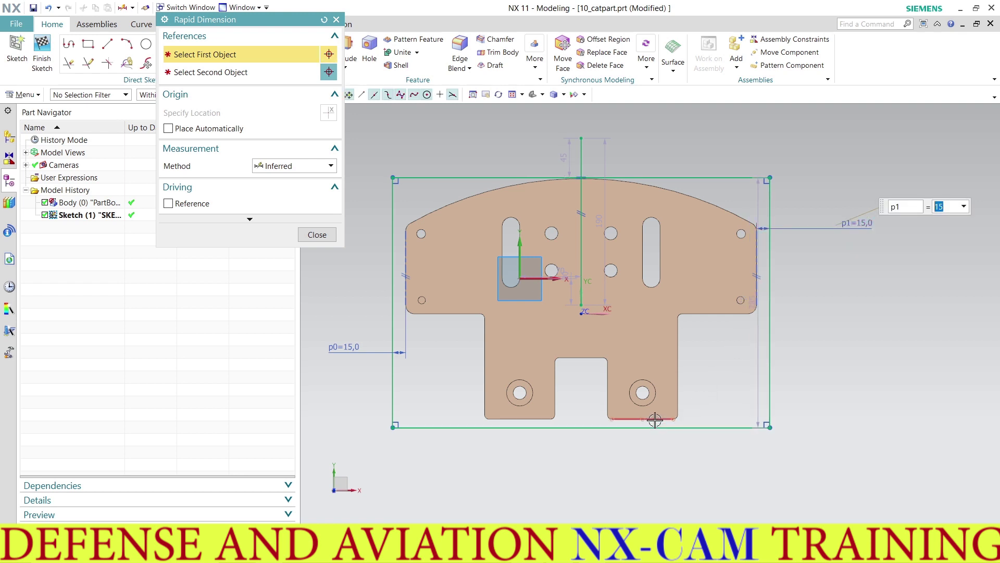
Dimension the rectangle's bottom side 15 mm below the plate's bottom edge.
click(648, 419)
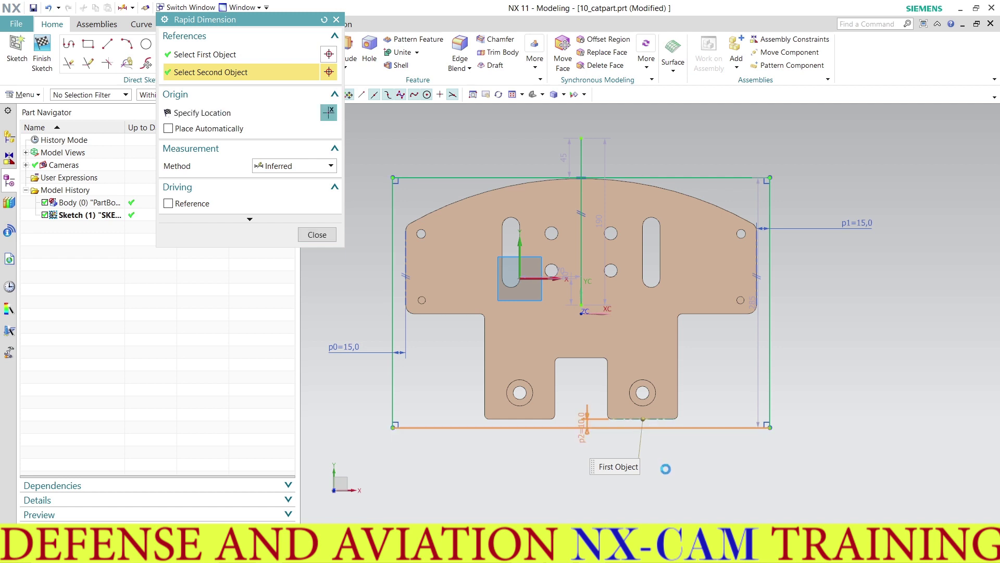
click(661, 426)
click(666, 477)
text(15)
key(Return)
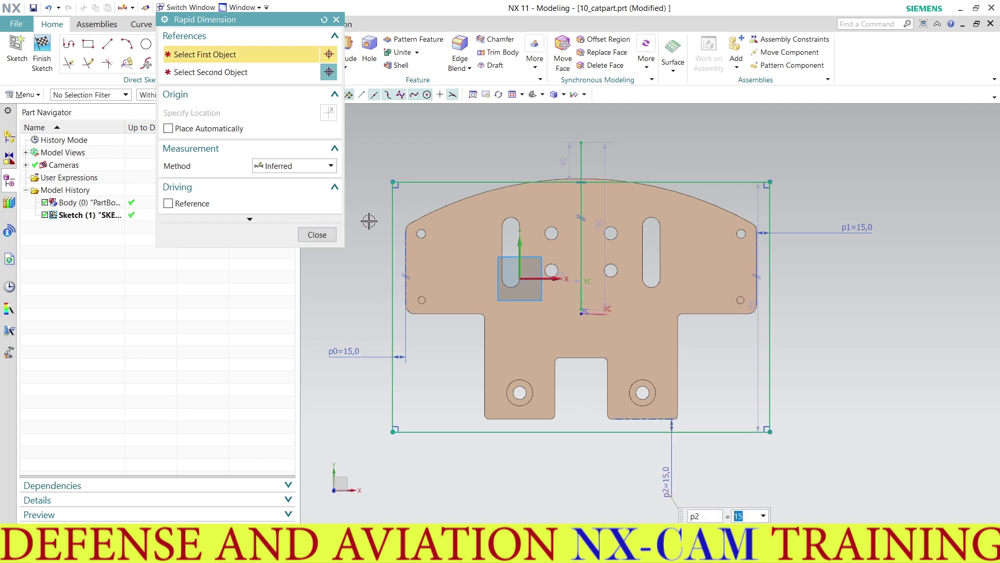
click(320, 236)
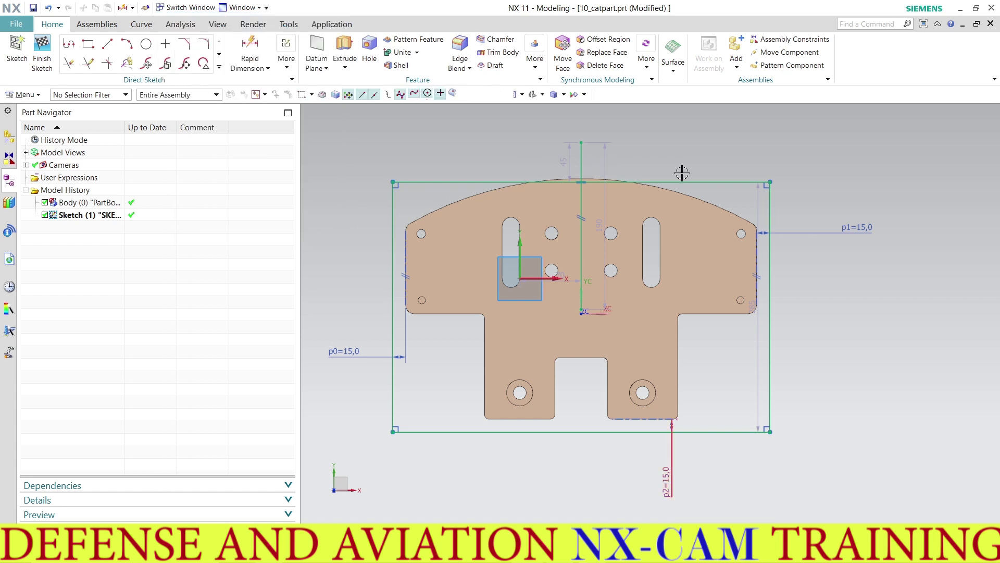
drag(686, 182, 689, 170)
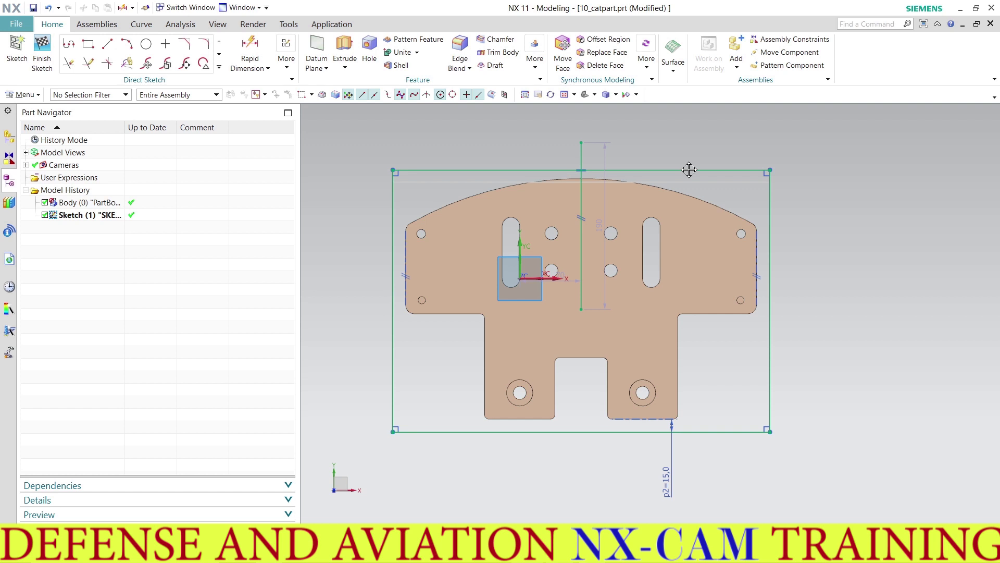
Raise the rectangle's top edge above the plate, finish the sketch, then reopen and finish it again.
drag(689, 169, 690, 166)
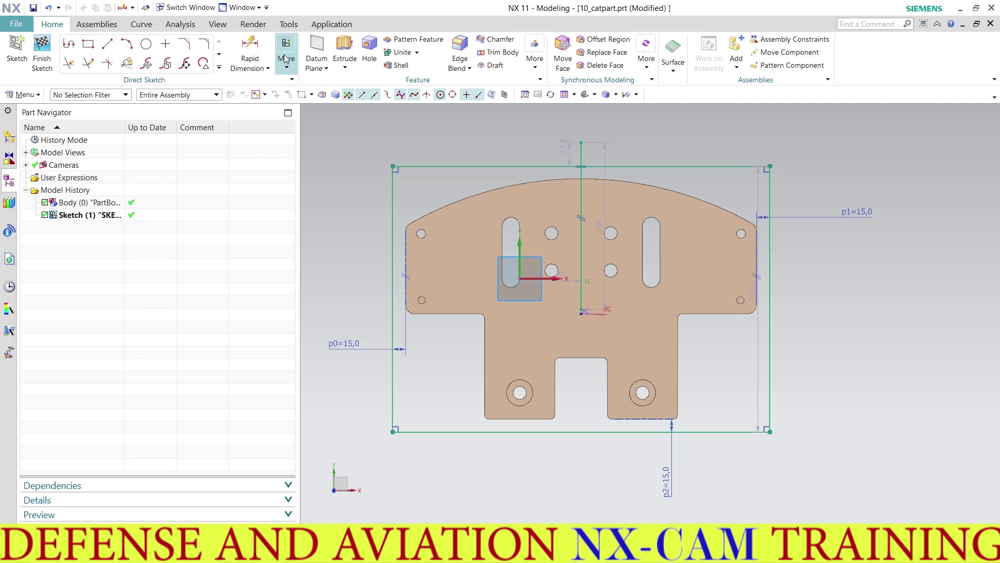
click(41, 50)
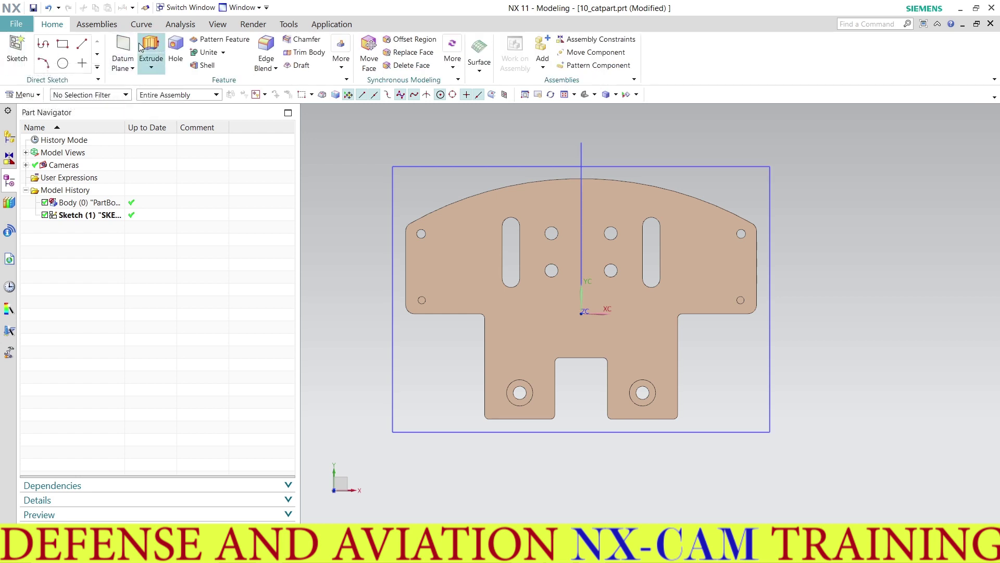
double_click(584, 176)
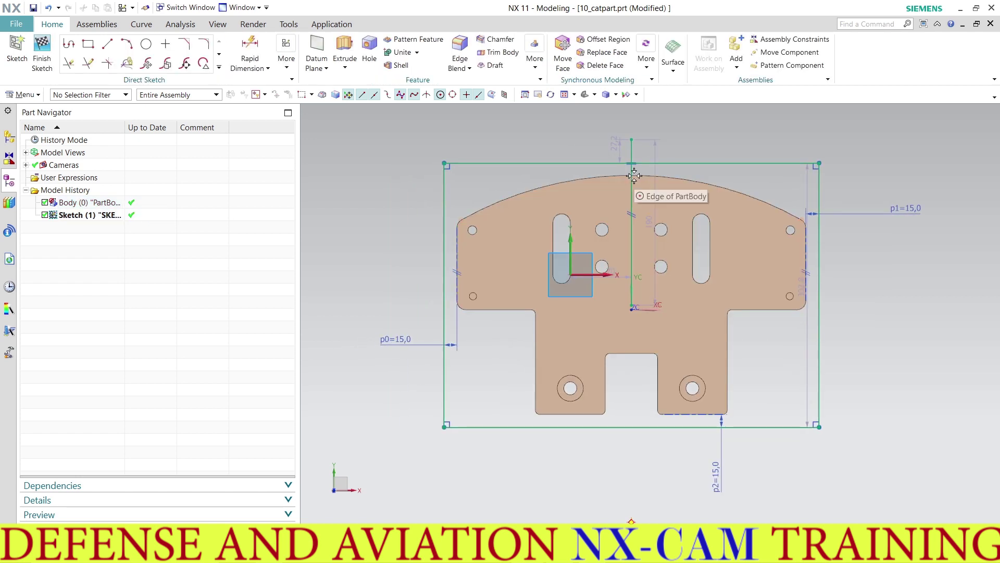
click(632, 150)
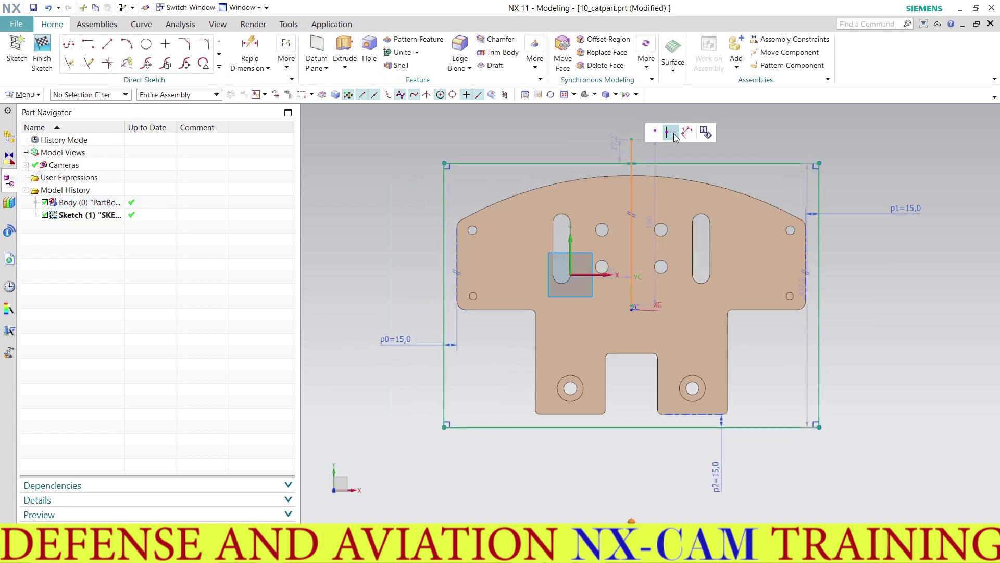
click(42, 52)
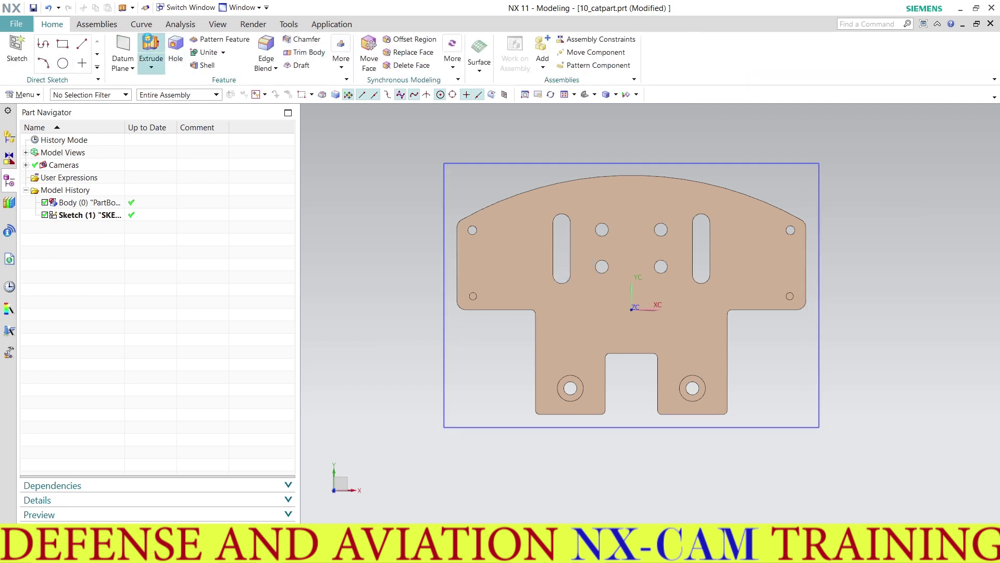
Extrude the stock rectangle 20 mm in the reversed direction into a block.
click(151, 53)
click(486, 164)
middle_drag(519, 235, 340, 145)
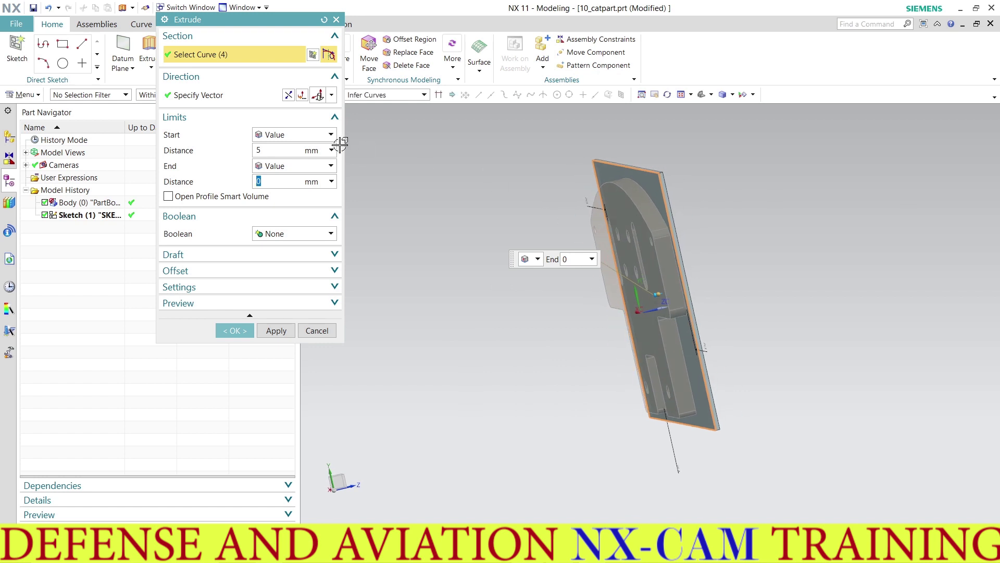
click(281, 151)
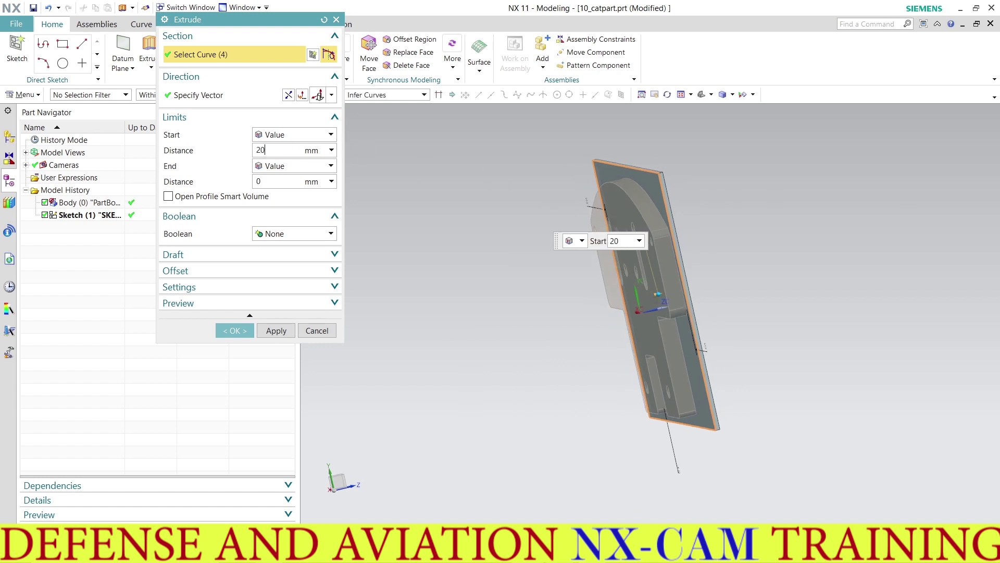
key(Return)
click(288, 95)
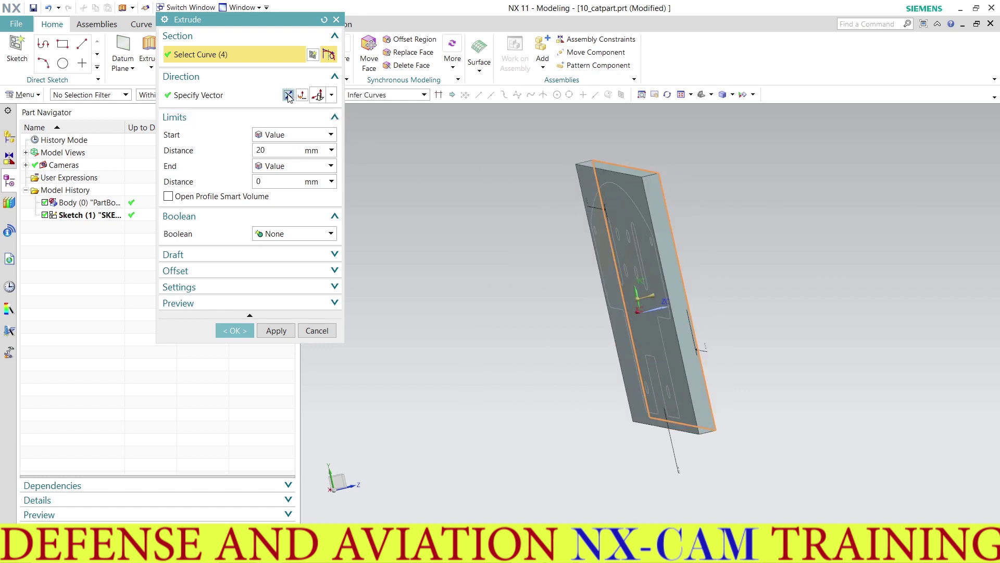
click(234, 330)
Hide the original rectangle sketch, Sketch (1).
mouse_move(453, 324)
middle_down()
mouse_move(545, 272)
mouse_move(547, 183)
middle_up()
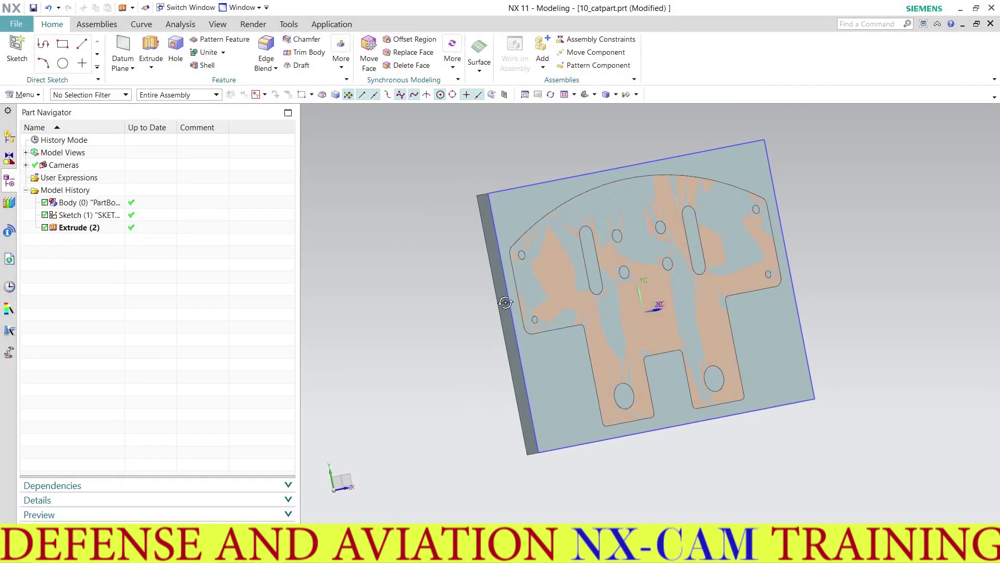
right_click(549, 178)
click(575, 202)
mouse_move(575, 202)
middle_down()
mouse_move(497, 227)
mouse_move(500, 291)
middle_up()
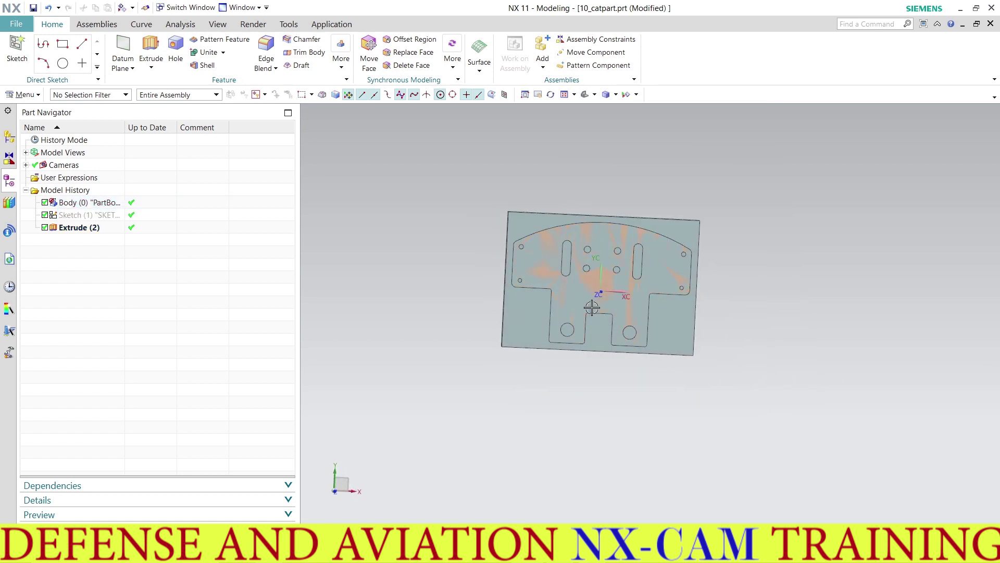
click(221, 29)
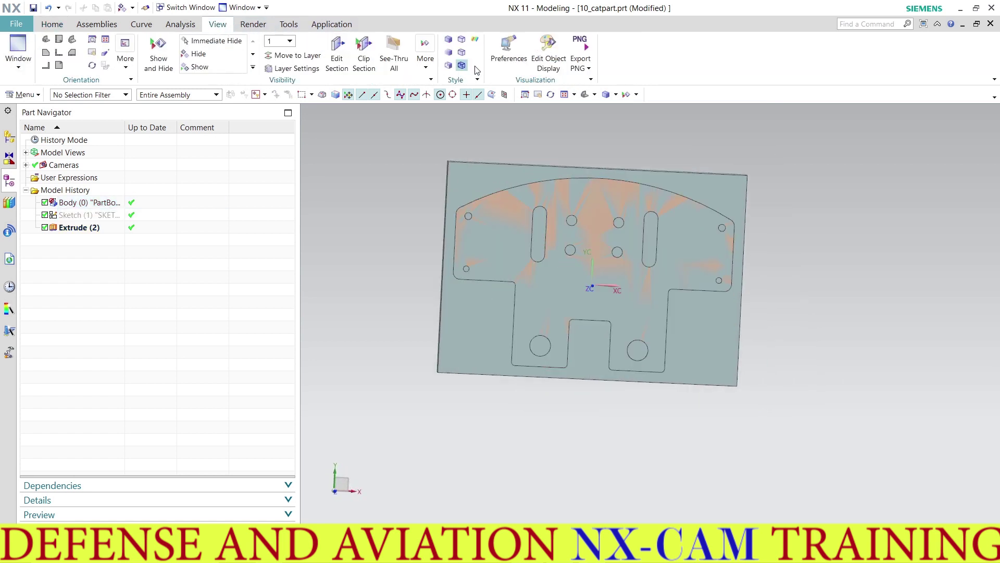
Raise the stock block's translucency so the plate shows through, viewed from the top.
click(548, 52)
click(475, 171)
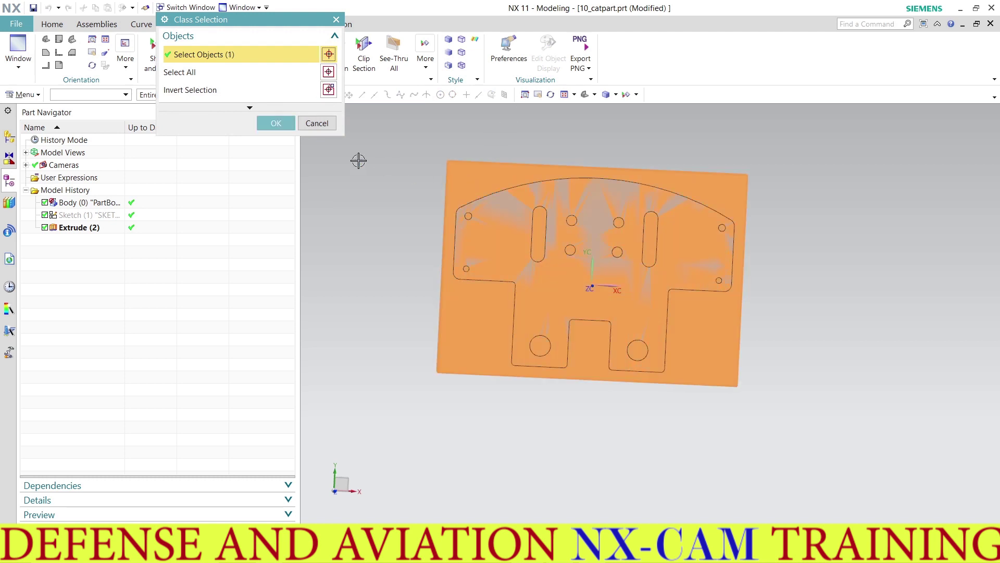
click(278, 127)
click(275, 188)
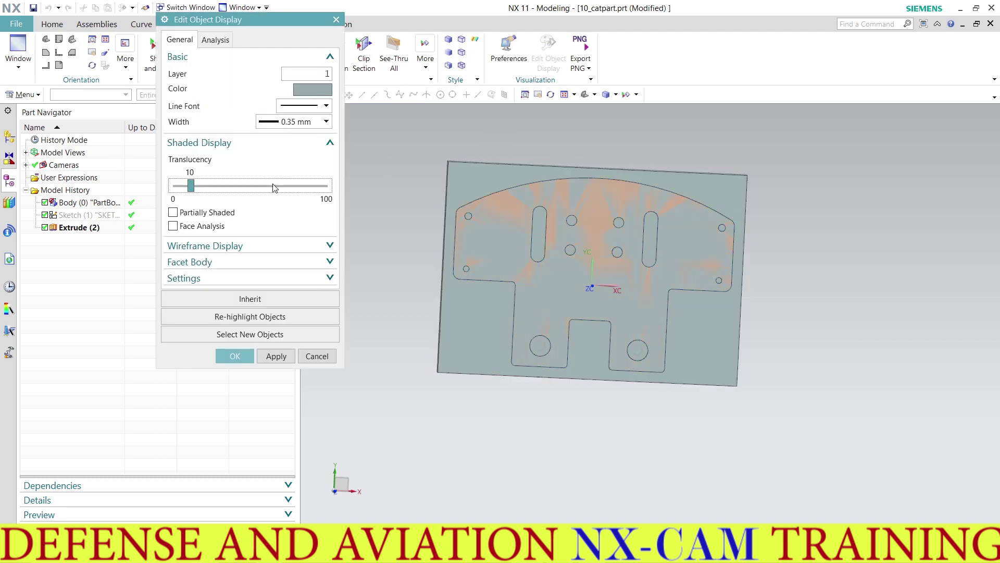
click(275, 188)
click(237, 356)
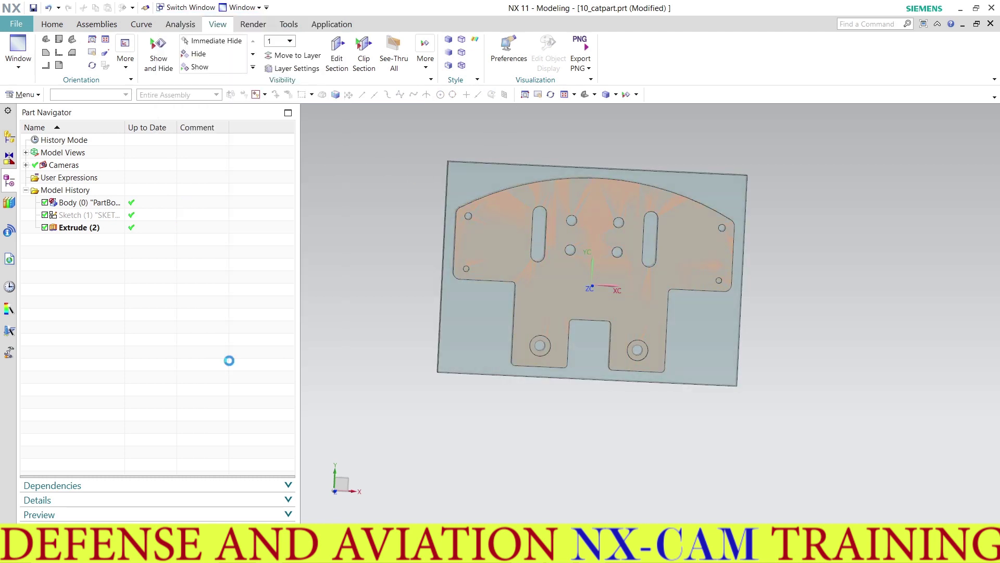
middle_drag(545, 301, 540, 198)
key(ctrl+alt+t)
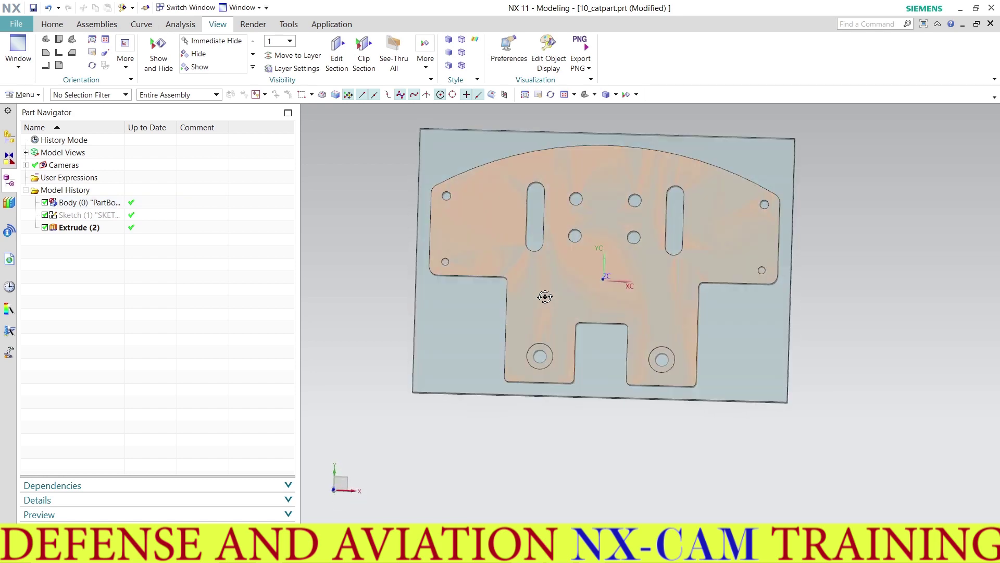
click(52, 26)
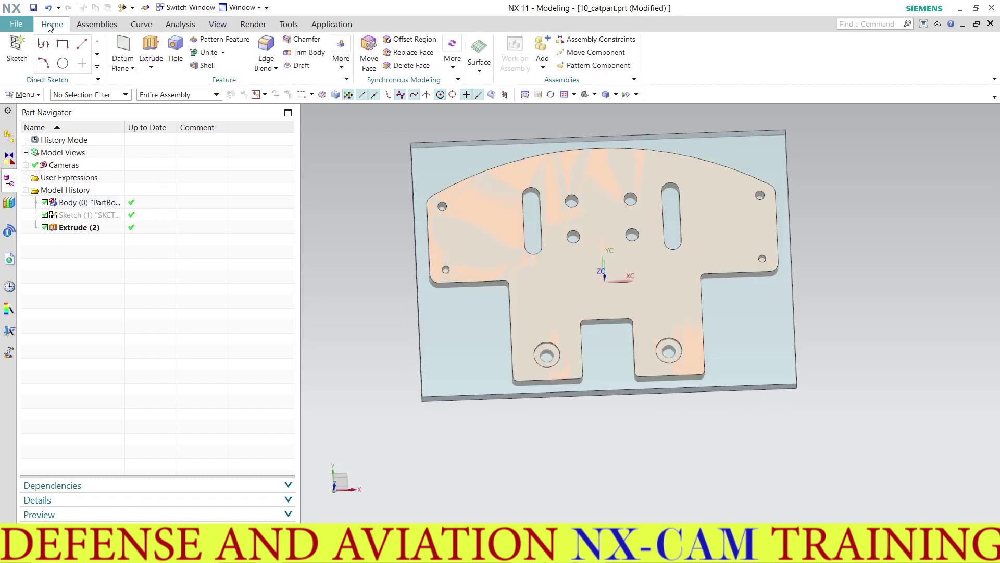
Create an offset datum plane on the block's top face and finish a new sketch on it.
click(453, 162)
click(221, 181)
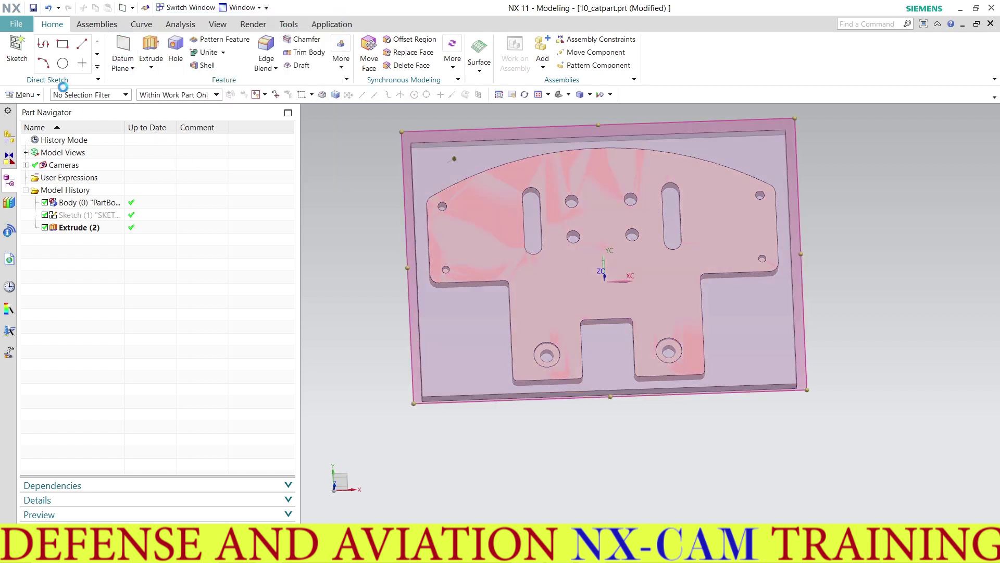
click(431, 131)
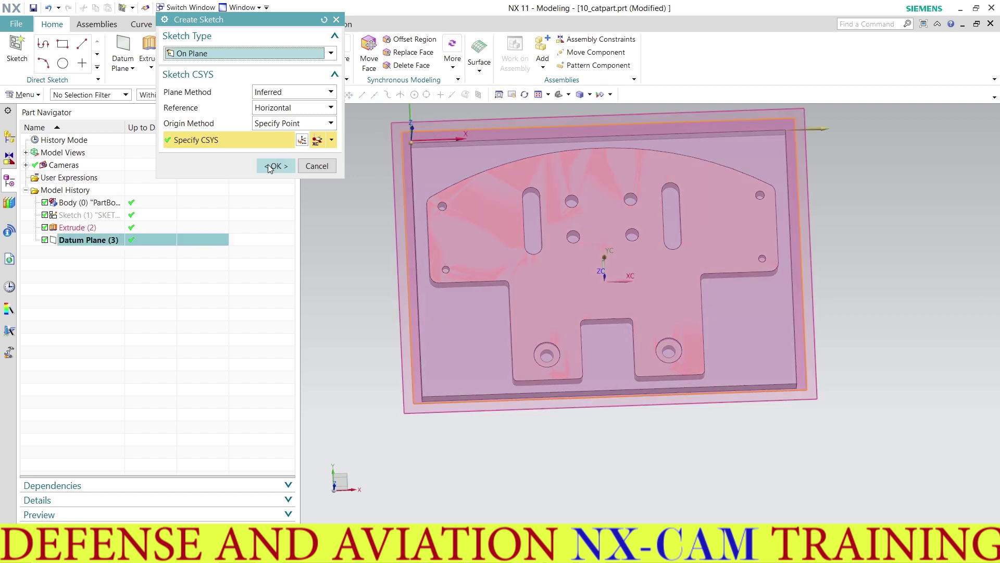
click(272, 167)
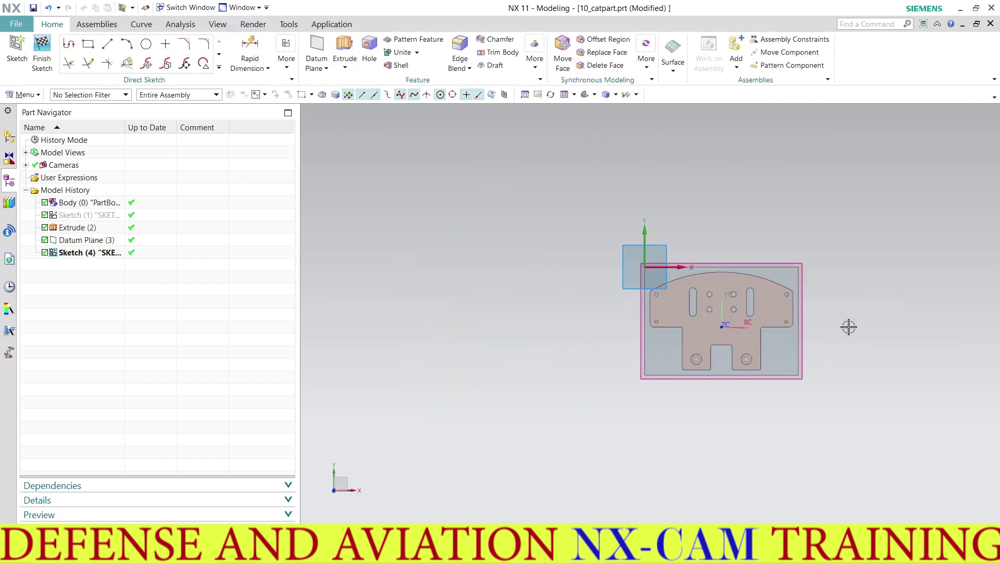
click(165, 43)
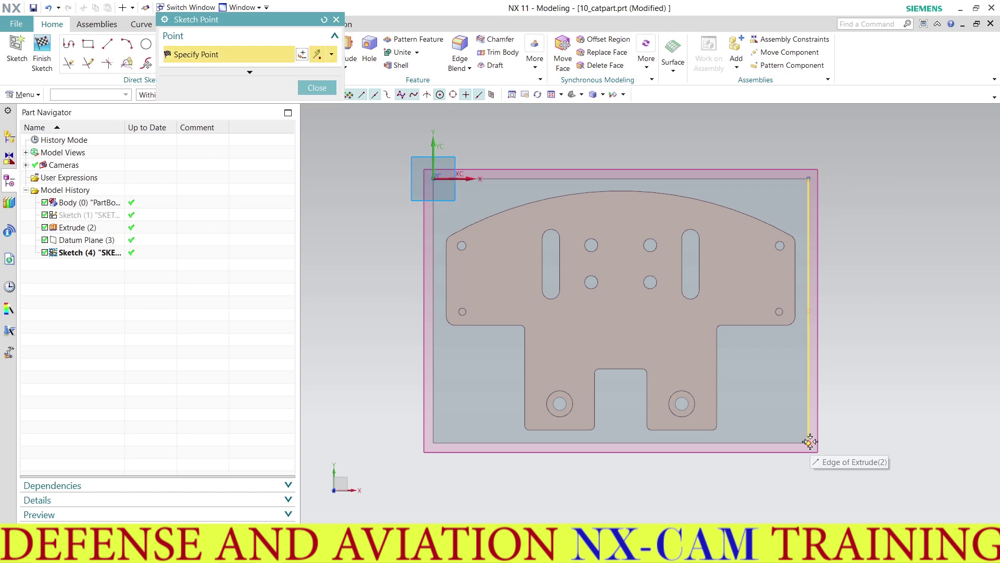
click(317, 88)
click(41, 60)
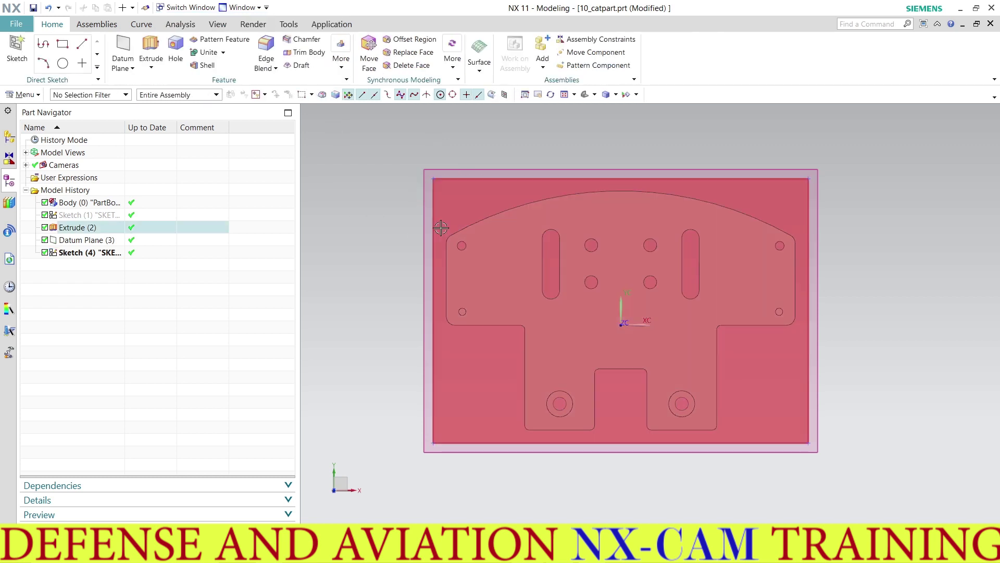
Hide Datum Plane (3) and orbit the plate to check it.
middle_drag(435, 167, 435, 187)
click(469, 219)
right_click(471, 222)
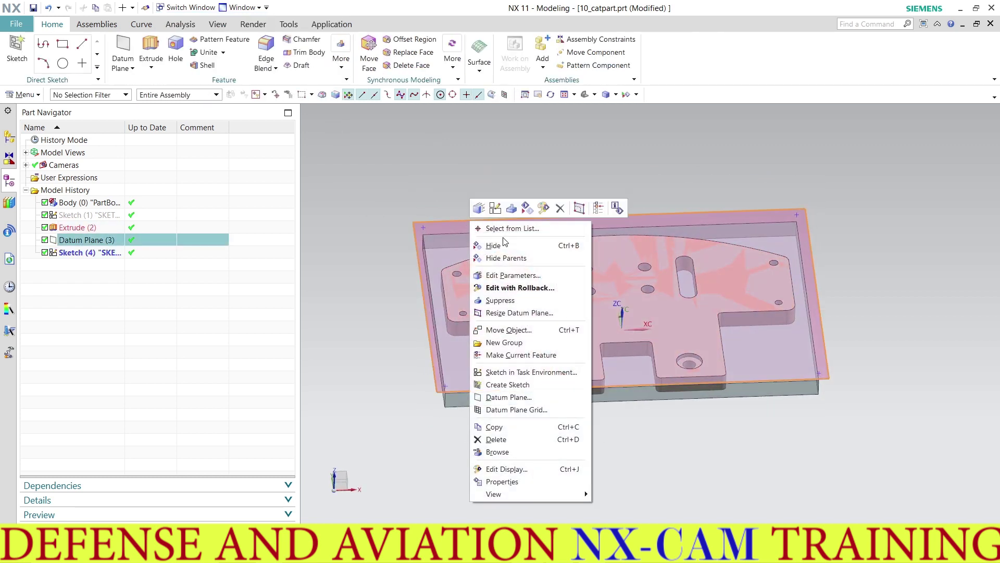
click(499, 244)
middle_drag(499, 244, 493, 299)
mouse_move(496, 304)
middle_down()
mouse_move(509, 305)
mouse_move(506, 277)
mouse_move(510, 294)
mouse_move(533, 264)
middle_up()
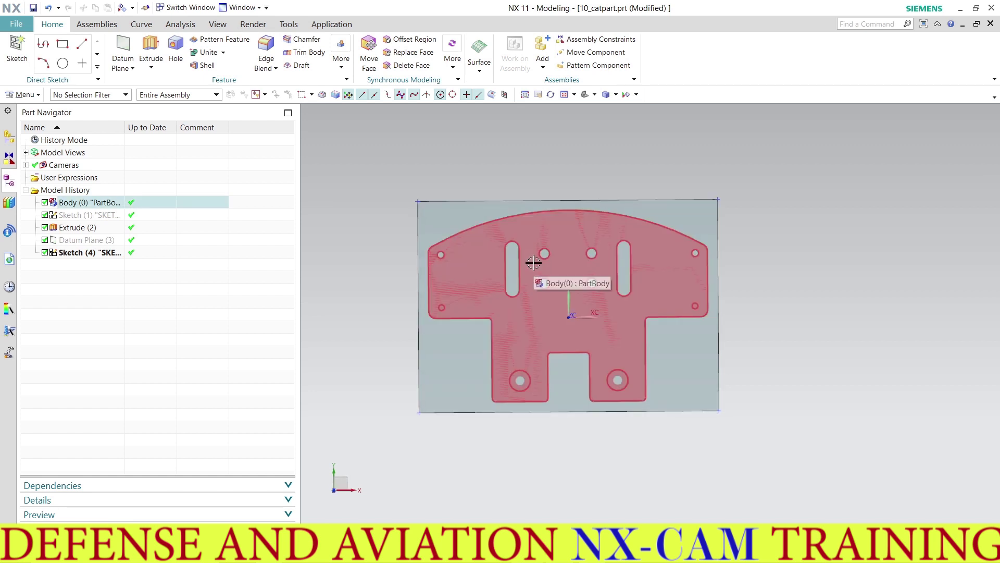
click(20, 56)
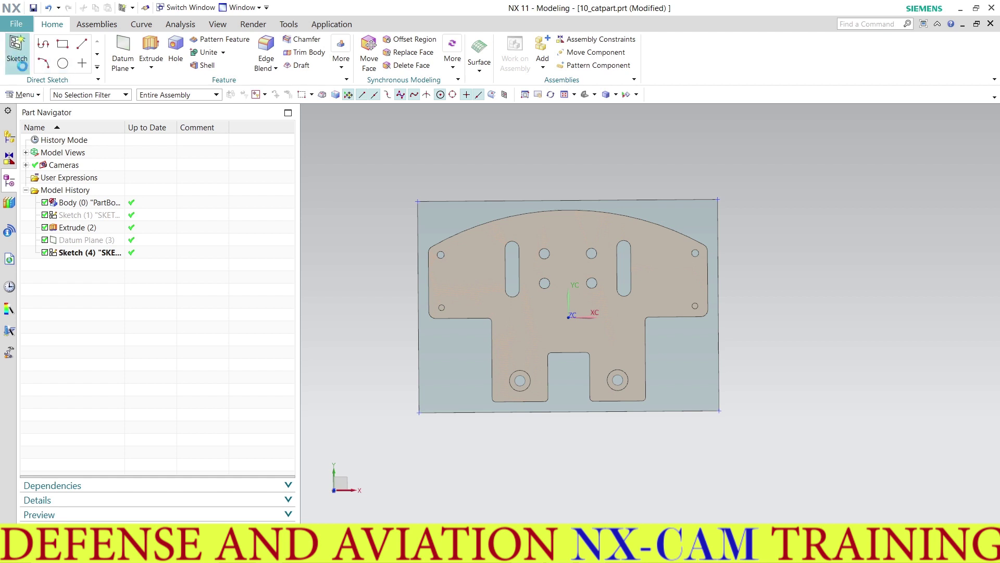
Start a new sketch on the stock block's top face.
click(529, 305)
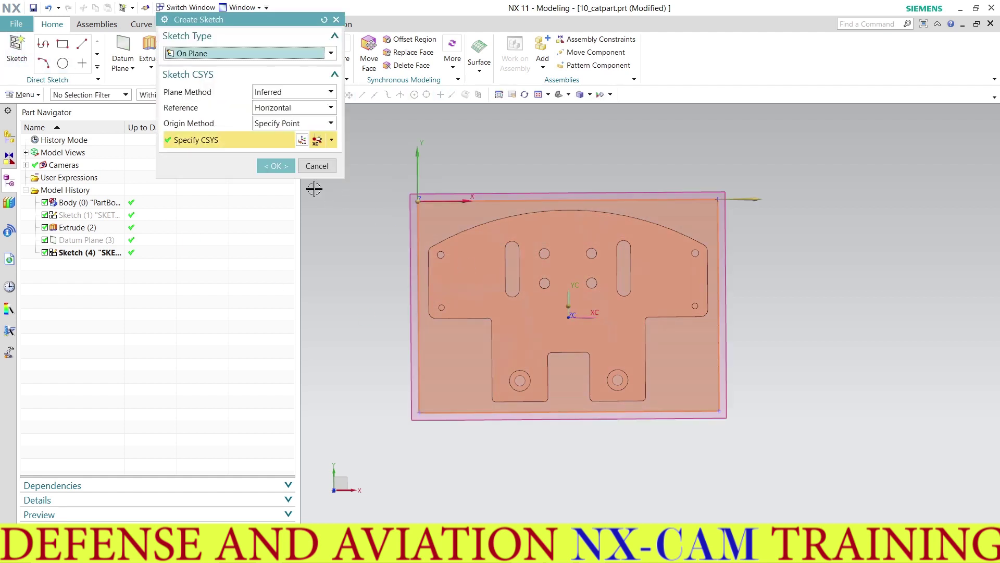
click(276, 166)
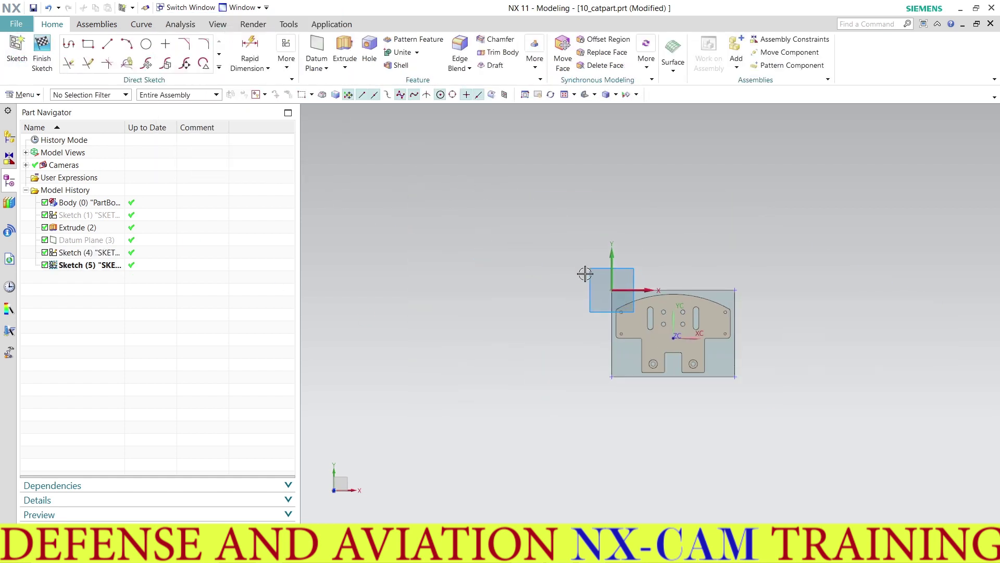
scroll(707, 325, up, 3)
scroll(688, 337, up, 1)
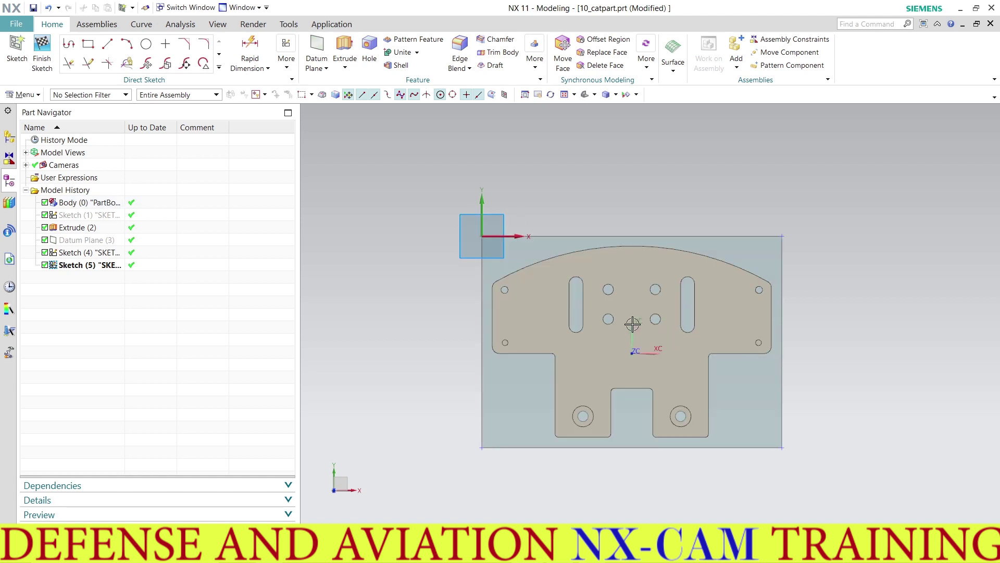
scroll(632, 324, down, 2)
scroll(660, 341, up, 2)
scroll(646, 451, up, 1)
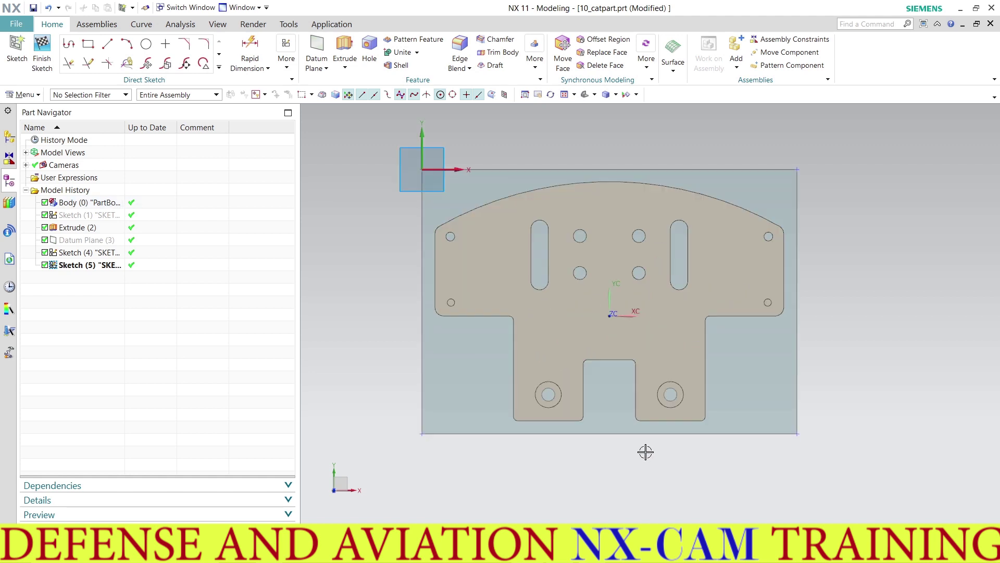
Draw four corner rectangles, including the 65 × 35 and 69.3 × 35 lower ones.
click(87, 45)
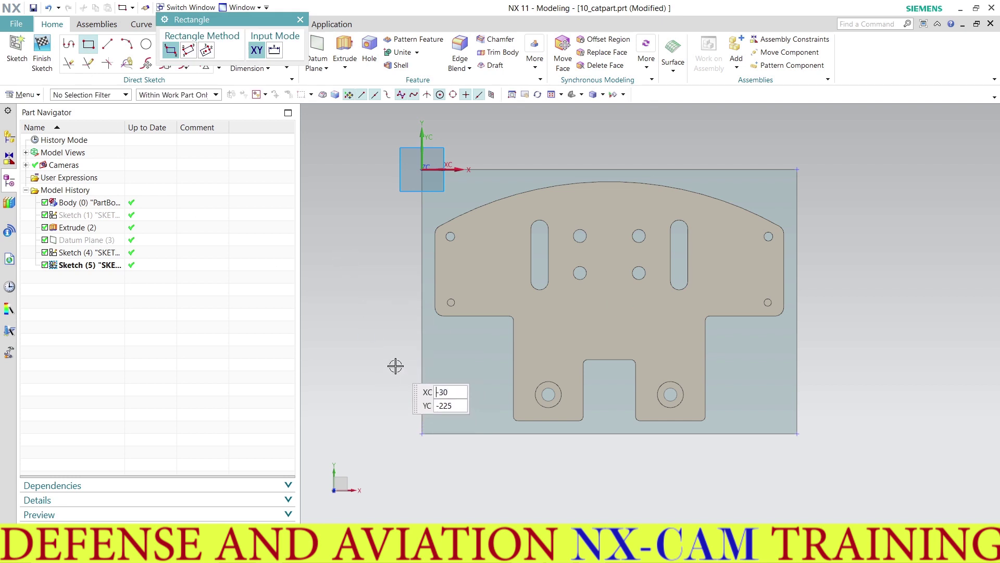
click(392, 371)
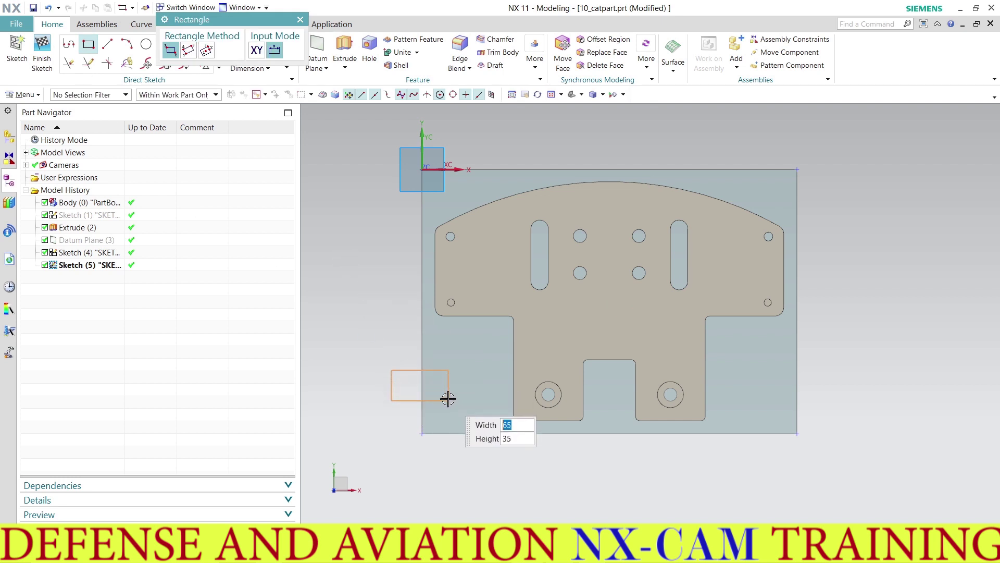
click(447, 399)
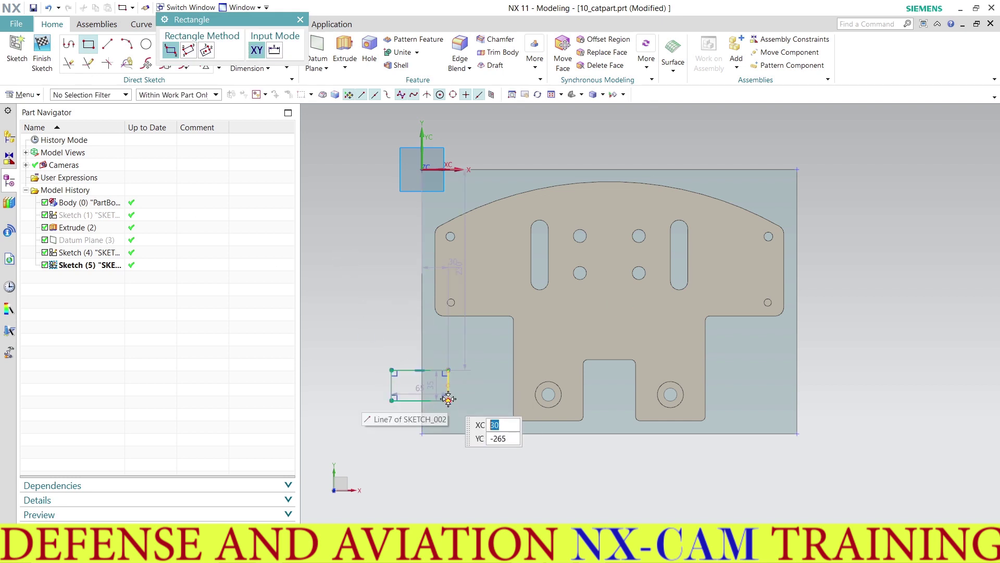
click(762, 372)
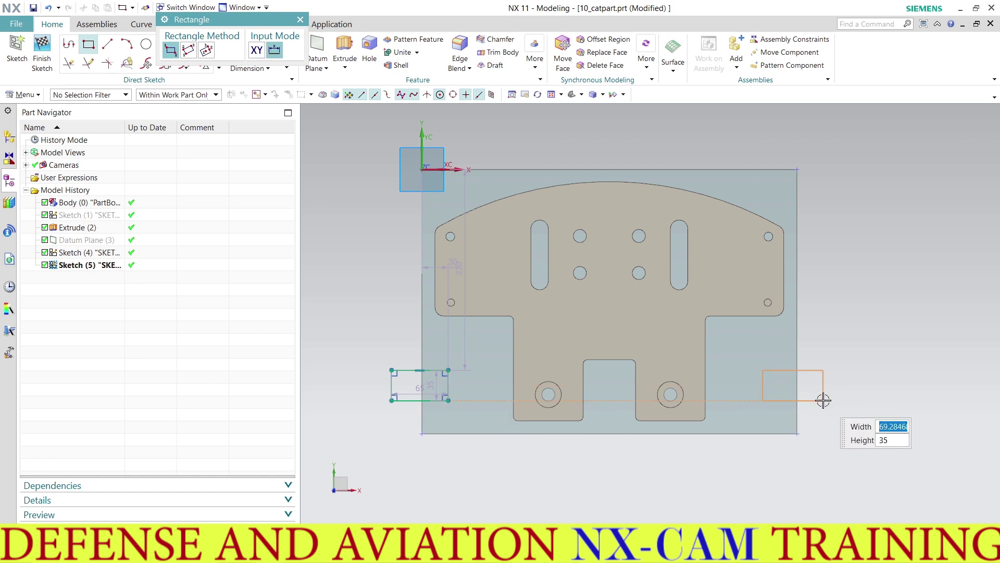
click(823, 400)
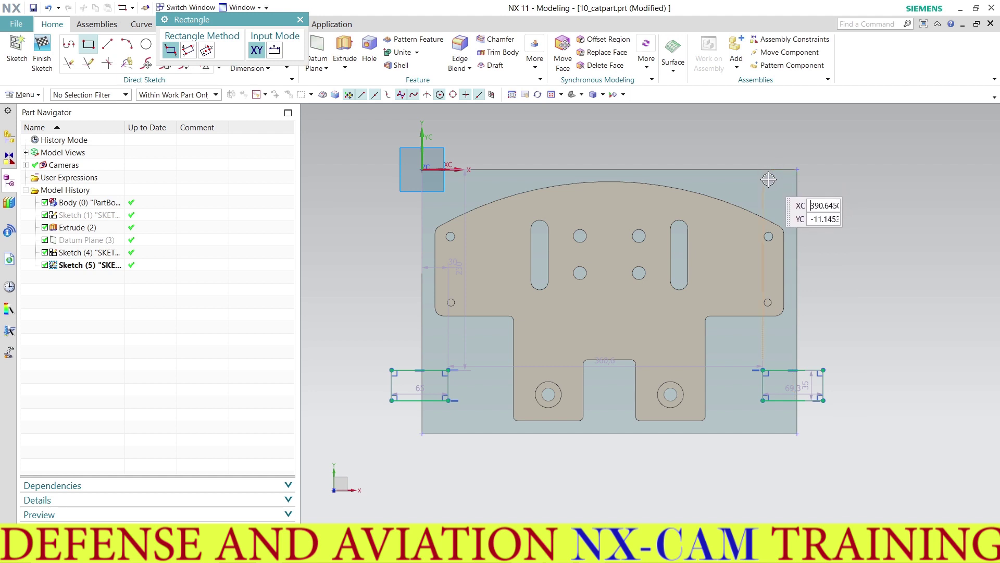
click(772, 185)
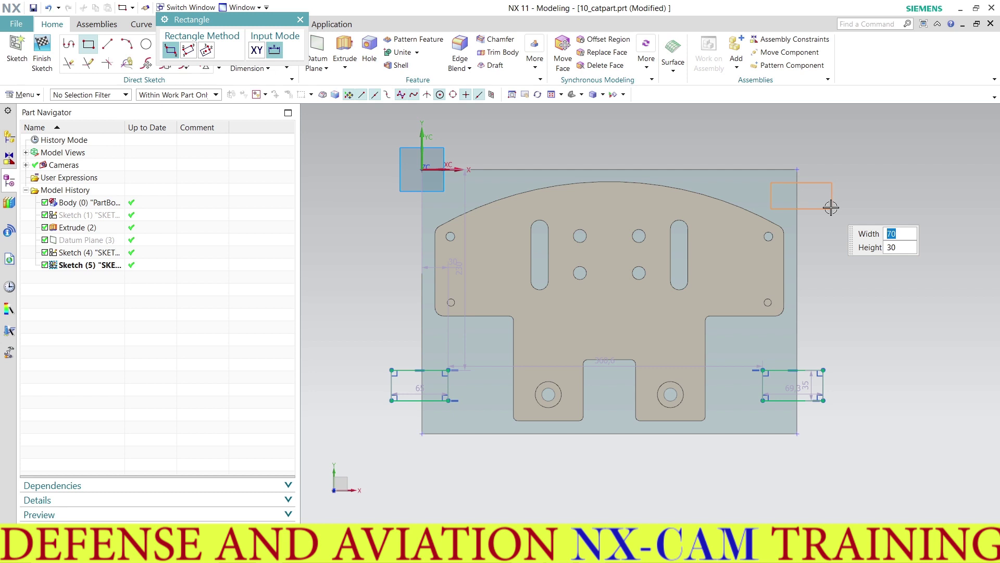
click(827, 207)
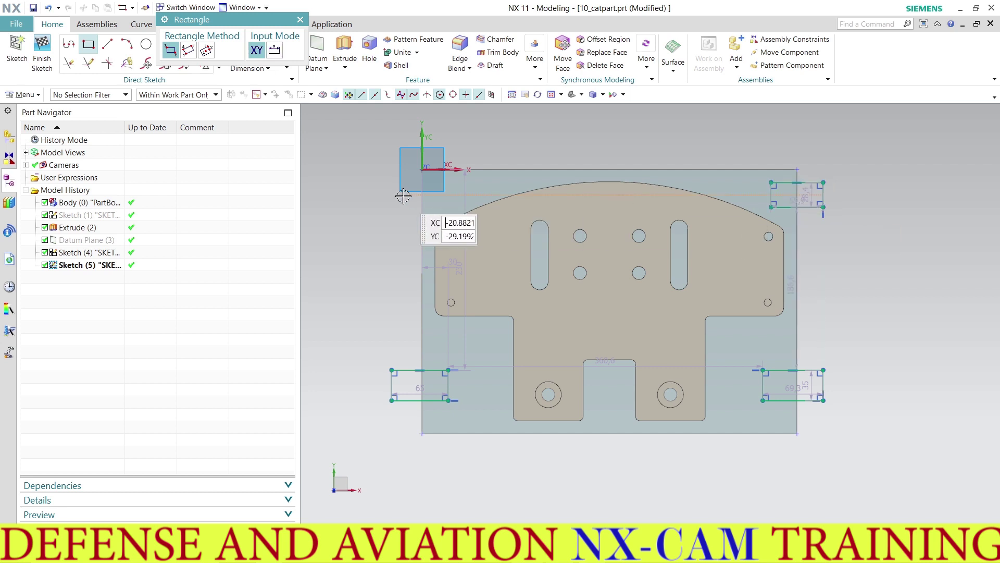
click(430, 182)
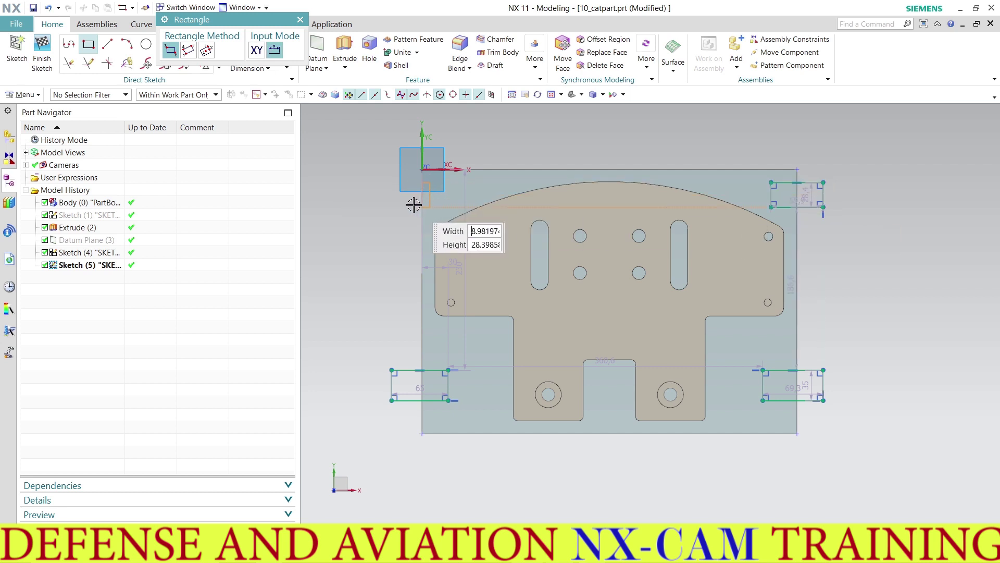
click(374, 207)
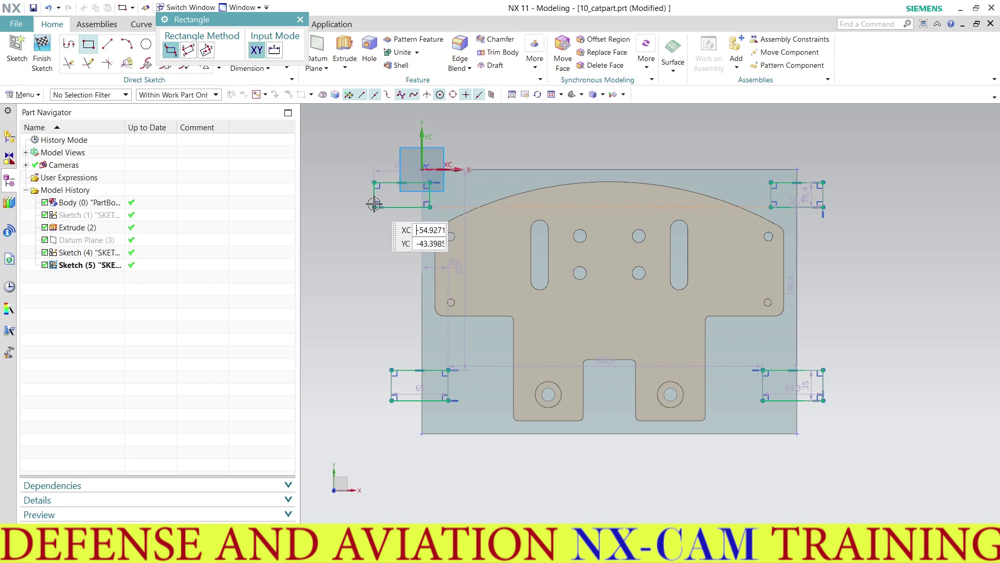
click(301, 21)
click(344, 52)
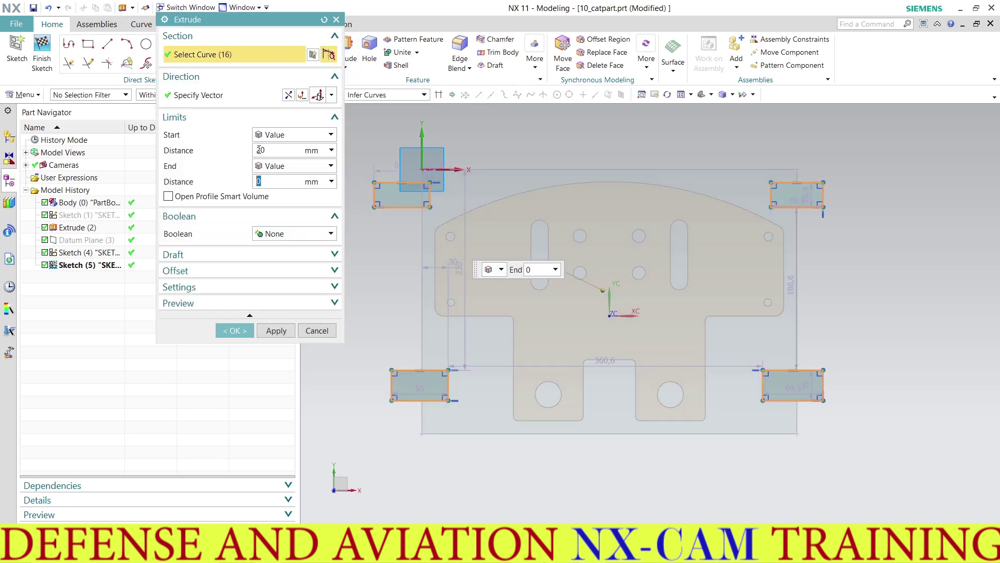
Extrude the four corner rectangles 5 mm into blocks.
click(280, 153)
text(5)
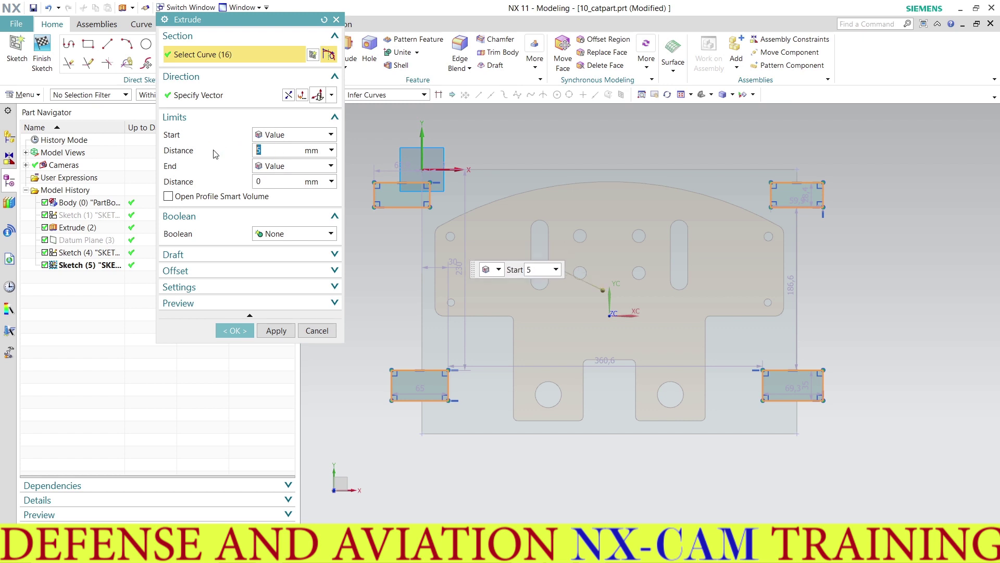
click(239, 330)
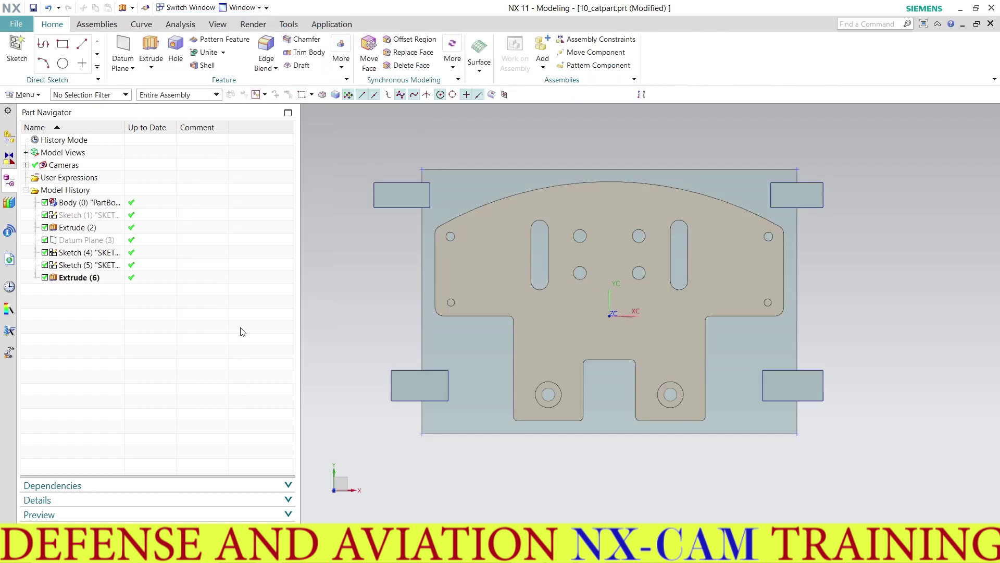
Set the four extruded corner blocks' display colour to Red.
click(218, 24)
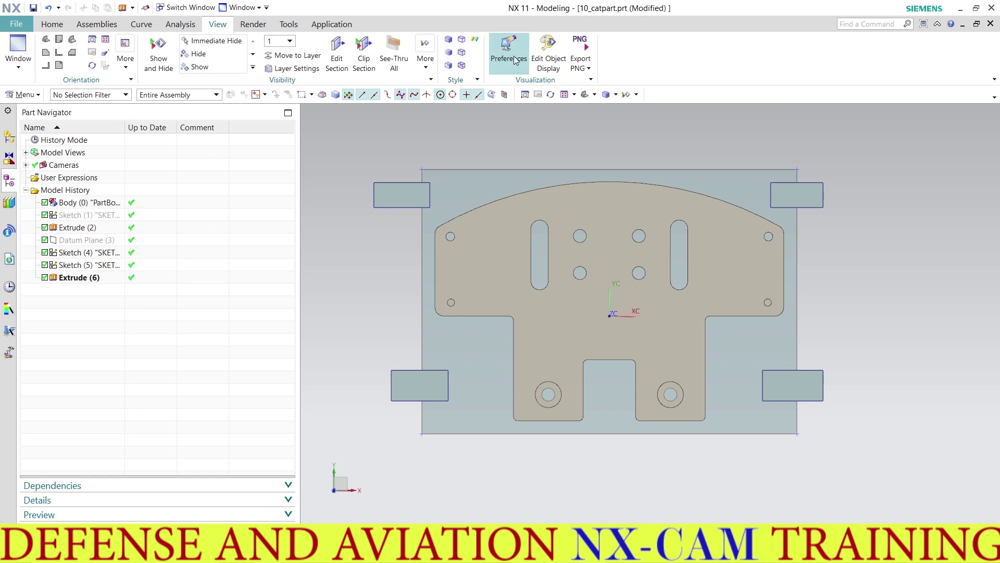
click(549, 49)
click(93, 277)
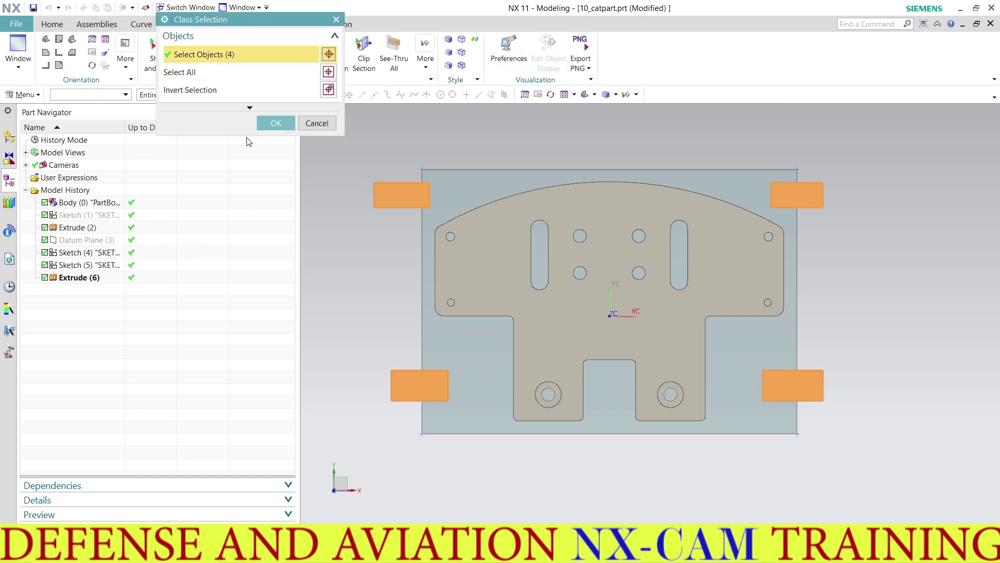
click(275, 123)
click(311, 92)
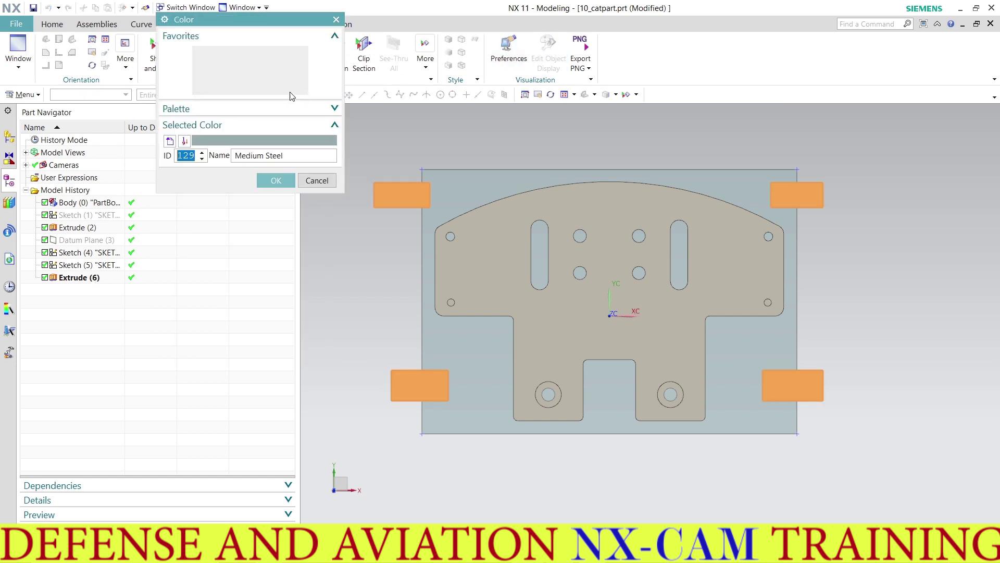
click(208, 53)
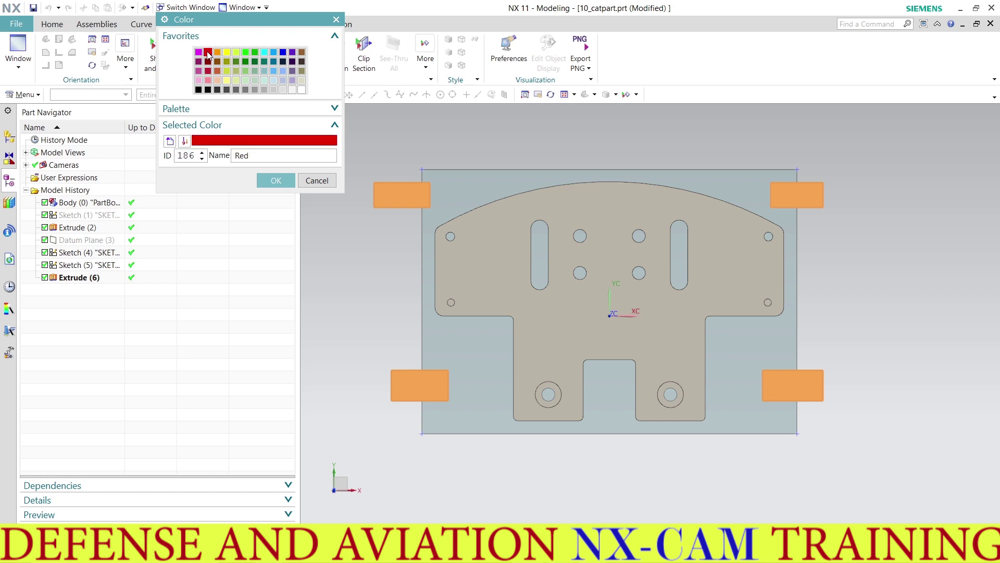
click(276, 180)
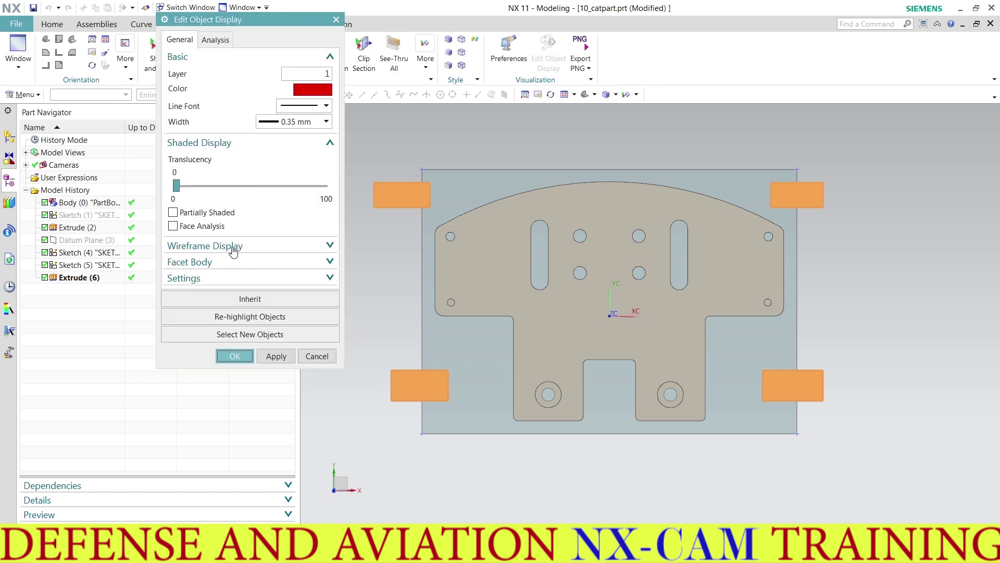
click(233, 355)
mouse_move(453, 321)
middle_down()
mouse_move(464, 273)
mouse_move(471, 290)
middle_up()
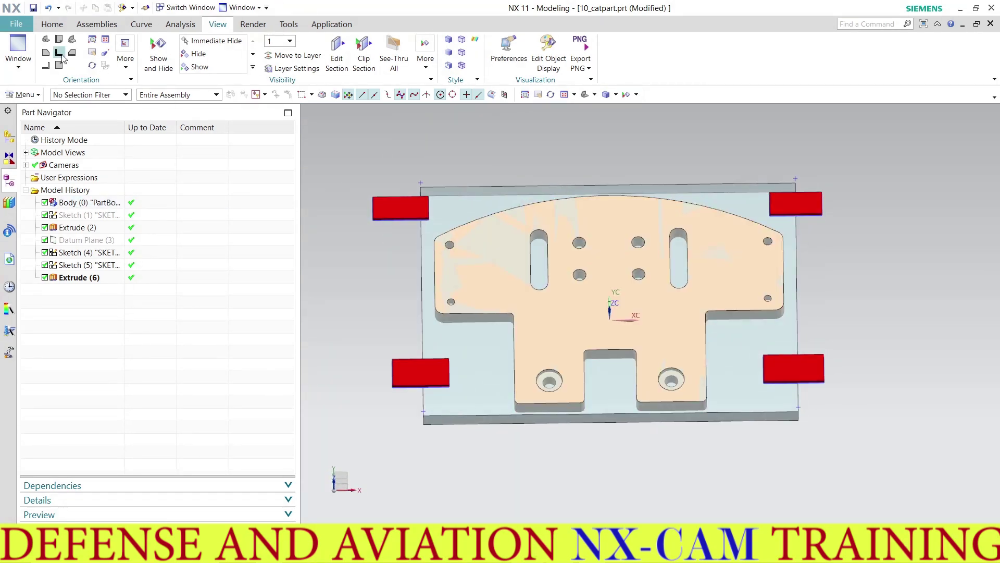
click(19, 25)
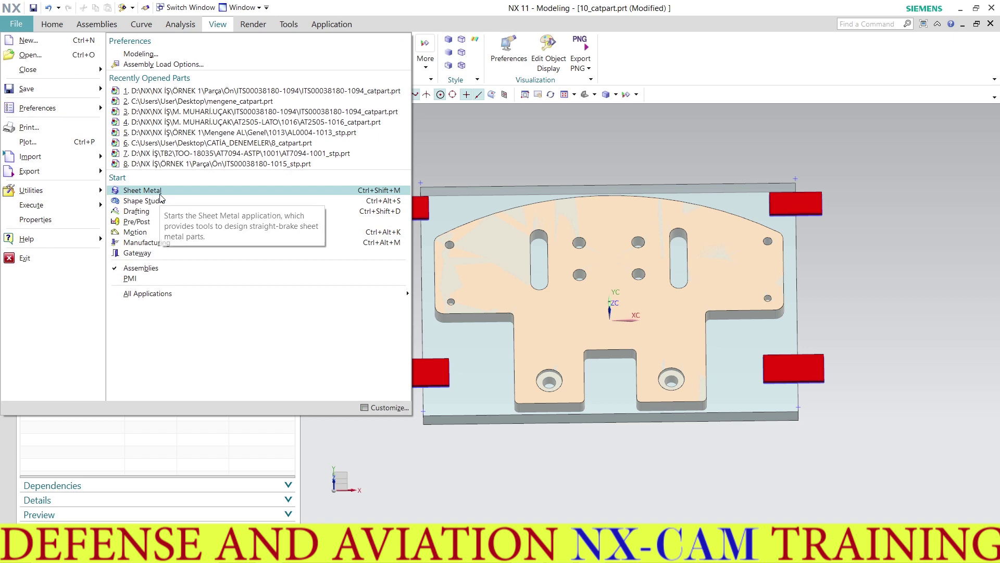
Switch to the Manufacturing application and confirm the milling setup.
click(50, 26)
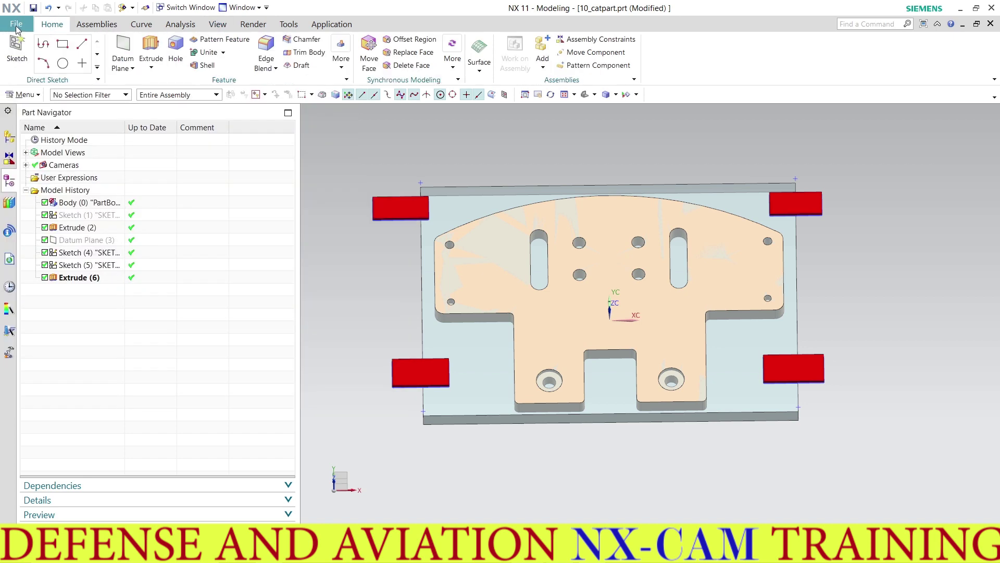
click(16, 26)
click(172, 236)
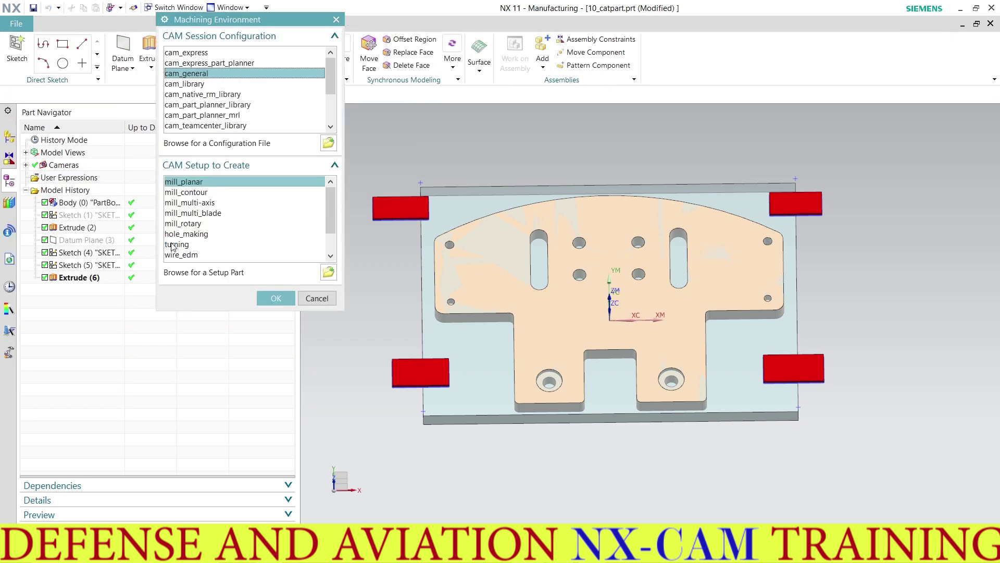
click(280, 298)
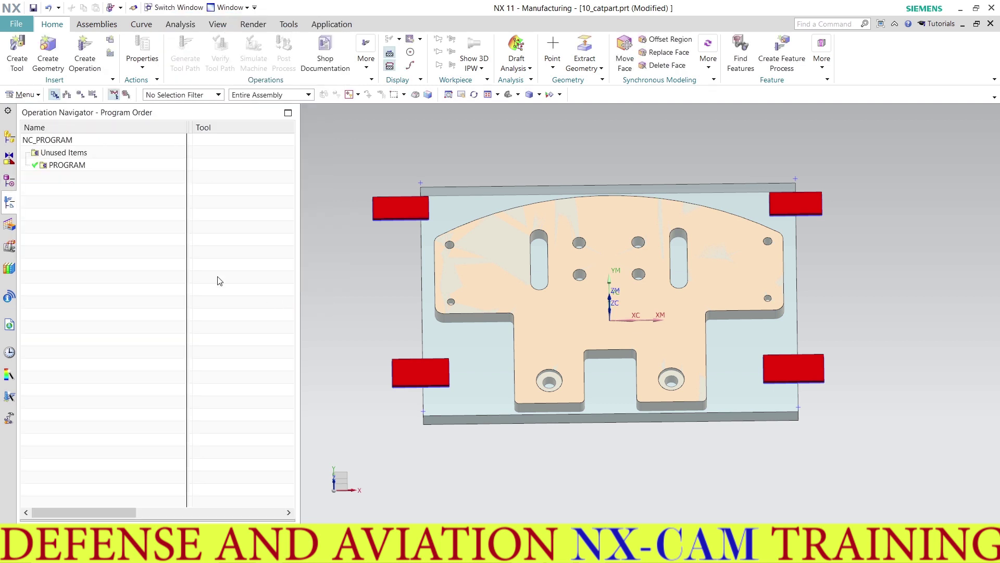
Orient the WCS onto the plate's face using Format > WCS > Orient.
click(23, 94)
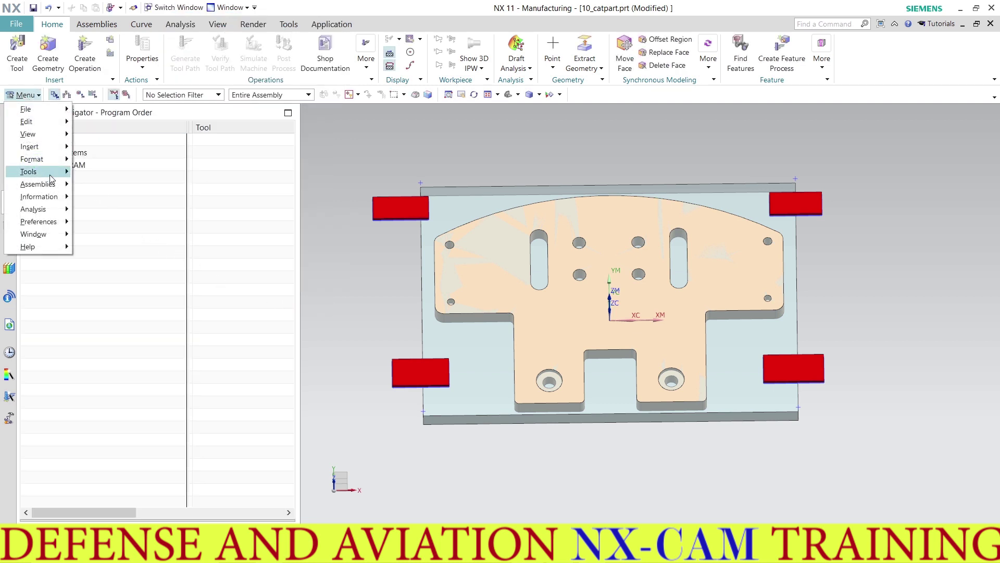
mouse_move(95, 233)
click(218, 274)
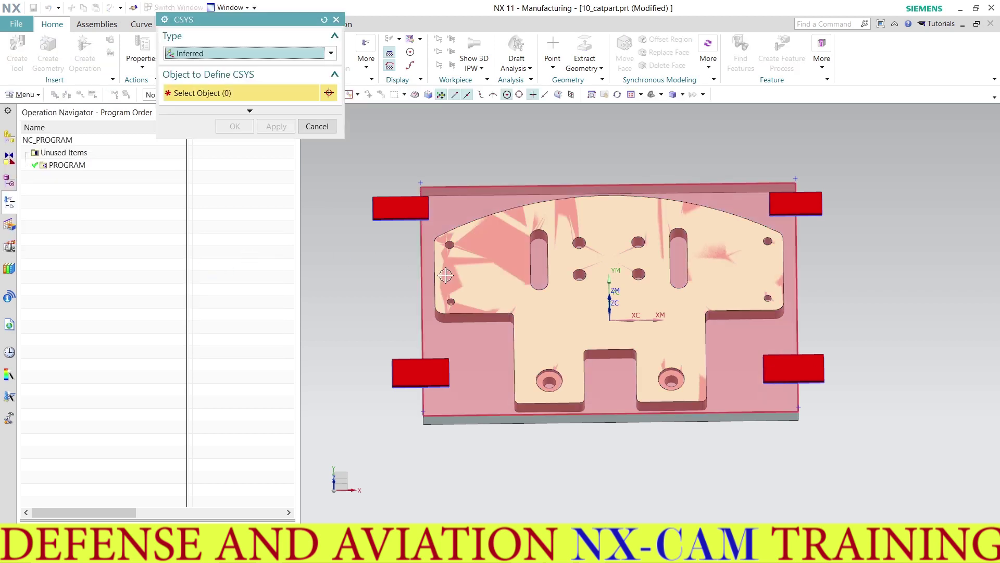
middle_drag(570, 291, 567, 194)
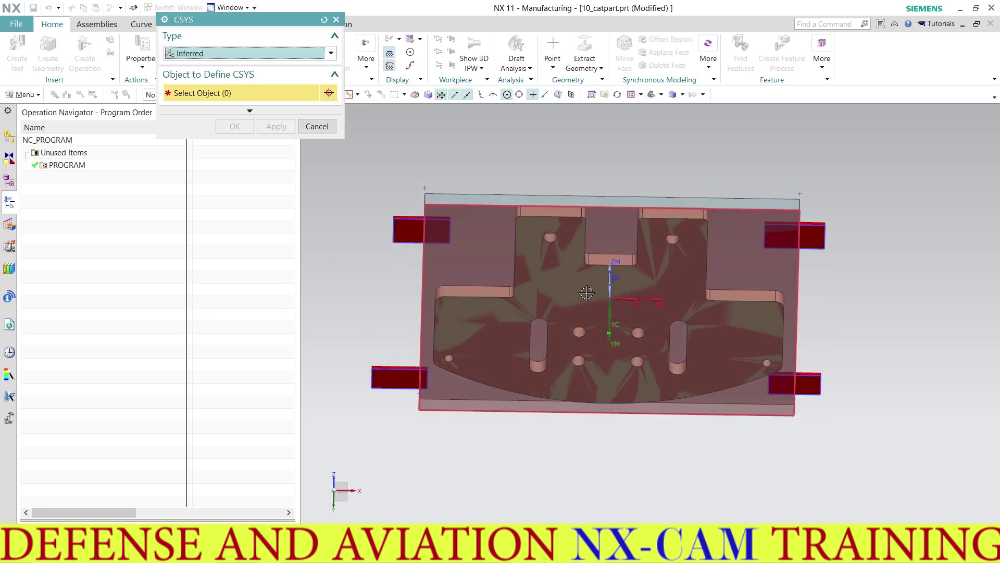
click(584, 290)
middle_drag(549, 293, 526, 321)
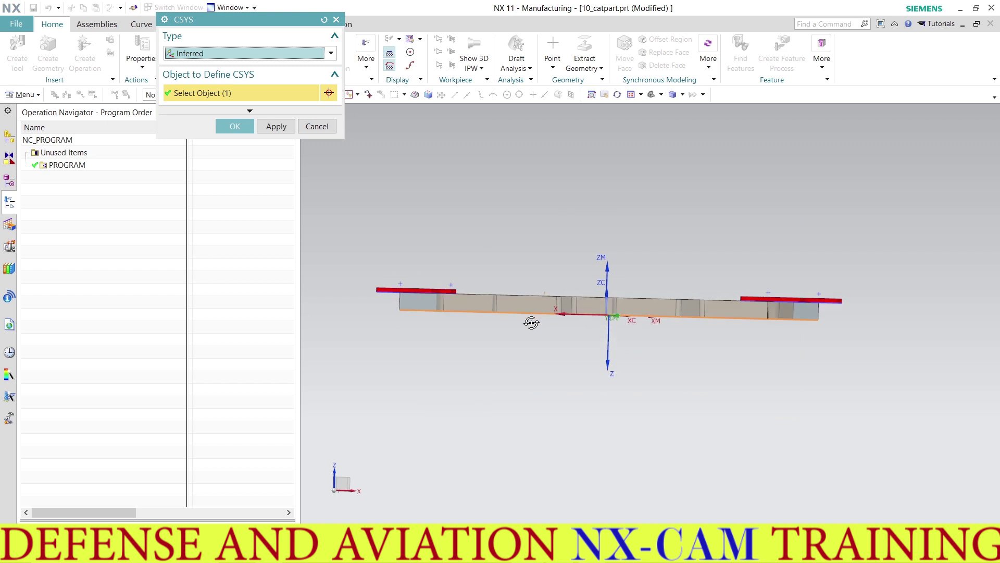
click(235, 126)
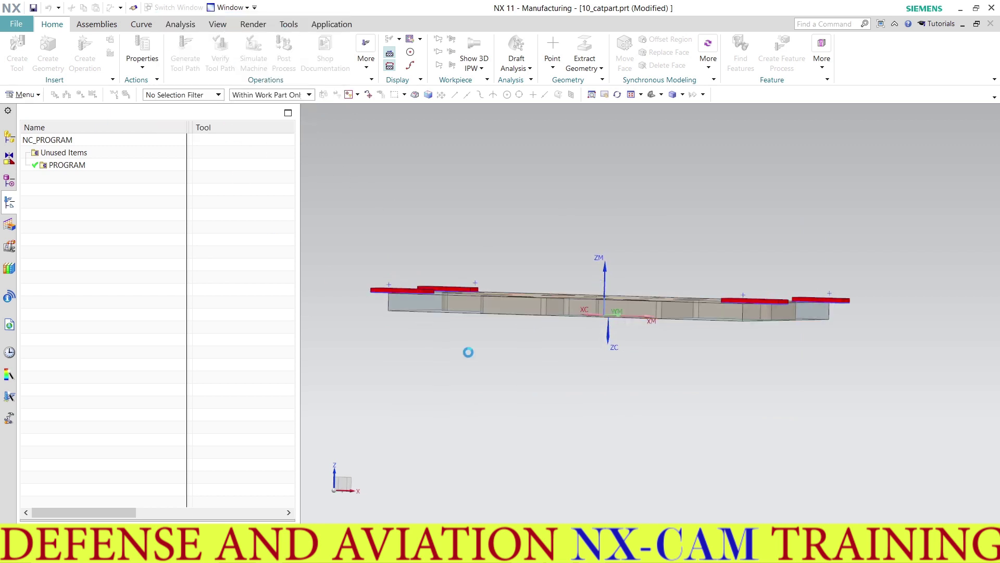
Edit the WCS dynamically: X along the plate edge, Z flipped up, rotated 180° about Z.
double_click(608, 338)
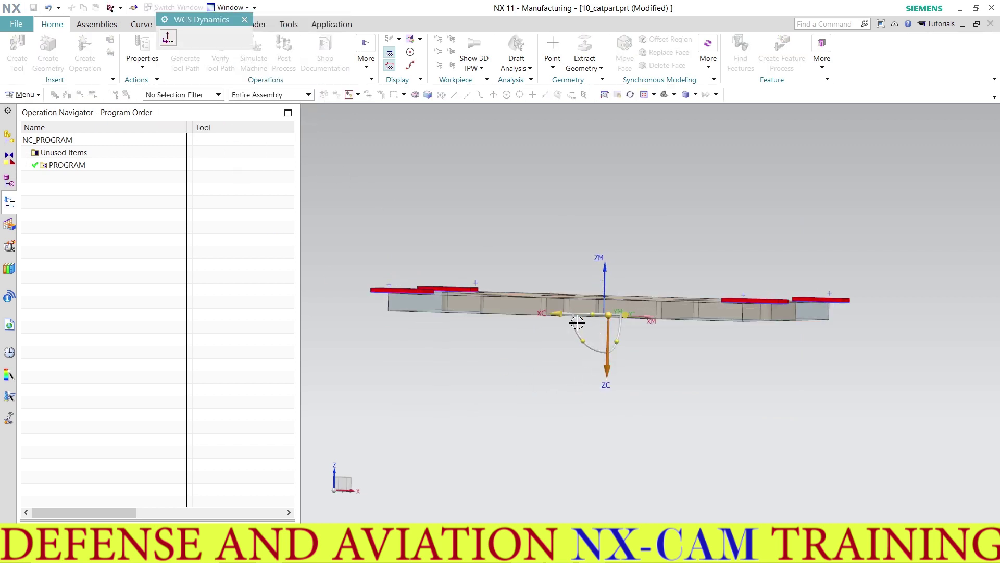
key(Home)
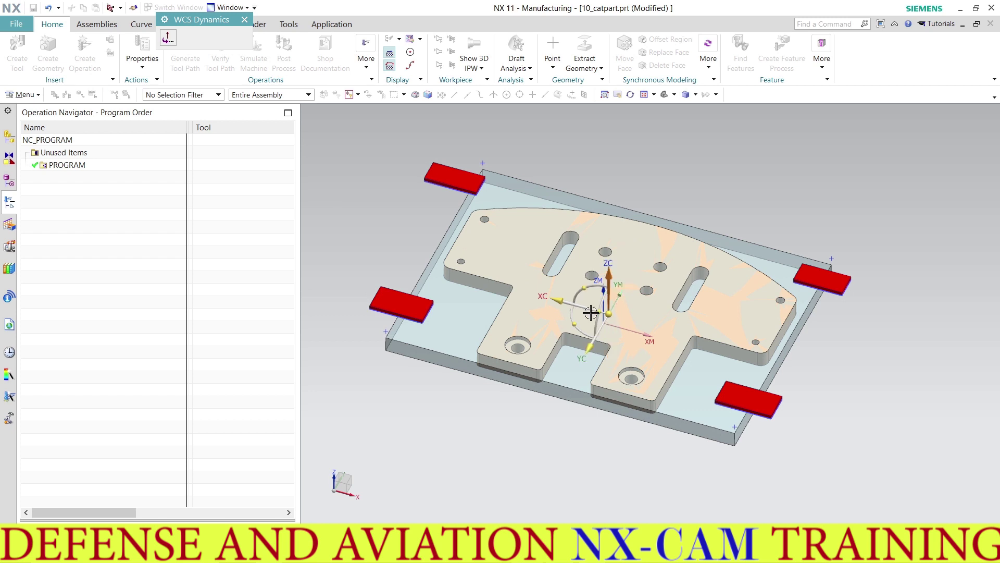
middle_drag(587, 307, 603, 305)
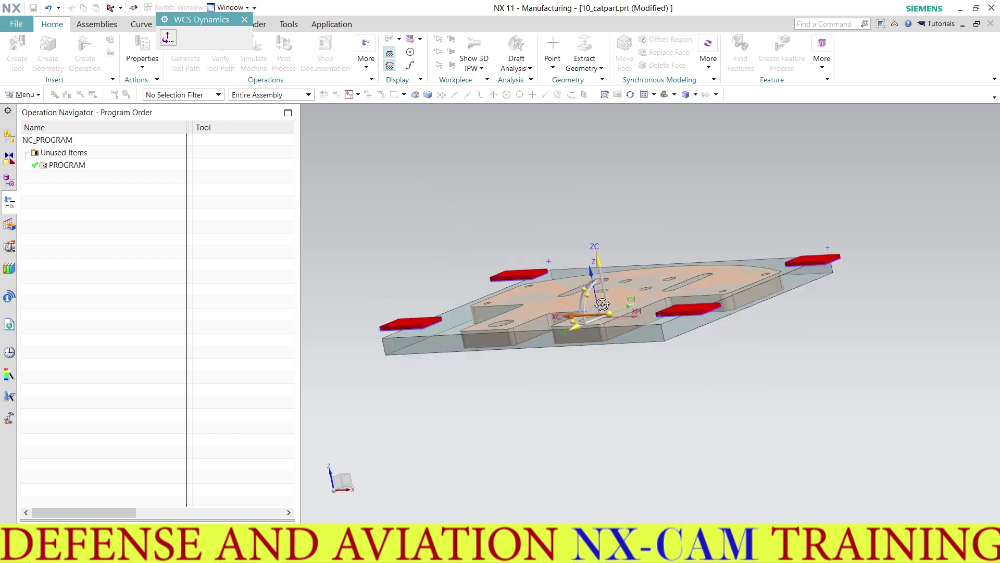
click(748, 306)
double_click(612, 337)
middle_drag(587, 347, 611, 363)
double_click(586, 306)
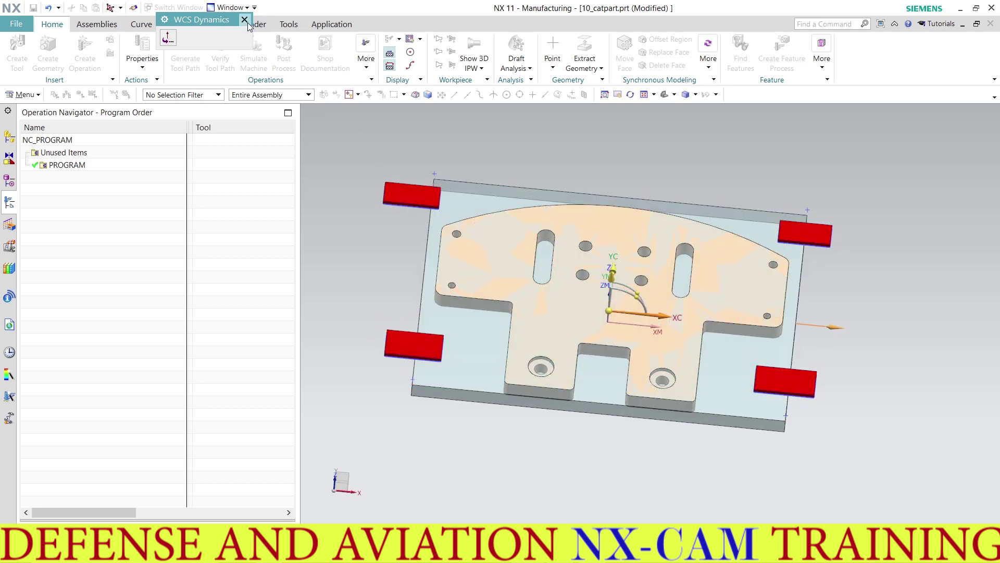
click(245, 20)
middle_drag(580, 282, 588, 312)
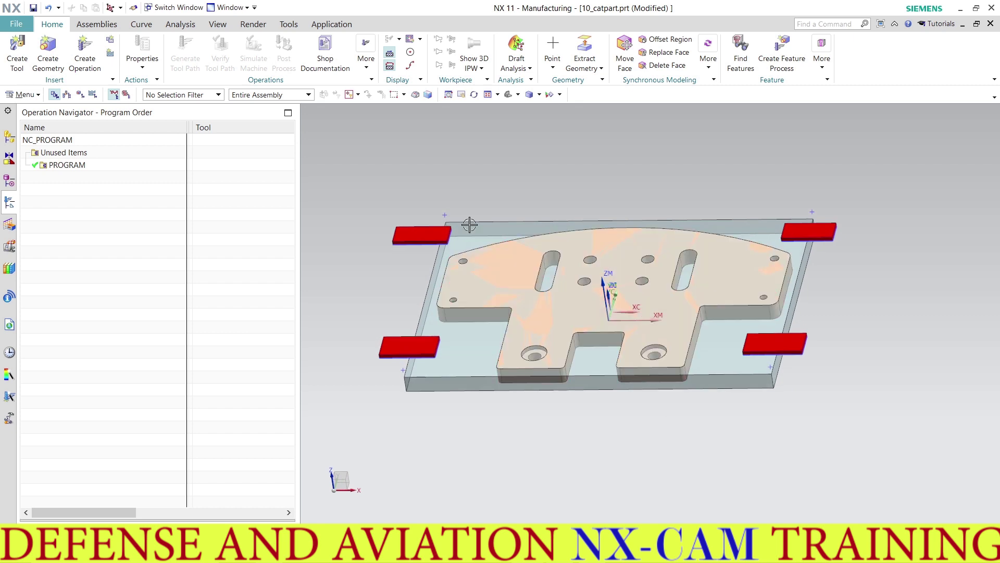
Insert program group 1_STG under PROGRAM, then switch to Geometry View and select MCS_MILL.
right_click(76, 165)
mouse_move(99, 296)
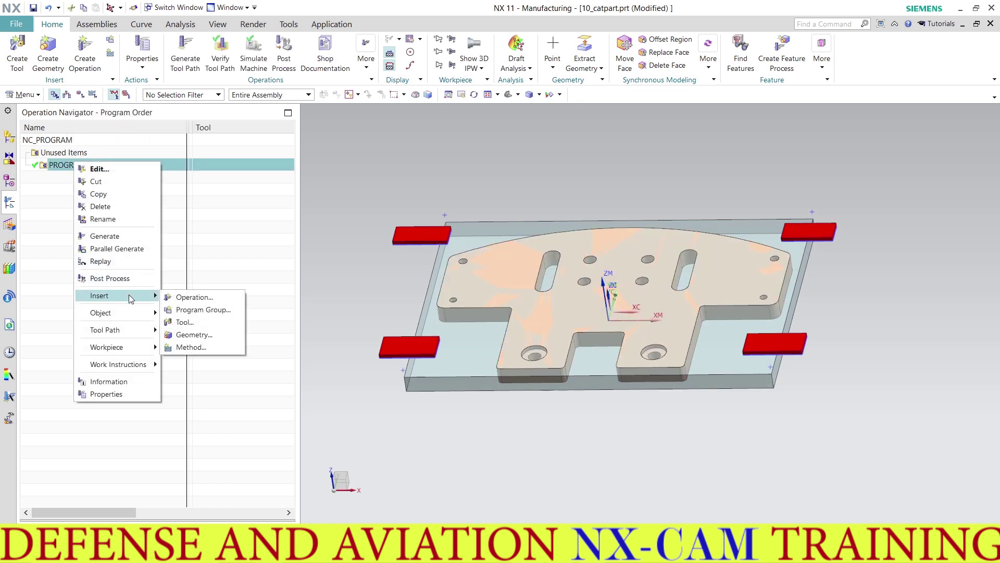
click(199, 308)
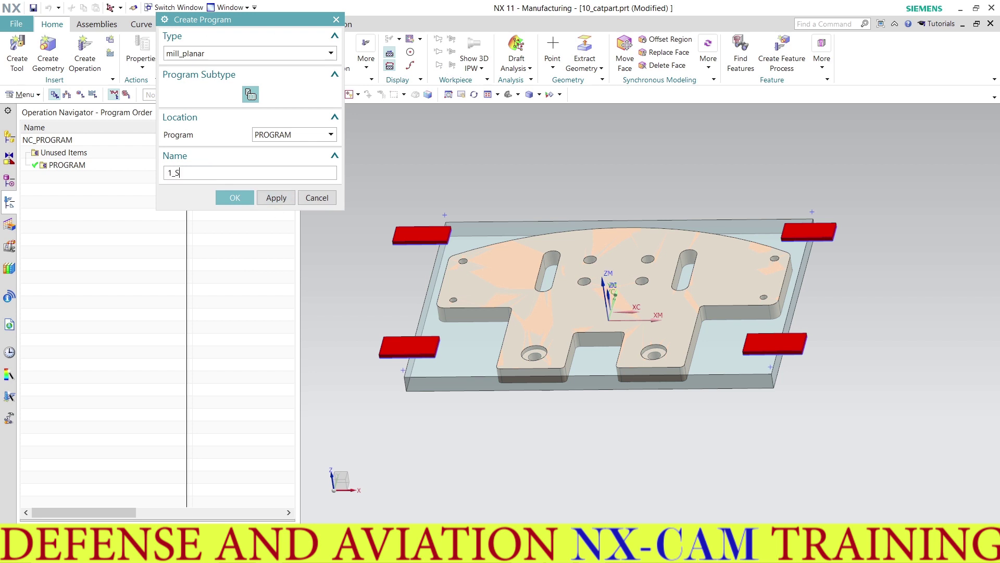
click(275, 198)
click(272, 168)
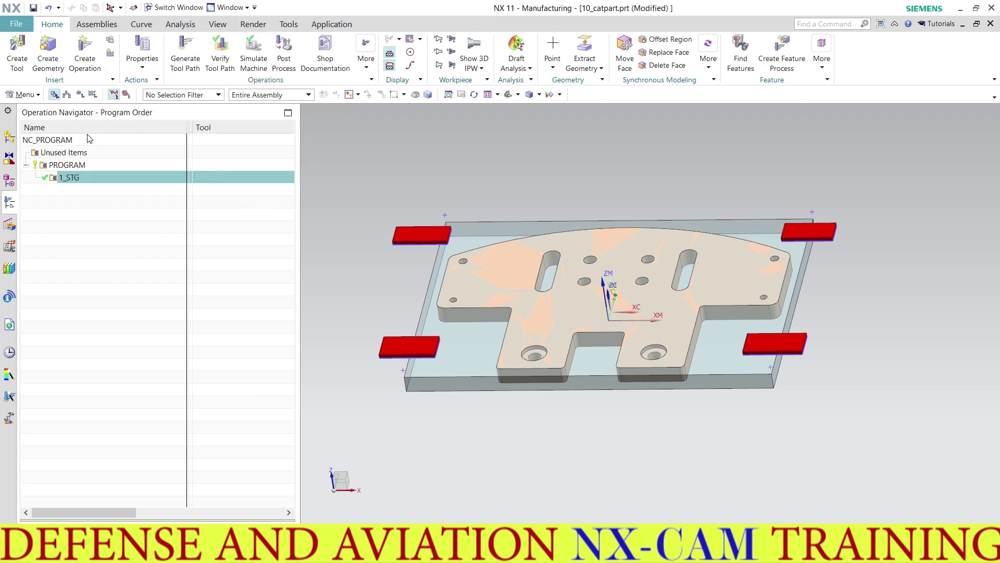
click(81, 94)
click(63, 166)
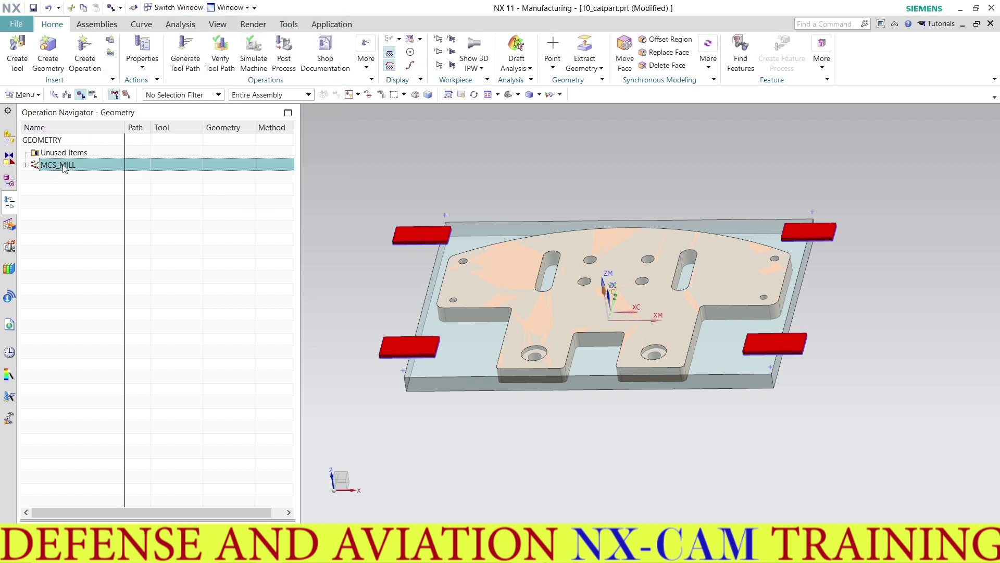
Give MCS_MILL a 50 safe clearance and align its MCS to the WCS.
double_click(63, 166)
text(50)
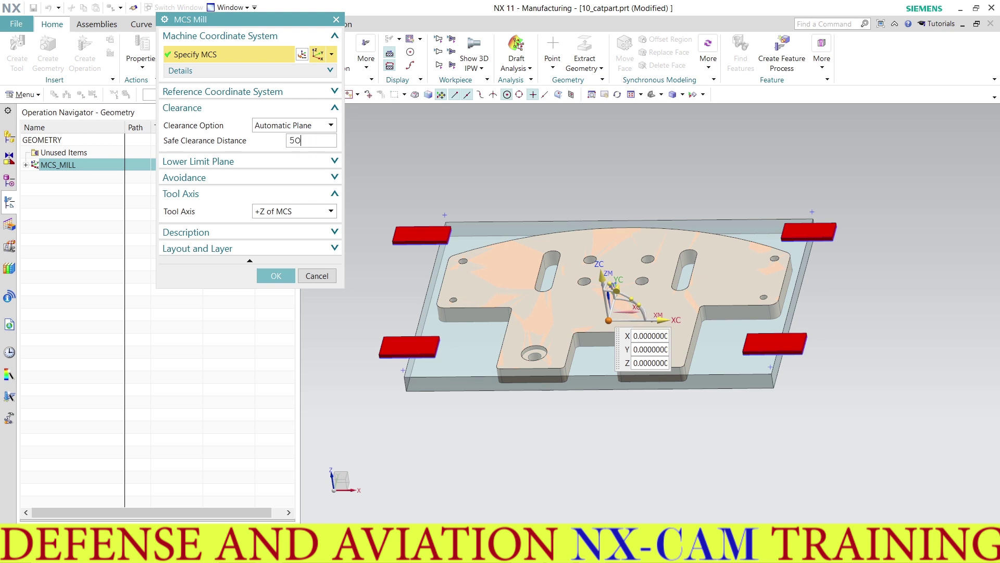
click(303, 58)
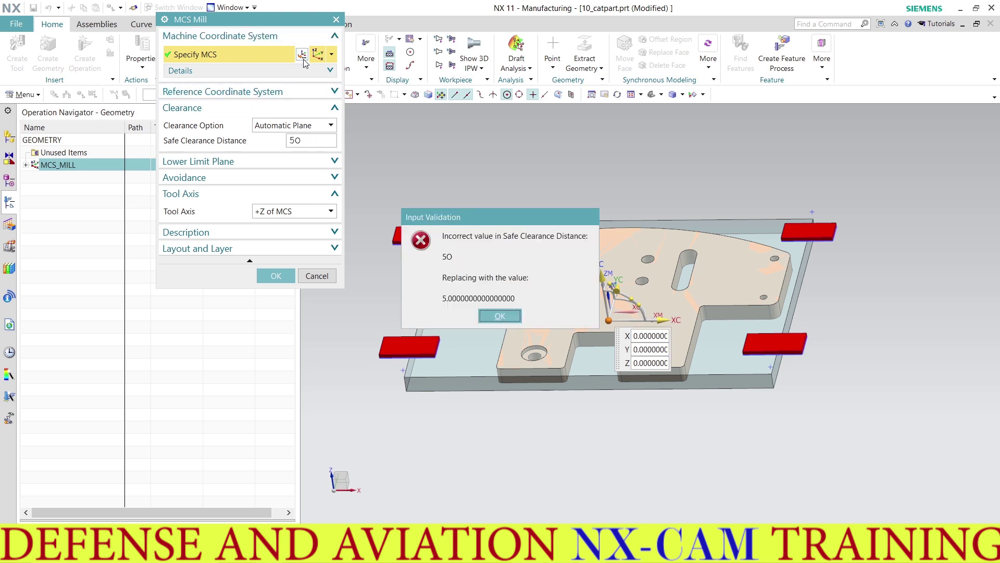
click(514, 319)
text(0)
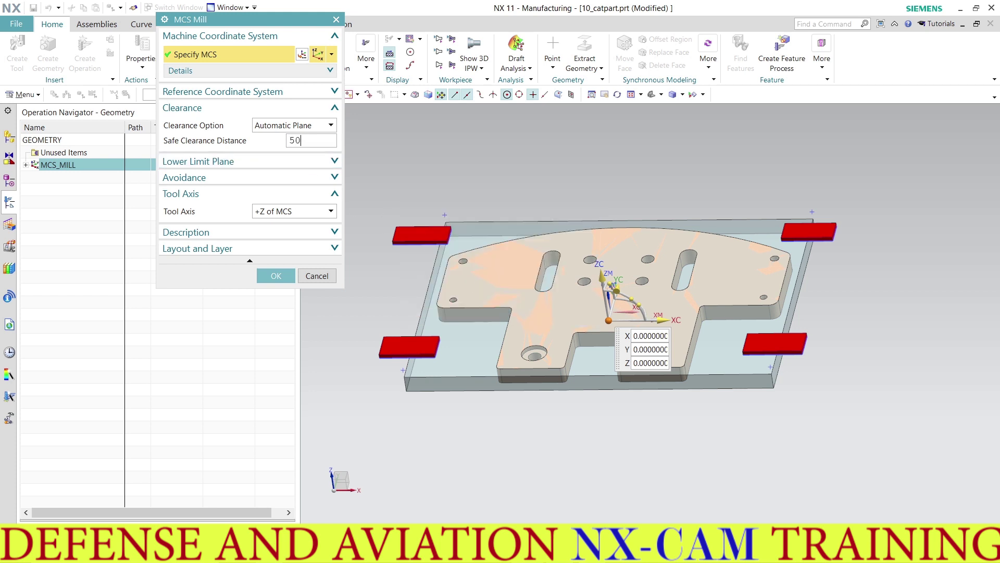
click(302, 54)
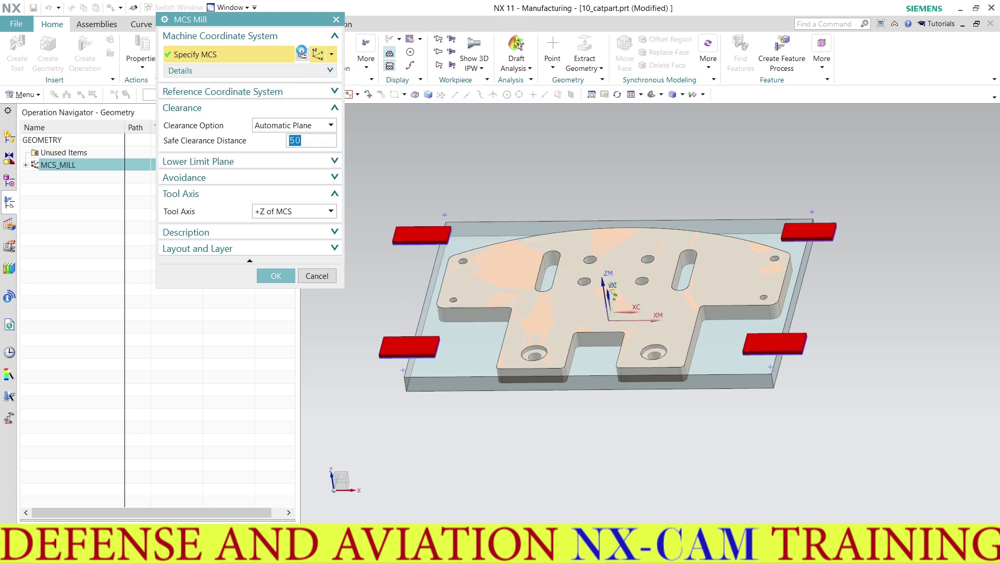
click(296, 93)
click(262, 105)
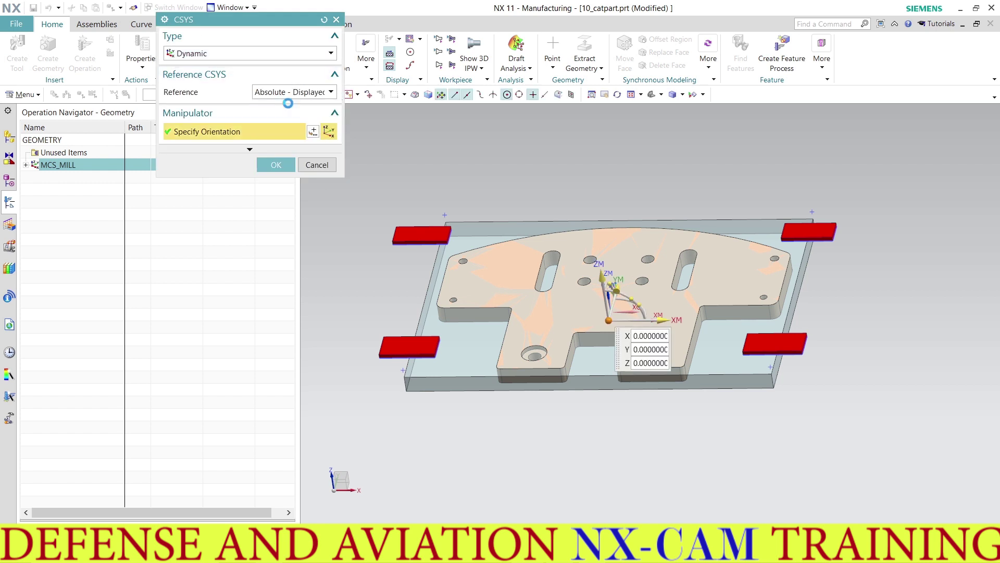
click(276, 165)
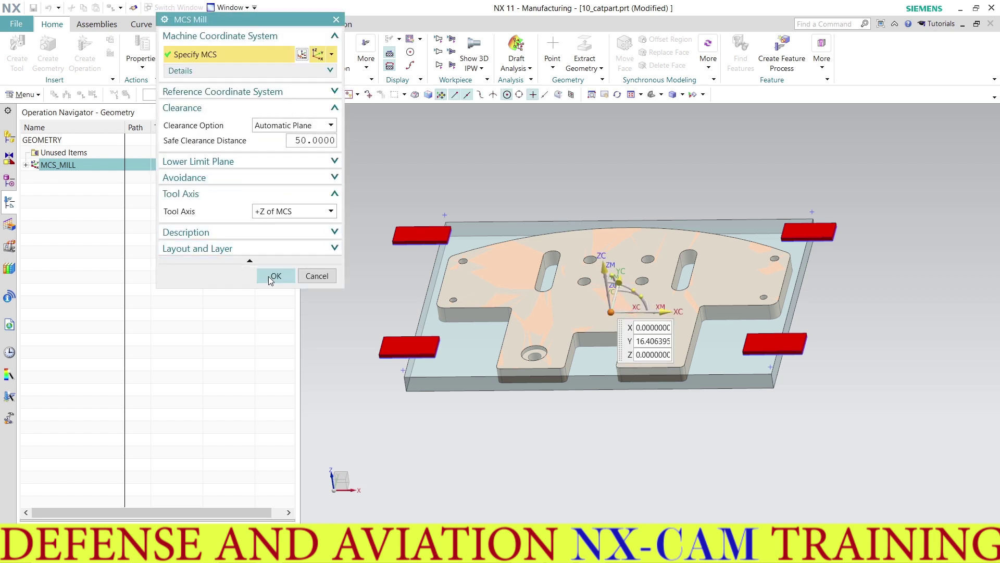
click(275, 275)
mouse_move(456, 344)
middle_down()
mouse_move(587, 313)
mouse_move(591, 365)
middle_up()
Set WORKPIECE part to the plate's solid body and blank to the stock block; return to Program Order.
click(25, 165)
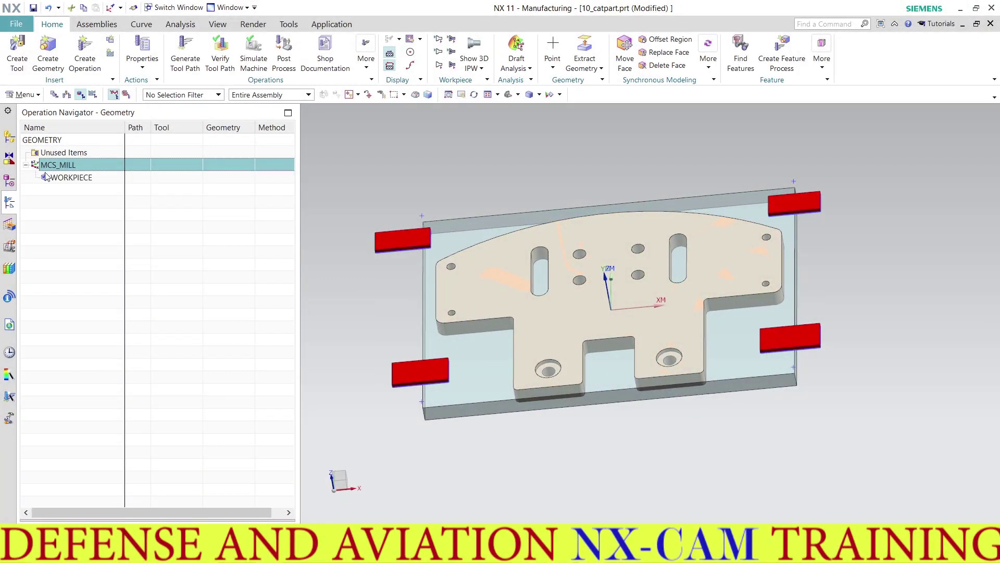
double_click(64, 179)
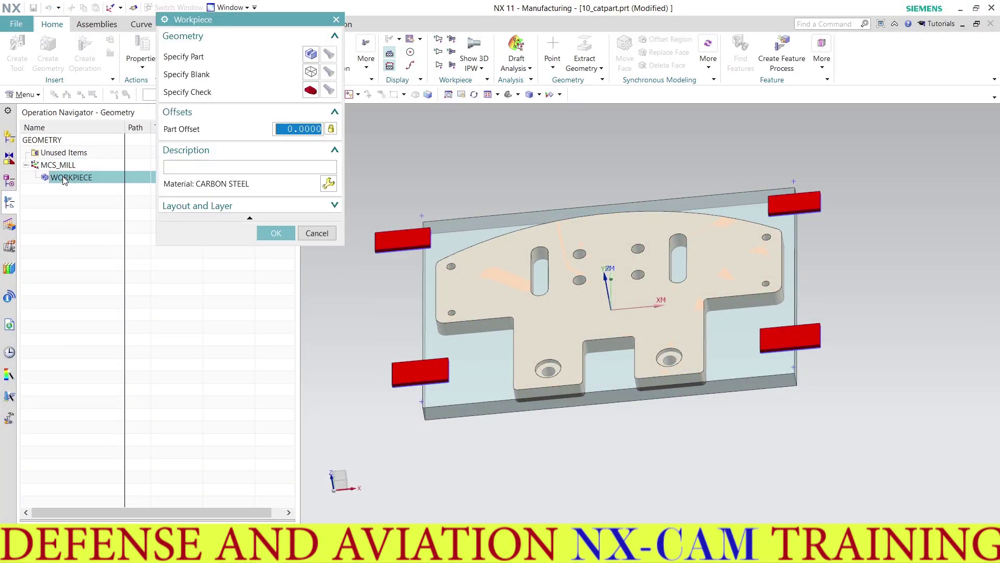
click(311, 55)
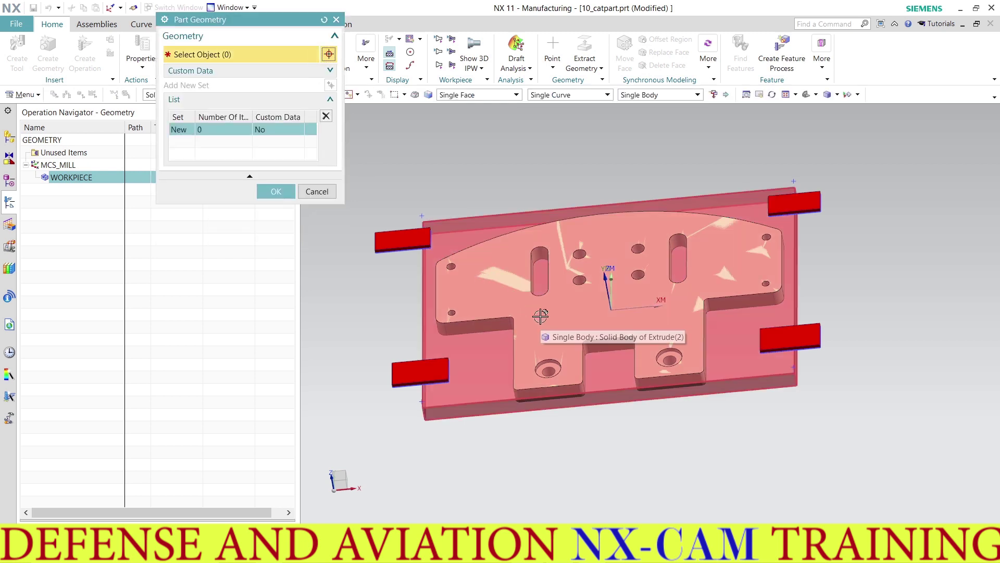
click(541, 316)
click(579, 339)
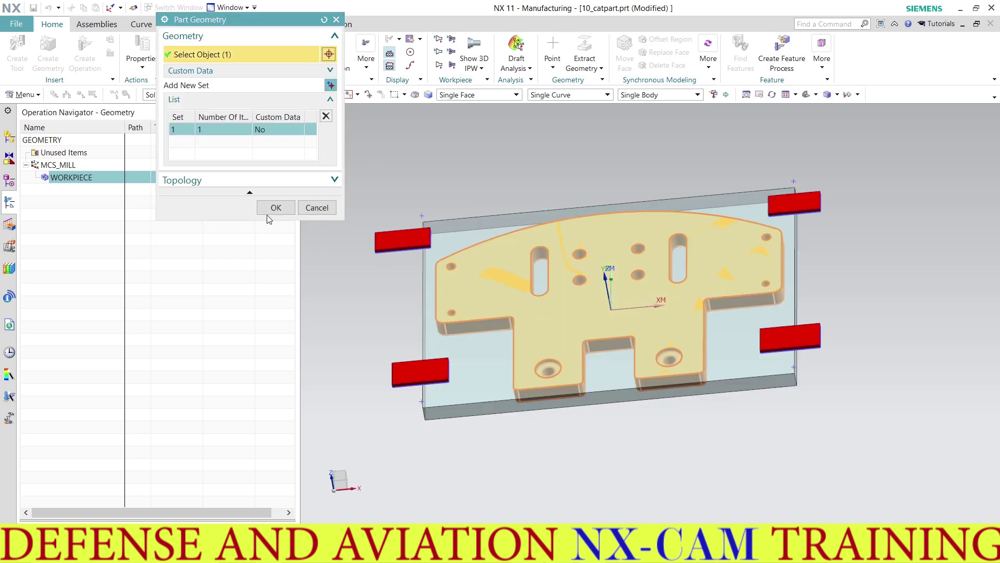
click(275, 208)
click(310, 72)
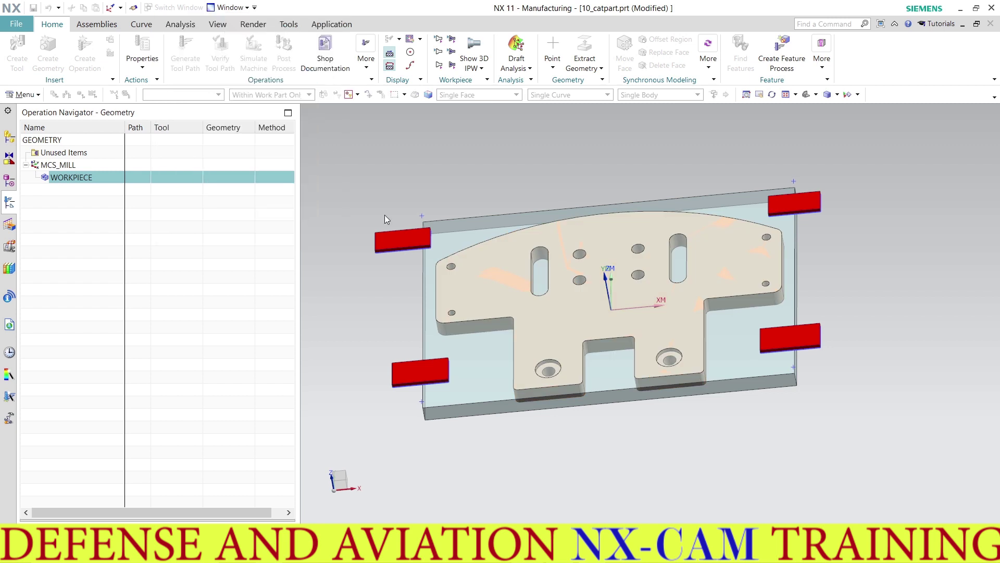
click(459, 351)
click(281, 277)
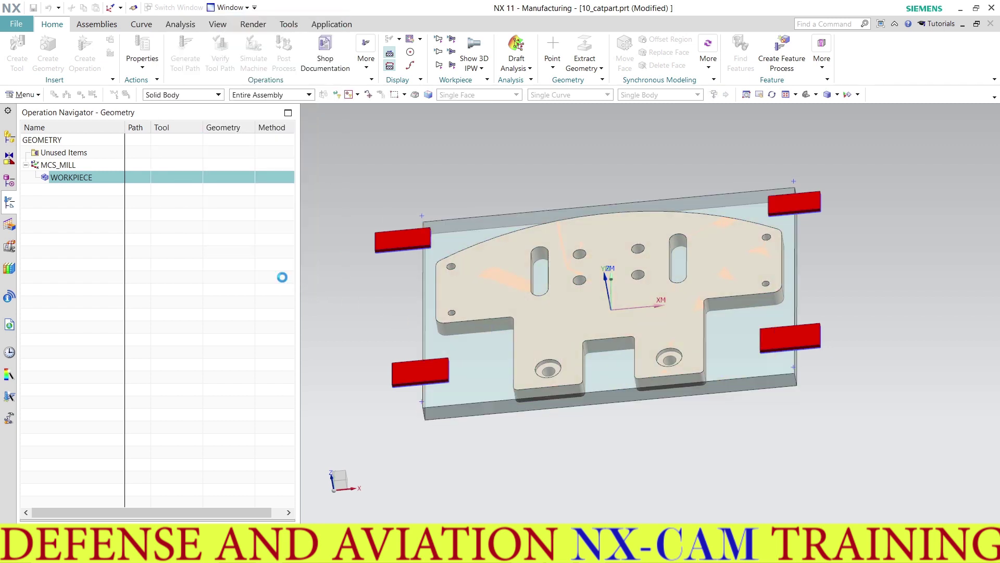
click(280, 234)
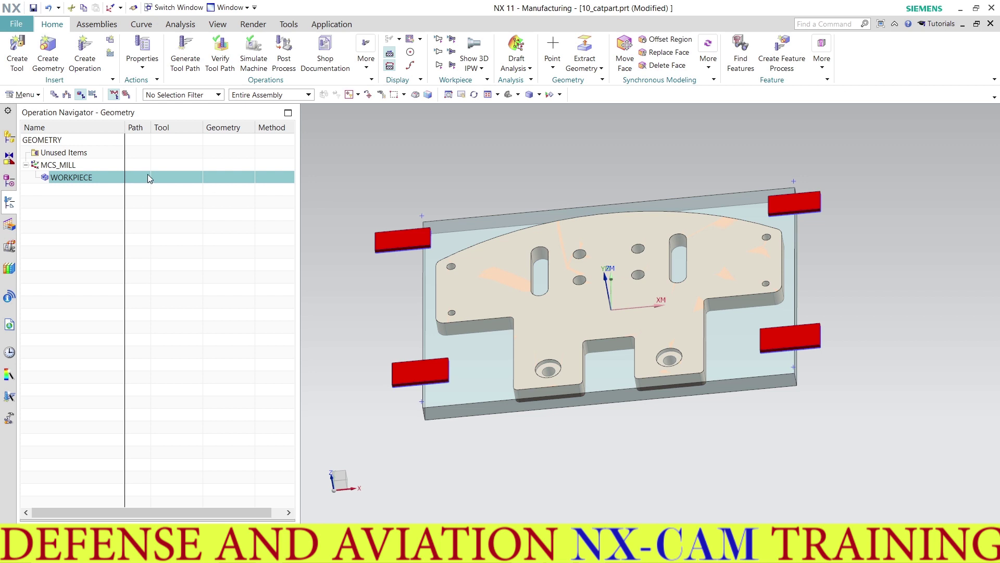
click(54, 96)
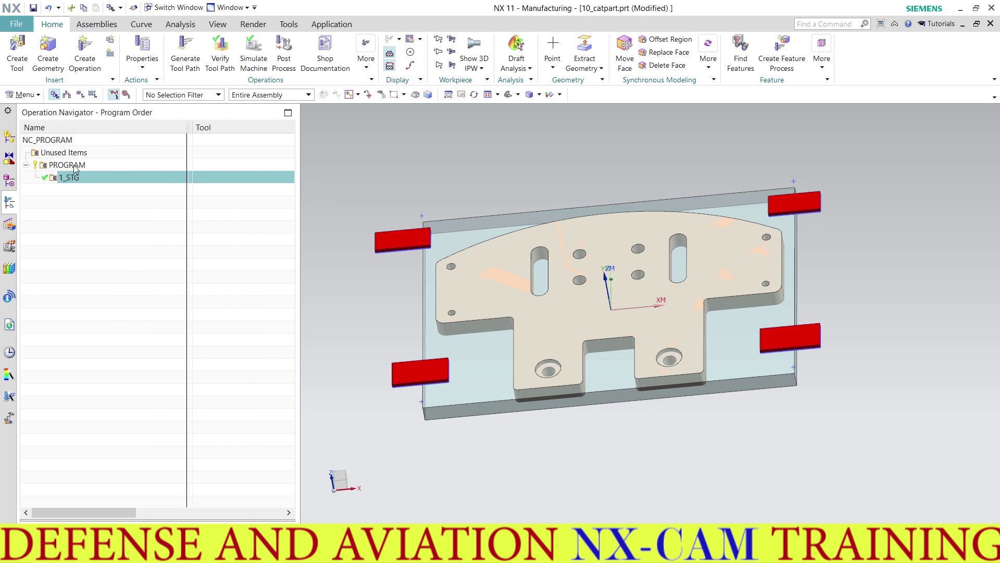
Create a hole_making Spot Drilling operation named KONTROL under 1_STG with WORKPIECE geometry.
right_click(88, 179)
mouse_move(117, 310)
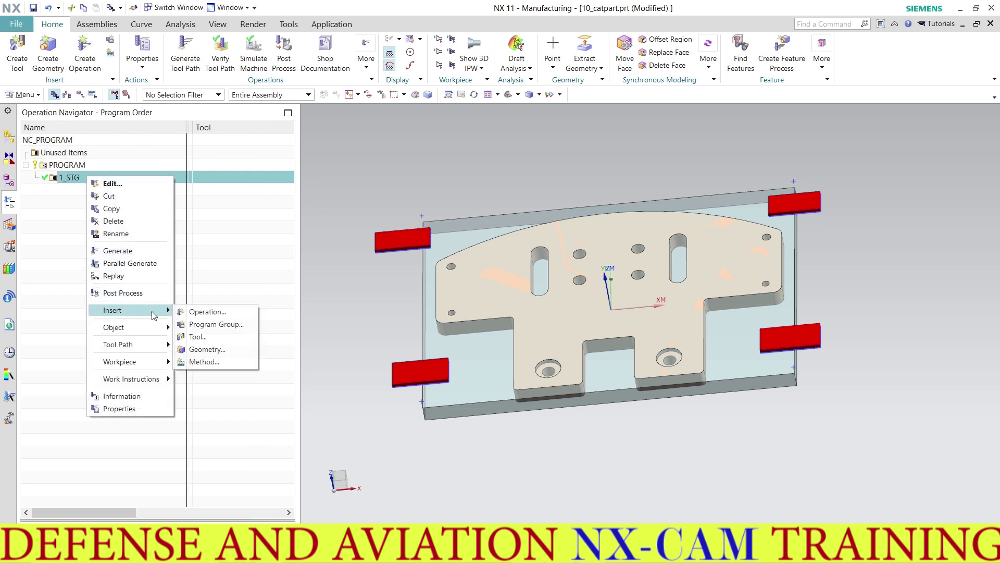
click(216, 315)
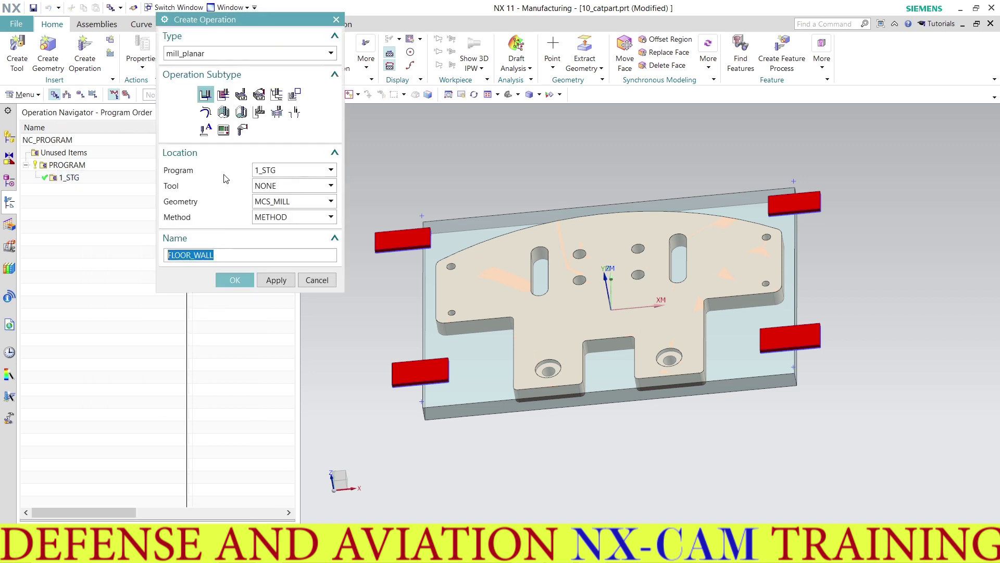
click(205, 54)
click(203, 124)
click(206, 95)
click(284, 205)
click(282, 237)
double_click(241, 253)
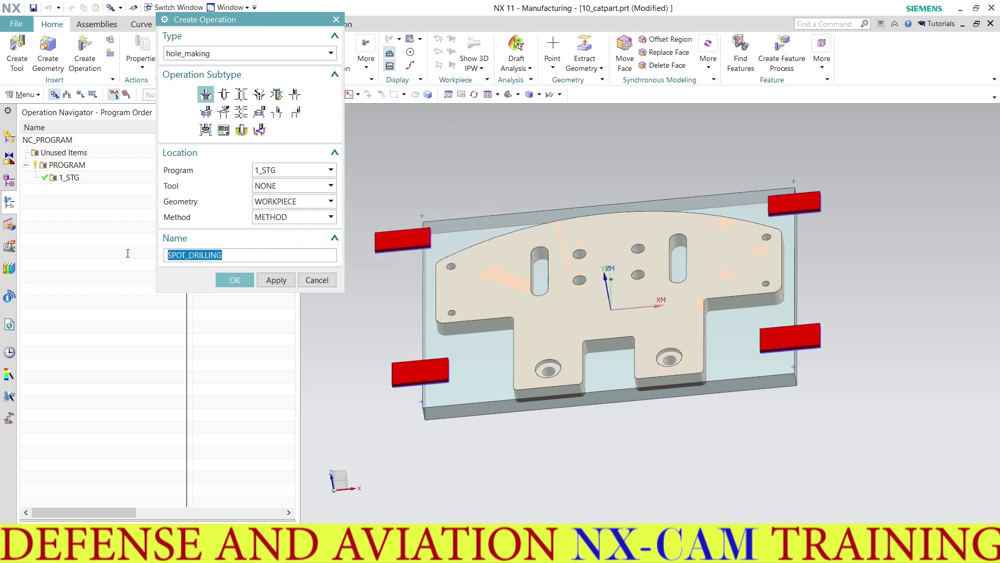
text(KONTROL)
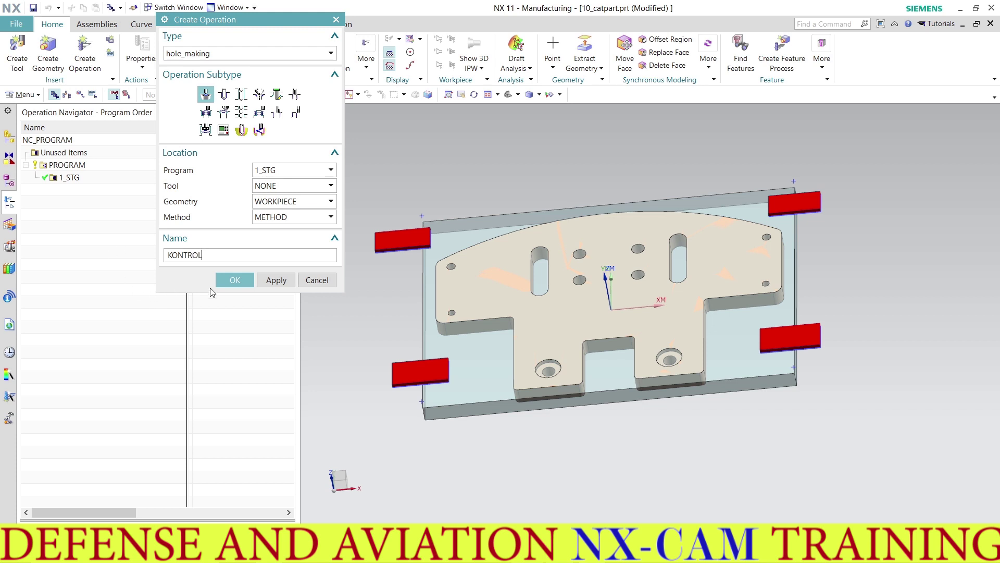
click(230, 282)
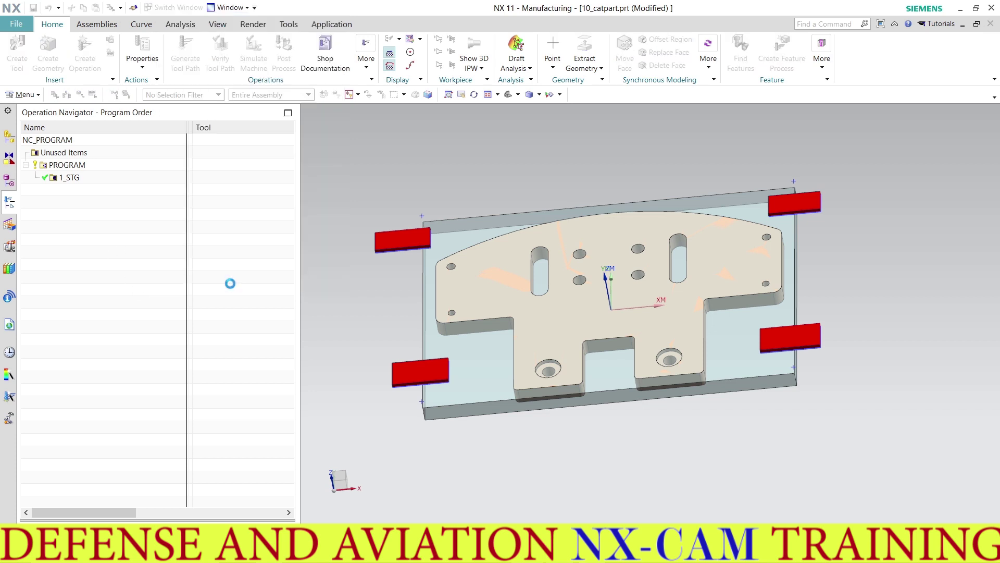
Select three holes to spot-drill, each 3 deep with a 90° tip angle.
click(311, 73)
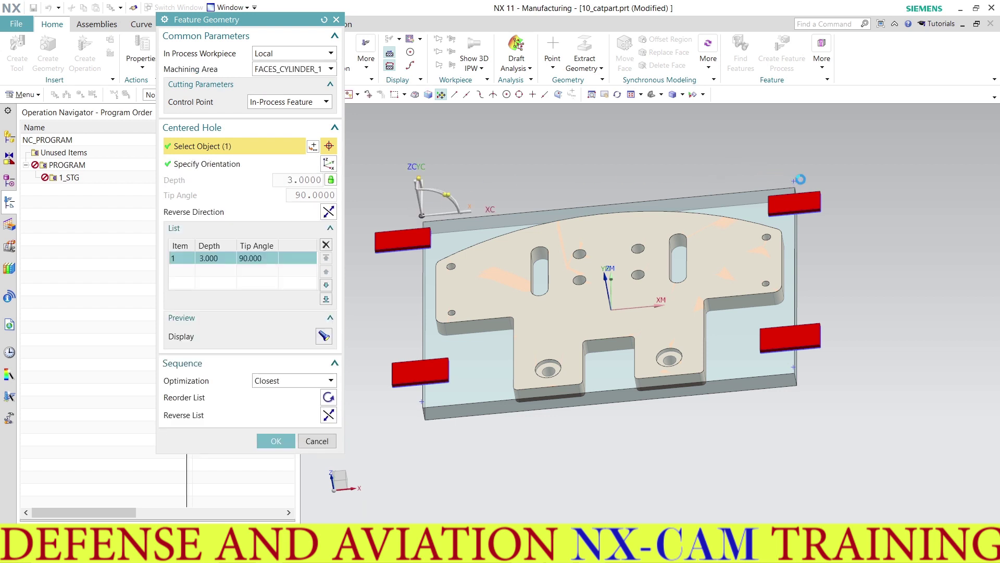
middle_drag(729, 328, 754, 288)
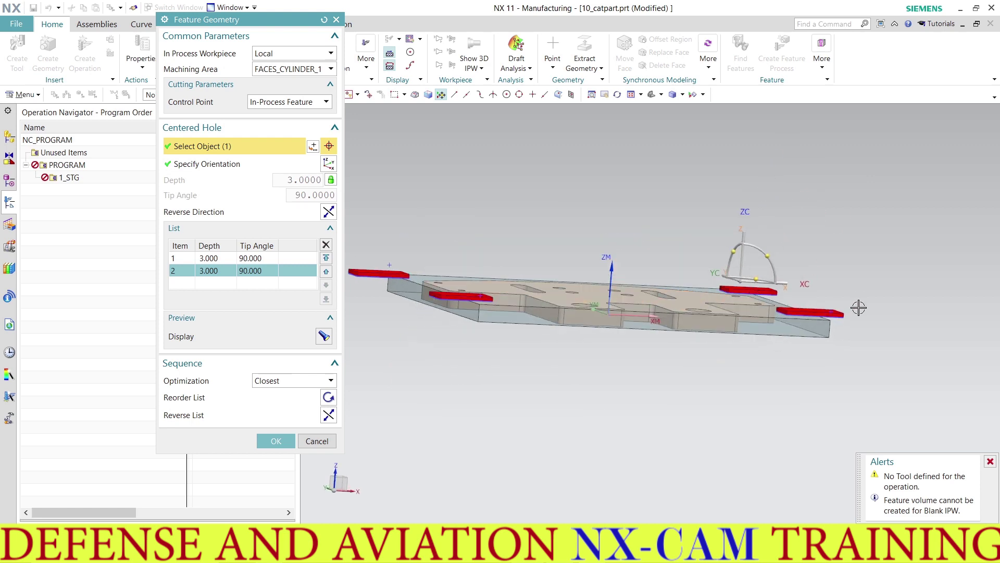
click(764, 289)
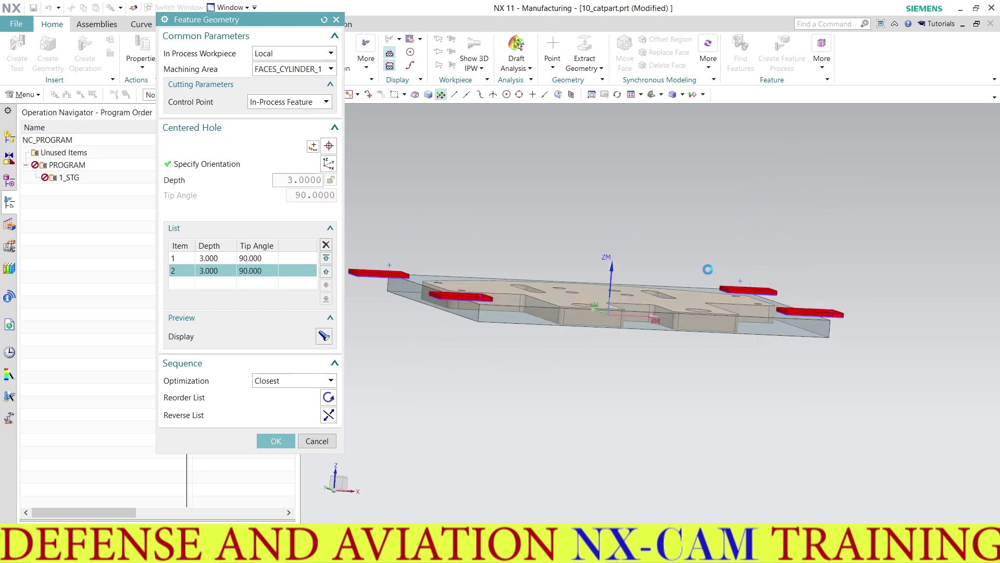
middle_drag(708, 270, 675, 280)
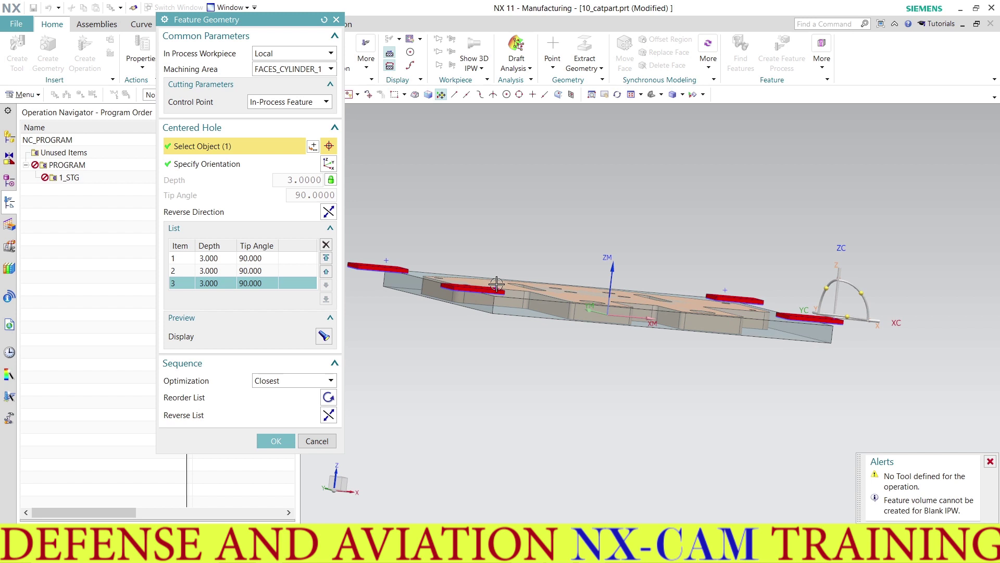
middle_drag(531, 242, 506, 233)
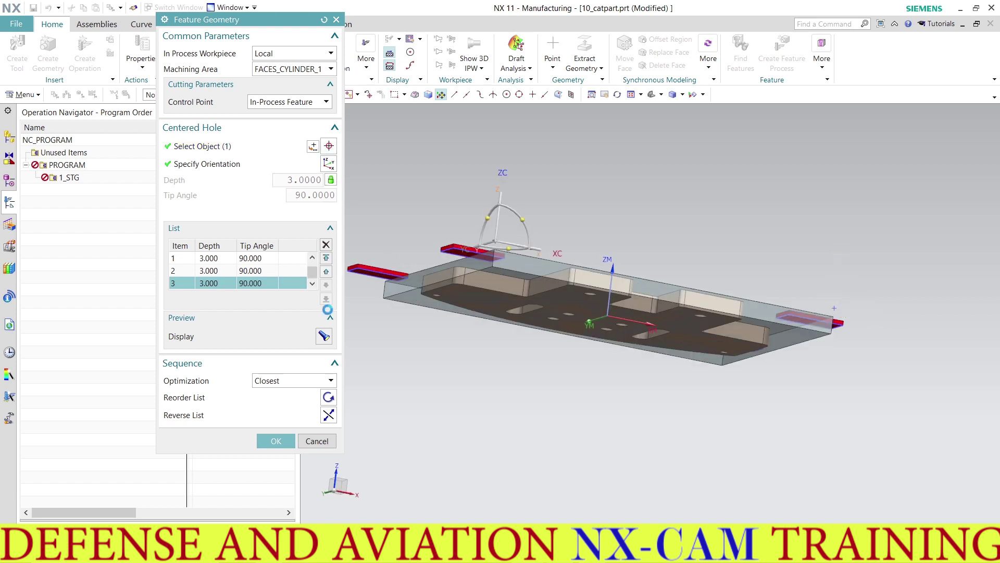
click(276, 441)
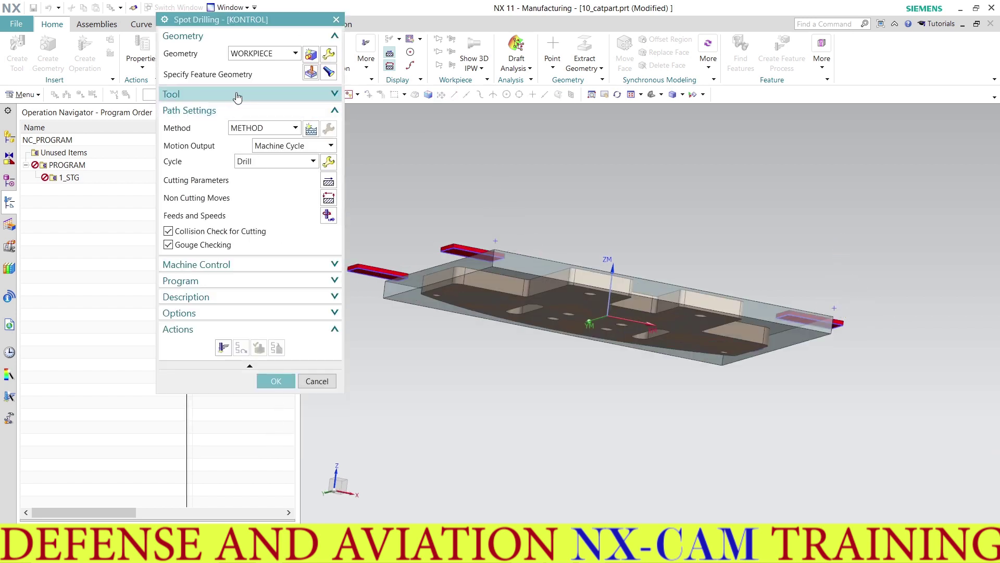
Create a new Centerdrill tool named 3.15_PUNTA.
click(237, 94)
key(Escape)
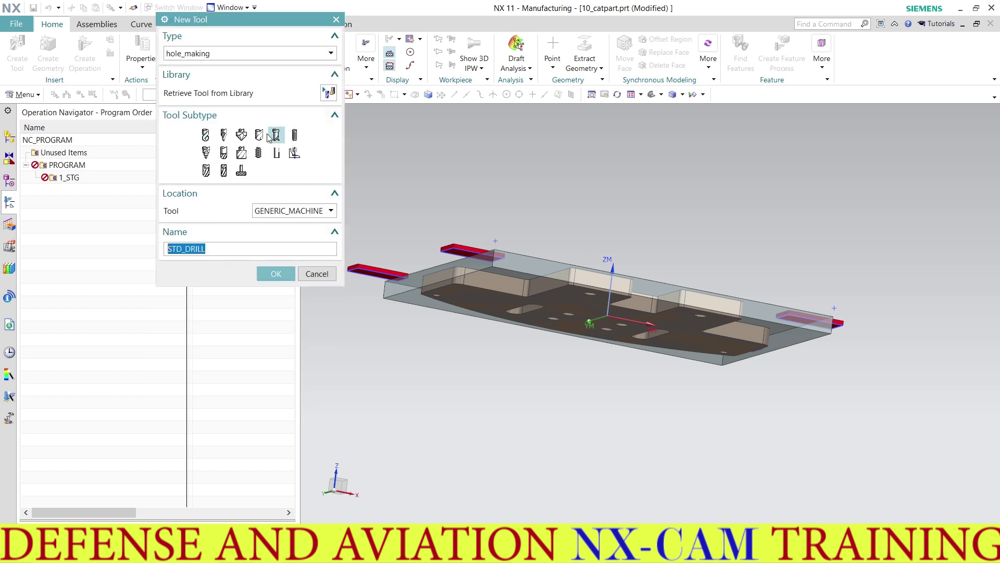
click(223, 134)
drag(232, 250, 120, 250)
text(3.15_PUNTA)
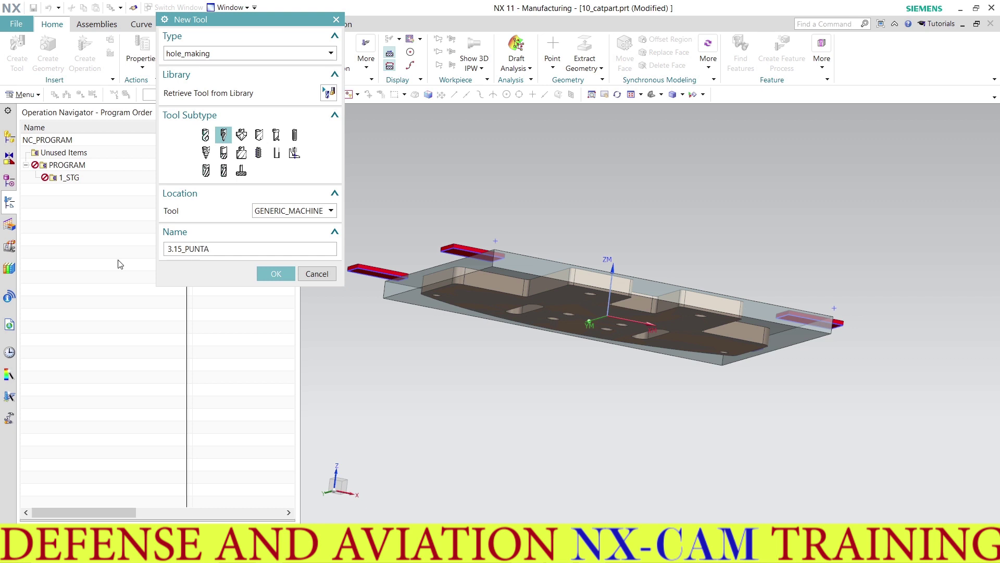
click(270, 275)
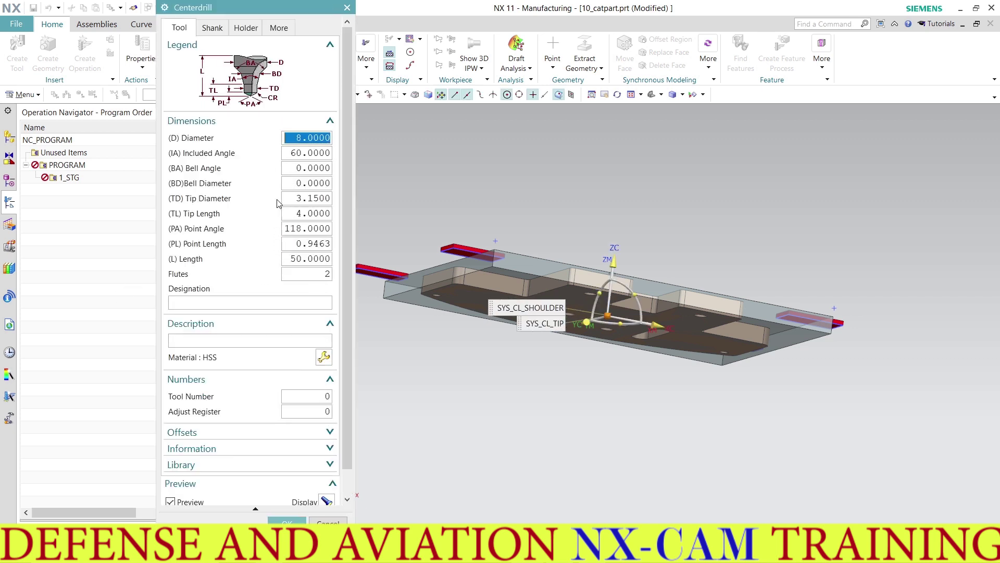
Set the centre drill's tool number and adjust register to 1.
middle_drag(563, 262, 416, 361)
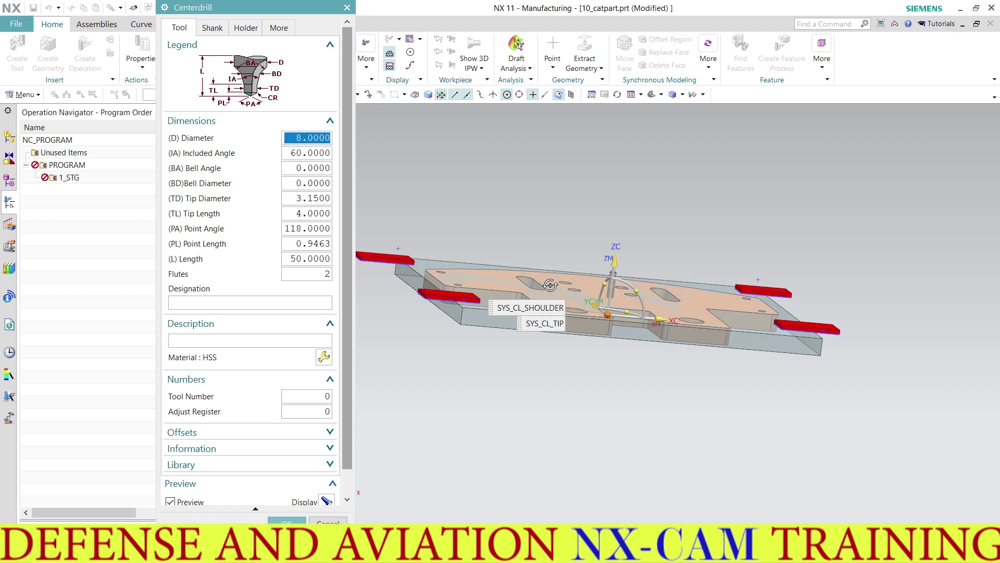
click(323, 396)
text(1)
key(Tab)
text(1)
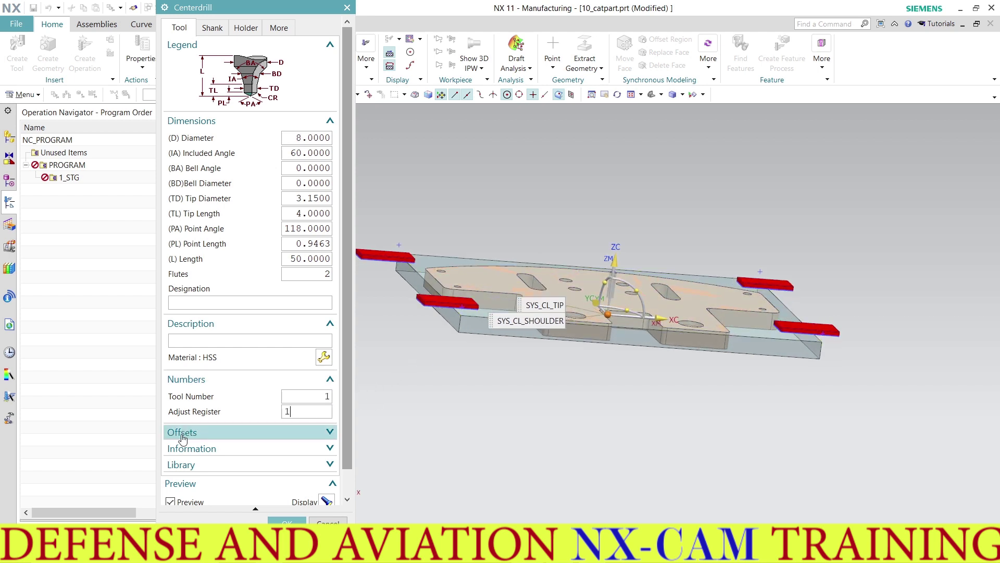
scroll(259, 420, down, 2)
click(286, 520)
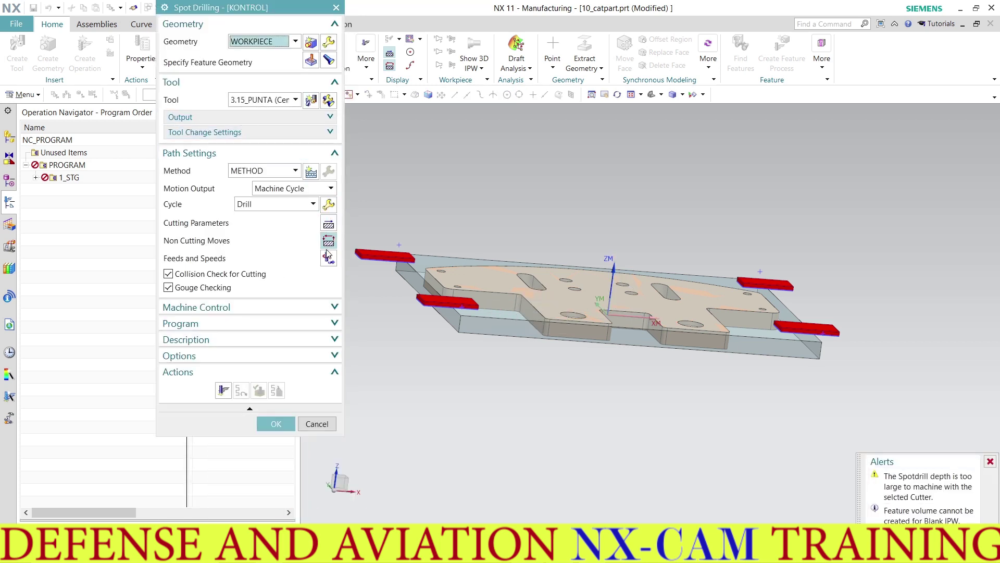
Enter cut feed 60 mmpm and spindle speed 2000 rpm, recalculate, and confirm.
click(328, 258)
double_click(241, 192)
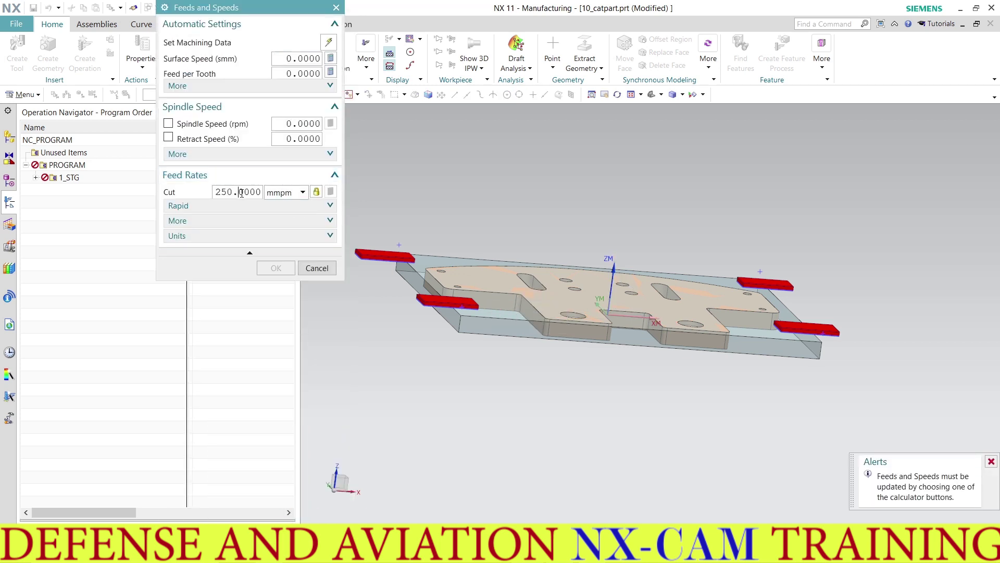
text(60)
key(Return)
double_click(306, 128)
text(2)
key(Return)
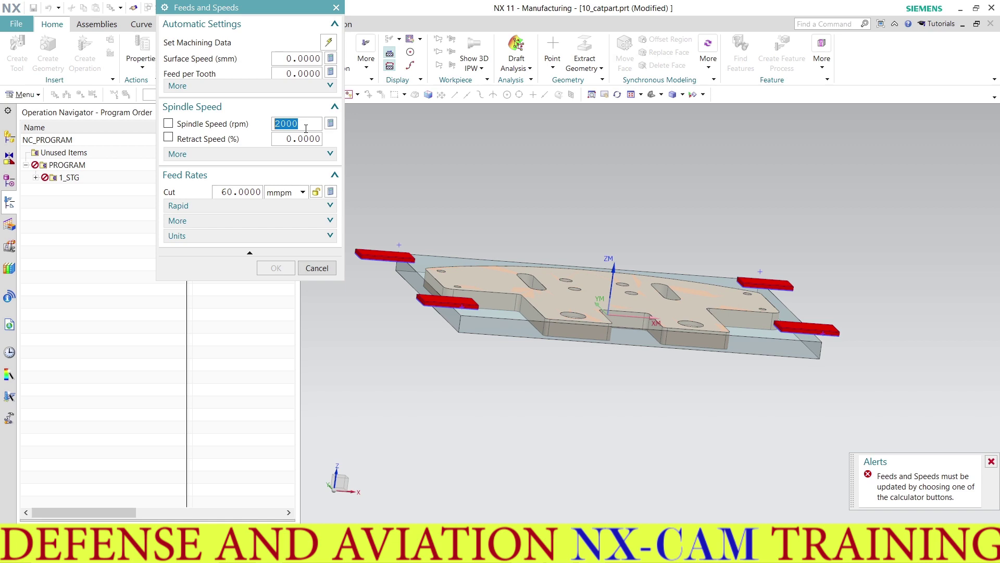
click(330, 123)
click(276, 268)
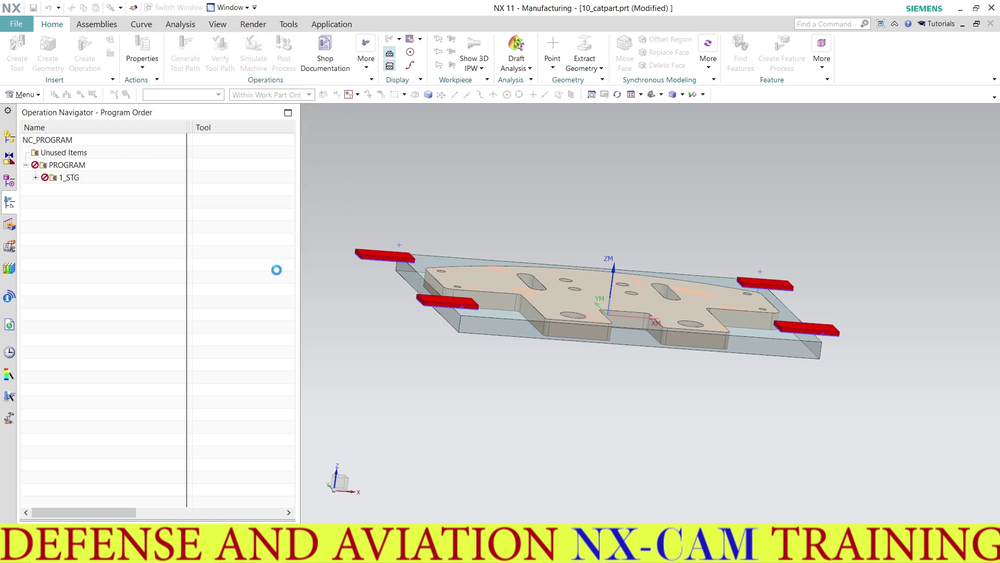
Generate the KONTROL toolpath, accept the operation, and orbit to inspect the path.
click(223, 390)
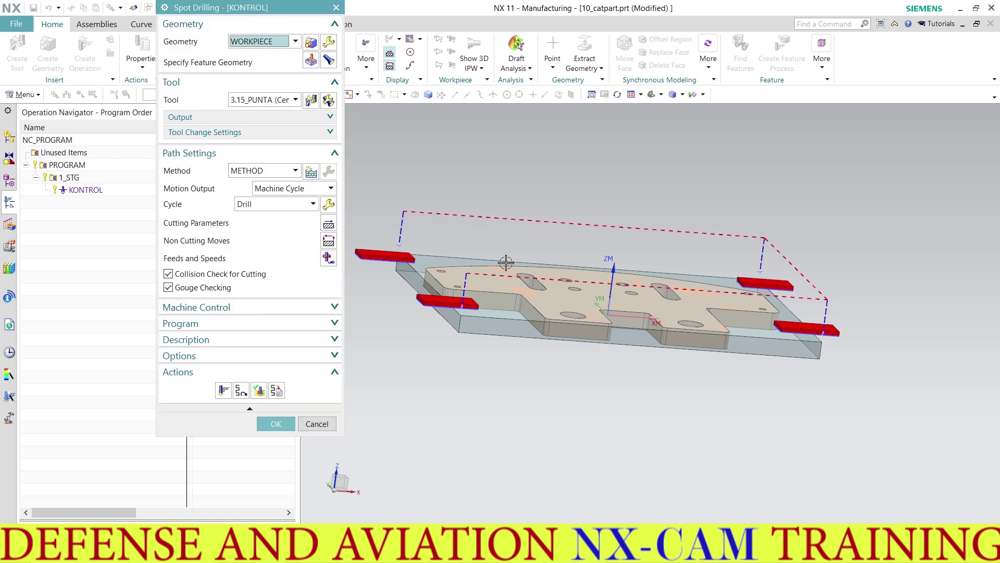
mouse_move(510, 274)
middle_down()
mouse_move(468, 275)
mouse_move(504, 266)
mouse_move(555, 316)
mouse_move(514, 290)
middle_up()
click(275, 423)
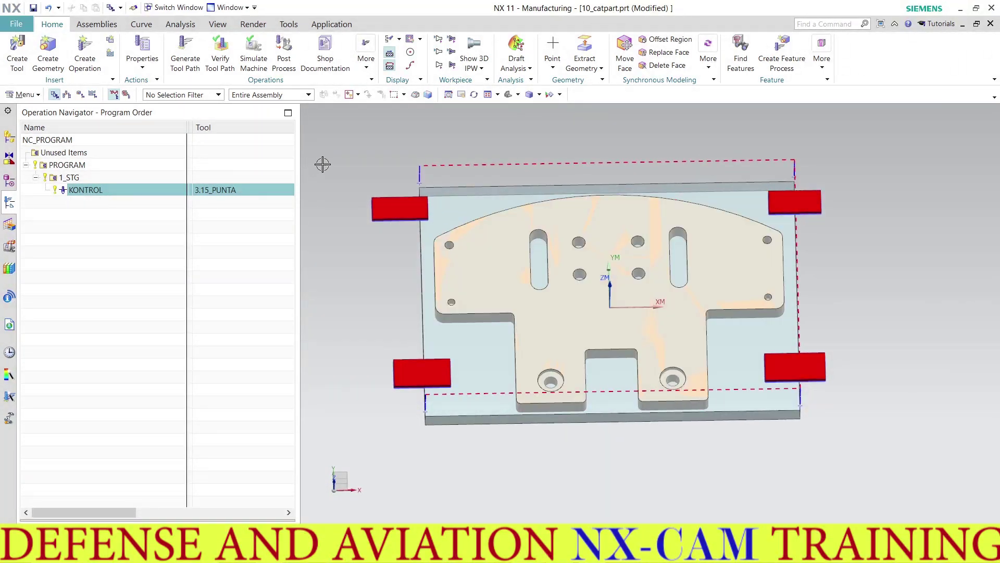
mouse_move(401, 223)
middle_down()
mouse_move(397, 245)
mouse_move(404, 216)
mouse_move(415, 222)
mouse_move(393, 214)
mouse_move(405, 216)
mouse_move(401, 229)
middle_up()
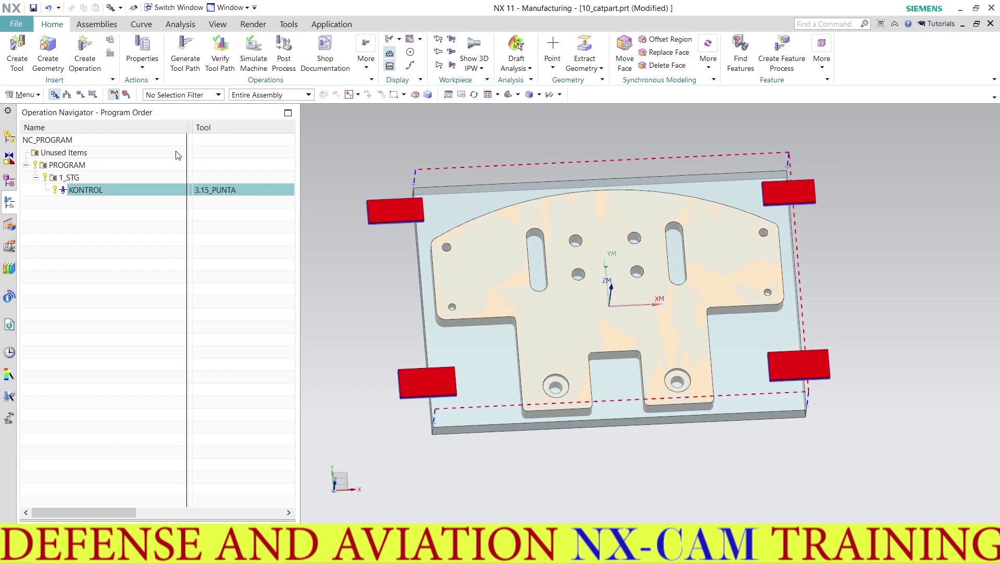
Create a second spot-drilling operation named PUNTA after KONTROL.
right_click(101, 192)
mouse_move(124, 323)
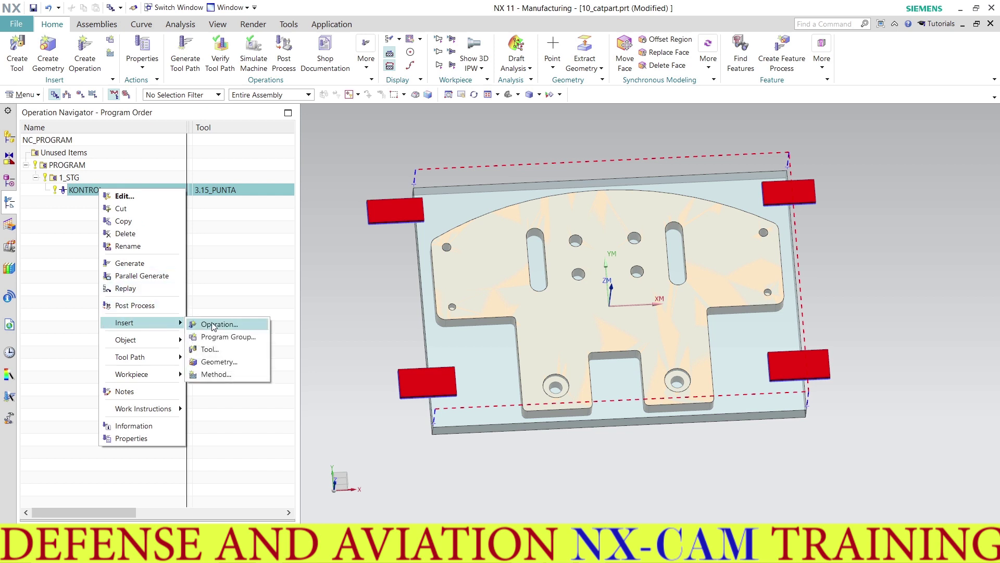
click(213, 326)
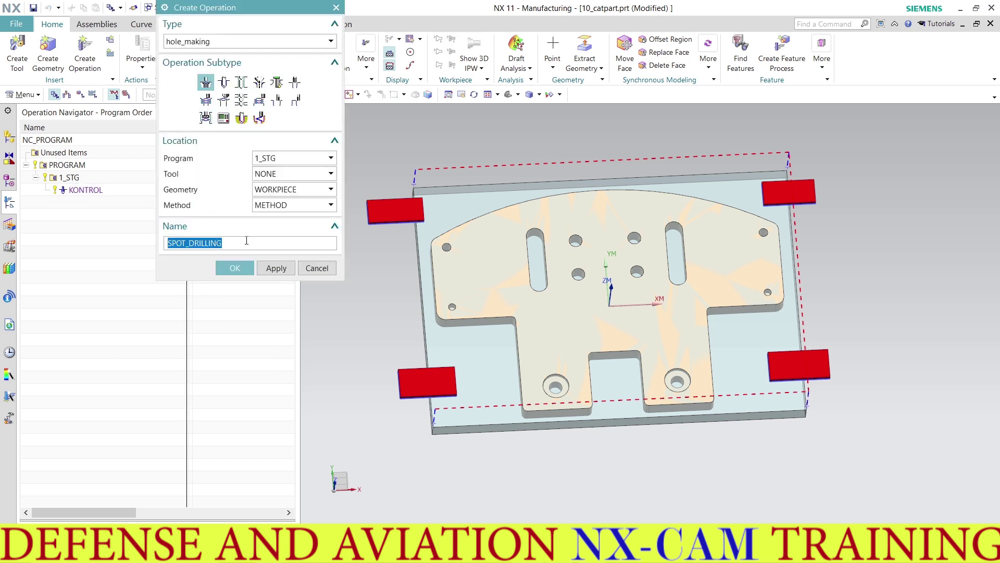
text(PUNTA)
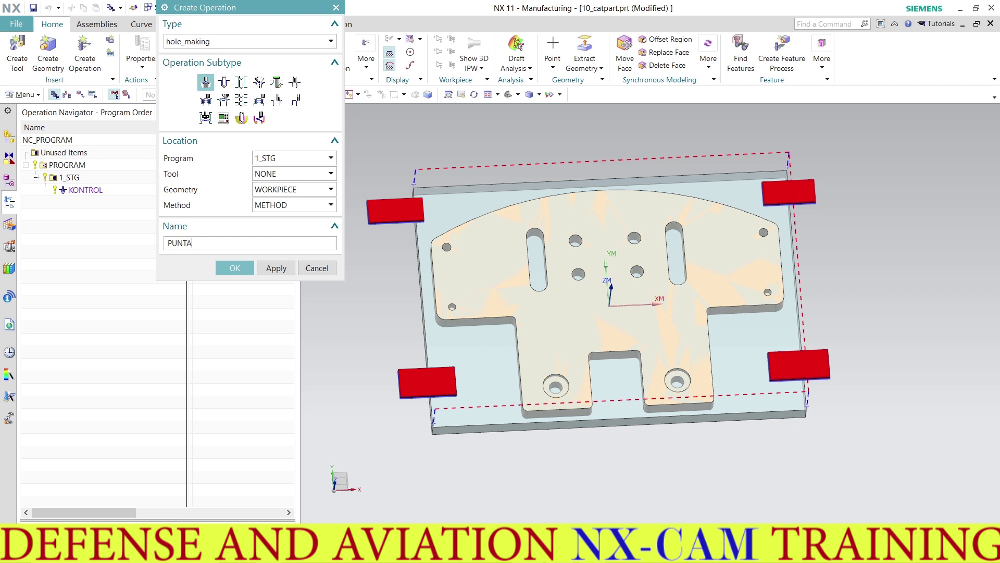
click(235, 269)
Start PUNTA's feature geometry and hide the stock body Extrude (2).
click(311, 59)
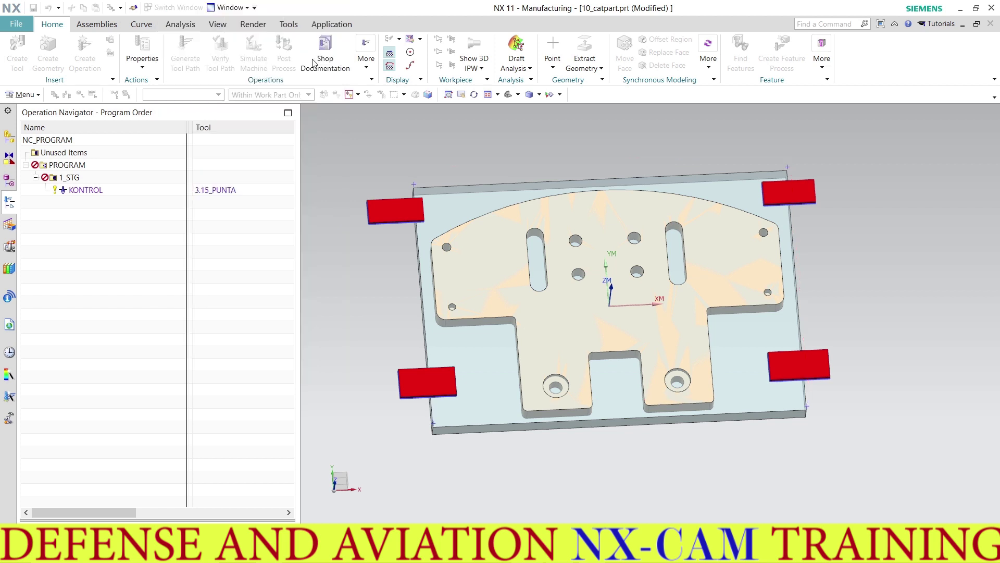
click(13, 181)
right_click(89, 232)
click(104, 233)
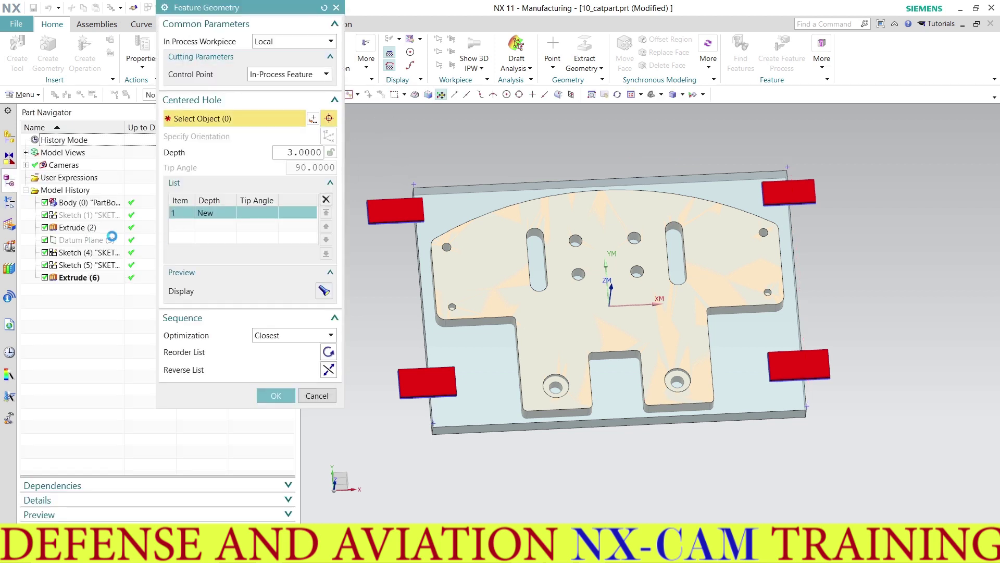
Add the small left-edge hole, the left slot and the hole beside it.
click(451, 245)
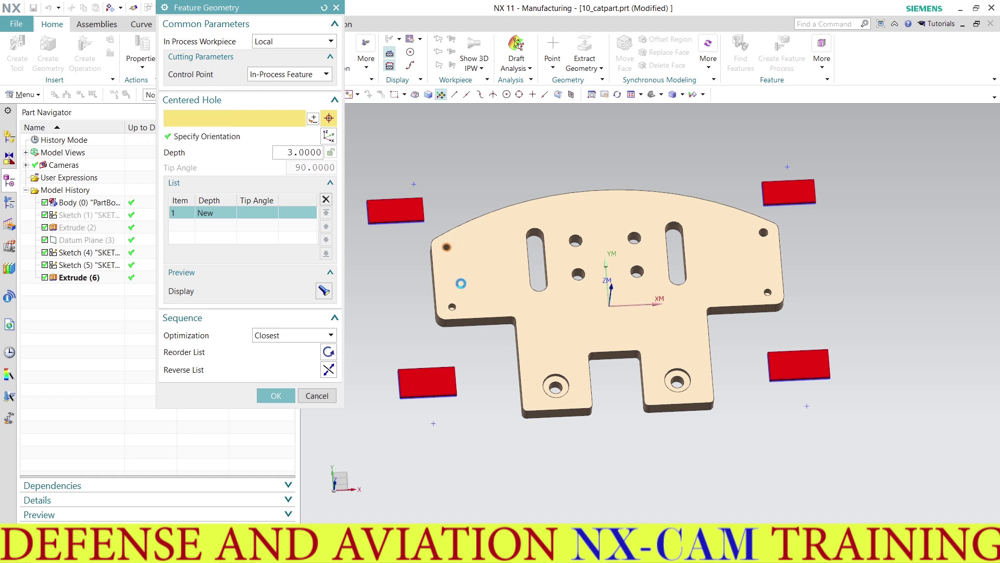
scroll(463, 279, up, 3)
click(452, 324)
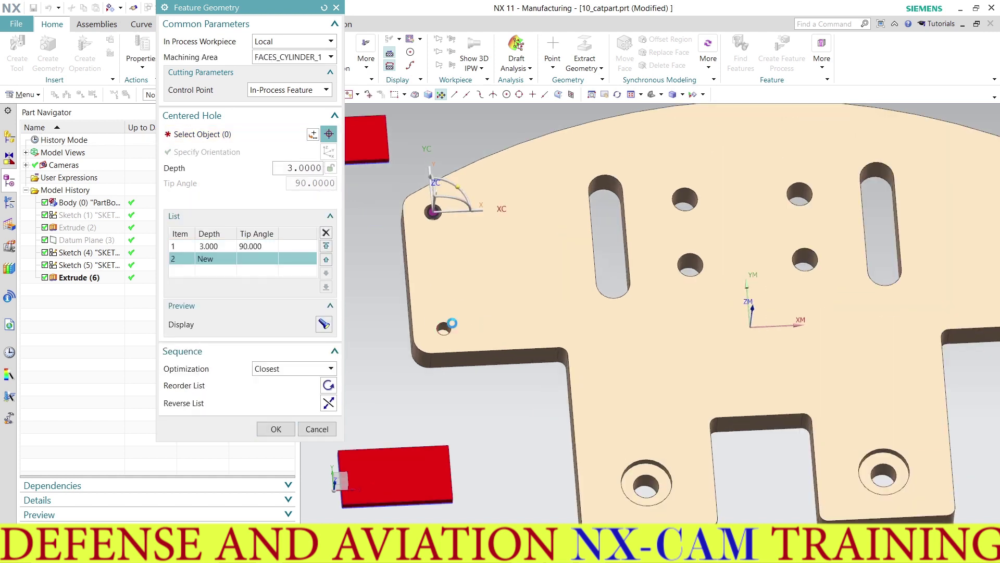
scroll(537, 291, down, 2)
scroll(537, 291, down, 1)
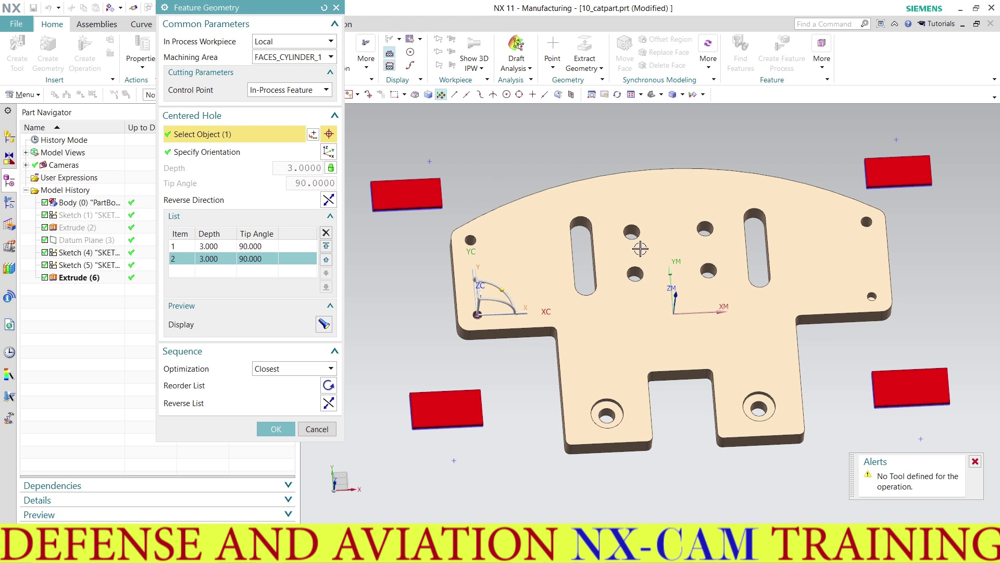
scroll(640, 249, up, 1)
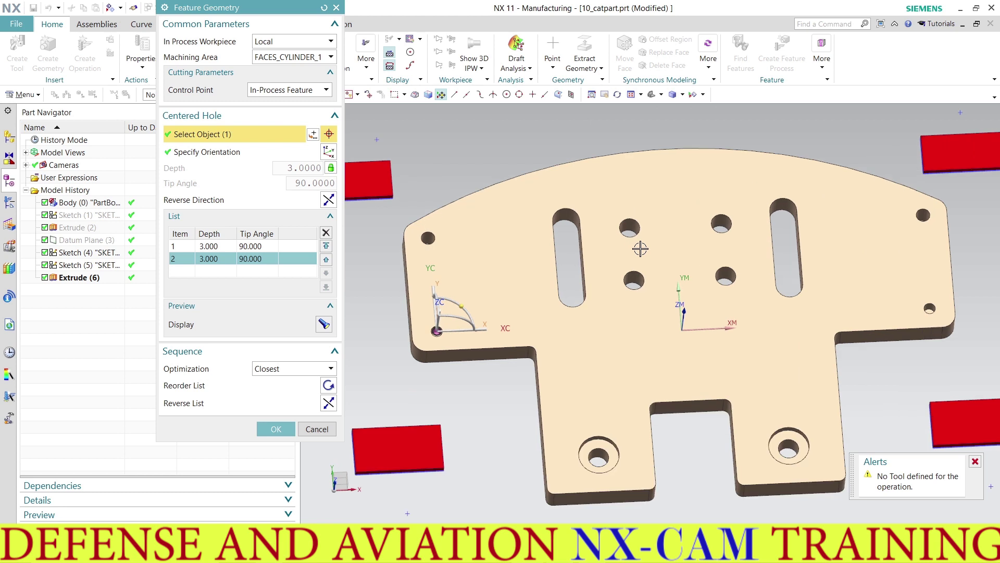
middle_click(578, 306)
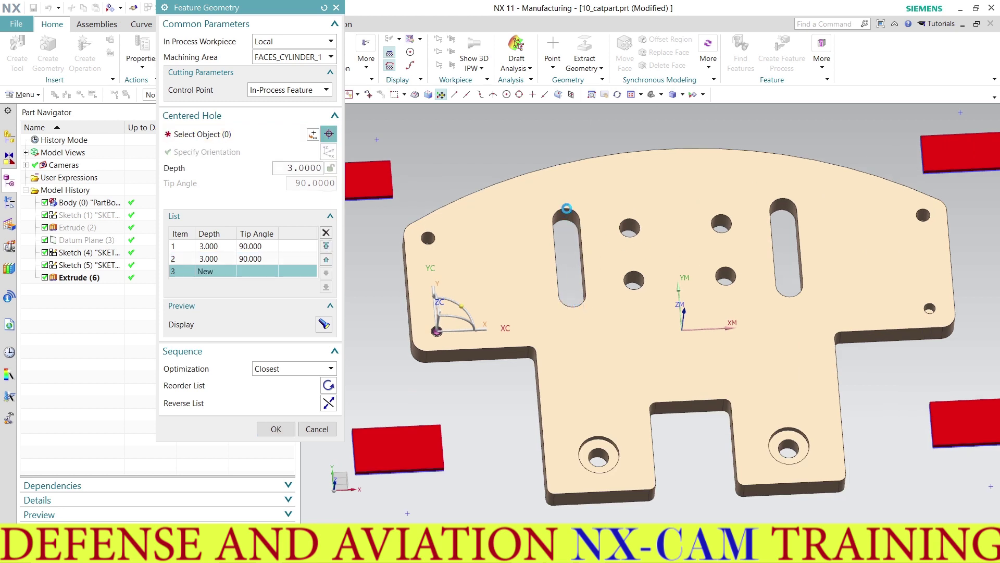
click(567, 208)
middle_click(576, 215)
click(632, 216)
middle_click(632, 217)
Add the central holes and both ends of the right slot.
click(634, 279)
middle_click(637, 280)
click(719, 278)
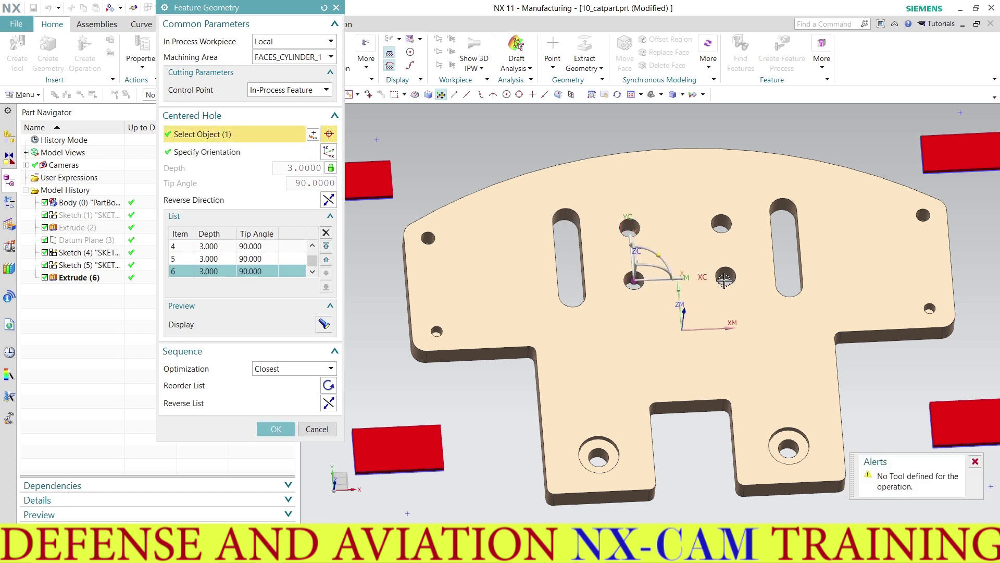
middle_click(719, 278)
click(723, 277)
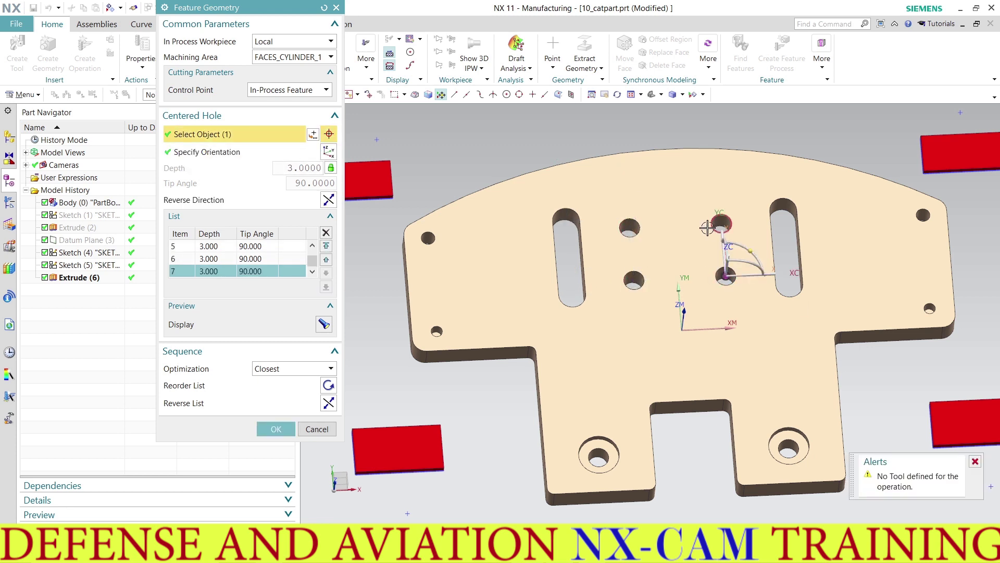
middle_click(710, 223)
click(710, 223)
middle_click(755, 255)
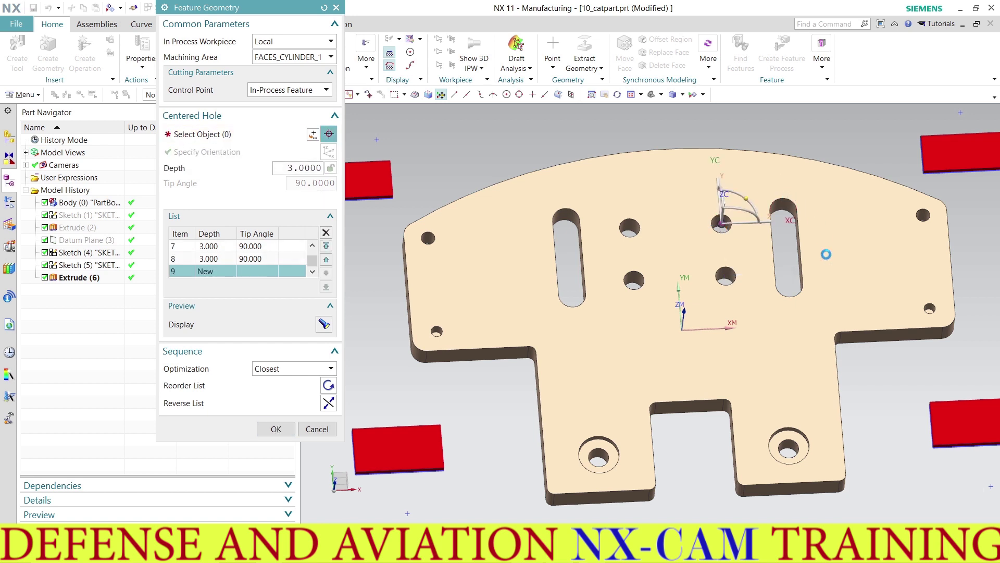
click(796, 293)
click(796, 293)
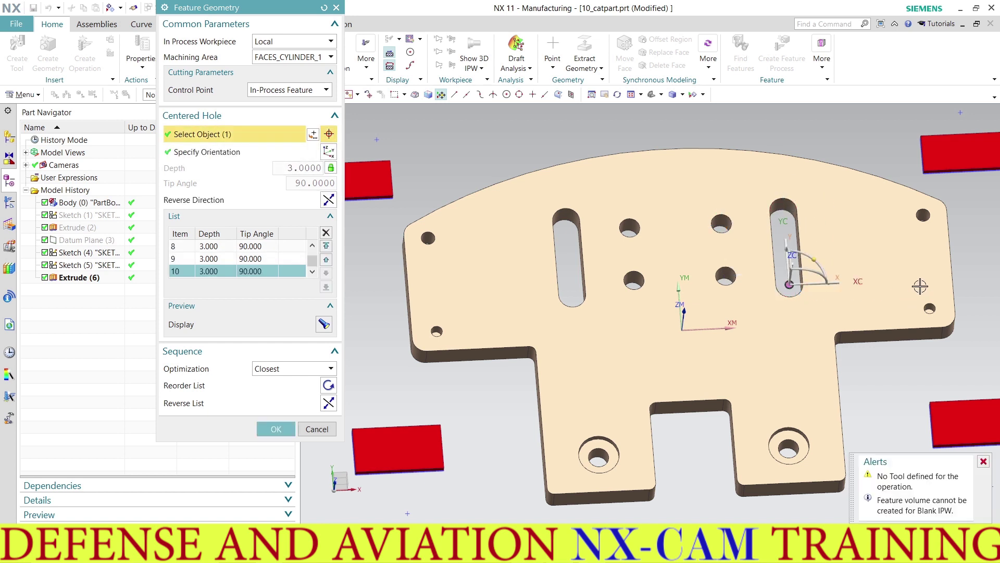
Add the small right-edge holes and both lower counterbored holes.
click(922, 219)
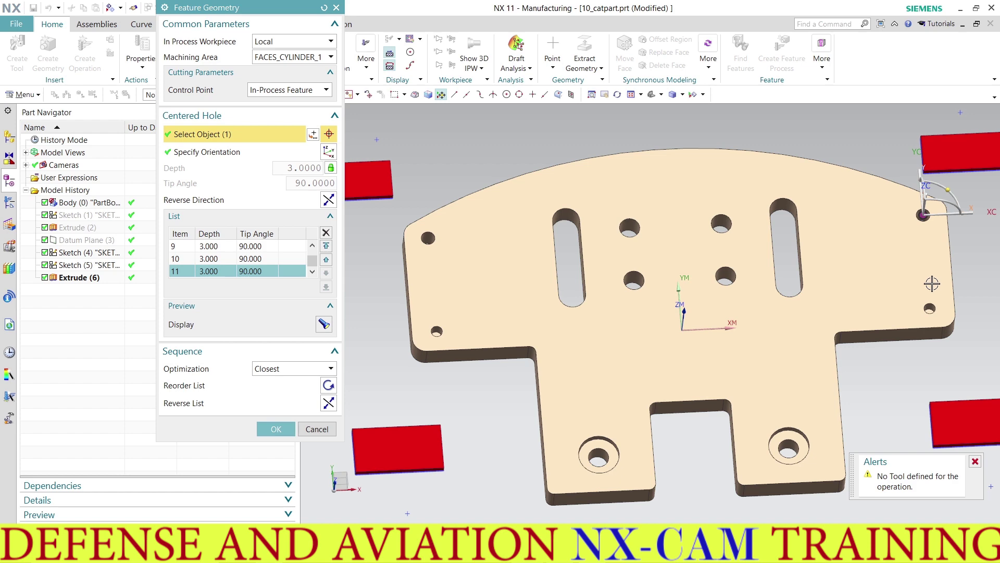
click(932, 304)
scroll(807, 432, down, 3)
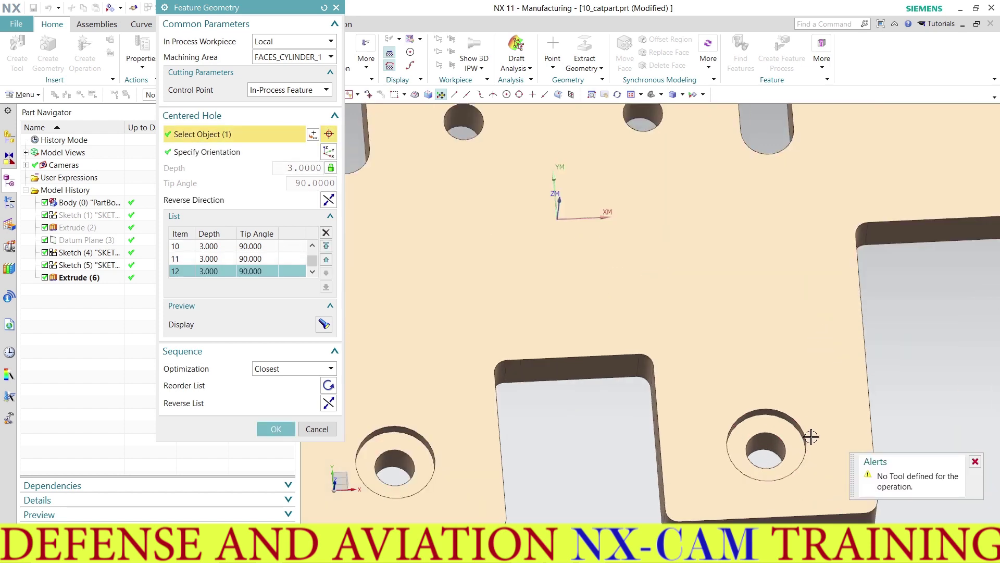
click(804, 423)
scroll(726, 351, up, 3)
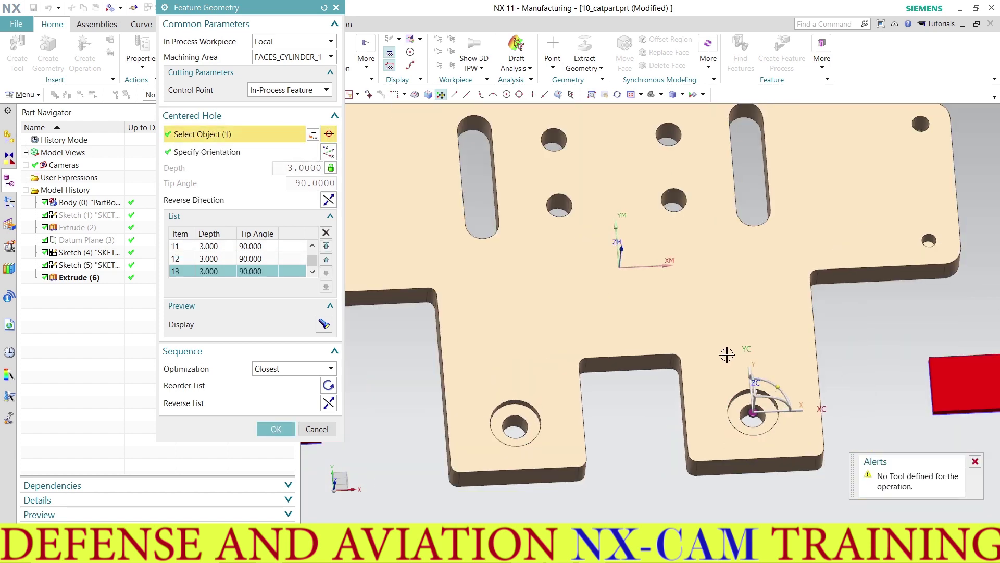
click(526, 403)
scroll(547, 380, up, 2)
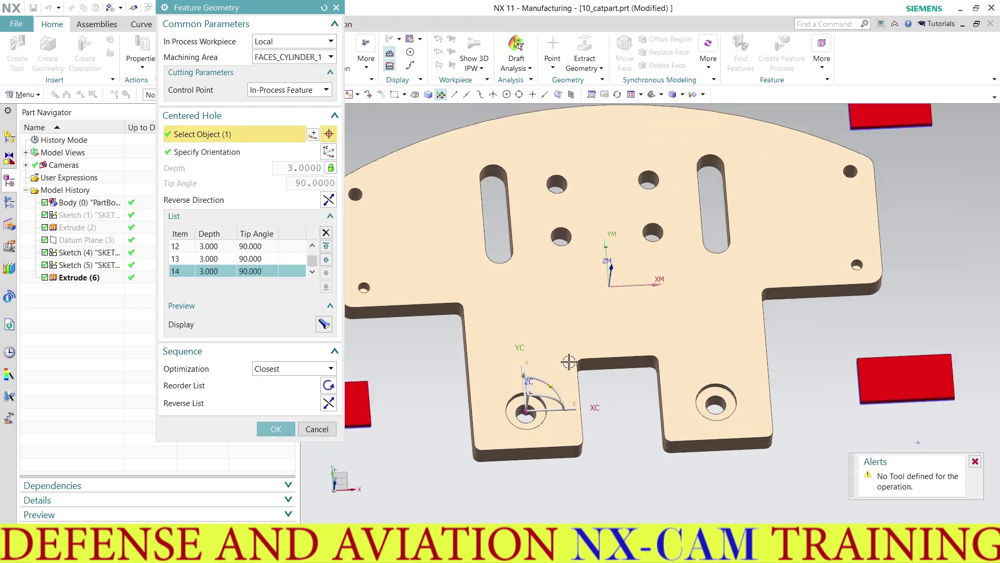
scroll(565, 358, up, 2)
middle_drag(565, 359, 559, 332)
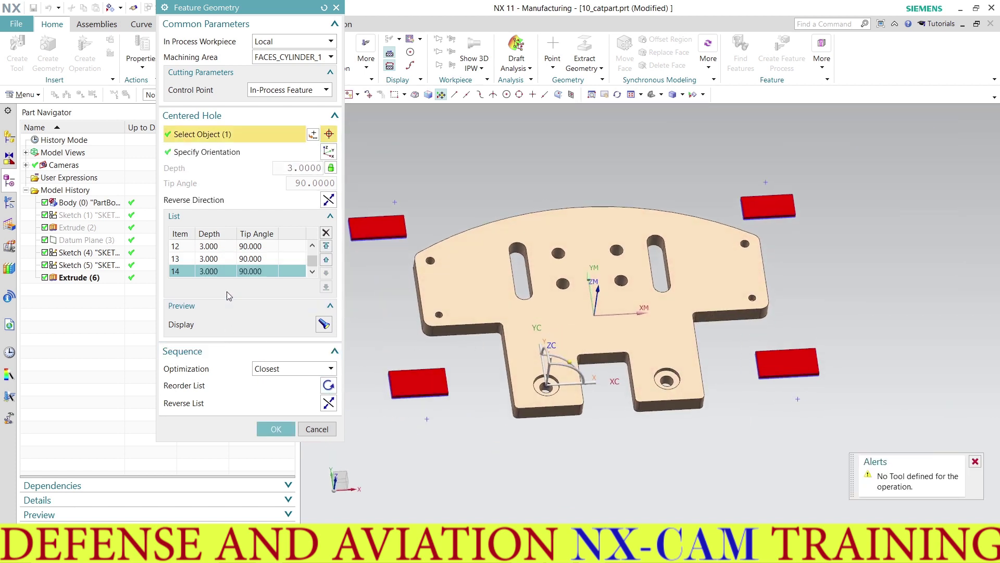
Reorder all 14 holes by Shortest Path optimization and confirm the geometry.
key(ctrl+a)
click(289, 370)
click(290, 395)
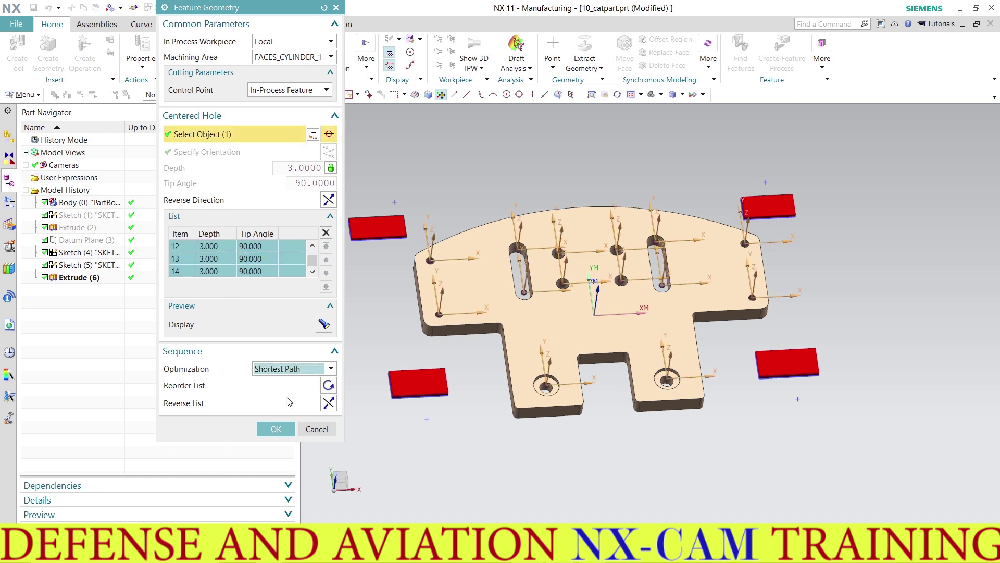
click(328, 385)
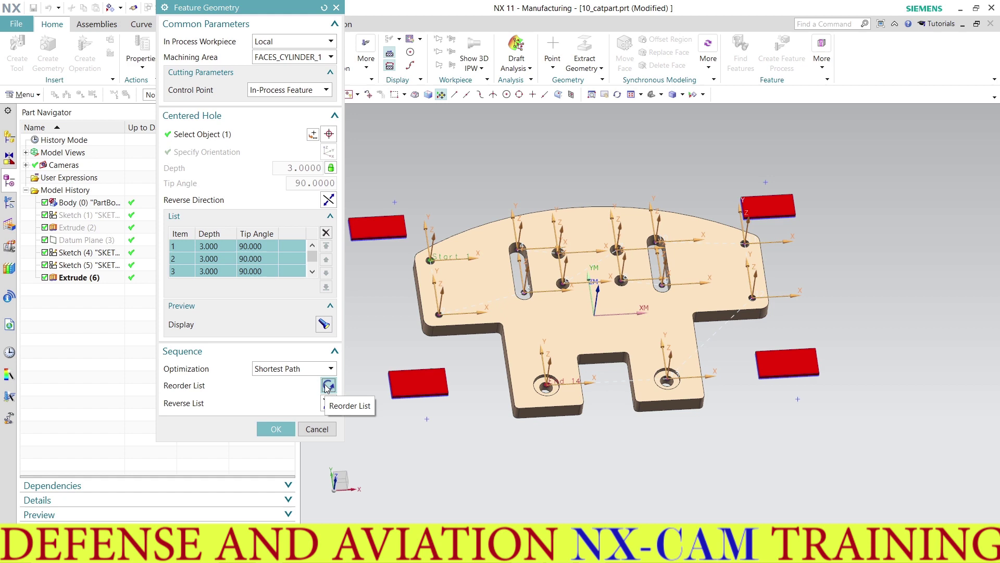
click(276, 429)
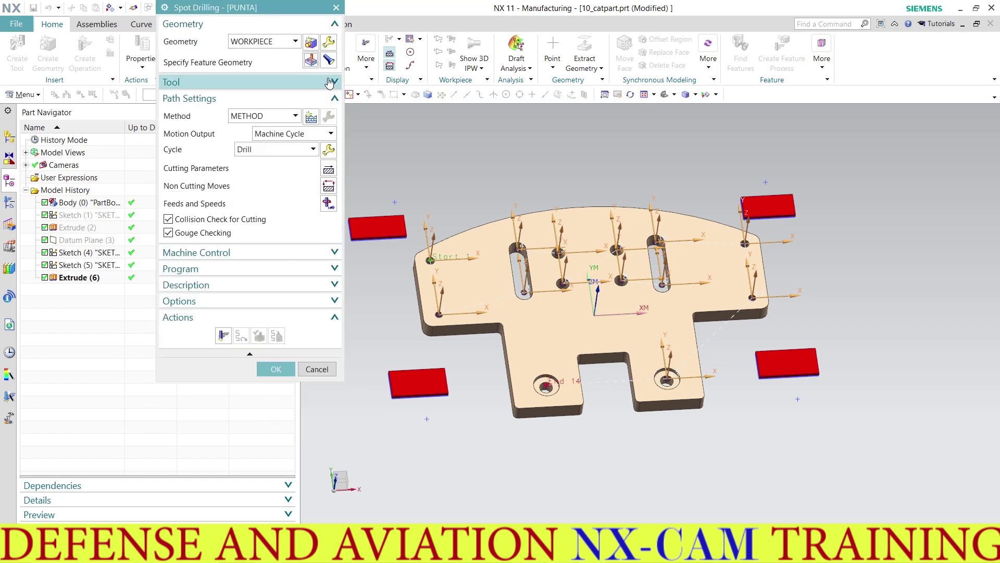
Recheck the hole geometry, then assign the 3.15_PUNTA centre drill to the spot-drilling operation.
click(311, 61)
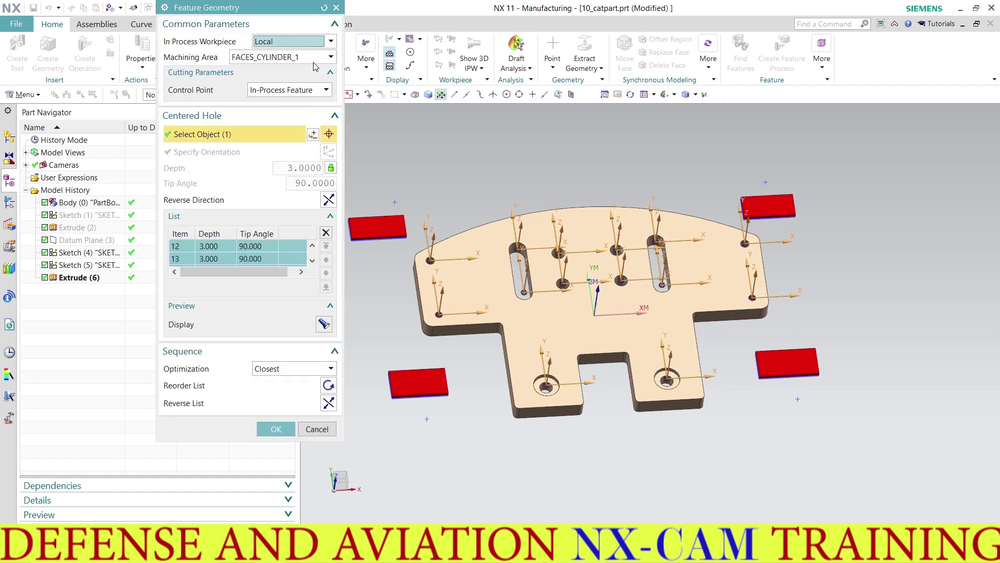
click(273, 428)
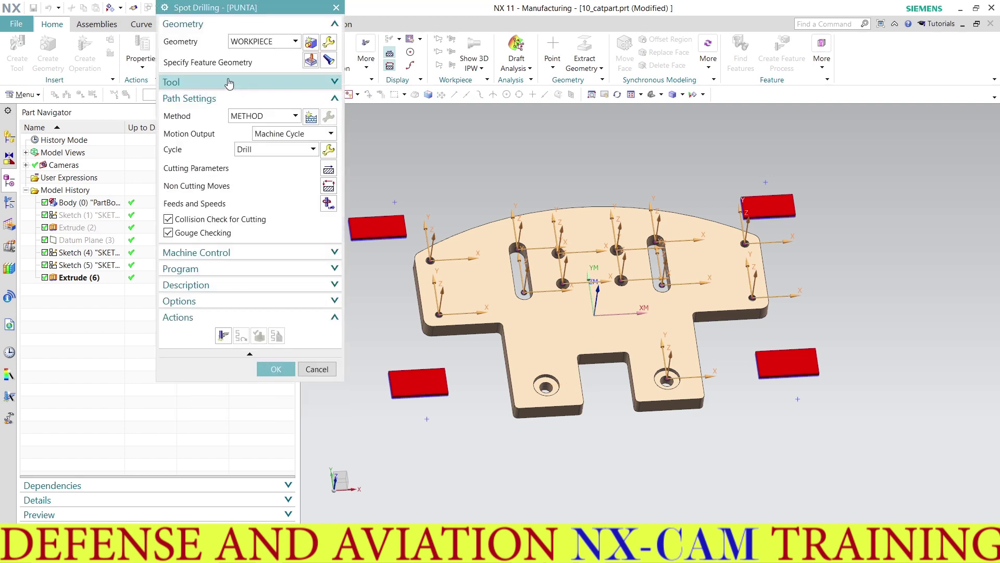
click(271, 82)
click(262, 100)
click(252, 125)
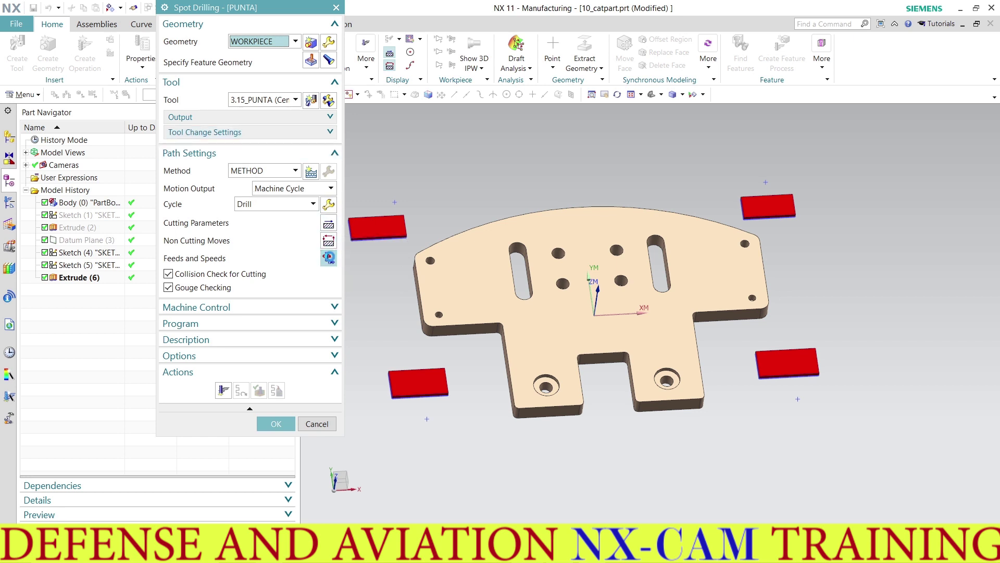
Set feeds and speeds to a 60 mmpm cut feed and 2000 rpm spindle speed.
click(328, 258)
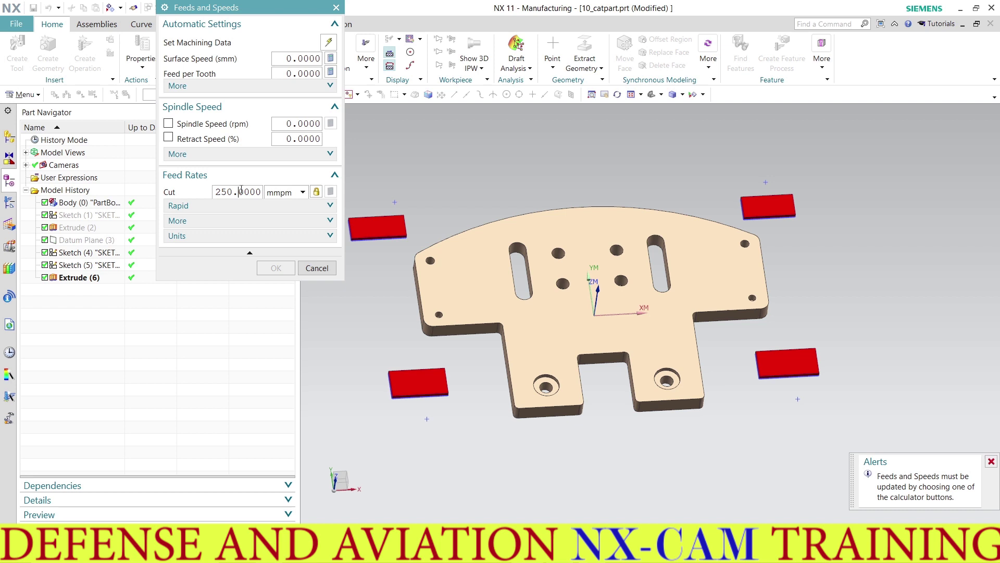
double_click(241, 191)
text(60)
double_click(307, 123)
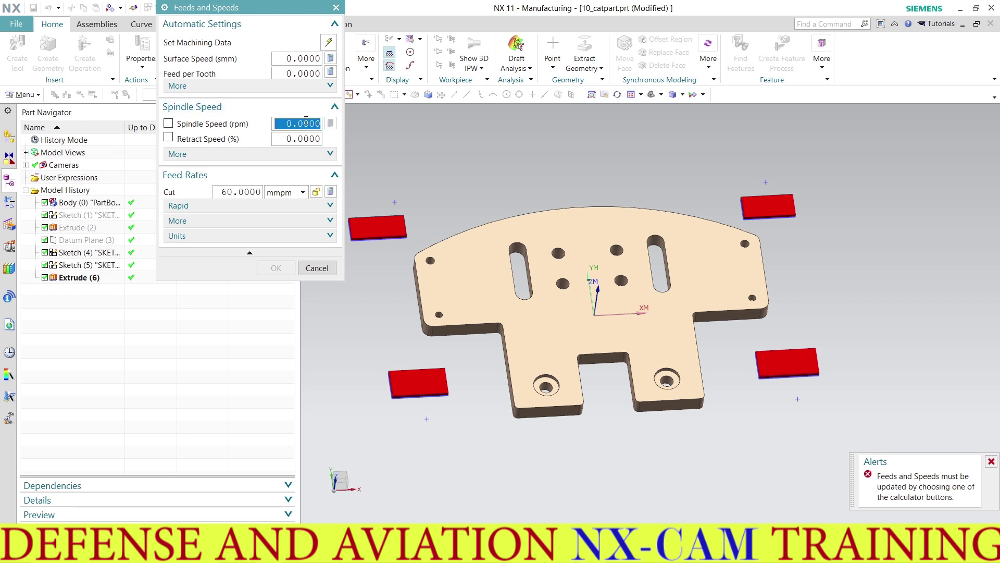
text(2)
key(Return)
click(330, 123)
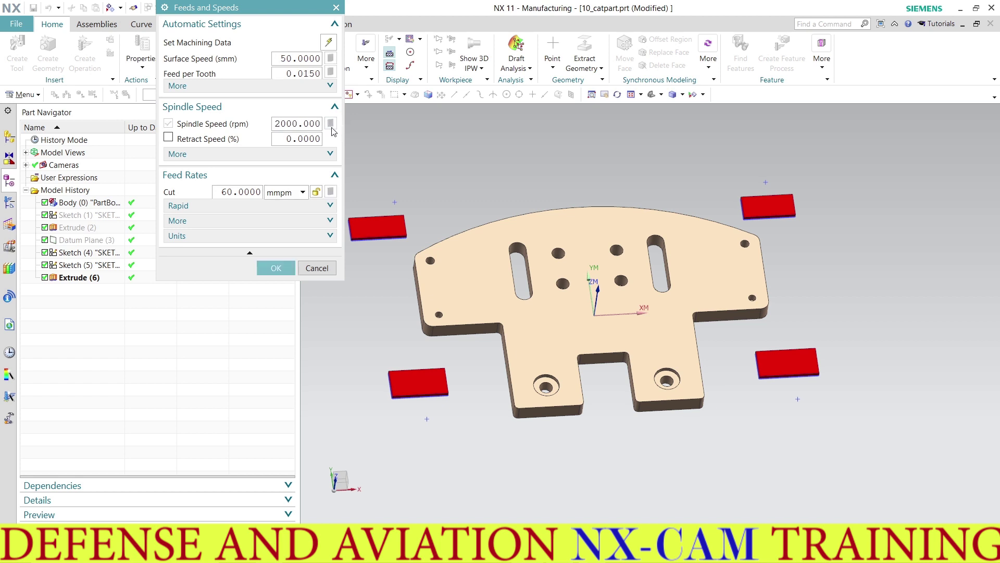
click(275, 268)
Generate the spot-drilling toolpath, inspect it and accept the operation.
click(223, 390)
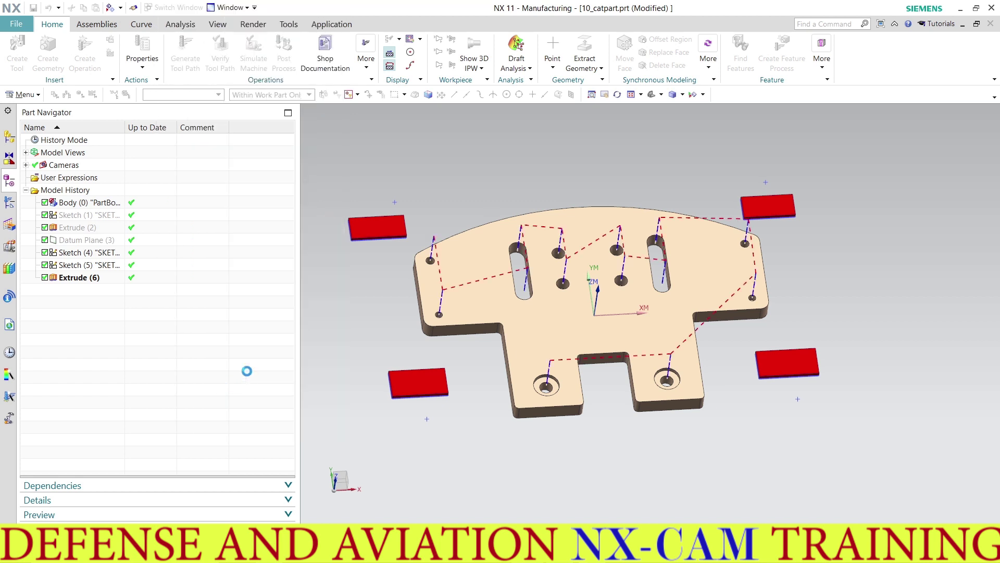
mouse_move(483, 283)
middle_down()
mouse_move(488, 267)
mouse_move(473, 255)
mouse_move(485, 265)
middle_up()
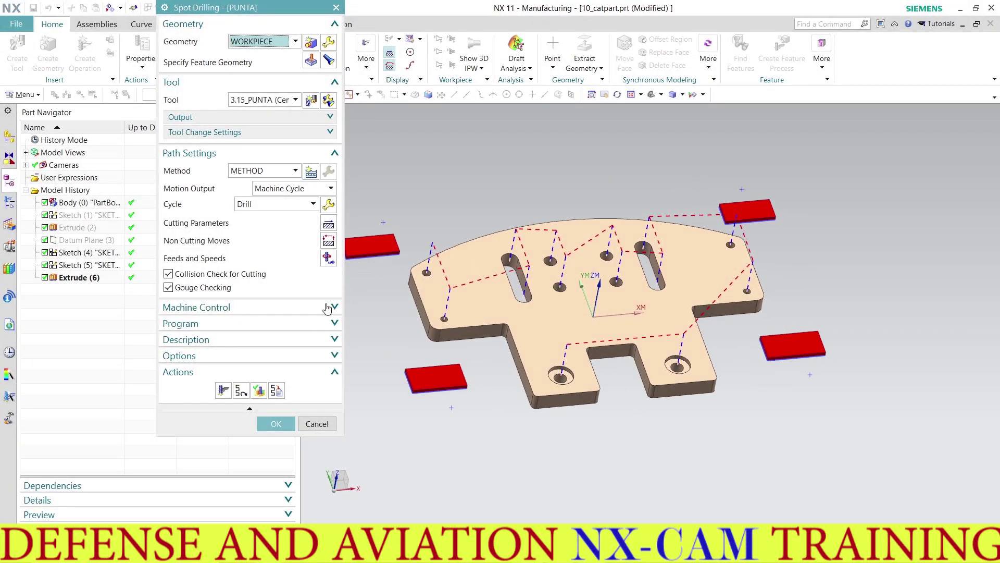
click(276, 424)
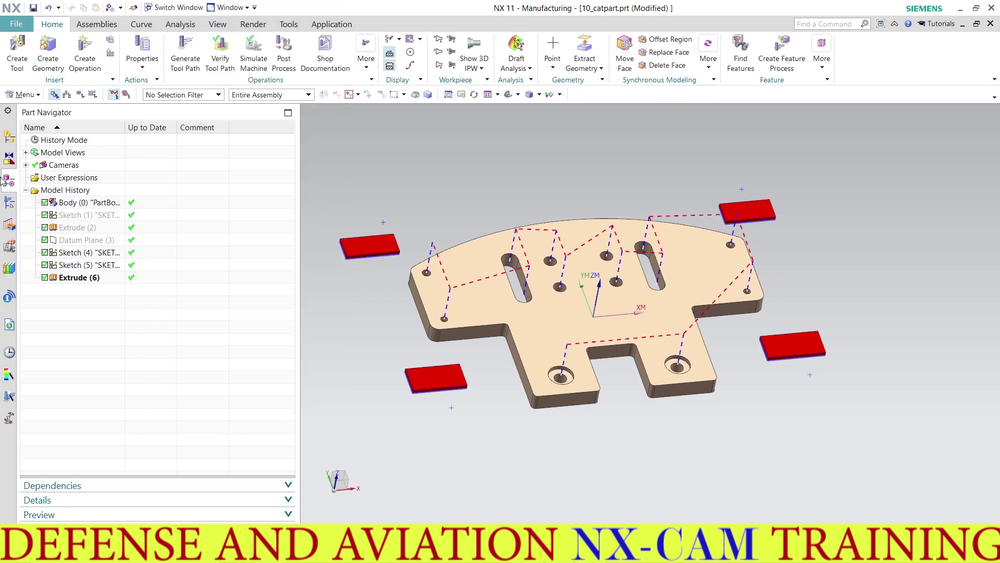
Measure the top-left hole's diameter as 10.1060 mm, then close the measurement.
click(9, 202)
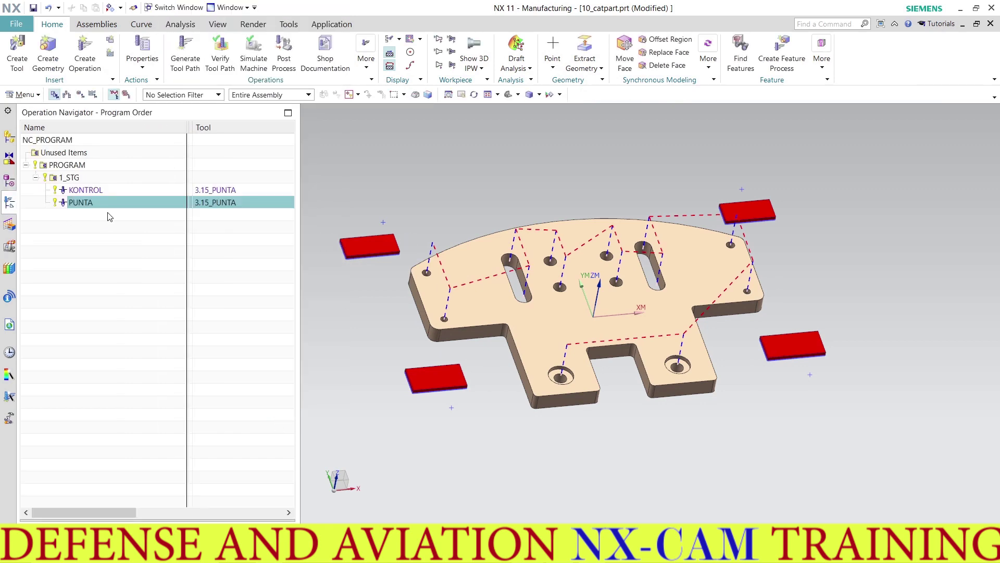
scroll(418, 311, up, 2)
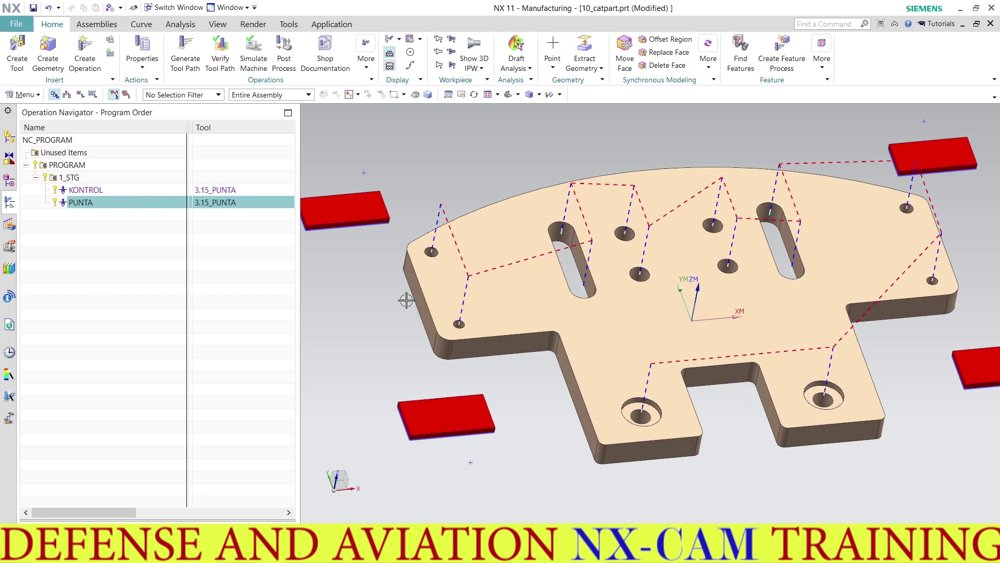
scroll(388, 252, up, 1)
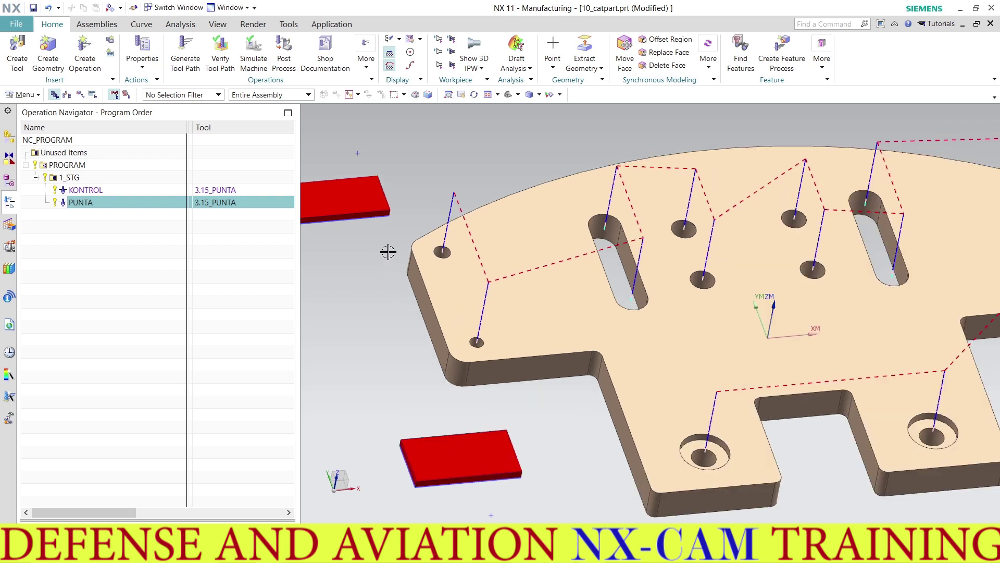
click(180, 24)
click(111, 45)
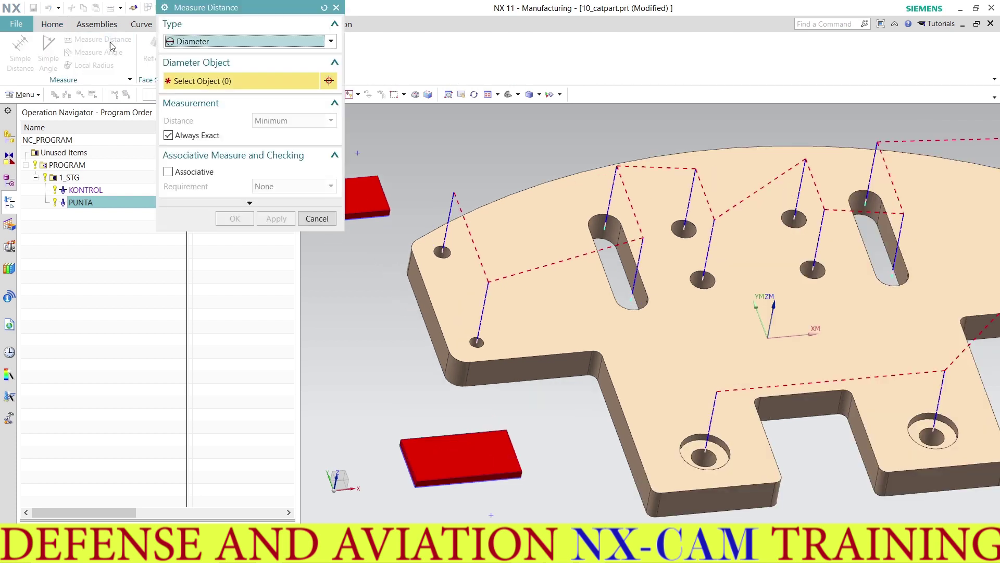
click(441, 256)
scroll(404, 285, down, 3)
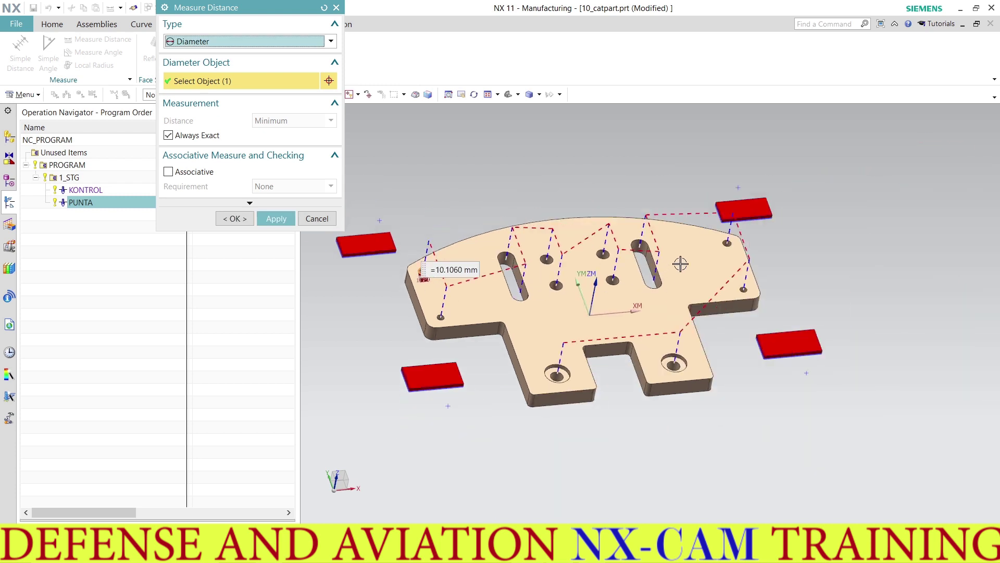
scroll(792, 320, up, 3)
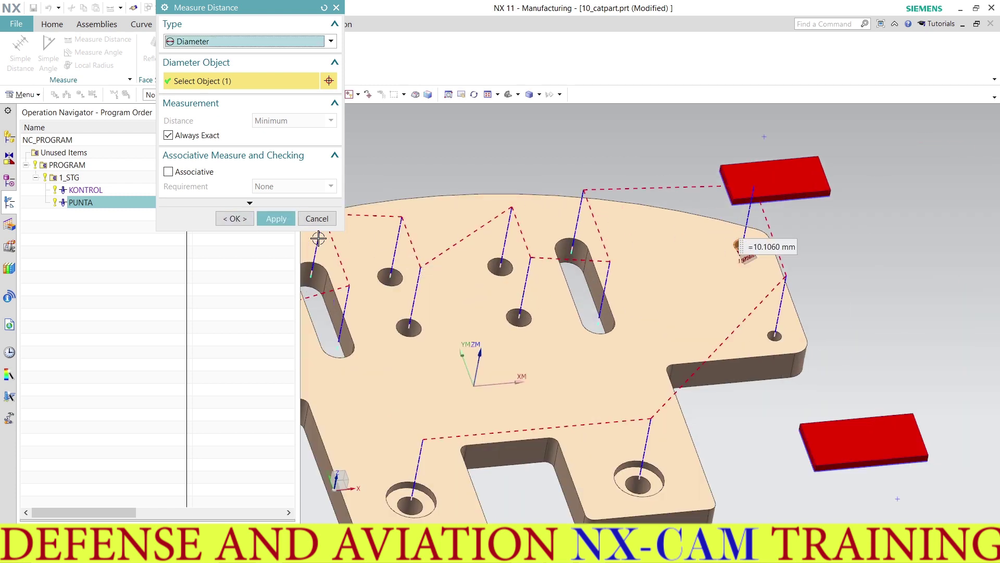
click(233, 218)
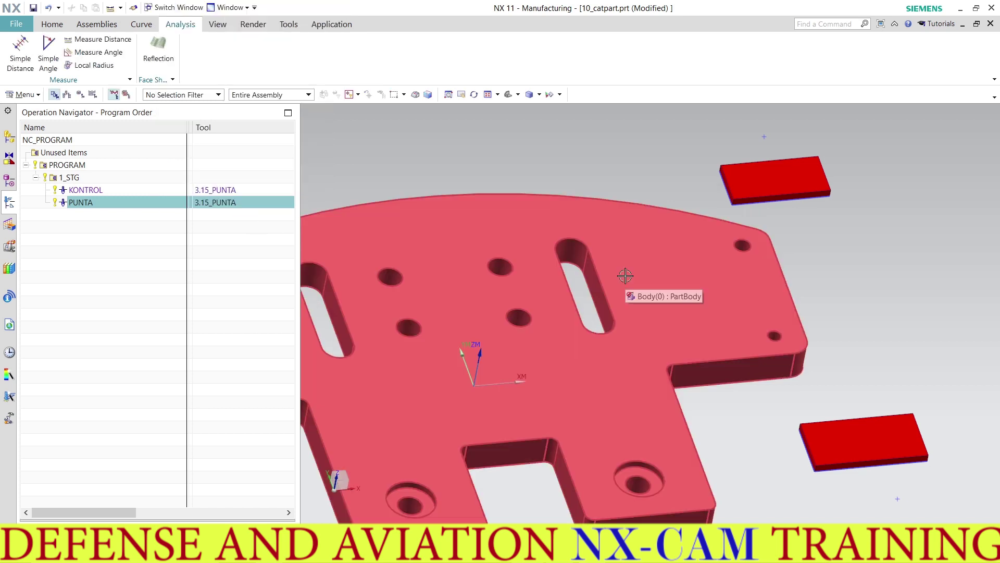
scroll(625, 277, down, 2)
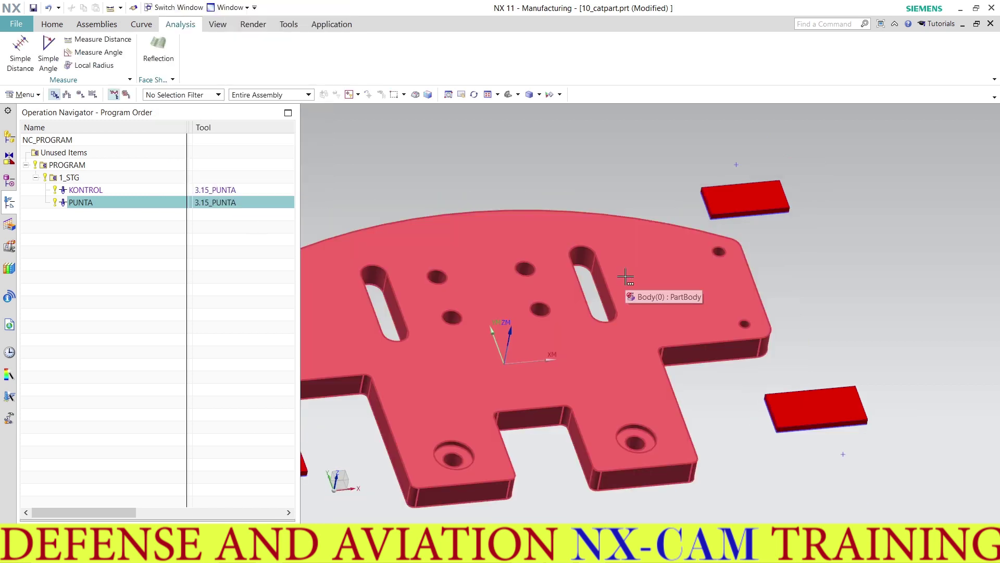
Insert a new plain DRILLING operation from the PUNTA operation.
right_click(158, 204)
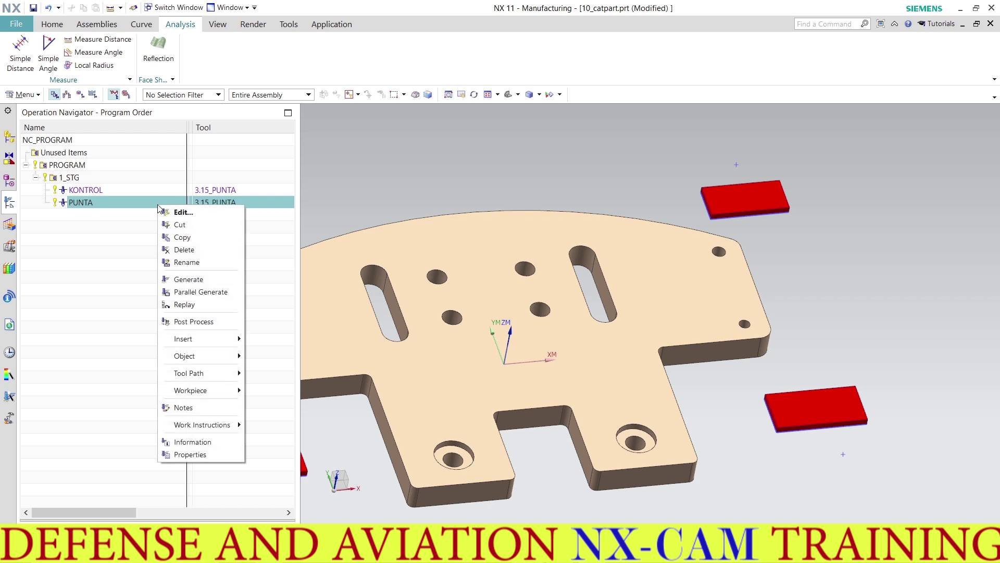
click(273, 342)
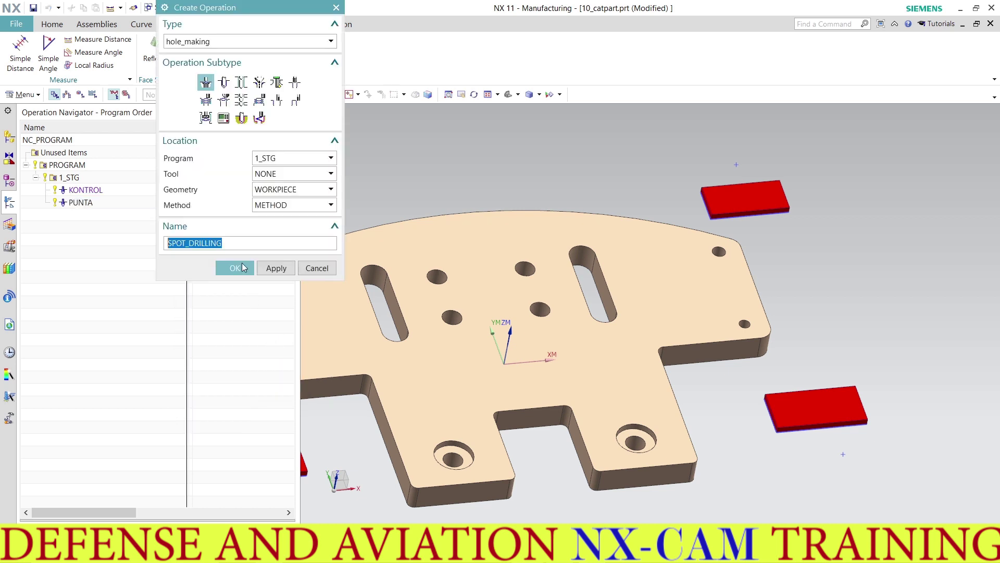
click(224, 83)
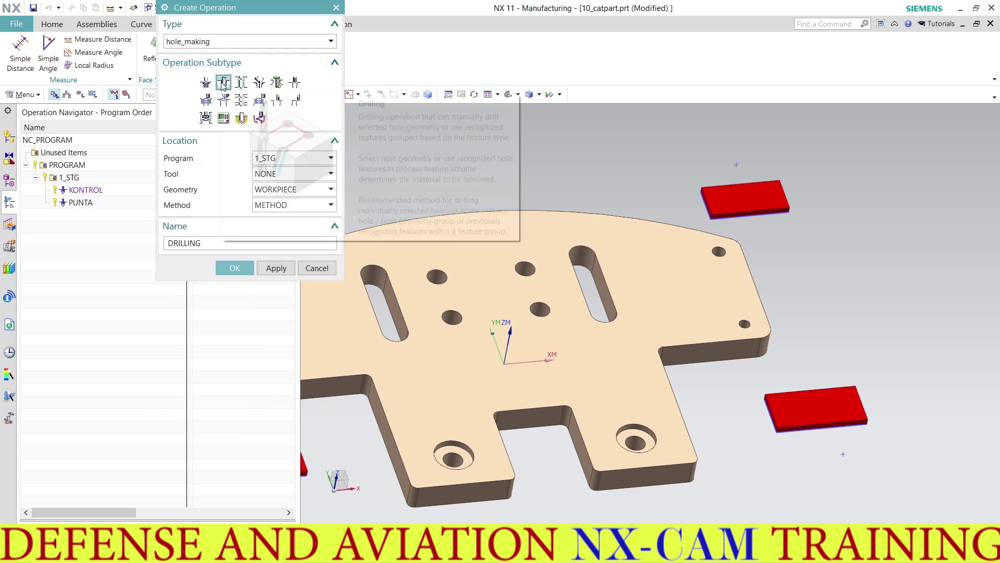
click(232, 268)
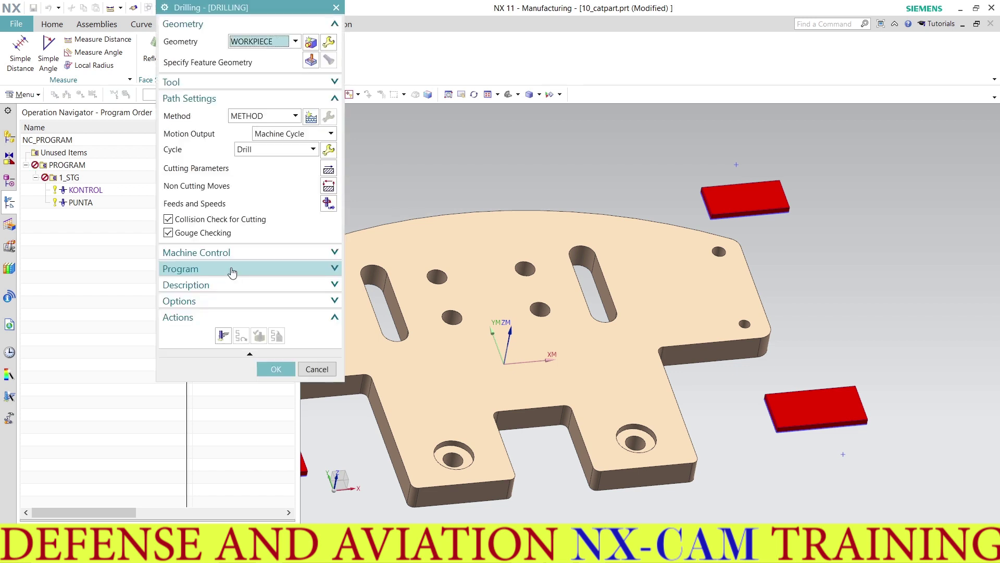
Select the plate's left and right corner holes as the drilling feature geometry.
click(311, 61)
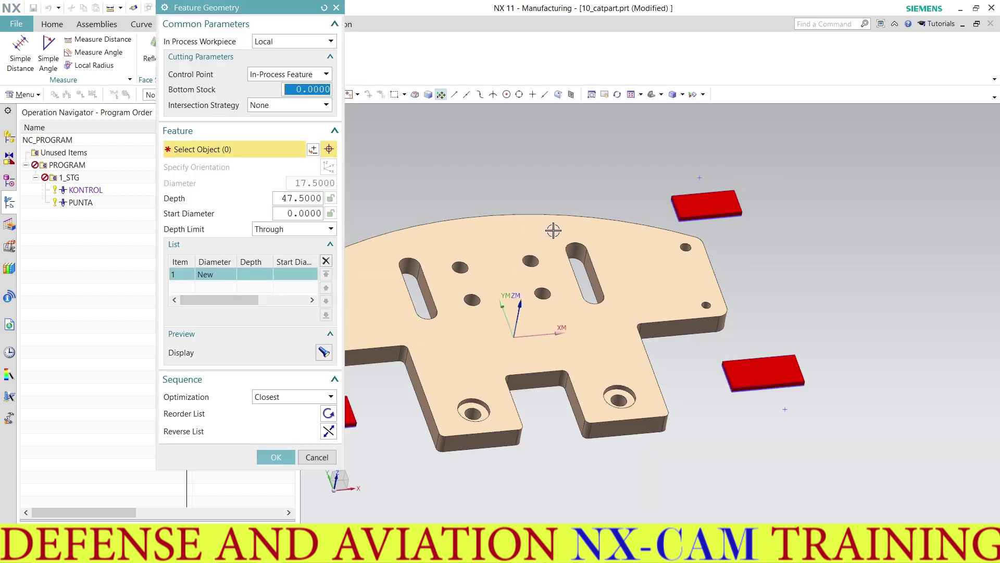
scroll(554, 230, down, 2)
scroll(402, 251, down, 2)
click(389, 270)
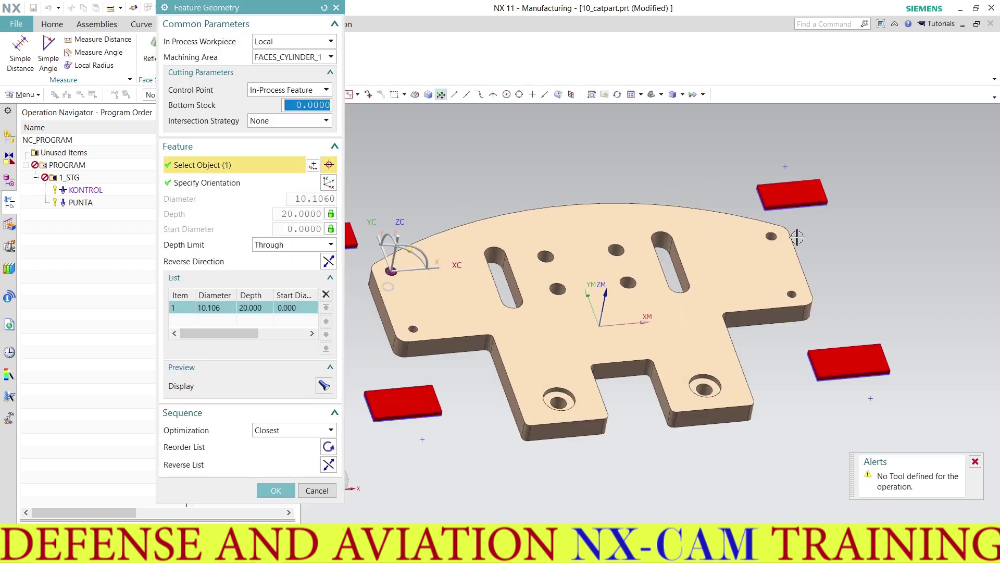
click(776, 235)
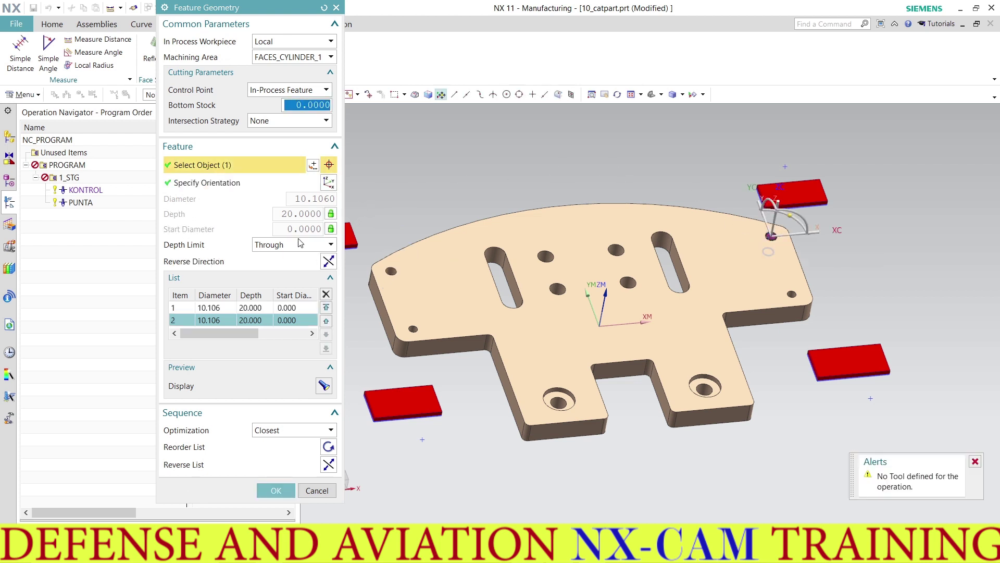
click(275, 490)
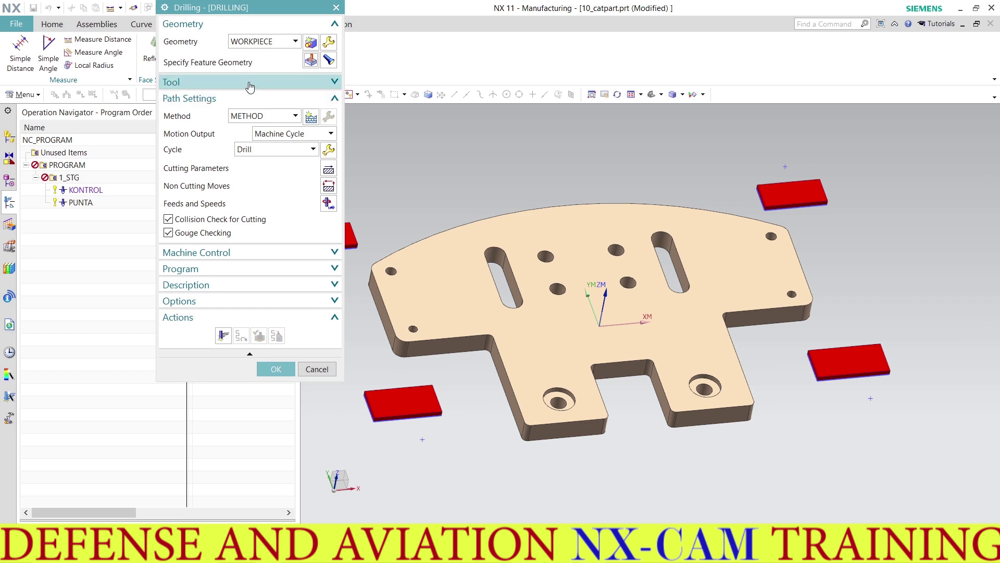
Create a new STD_DRILL tool named 10.2_MATKAP for the DRILLING operation.
click(250, 83)
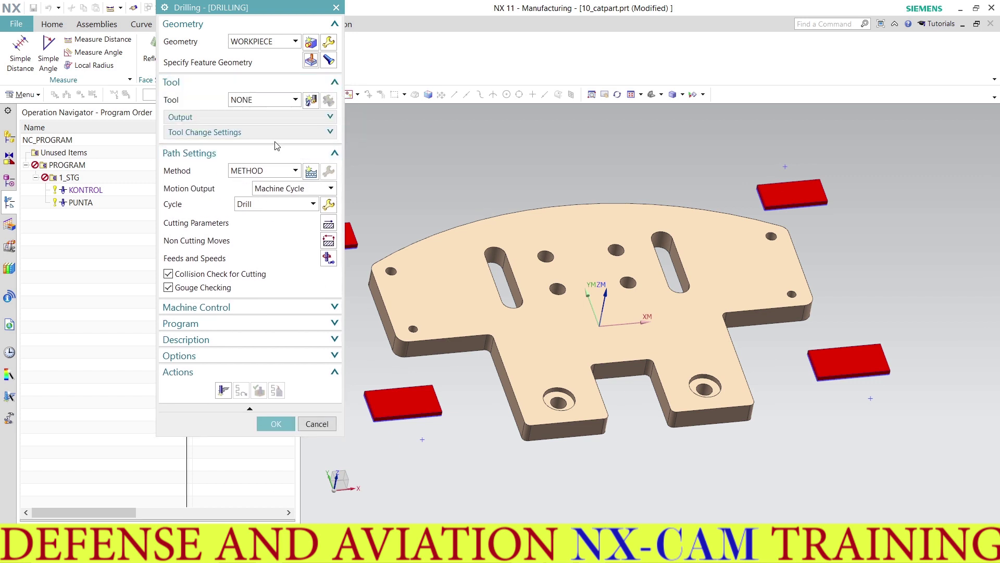
click(311, 100)
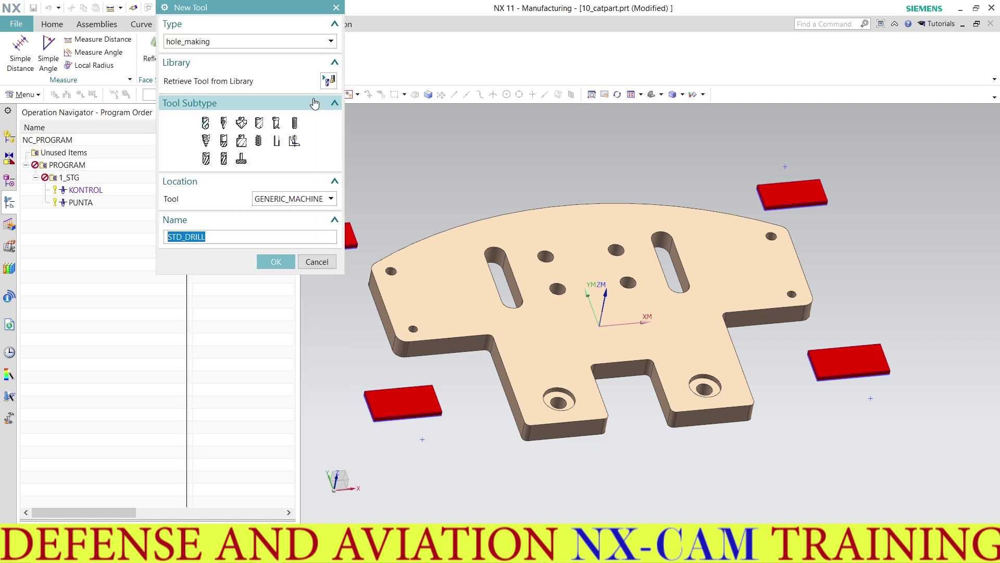
click(205, 123)
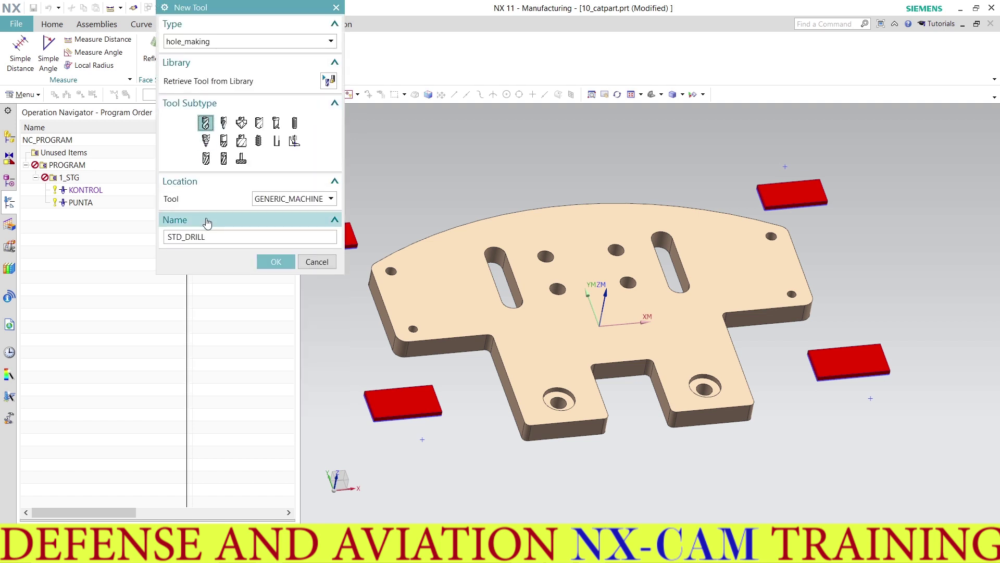
text(10.2_MATKAP)
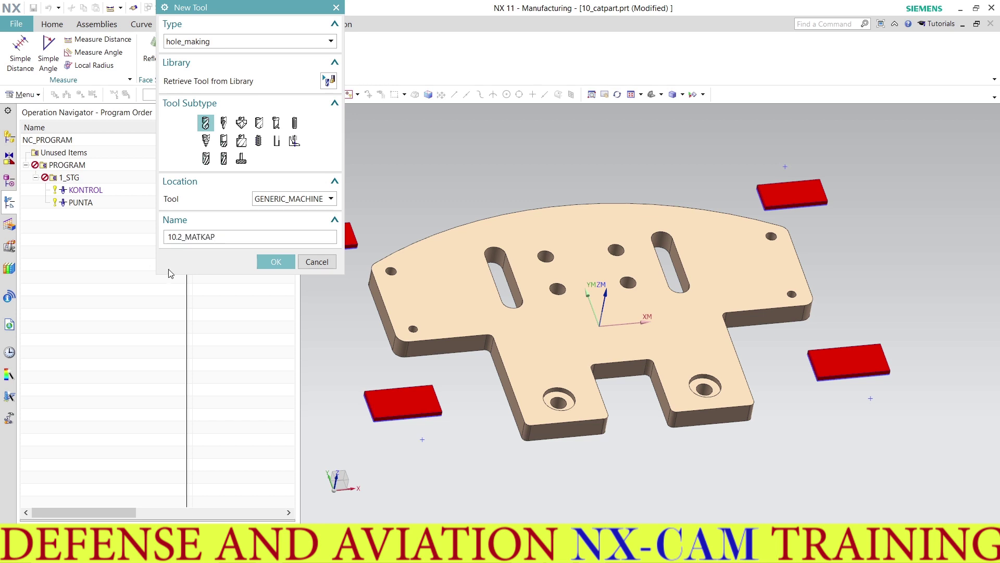
click(273, 262)
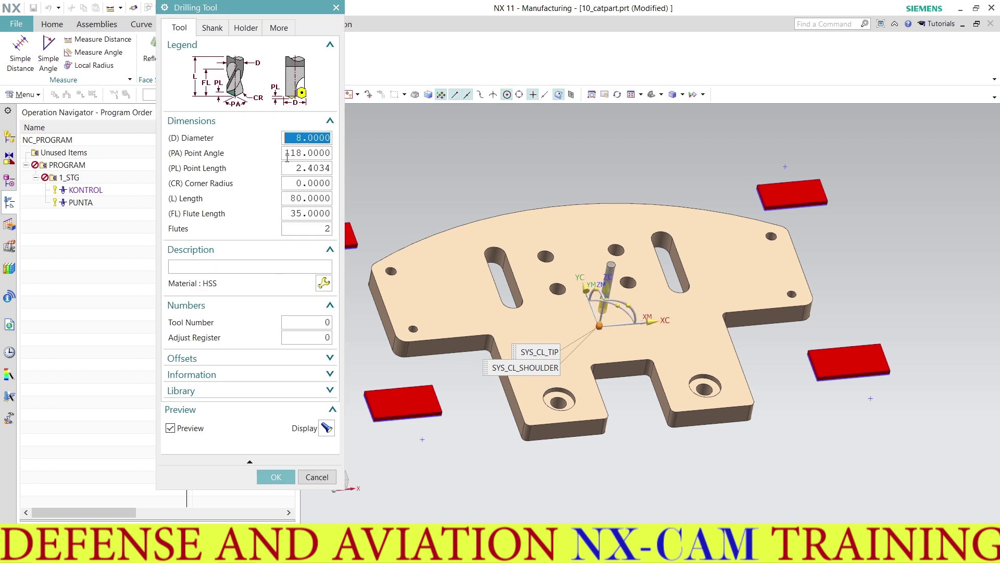
Give the drill a 10.2 mm diameter, 55 mm length, and tool number and adjust register 2.
text(10.2)
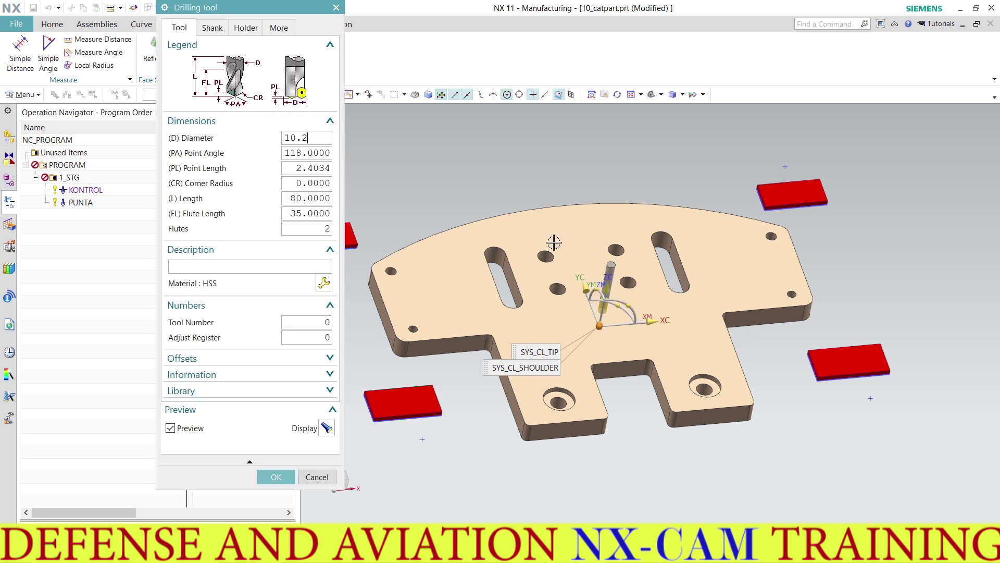
mouse_move(553, 243)
middle_down()
mouse_move(549, 216)
mouse_move(455, 198)
middle_up()
click(297, 152)
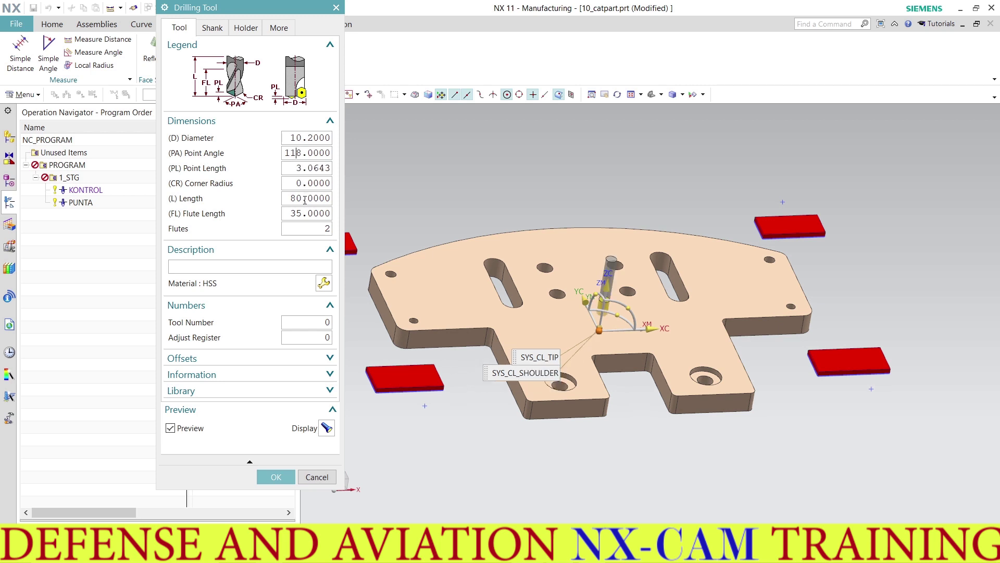
middle_drag(412, 229, 408, 220)
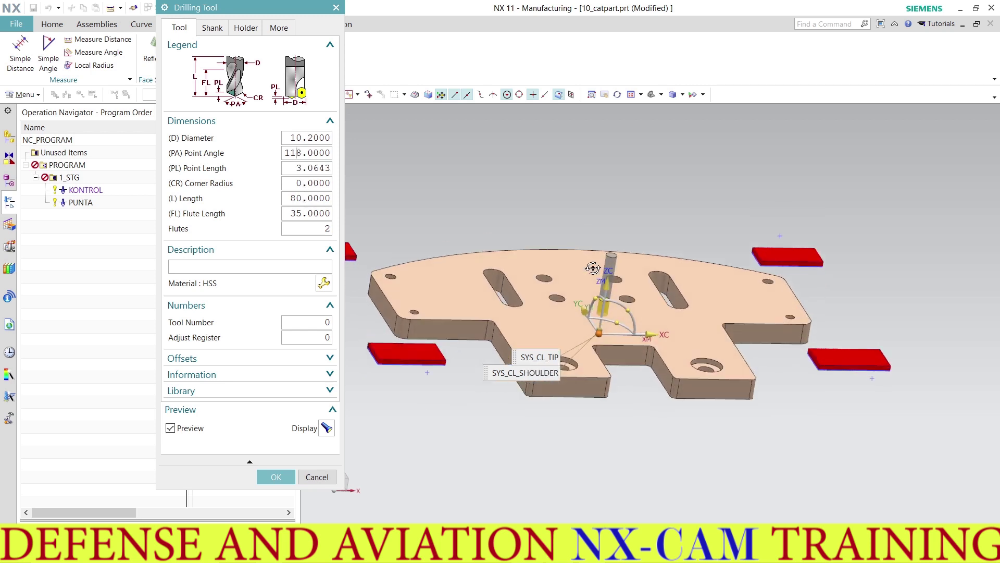
double_click(305, 200)
text(55)
key(Return)
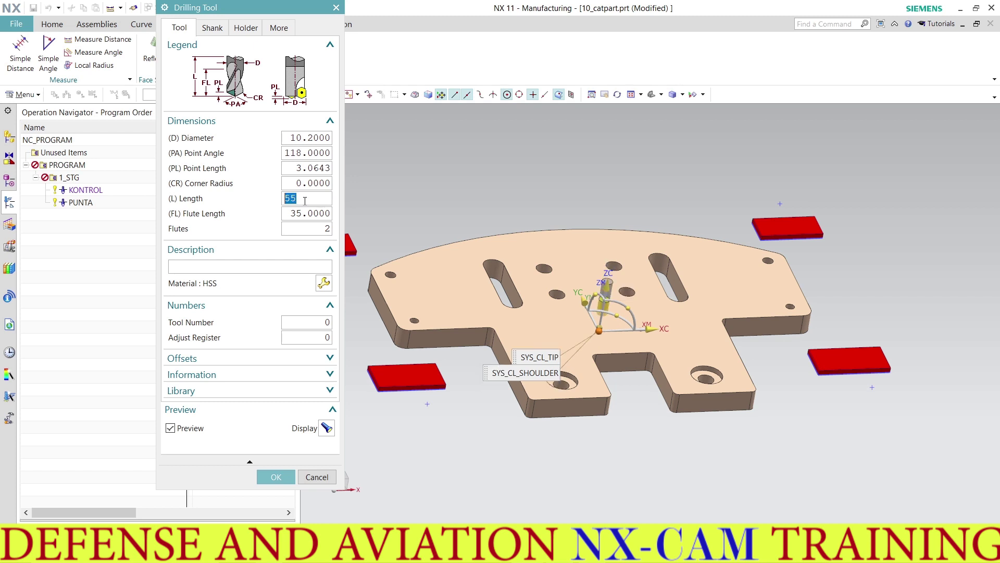
double_click(313, 322)
text(2)
double_click(313, 337)
text(2)
Define the drill shank with 35 mm diameter and 35 mm length, then accept the tool.
click(213, 28)
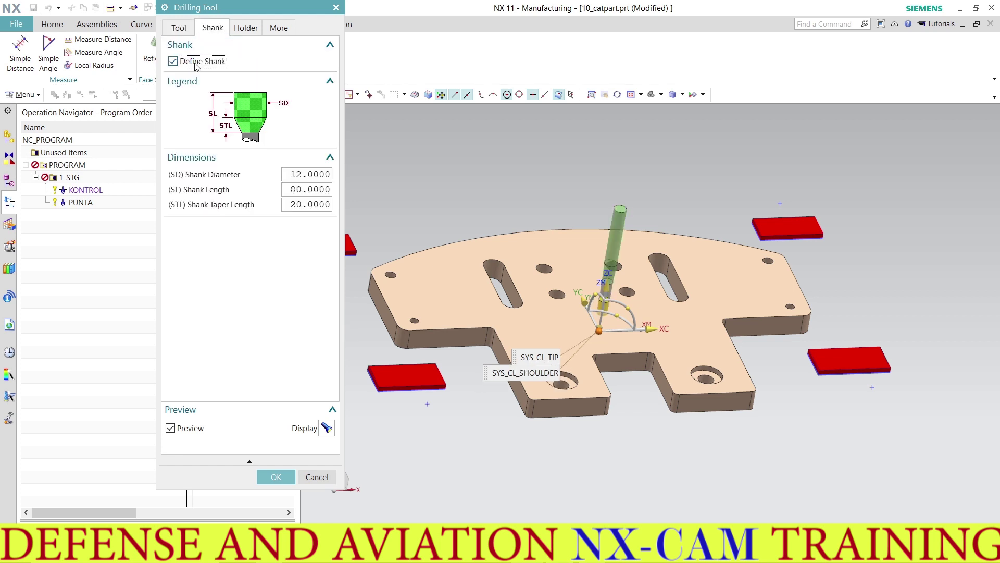
click(302, 205)
text(12)
click(310, 189)
text(35)
click(311, 174)
text(35)
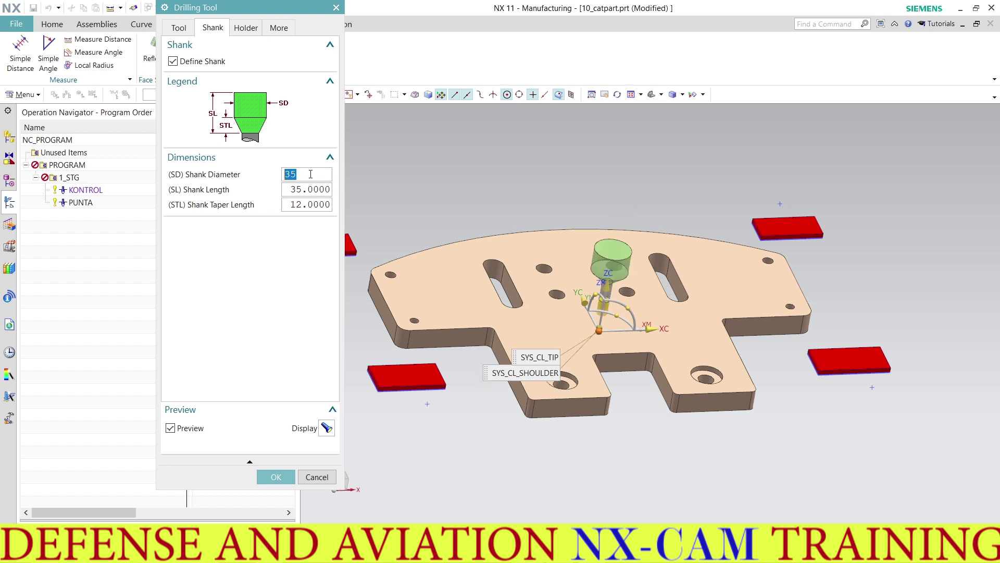
mouse_move(529, 194)
middle_down()
mouse_move(529, 170)
mouse_move(464, 214)
middle_up()
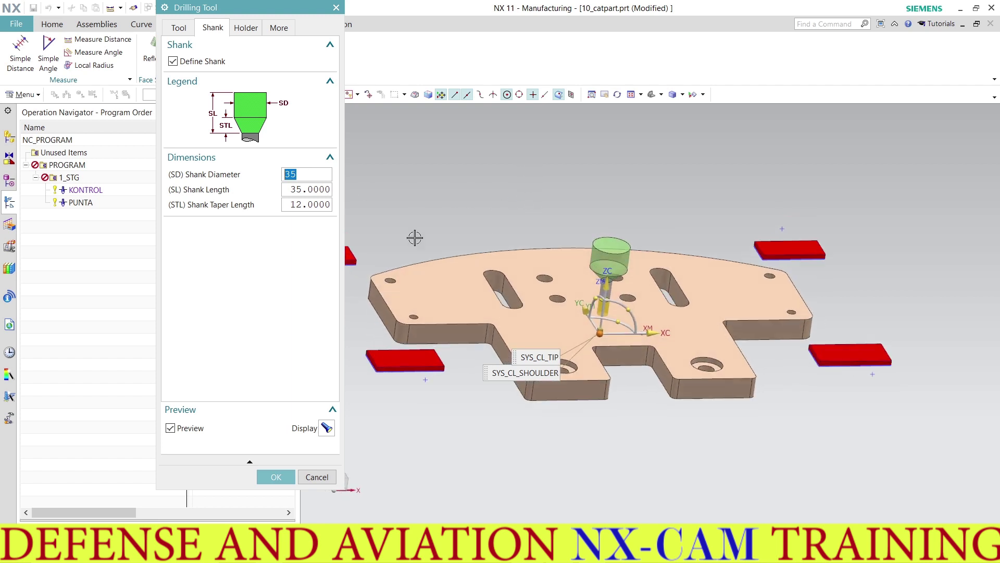
click(178, 27)
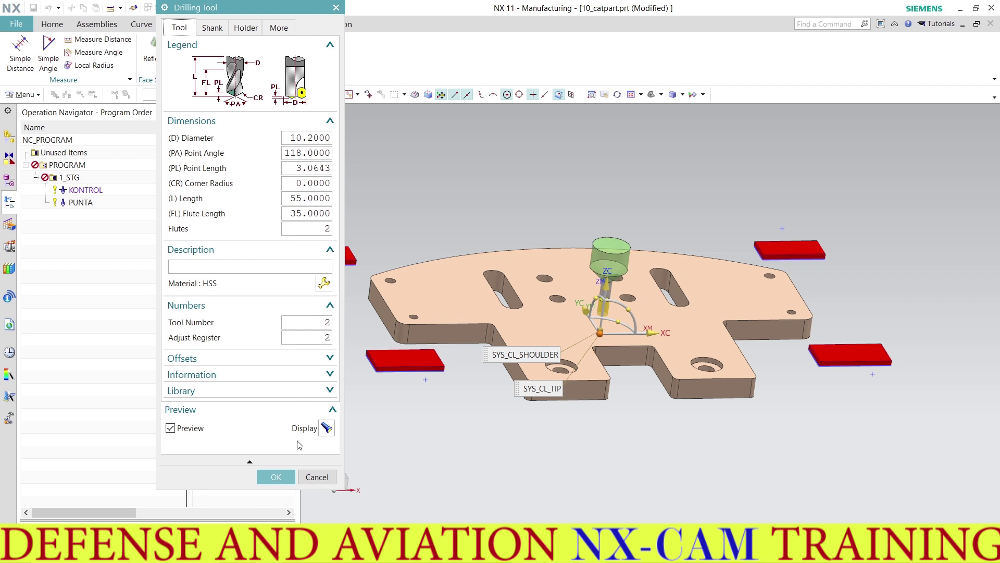
click(276, 476)
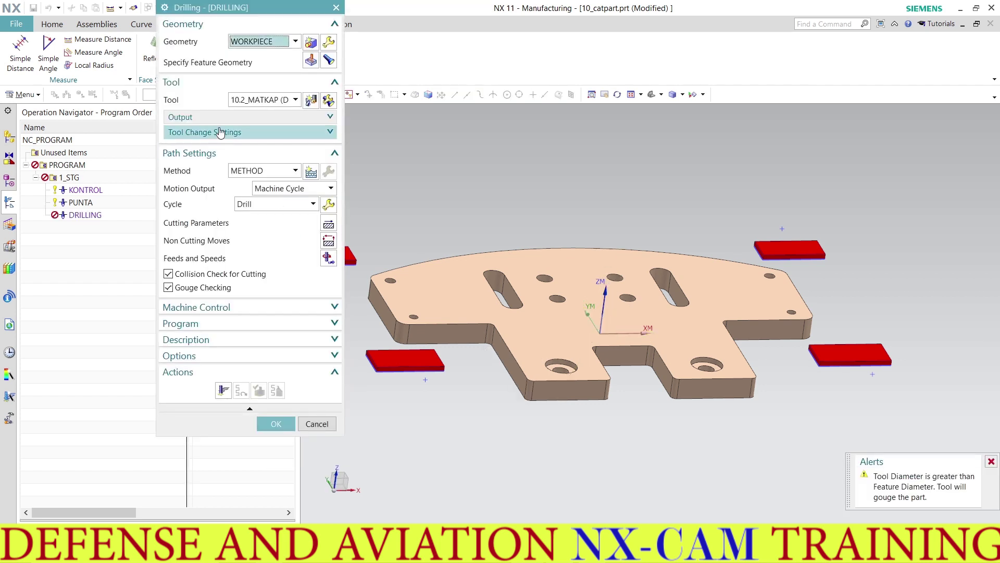
Switch the drilling cycle to Drill,Deep and confirm its parameters.
click(278, 205)
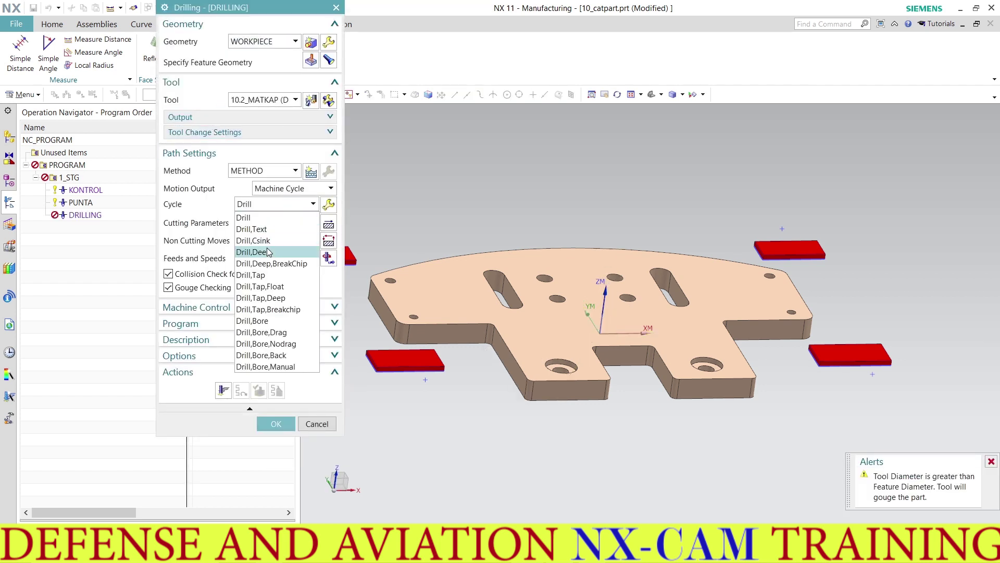
click(269, 252)
click(269, 191)
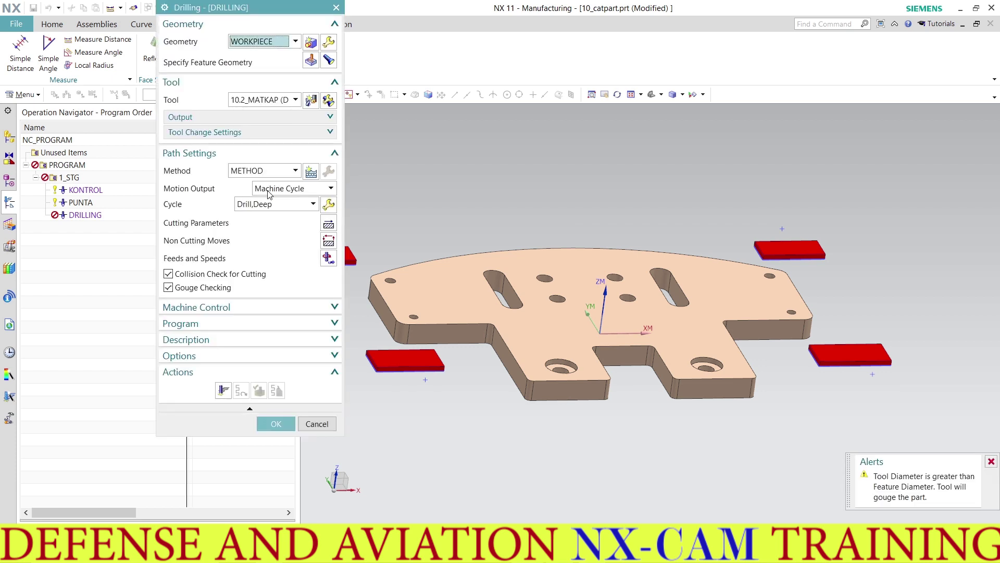
middle_click(323, 219)
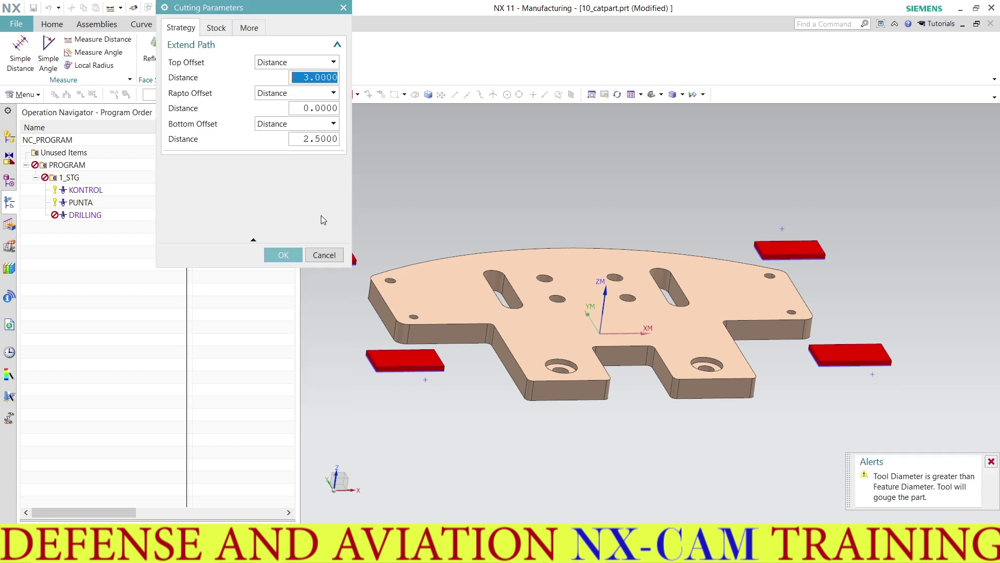
middle_drag(490, 291, 438, 259)
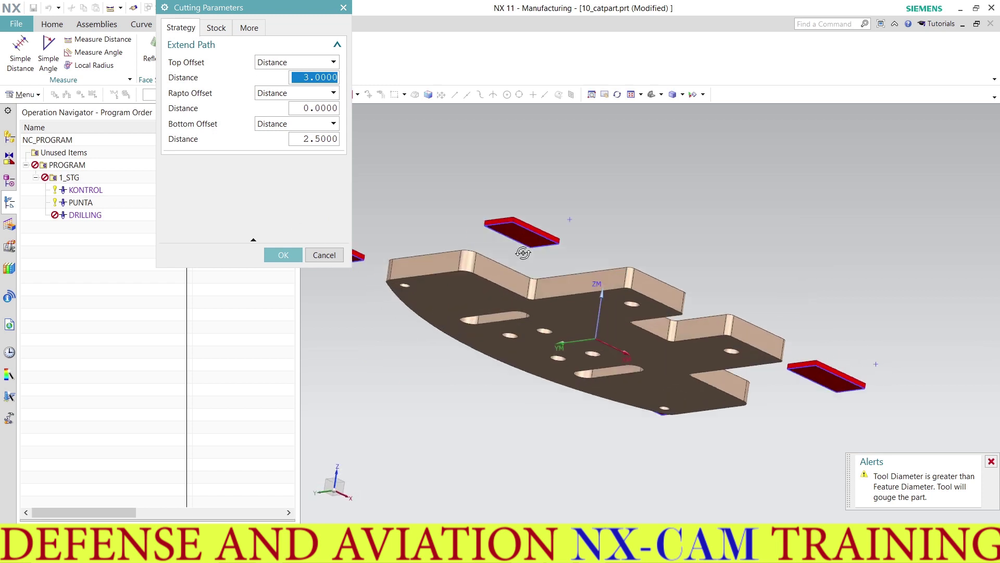
mouse_move(509, 252)
middle_down()
mouse_move(473, 308)
mouse_move(491, 312)
middle_up()
Set the bottom and top offset distances to 2 in the cutting parameters.
click(311, 139)
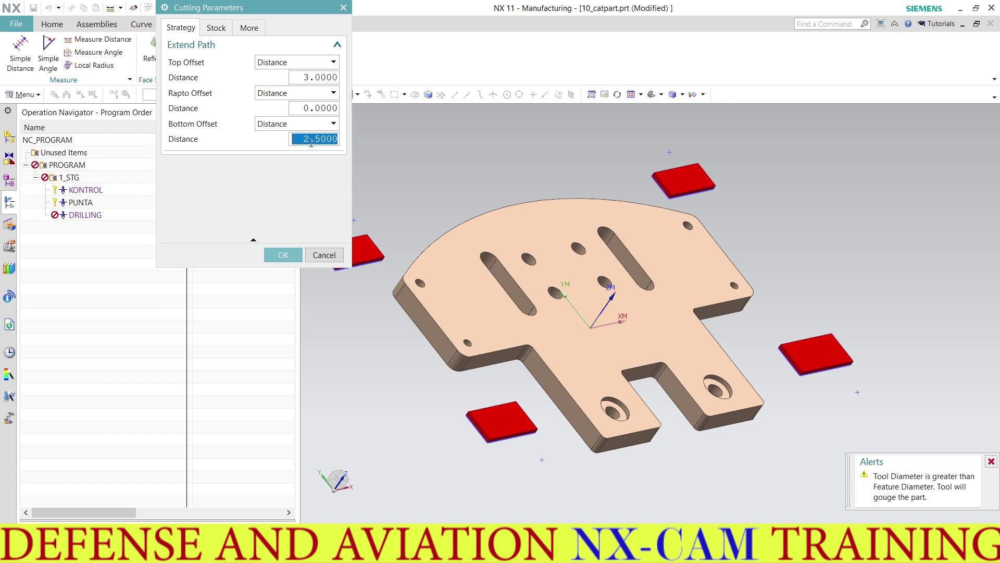
text(2)
key(Return)
middle_drag(443, 263, 471, 237)
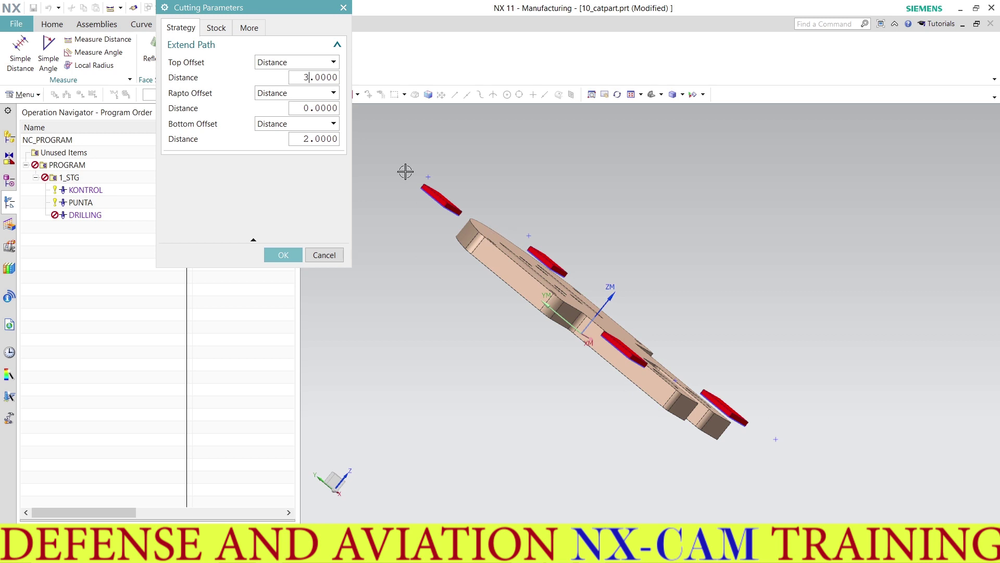
double_click(317, 78)
text(2)
click(283, 254)
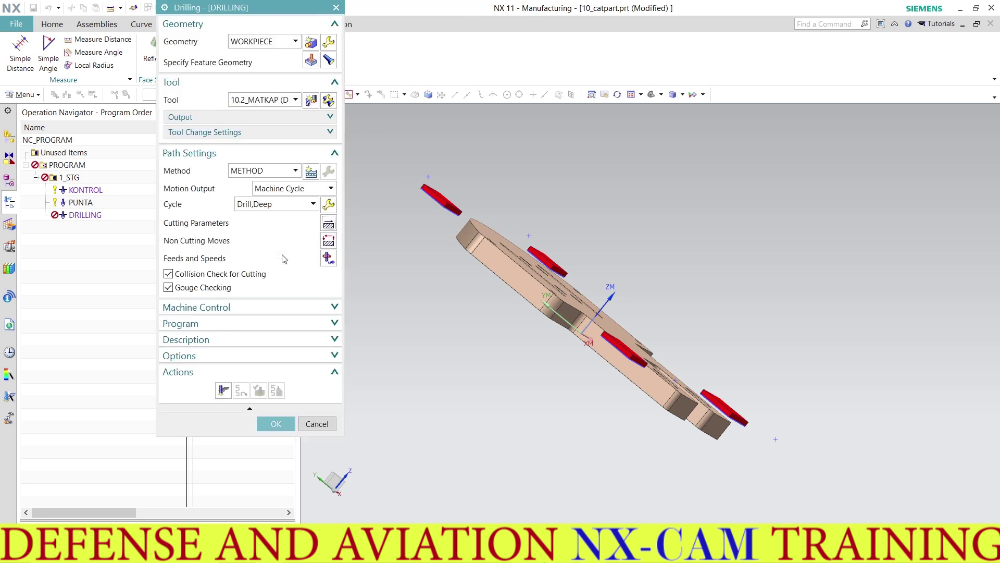
key(Home)
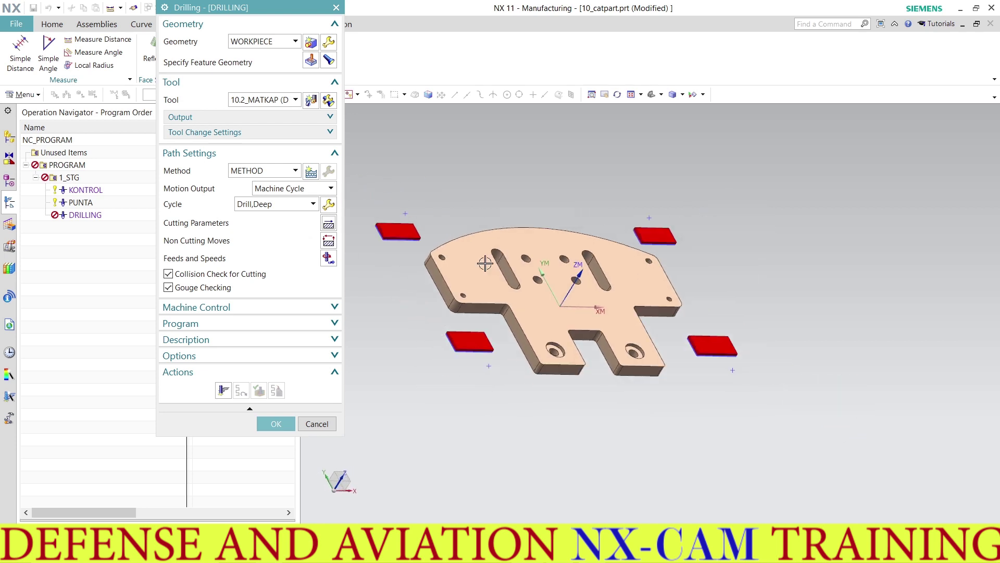
Leave non-cutting moves unchanged and set a 120 mmpm cut feed with 1800 rpm spindle speed.
click(328, 240)
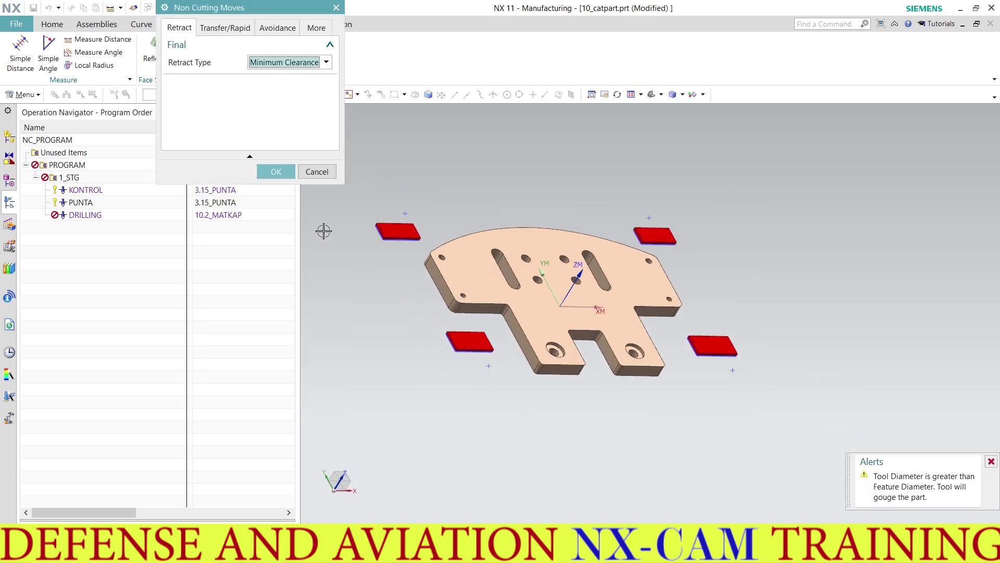
click(275, 172)
click(329, 258)
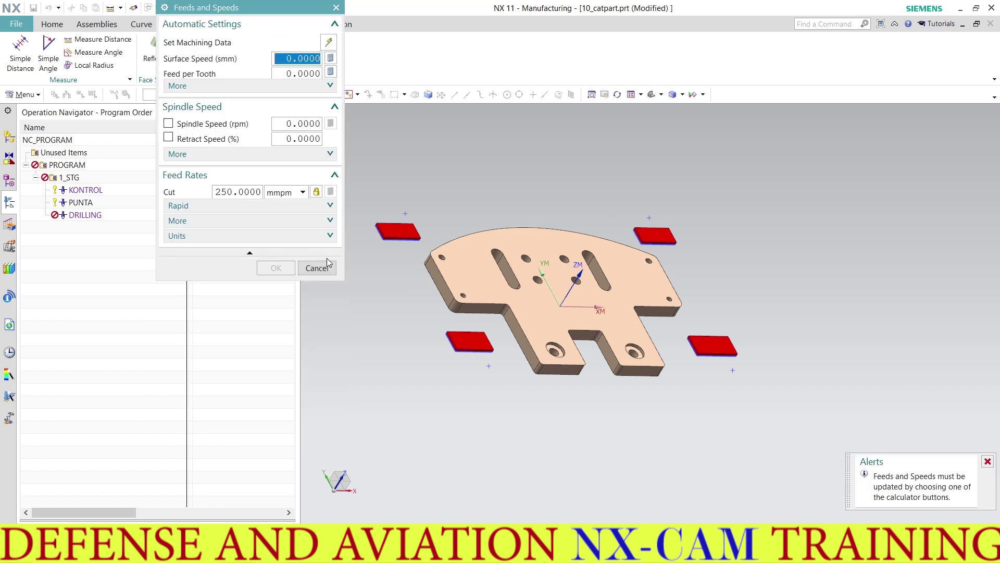
double_click(232, 191)
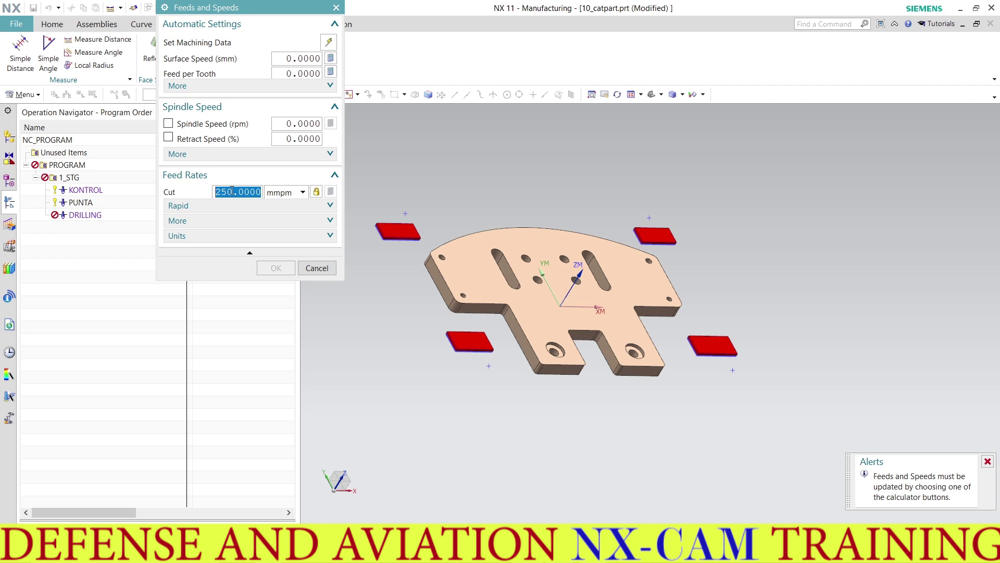
text(120)
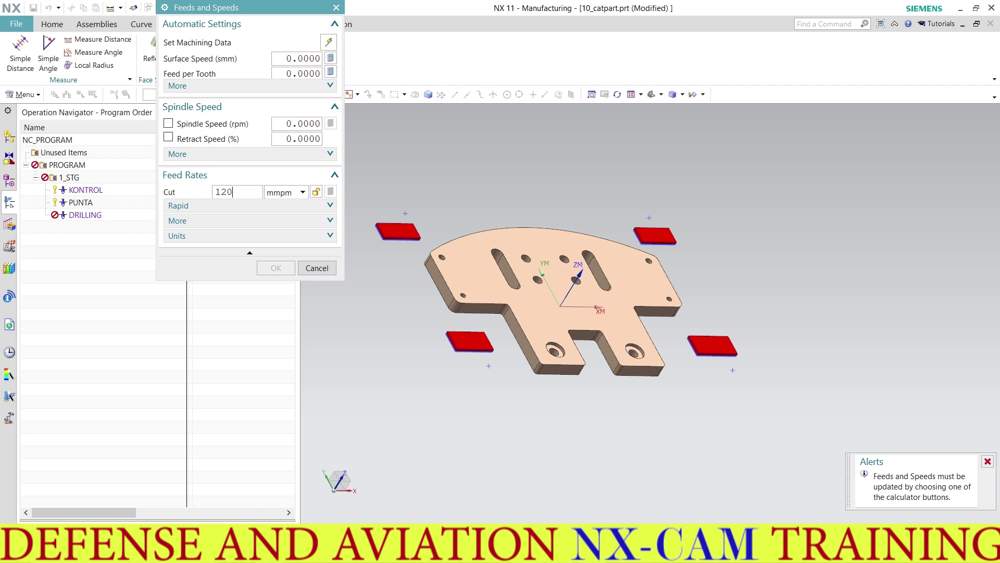
double_click(295, 124)
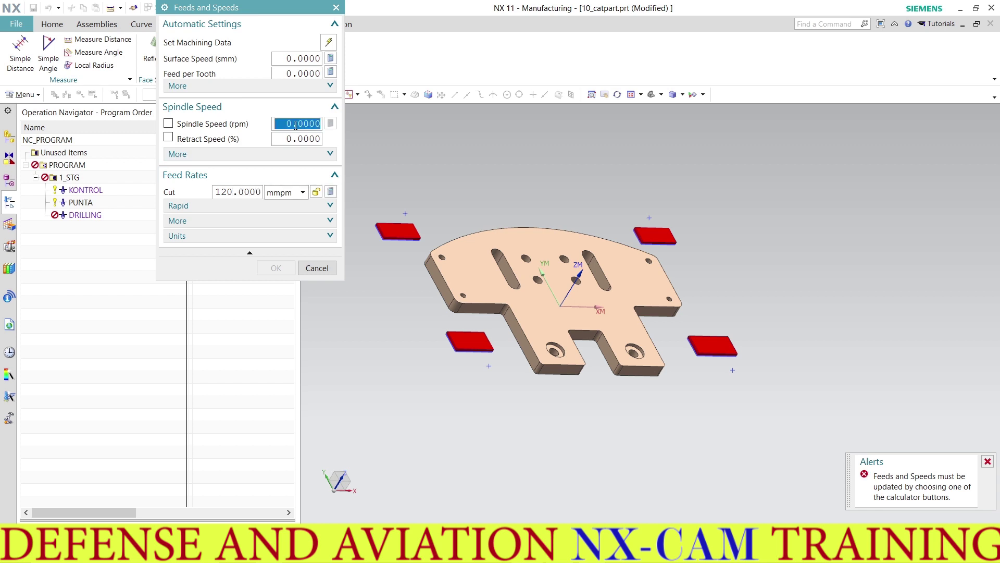
text(1800)
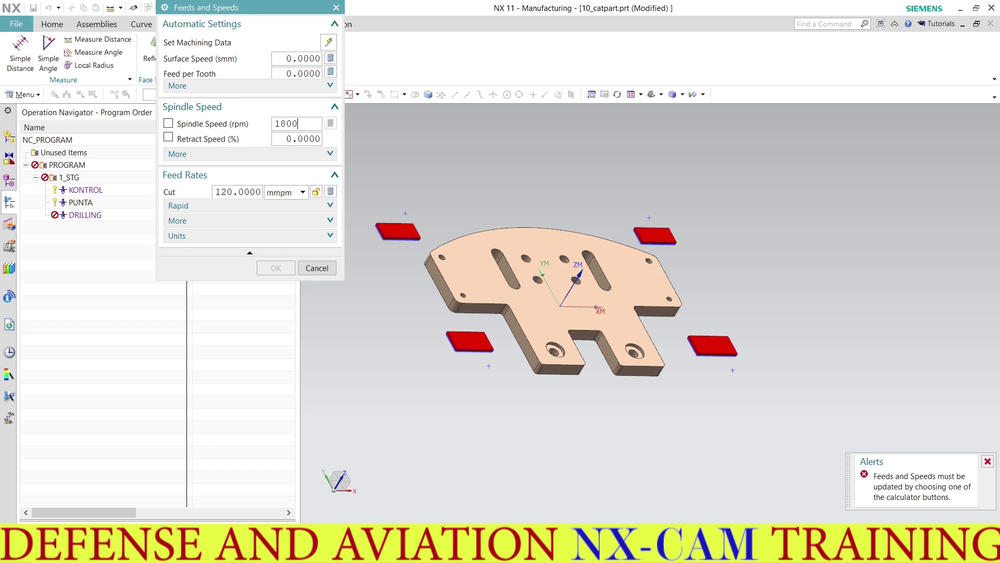
key(Return)
click(330, 124)
click(276, 268)
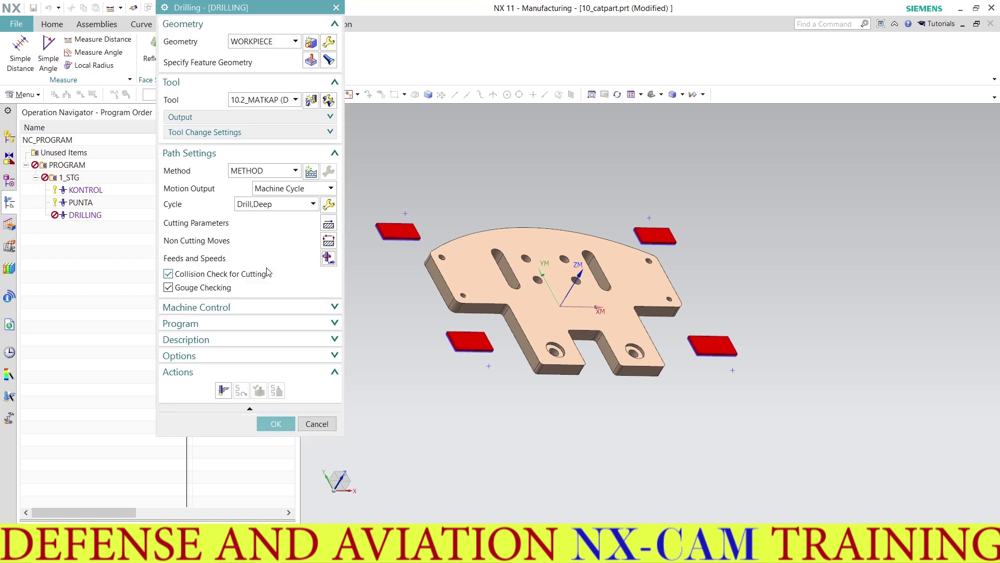
Generate, inspect and accept the deep-drilling toolpath, then begin inserting another operation.
click(226, 391)
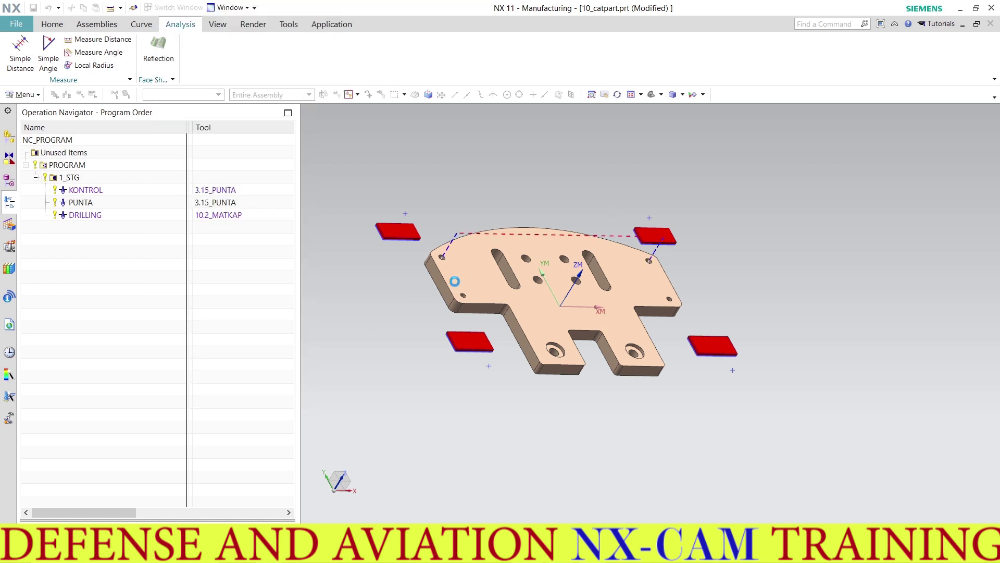
mouse_move(471, 263)
middle_down()
mouse_move(507, 243)
mouse_move(469, 275)
middle_up()
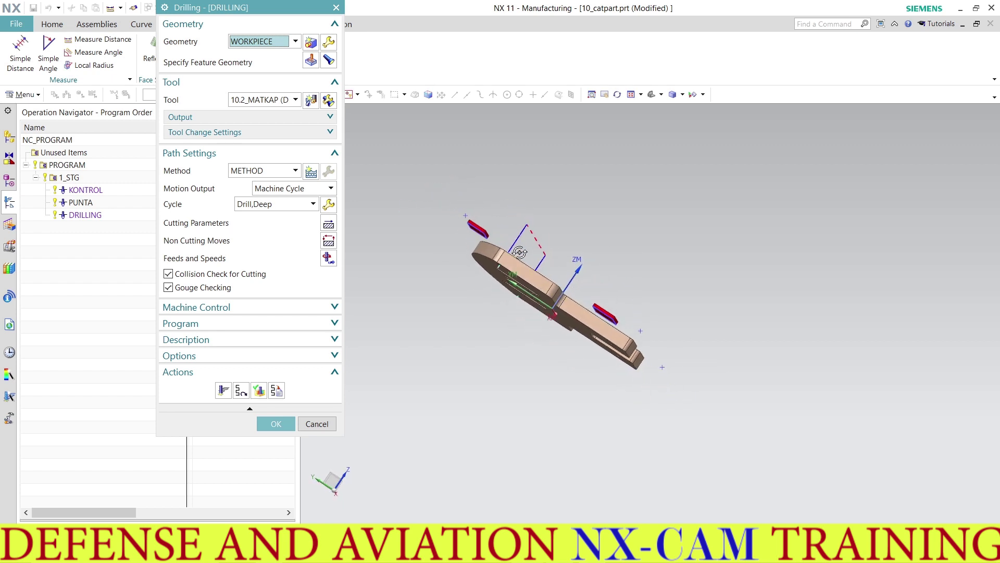
click(271, 424)
right_click(155, 217)
mouse_move(181, 350)
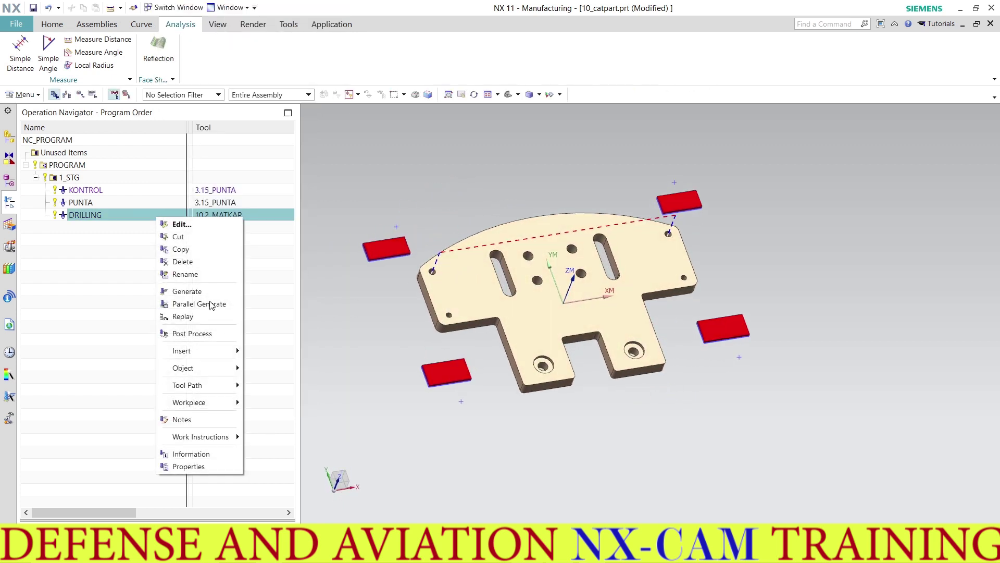
click(274, 352)
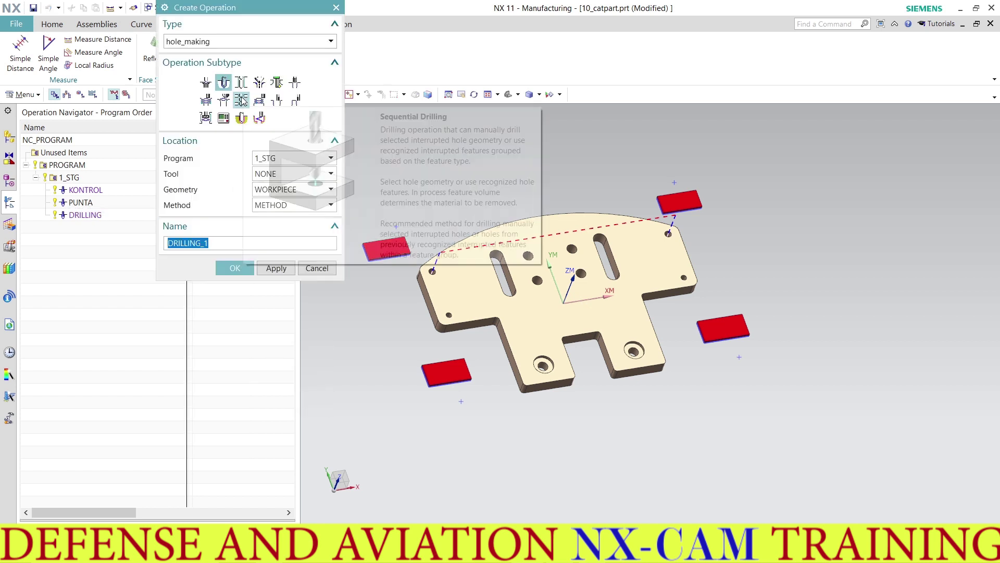
Create a TAPPING operation and select the two upper corner holes as its features.
click(293, 84)
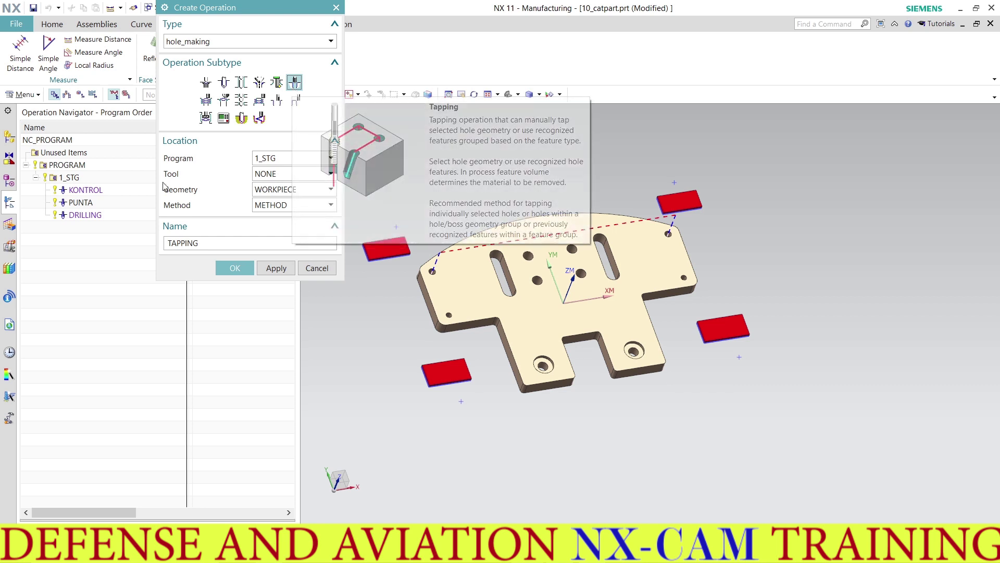
click(234, 267)
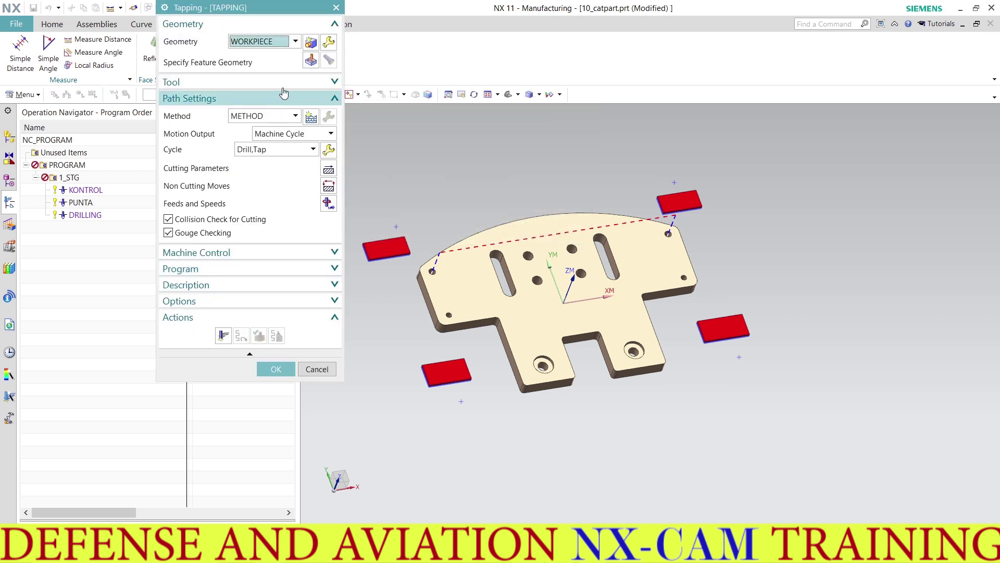
click(311, 60)
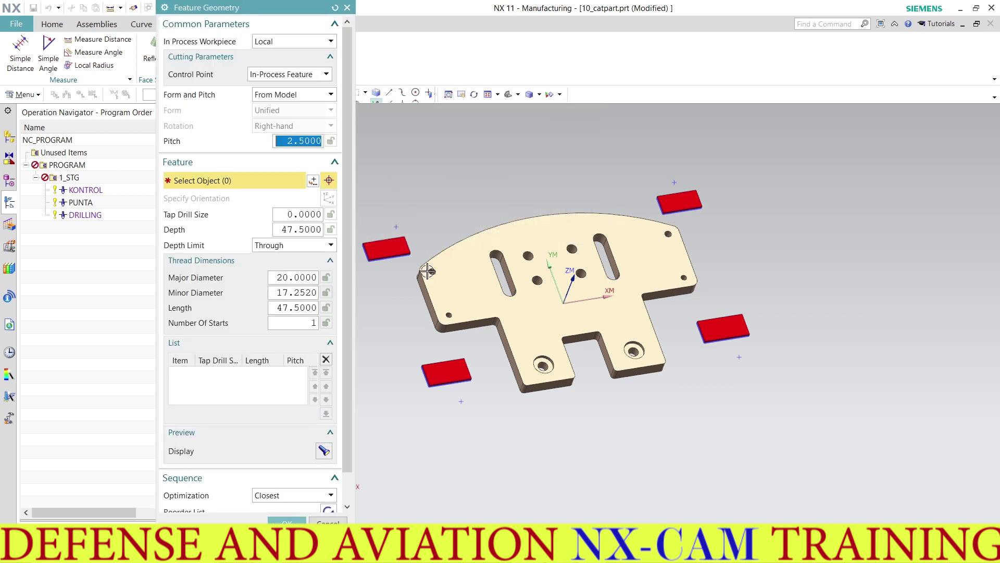
scroll(426, 270, up, 3)
click(437, 272)
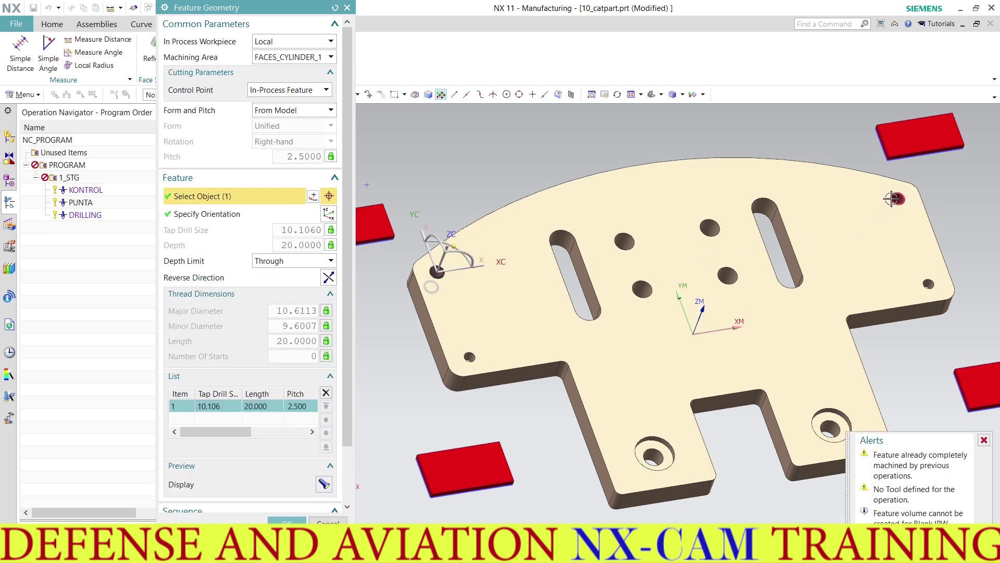
click(898, 197)
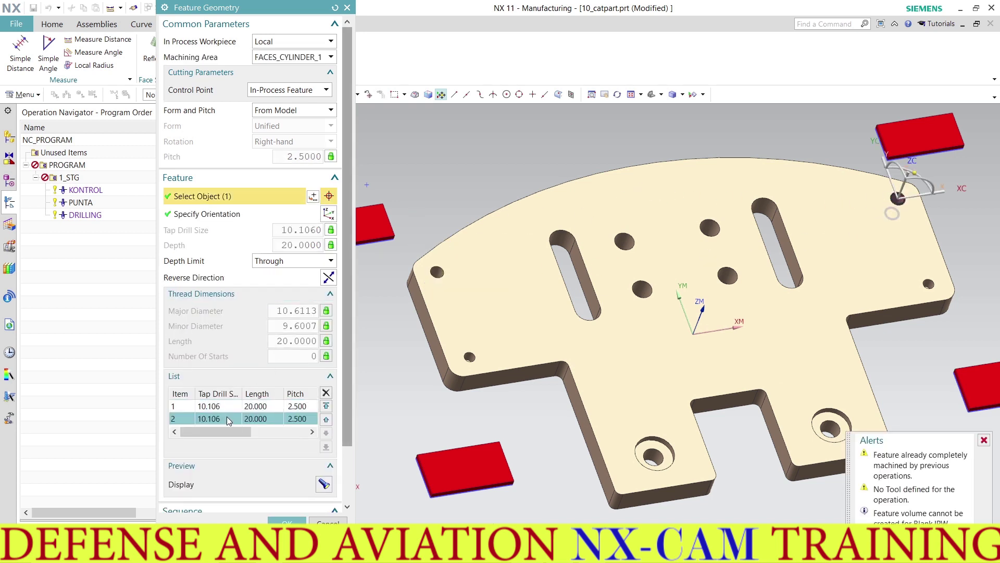
key(ctrl+a)
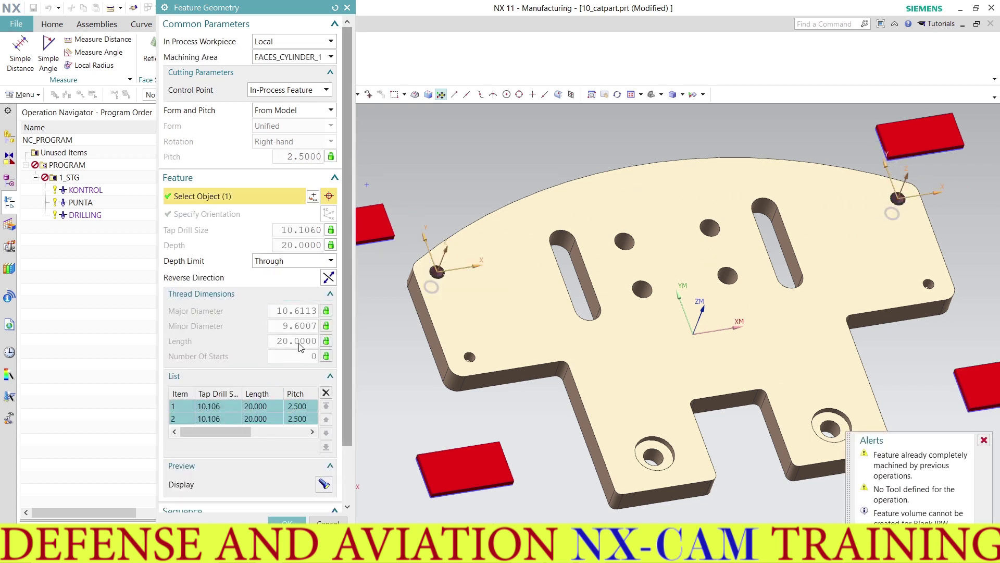
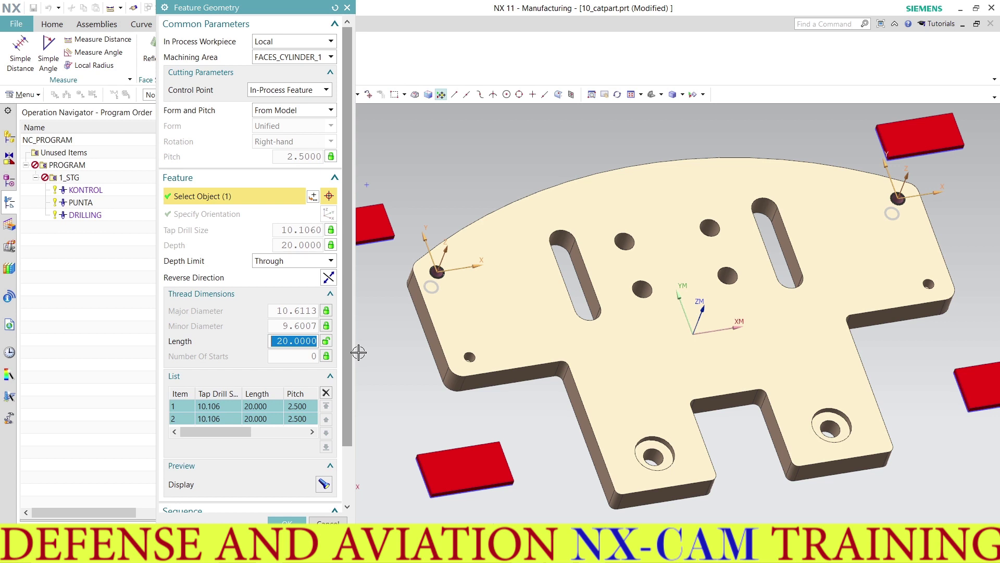
Set the tapped holes' thread length to 6 in the feature geometry.
text(6)
key(Return)
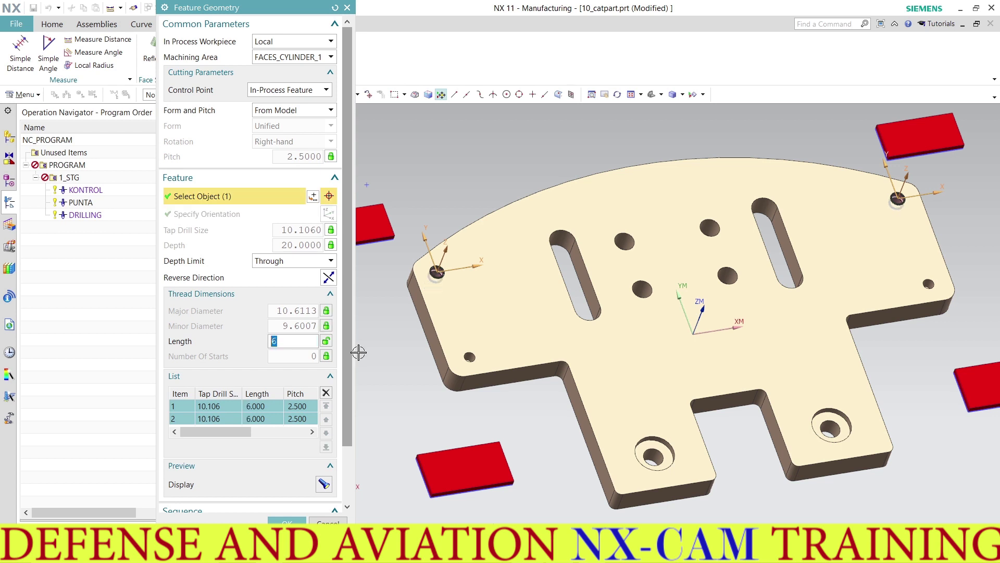
click(286, 517)
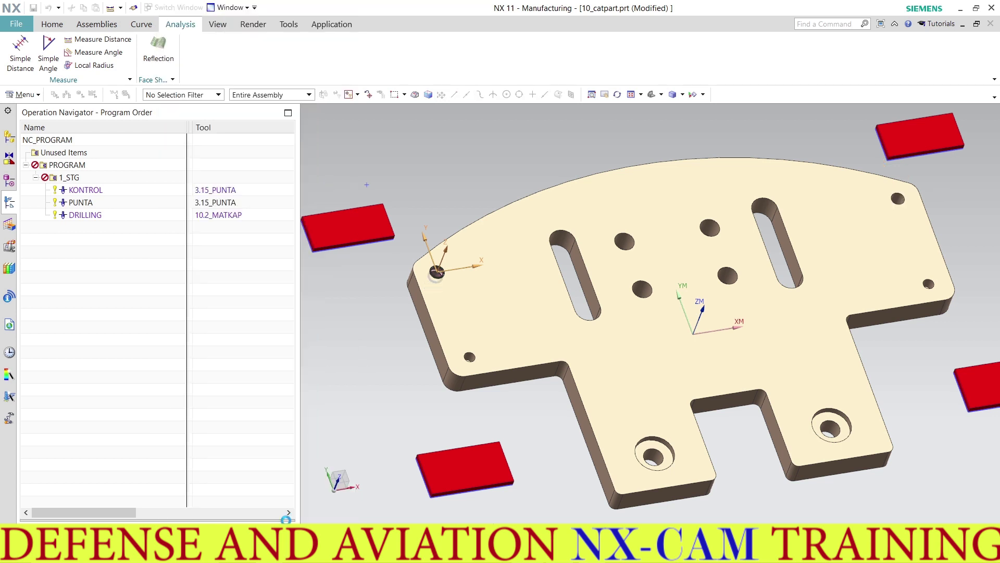
Create a new tap tool named M12_KILAVUZ for the Tapping operation.
click(238, 82)
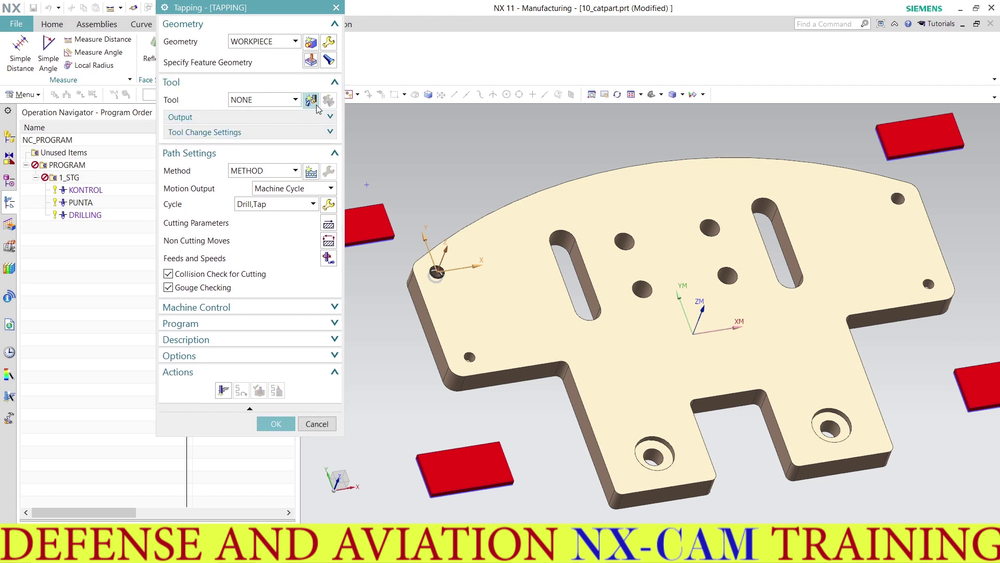
click(318, 100)
click(258, 140)
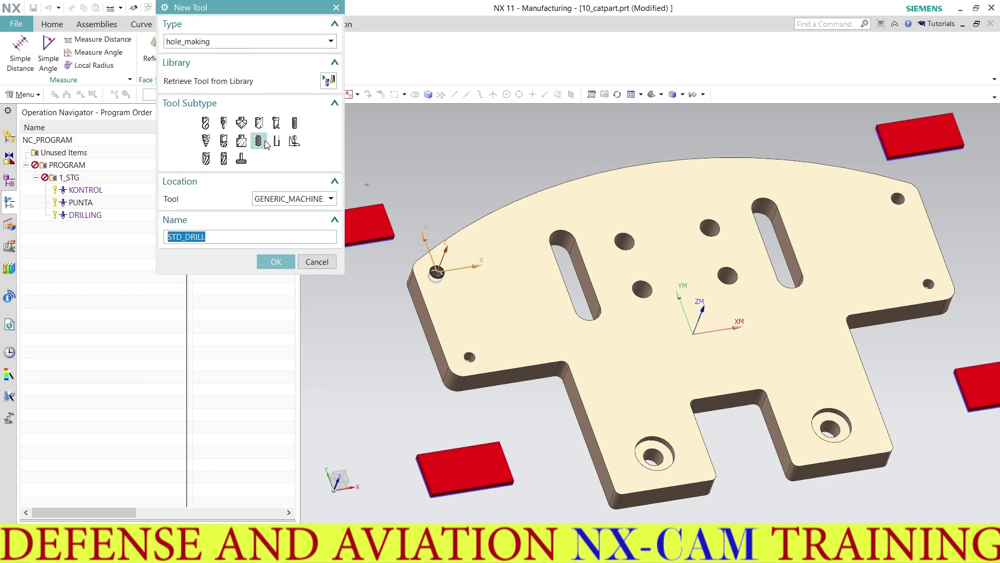
drag(196, 237, 156, 236)
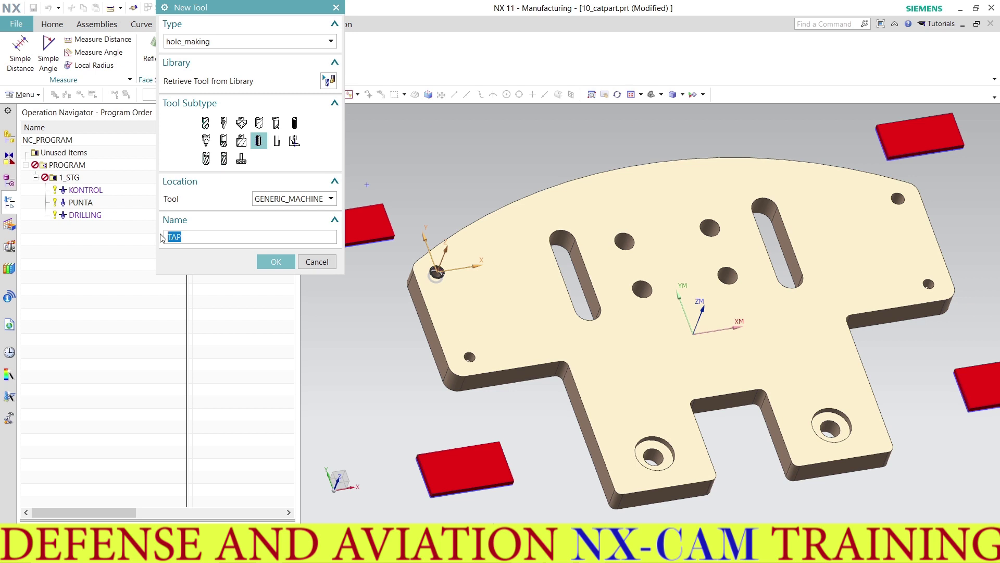
text(M12_KILAVUZ)
click(272, 263)
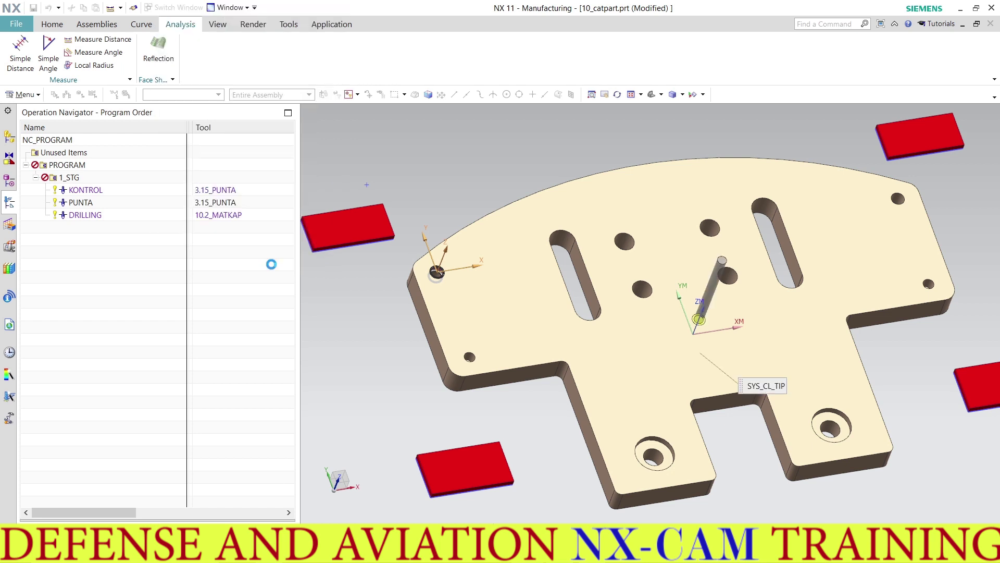
Set the tap diameter and neck diameter to 12 and tip length to 0.
text(12)
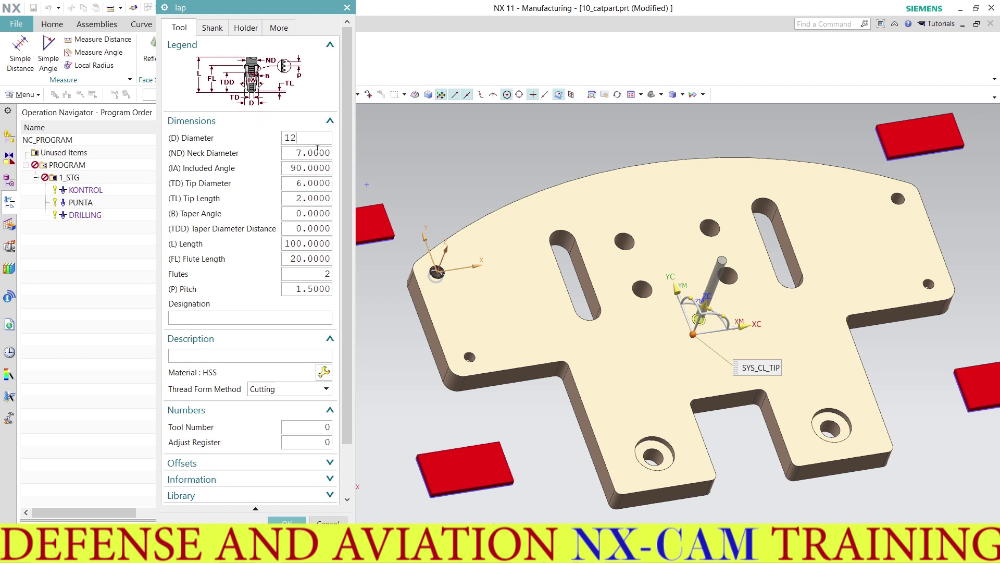
click(318, 152)
double_click(318, 151)
text(12)
key(Return)
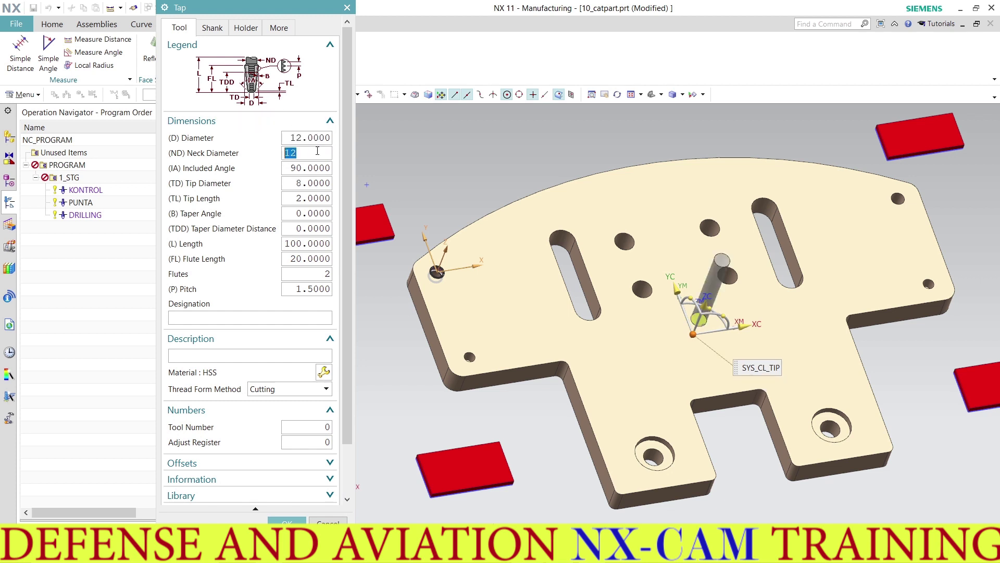
click(308, 197)
double_click(299, 199)
text(0)
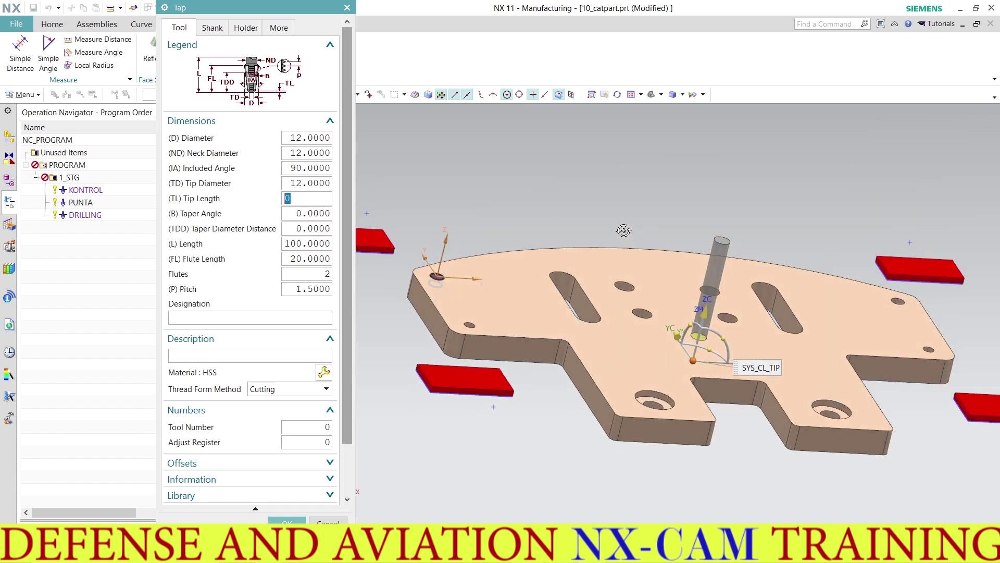
middle_drag(580, 270, 637, 227)
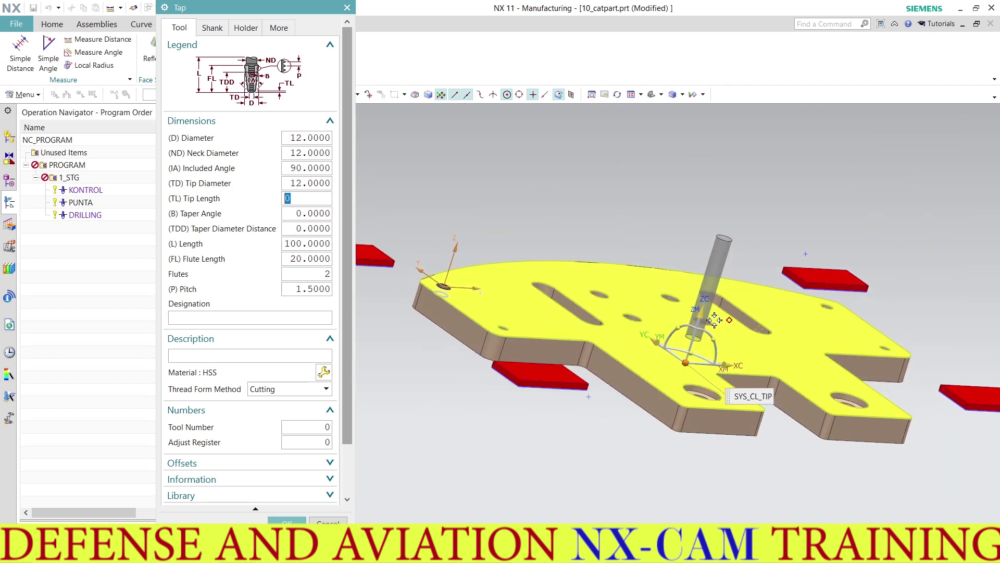
scroll(661, 302, down, 3)
scroll(672, 322, down, 2)
mouse_move(672, 322)
middle_down()
mouse_move(662, 308)
mouse_move(668, 314)
middle_up()
click(308, 153)
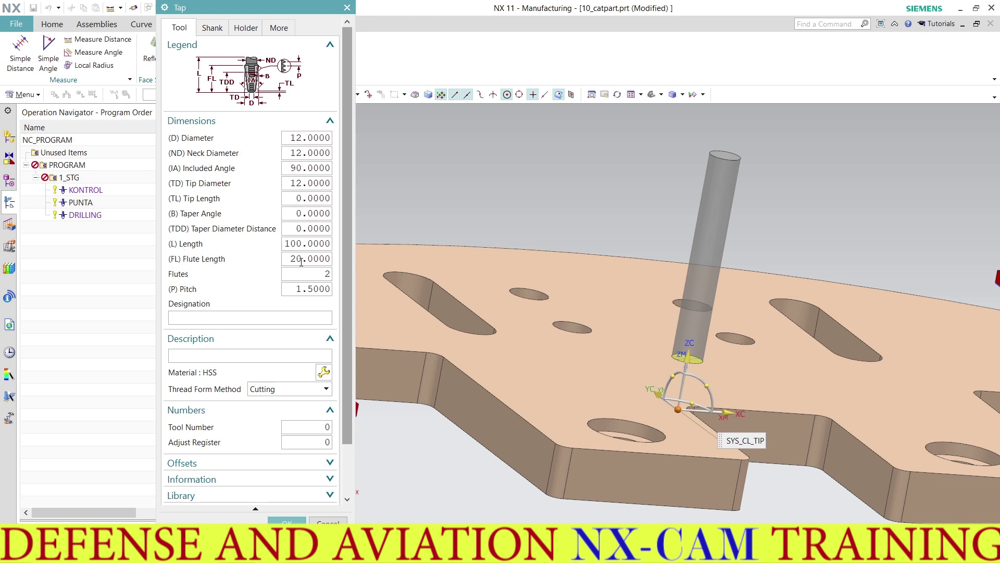
middle_drag(598, 261, 601, 262)
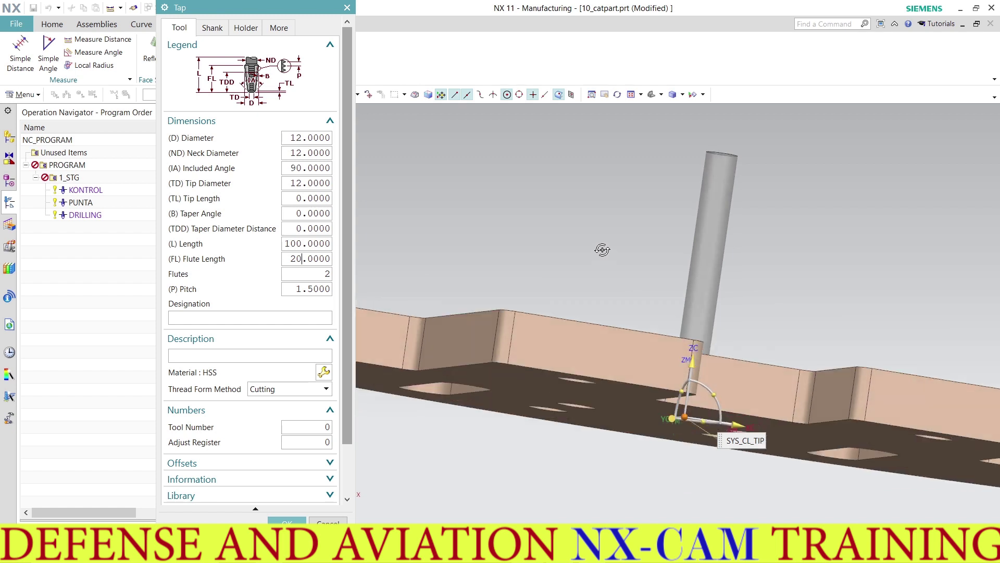
Set the tap length to 45, flute length to 25 and pitch to 1.75.
double_click(307, 243)
text(45)
key(Return)
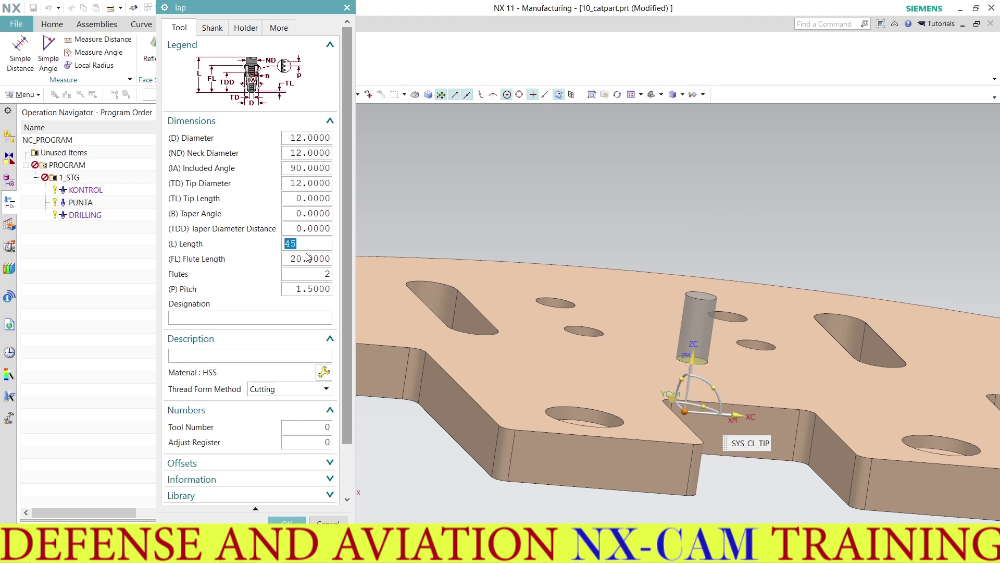
click(307, 258)
double_click(307, 258)
text(25)
key(Return)
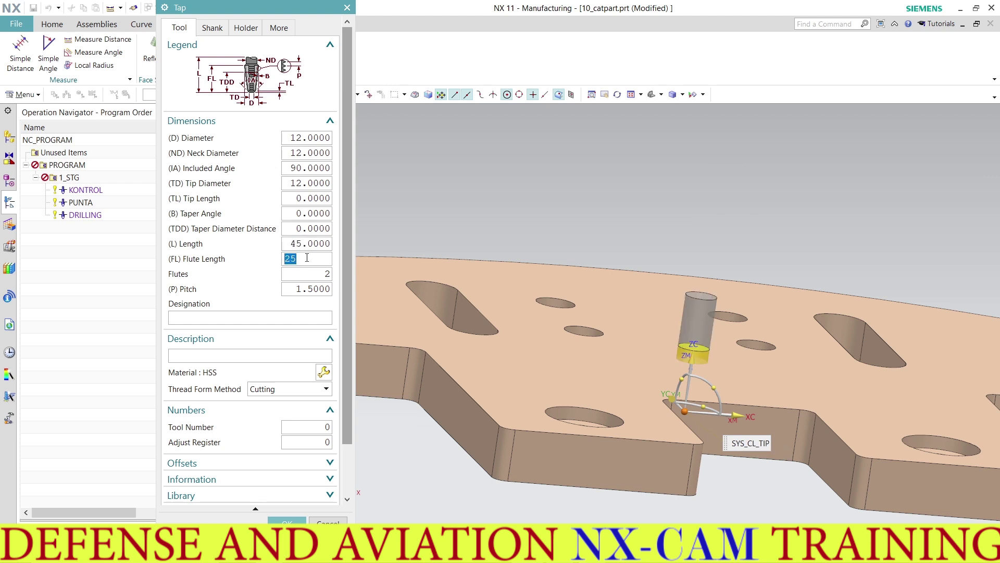
double_click(305, 289)
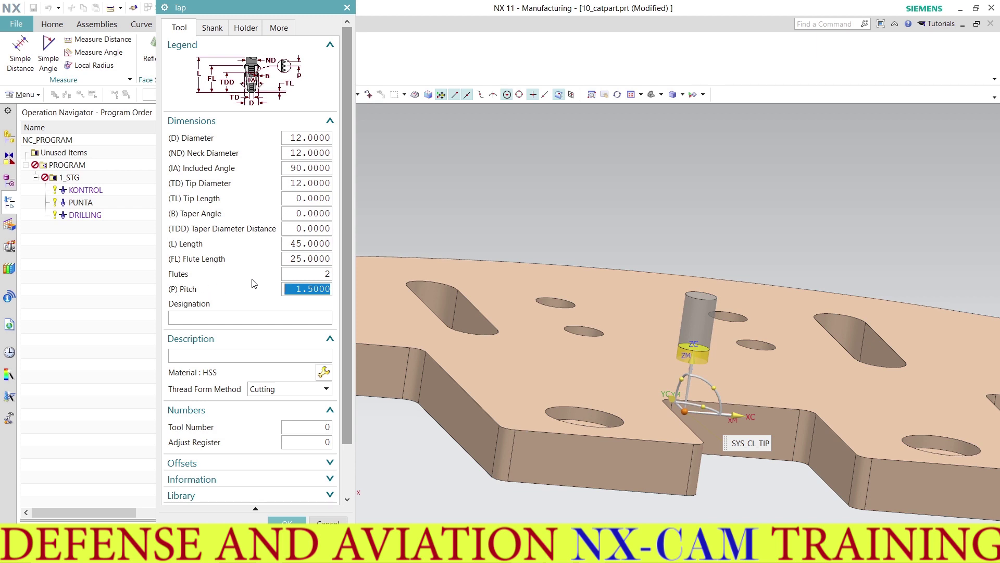
text(1)
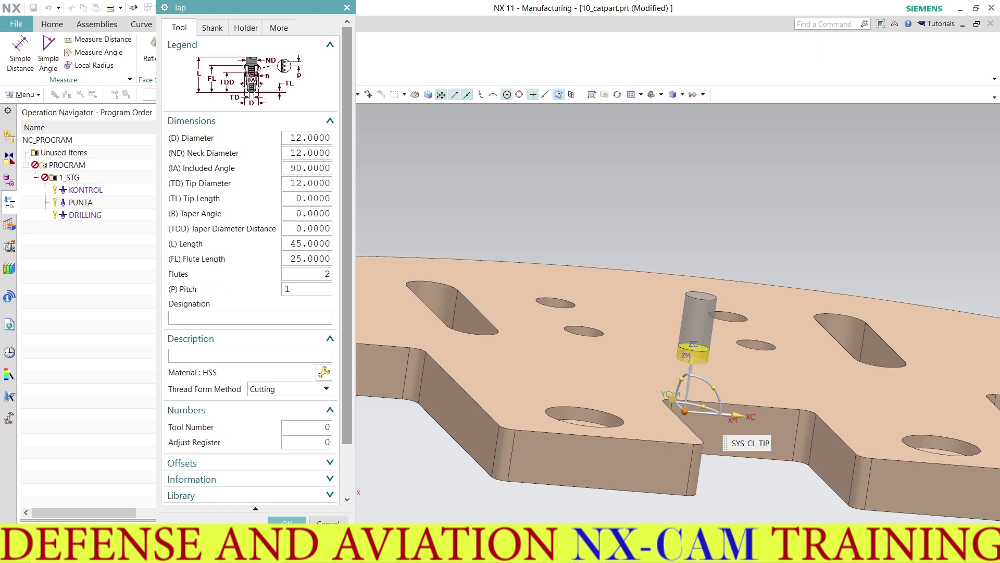
text(.75)
key(Return)
Set tool number and adjust register to 3 and enable a defined shank.
drag(319, 427, 347, 428)
text(3)
key(Tab)
text(3)
scroll(588, 343, down, 3)
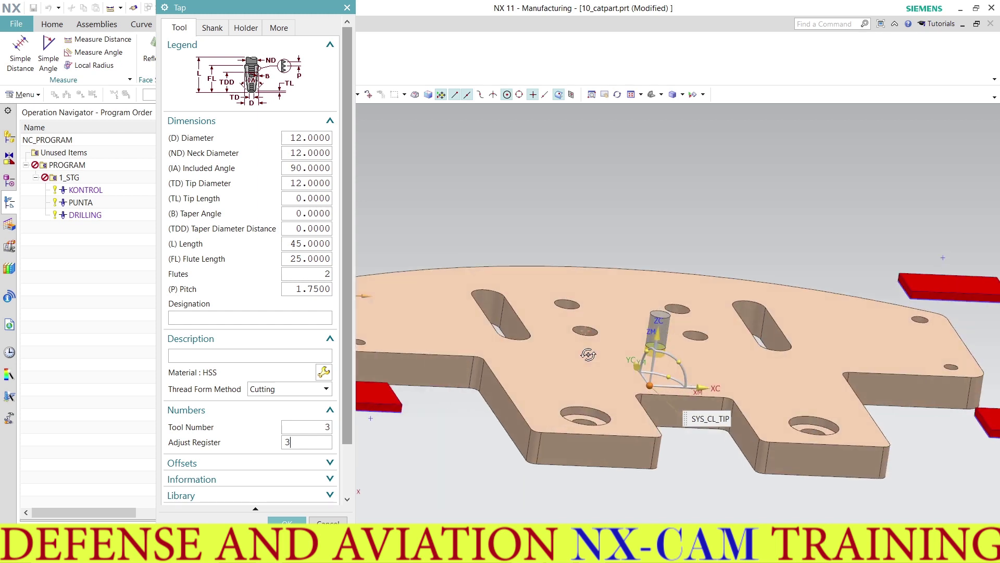
click(208, 30)
click(173, 61)
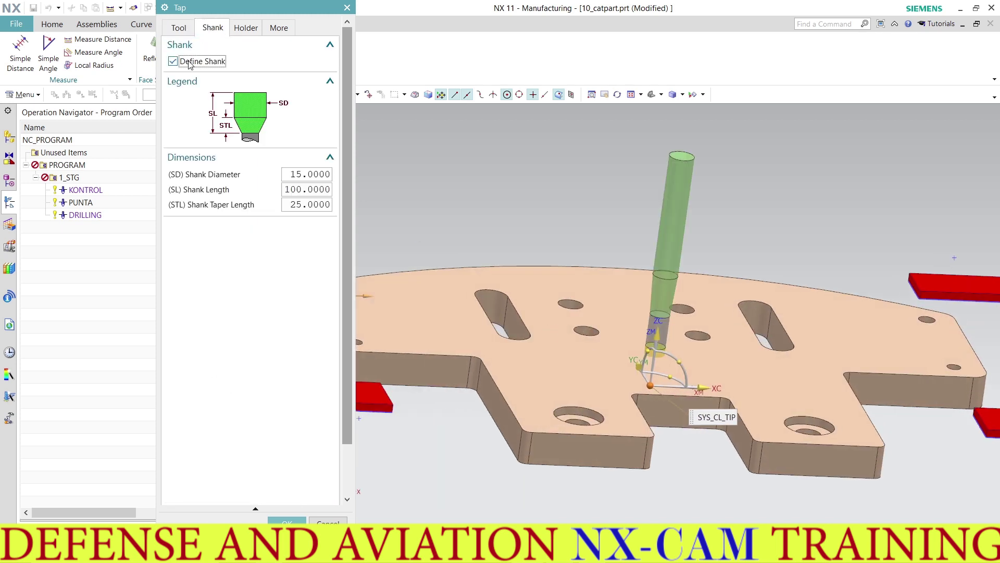
Set the shank taper length to 12 and shank diameter to 25.
click(299, 204)
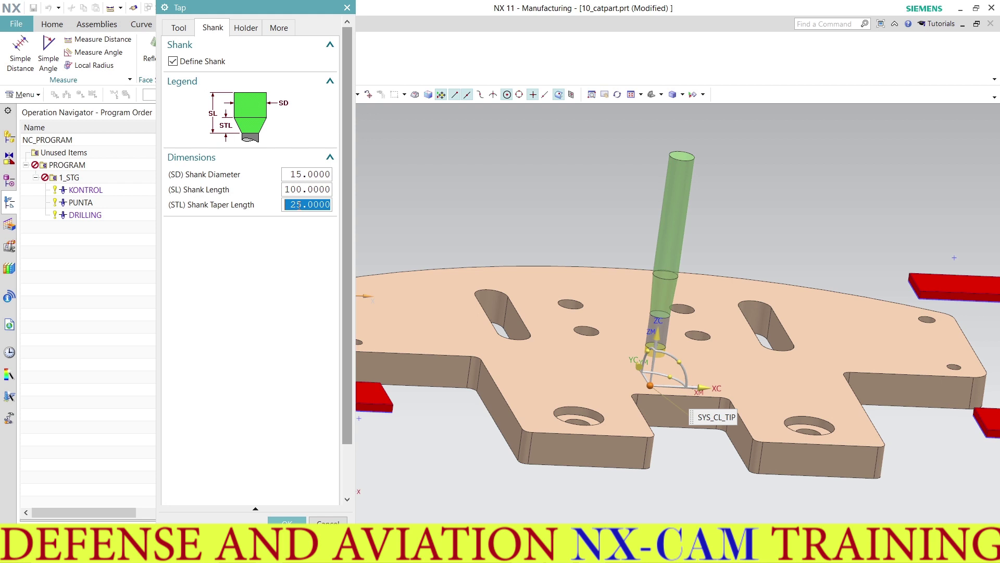
text(12)
key(Return)
click(299, 190)
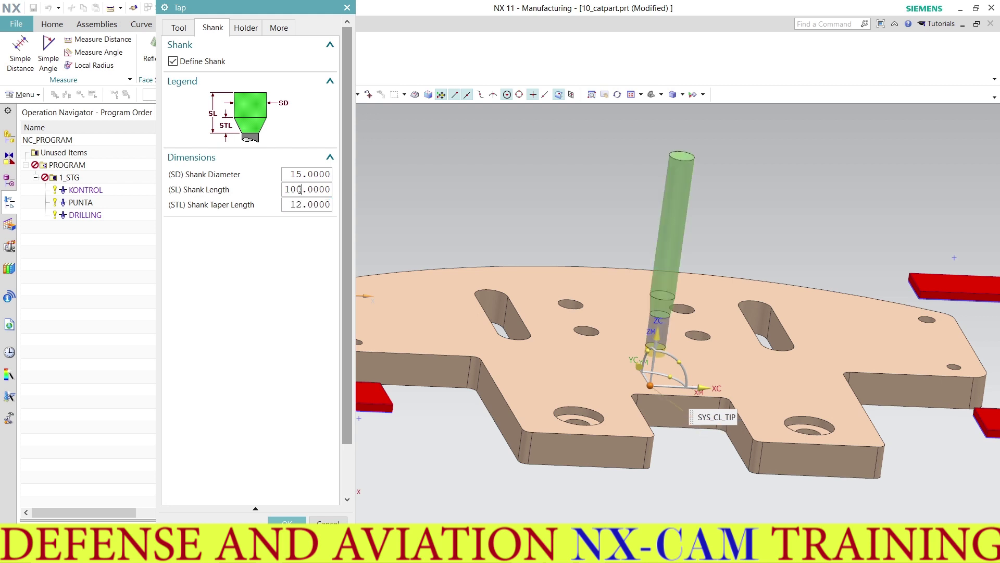
text(25)
key(Return)
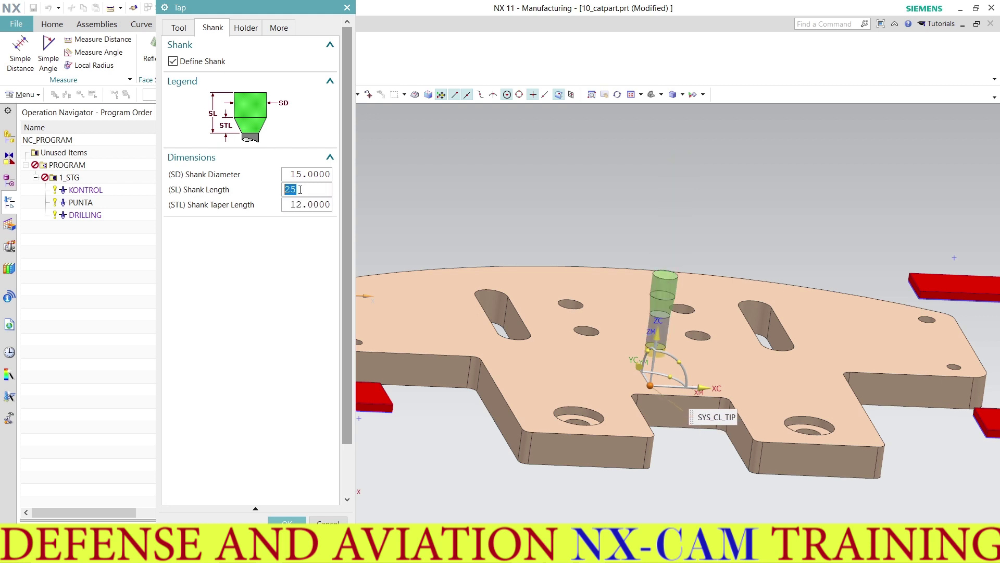
click(304, 175)
text(35)
key(Return)
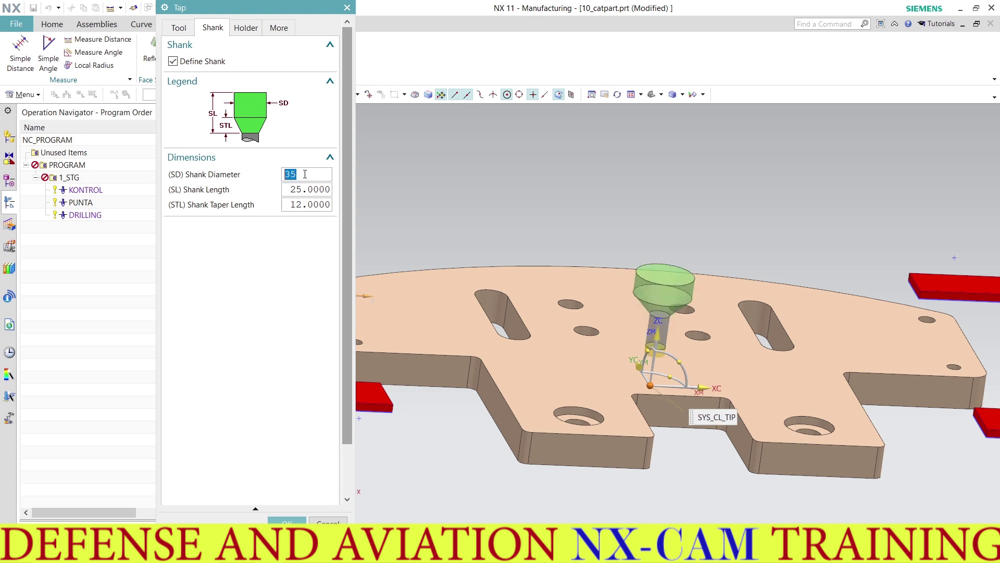
text(45)
key(Return)
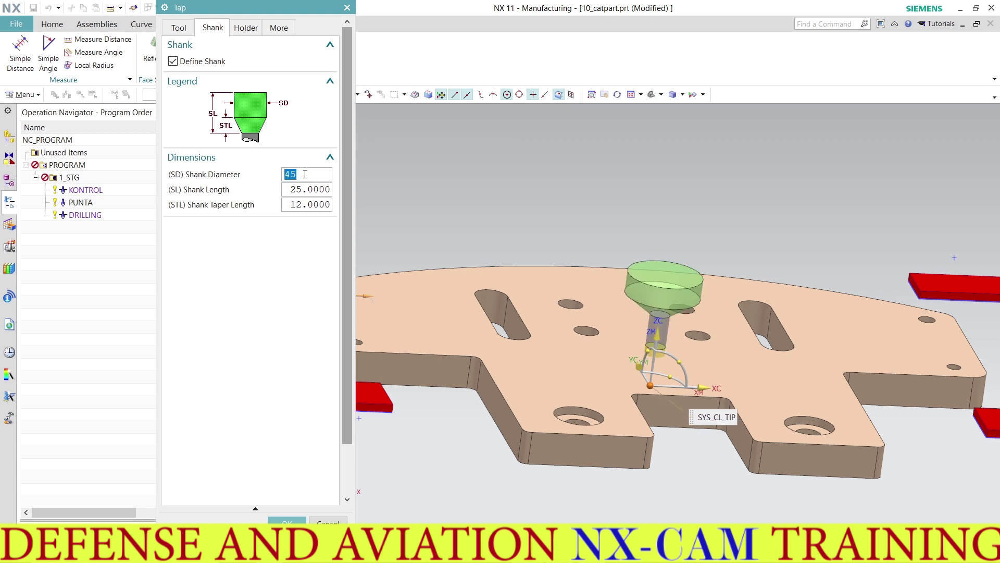
text(25)
key(Return)
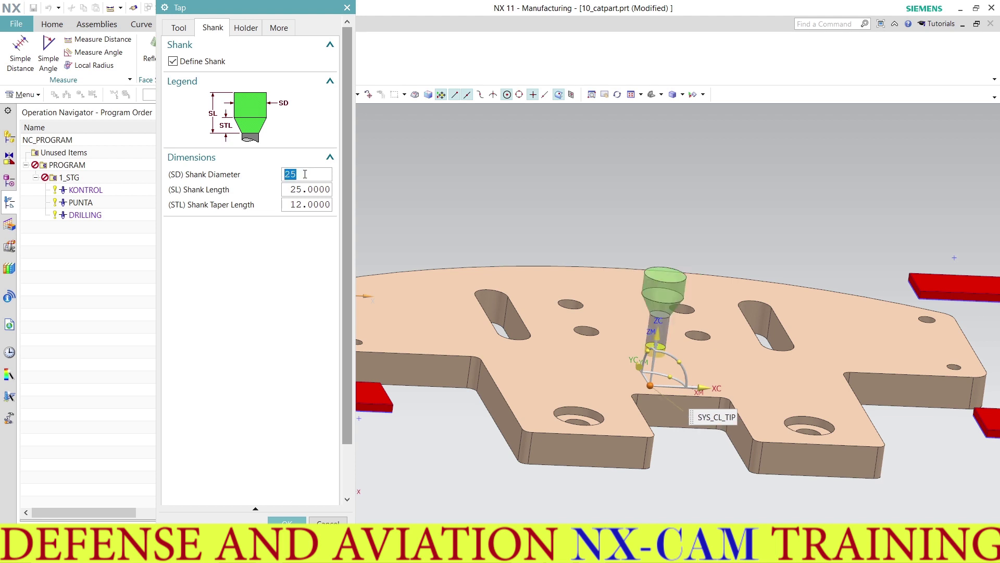
Set the shank length to 35 and finish creating the M12_KILAVUZ tap.
click(305, 189)
text(35)
key(Return)
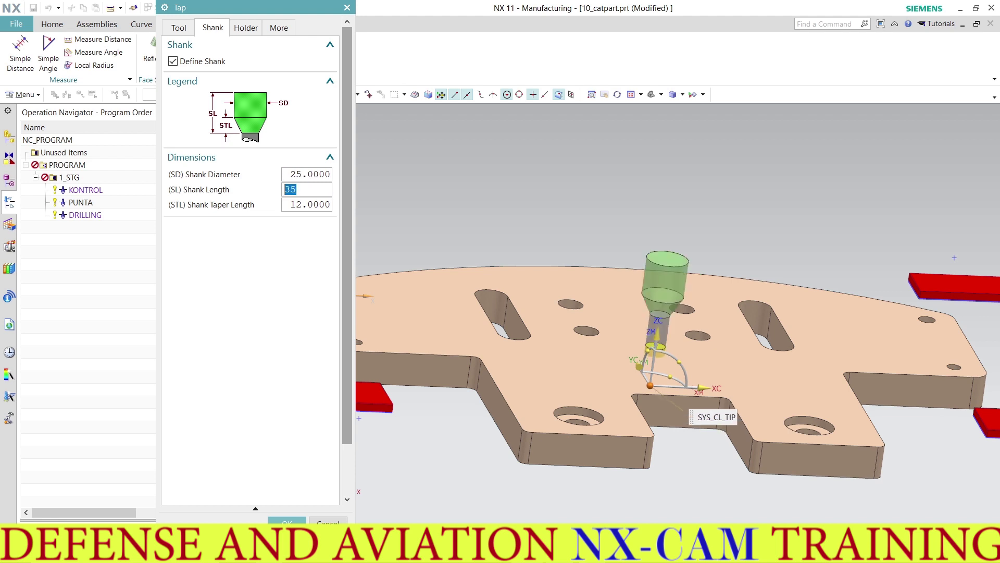
click(182, 28)
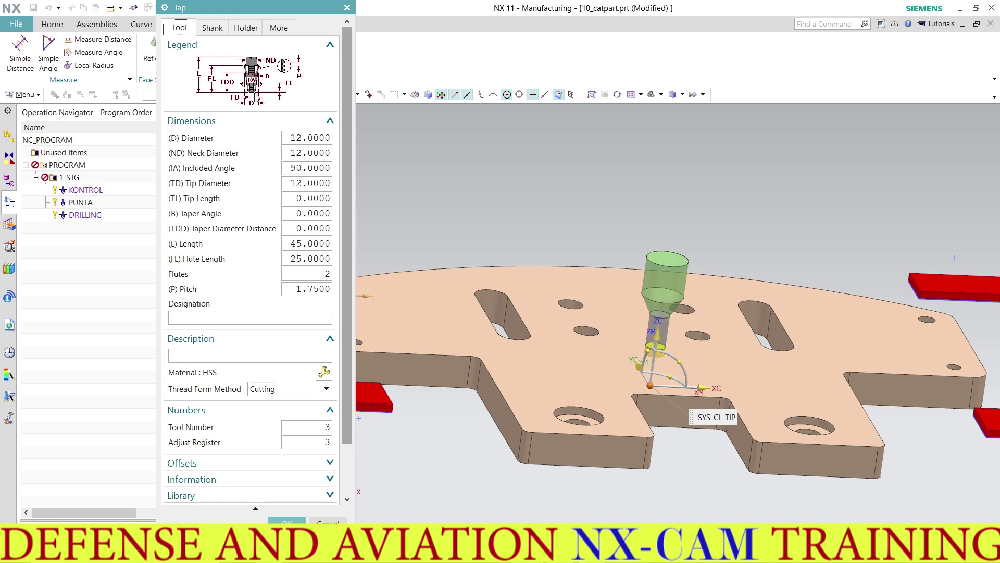
scroll(280, 263, down, 3)
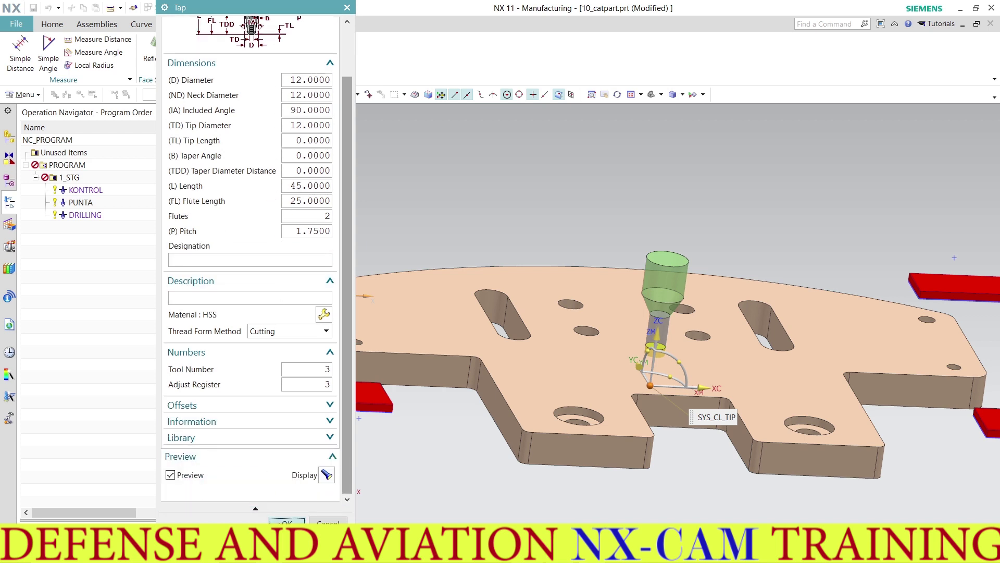
click(281, 520)
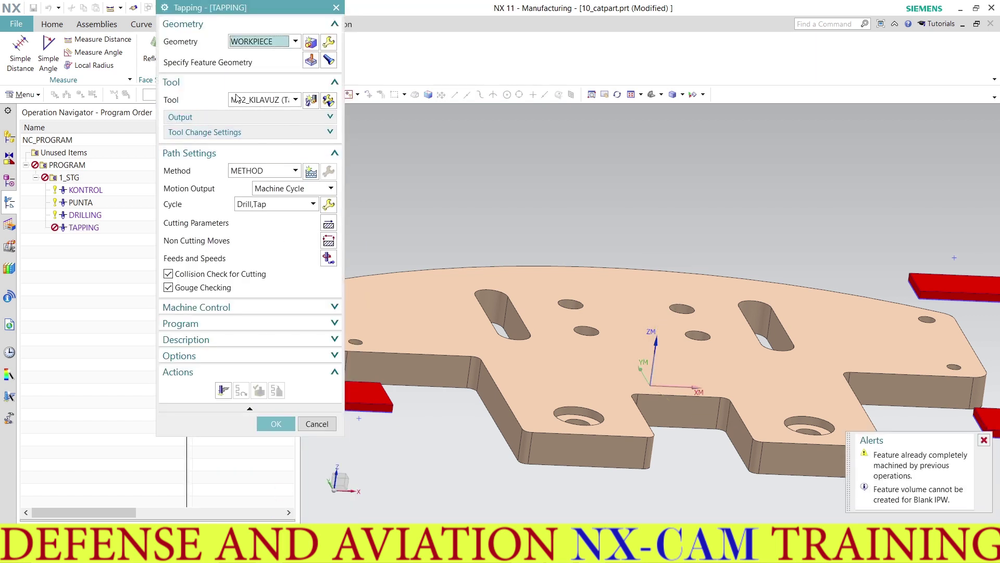
Set Tapping cutting parameters to top offset 2 and bottom offset 0.
middle_click(328, 226)
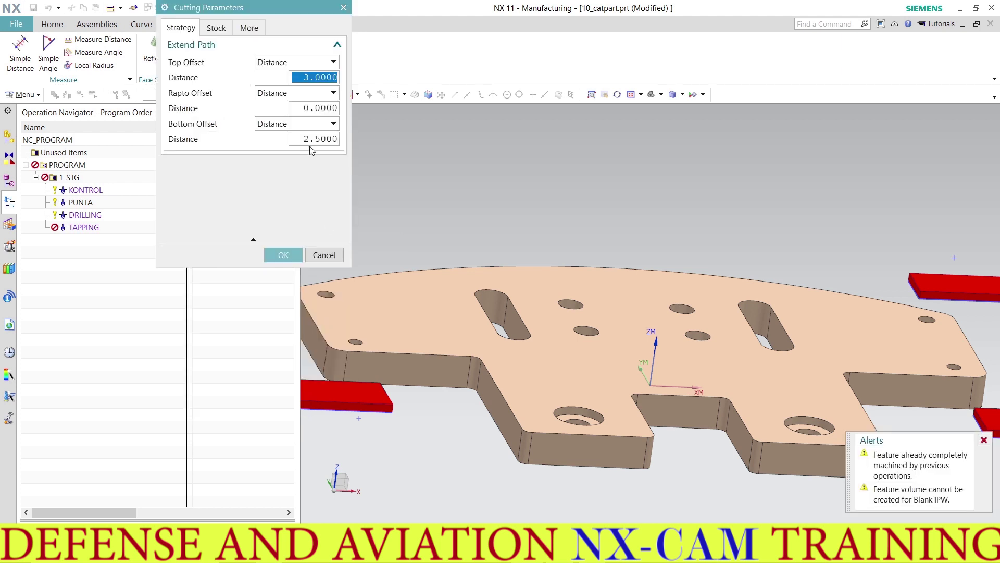
text(2)
double_click(315, 79)
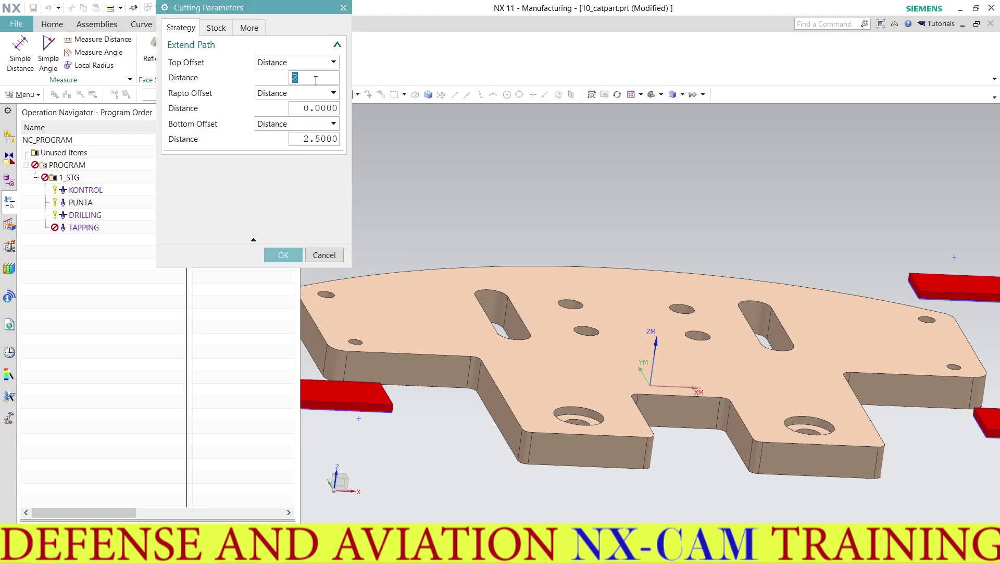
double_click(321, 138)
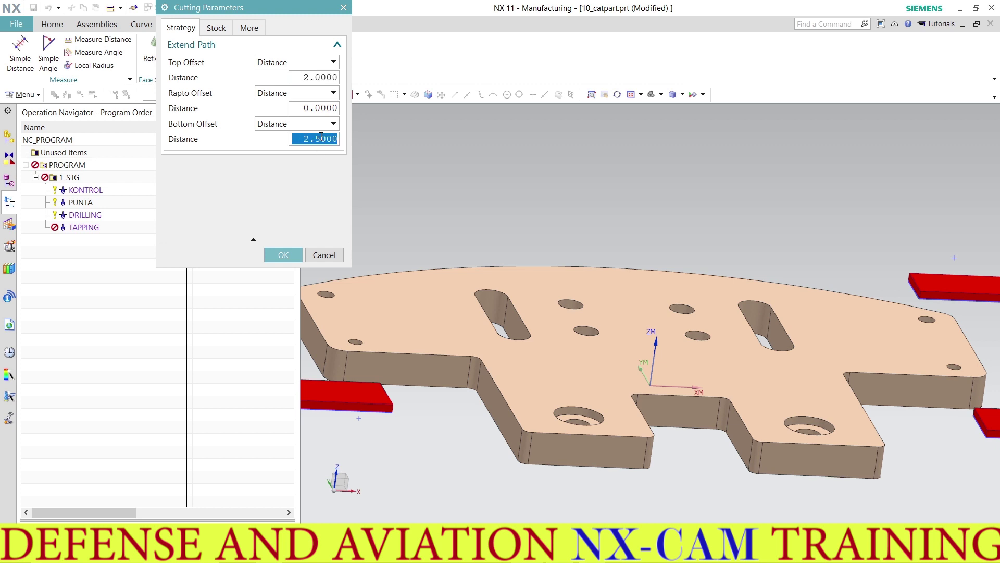
text(0)
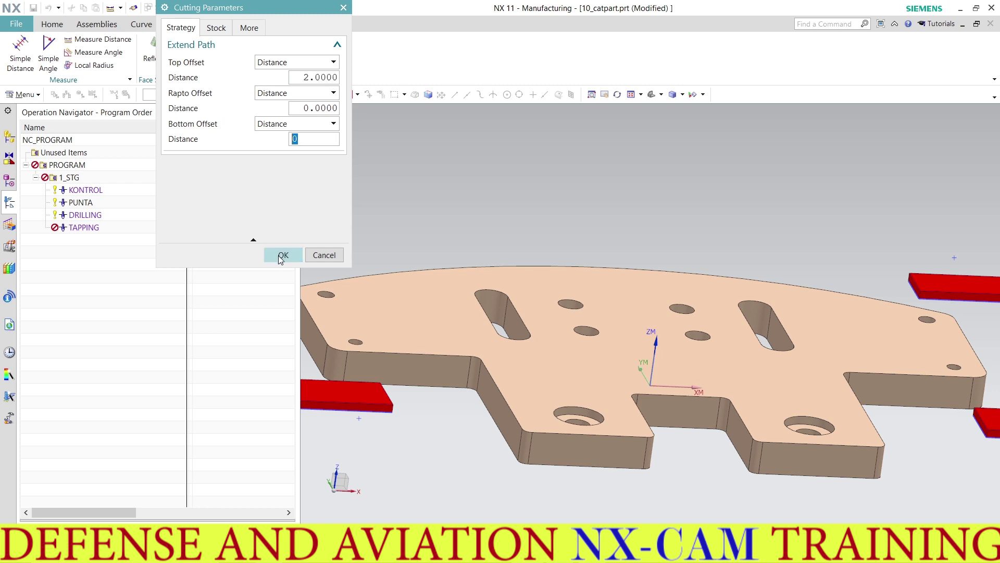
click(280, 257)
Set Tapping feeds to 1.75 mmpr cut feed and 150 rpm spindle speed.
click(329, 257)
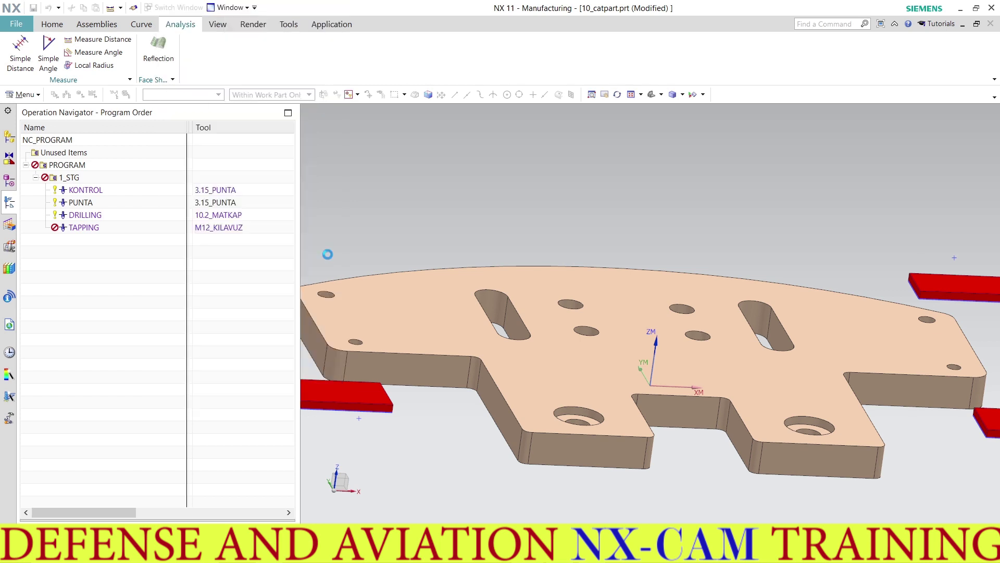
click(284, 192)
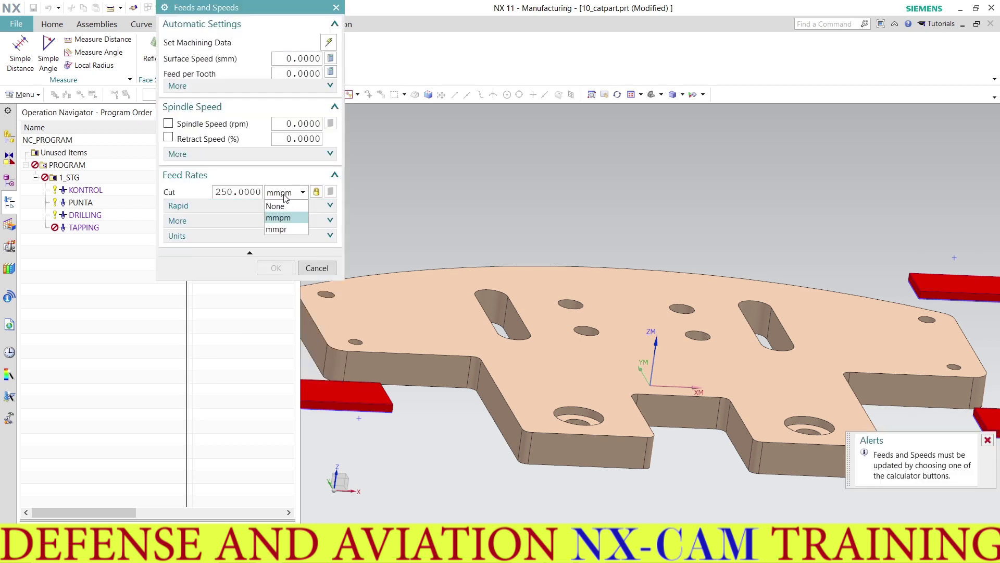
click(281, 226)
double_click(246, 193)
text(1.75)
click(289, 124)
text(1)
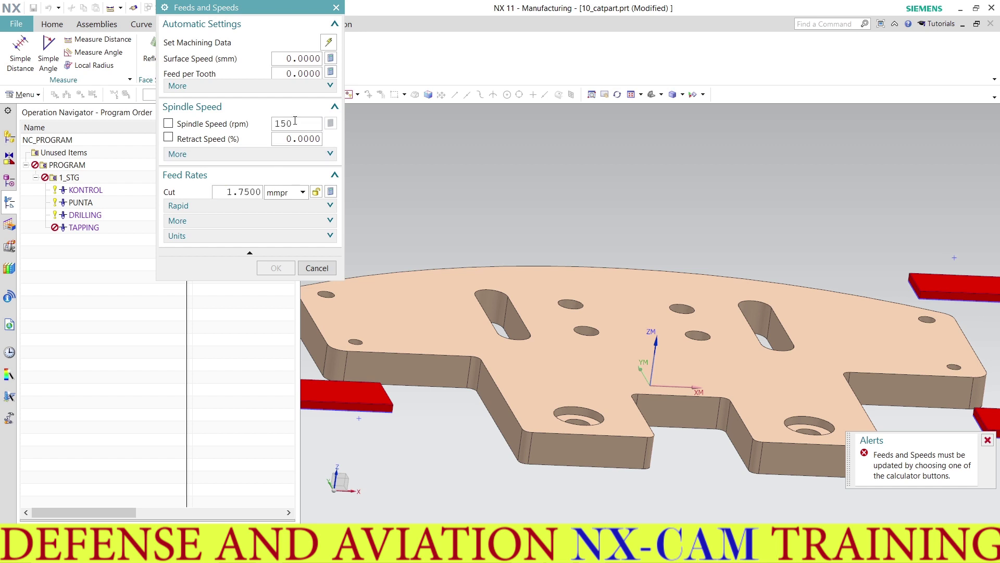
click(330, 124)
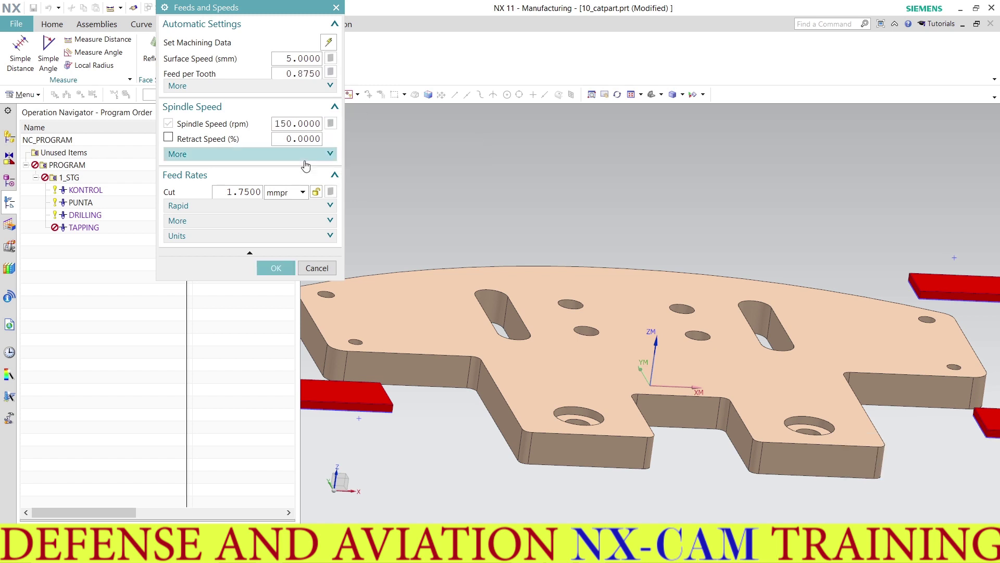
click(276, 268)
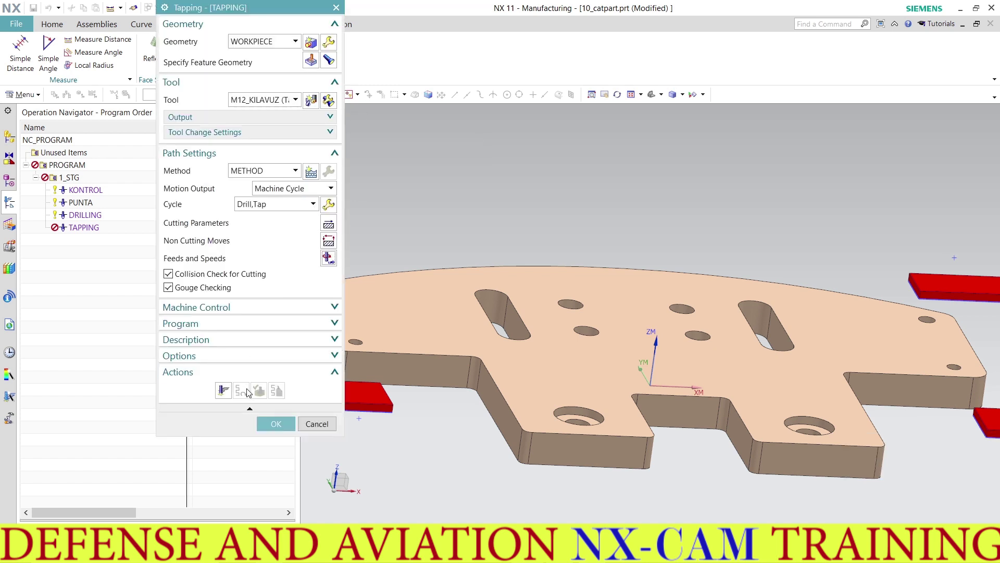
Generate the Tapping tool path with gouge checking off and accept the operation.
click(223, 391)
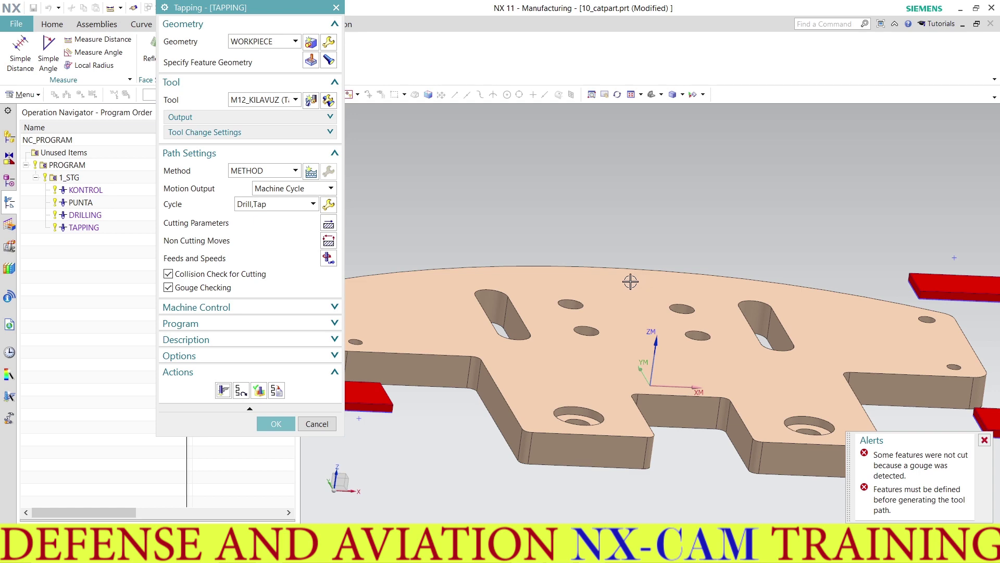
click(232, 289)
click(223, 391)
click(276, 424)
mouse_move(564, 295)
middle_down()
mouse_move(576, 283)
mouse_move(599, 299)
mouse_move(590, 306)
mouse_move(589, 288)
mouse_move(568, 296)
middle_up()
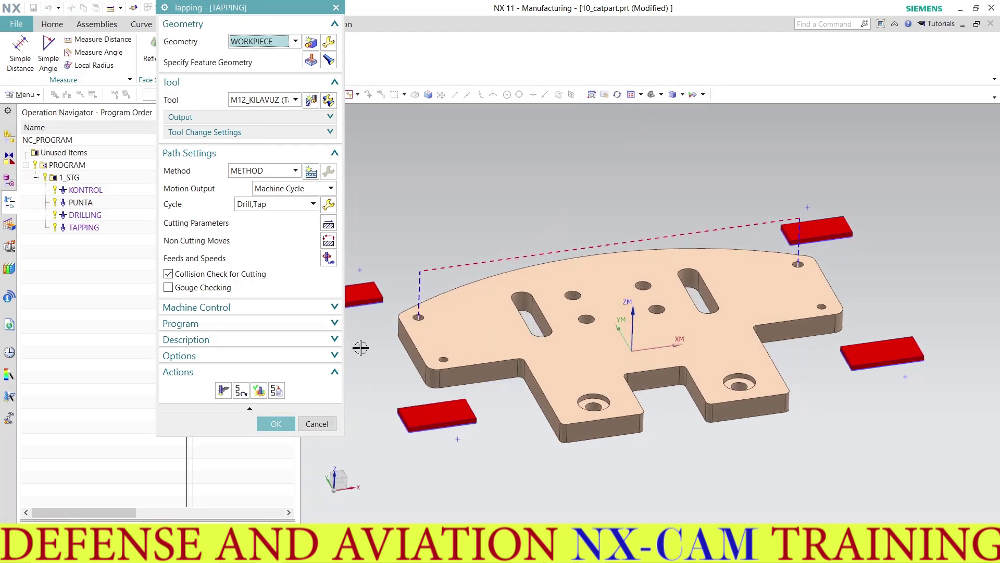
click(275, 423)
mouse_move(403, 281)
middle_down()
mouse_move(438, 349)
mouse_move(460, 299)
mouse_move(442, 353)
middle_up()
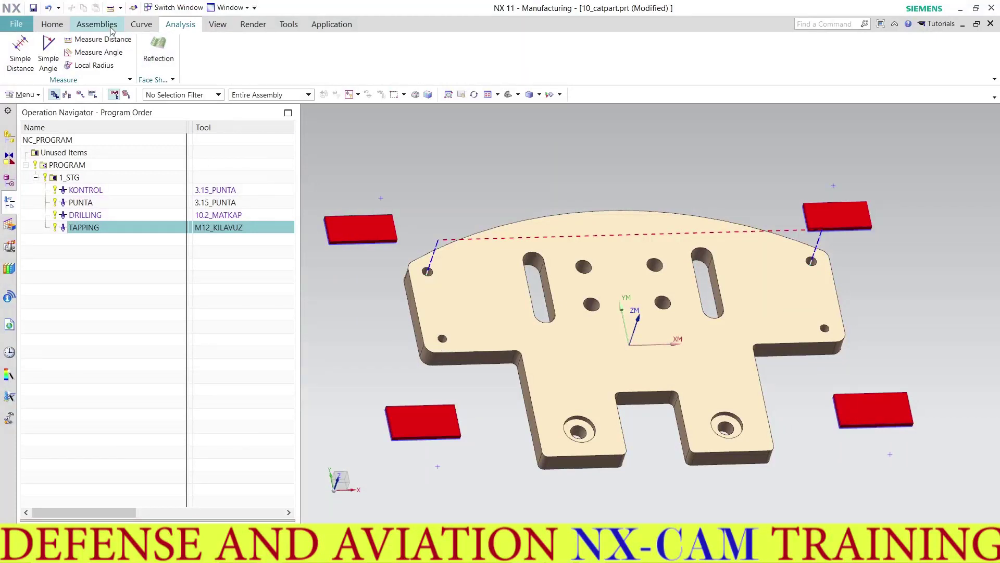
Measure the small hole's diameter as 8.376 mm.
click(104, 41)
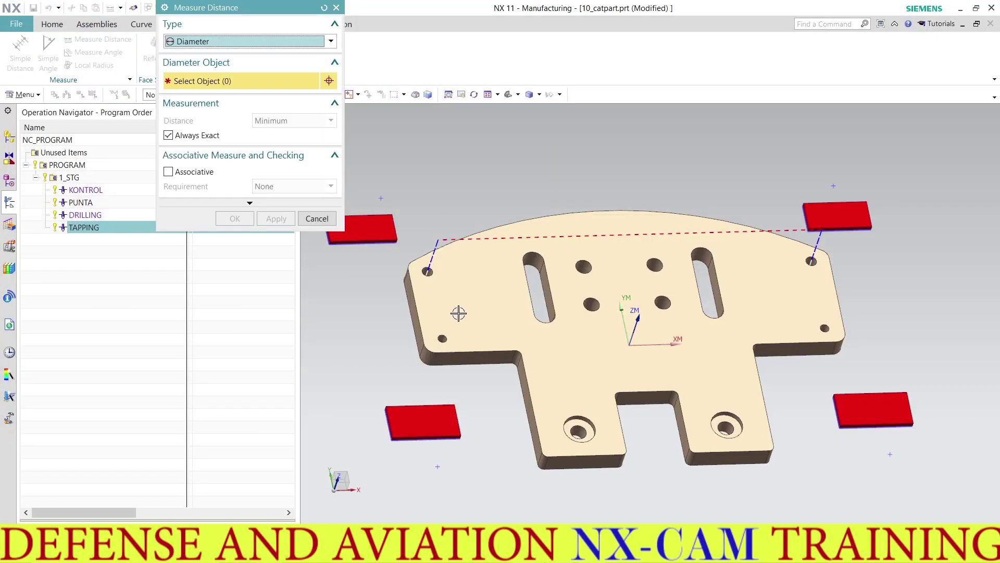
click(441, 337)
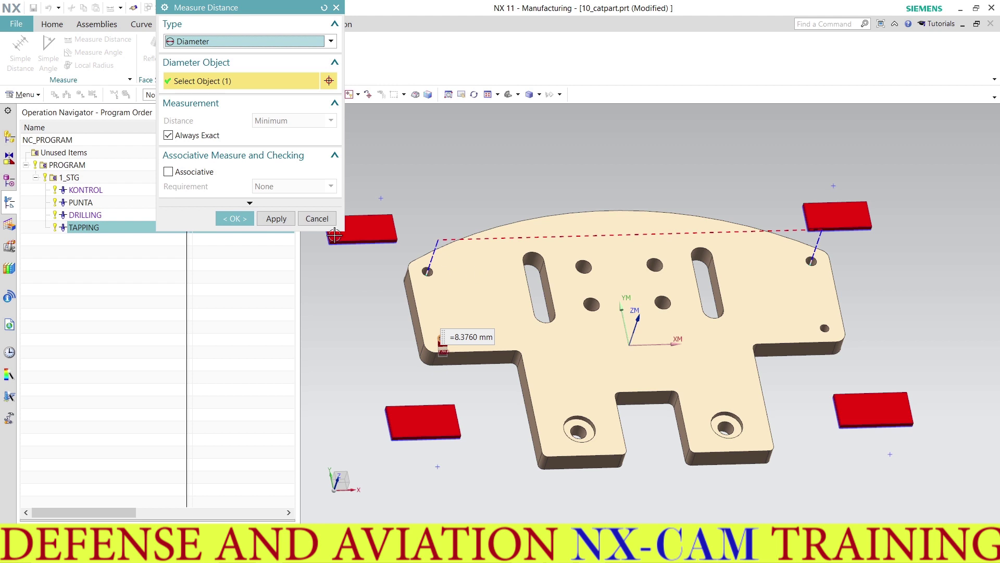
click(276, 218)
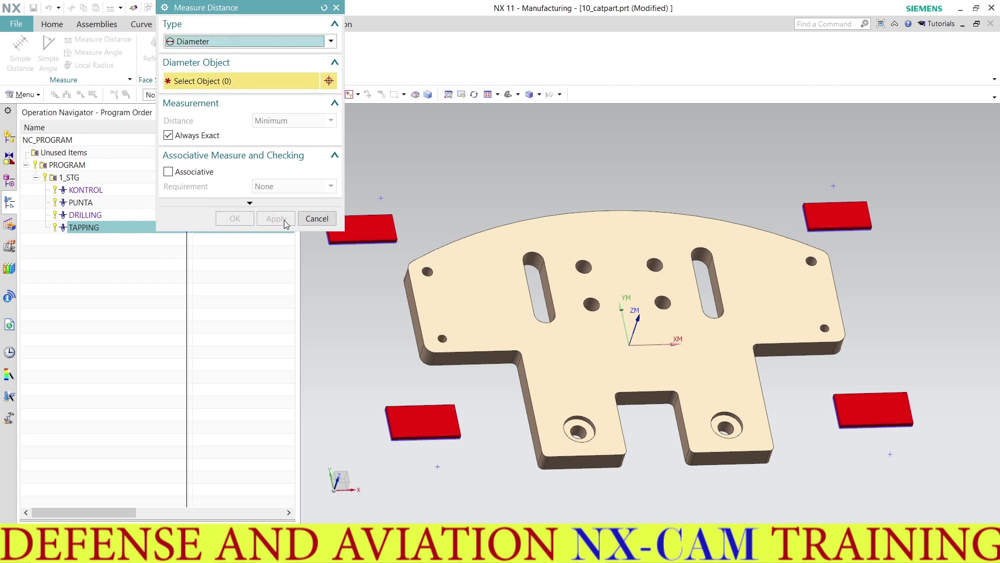
click(317, 219)
Insert a new Drilling operation DRILLING_1 after TAPPING.
right_click(168, 229)
mouse_move(192, 359)
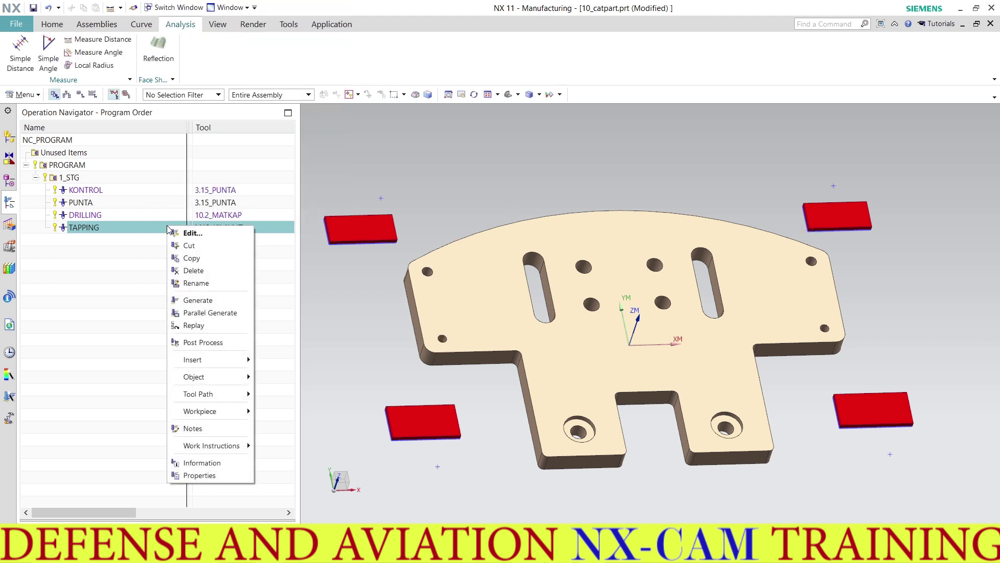
click(280, 361)
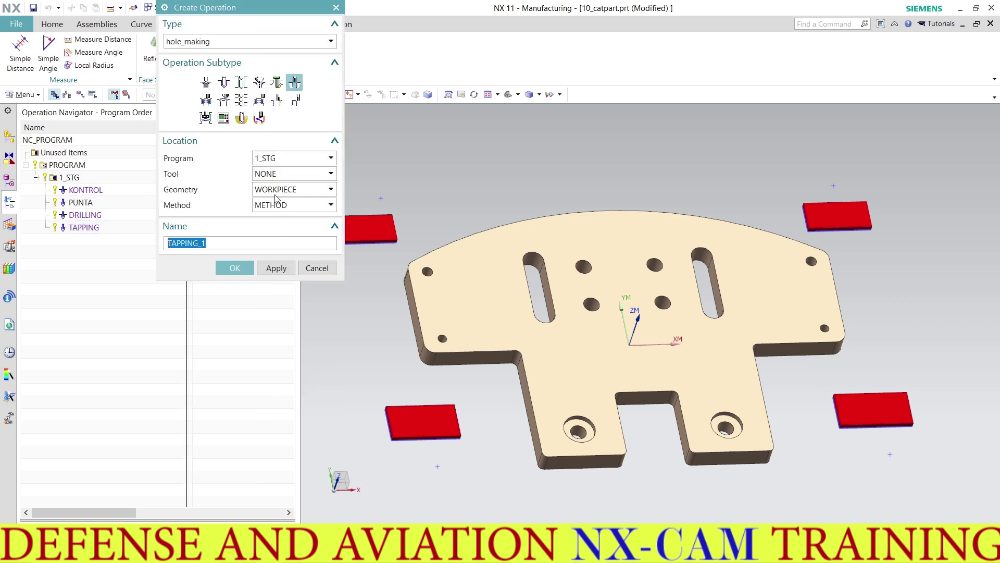
click(224, 81)
click(226, 271)
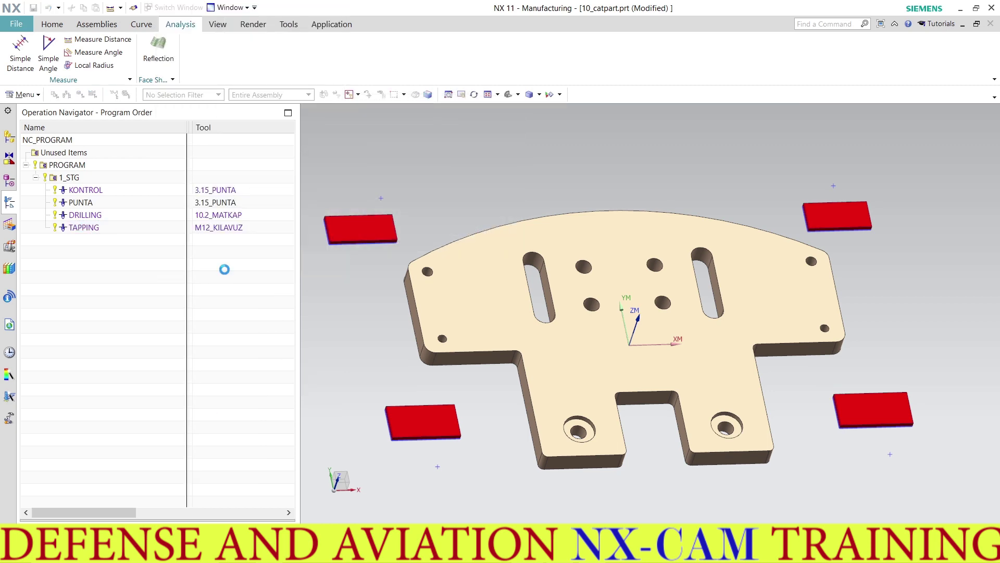
Select the left and right 8.376 mm holes as DRILLING_1's feature geometry.
click(311, 59)
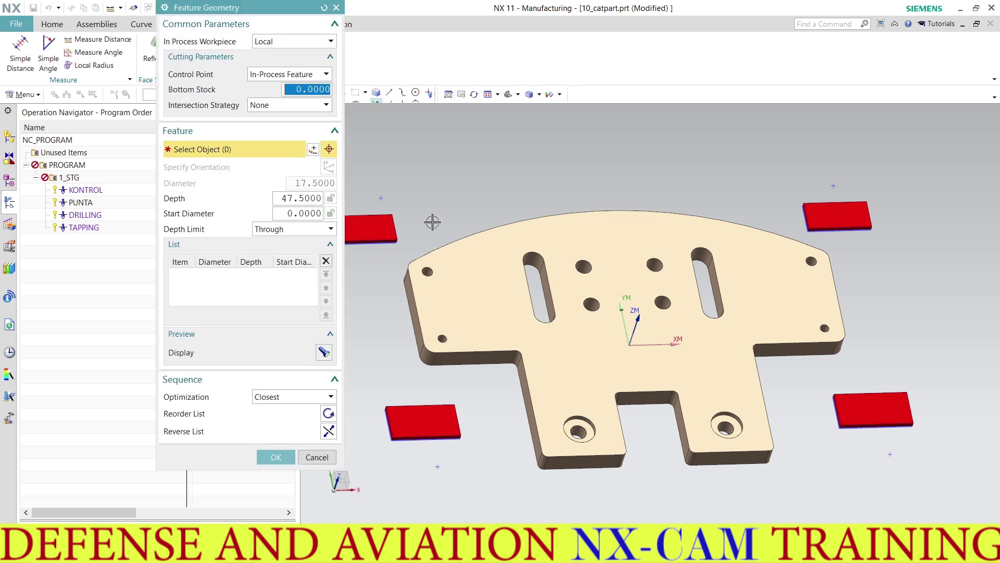
click(441, 338)
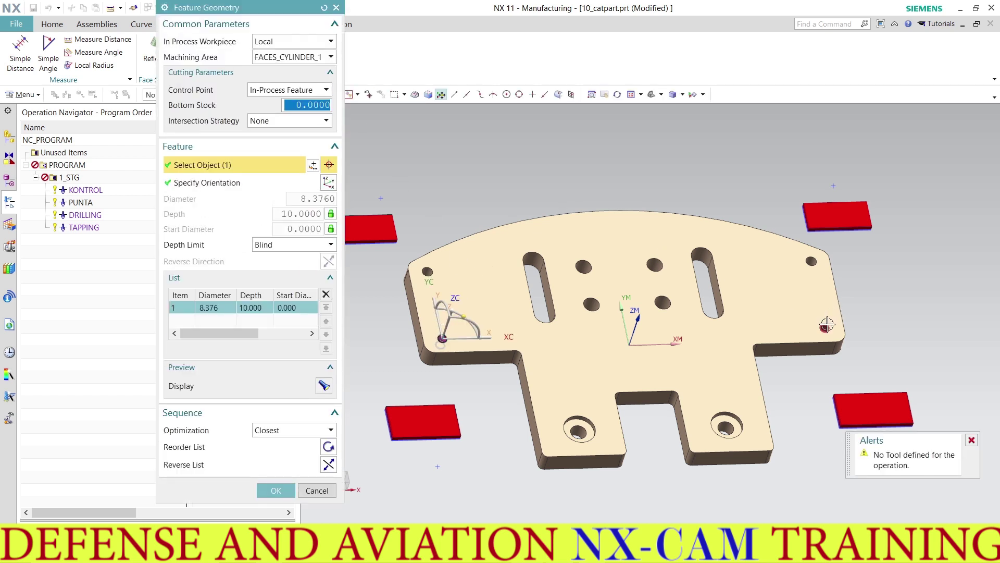
click(826, 325)
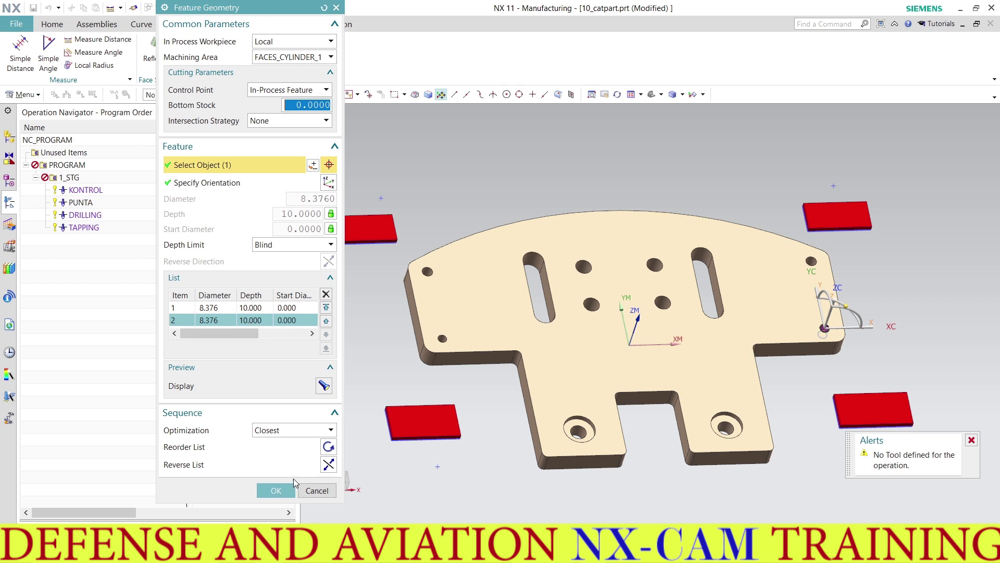
click(276, 490)
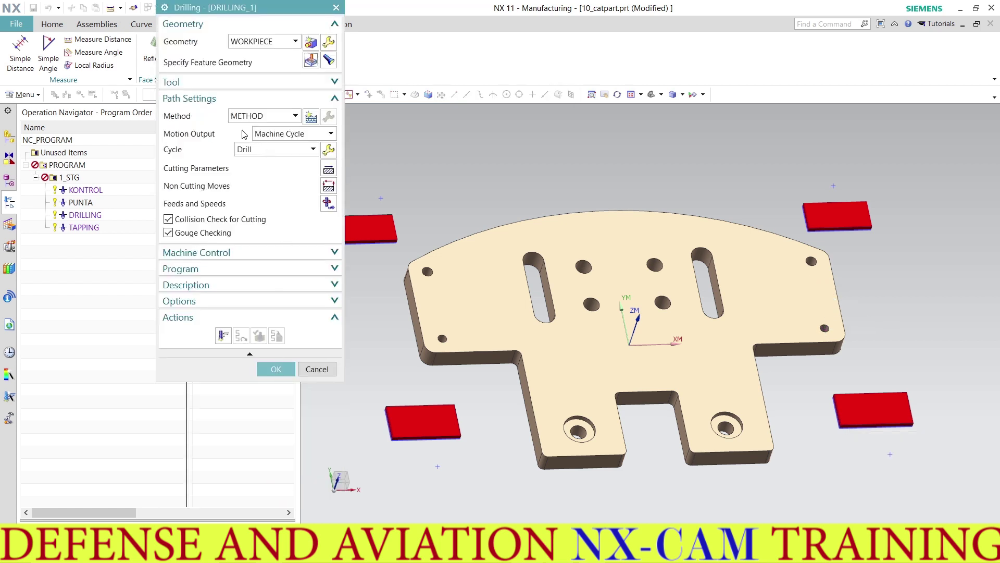
Create a STD_DRILL tool named 10_MATKAP for DRILLING_1.
click(229, 83)
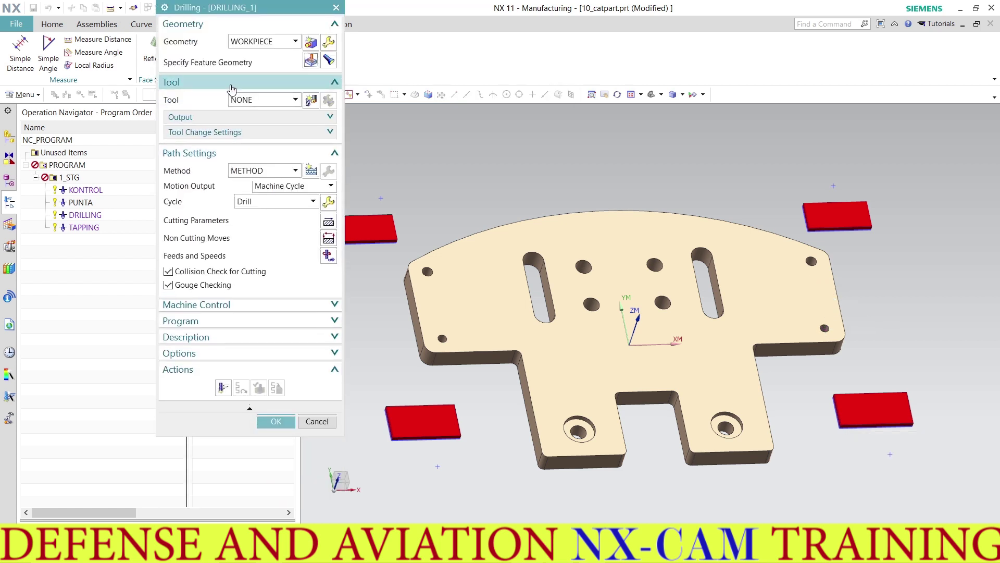
click(311, 100)
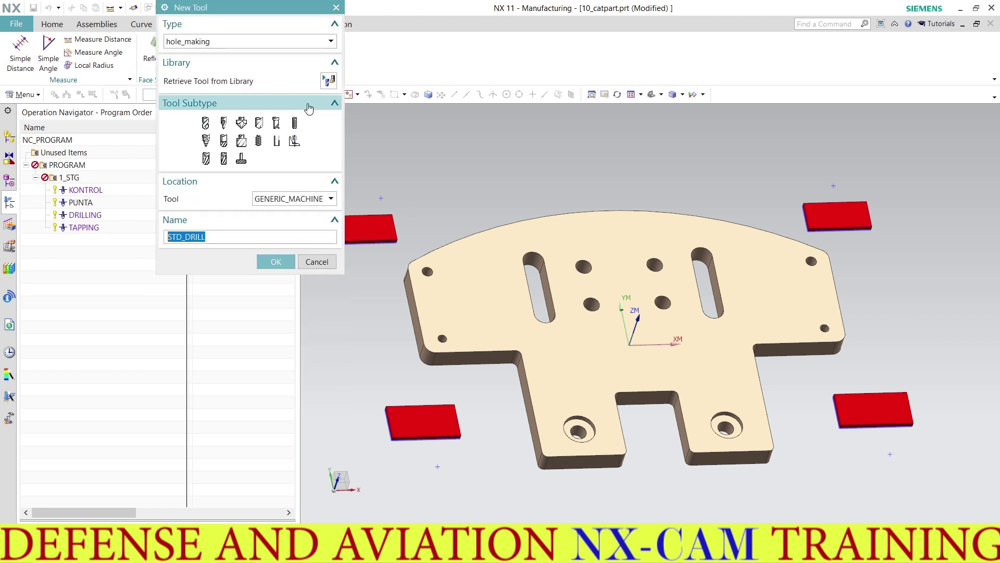
click(205, 123)
drag(218, 239, 142, 240)
text(10_MATKAP)
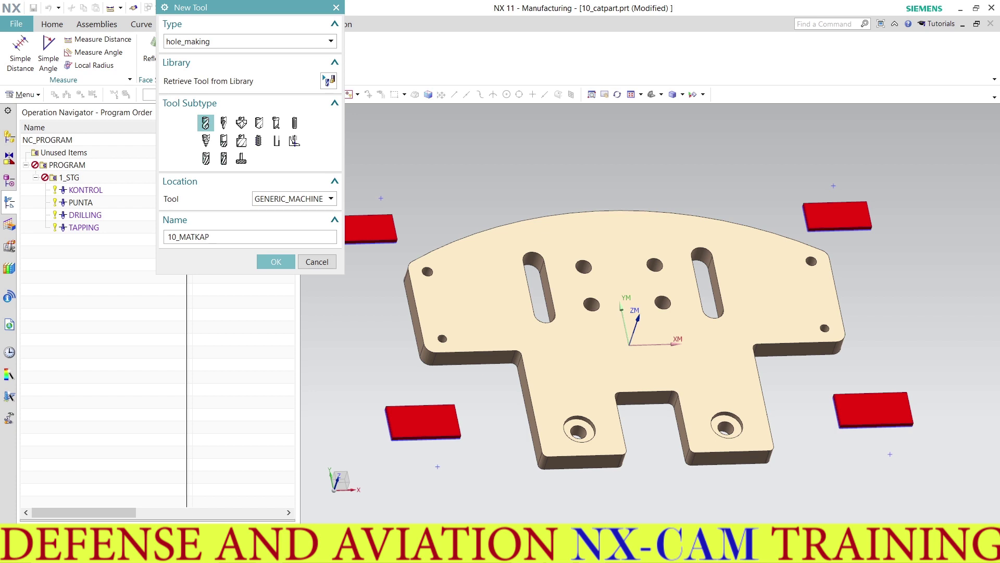
click(270, 260)
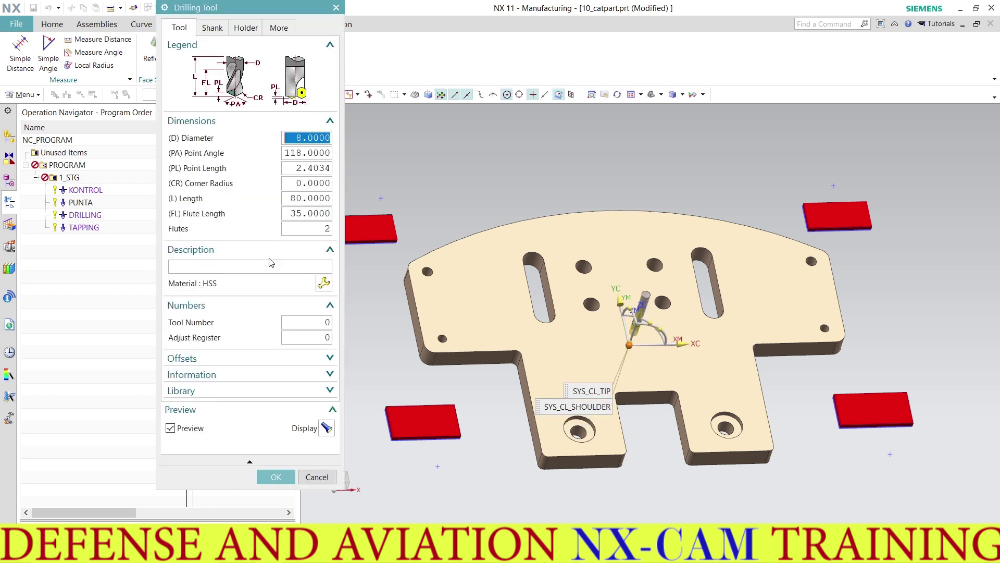
Set the 10_MATKAP drill diameter to 10.
text(10)
key(Return)
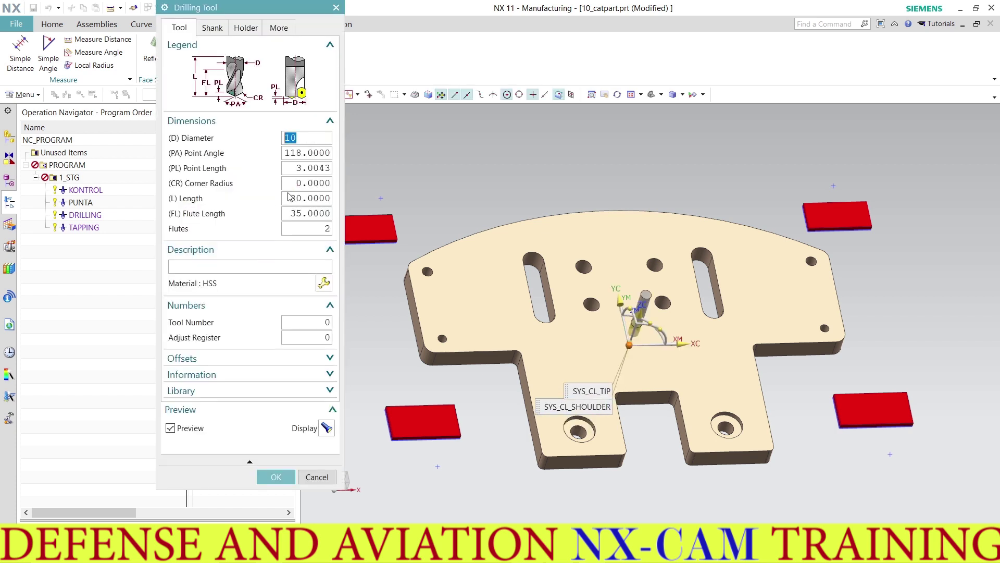
middle_drag(647, 212, 651, 218)
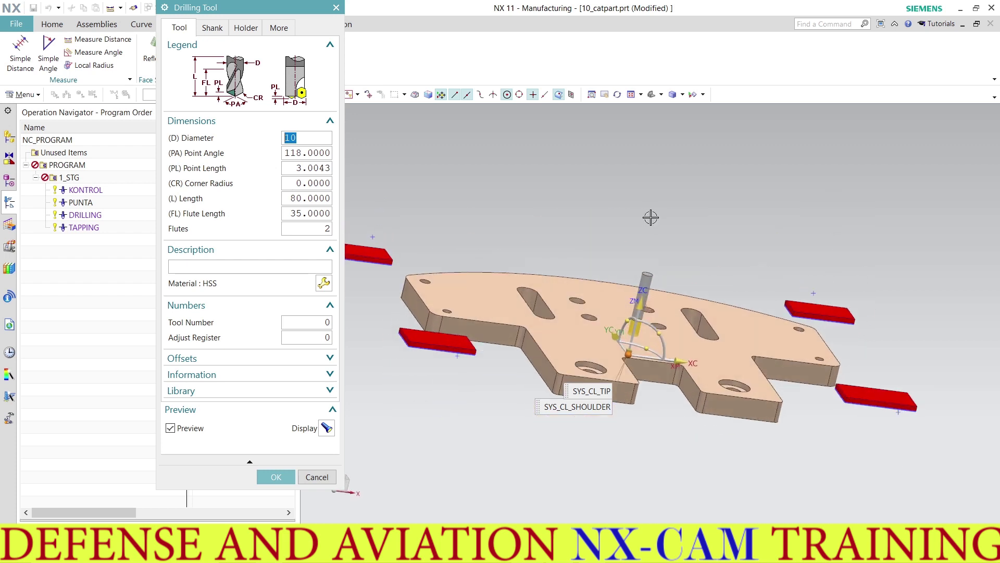
click(632, 359)
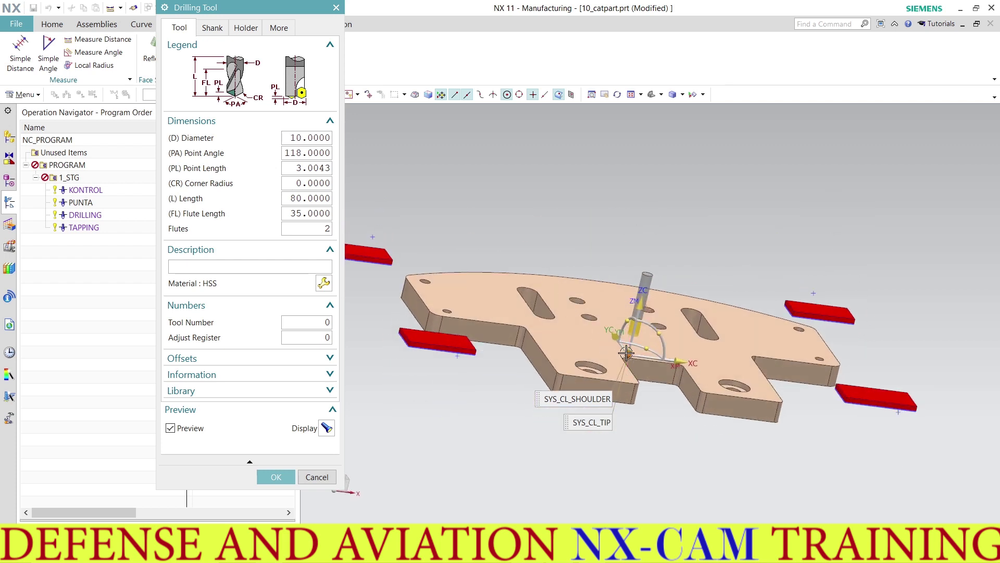
drag(552, 324, 450, 309)
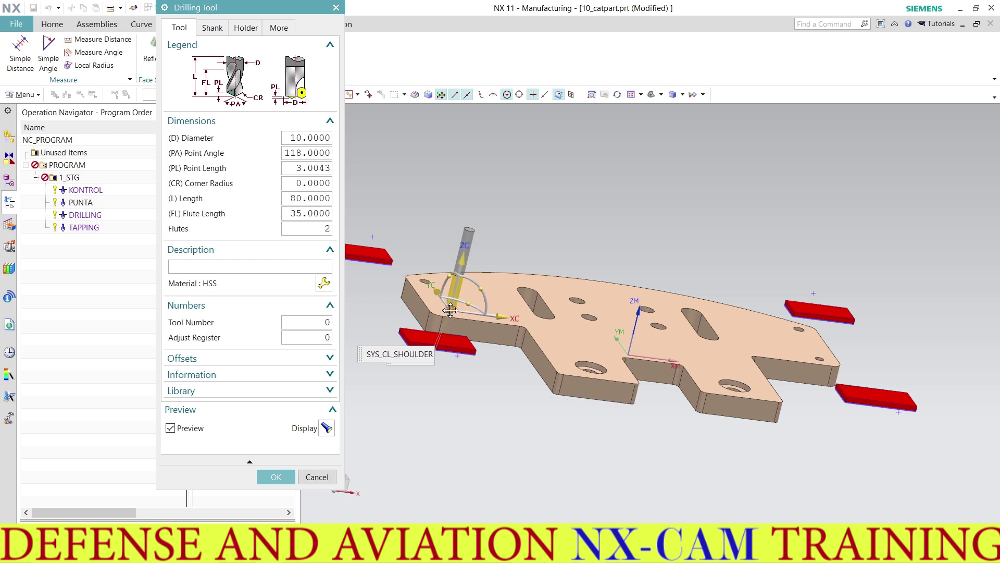
scroll(450, 310, up, 3)
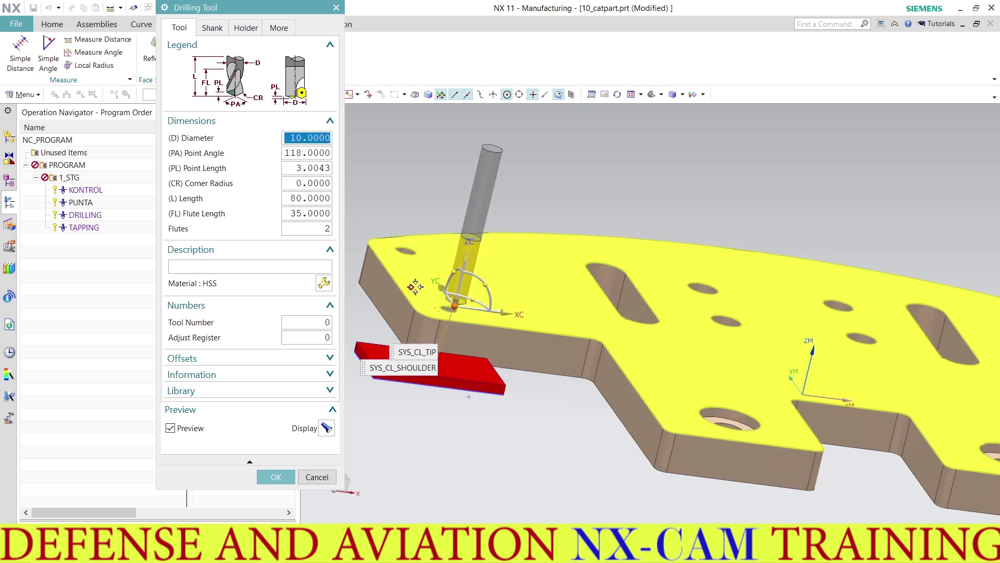
Set flute length 25, tool length 45, and tool number and adjust register 4.
click(306, 213)
text(25)
key(Return)
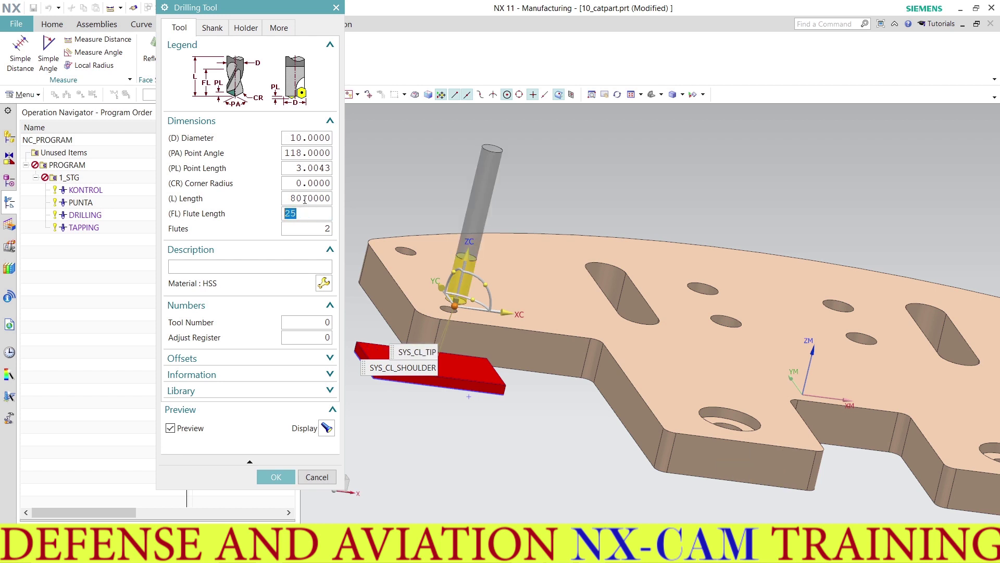
click(305, 198)
text(35)
key(Return)
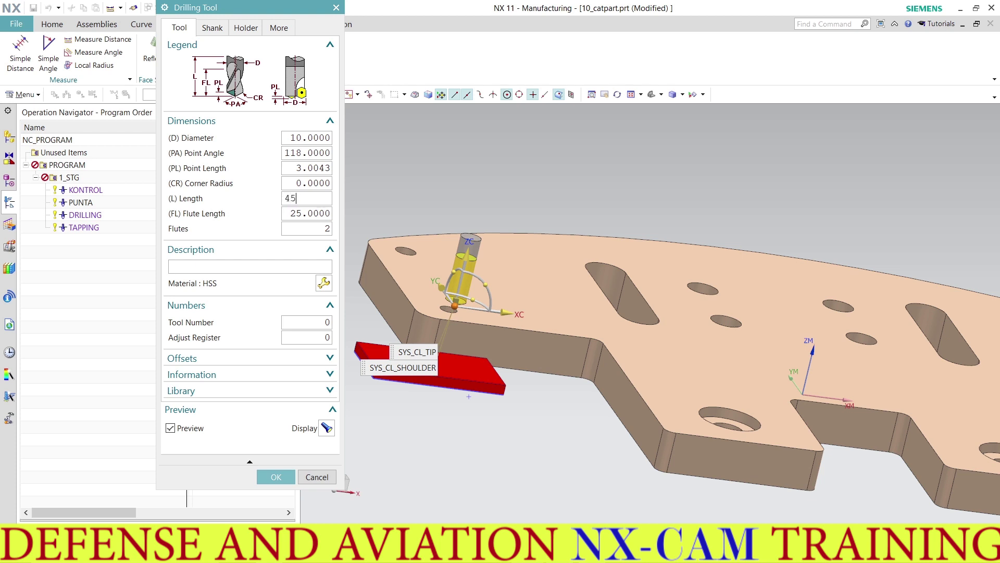
key(Return)
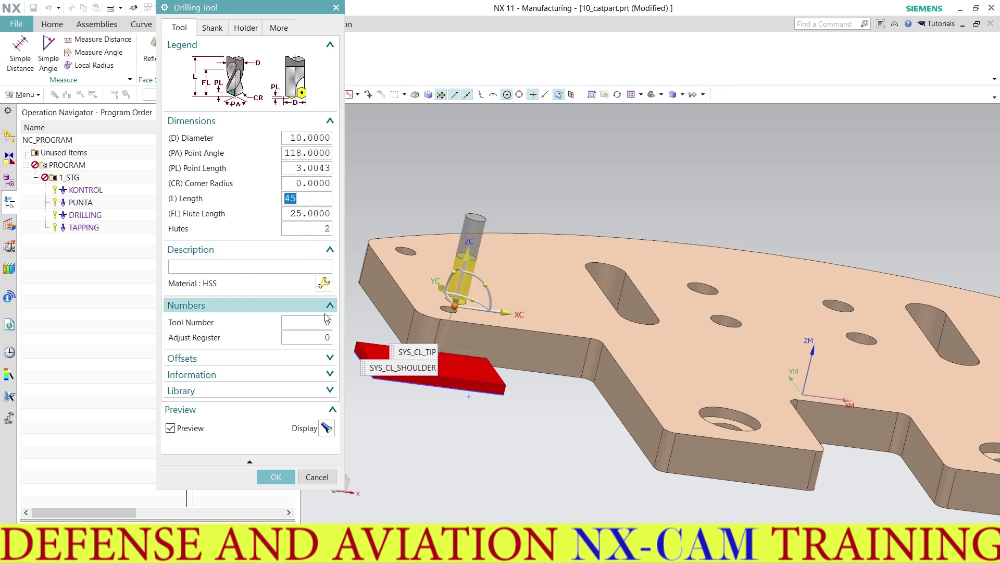
click(323, 322)
text(4)
key(Tab)
text(4)
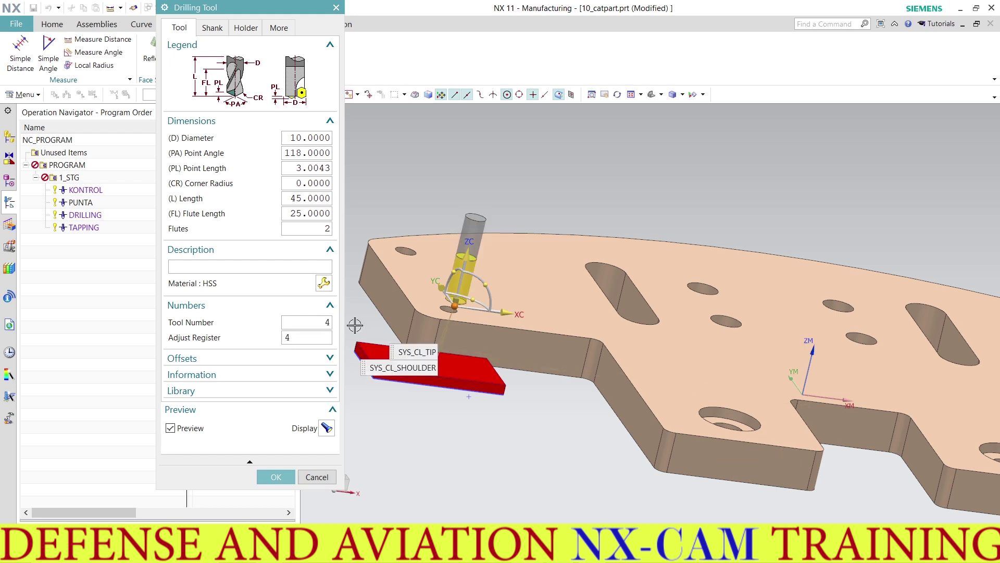
Define a shank with taper length 12, length 35, diameter 35, and accept the drill.
click(212, 27)
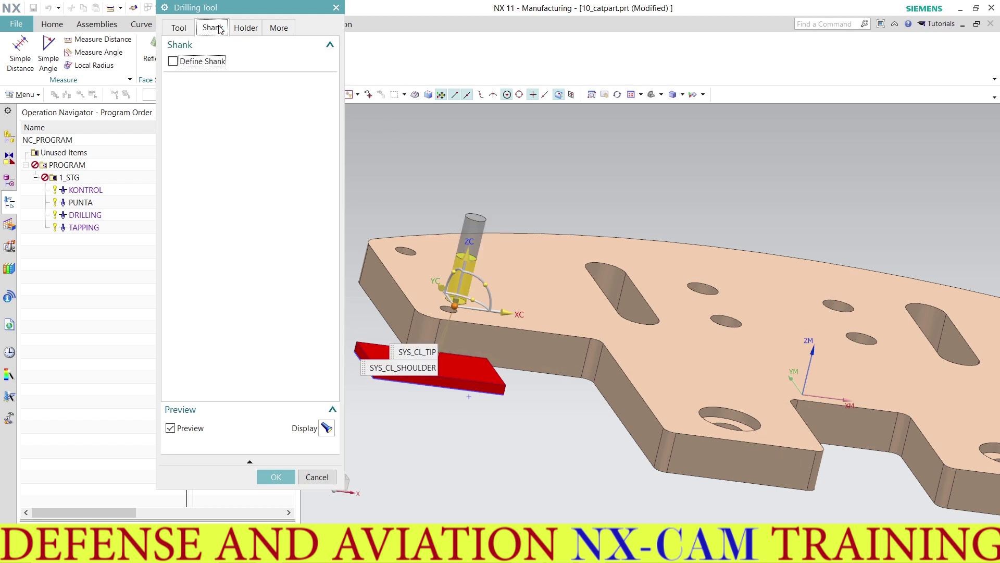
click(187, 62)
click(306, 204)
text(12)
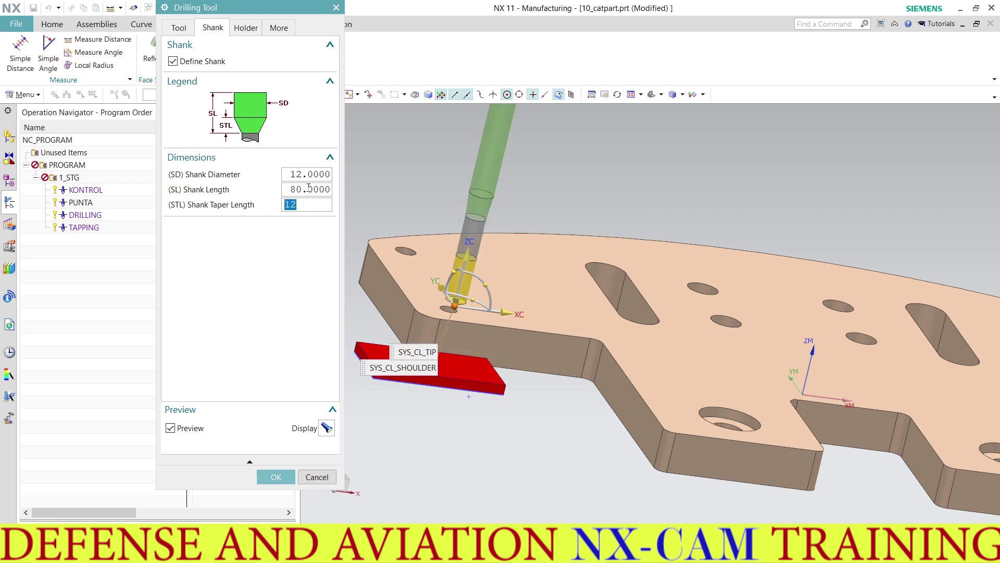
click(309, 189)
text(3)
text(5)
key(Return)
click(312, 173)
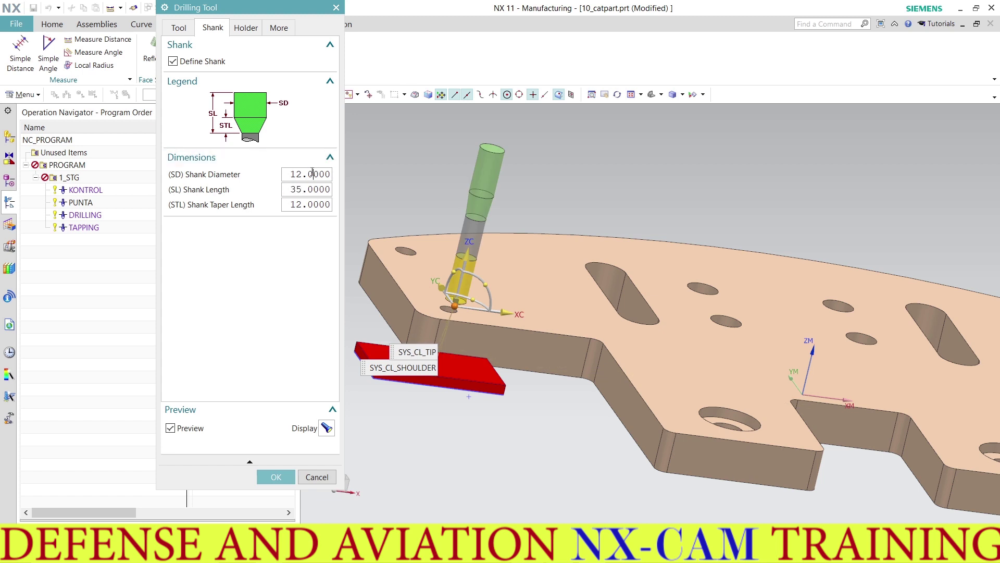
text(35)
key(Return)
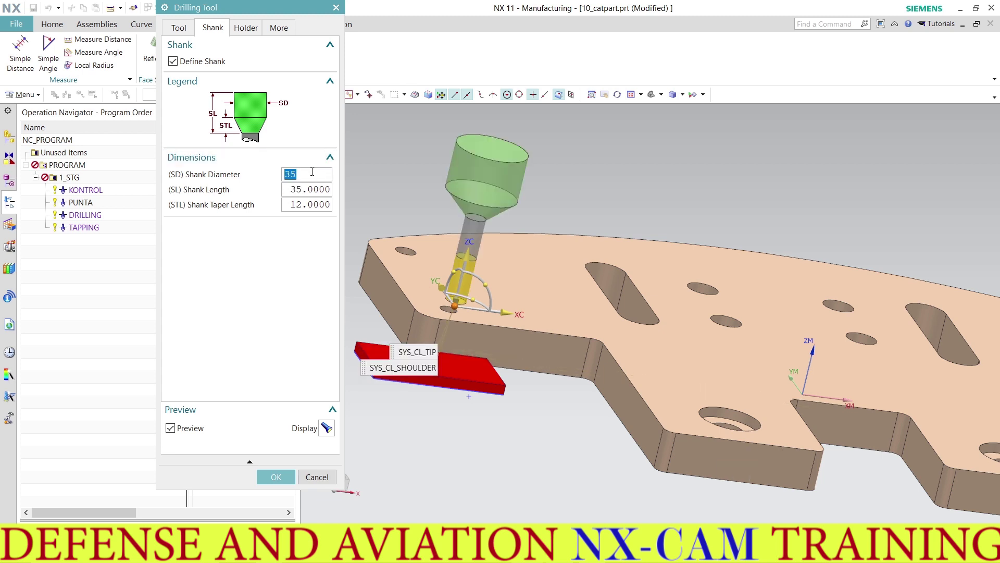
click(179, 27)
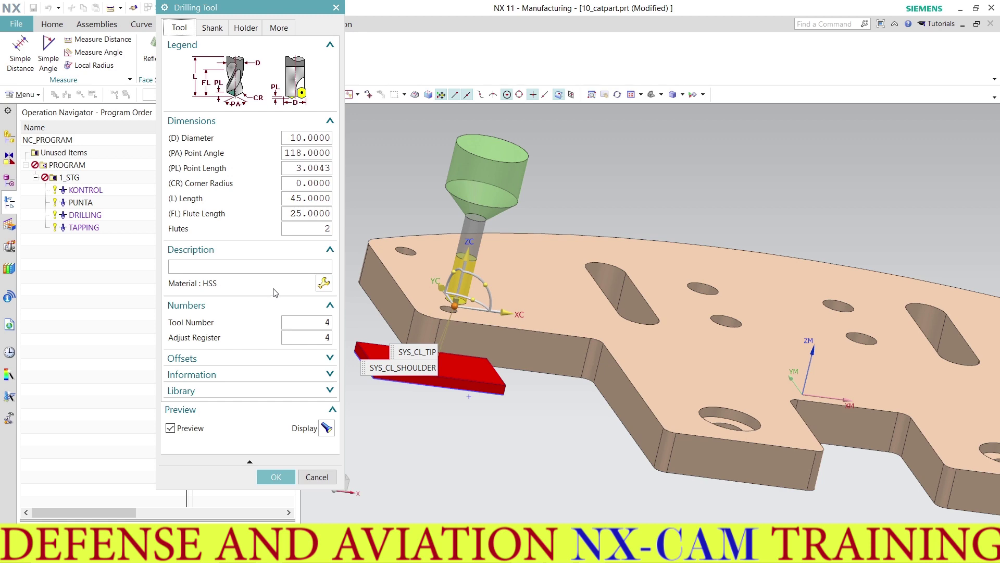
scroll(453, 276, down, 3)
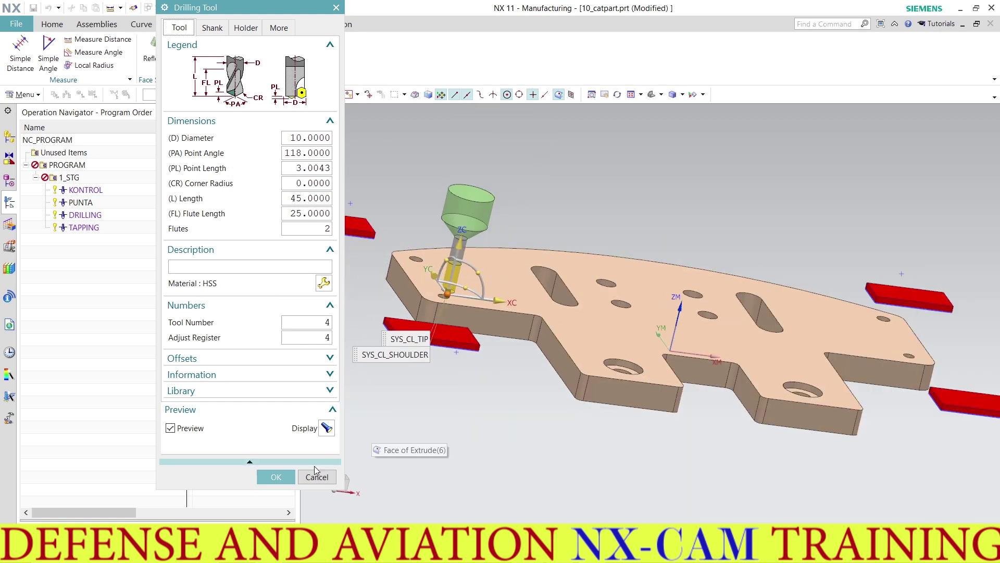
click(268, 477)
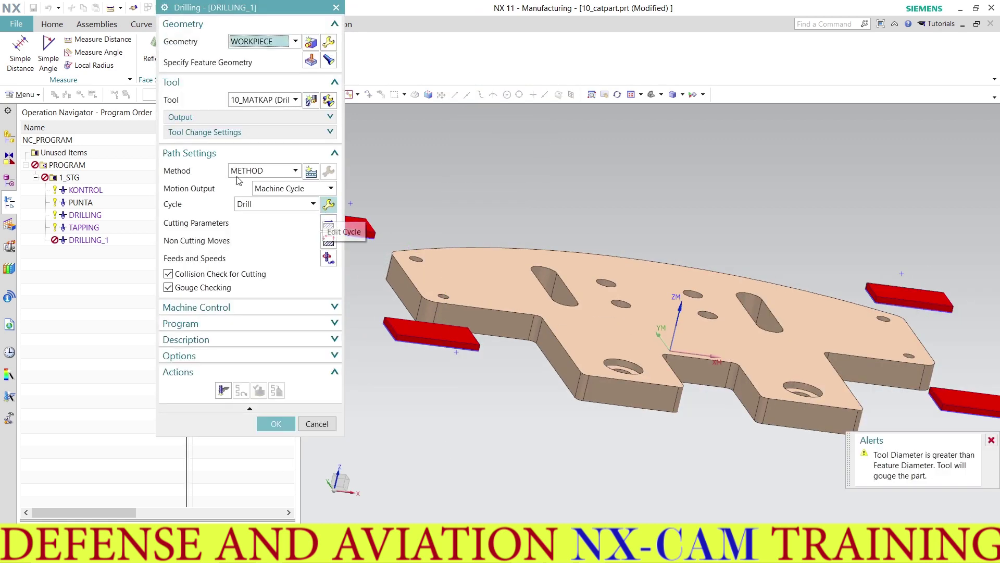
Set the DRILLING_1 cycle to Drill,Deep with a 2 mm maximum step distance.
click(276, 204)
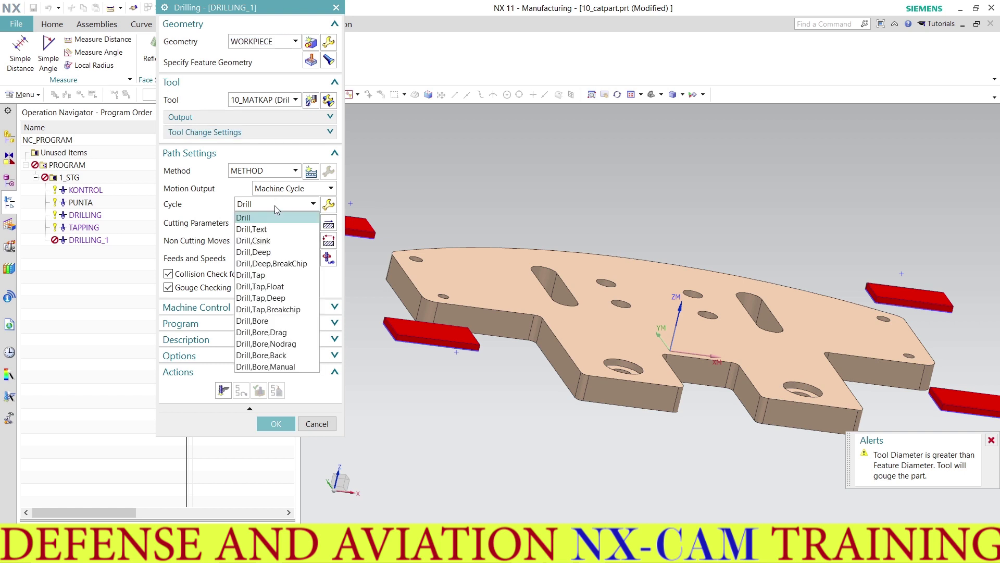
click(272, 253)
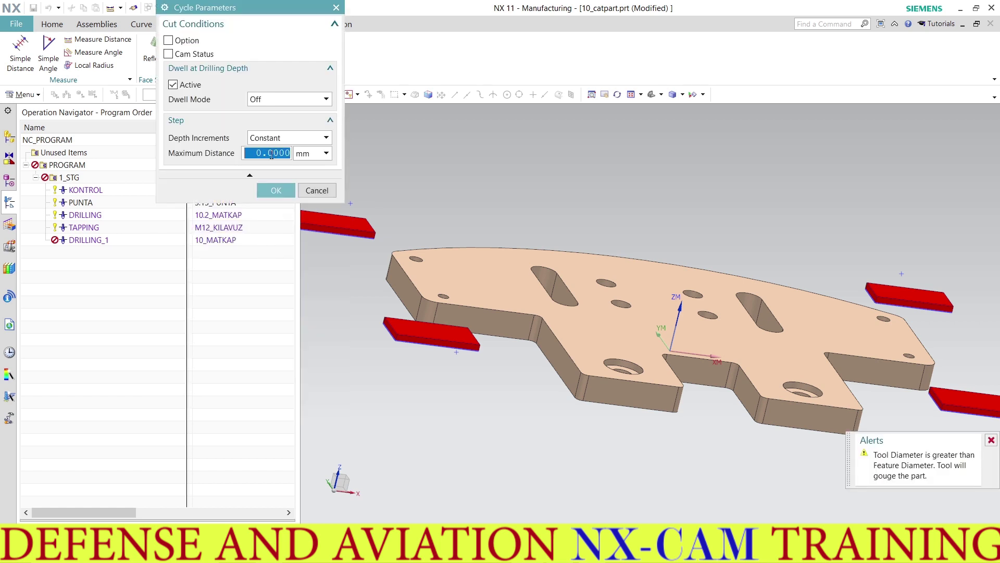
text(2)
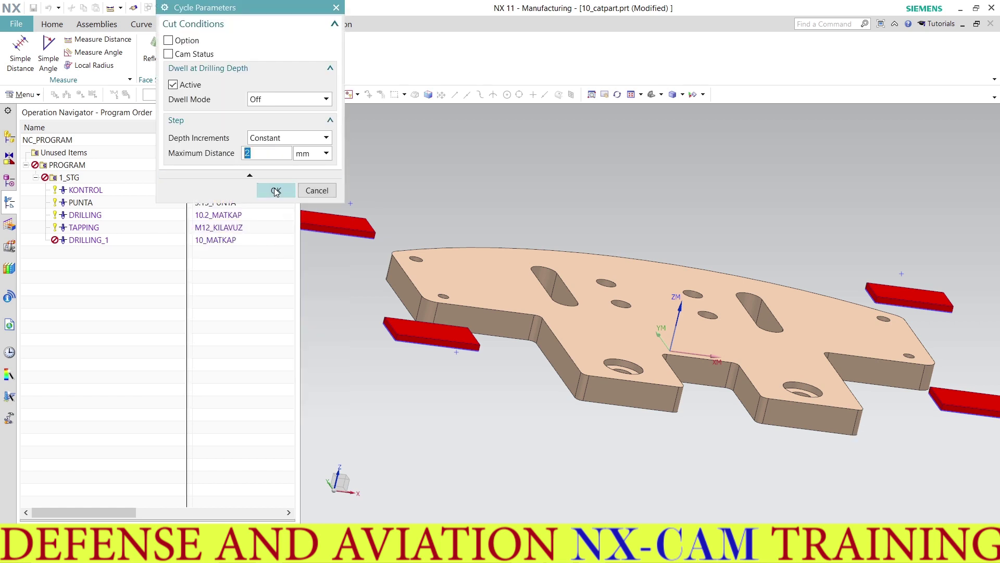
click(275, 190)
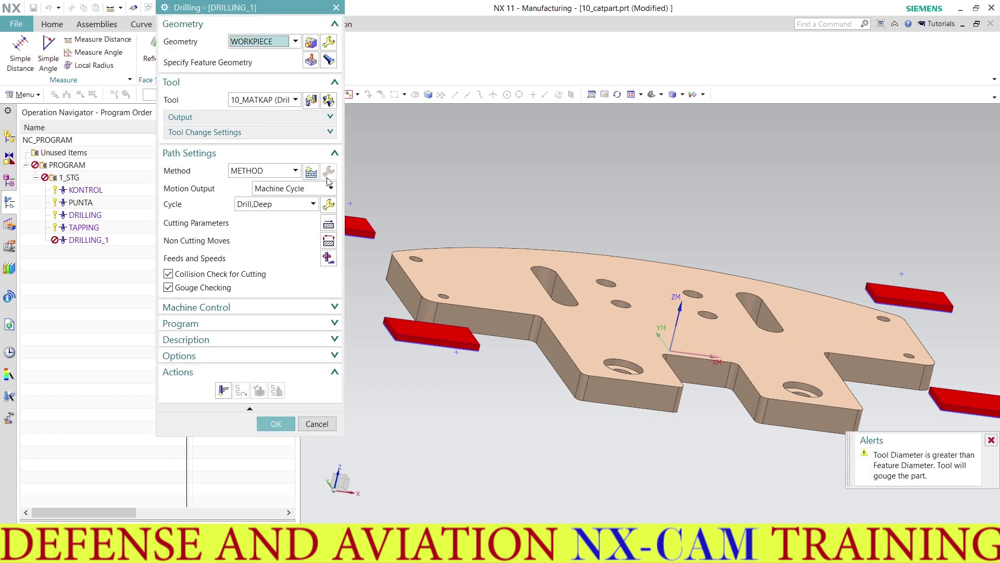
Set DRILLING_1 cutting parameters to top offset 2 and bottom offset 0.
middle_click(329, 223)
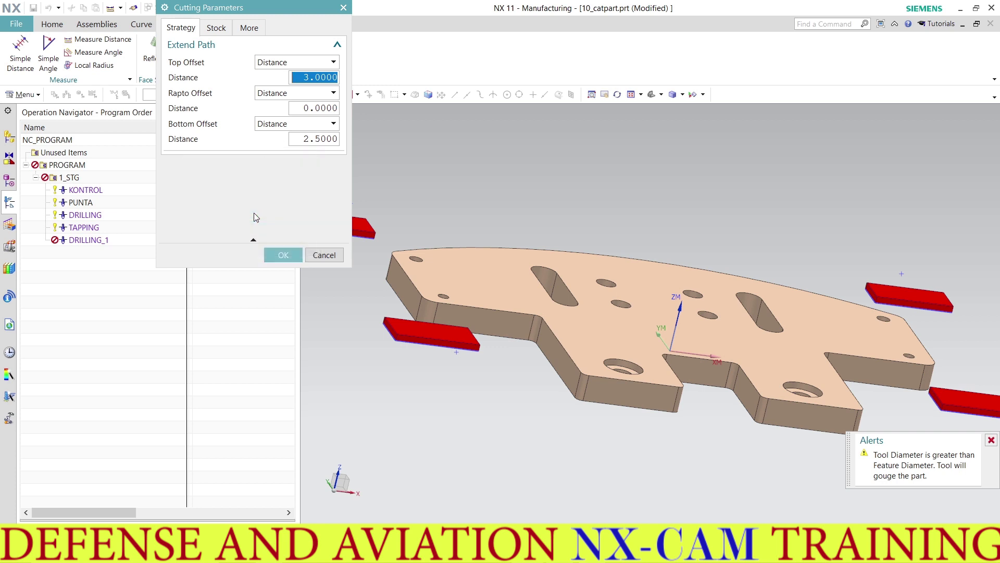
mouse_move(439, 269)
middle_down()
mouse_move(484, 230)
mouse_move(580, 212)
mouse_move(536, 267)
middle_up()
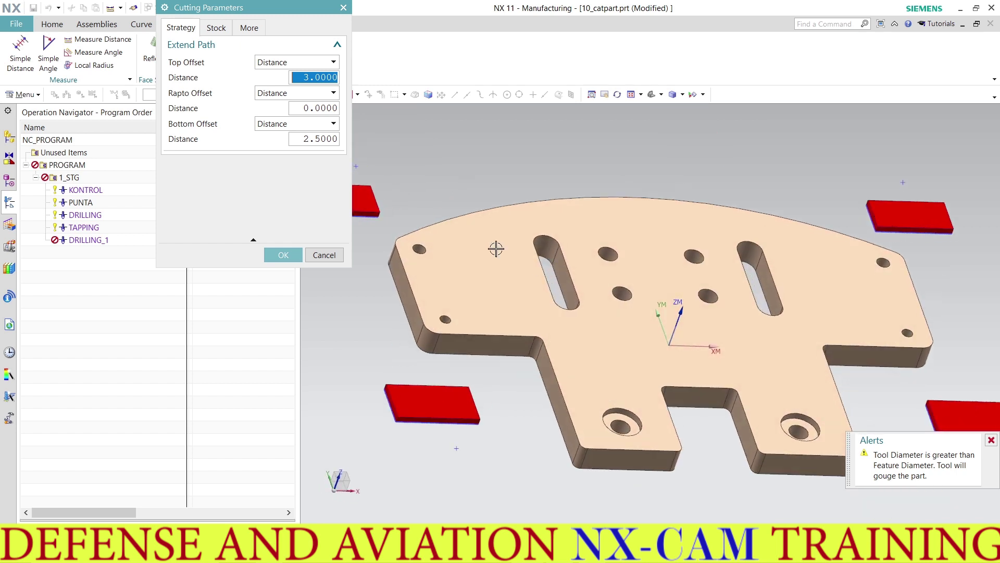
double_click(322, 137)
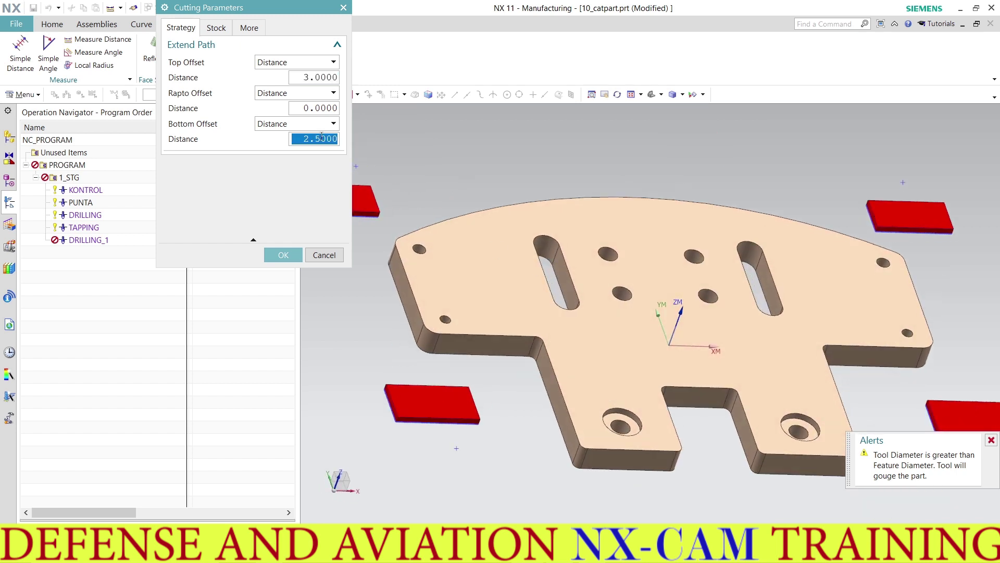
text(0)
double_click(322, 136)
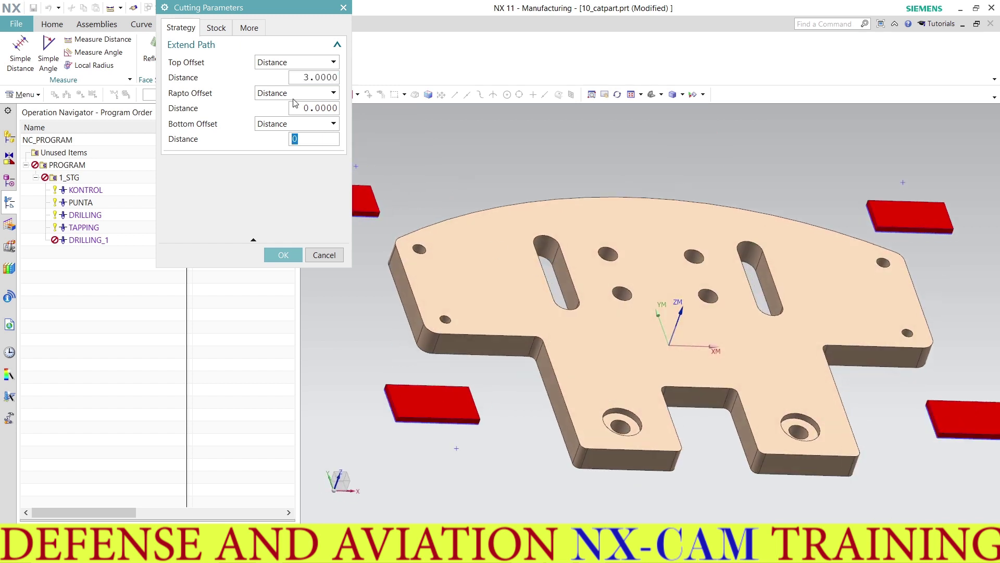
double_click(312, 78)
text(2)
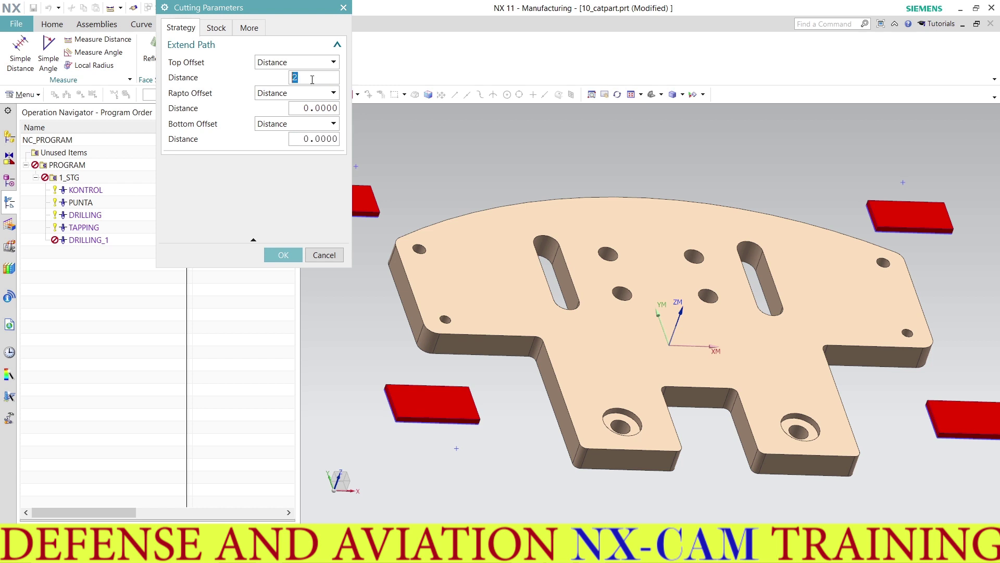
click(285, 255)
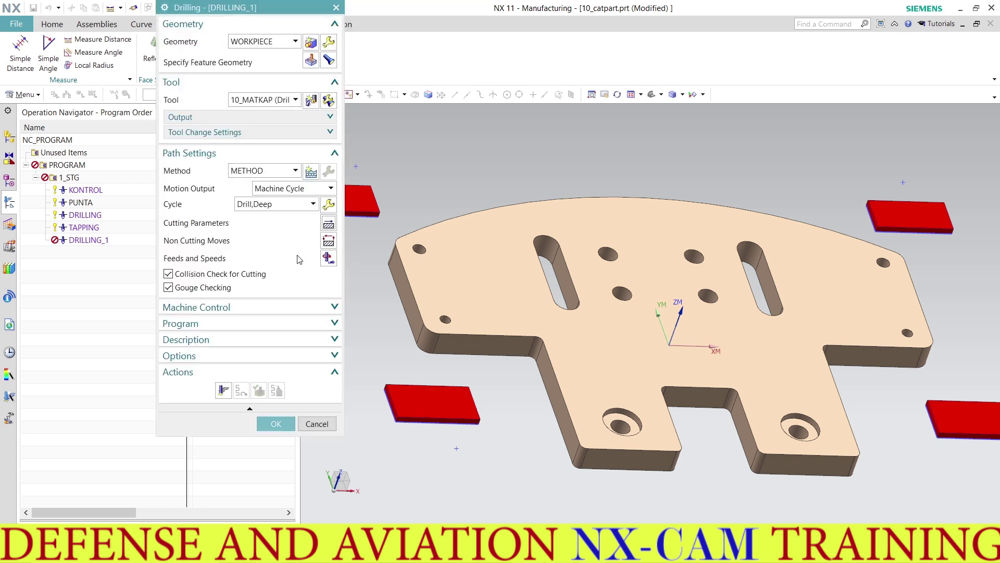
Give DRILLING_1 a 120 mmpm cut feed and 1800 rpm spindle speed, recalculated and accepted.
click(328, 258)
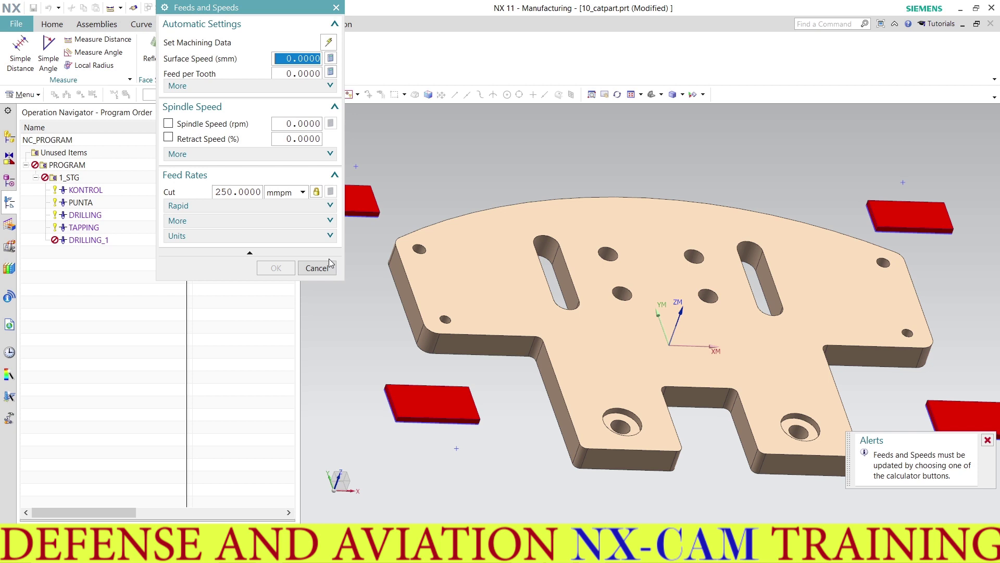
double_click(237, 191)
text(1)
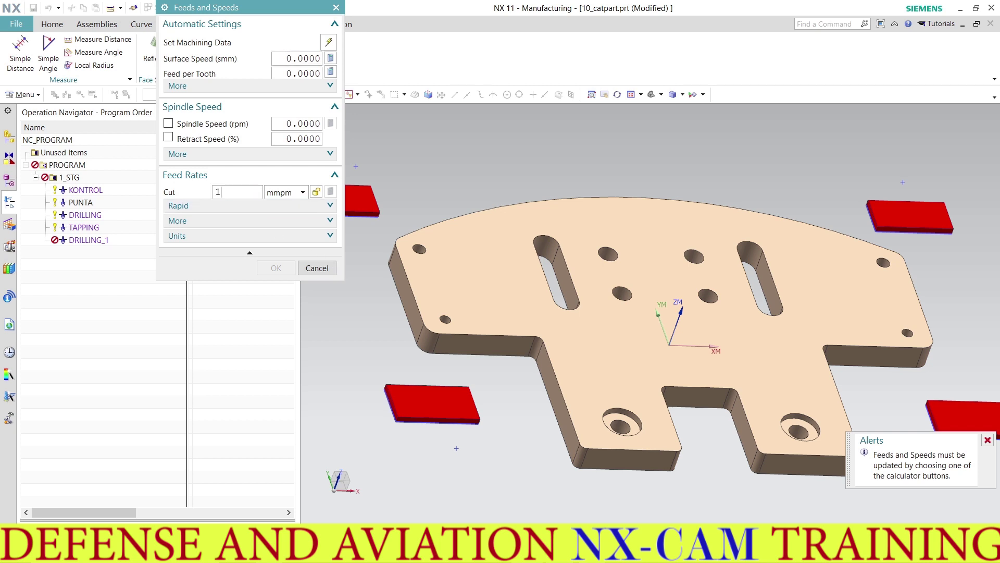
text(20)
key(Return)
click(309, 123)
text(1)
key(Return)
click(331, 123)
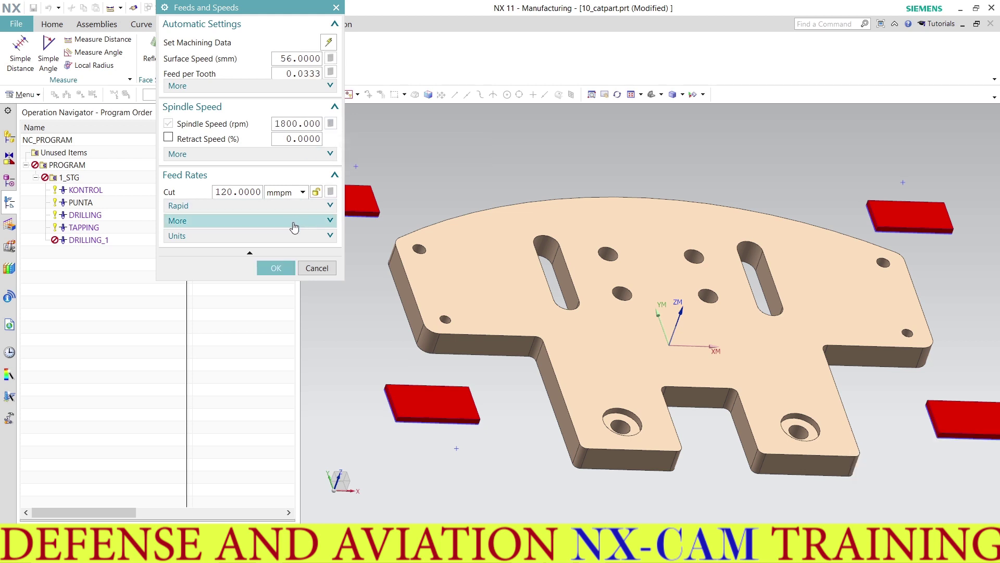
click(276, 268)
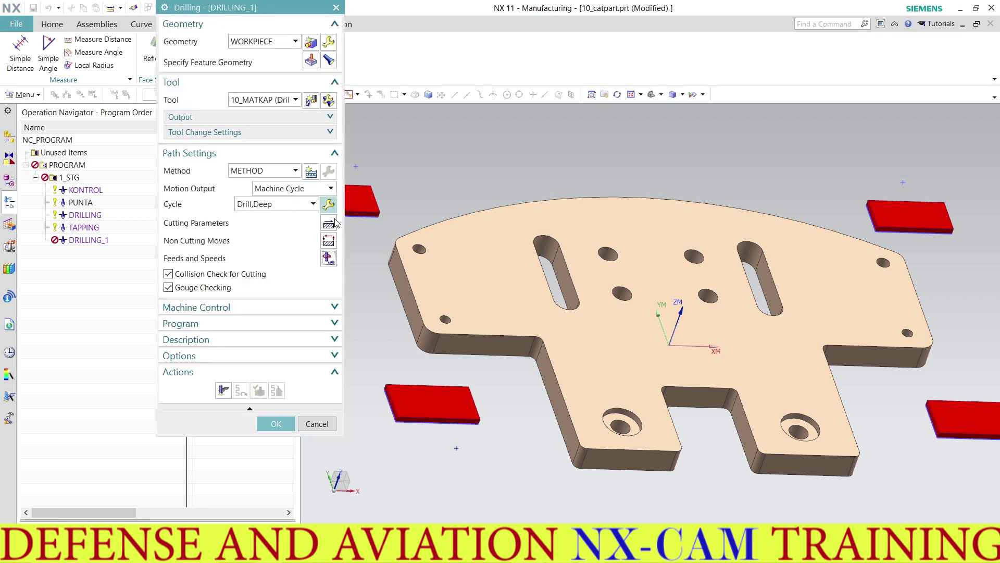
Generate the DRILLING_1 toolpath and inspect the holes in static wireframe.
click(223, 390)
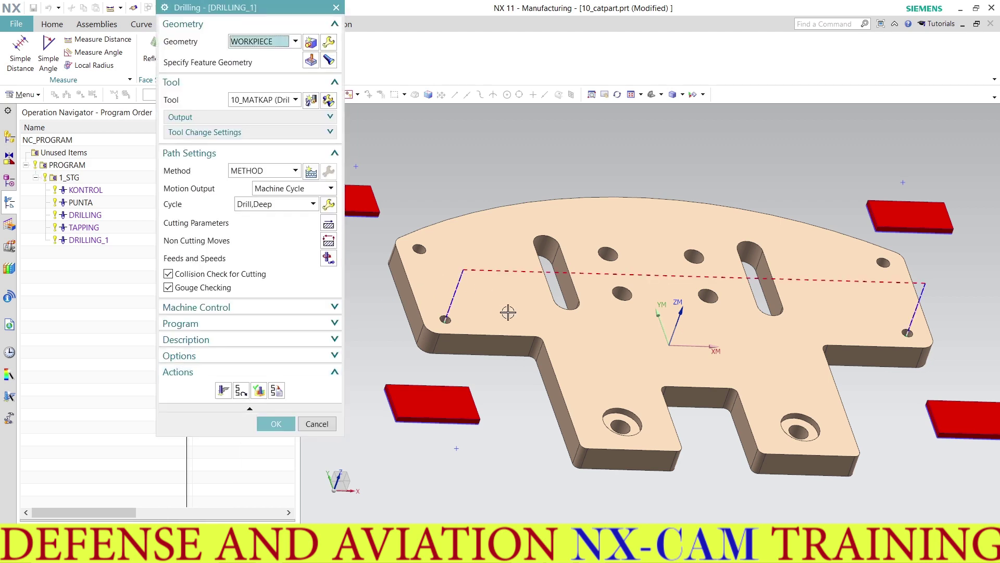
mouse_move(508, 310)
middle_down()
mouse_move(521, 281)
mouse_move(513, 297)
mouse_move(546, 330)
middle_up()
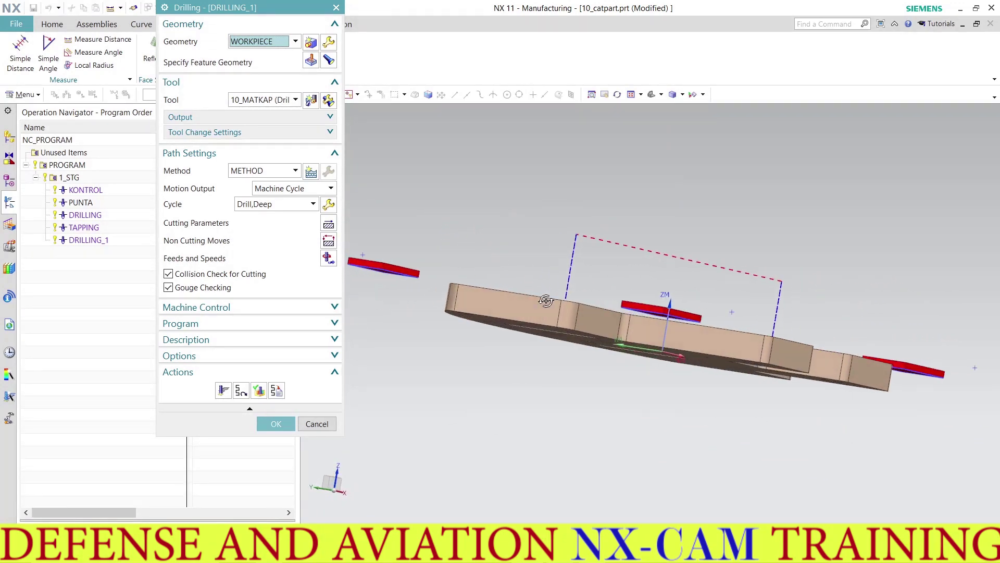
scroll(545, 331, up, 2)
scroll(546, 334, up, 2)
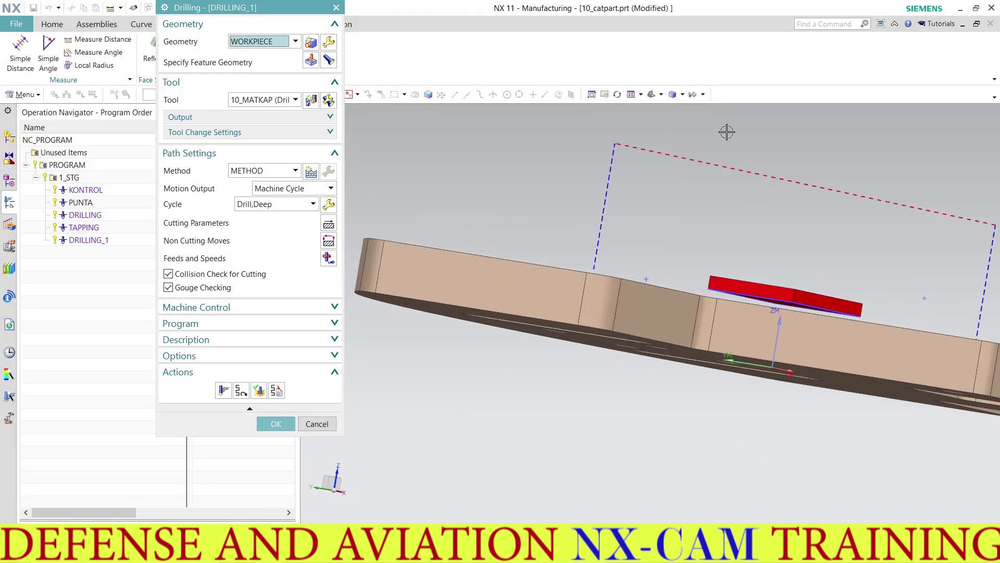
click(683, 94)
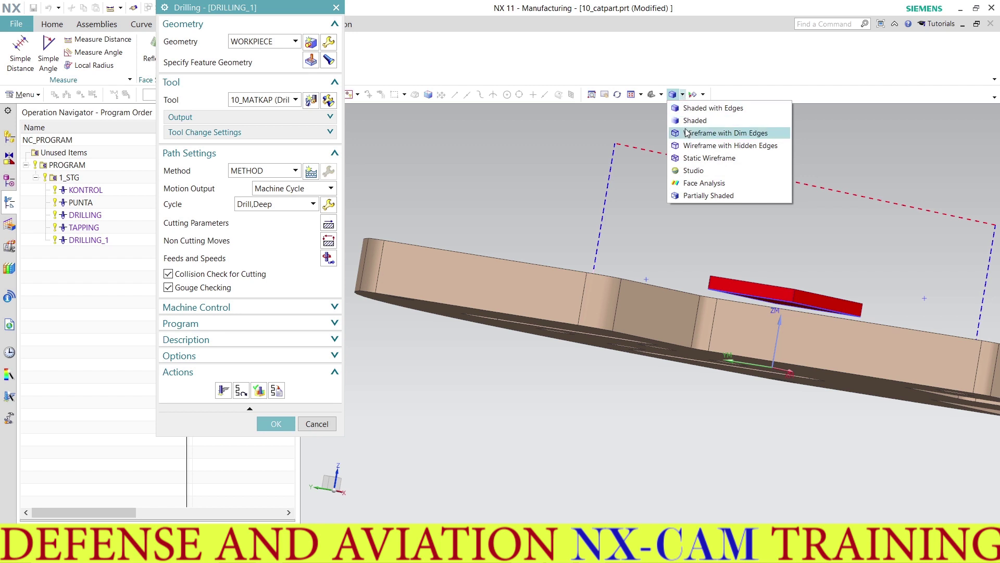
click(687, 132)
middle_drag(609, 298, 557, 310)
scroll(532, 294, up, 2)
middle_drag(571, 269, 576, 270)
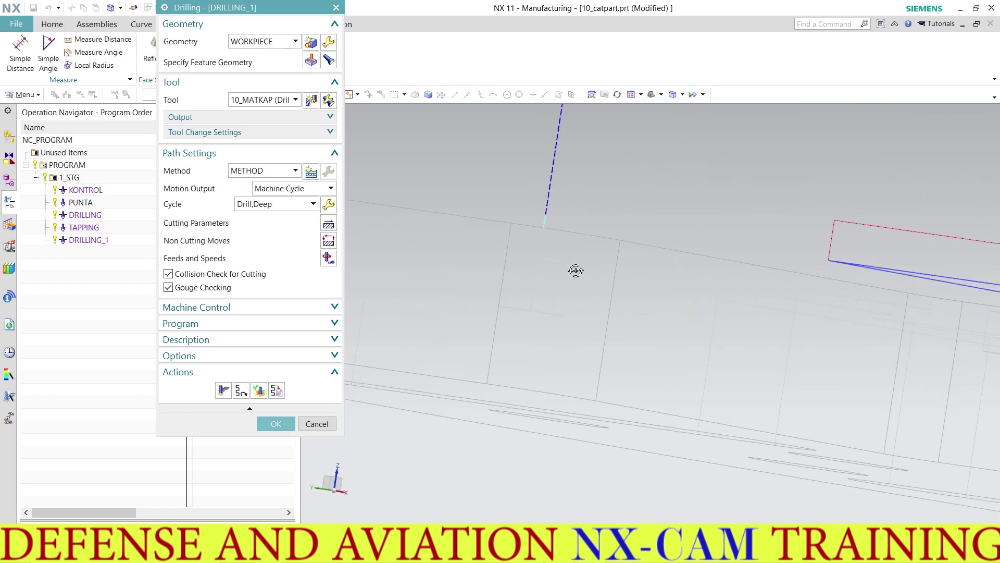
click(682, 94)
click(687, 161)
mouse_move(555, 290)
middle_down()
mouse_move(556, 276)
mouse_move(558, 287)
middle_up()
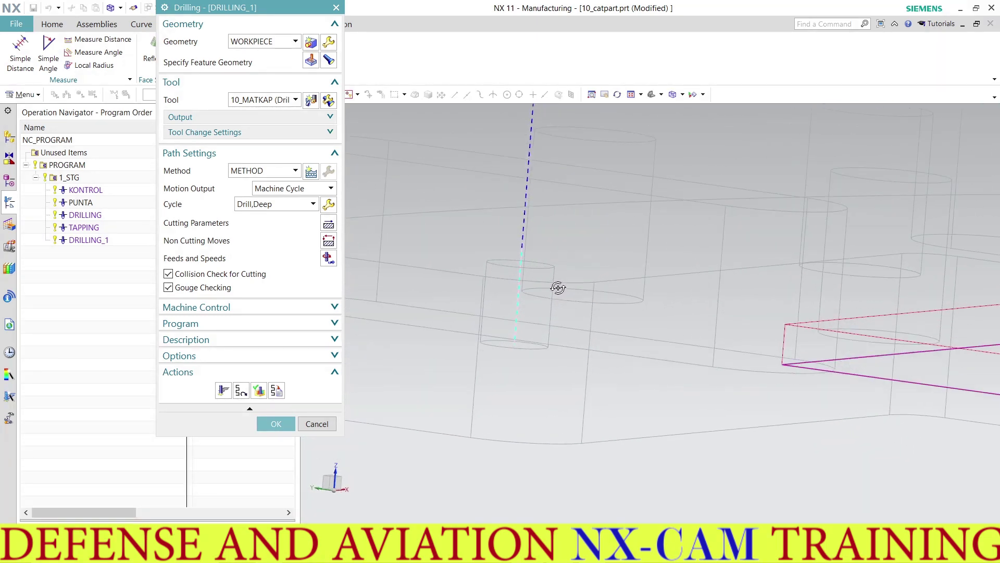
Accept DRILLING_1, restore shaded display, and insert a new operation after it.
click(273, 423)
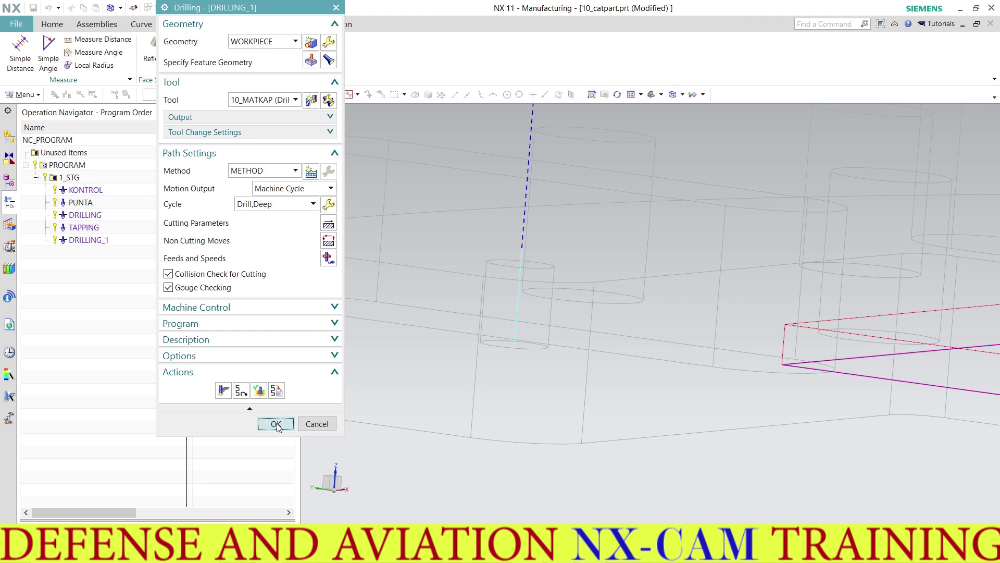
click(539, 94)
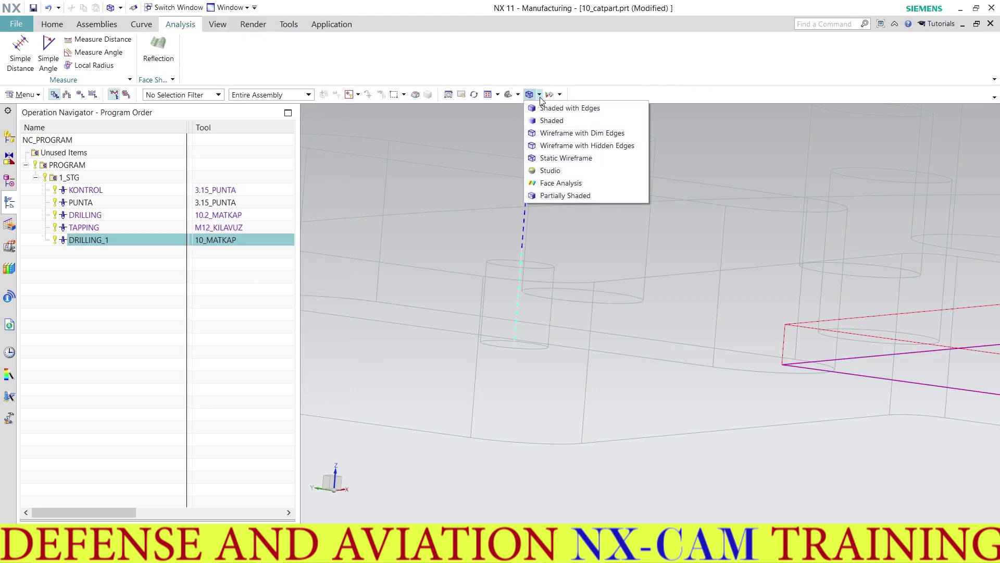
scroll(555, 224, down, 5)
middle_drag(557, 232, 523, 261)
scroll(523, 262, up, 3)
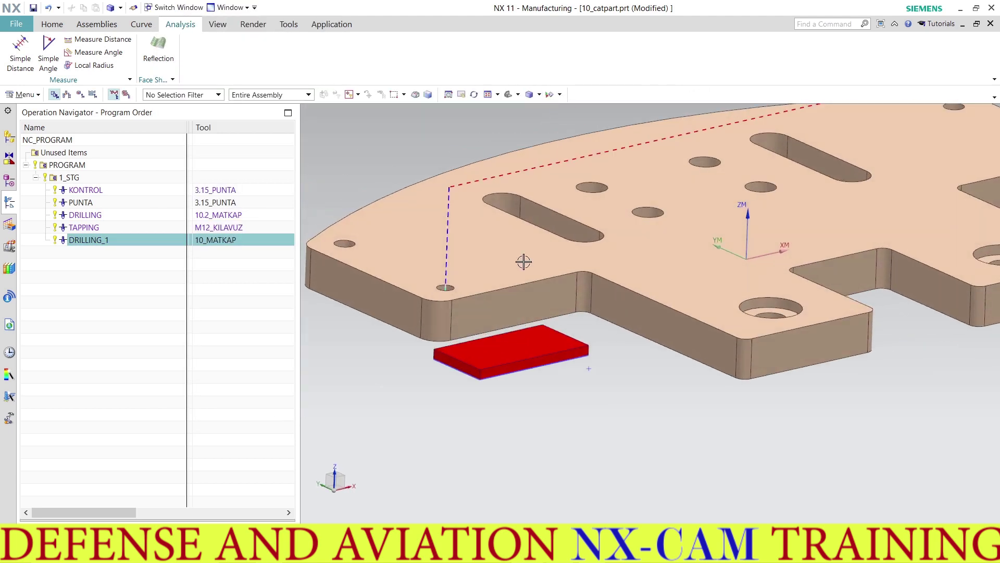
right_click(170, 240)
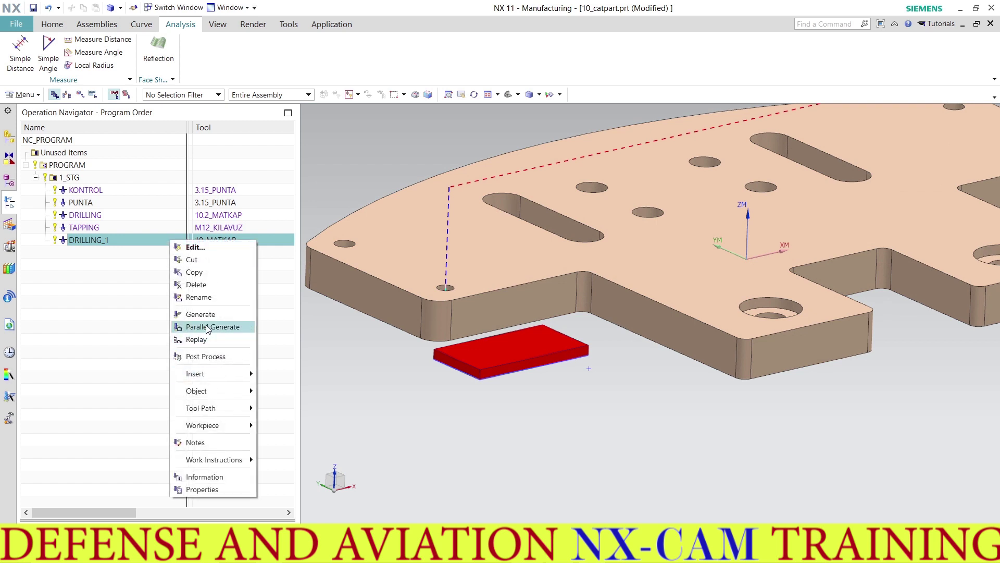
click(295, 375)
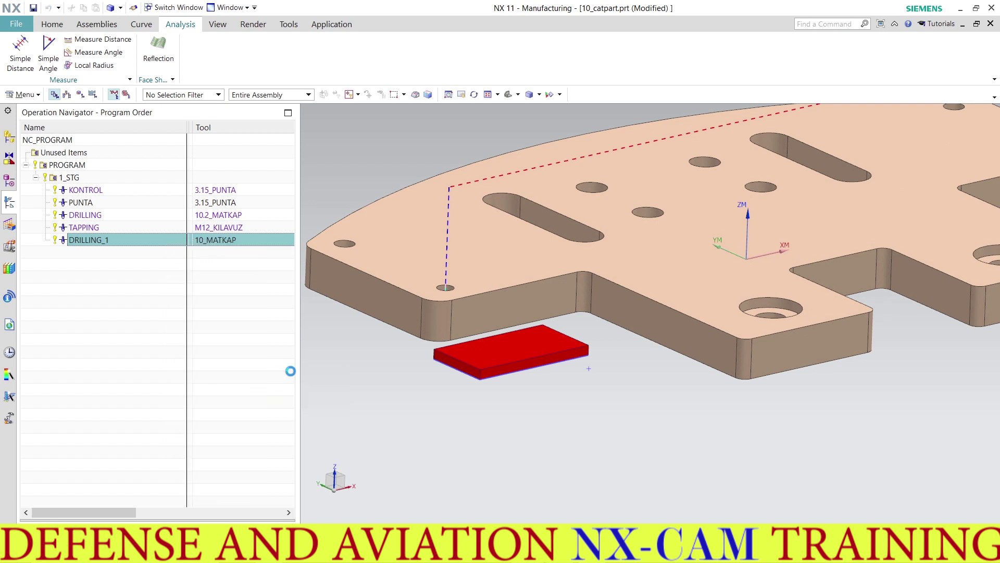
Create the TAPPING_1 tapping operation and pick the two holes to tap.
click(294, 82)
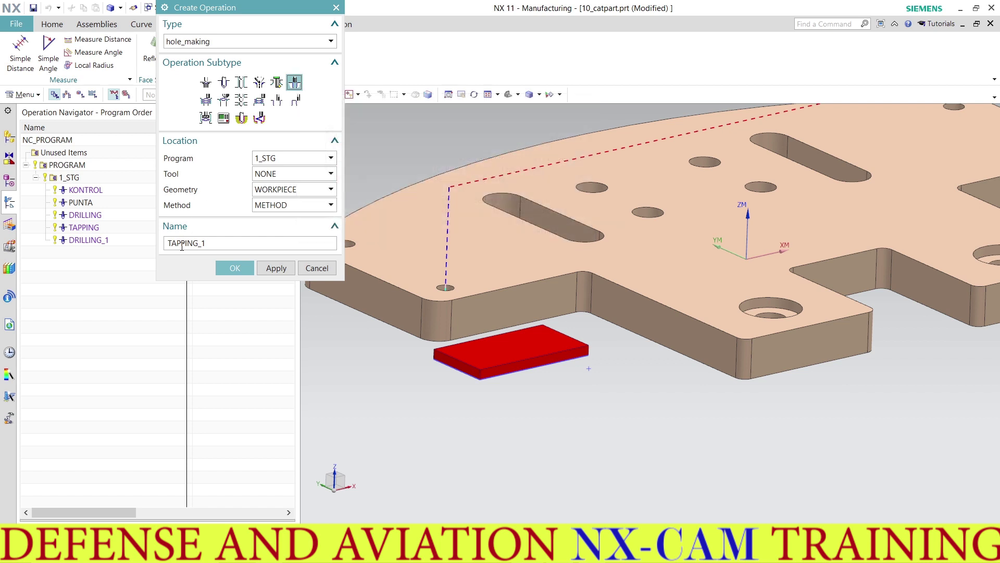
click(234, 268)
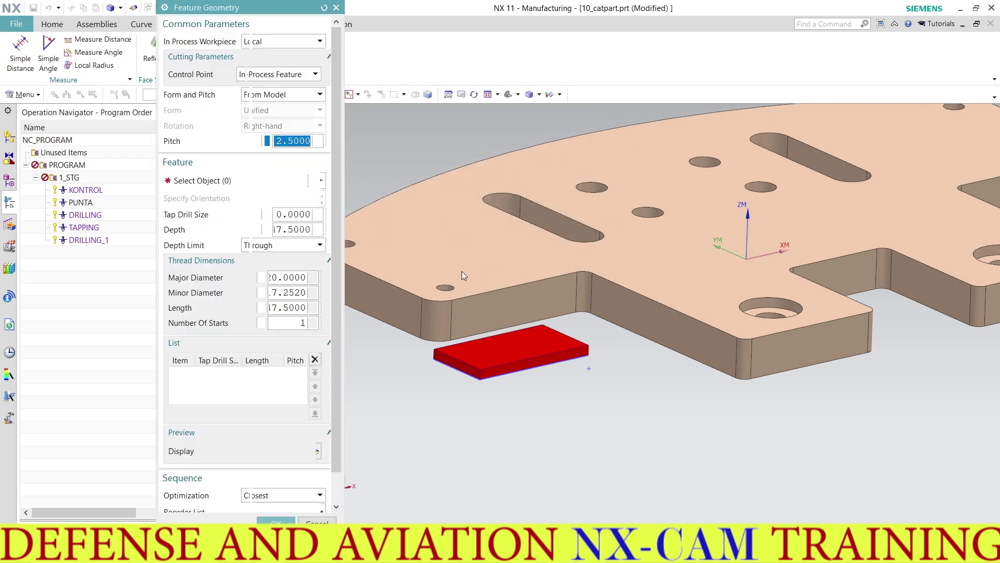
click(445, 287)
scroll(538, 269, down, 3)
scroll(699, 224, up, 3)
click(701, 237)
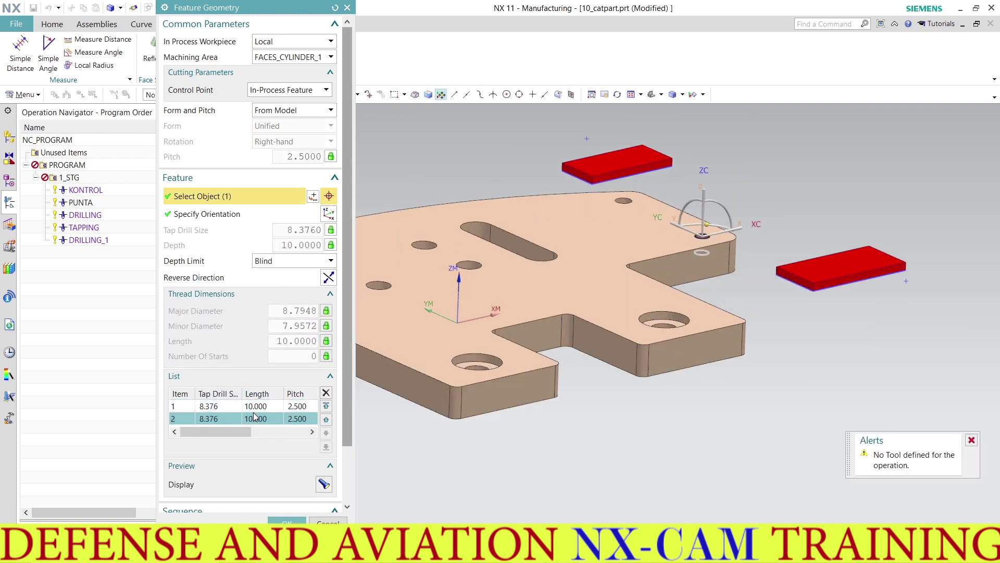
Give both holes a user-defined thread length of 4 and accept the selection.
shift+click(255, 415)
click(326, 340)
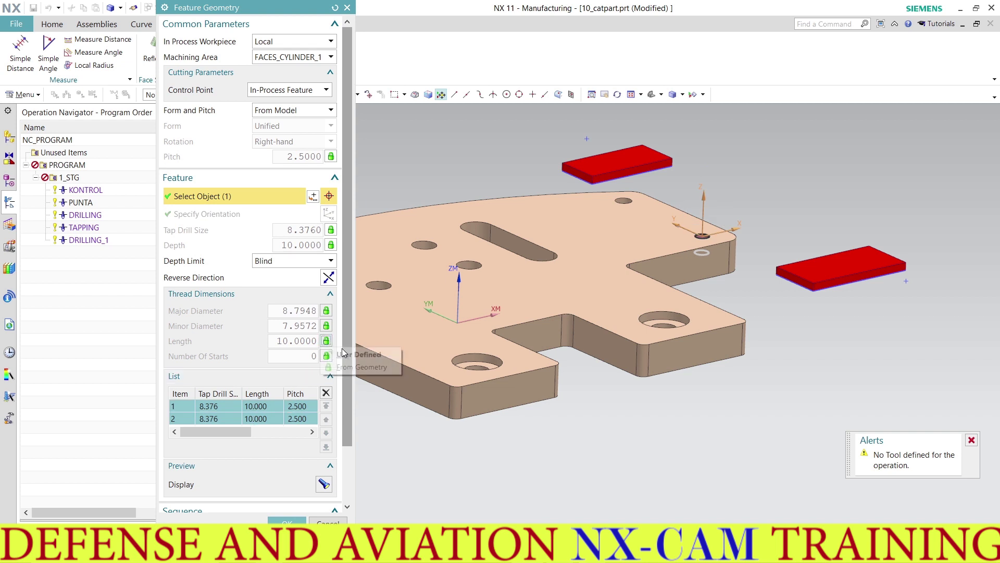
click(350, 354)
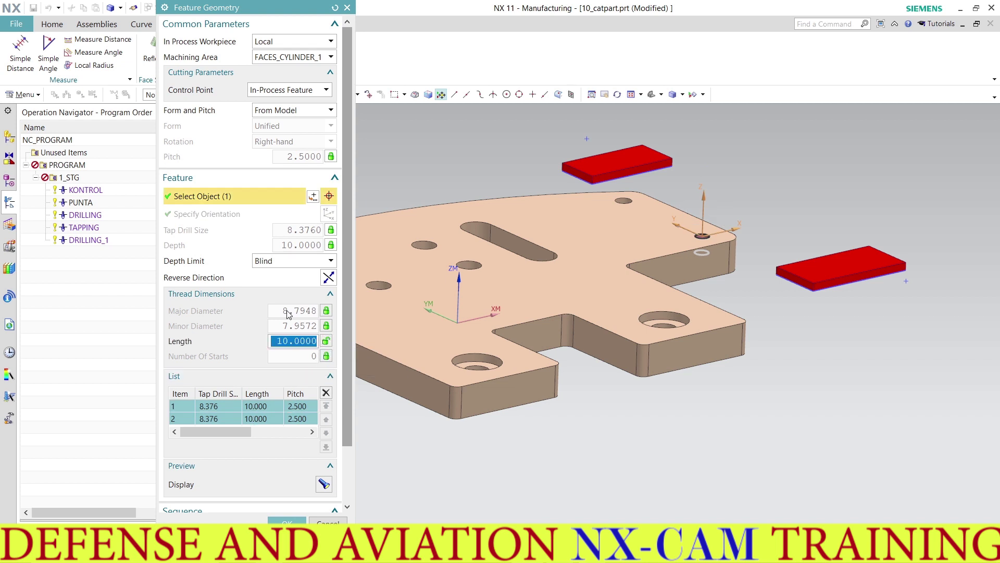
text(4)
key(Return)
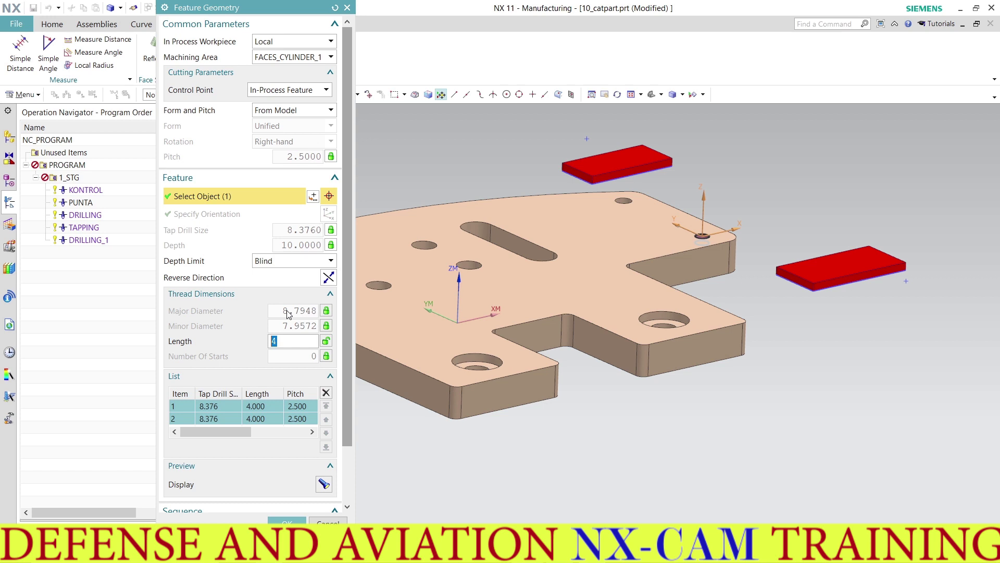
click(278, 520)
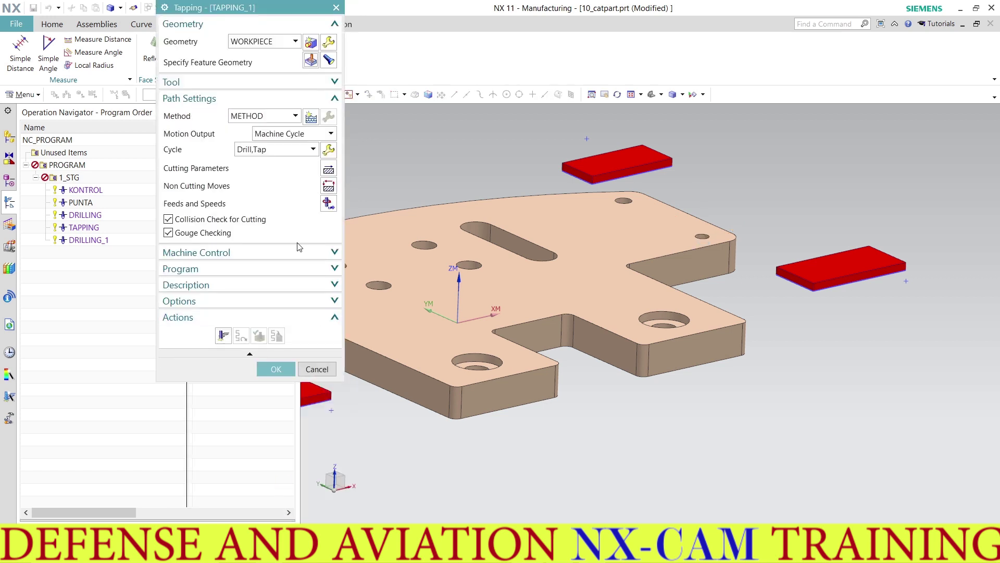
Create a new tap tool named M10_KILAVUZ for TAPPING_1.
click(234, 82)
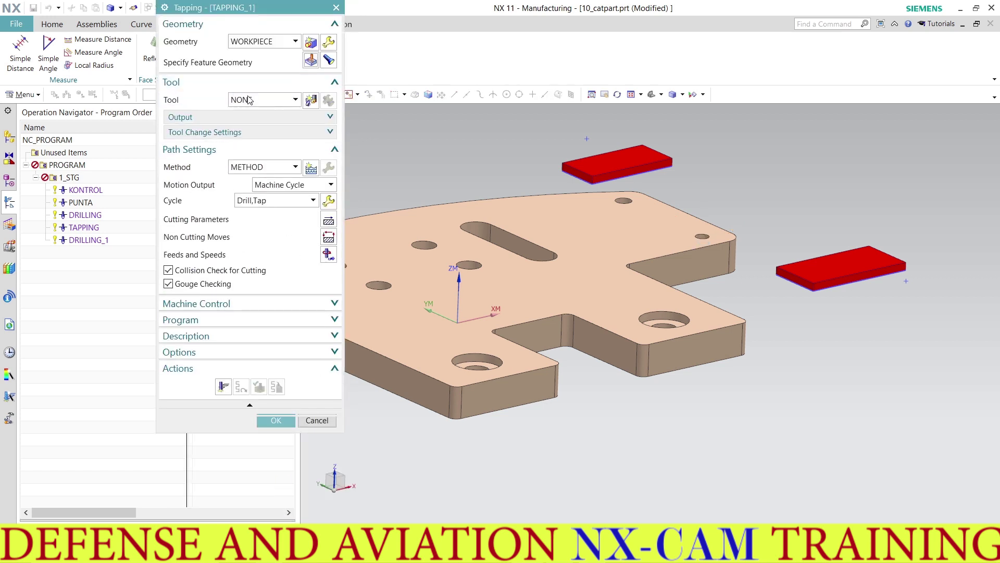
click(308, 99)
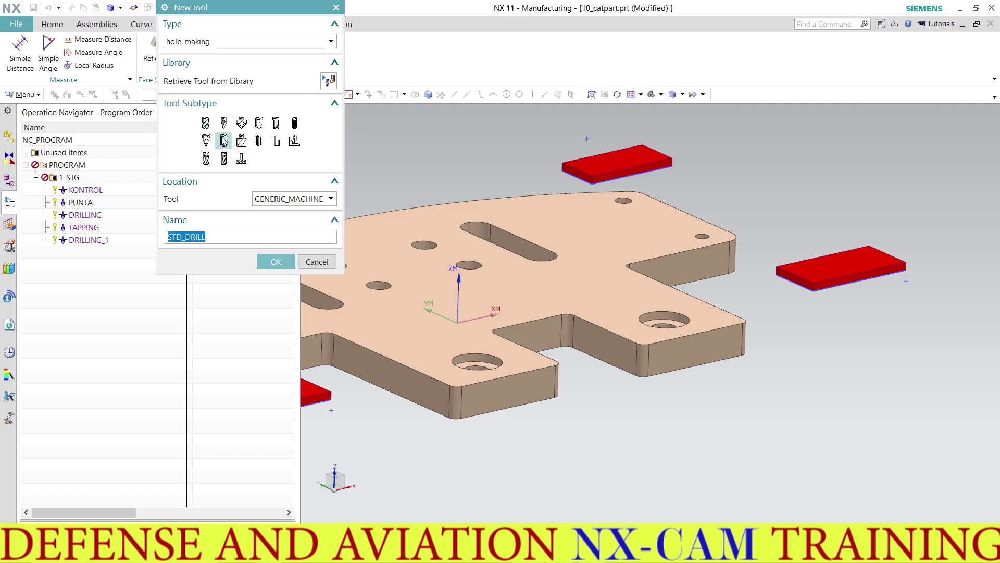
click(259, 141)
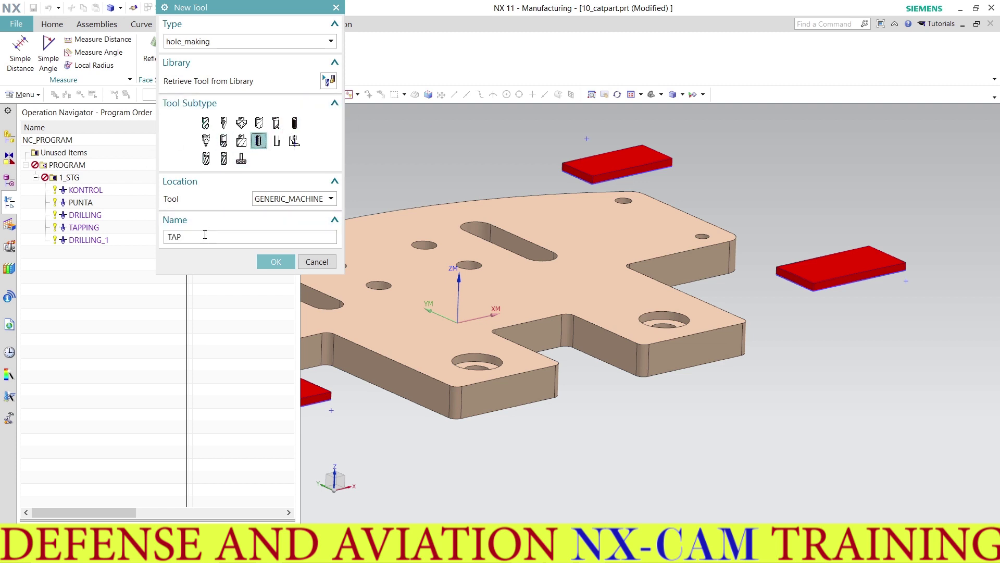
text(M)
click(274, 262)
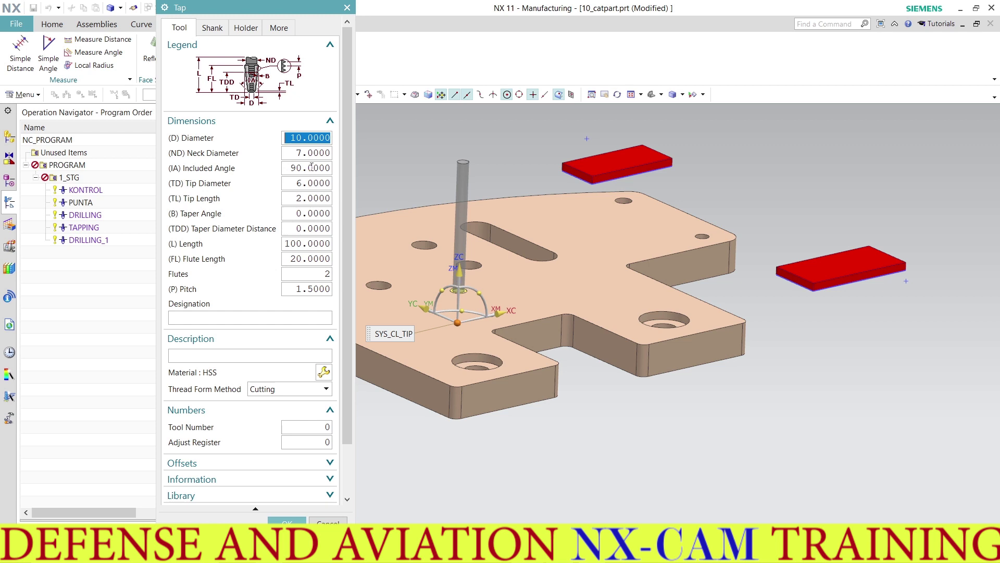
Set the tap's diameter to 10 and length to 35.
key(Tab)
text(1)
key(Return)
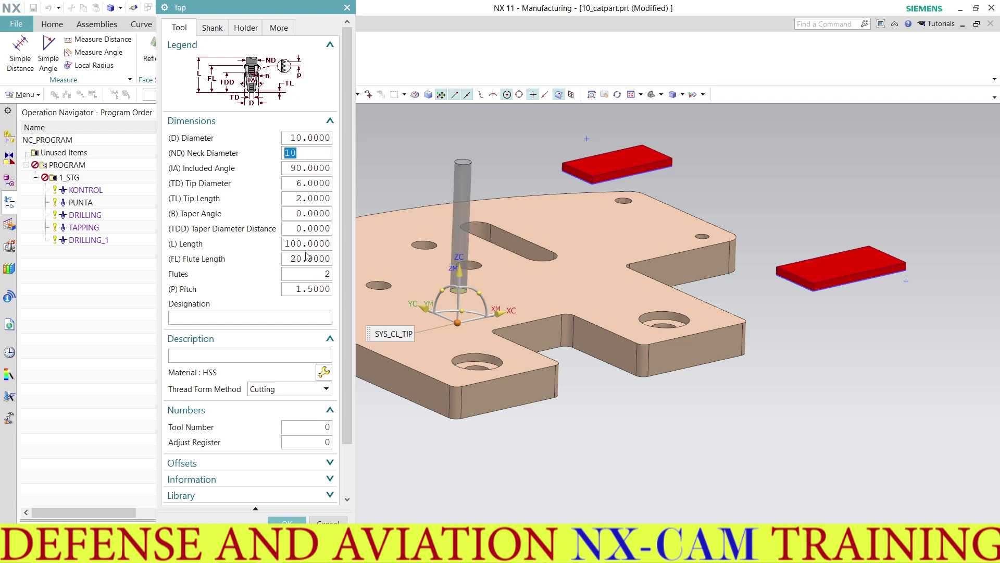
click(307, 244)
text(35)
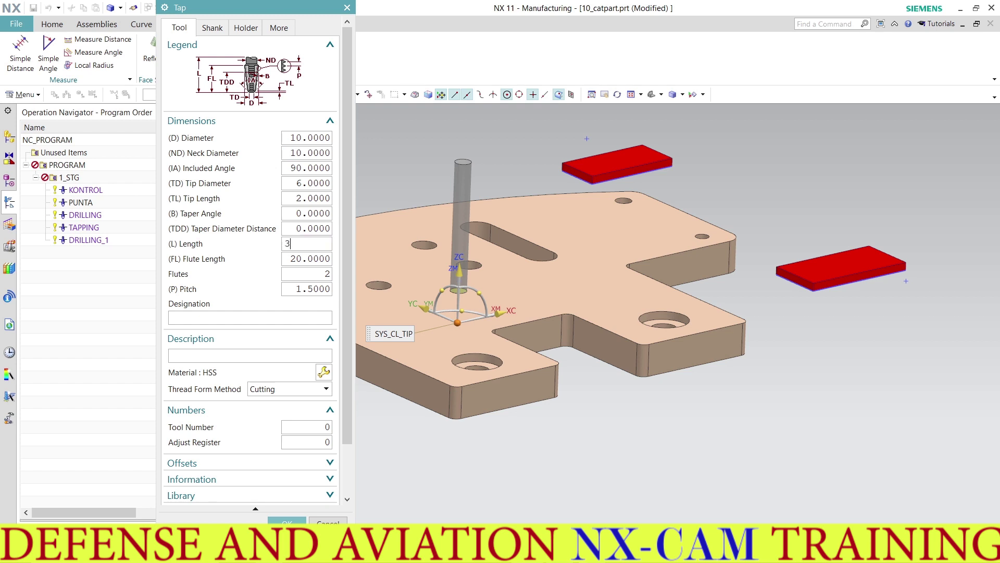
key(Return)
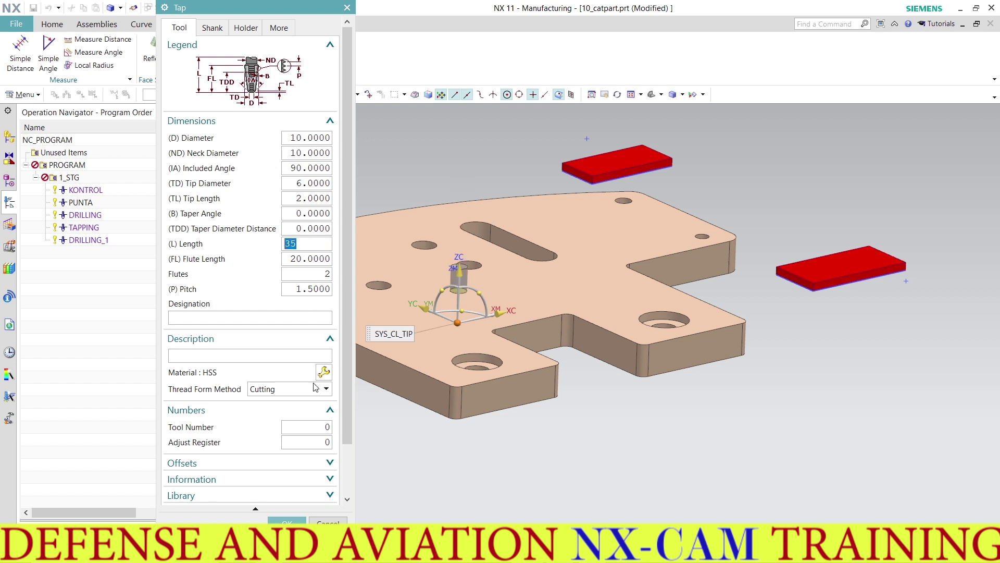
Give the tap tool number 5, adjust register 5, and tip length 0.
click(322, 426)
drag(219, 16, 403, 14)
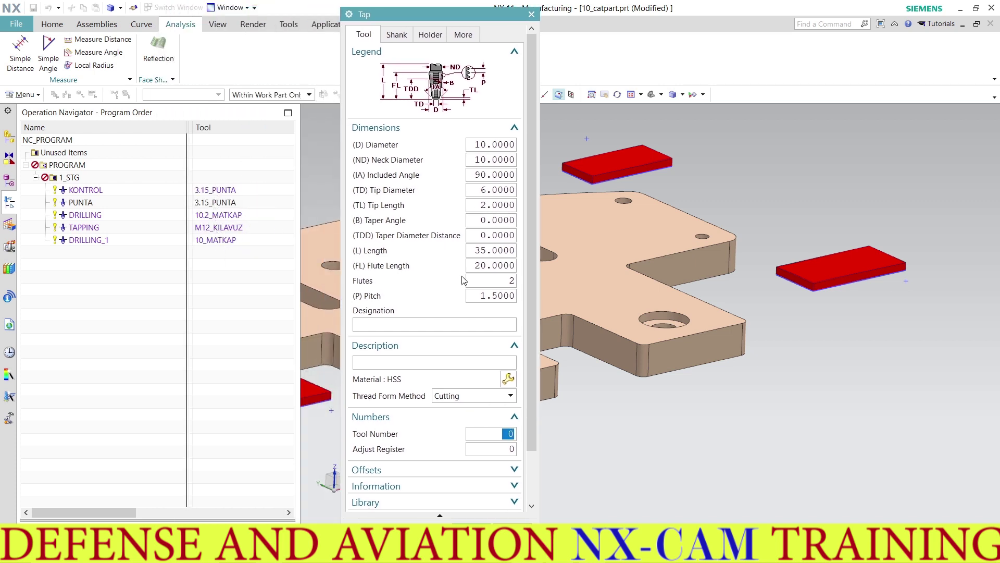
text(5)
key(Tab)
text(5)
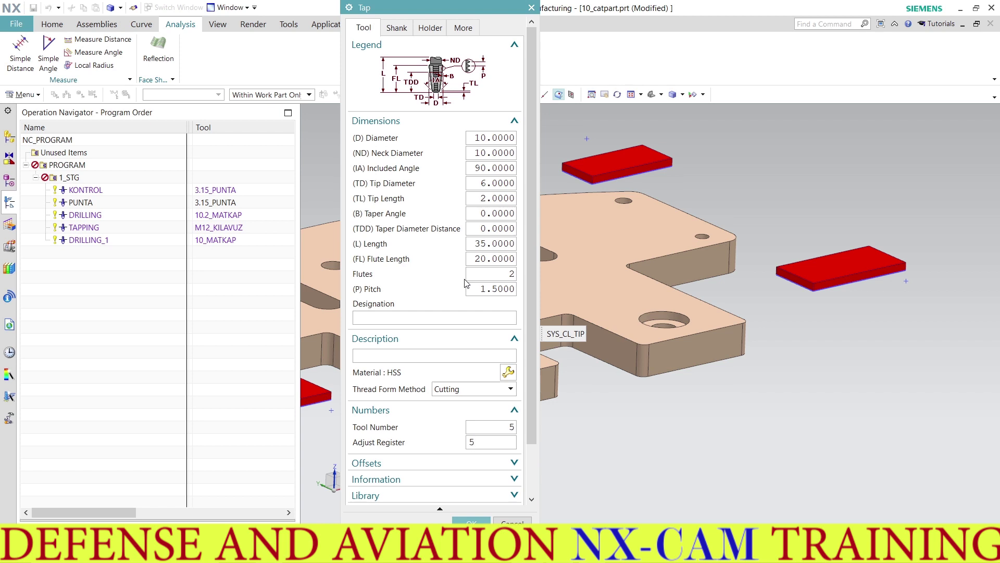
drag(441, 12, 208, 16)
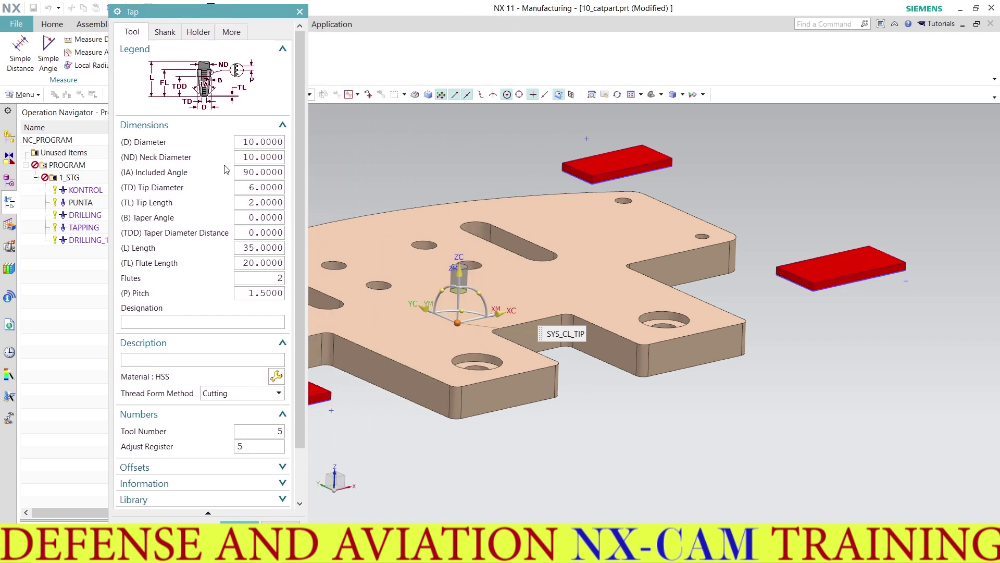
double_click(255, 204)
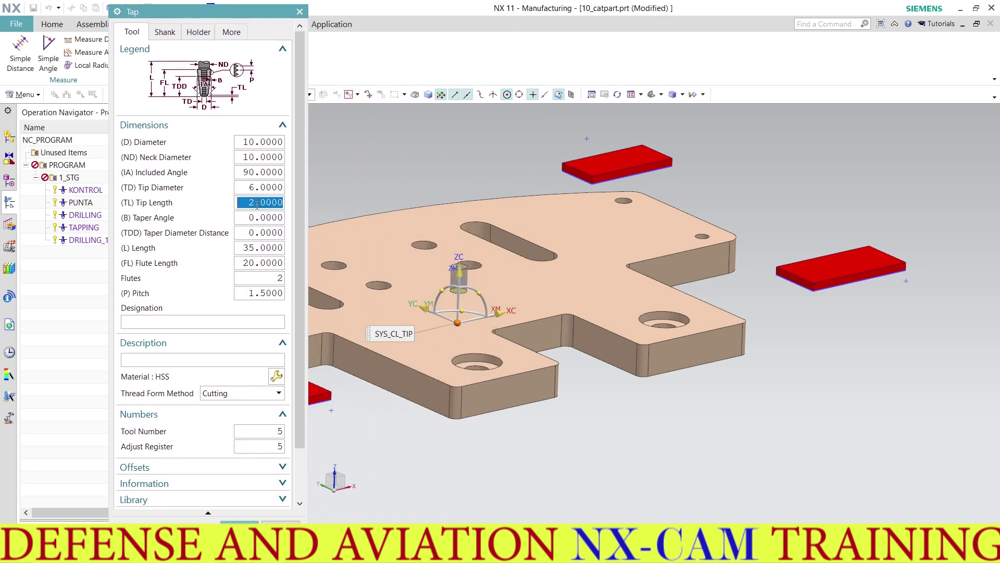
text(0)
Add a shank to the tap with a taper length of 12.
click(162, 33)
click(125, 65)
double_click(255, 204)
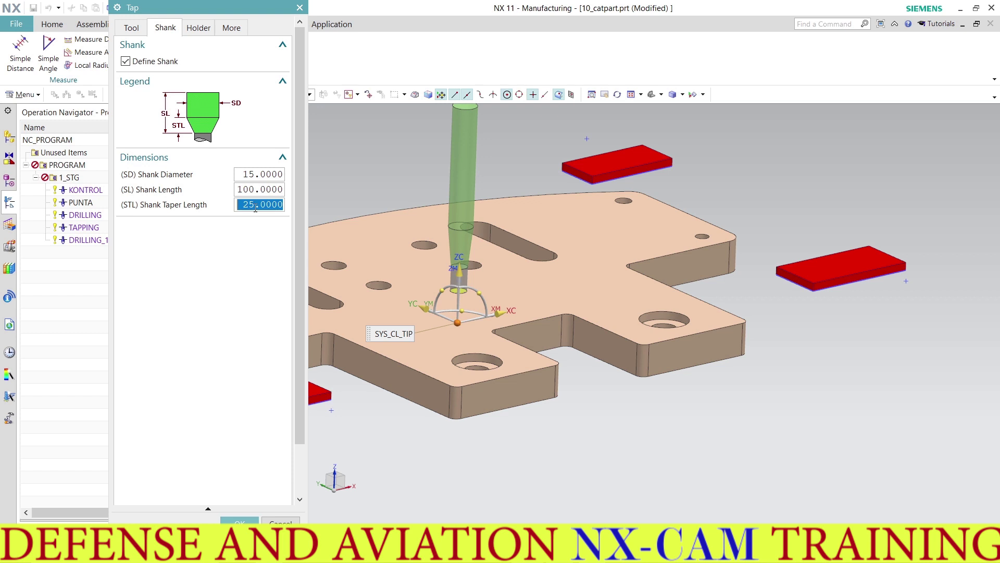
text(12)
key(Return)
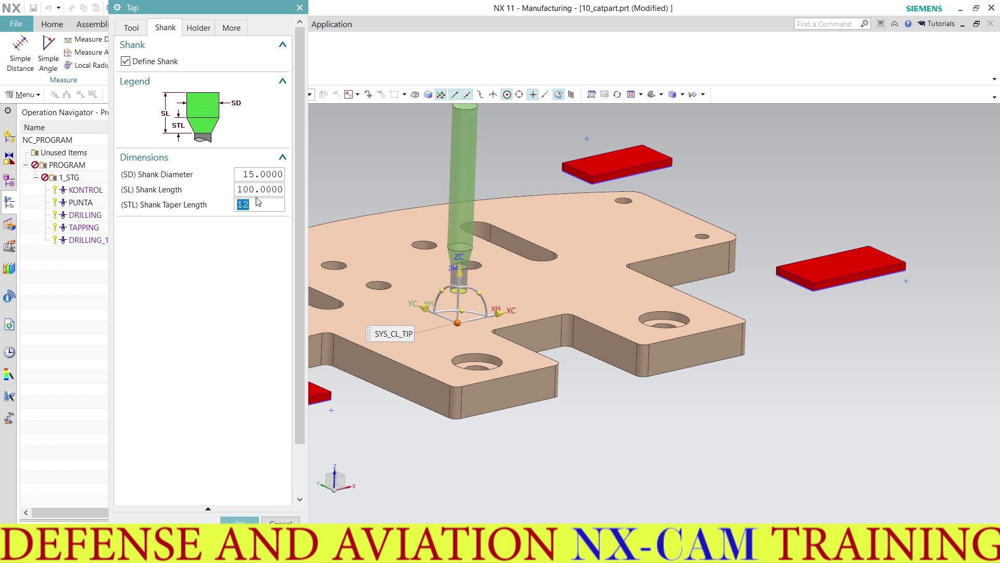
click(258, 189)
Set shank length 35 and shank diameter 35, then accept the tap.
double_click(258, 189)
text(35)
key(Return)
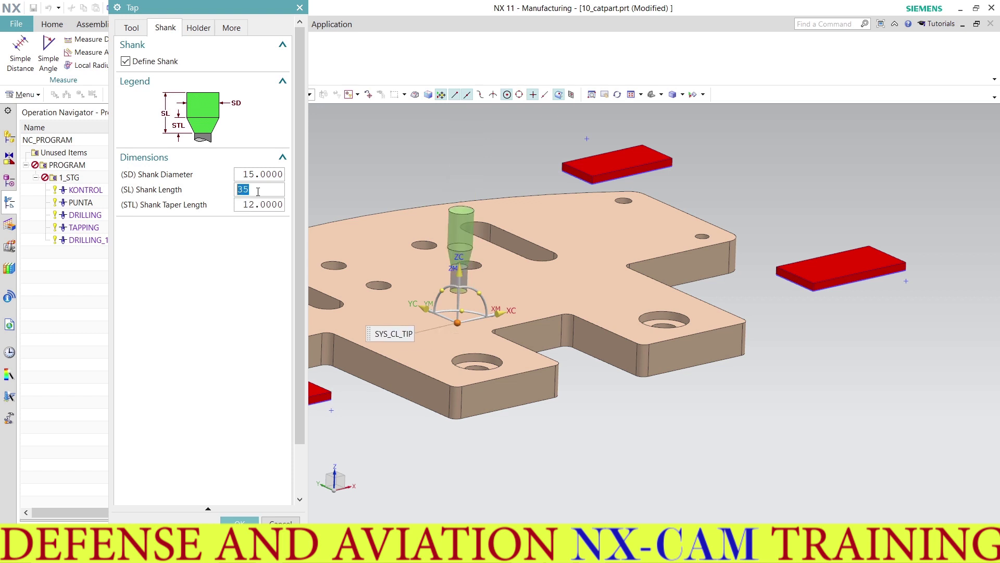
click(262, 174)
double_click(262, 174)
text(35)
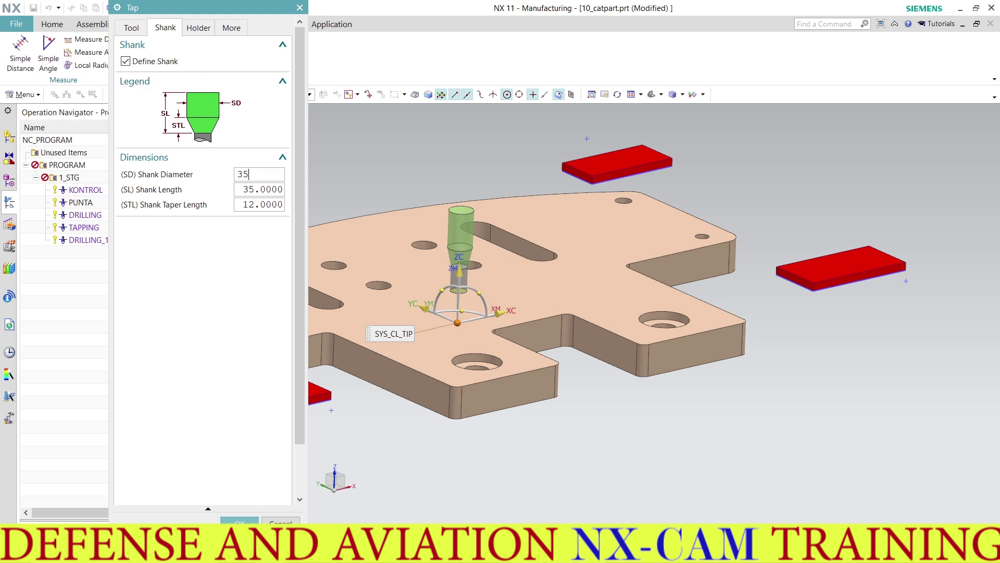
key(Return)
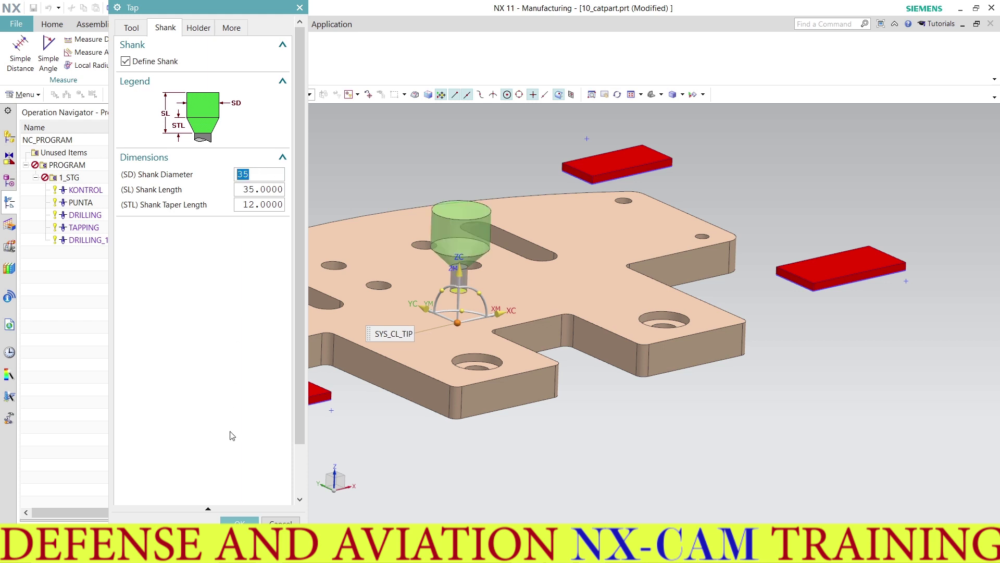
click(132, 28)
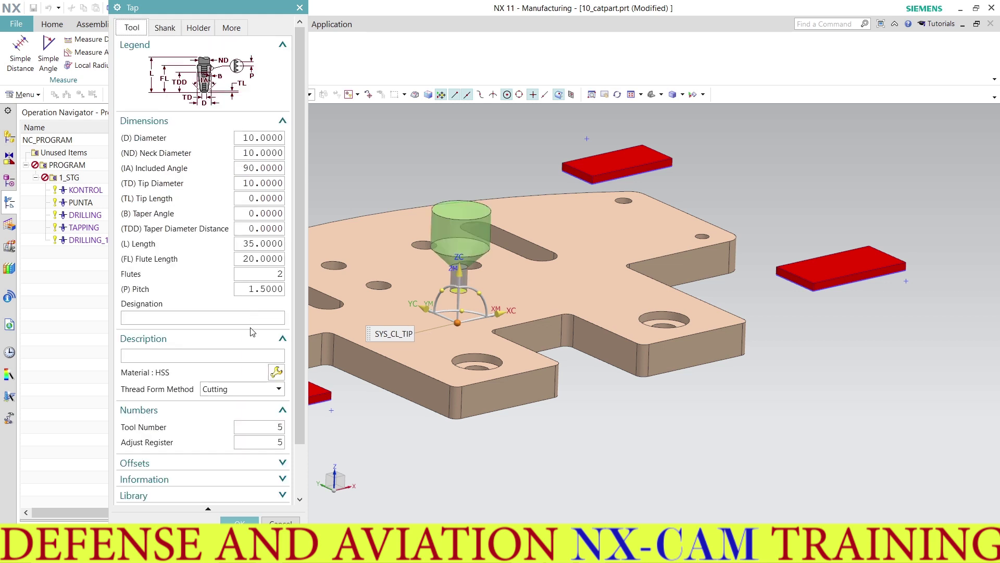
scroll(252, 332, down, 3)
click(239, 521)
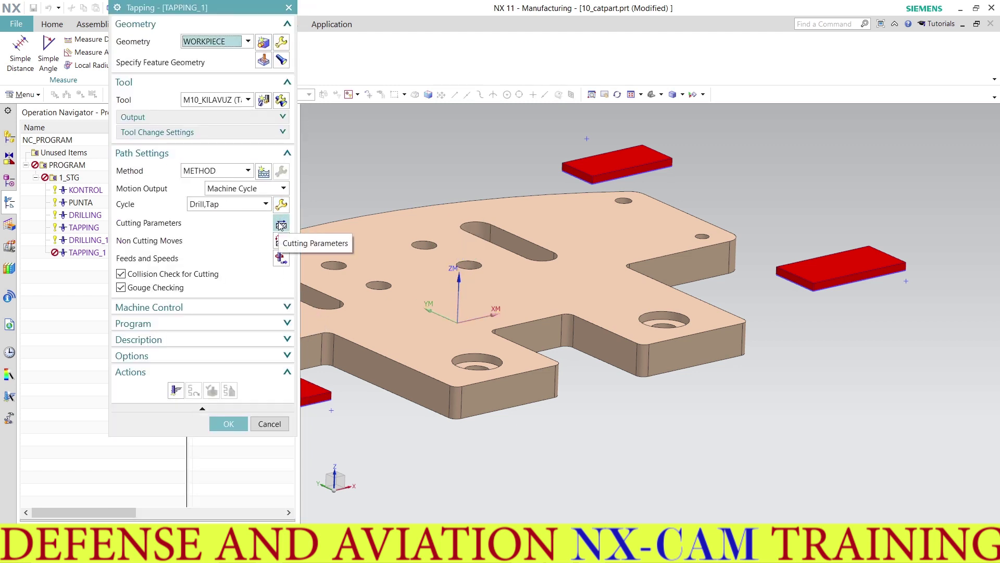
Set TAPPING_1's cutting parameters to top offset distance 2 and bottom offset distance 0.
click(281, 224)
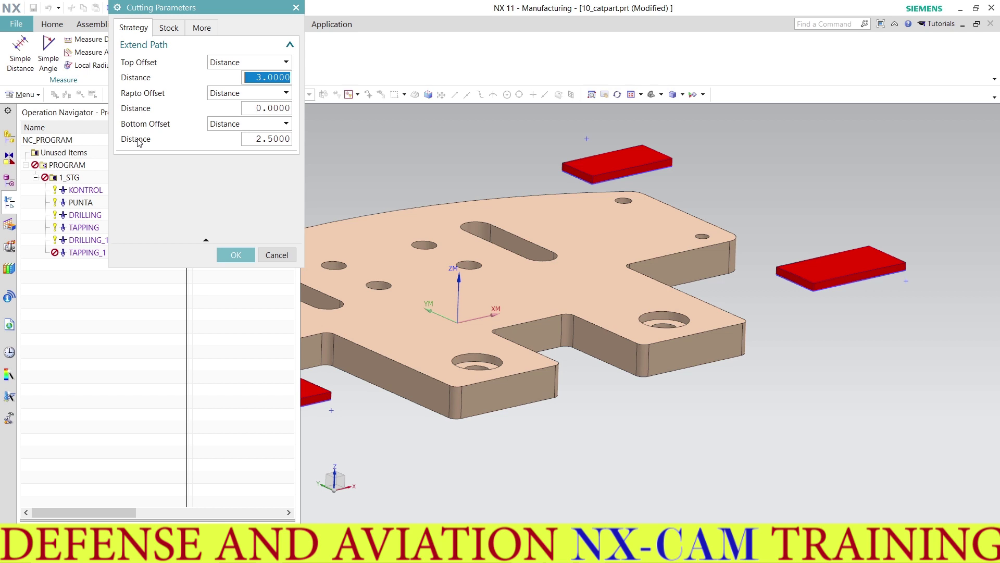
click(269, 138)
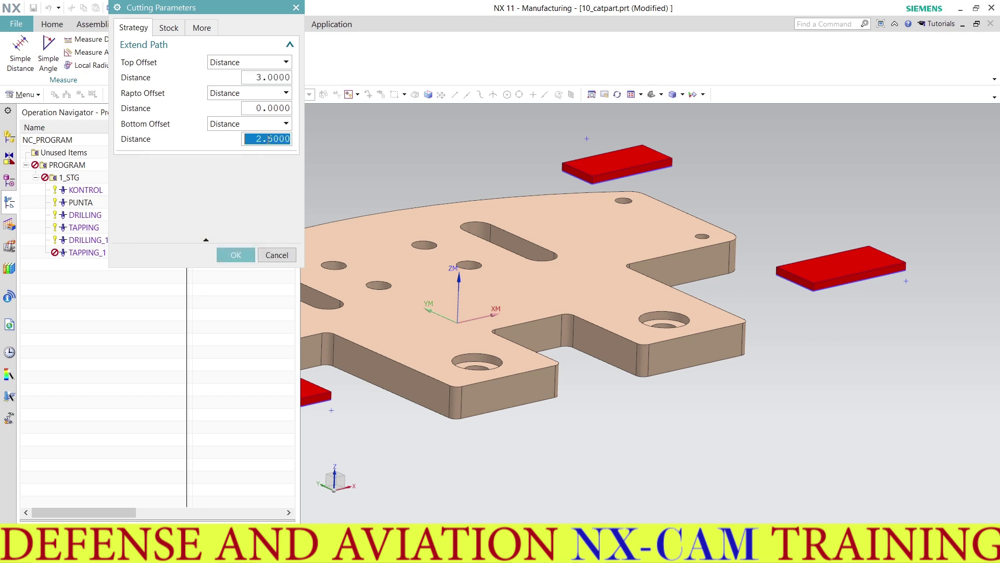
text(0)
click(272, 76)
text(2)
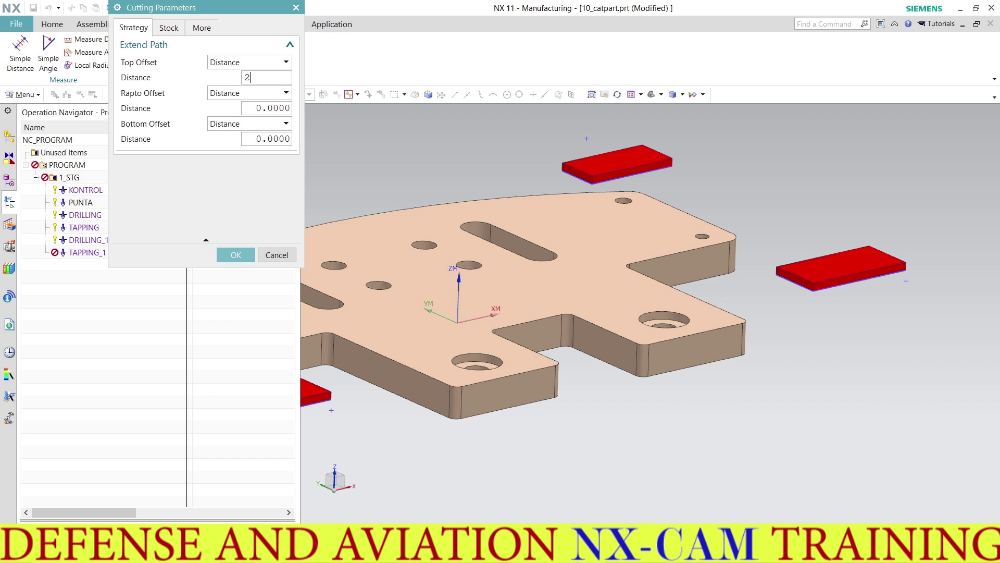
click(224, 258)
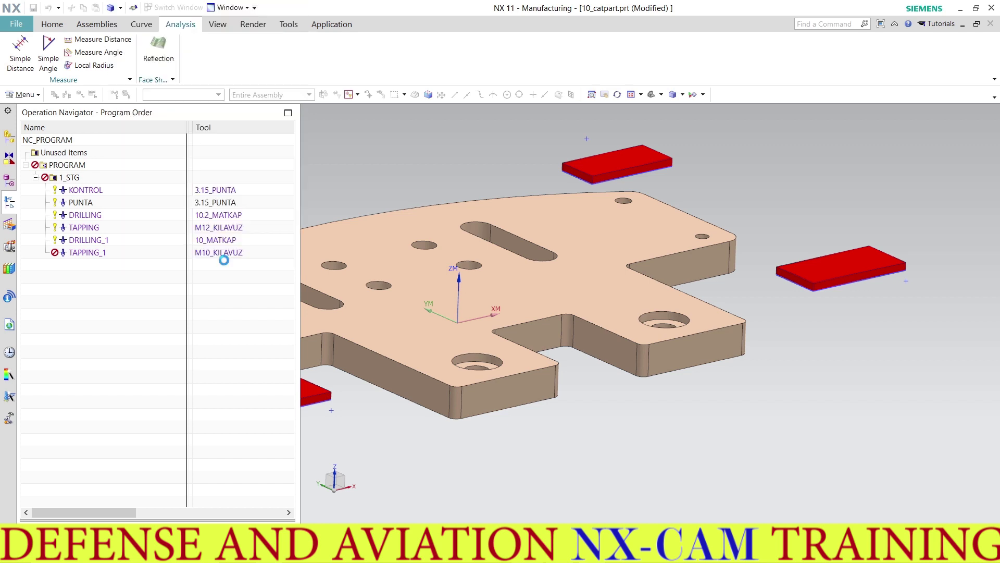
click(281, 257)
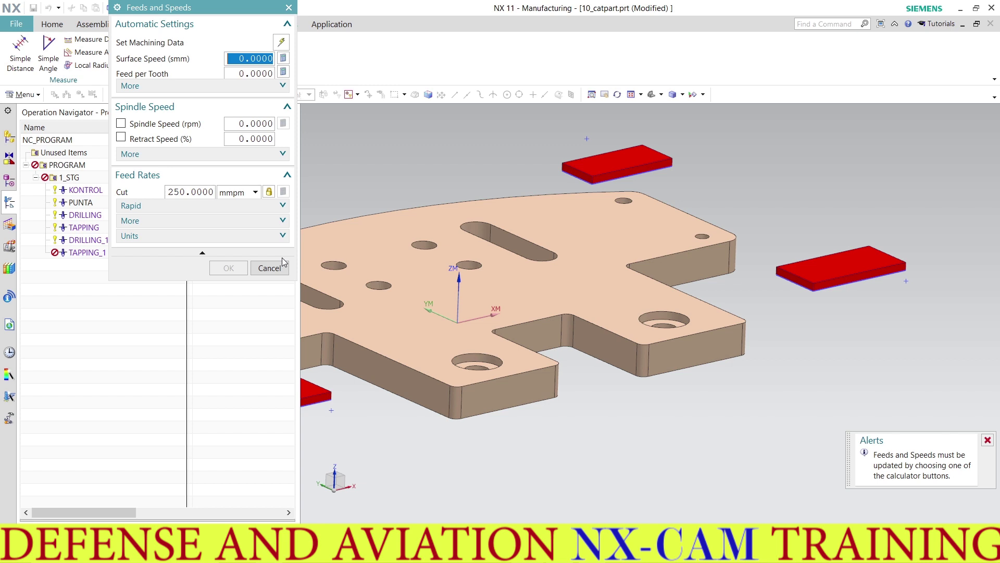
Set TAPPING_1's cut feed to 1.5 mmpr and spindle speed to 150 rpm, recalculated and accepted.
click(231, 193)
click(236, 228)
double_click(193, 192)
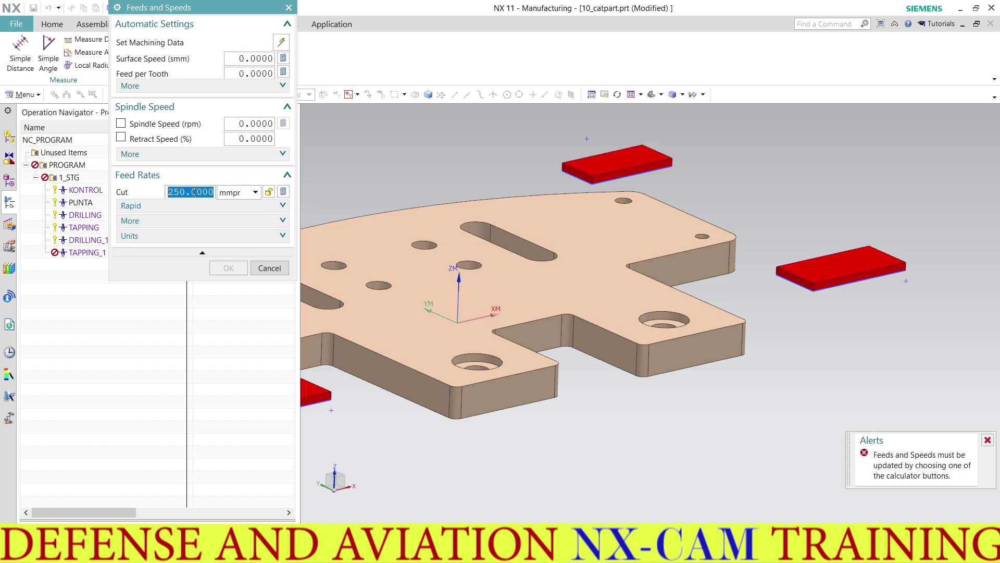
text(1.5)
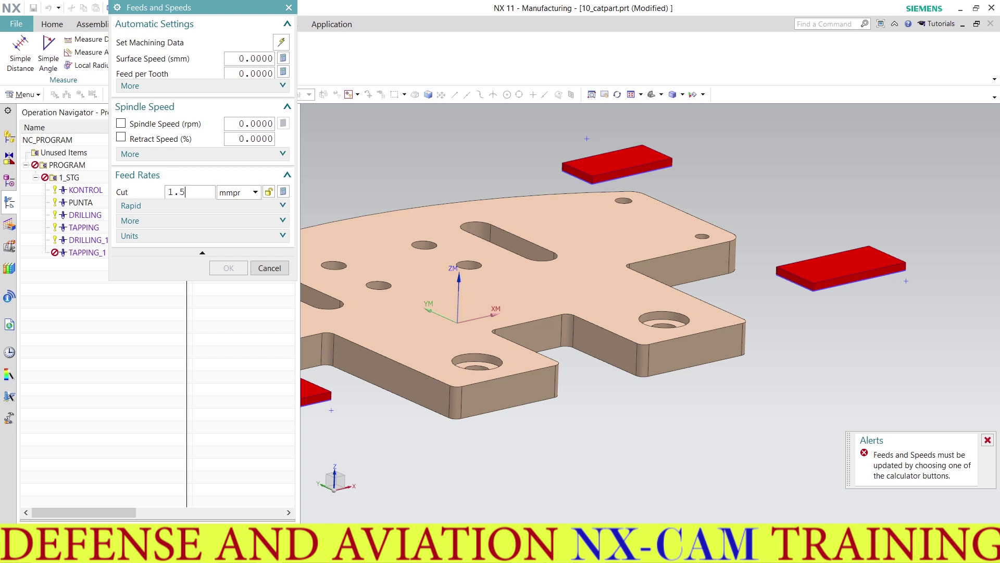
double_click(194, 192)
click(261, 123)
double_click(261, 123)
text(150)
double_click(261, 124)
click(283, 123)
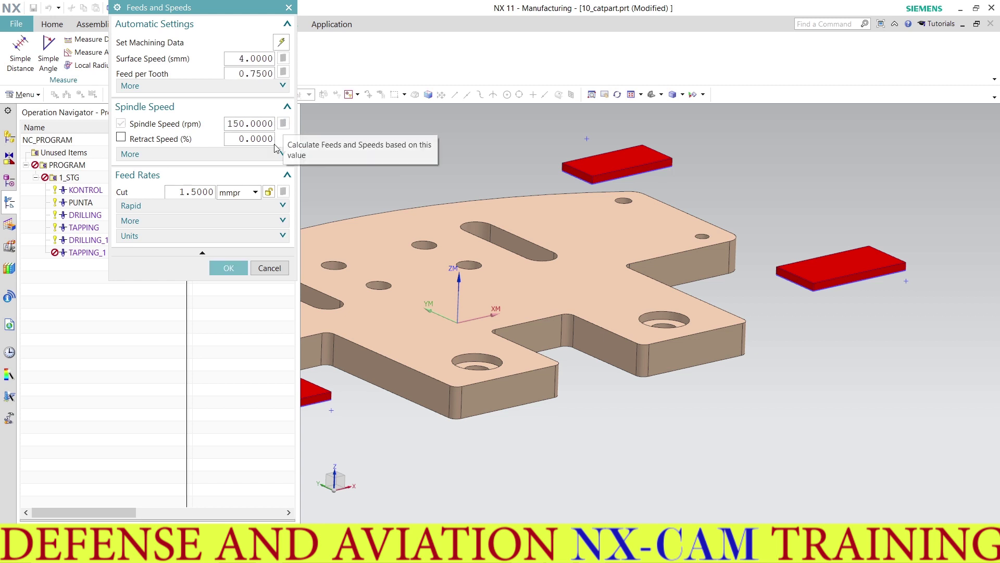
click(228, 267)
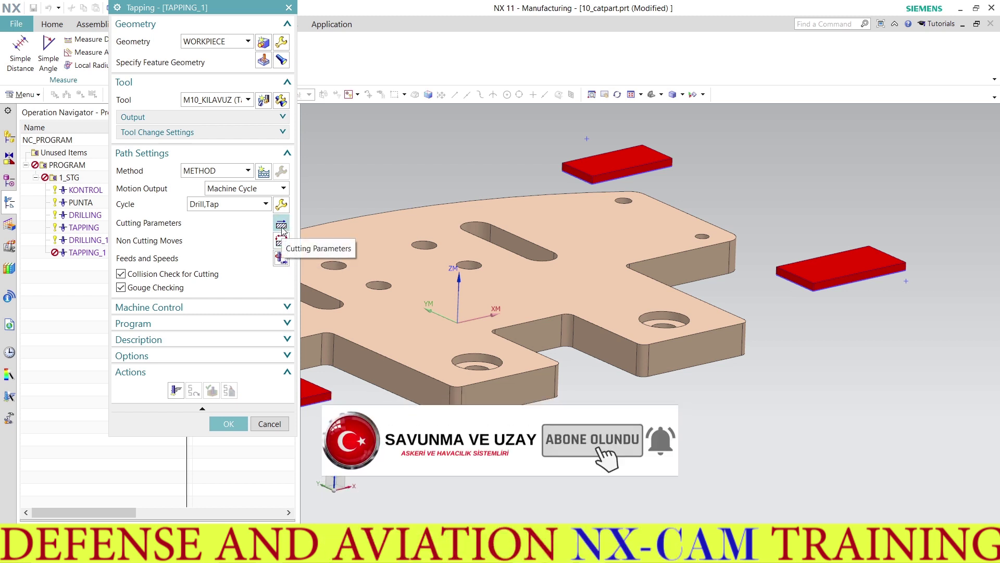
Review TAPPING_1's cutting parameters and tap tool settings without changes.
click(282, 226)
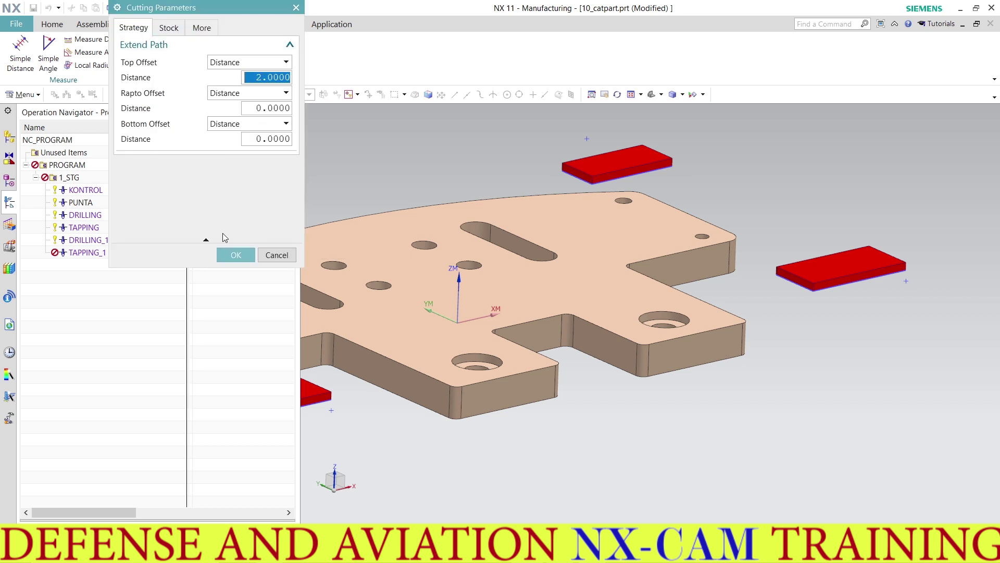
click(235, 256)
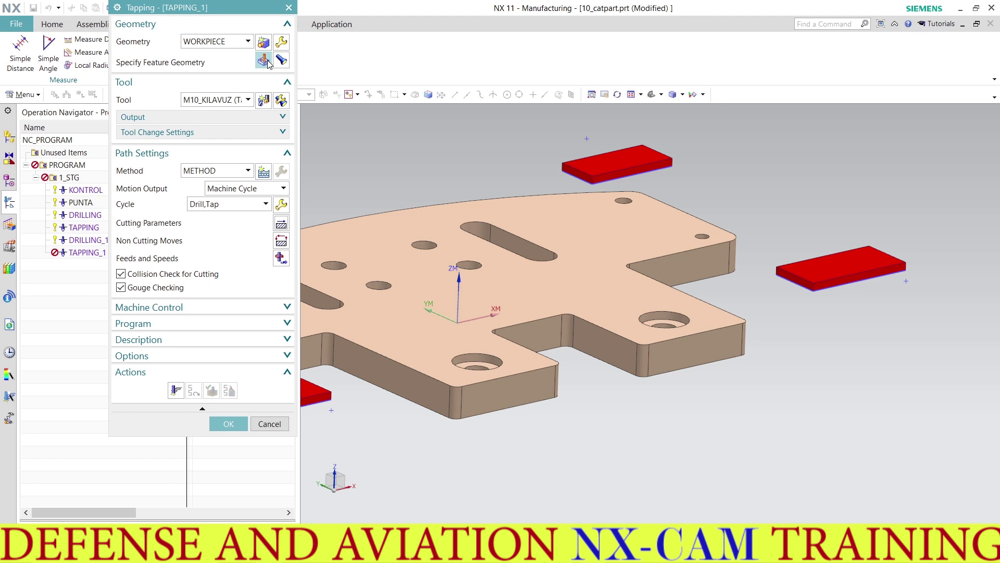
click(278, 102)
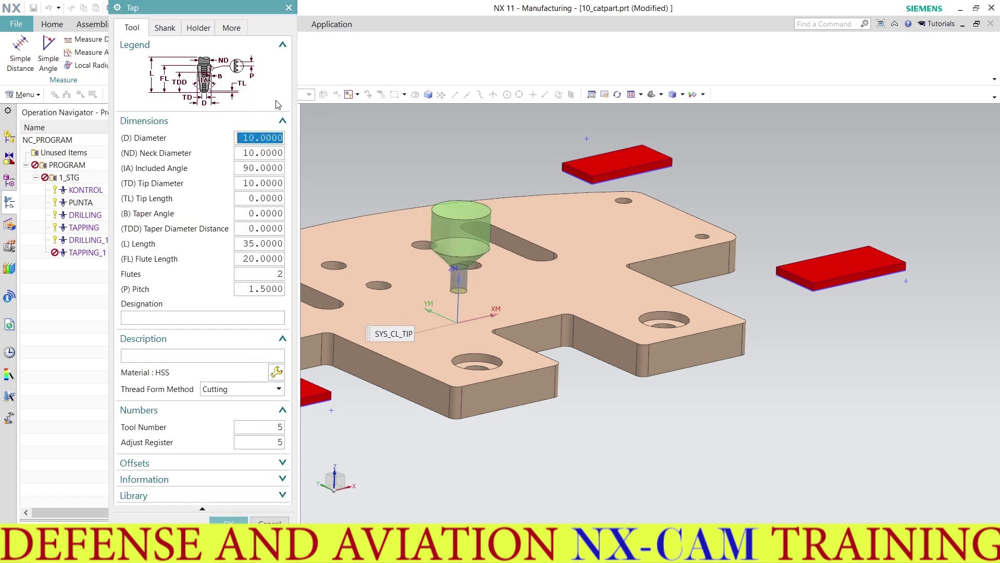
click(238, 521)
Generate the tapping toolpath, inspect it in static wireframe, and accept TAPPING_1.
click(177, 390)
scroll(458, 363, down, 4)
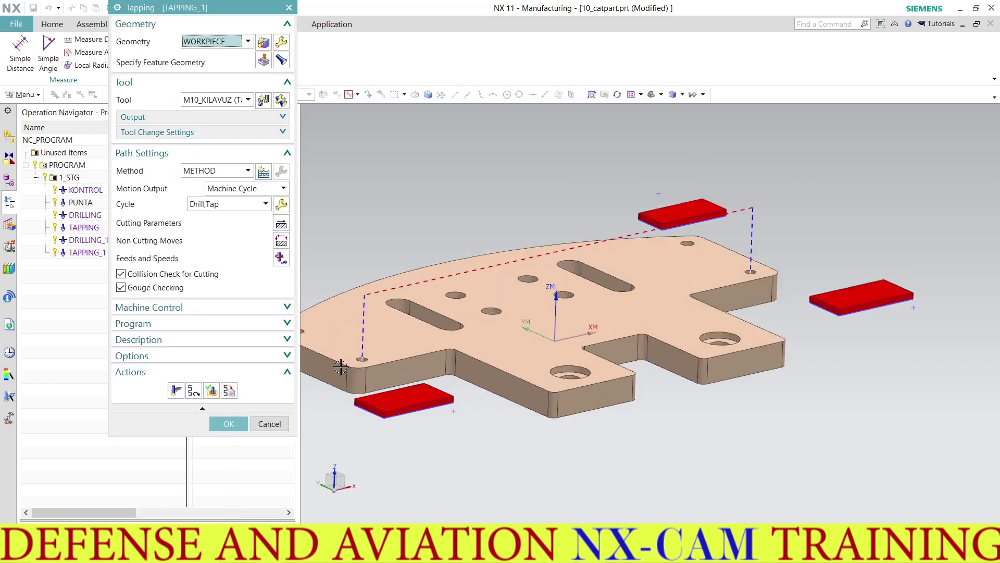
middle_drag(458, 363, 399, 343)
scroll(399, 343, up, 5)
scroll(398, 343, up, 1)
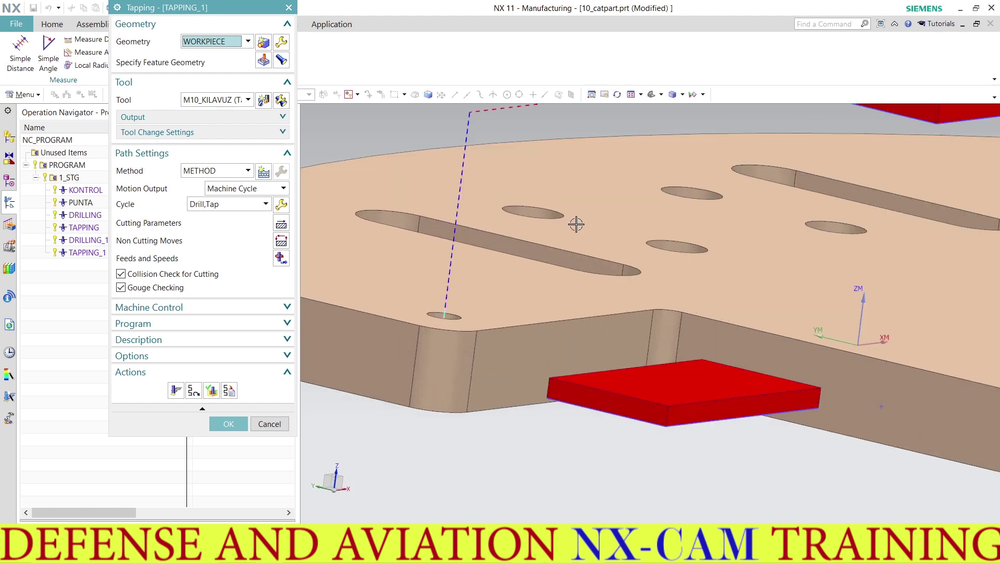
click(682, 94)
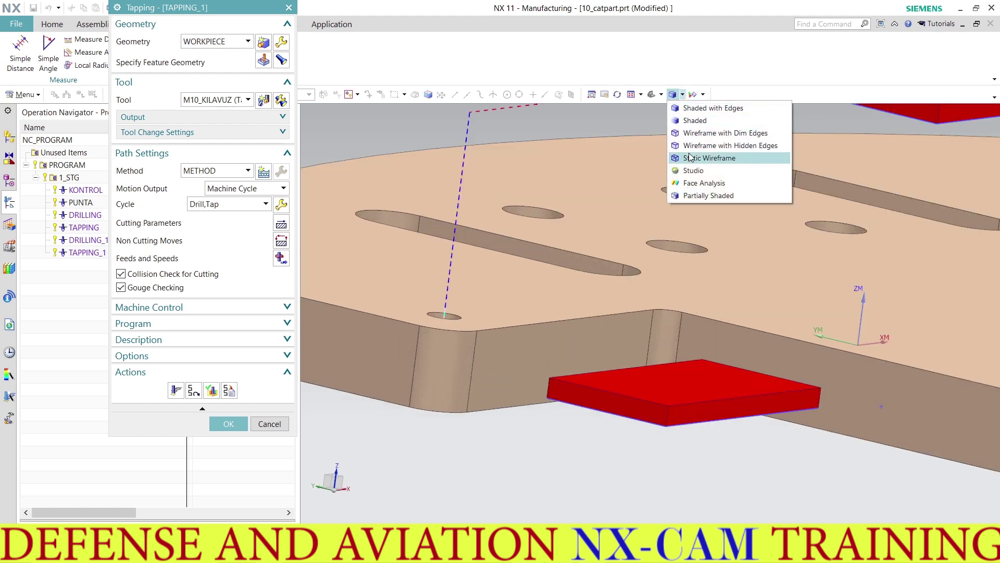
click(698, 158)
middle_drag(467, 298, 471, 288)
scroll(533, 188, up, 3)
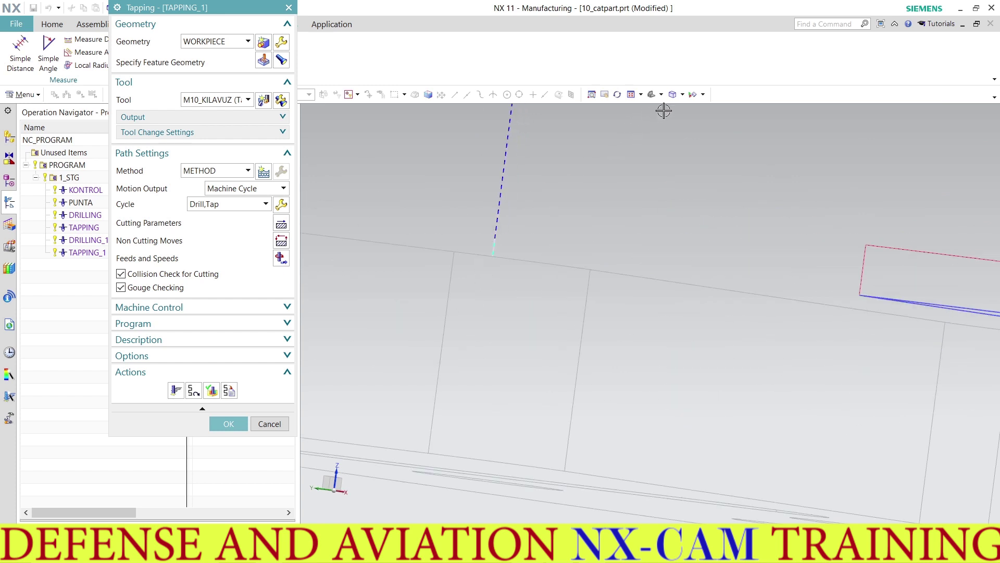
click(683, 95)
click(685, 158)
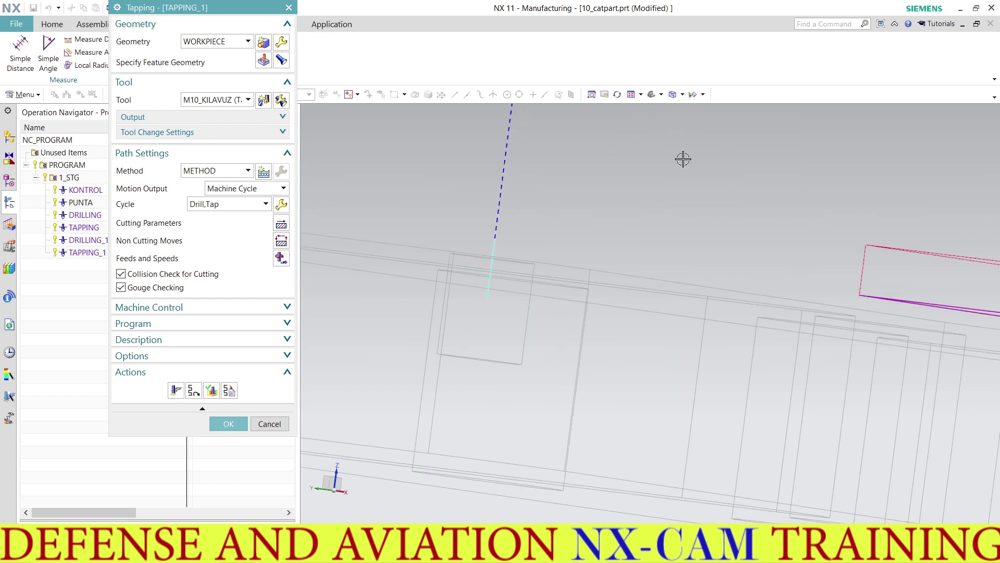
middle_drag(499, 311, 484, 308)
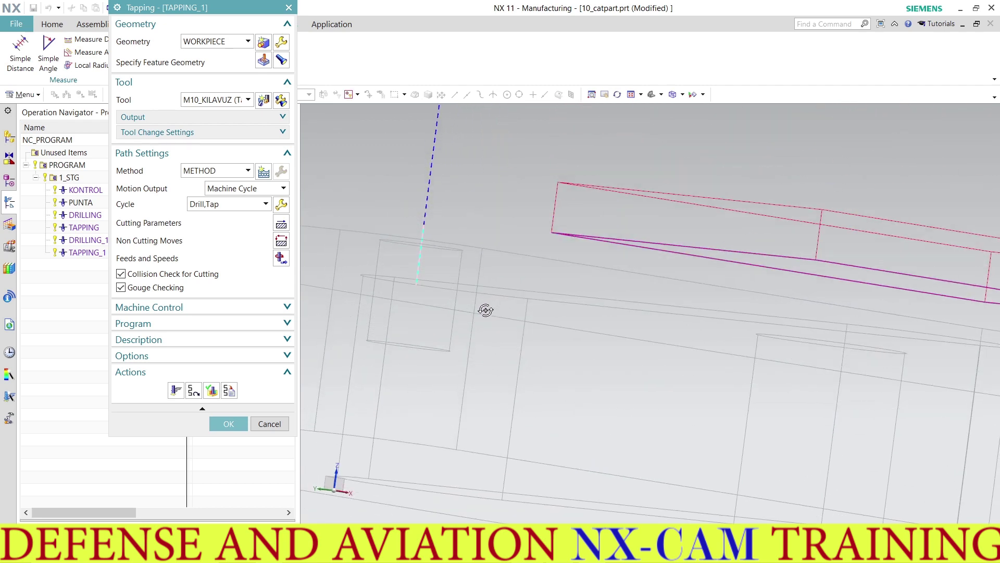
click(224, 425)
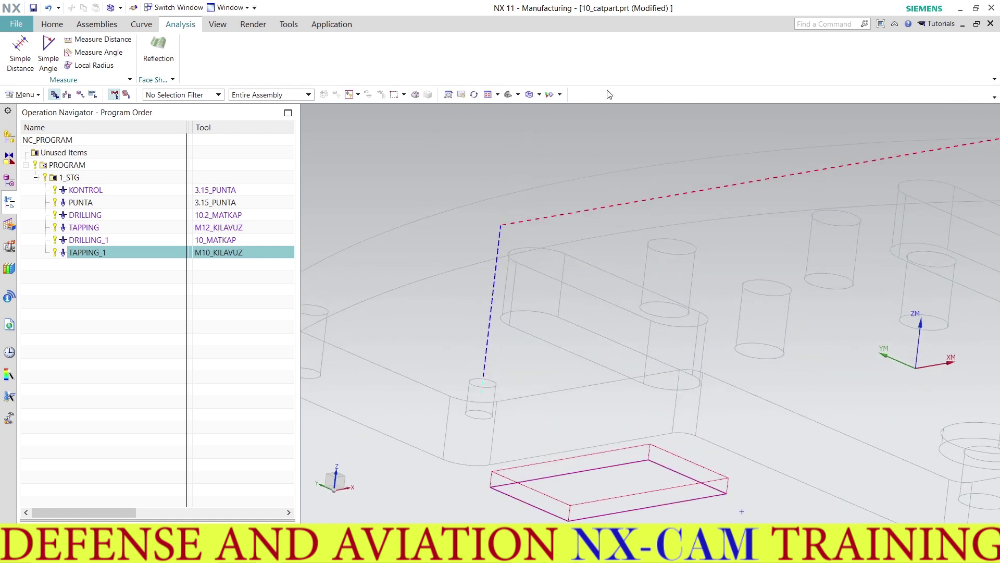
Restore Shaded with Edges display and measure a plate hole diameter as 15 mm.
click(539, 94)
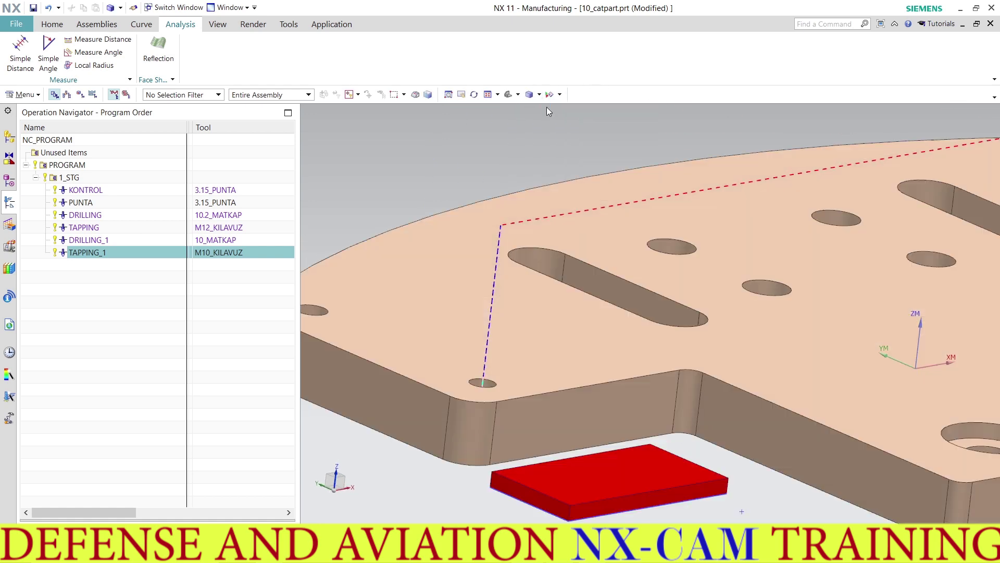
scroll(531, 191, down, 5)
middle_drag(515, 204, 562, 274)
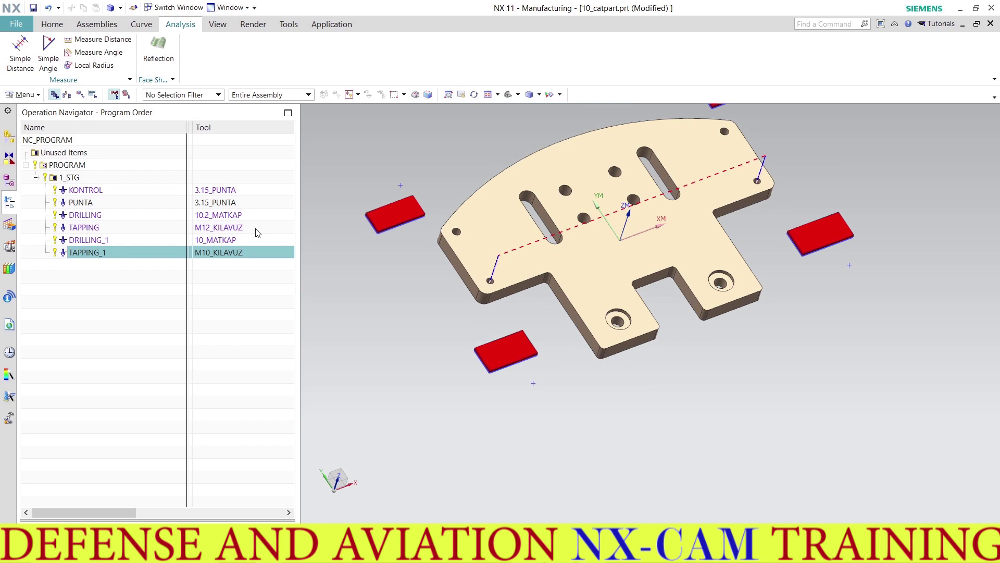
scroll(565, 139, up, 3)
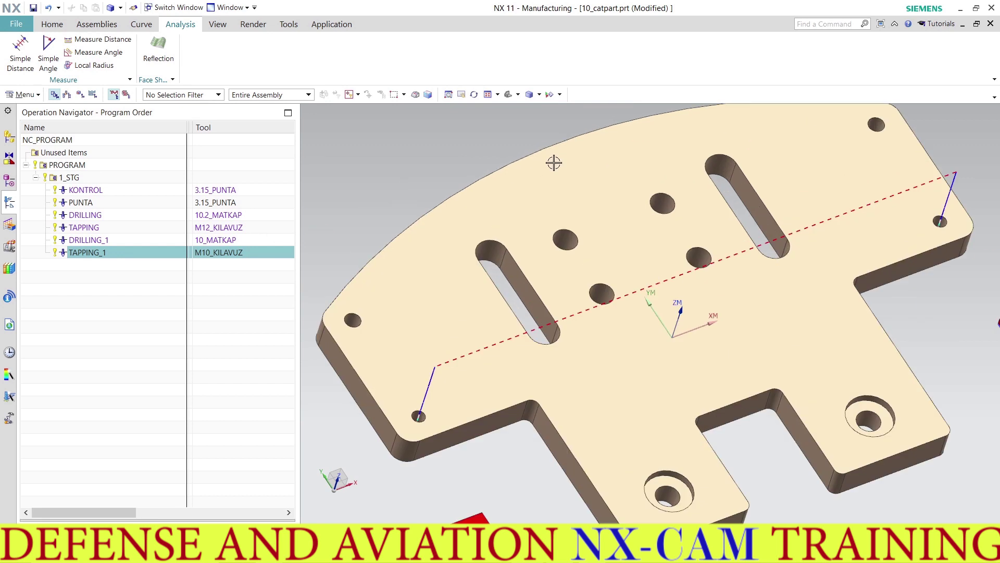
click(103, 40)
click(573, 231)
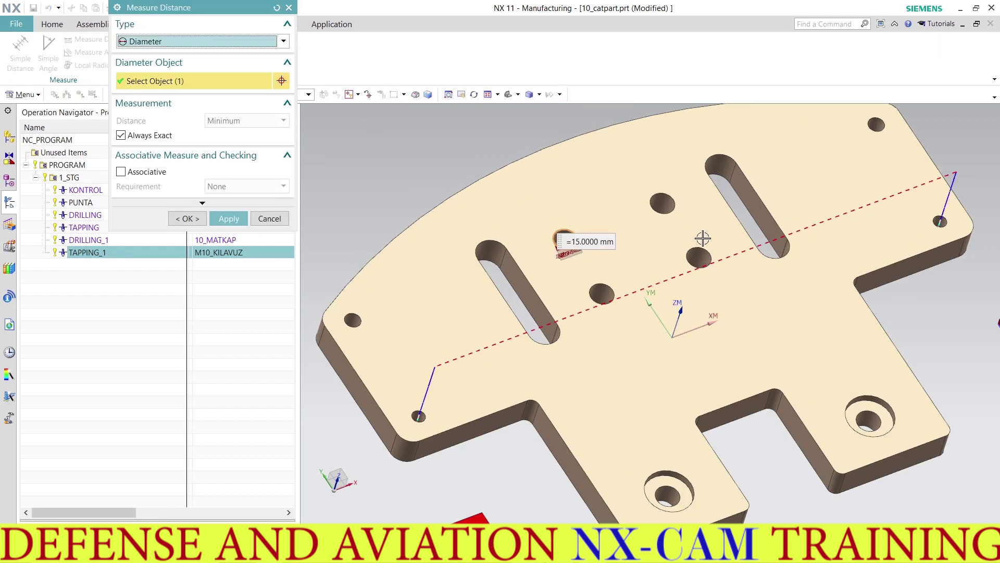
click(269, 218)
Copy DRILLING, paste it after TAPPING_1, and open the resulting DRILLING_COPY.
right_click(227, 252)
mouse_move(252, 386)
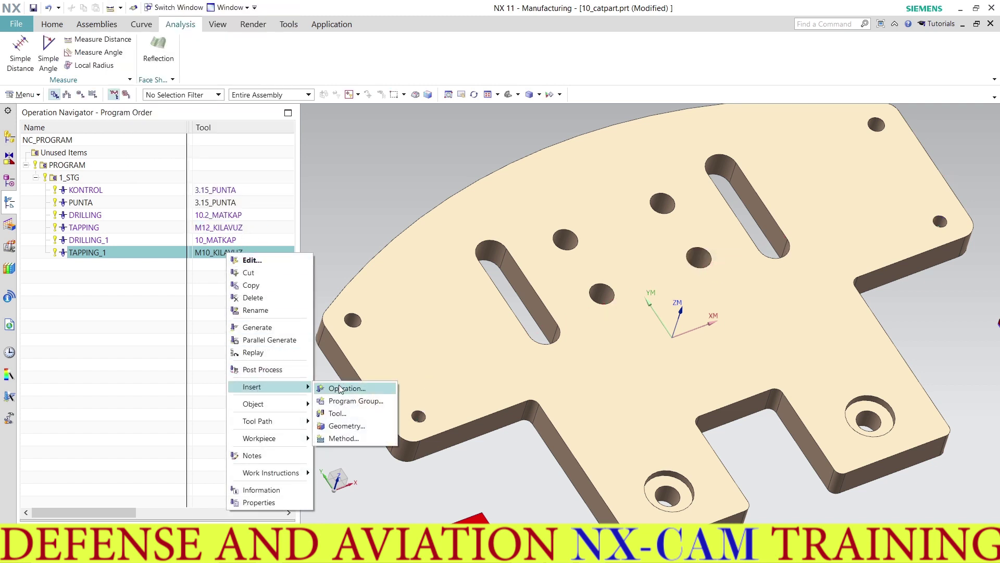
click(214, 219)
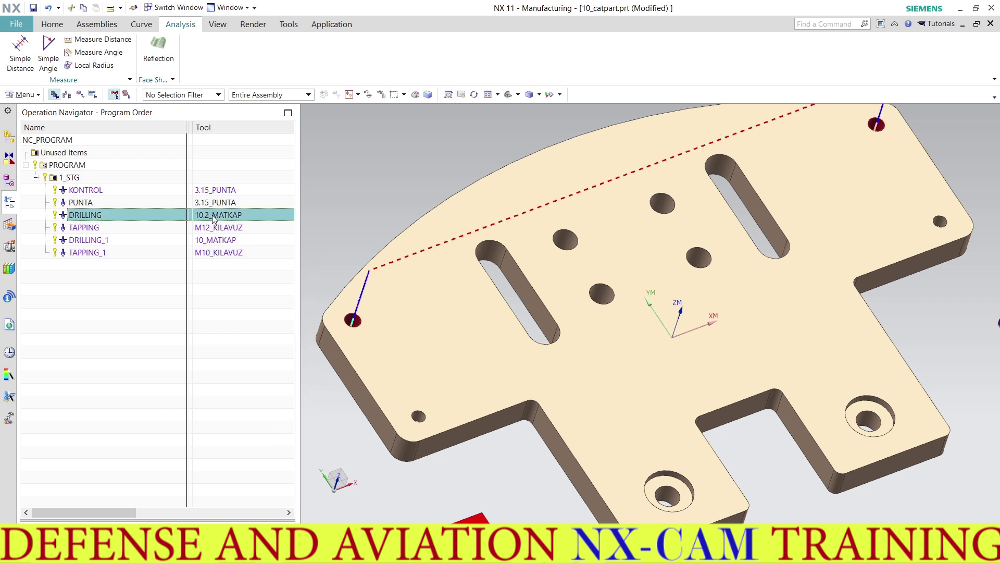
right_click(213, 218)
key(Escape)
right_click(214, 252)
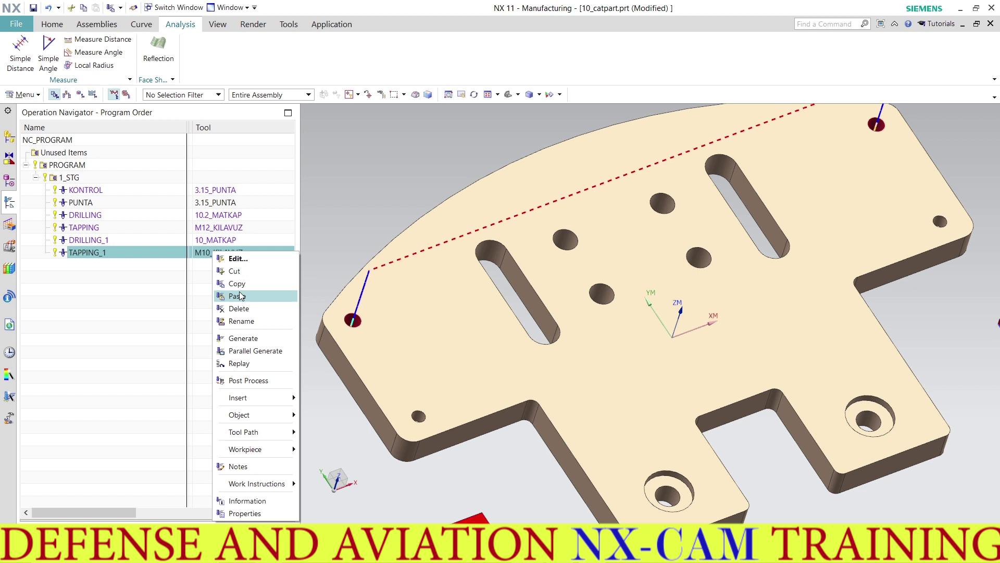
click(236, 296)
double_click(208, 264)
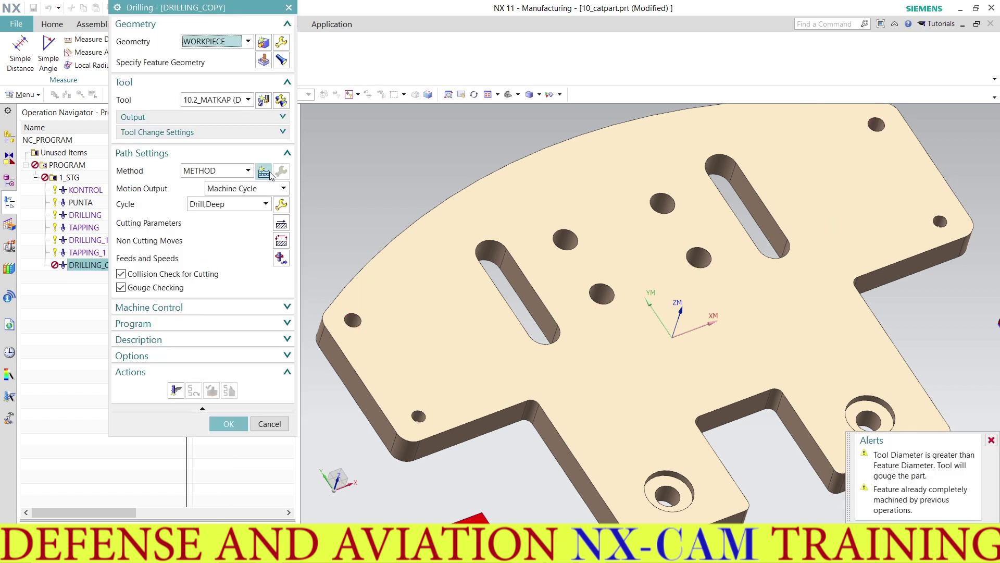
Select eight holes for DRILLING_COPY, including both ends of the two slots.
click(262, 57)
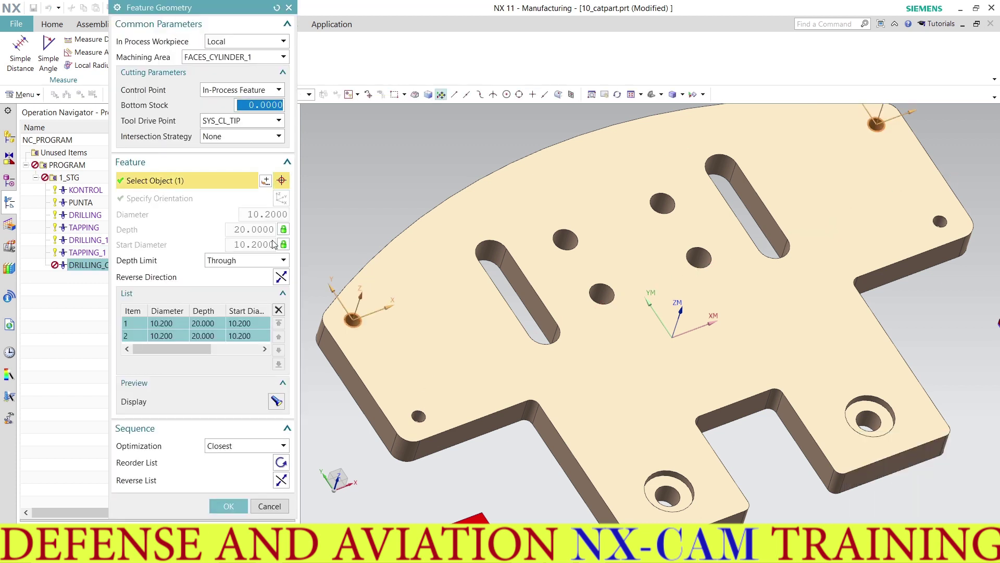
click(566, 238)
click(602, 292)
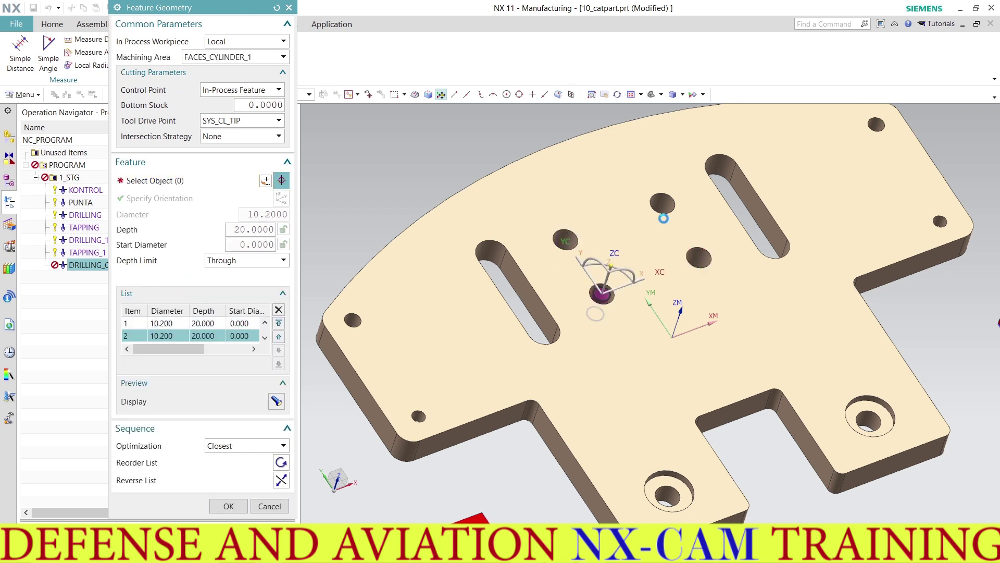
click(699, 256)
click(659, 208)
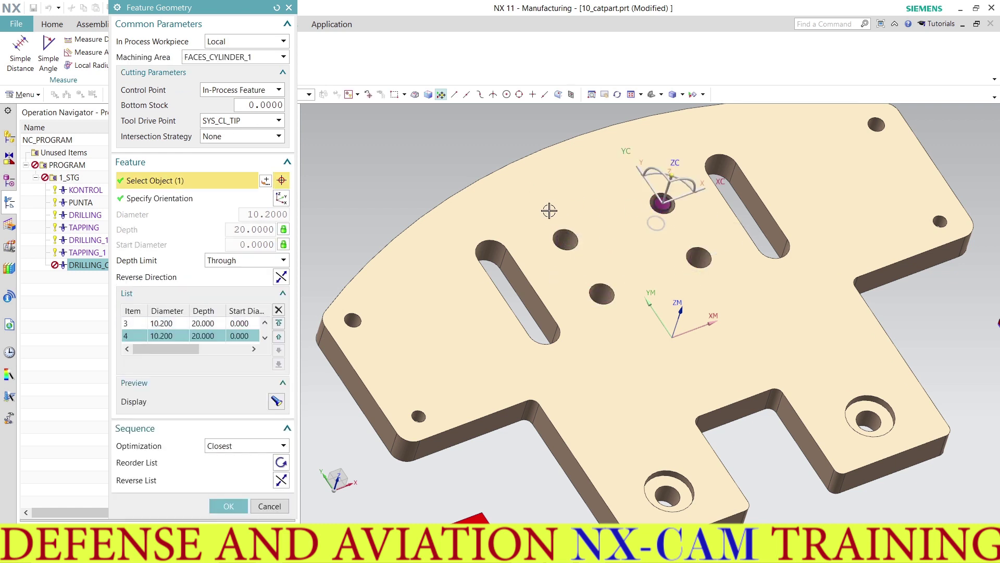
mouse_move(539, 224)
middle_down()
mouse_move(535, 201)
mouse_move(527, 215)
middle_up()
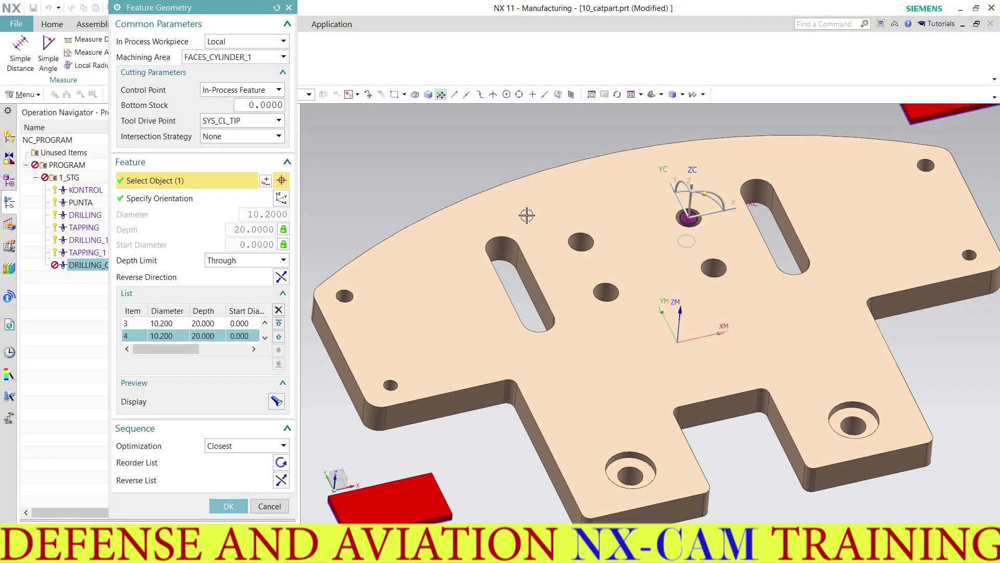
click(501, 240)
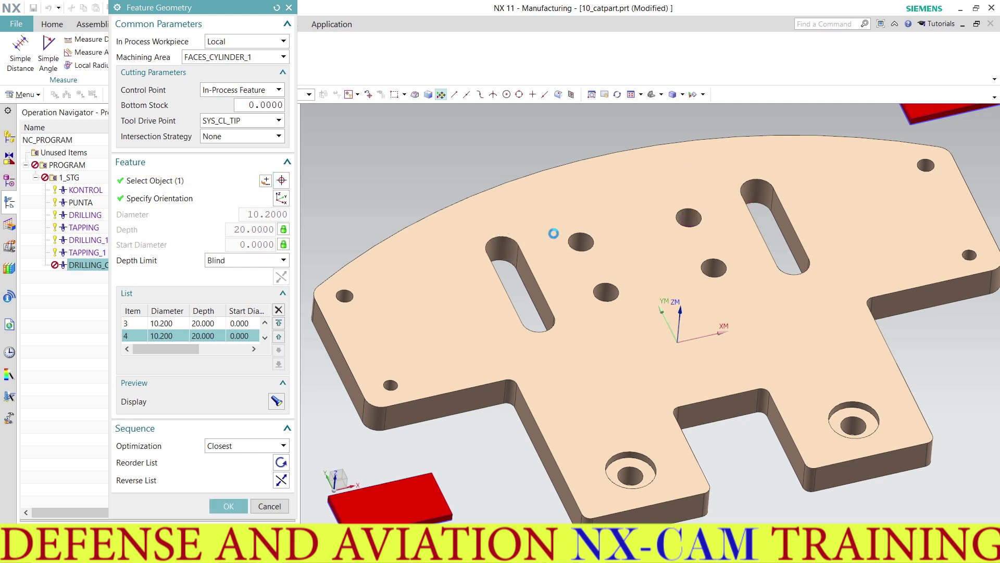
click(545, 328)
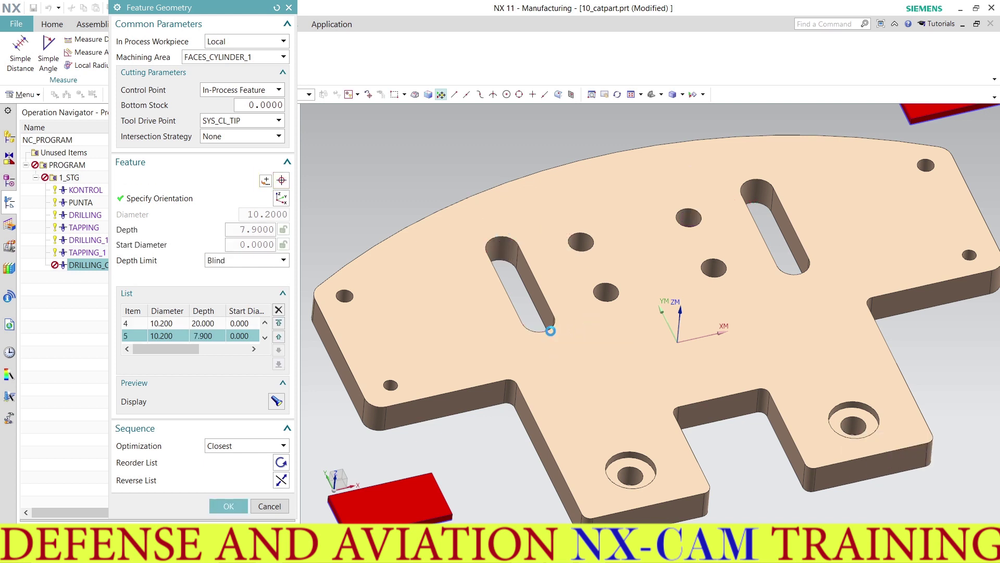
click(791, 271)
click(750, 177)
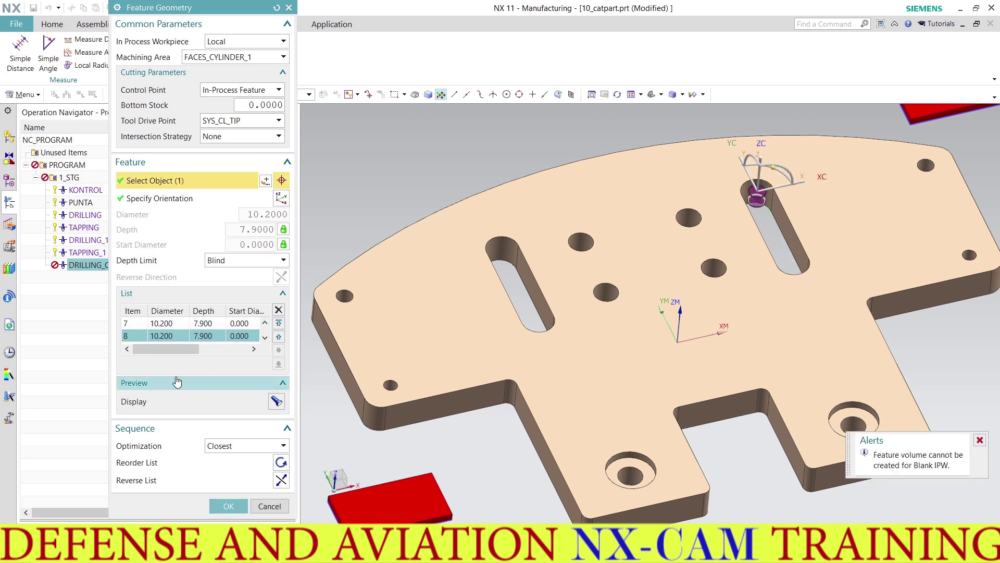
Reorder the holes by shortest path and accept the feature geometry.
click(234, 446)
click(241, 467)
click(281, 462)
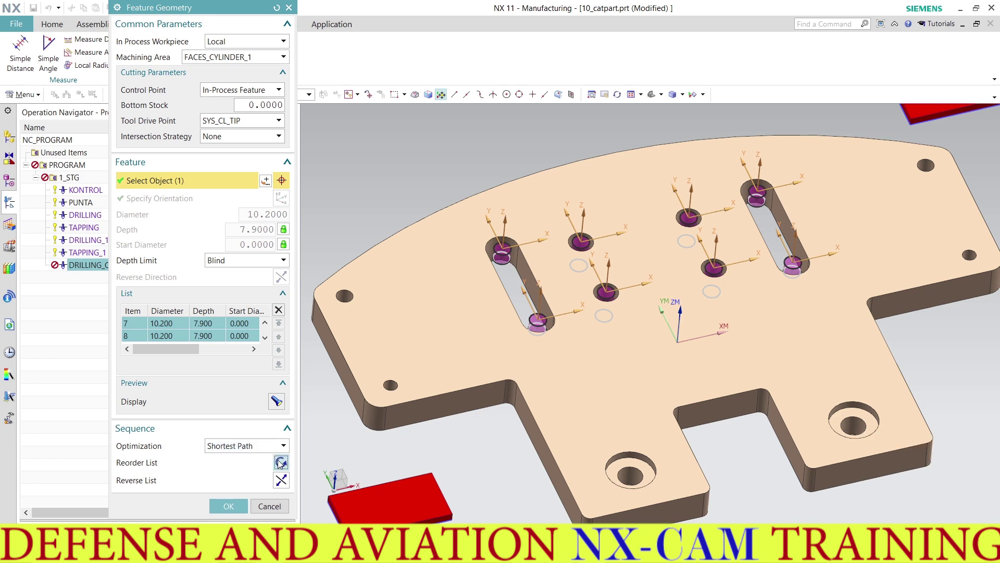
click(224, 501)
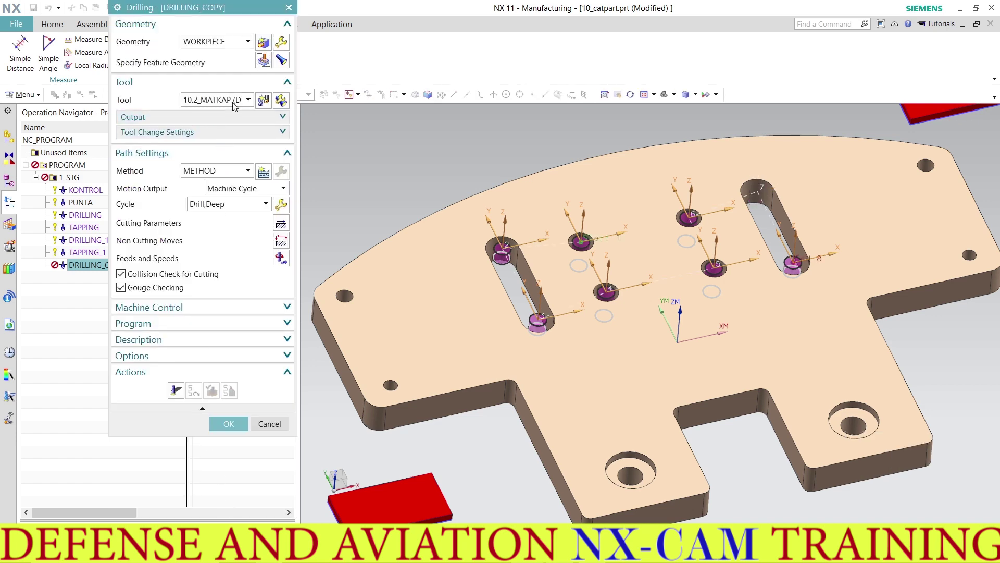
Create a new STD_DRILL tool named 15 with 15 mm diameter, 70 mm length, tool number 6.
click(263, 102)
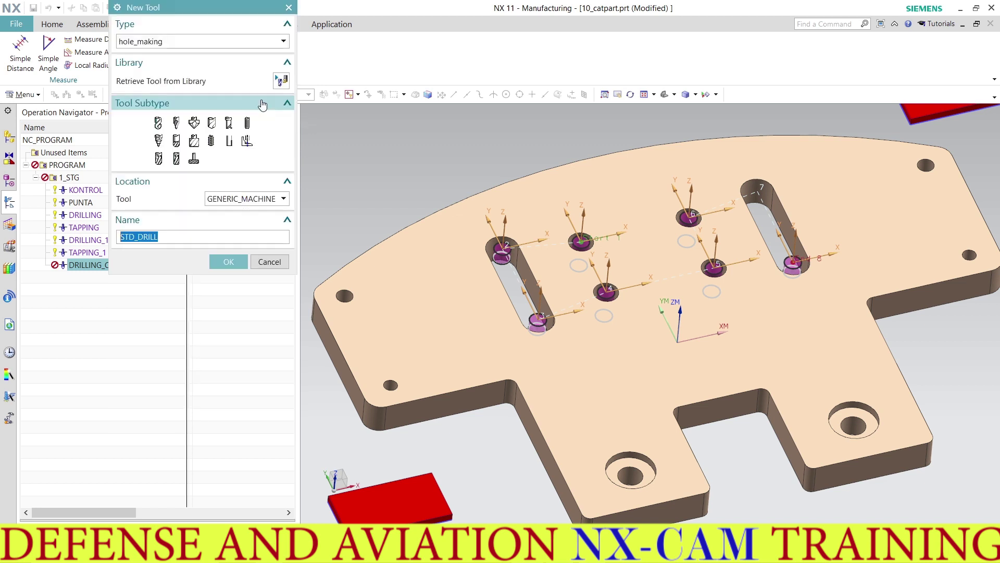
click(158, 122)
drag(167, 237, 117, 236)
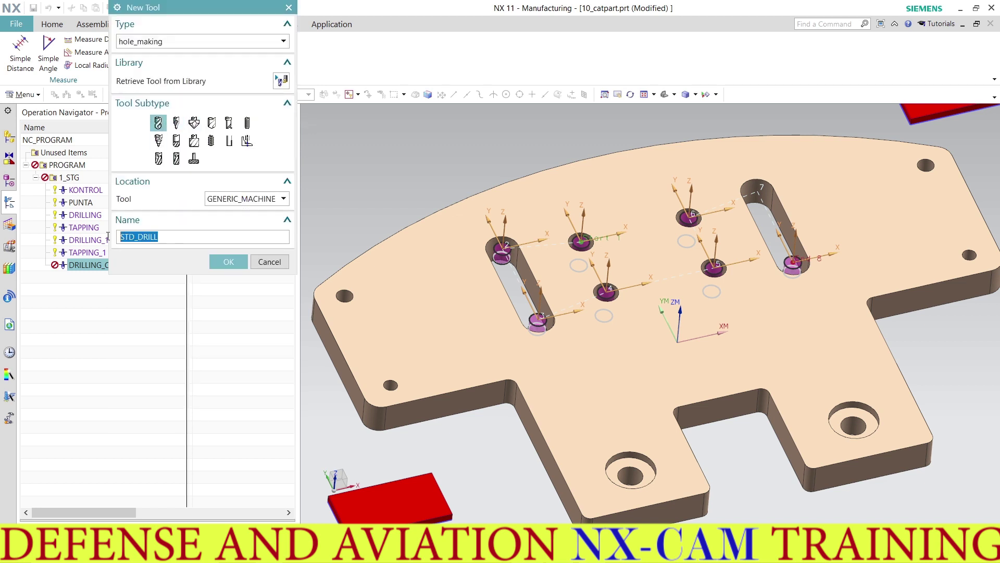
text(15_MATKAP)
click(221, 261)
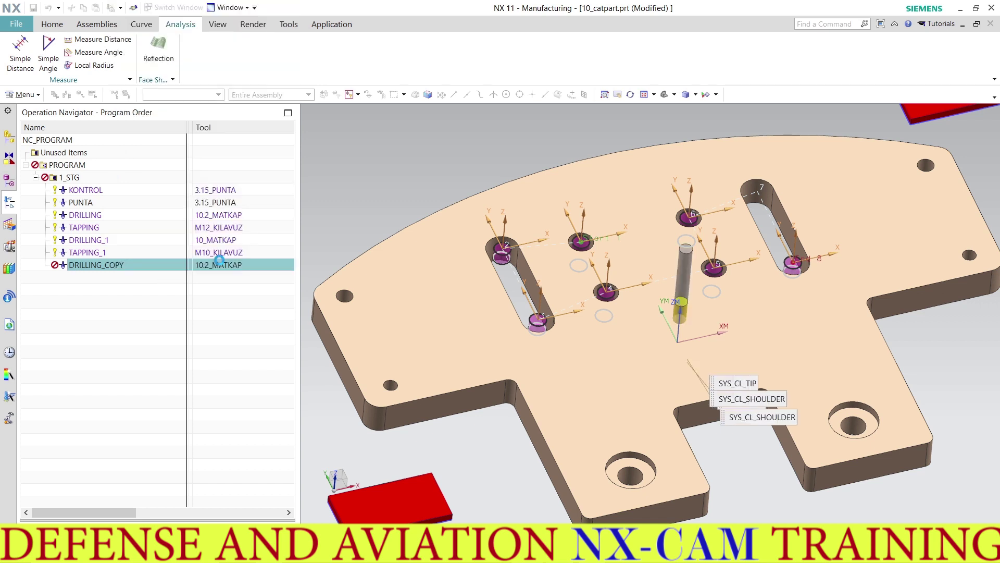
text(15)
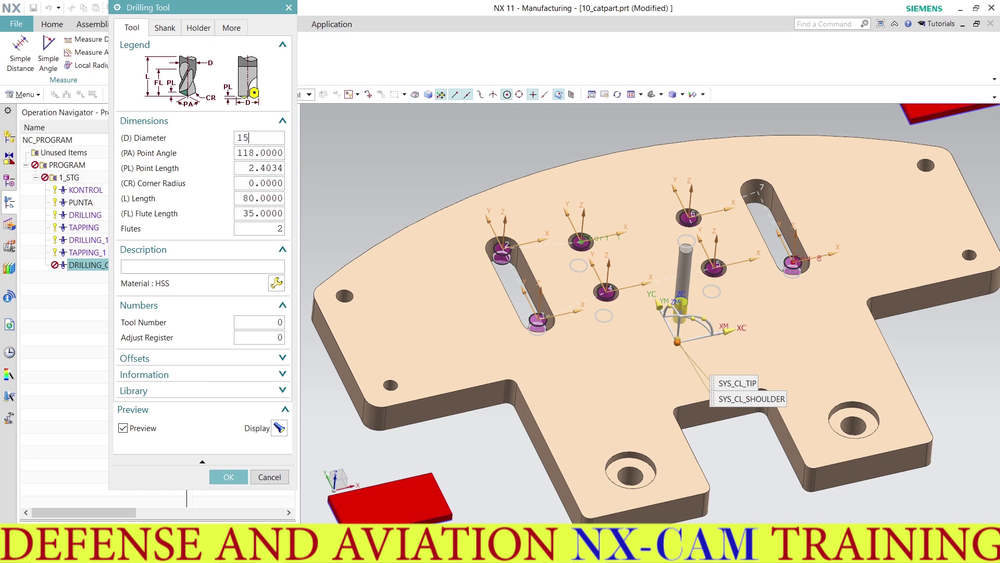
key(Return)
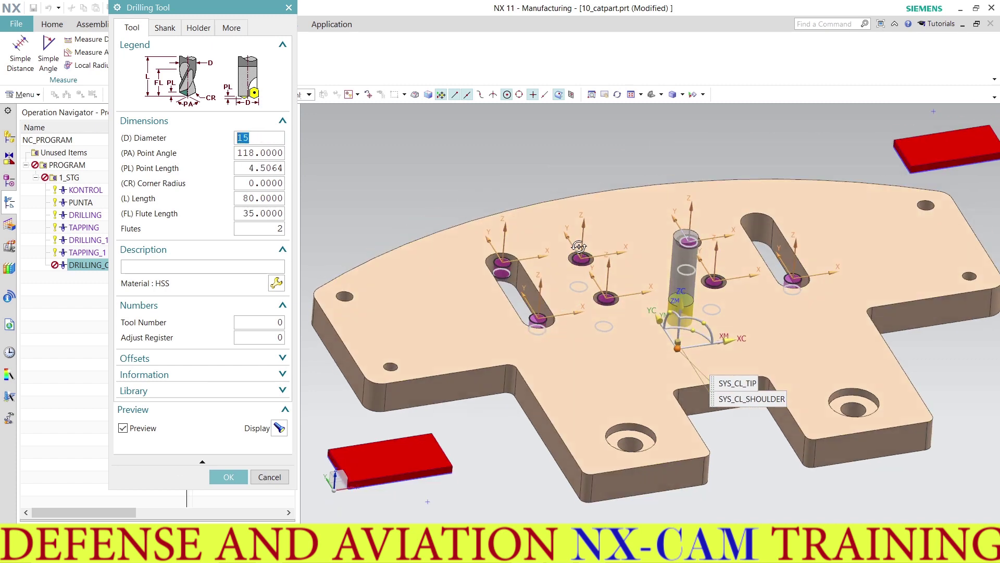
mouse_move(411, 291)
middle_down()
mouse_move(576, 237)
mouse_move(474, 225)
middle_up()
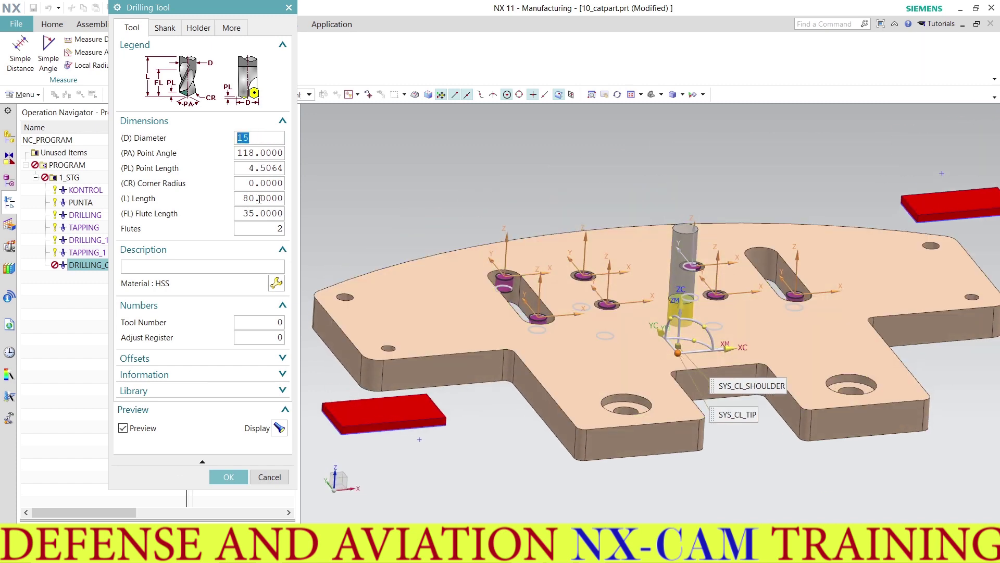
double_click(259, 198)
text(7)
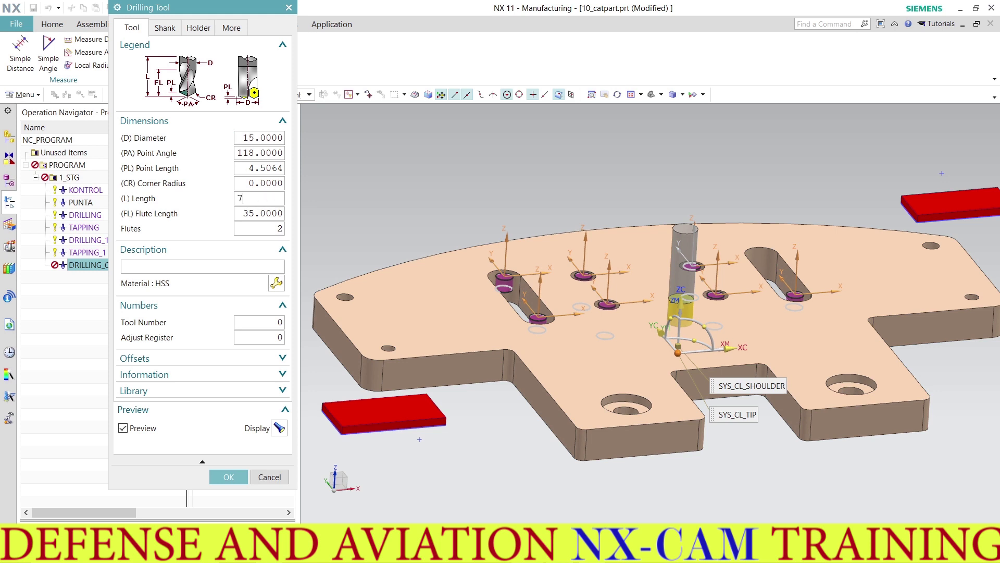
click(269, 318)
text(6)
key(Tab)
text(6)
Define the drill's shank with 35 length and 35 diameter, and accept the tool.
click(164, 28)
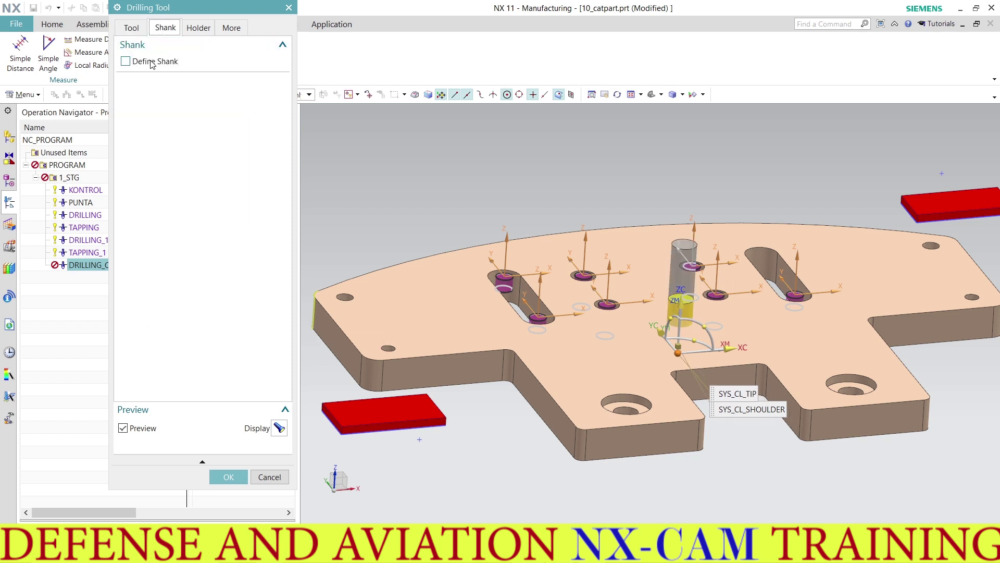
click(152, 62)
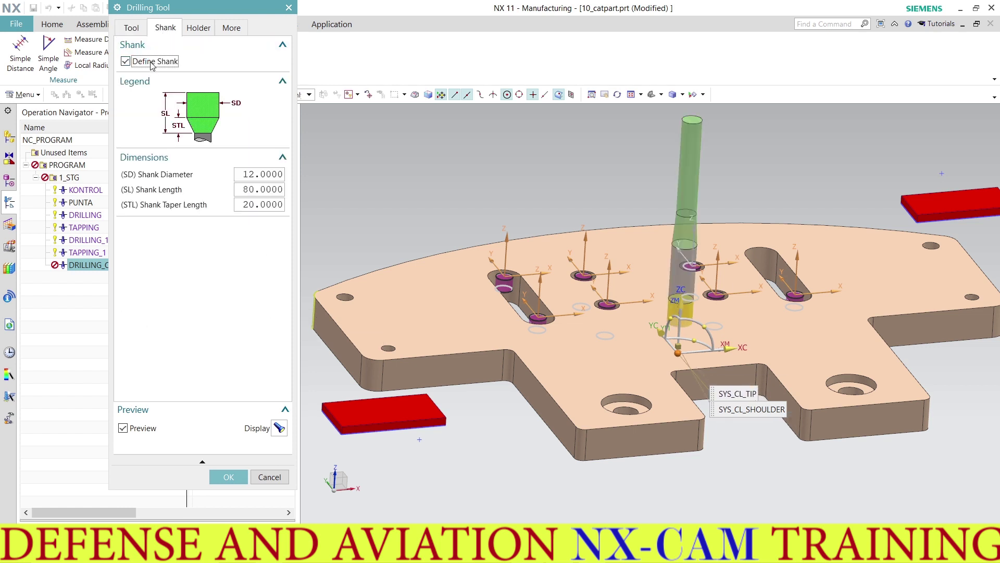
double_click(255, 190)
text(35)
key(Return)
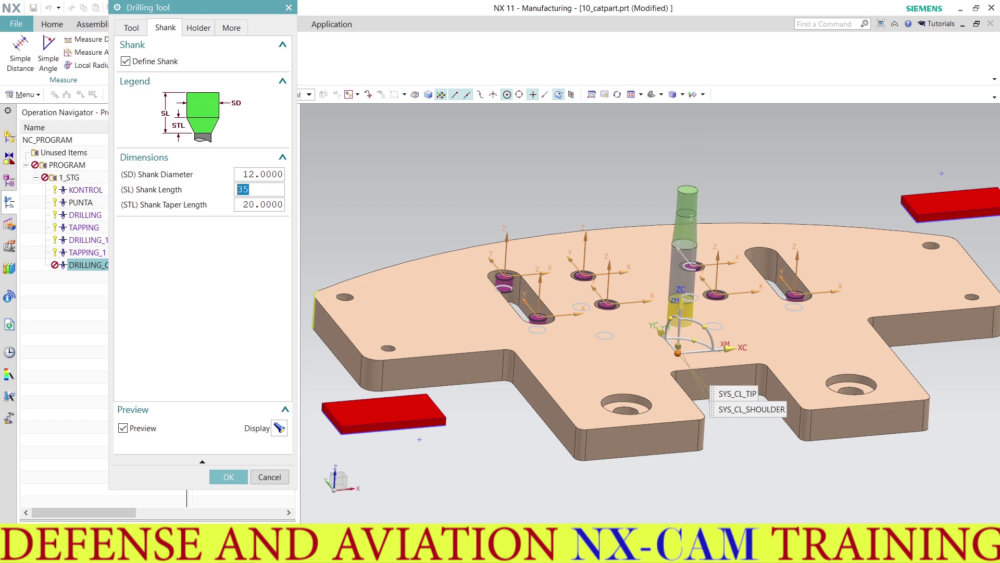
double_click(256, 177)
text(35)
key(Return)
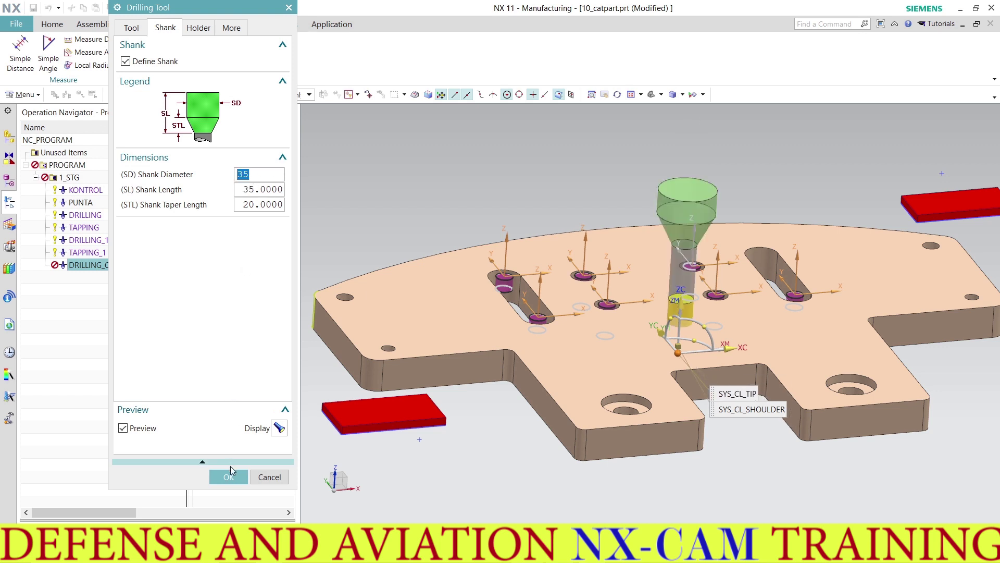
click(229, 477)
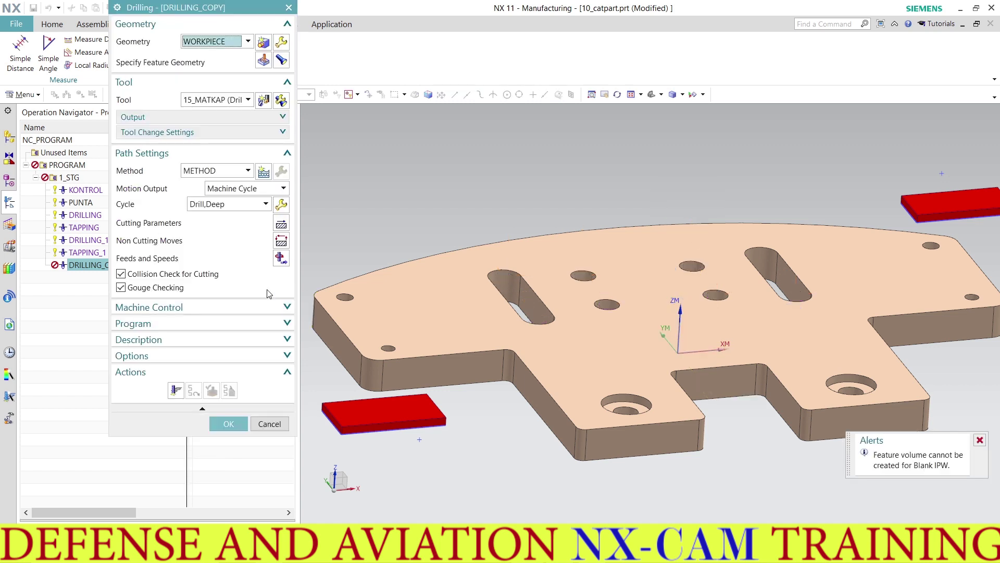
Keep the Drill,Deep cycle and confirm its cycle and cutting parameters unchanged.
click(218, 204)
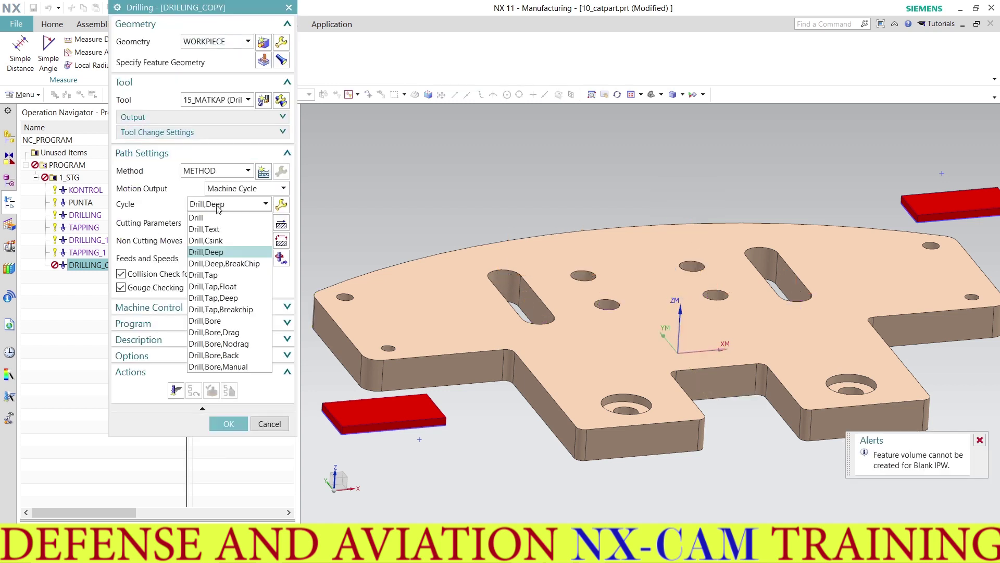
click(217, 205)
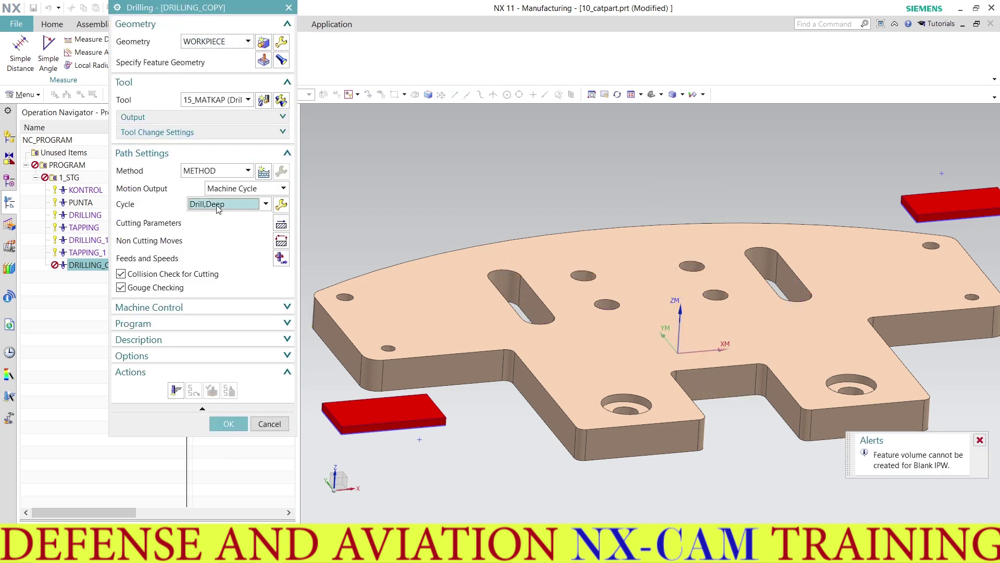
click(281, 204)
click(228, 190)
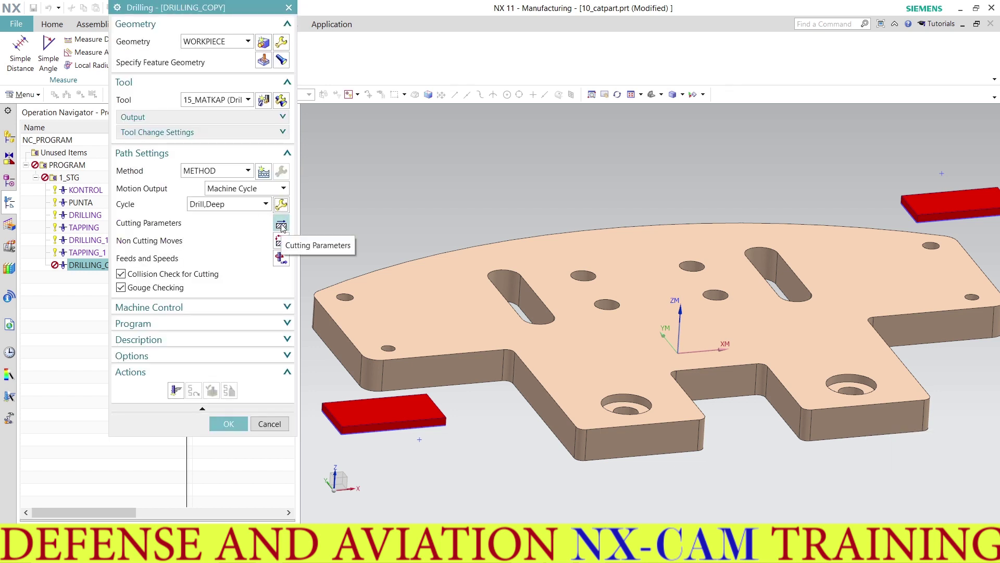
click(281, 225)
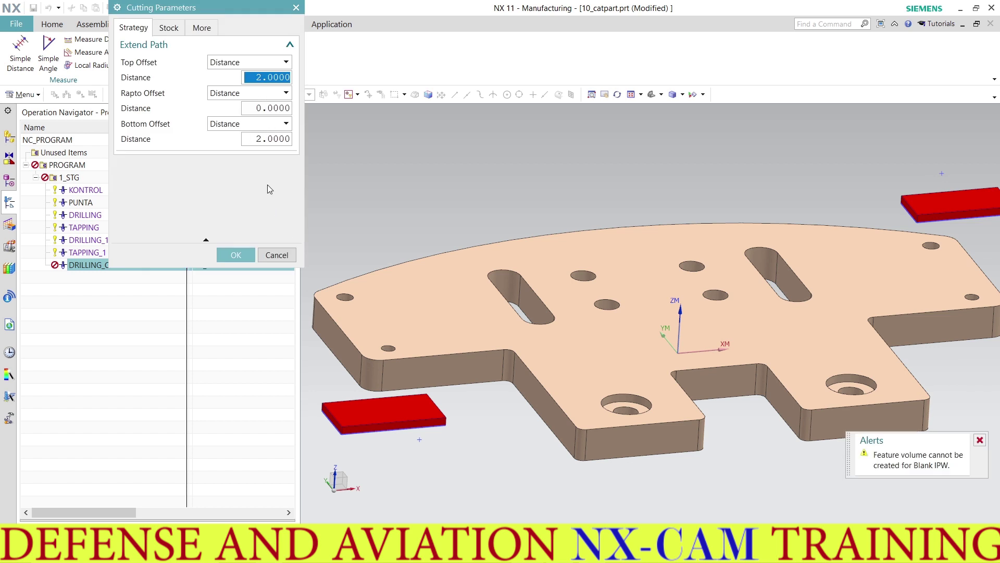
click(236, 254)
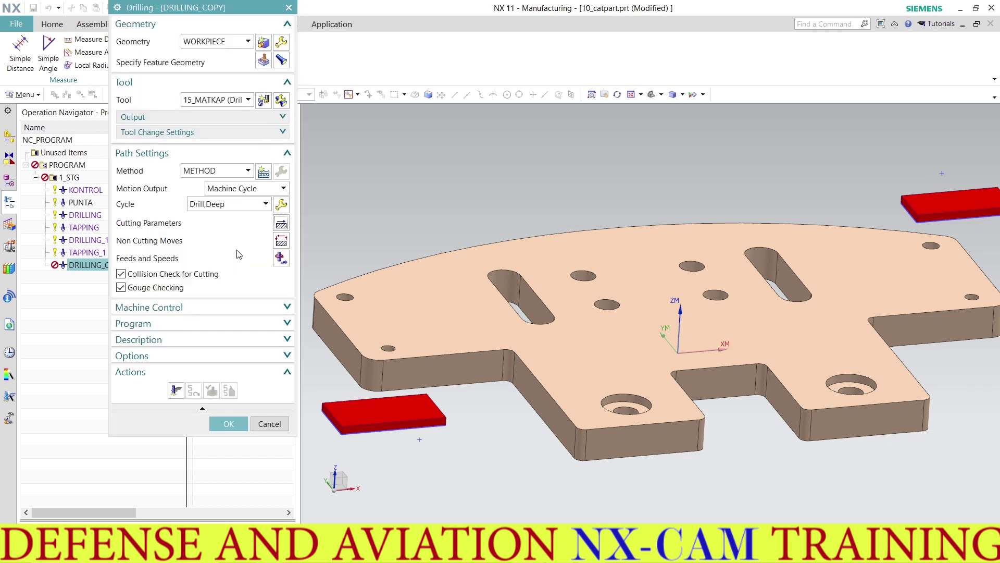
Set the spindle speed to 1600 rpm and recalculate the feeds.
click(284, 263)
click(200, 192)
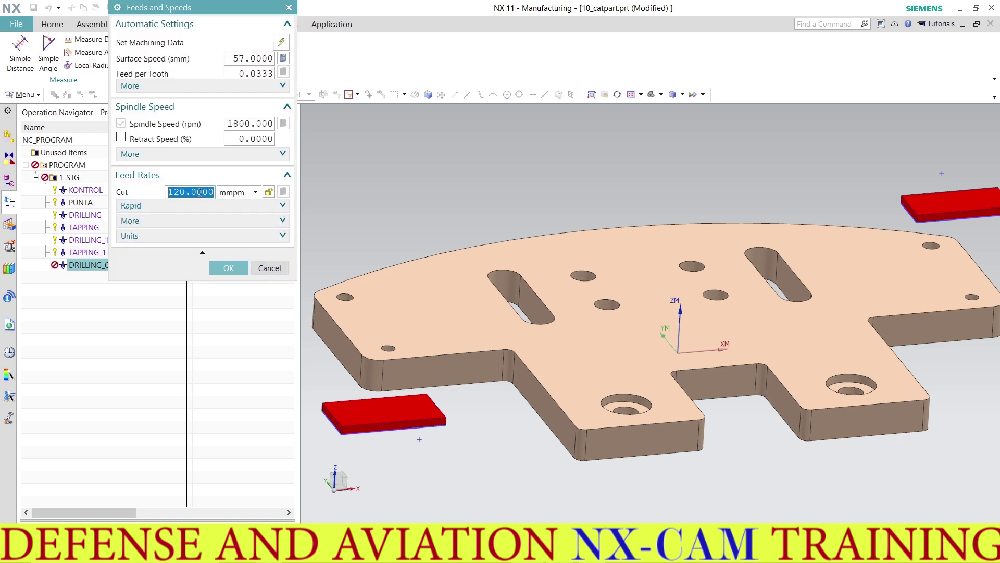
click(248, 124)
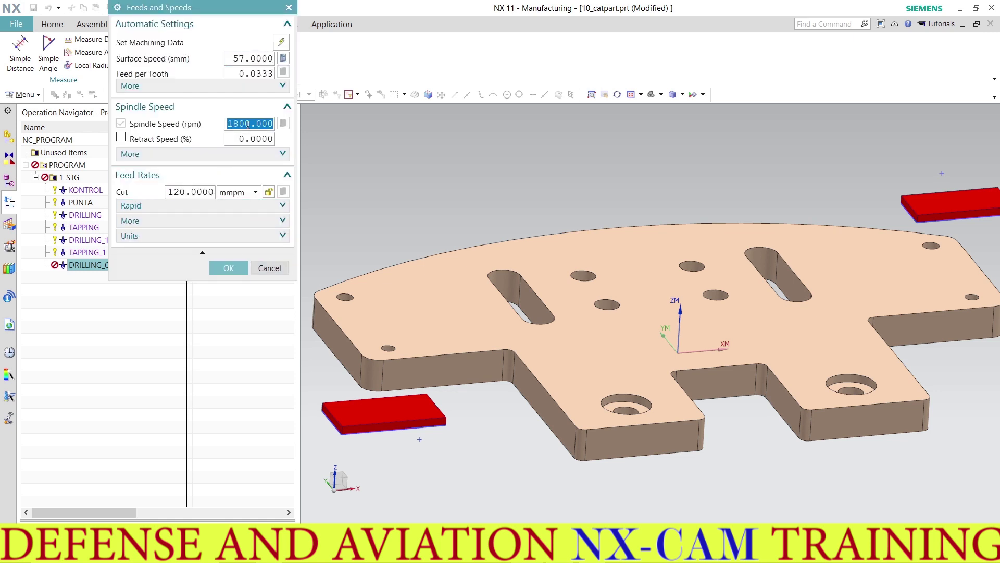
text(1600)
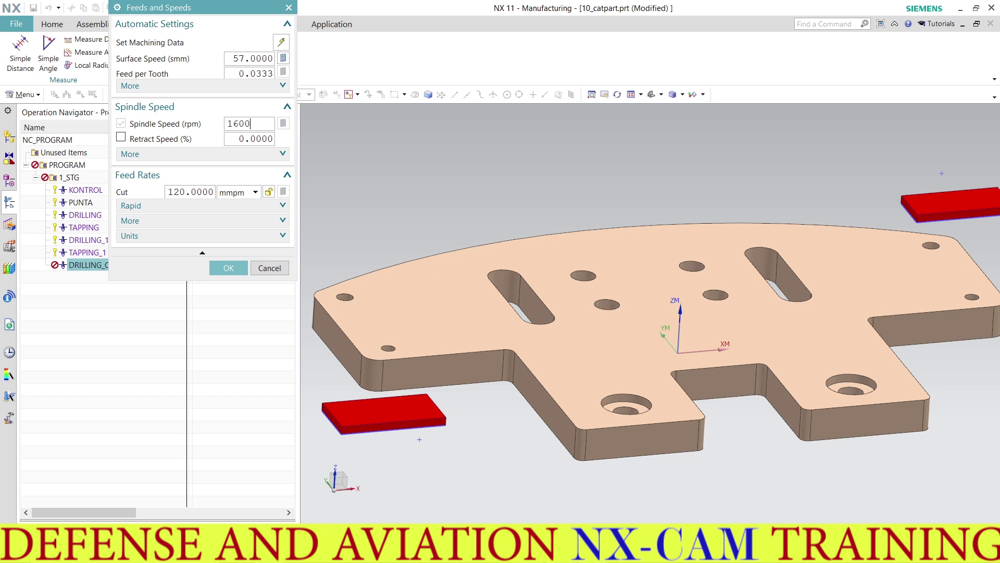
key(Return)
click(281, 125)
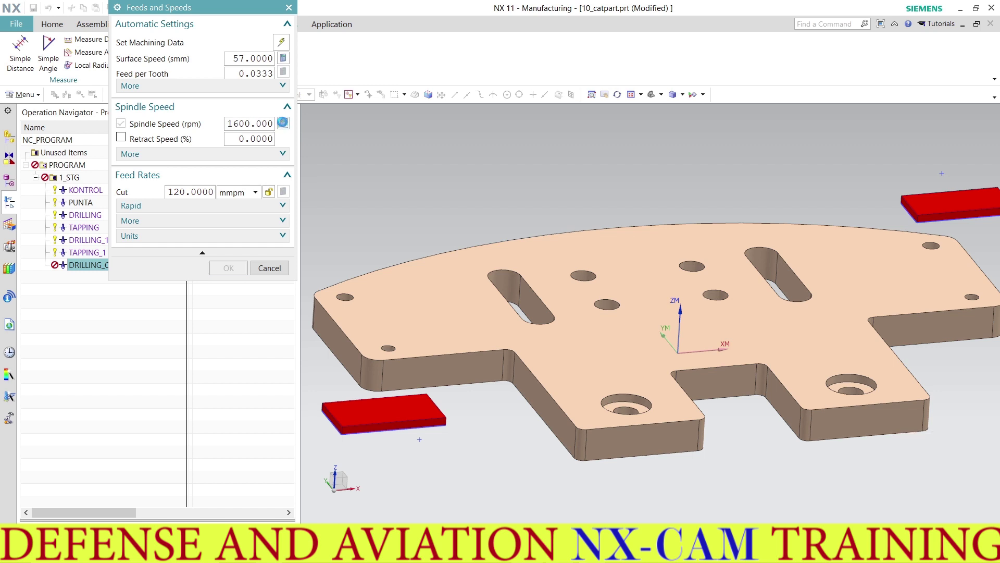
click(229, 268)
Generate the DRILLING_COPY toolpath on the plate and accept the operation.
middle_drag(316, 289, 448, 291)
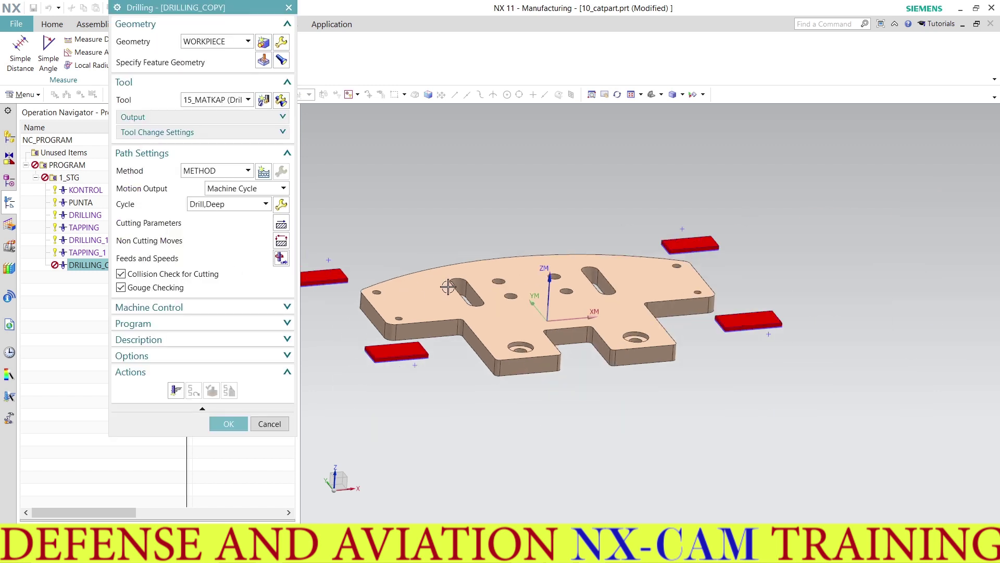
click(176, 389)
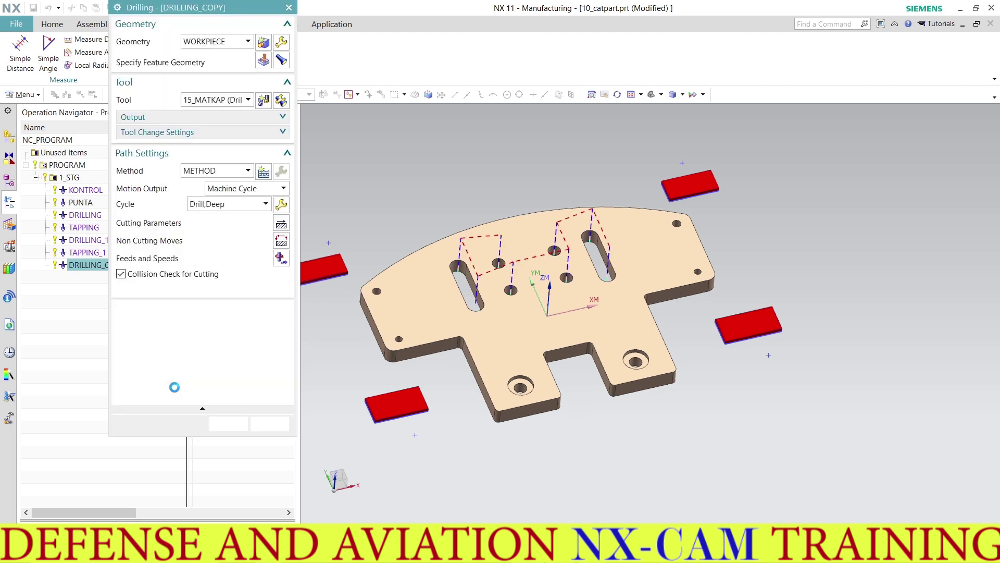
mouse_move(489, 328)
middle_down()
mouse_move(488, 350)
mouse_move(489, 315)
middle_up()
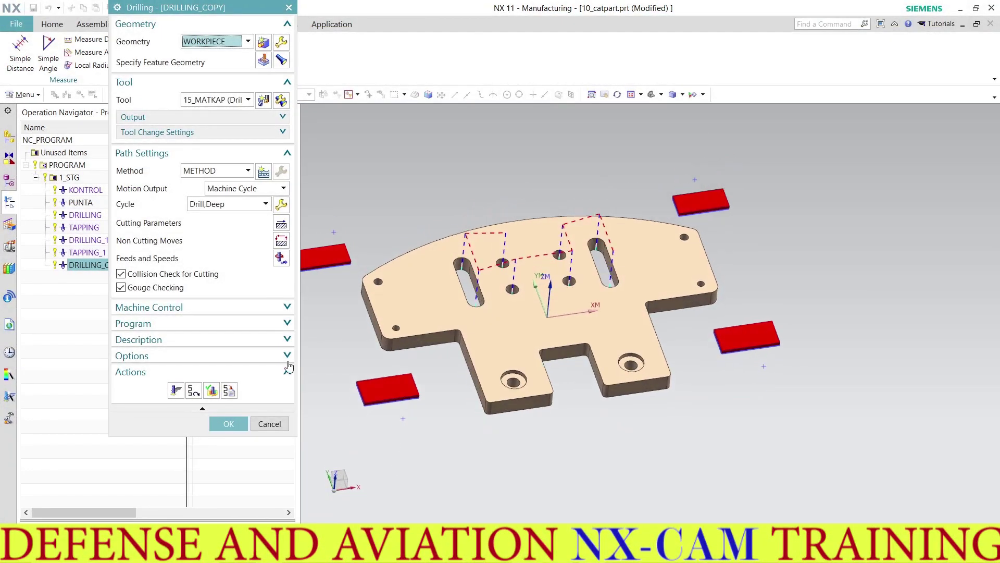
click(234, 425)
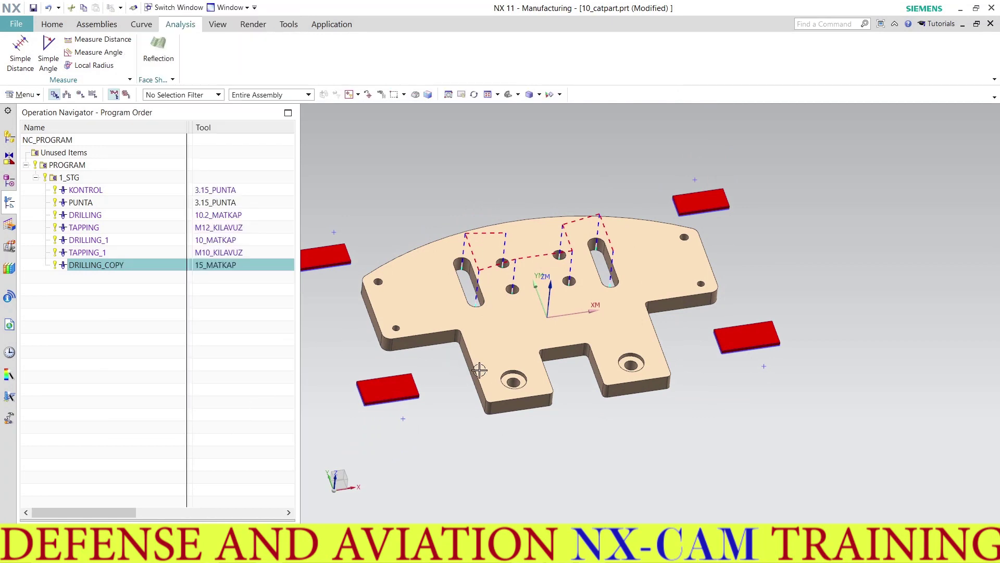
scroll(475, 368, up, 3)
scroll(479, 391, down, 2)
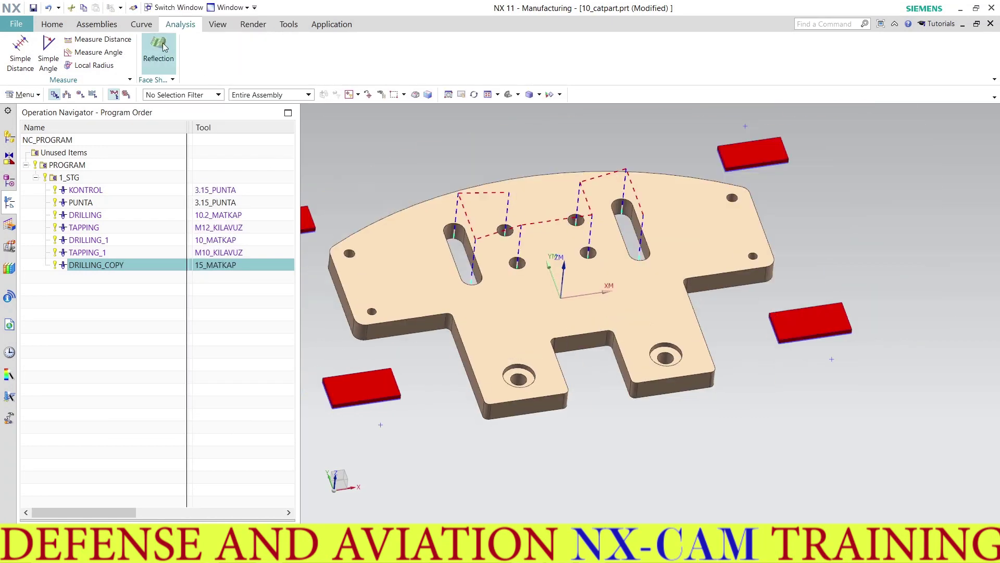
click(92, 40)
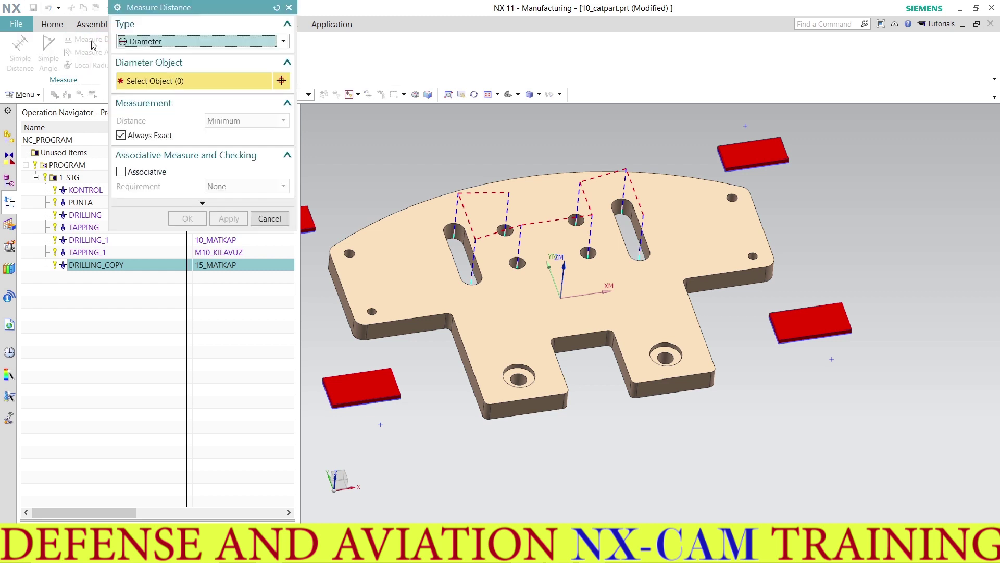
scroll(519, 375, up, 3)
click(507, 372)
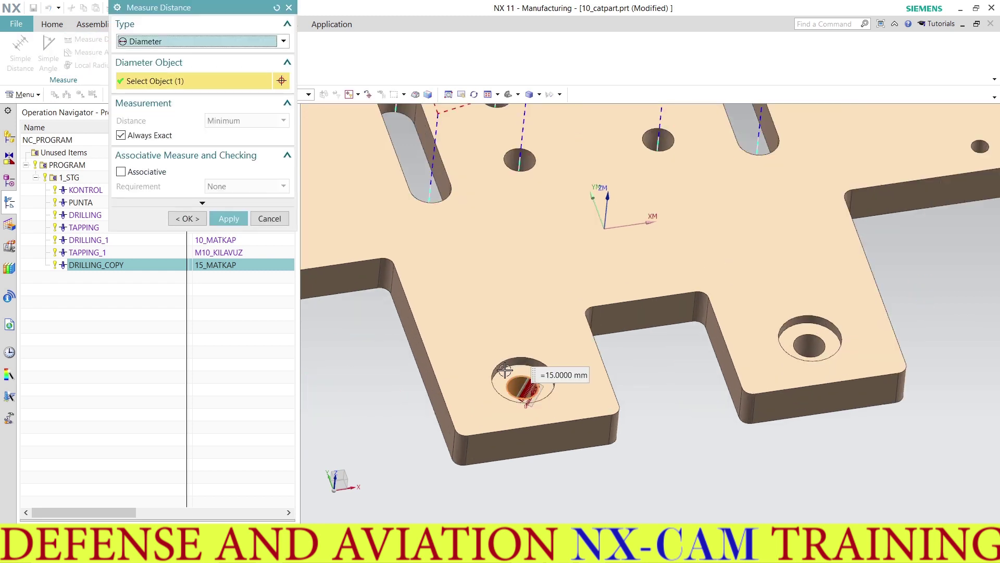
scroll(448, 309, down, 1)
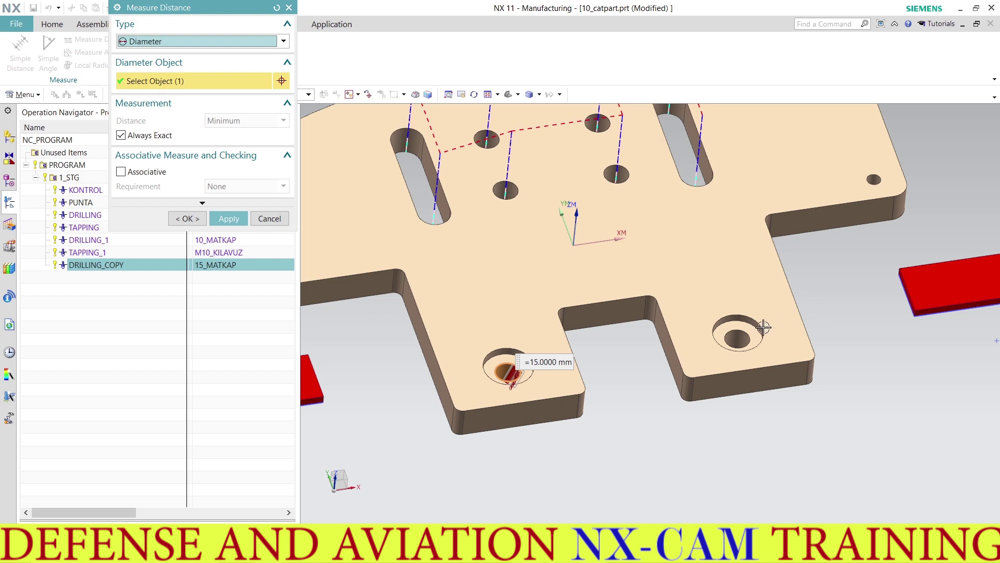
click(741, 329)
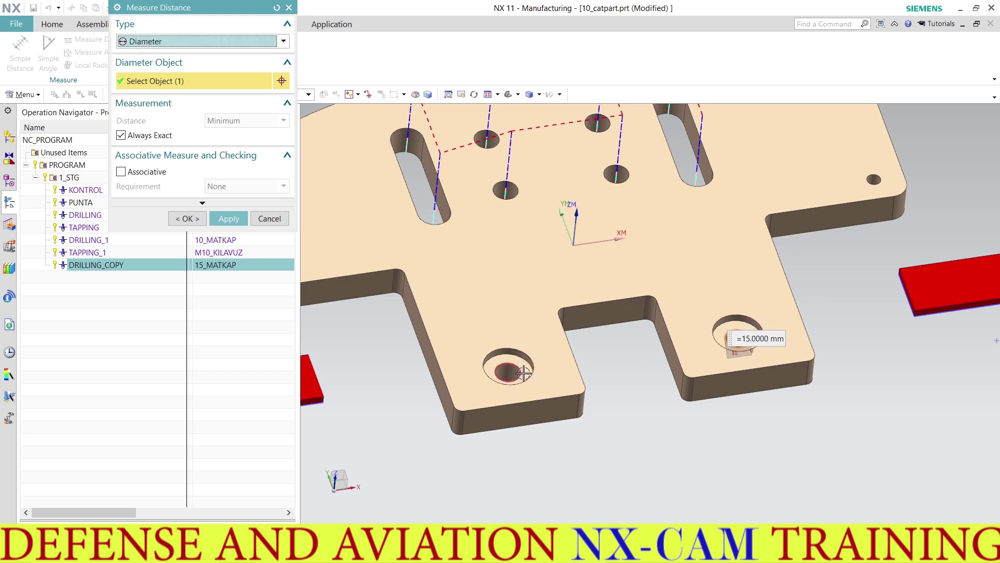
click(201, 220)
key(ctrl+f)
right_click(198, 267)
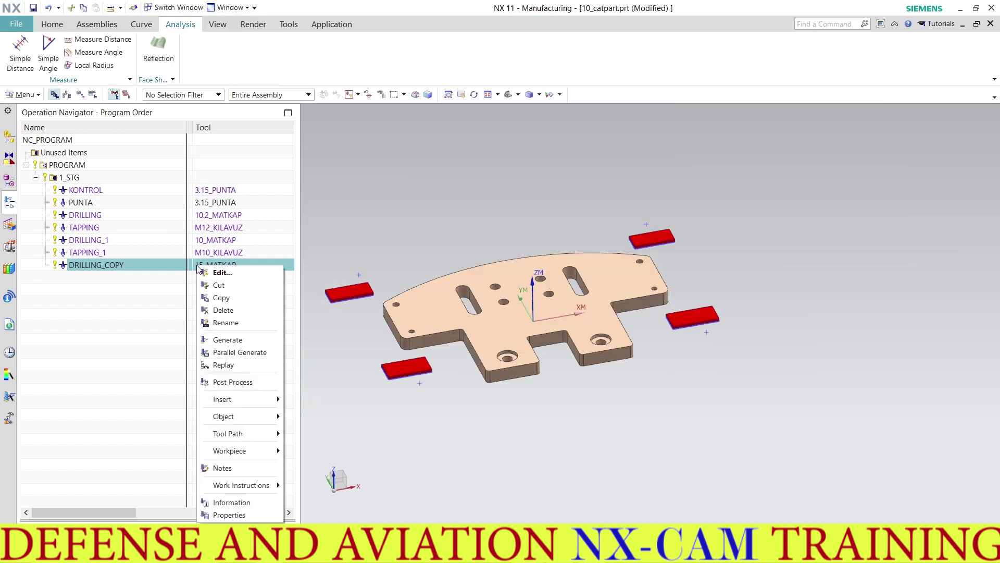
Copy and paste DRILLING_COPY as DRILLING_COPY_COPY and clear its inherited holes.
click(222, 297)
right_click(205, 266)
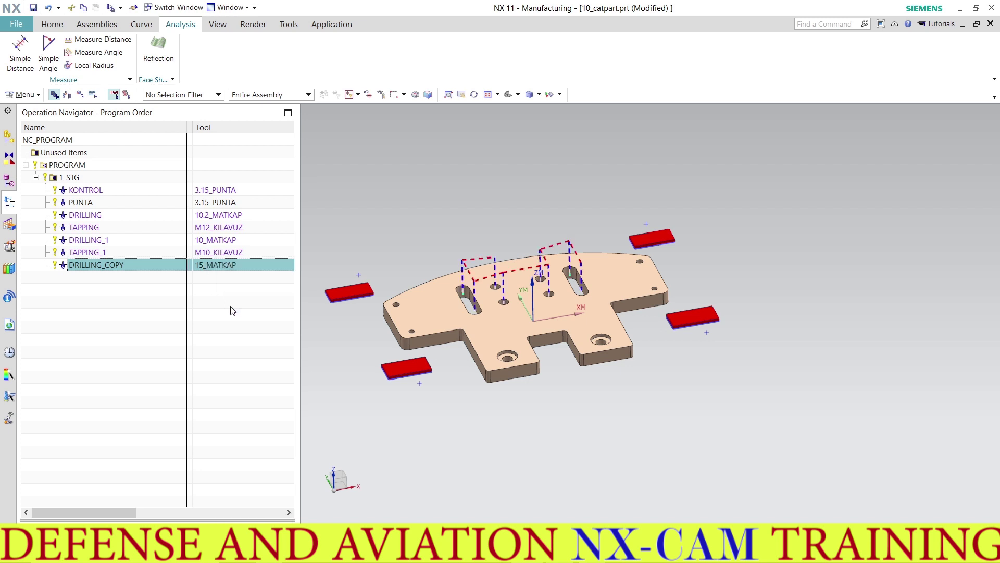
click(229, 308)
double_click(211, 276)
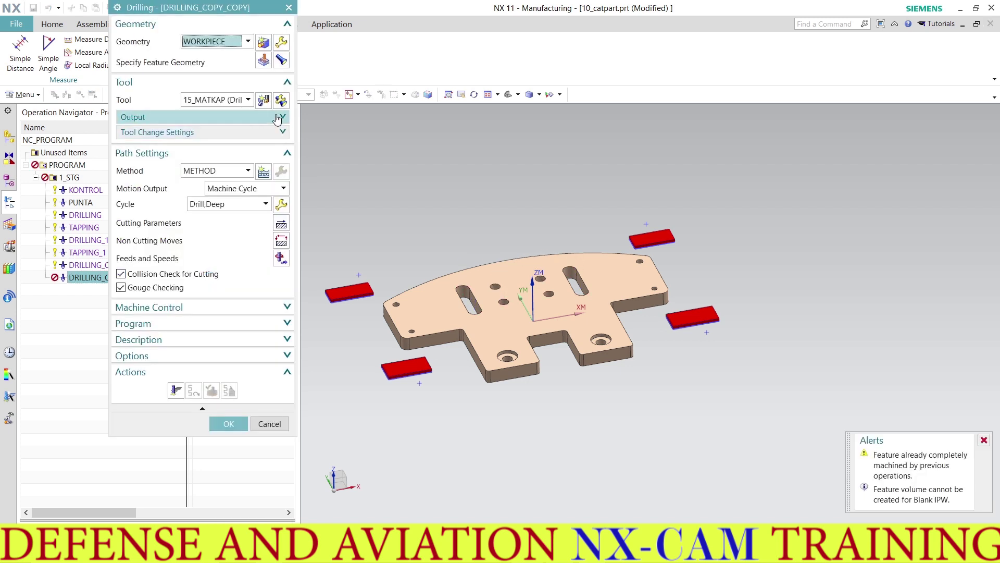
key(Escape)
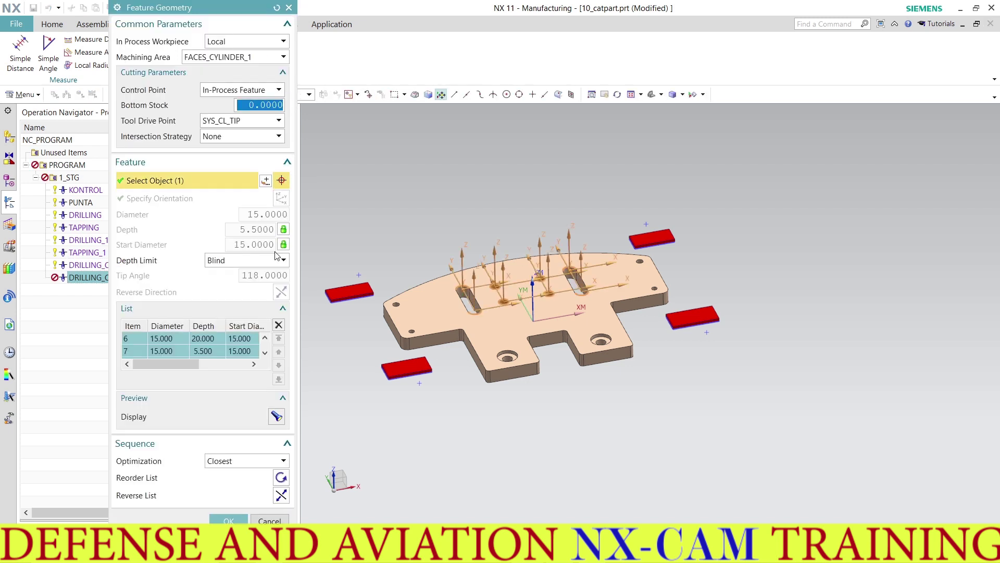
click(279, 324)
Select the two 15 mm counterbored holes using the FACES_CYLINDER_2 machining area.
scroll(486, 360, up, 5)
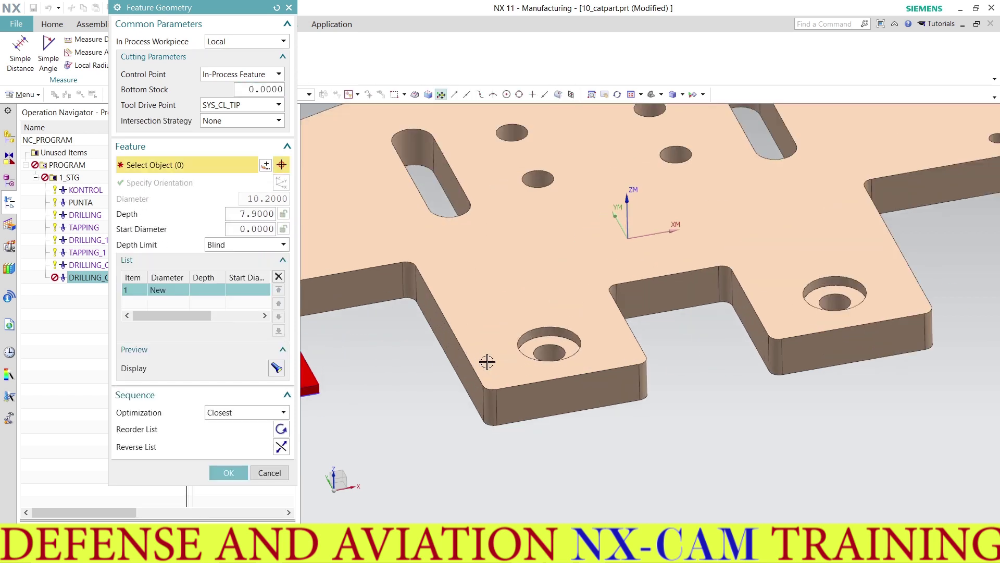
click(560, 348)
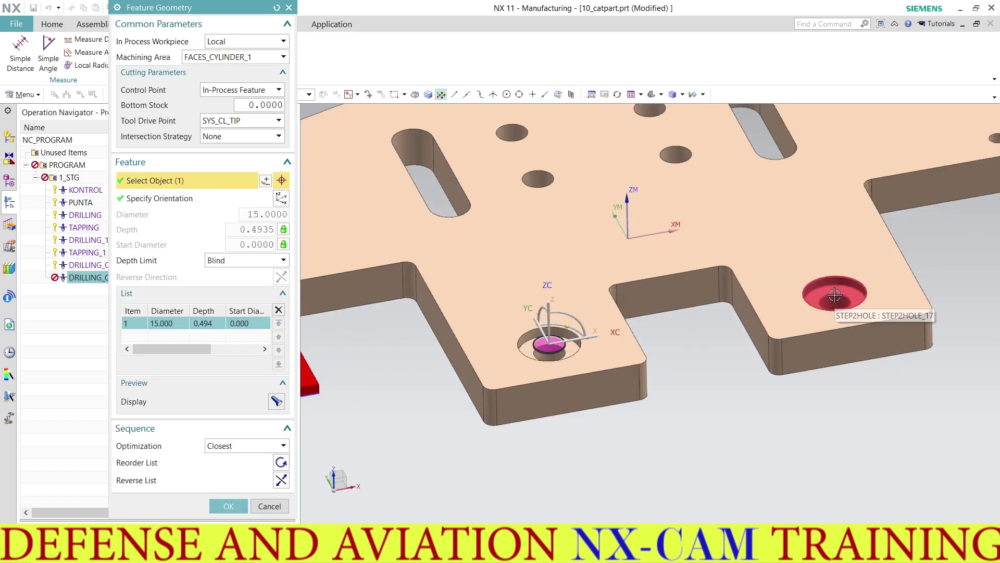
middle_drag(505, 344, 496, 320)
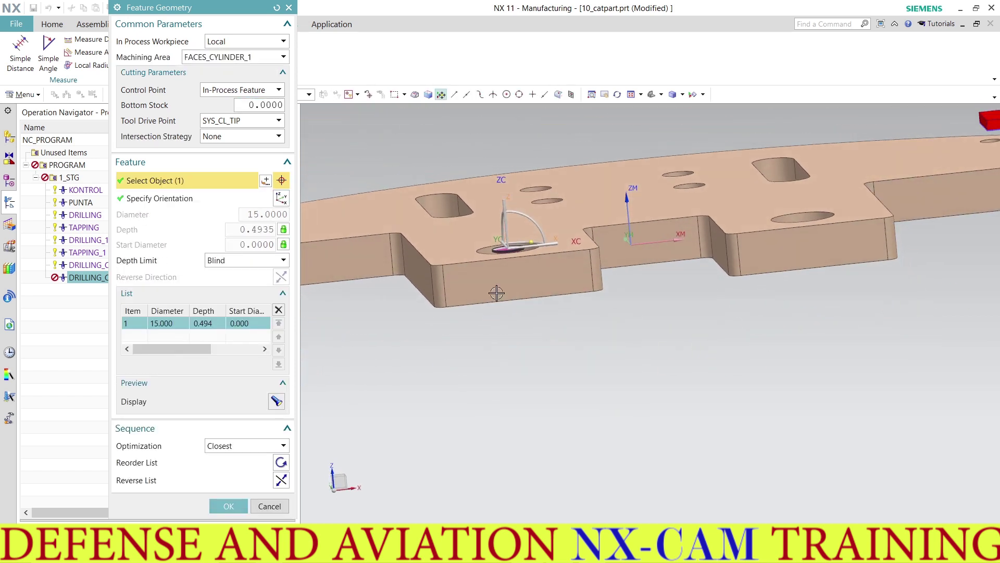
scroll(495, 319, up, 3)
middle_drag(511, 221, 511, 268)
scroll(511, 267, up, 2)
scroll(507, 308, down, 3)
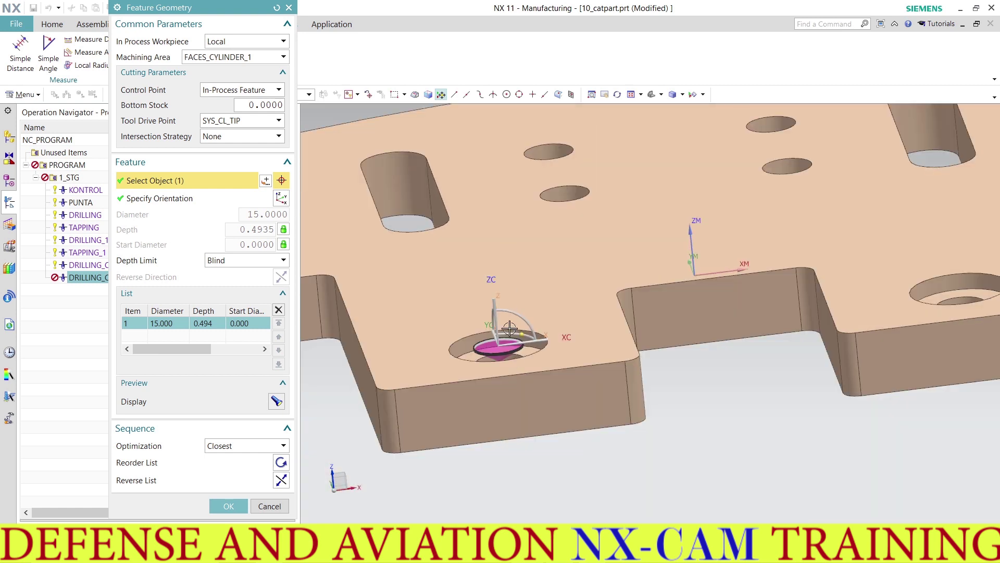
scroll(512, 365, up, 1)
click(254, 58)
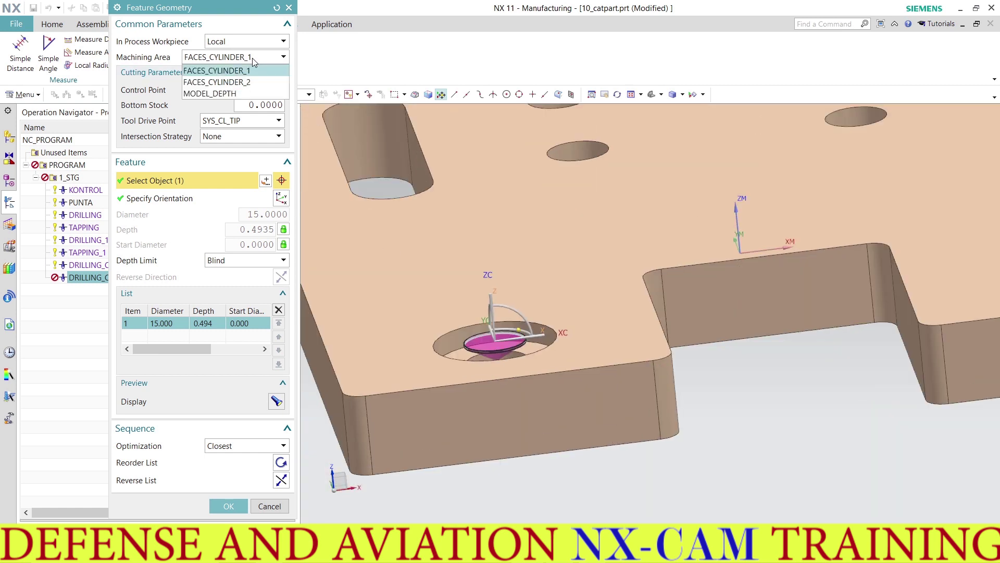
click(243, 88)
scroll(732, 279, down, 4)
scroll(805, 259, up, 5)
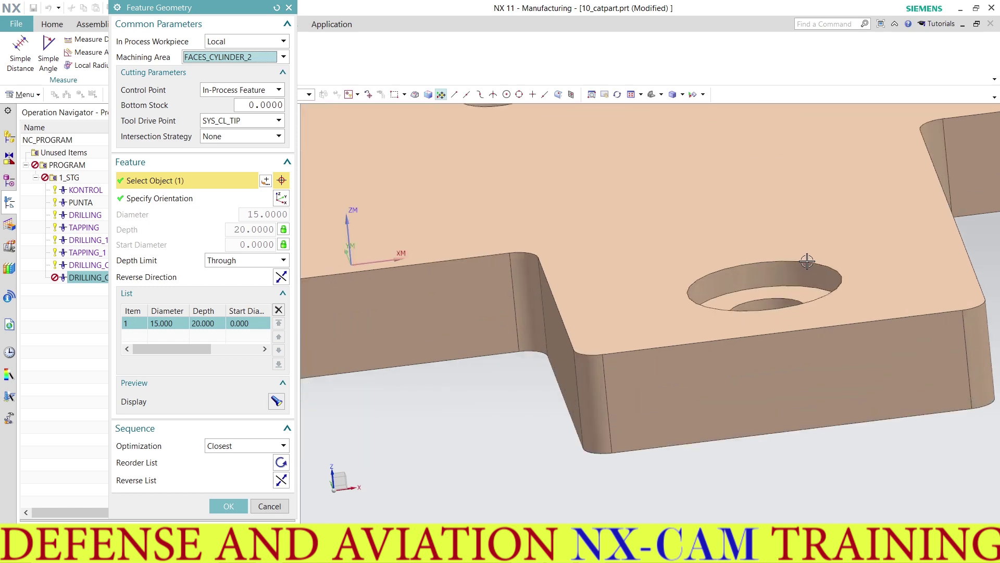
click(804, 259)
middle_drag(657, 253, 647, 252)
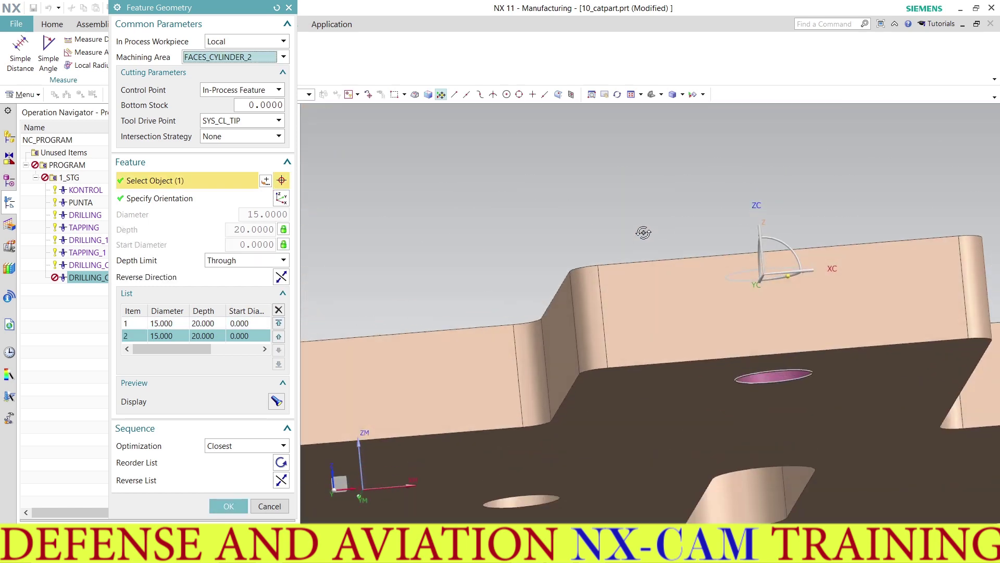
scroll(647, 252, down, 5)
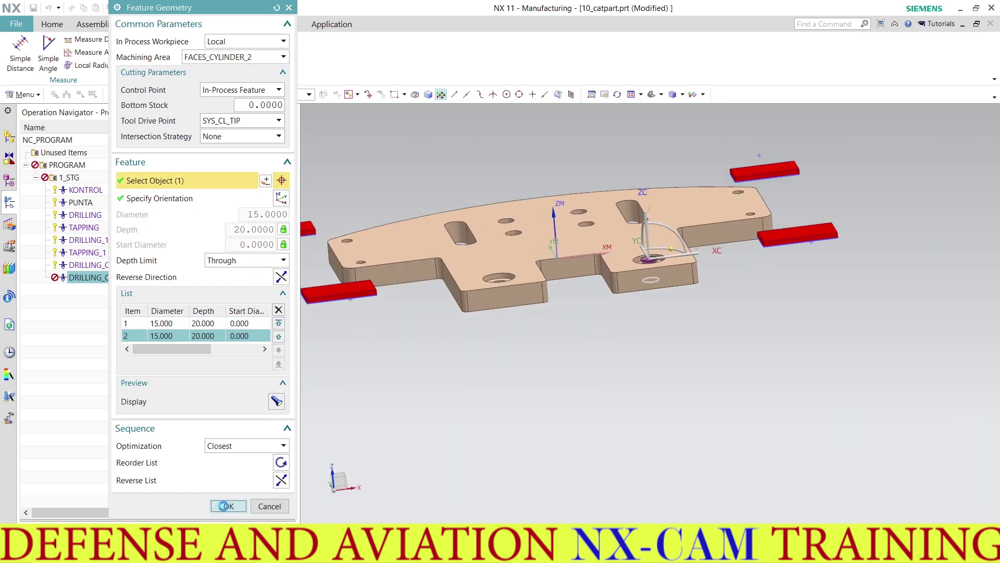
click(228, 506)
Generate the two-hole toolpath, accept the operation, and highlight DRILLING_COPY_COPY.
click(175, 390)
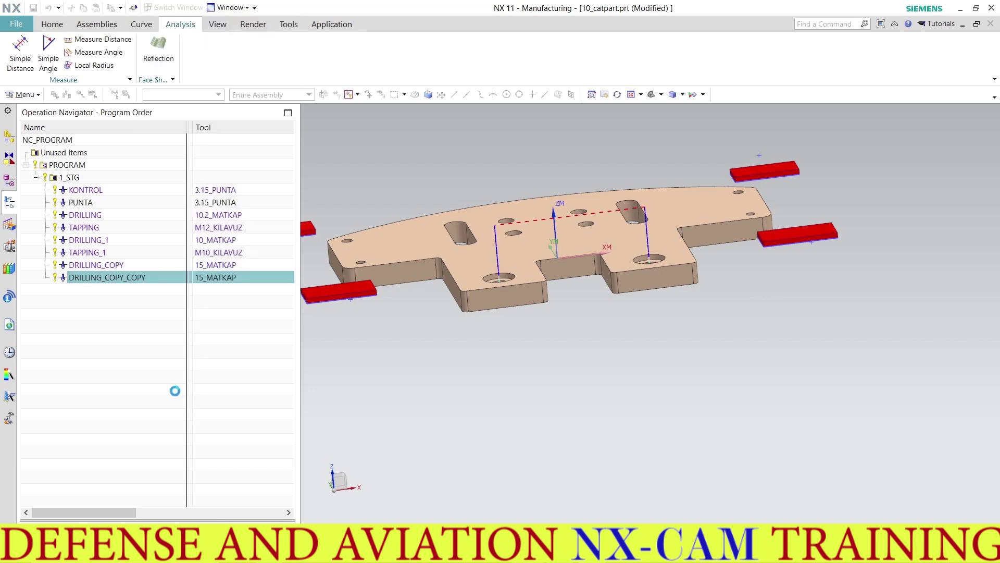
middle_drag(466, 344, 464, 339)
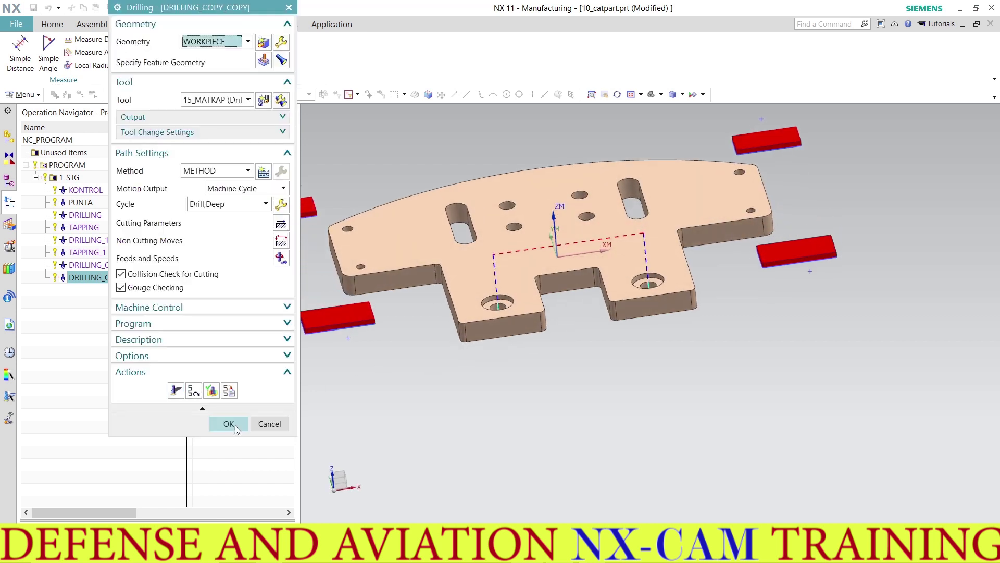
click(228, 424)
scroll(577, 339, down, 3)
mouse_move(576, 339)
middle_down()
mouse_move(585, 292)
mouse_move(318, 276)
middle_up()
scroll(519, 280, up, 3)
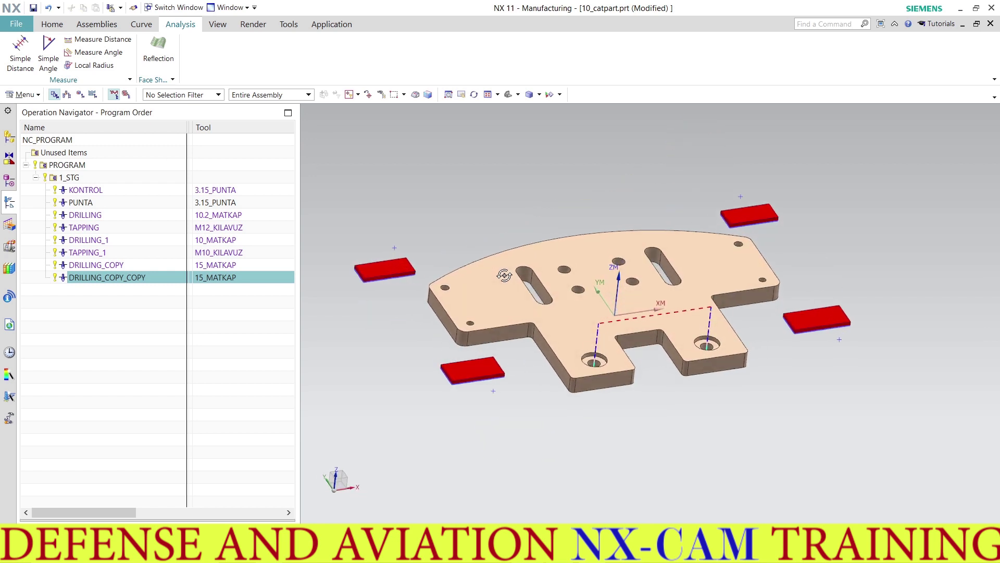
click(214, 281)
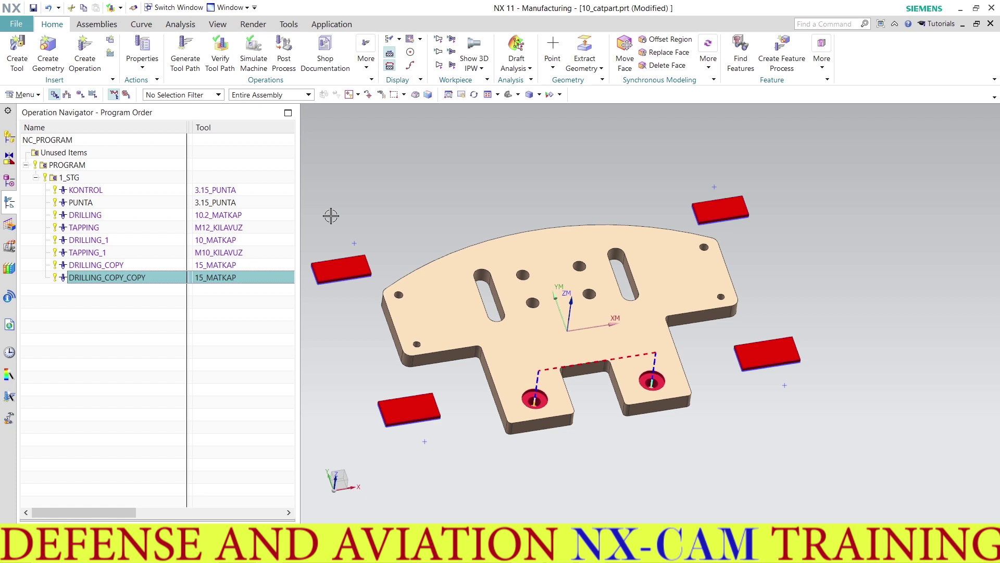
Create a mill_planar PLANAR_PROFILE operation from the DRILLING_COPY_COPY context menu.
right_click(203, 280)
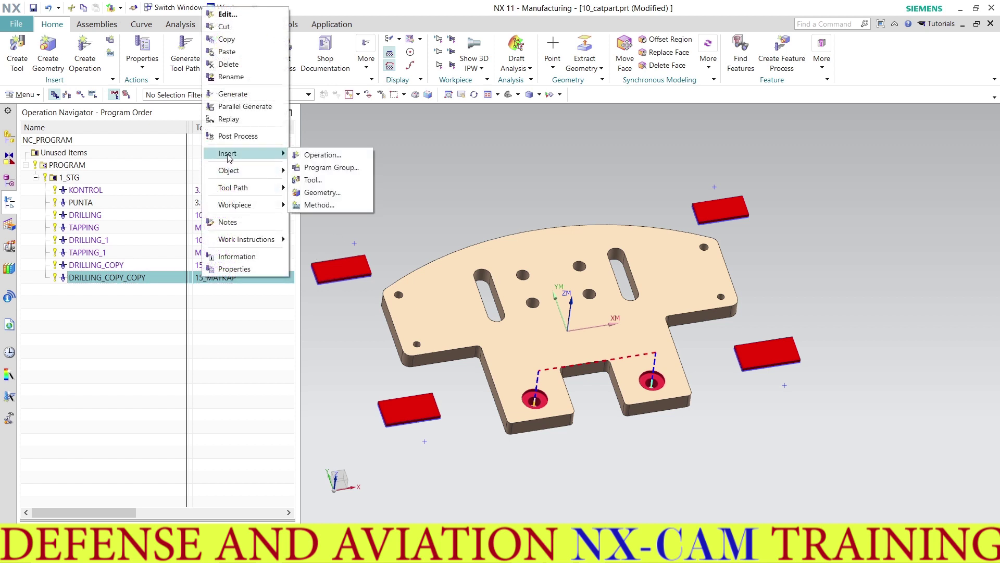
click(319, 155)
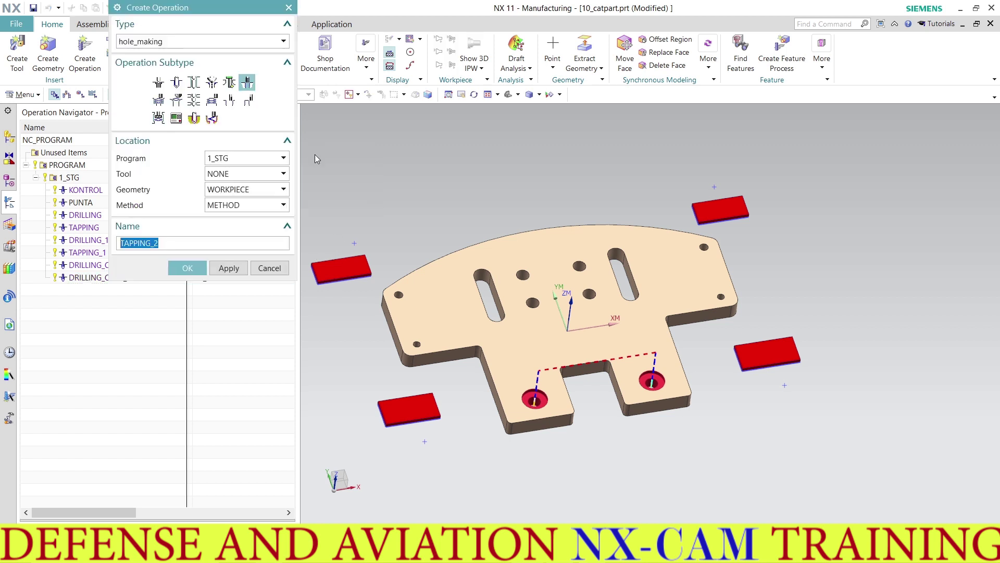
click(170, 42)
click(162, 57)
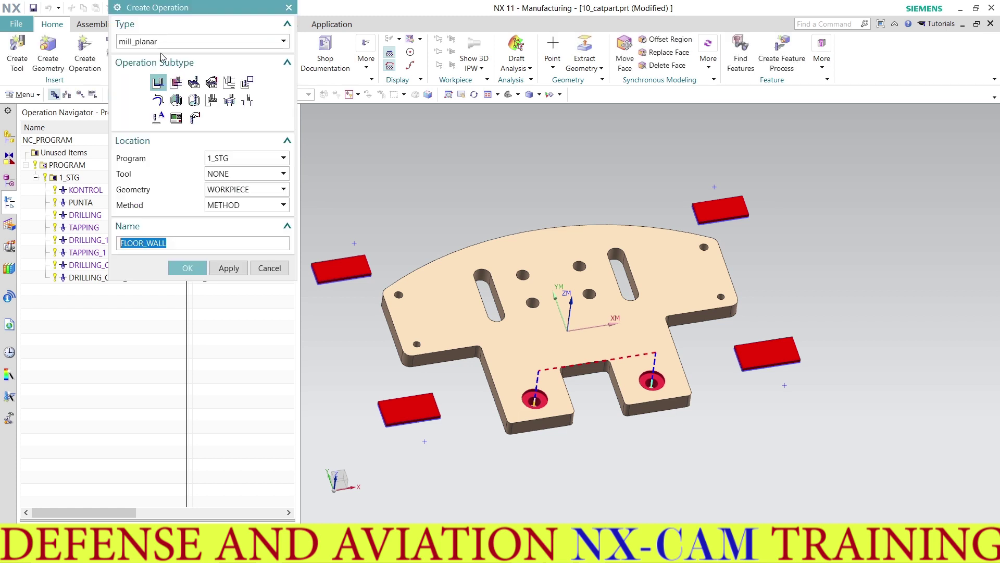
click(247, 82)
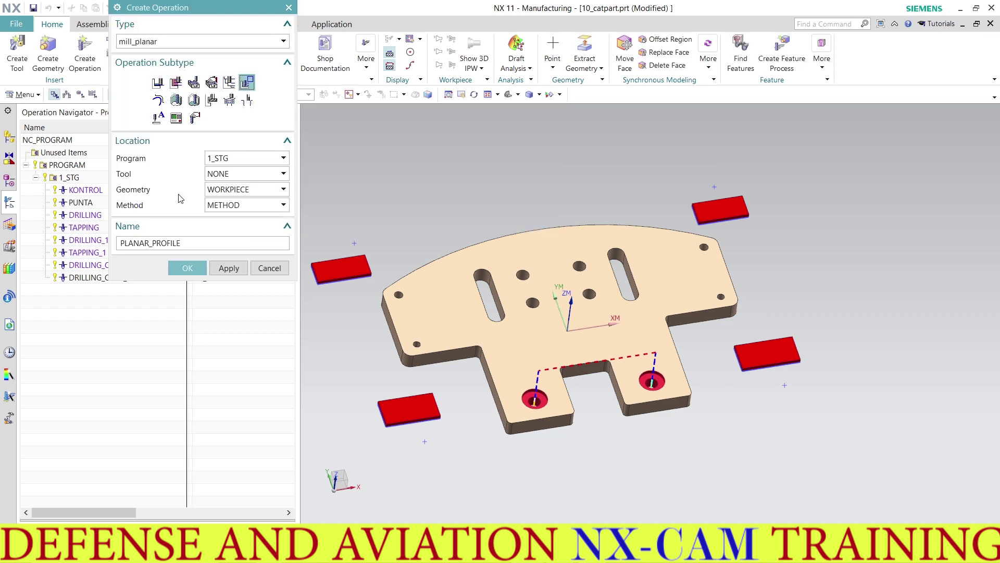
click(187, 269)
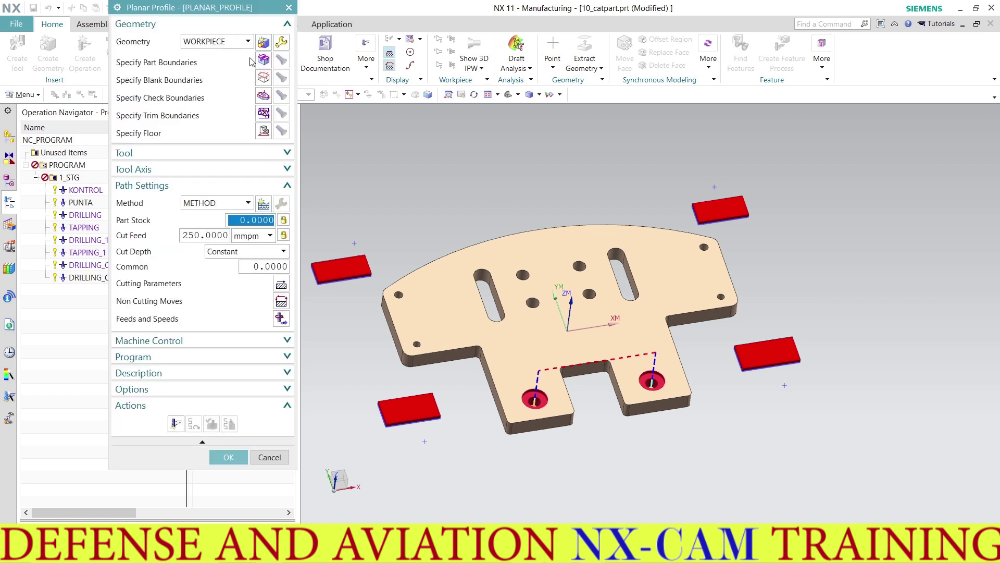
click(264, 59)
Build a curves/edges boundary from the slot's tangent outline on the top face, material Outside.
click(262, 28)
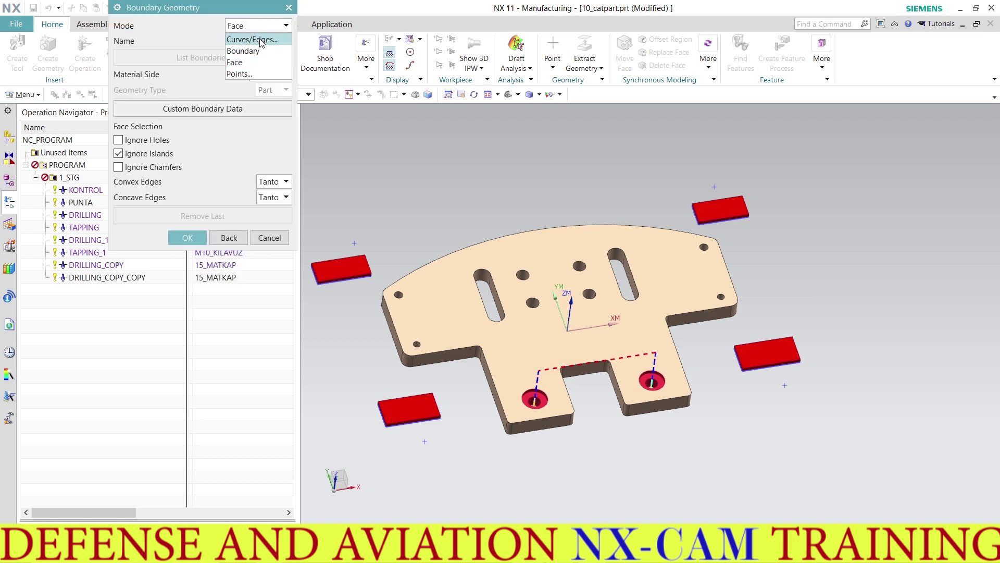
click(266, 29)
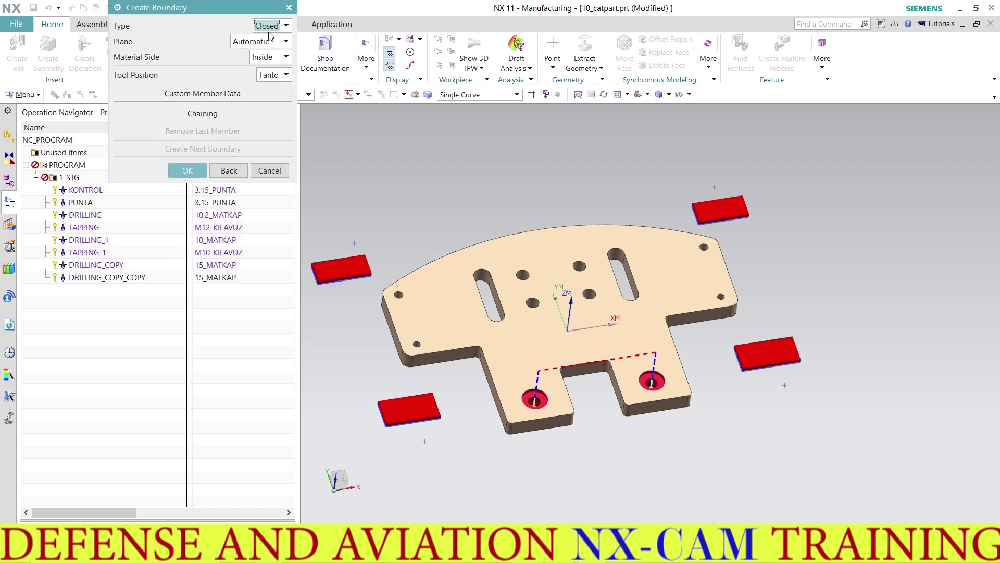
scroll(453, 302, up, 5)
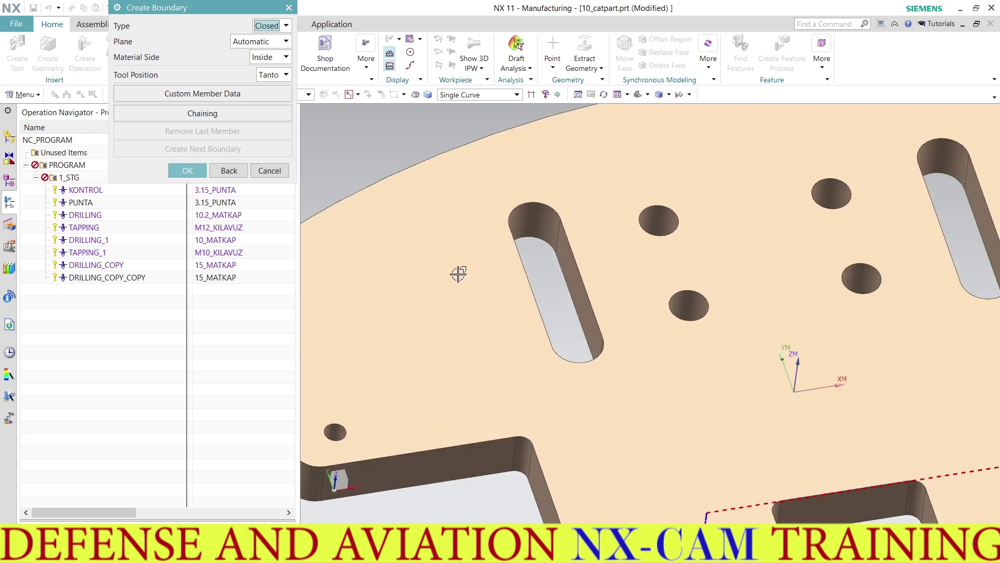
click(542, 200)
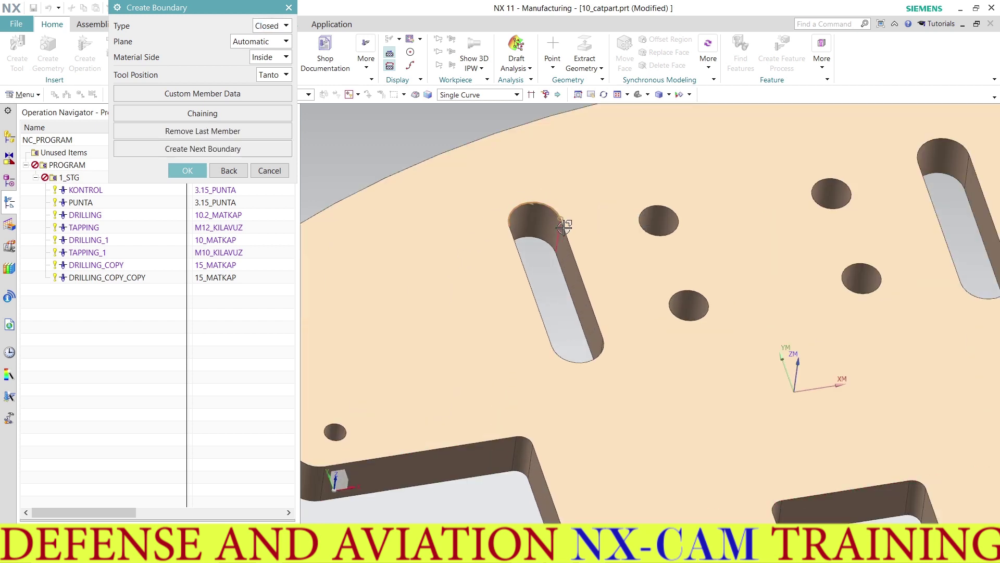
click(517, 95)
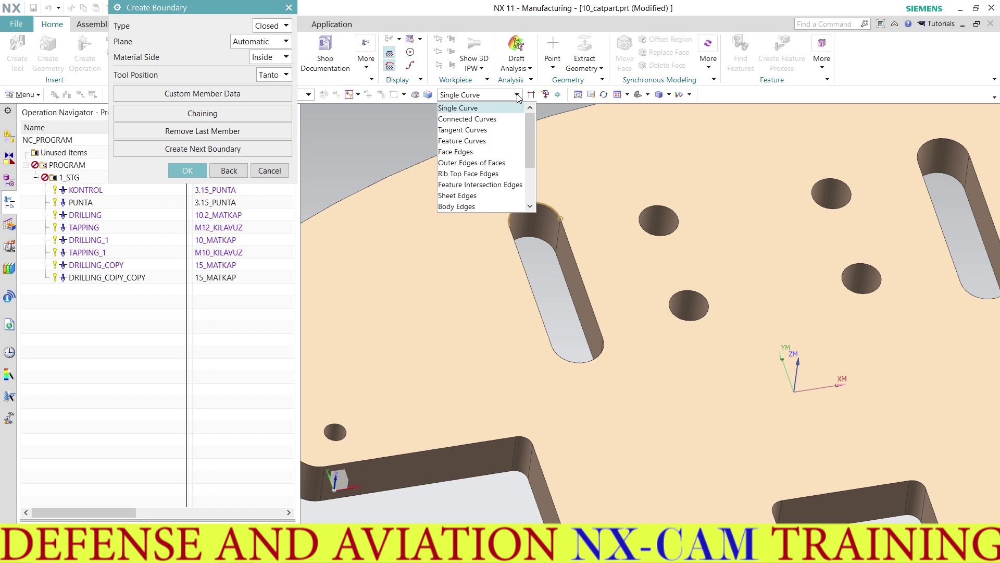
click(474, 129)
click(554, 234)
click(263, 42)
click(260, 58)
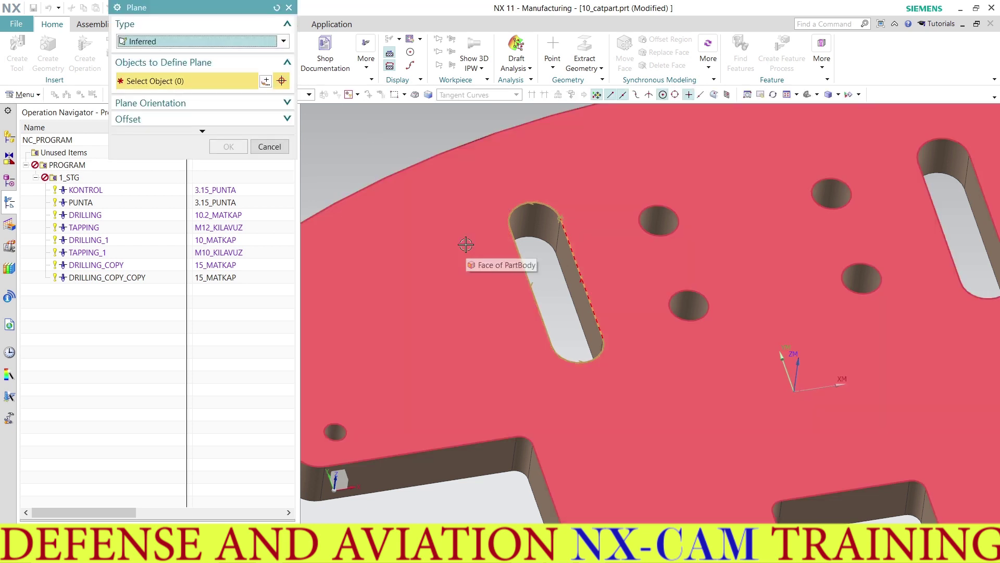
click(465, 239)
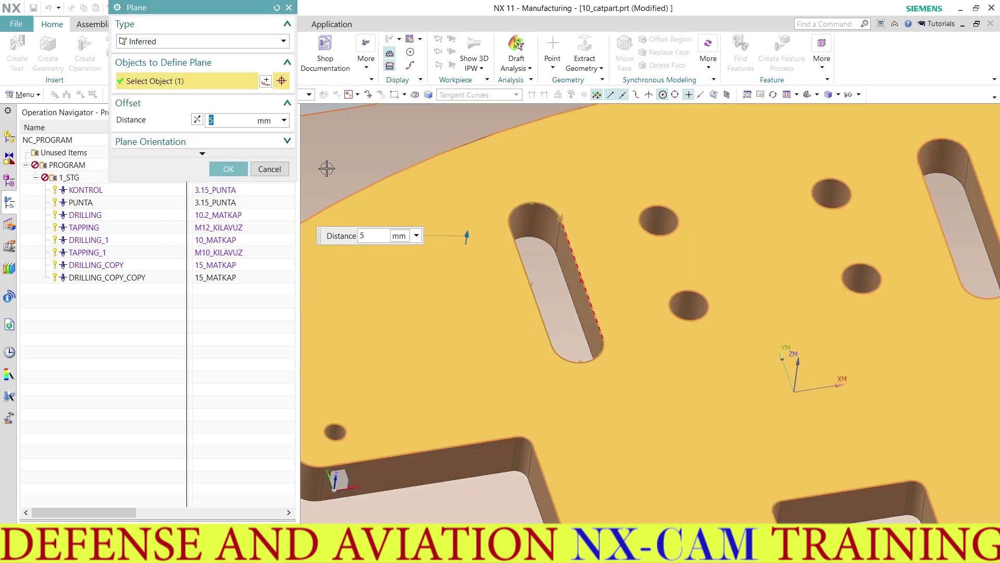
click(229, 169)
click(269, 57)
click(267, 77)
Add the slot's top outline chain on a top-face user-defined plane and accept the boundaries.
click(225, 152)
scroll(384, 237, down, 1)
scroll(384, 237, down, 4)
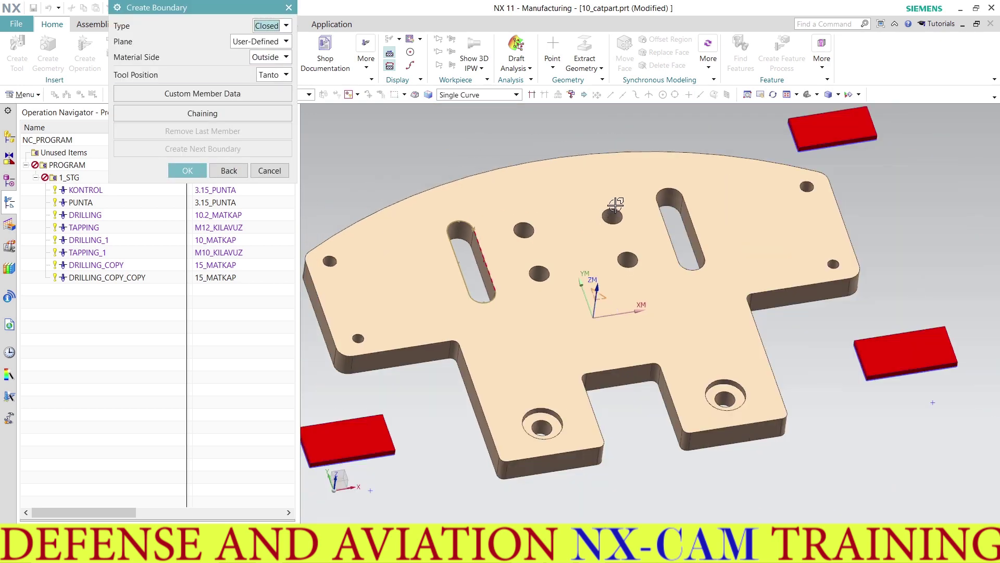
scroll(657, 174, up, 5)
click(501, 96)
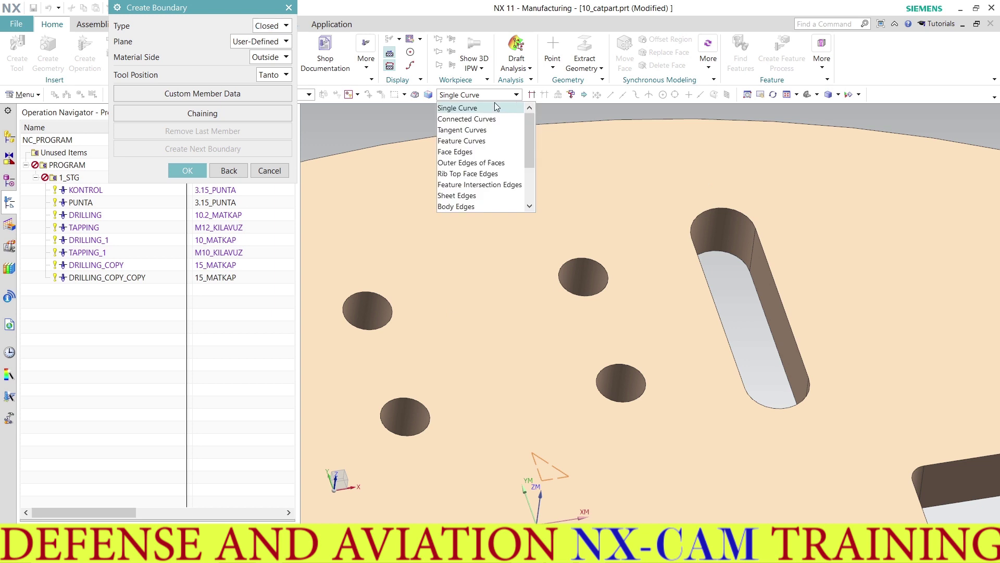
click(472, 132)
click(743, 211)
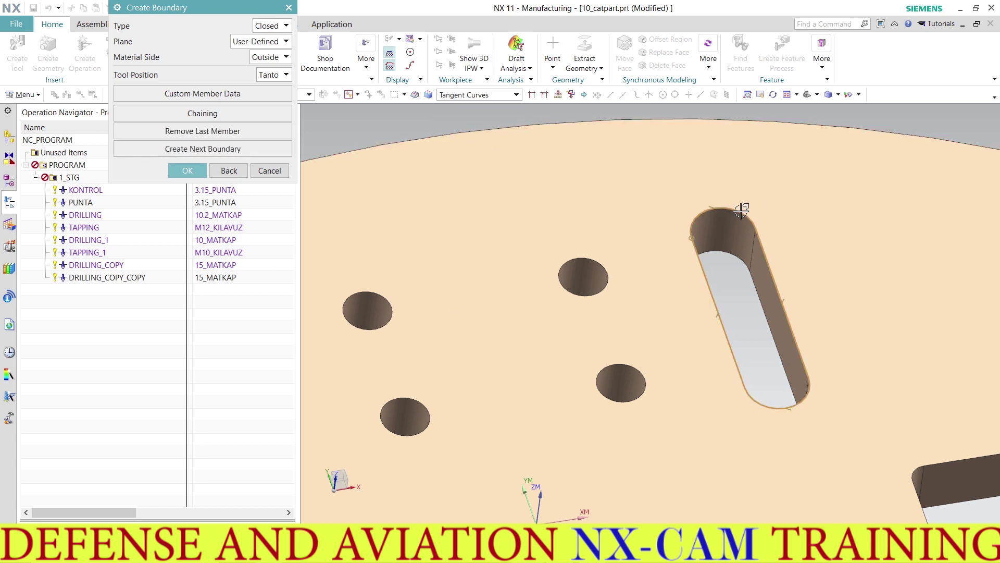
click(254, 55)
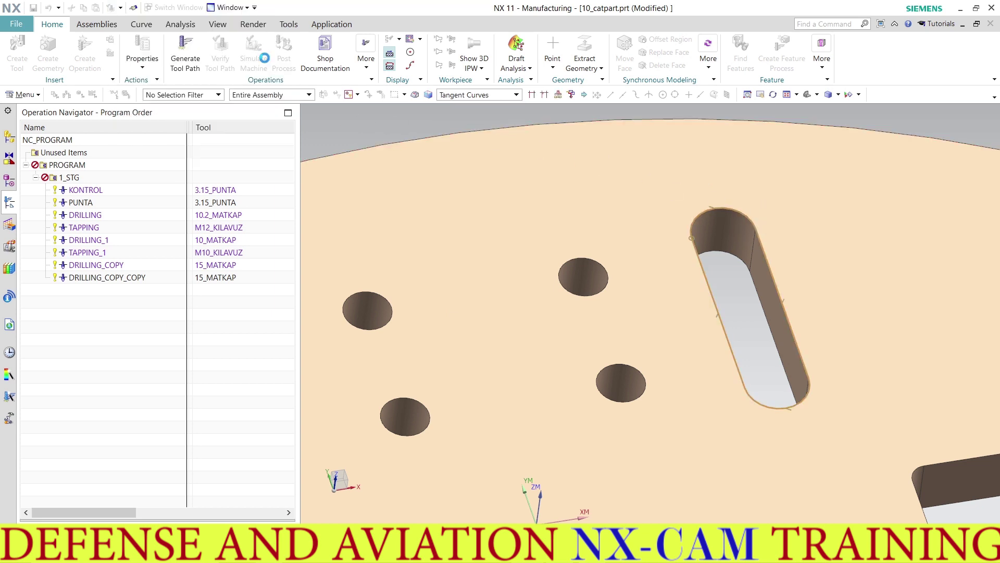
click(568, 218)
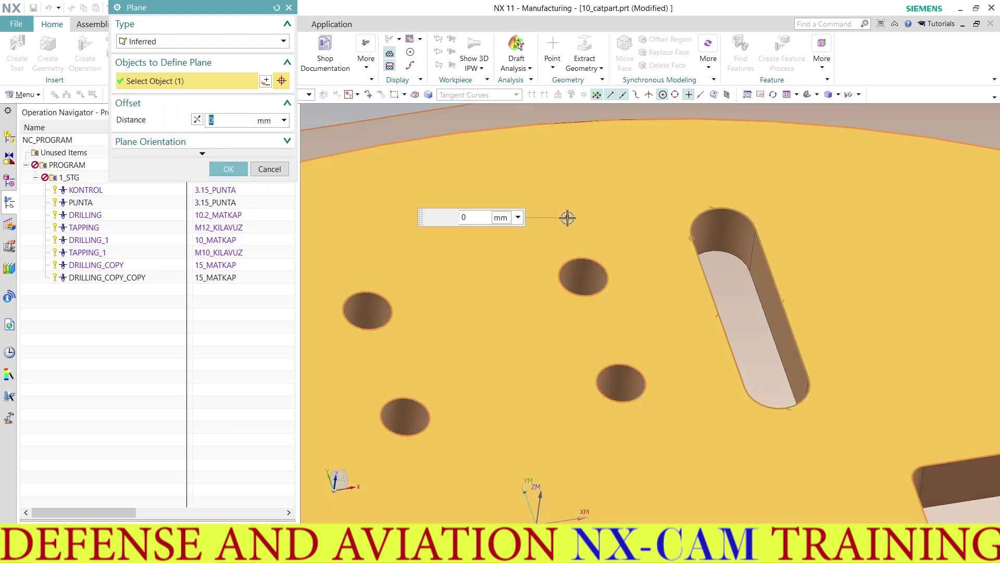
click(228, 169)
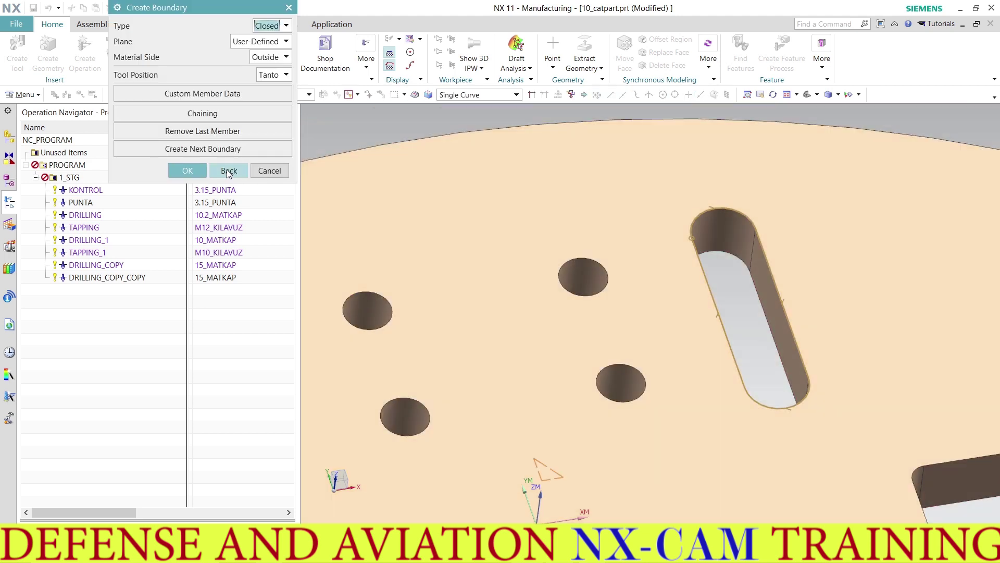
click(188, 170)
scroll(668, 260, down, 3)
scroll(668, 260, down, 2)
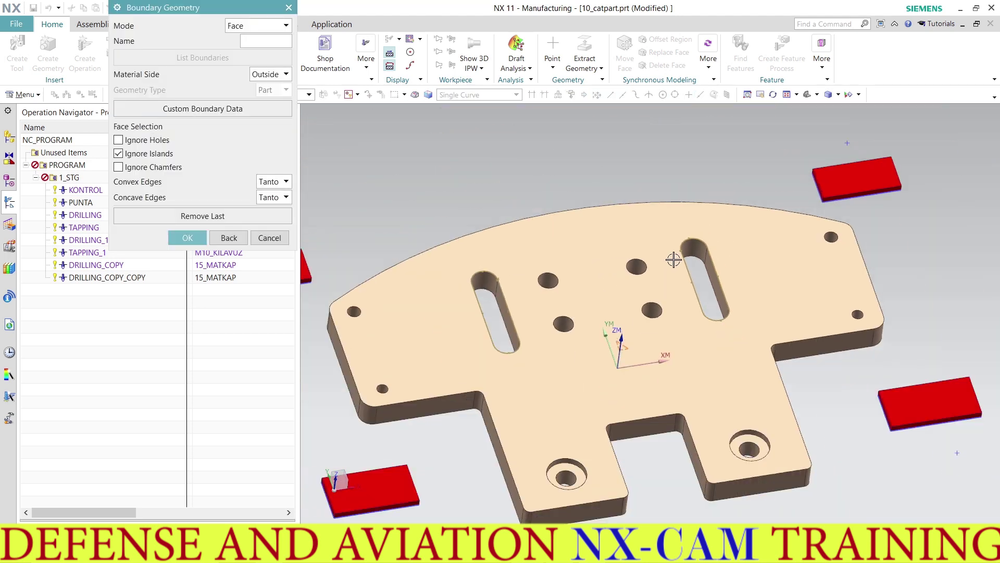
click(188, 239)
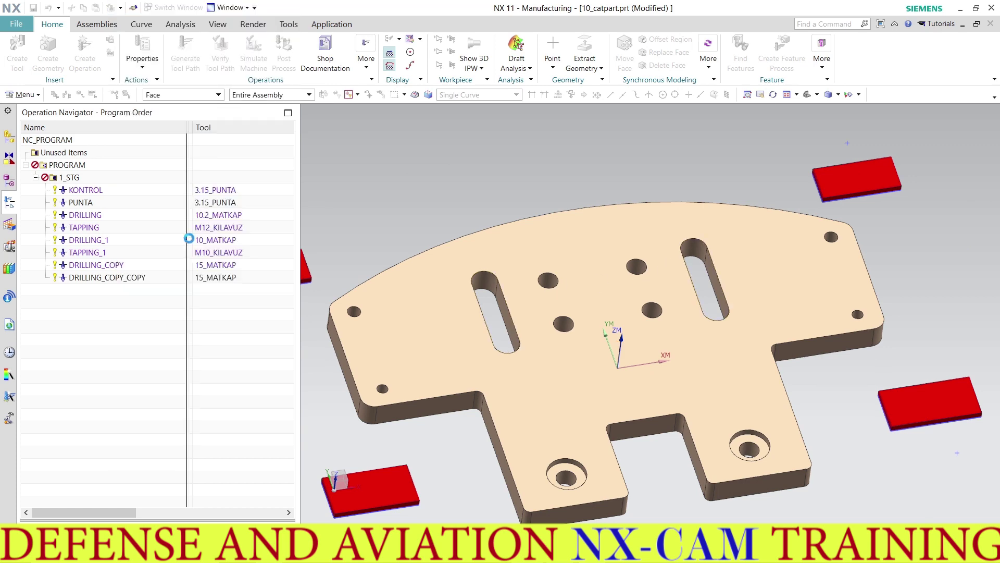
Set the operation floor by picking a plate face.
click(264, 133)
middle_drag(500, 276, 536, 205)
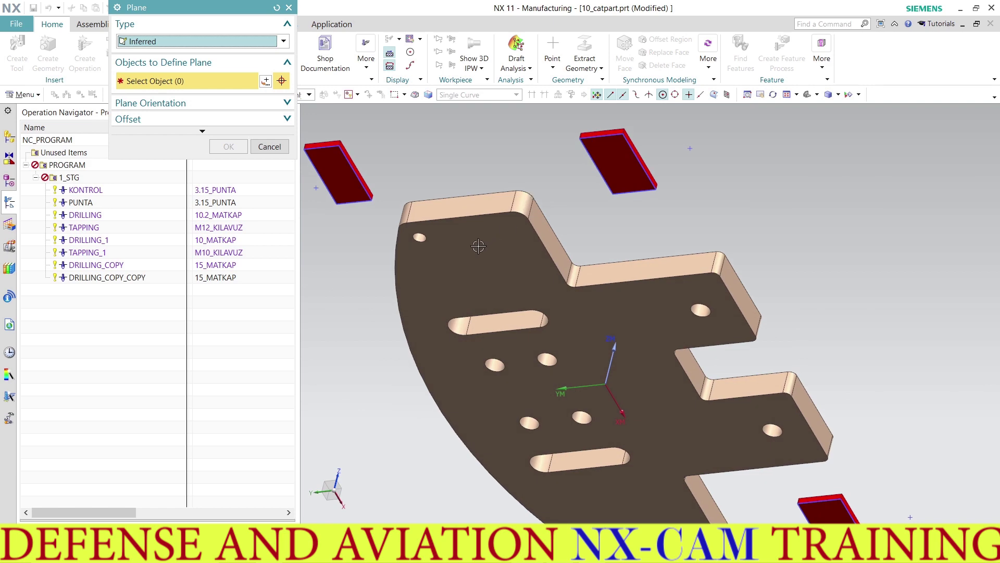
click(477, 247)
click(228, 169)
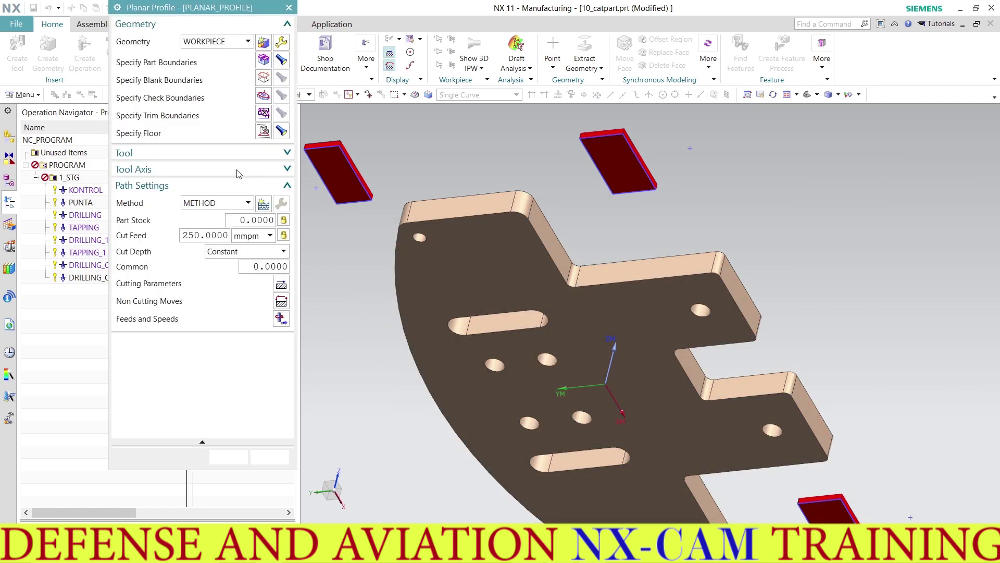
Expand the Planar Profile tool settings and begin defining a new cutting tool.
scroll(582, 303, down, 3)
mouse_move(573, 292)
middle_down()
mouse_move(582, 303)
mouse_move(613, 300)
middle_up()
scroll(612, 300, up, 3)
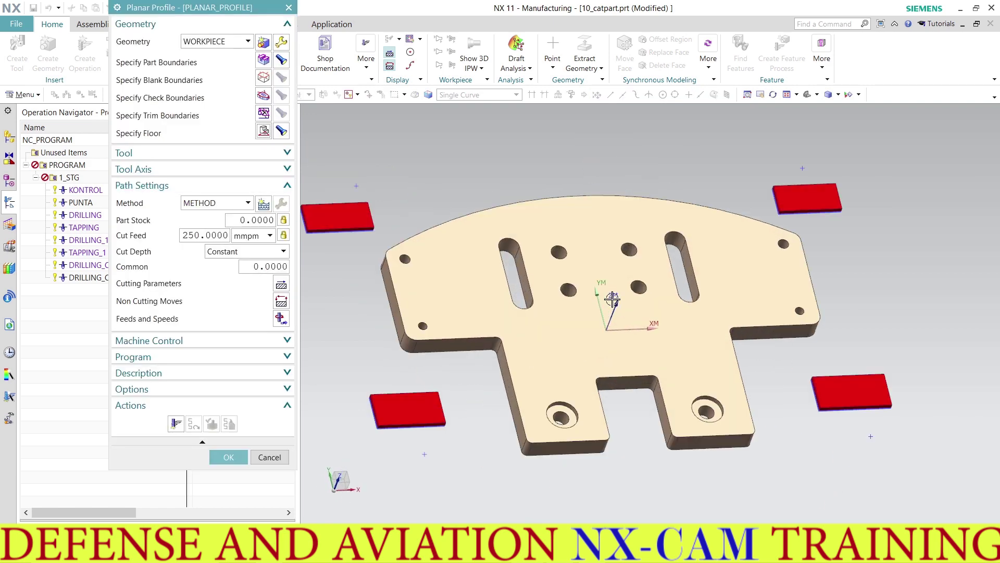
click(236, 156)
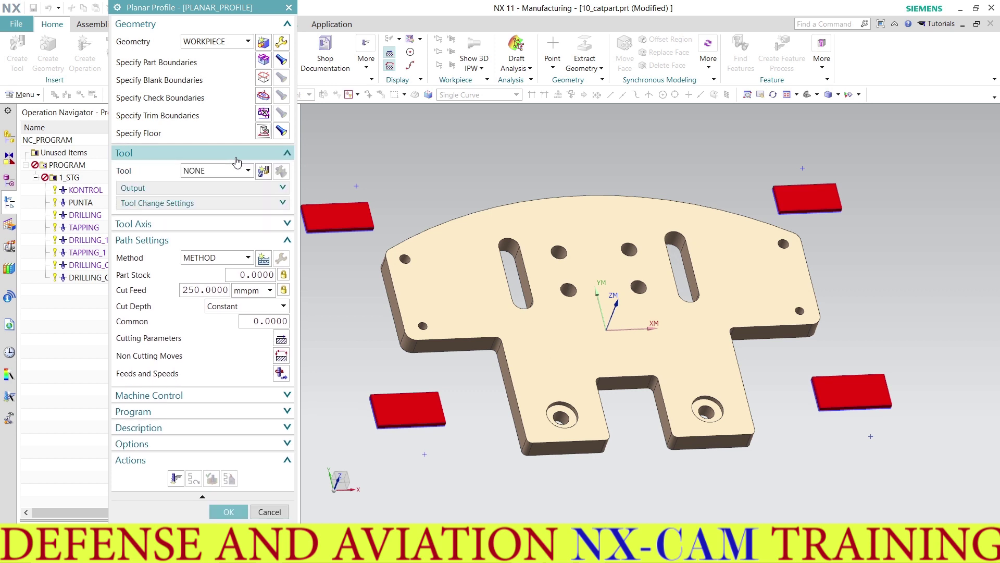
click(264, 171)
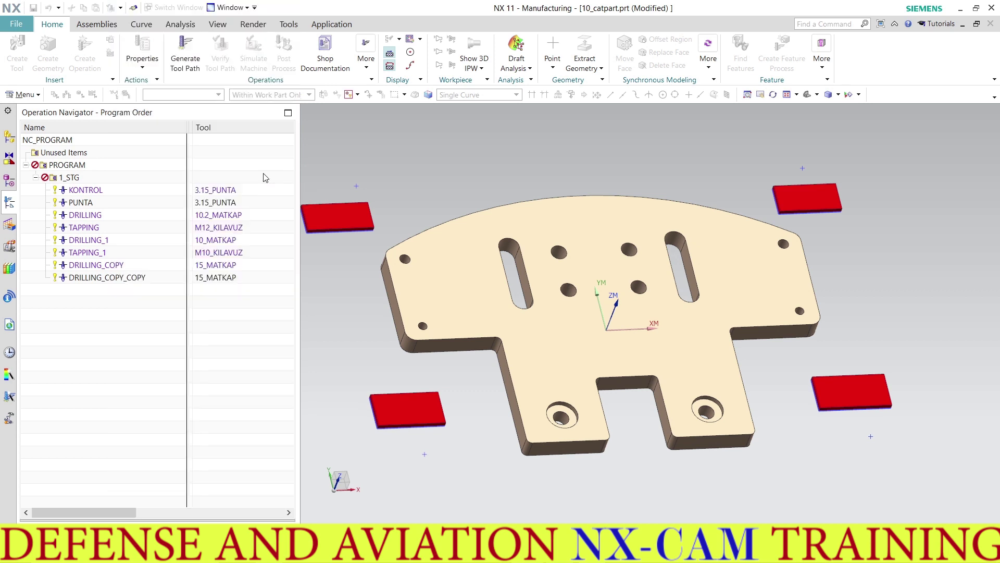
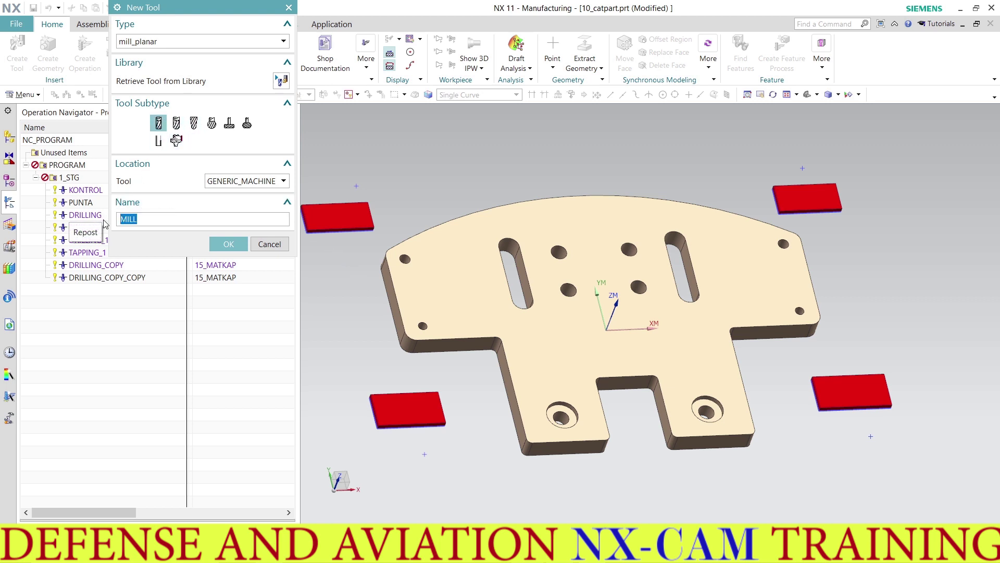
Create the 10_FREZE end mill with a 10 mm diameter and 35 mm flute length.
text(10_FREZE)
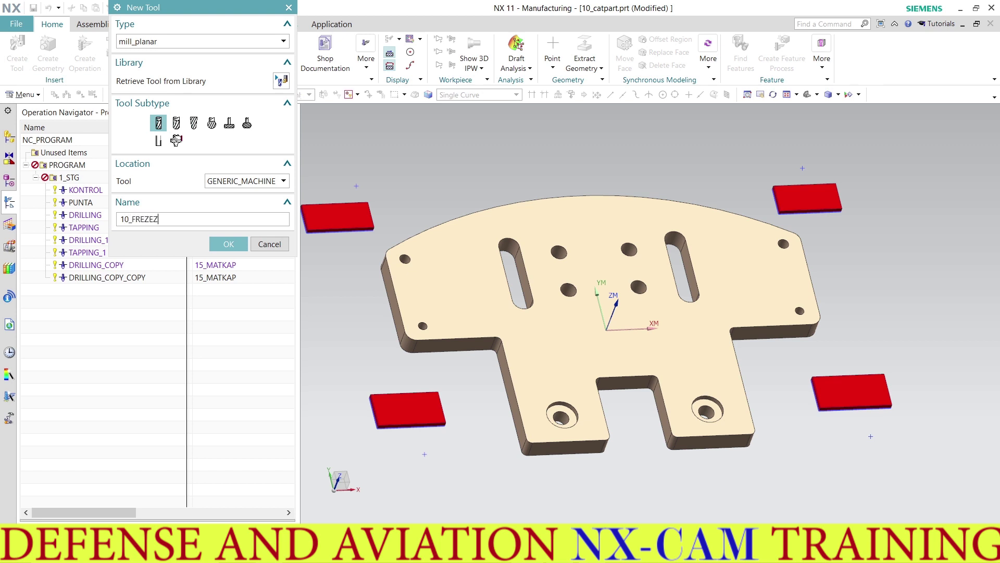
click(215, 245)
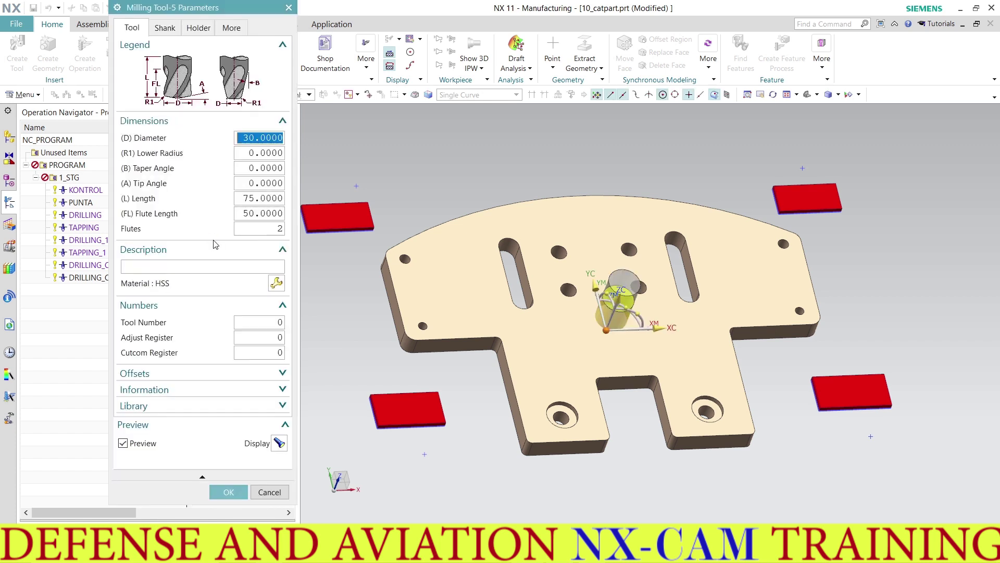
text(10)
key(Return)
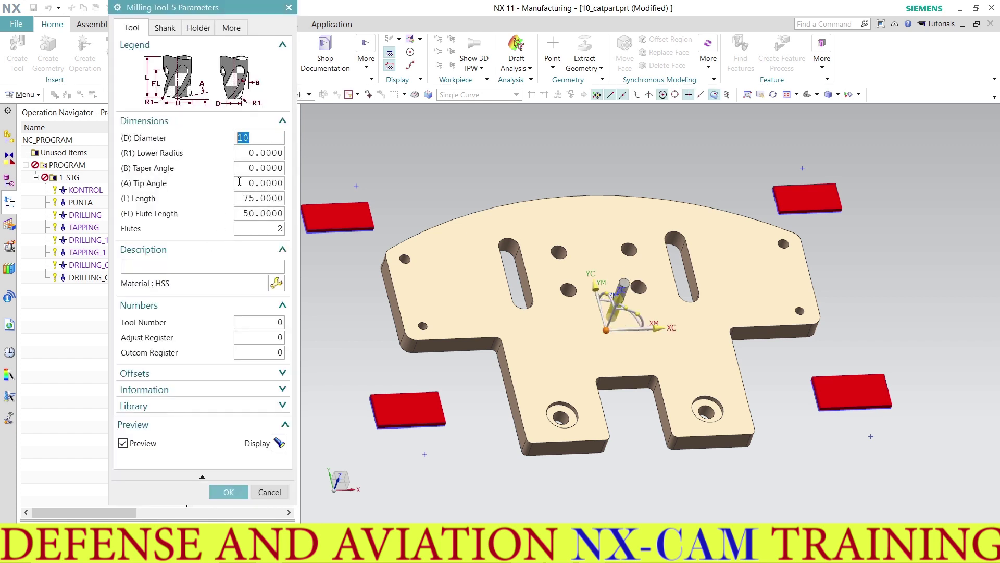
click(266, 214)
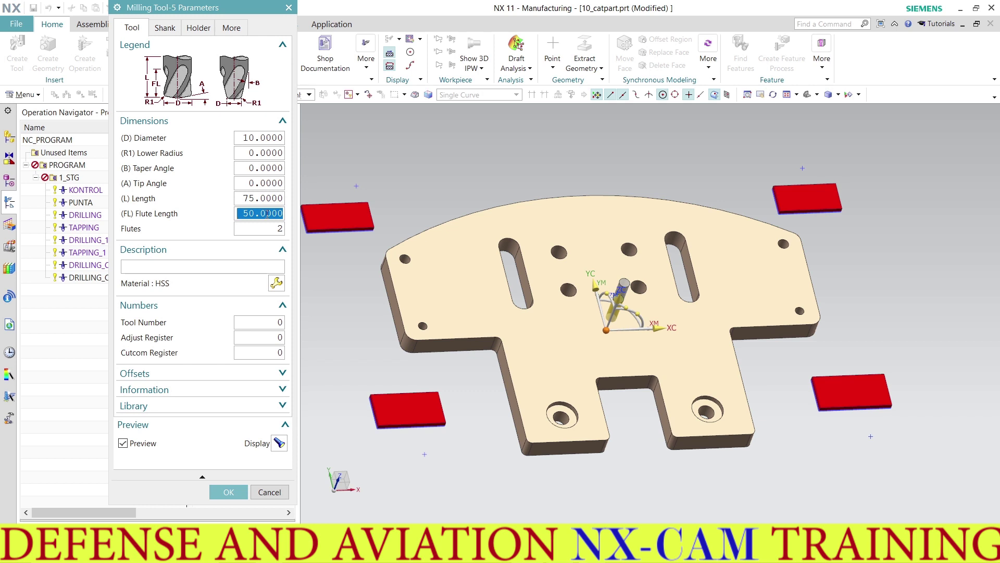
text(35)
key(Return)
Set the tool length to 55 mm and the tool number and adjust register to 6.
middle_drag(580, 251, 582, 238)
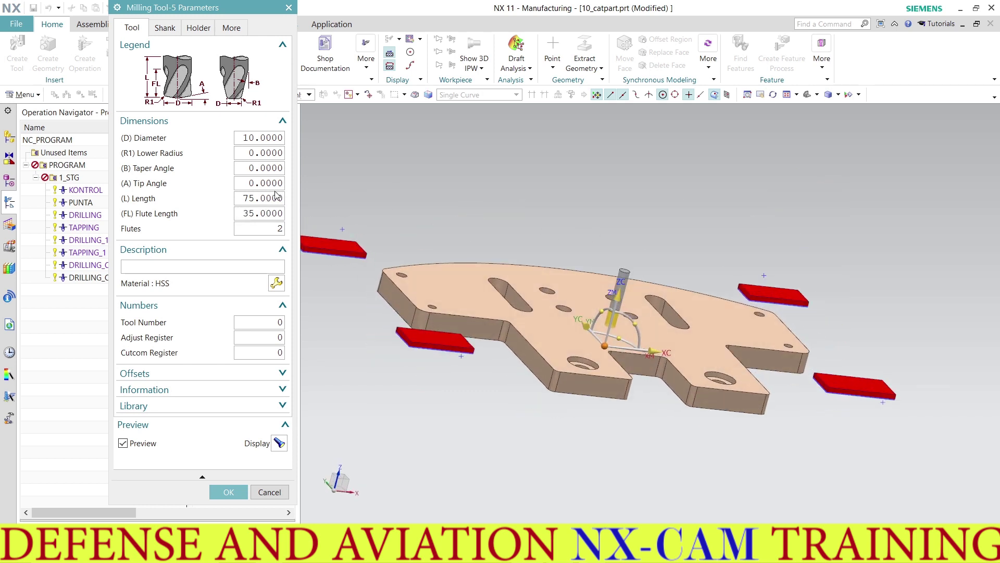
click(260, 198)
text(55)
key(Return)
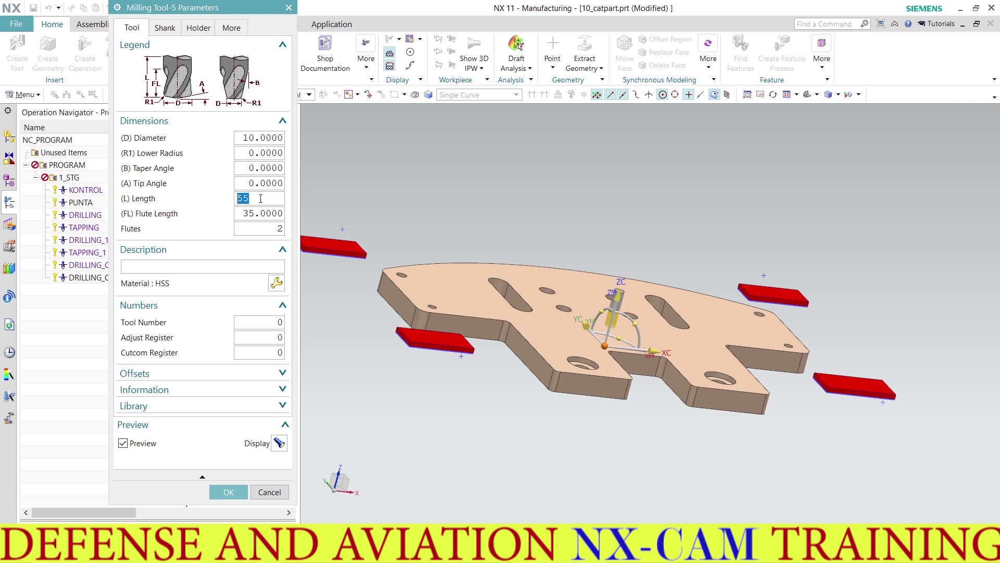
click(277, 322)
text(6)
key(Tab)
text(6)
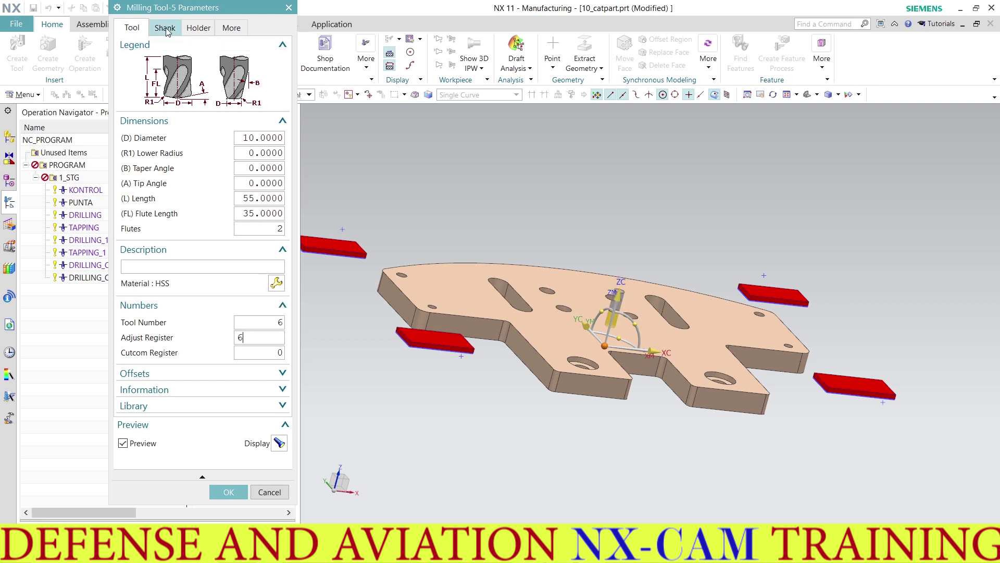
Add a 35 mm diameter, 45 mm long shank and accept the 10_FREZE tool.
click(165, 28)
click(134, 61)
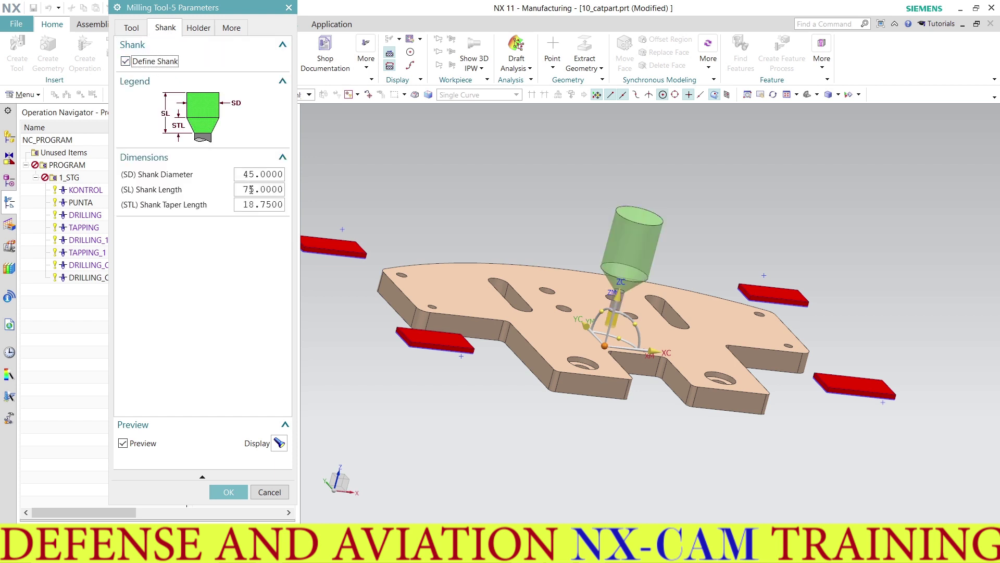
double_click(254, 190)
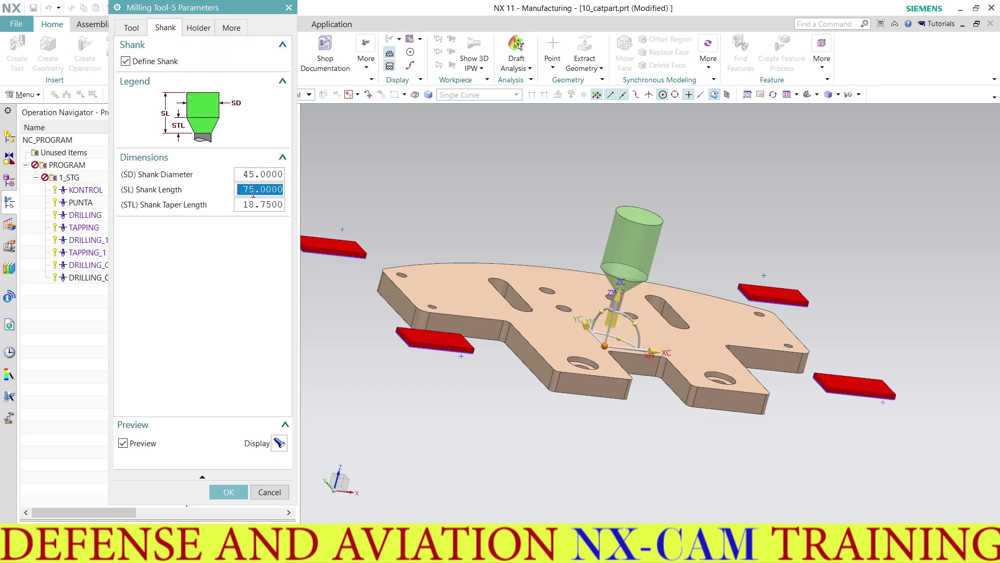
text(35)
key(Return)
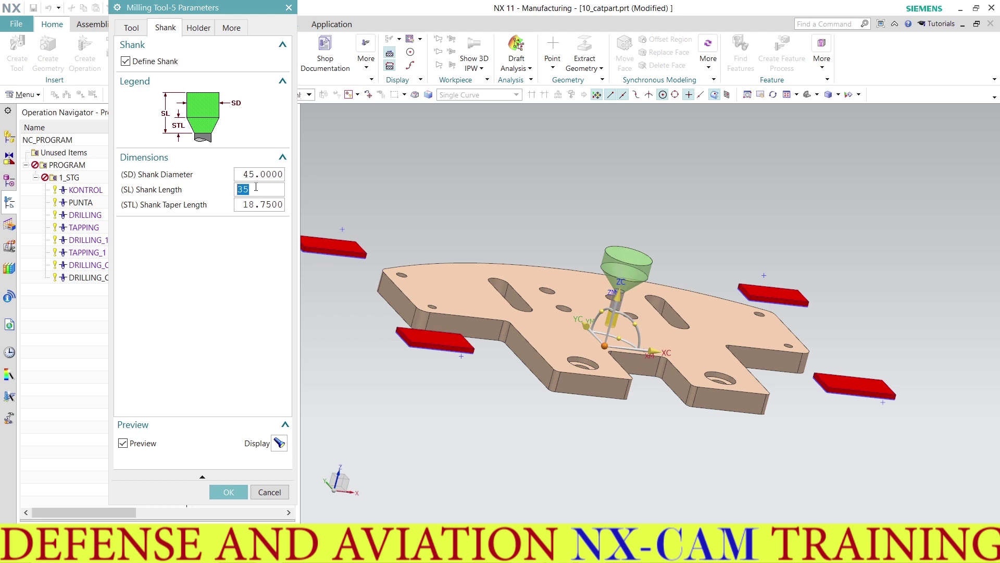
text(45)
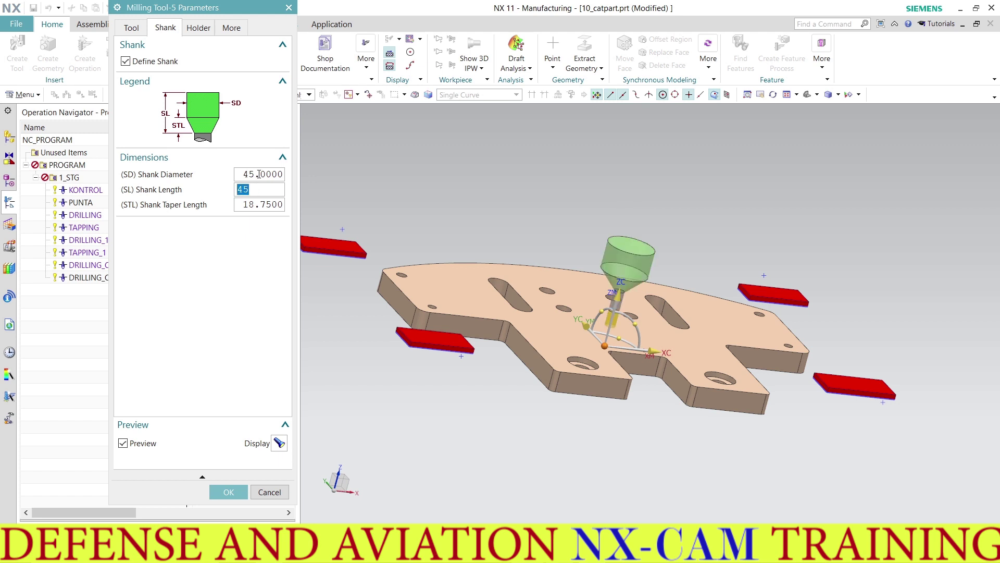
double_click(259, 174)
text(35)
key(Return)
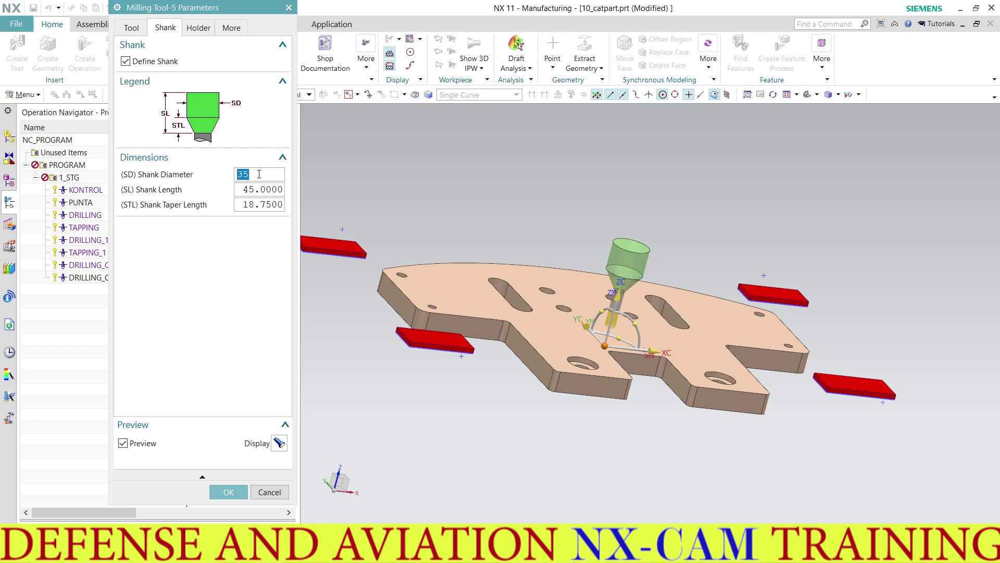
click(133, 27)
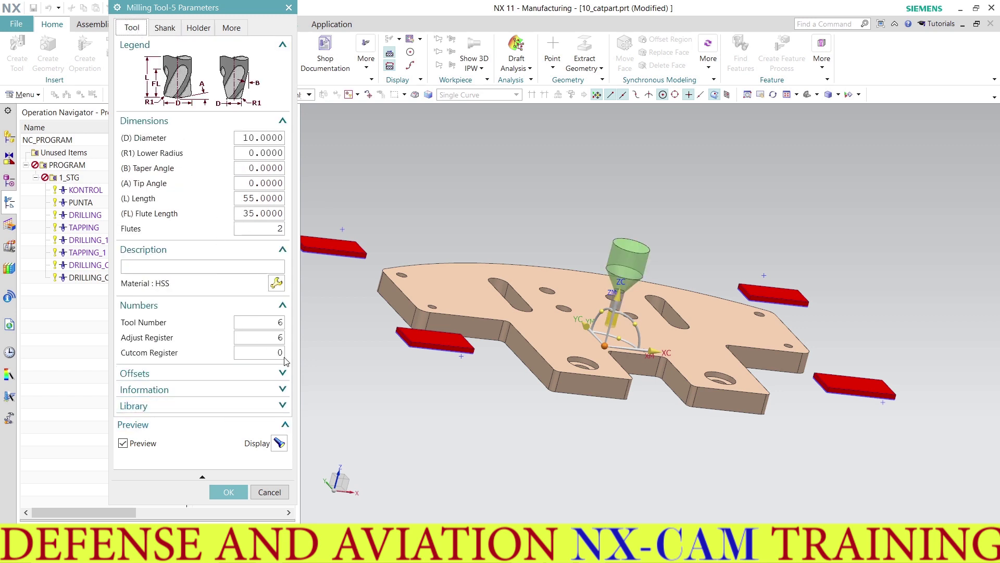
click(228, 492)
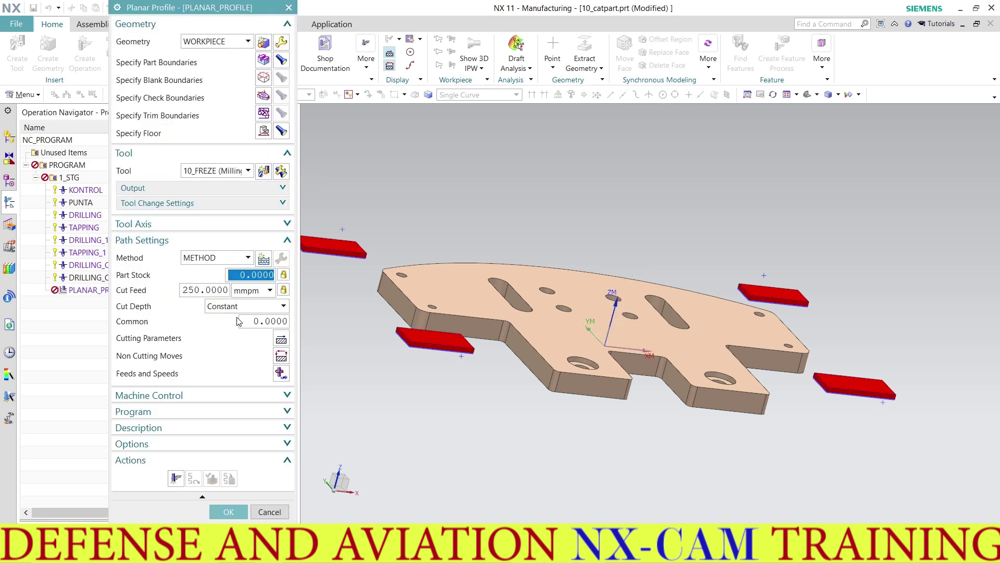
Set a 1 mm common depth per cut and keep Climb Cut as the cut direction.
click(267, 321)
text(1)
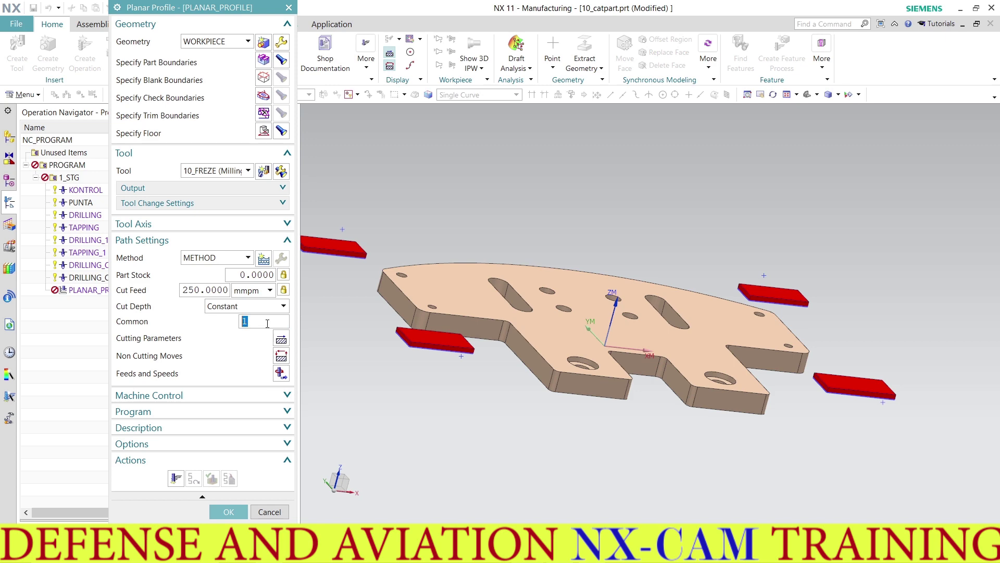
click(281, 338)
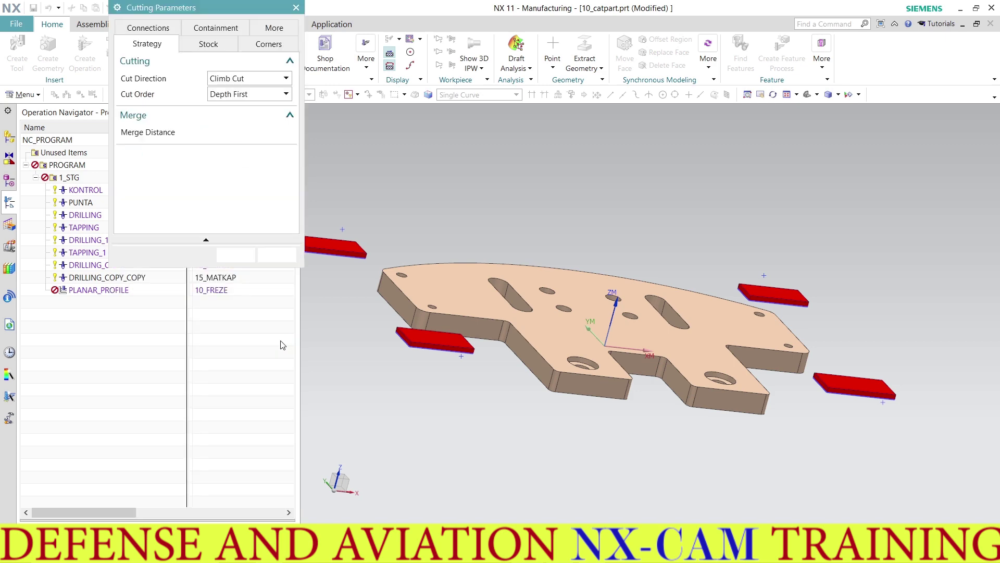
middle_drag(502, 310, 495, 331)
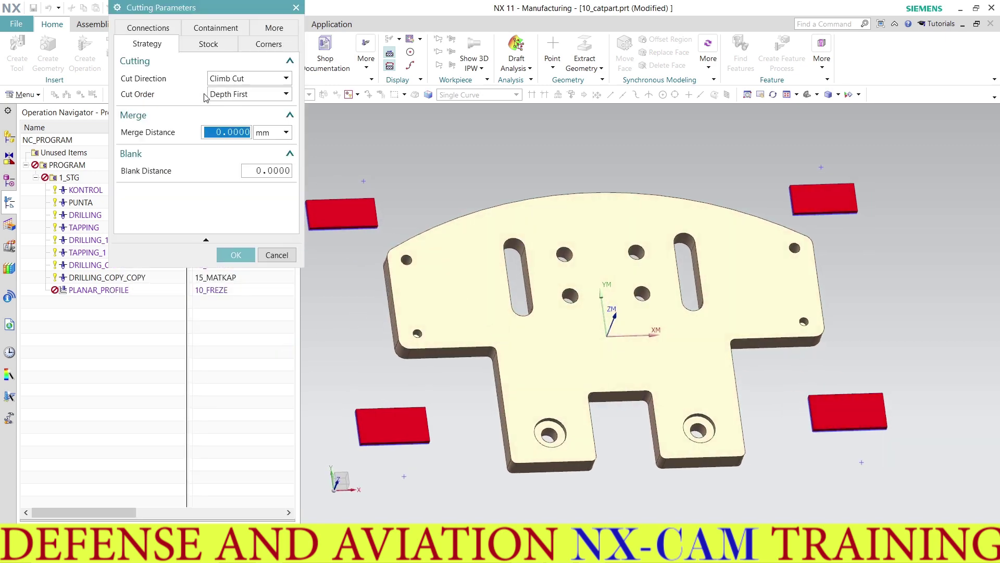
click(236, 80)
click(236, 92)
Leave 1 mm part stock in the cutting parameters and accept them.
click(217, 49)
double_click(259, 77)
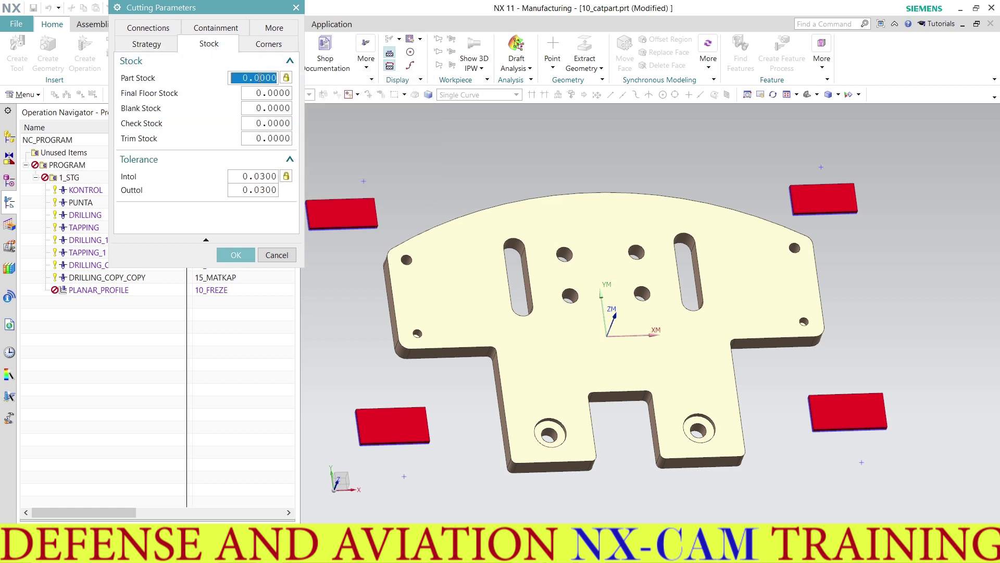
text(1)
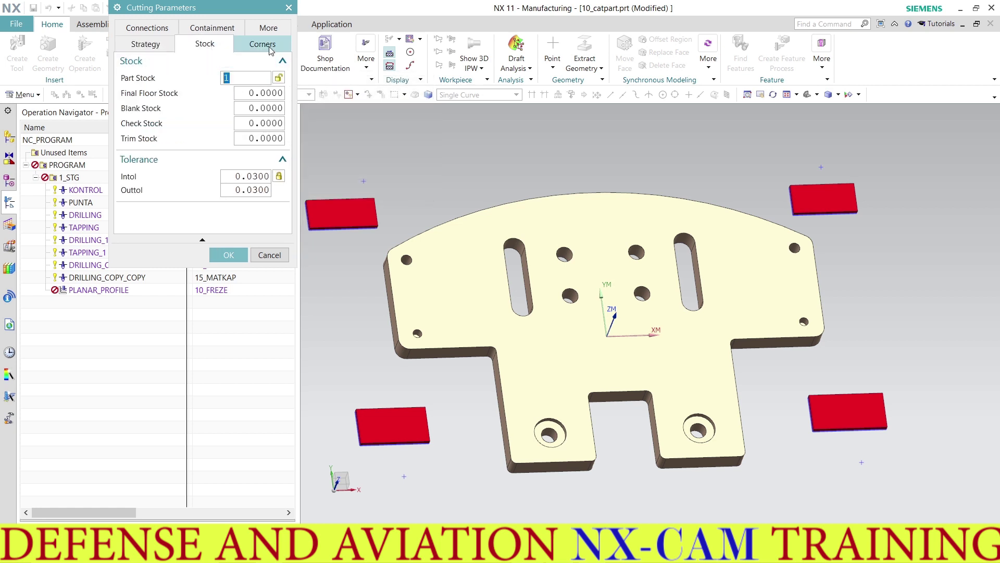
click(262, 43)
click(229, 46)
click(147, 44)
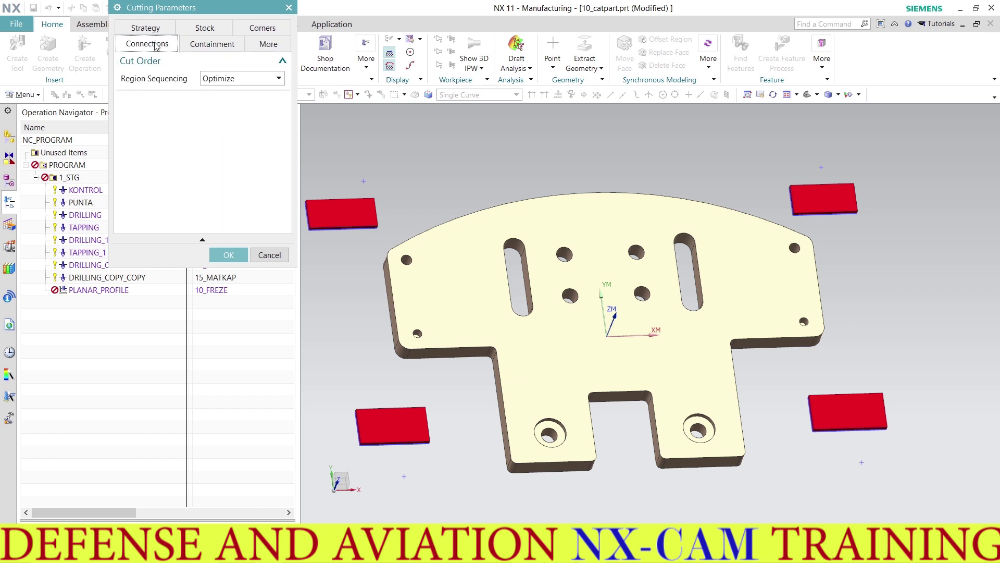
click(228, 254)
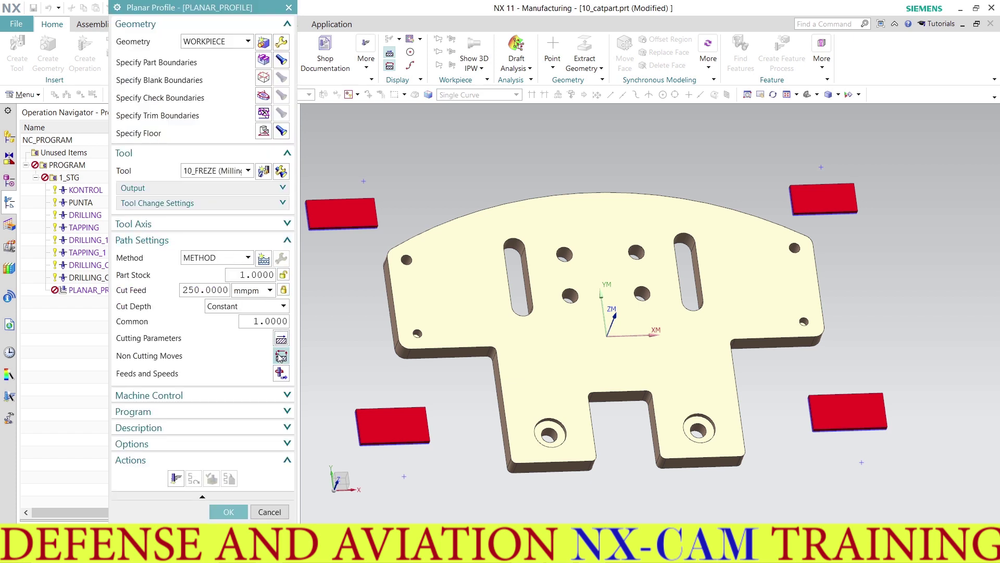
click(282, 357)
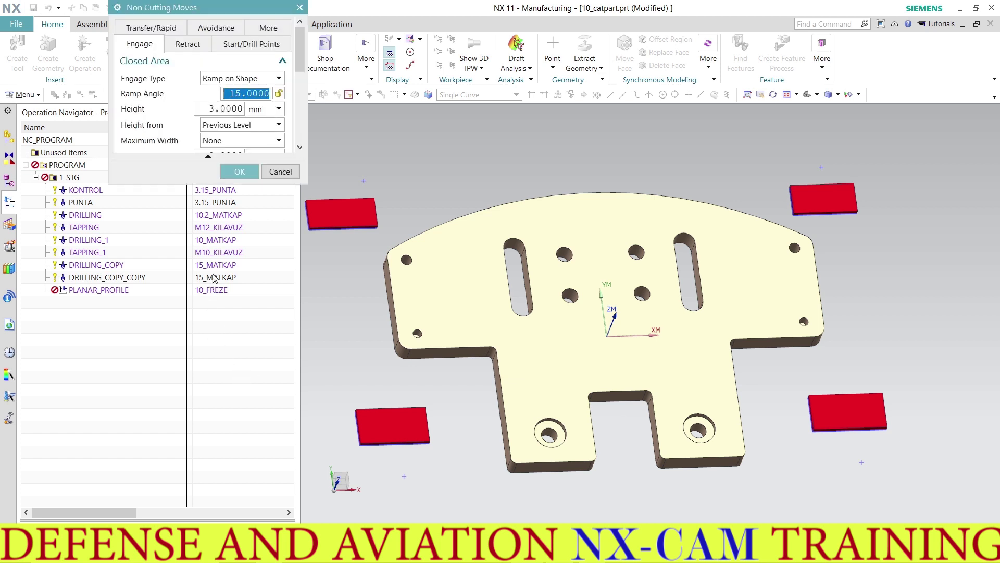
Make open-area engages Linear with a 1 mm minimum clearance distance.
drag(189, 181, 193, 376)
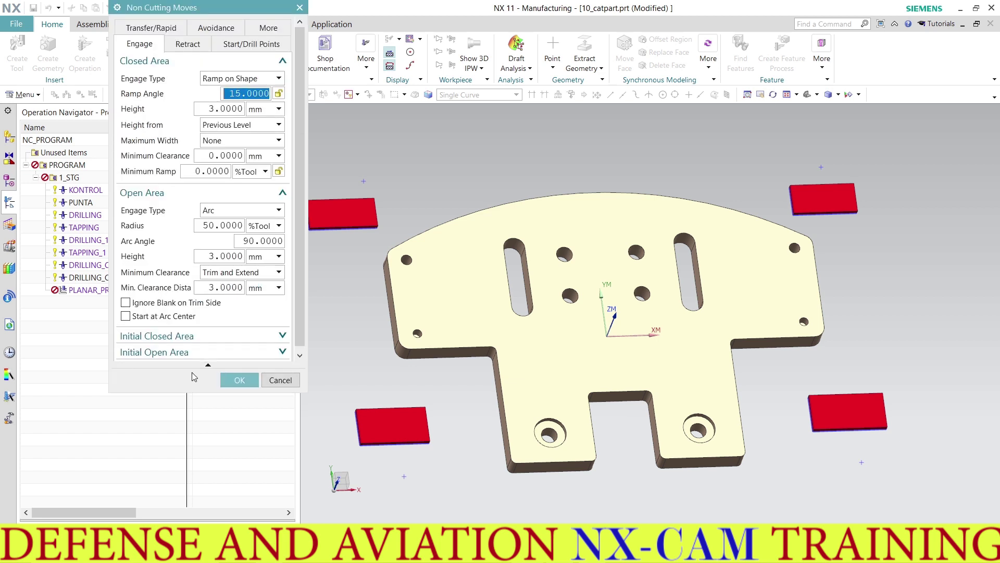
click(229, 211)
click(227, 232)
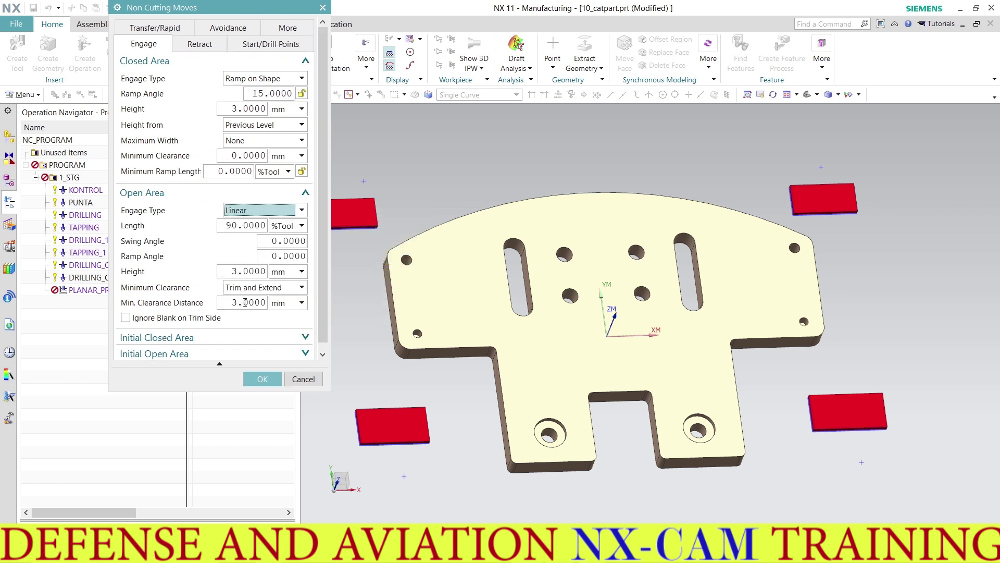
double_click(245, 302)
text(1)
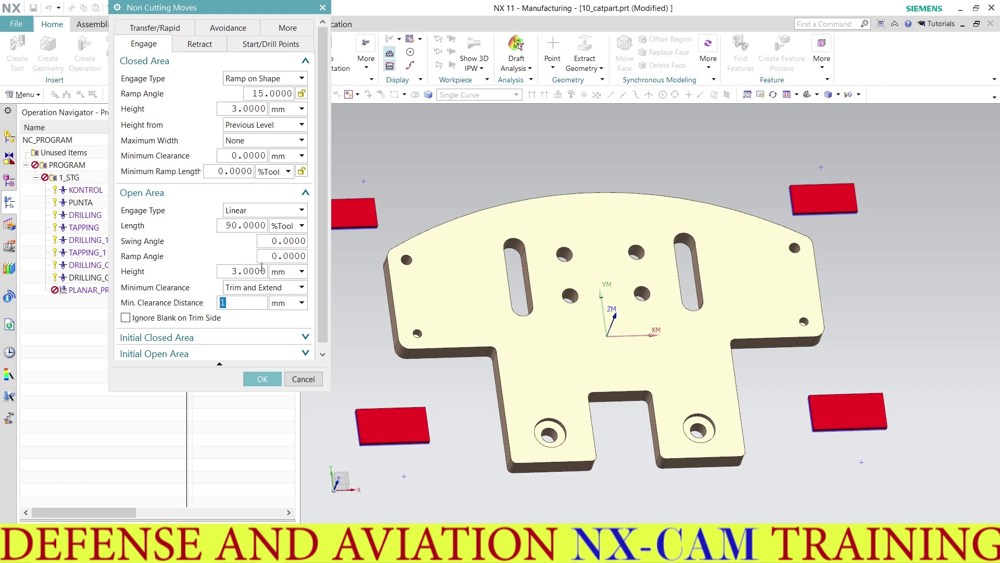
click(200, 44)
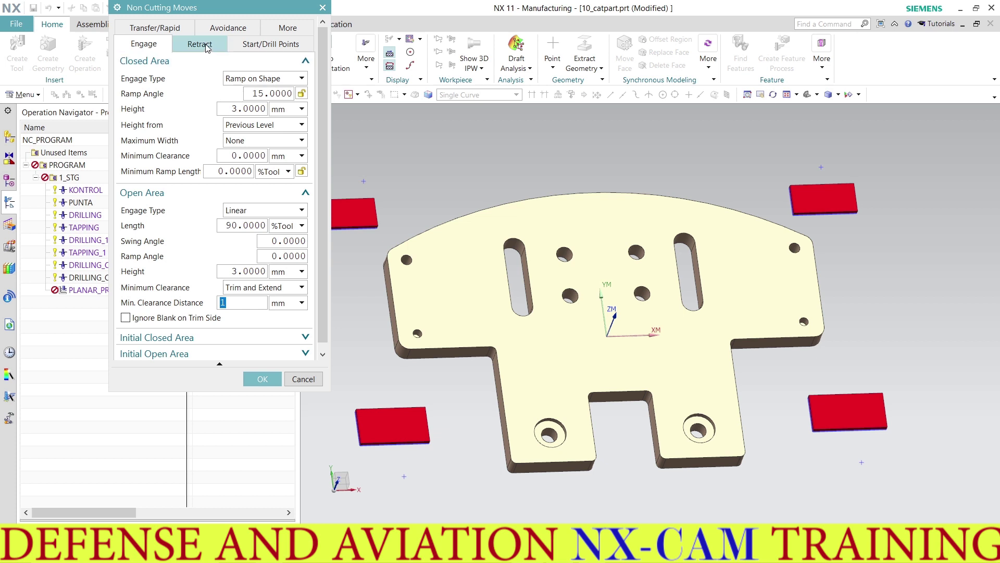
Add region start points atop the left and right slots and accept the non-cutting moves.
click(271, 44)
click(189, 180)
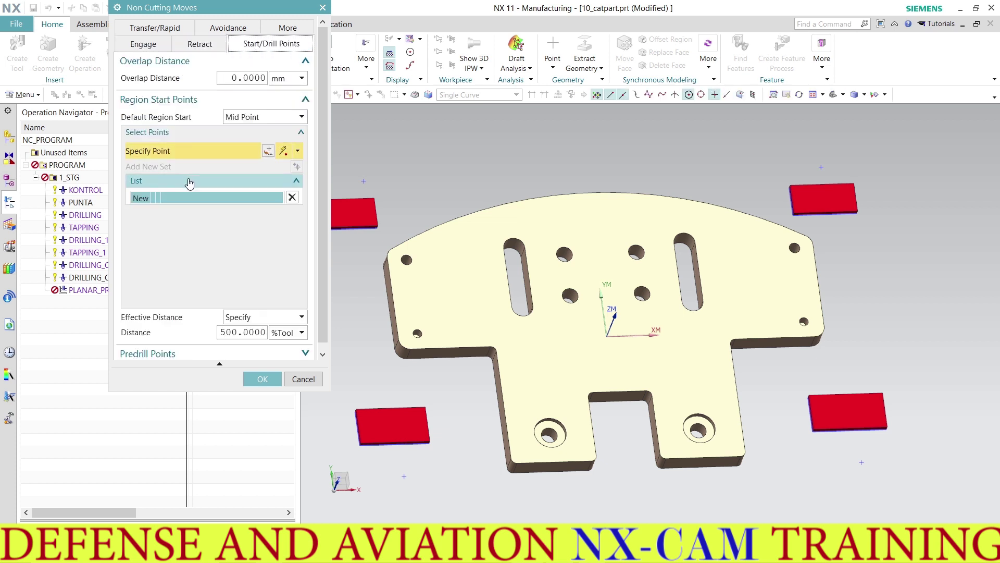
scroll(503, 237, up, 2)
scroll(503, 238, up, 3)
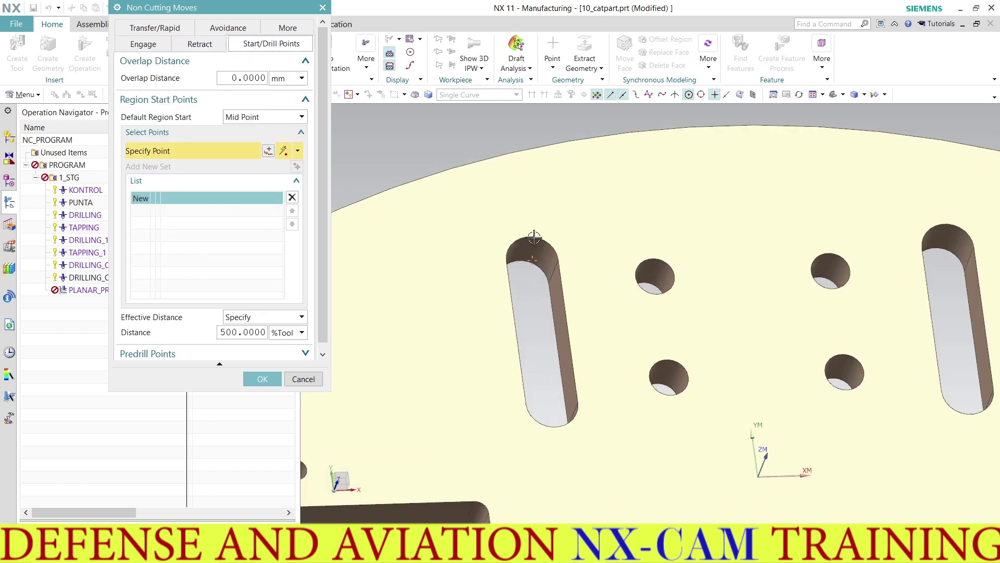
click(531, 258)
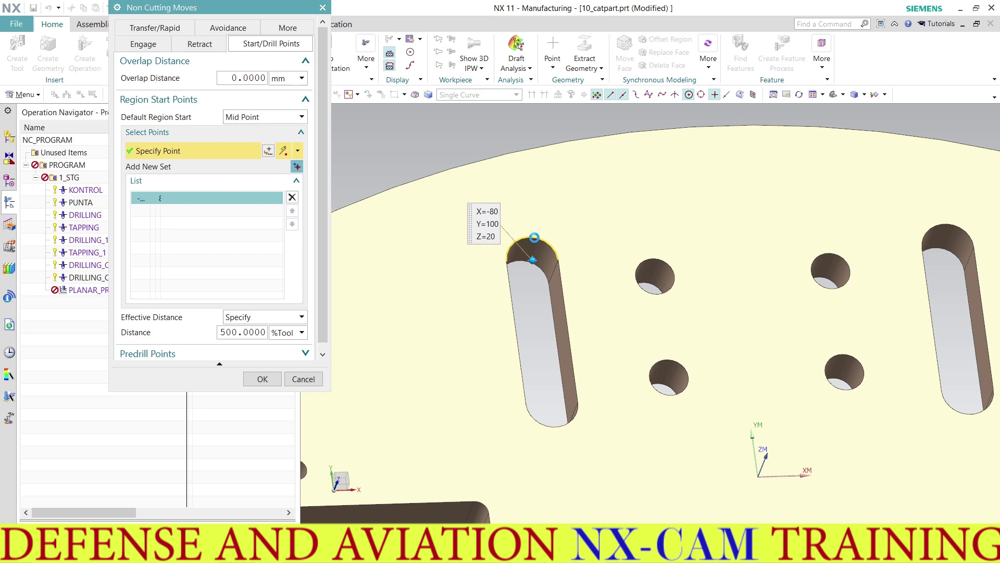
click(296, 167)
scroll(446, 249, down, 2)
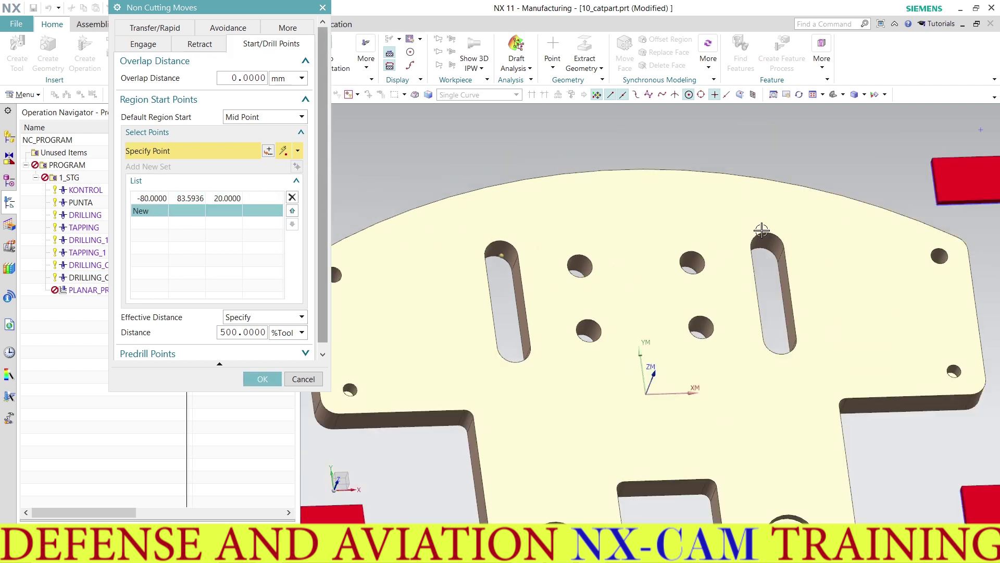
click(768, 246)
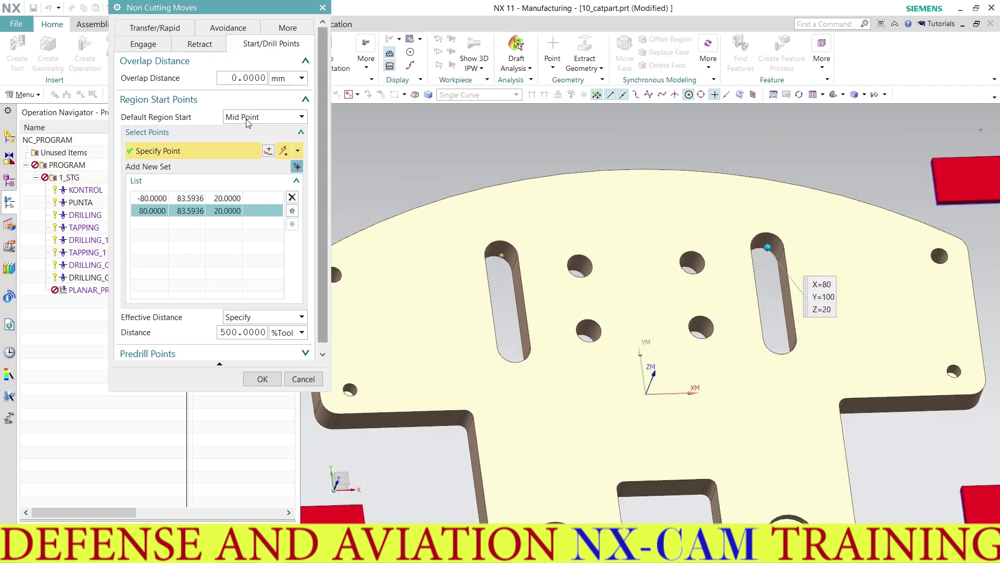
click(262, 379)
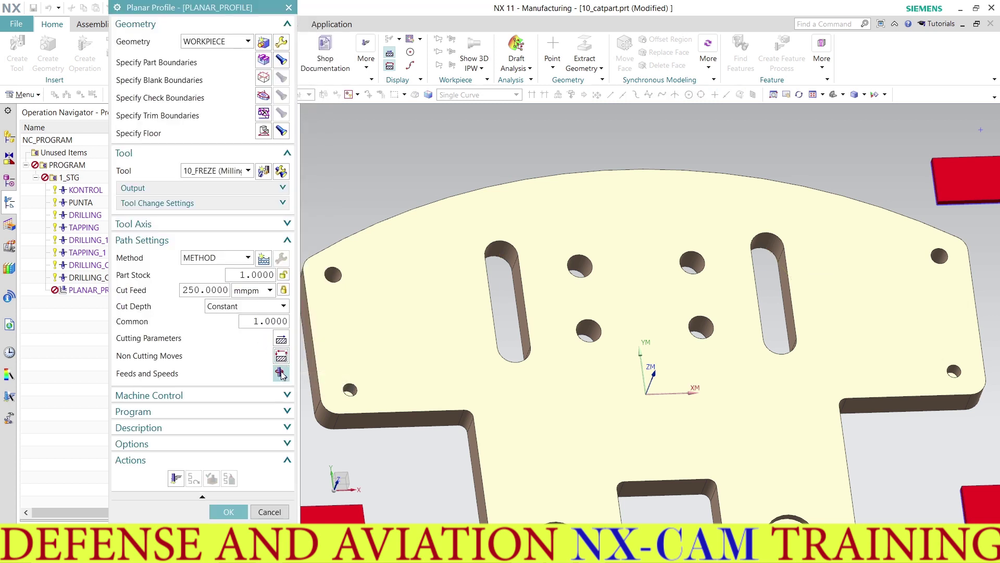
Set the cut feed to 1200 mmpm and spindle speed to 7000 rpm.
middle_click(283, 375)
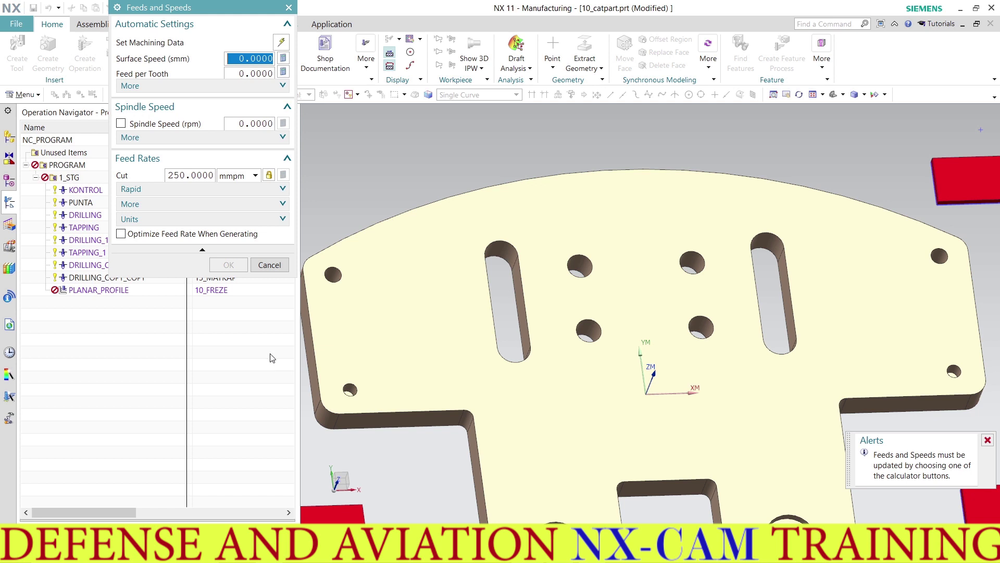
double_click(190, 175)
text(12)
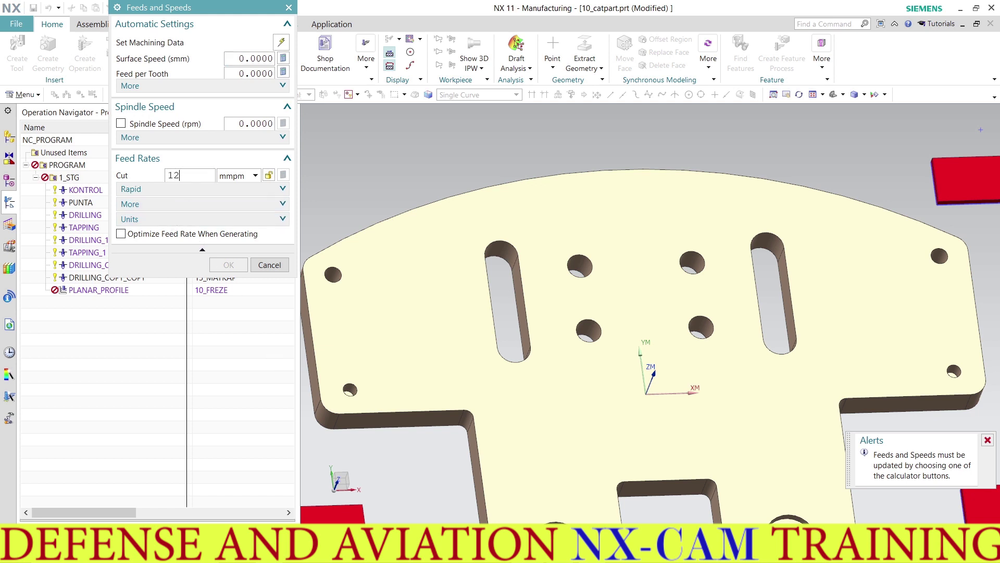
double_click(253, 124)
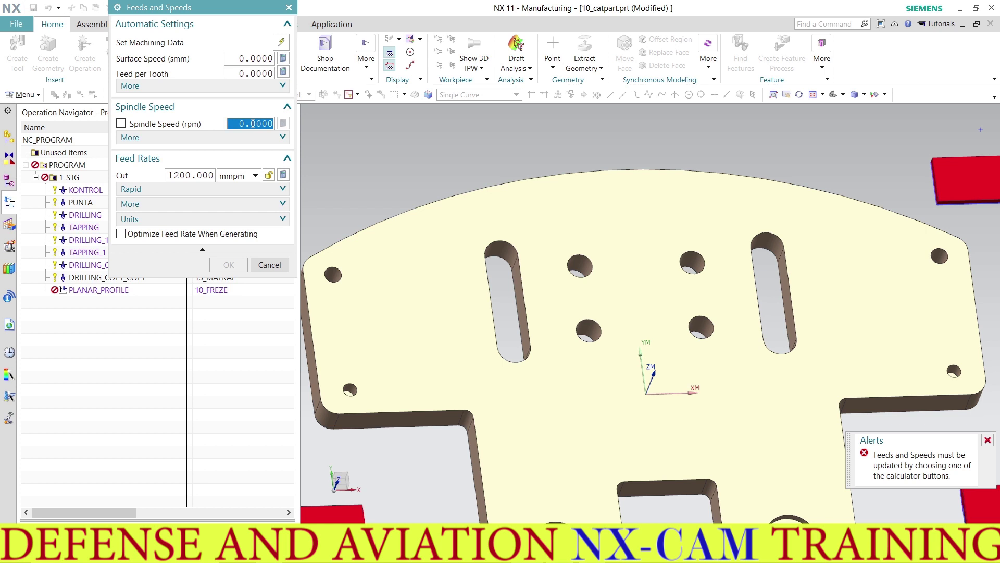
text(70)
click(283, 123)
click(229, 264)
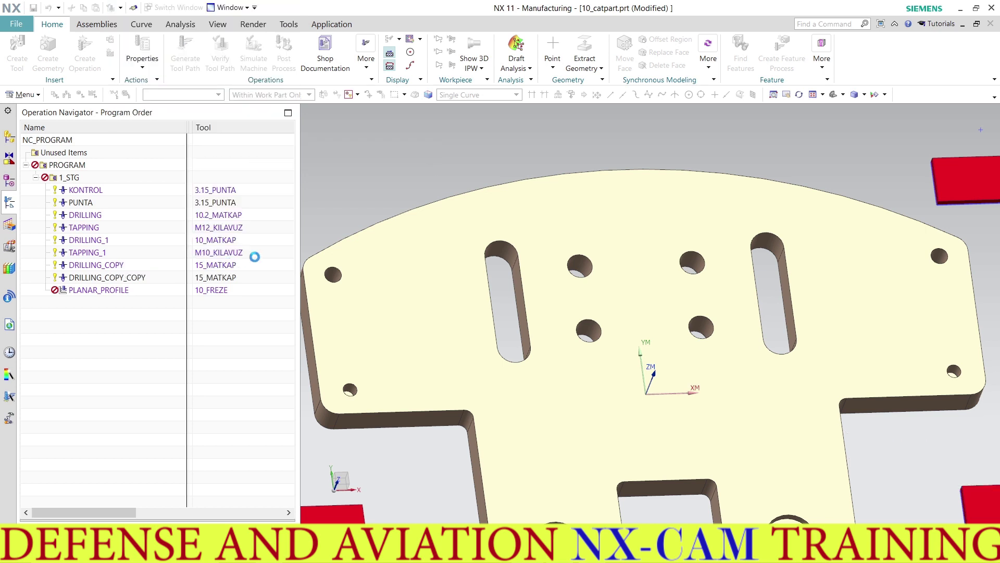
Generate the slot profile toolpath, inspect it, and accept the PLANAR_PROFILE operation.
scroll(310, 386, down, 2)
scroll(310, 386, down, 2)
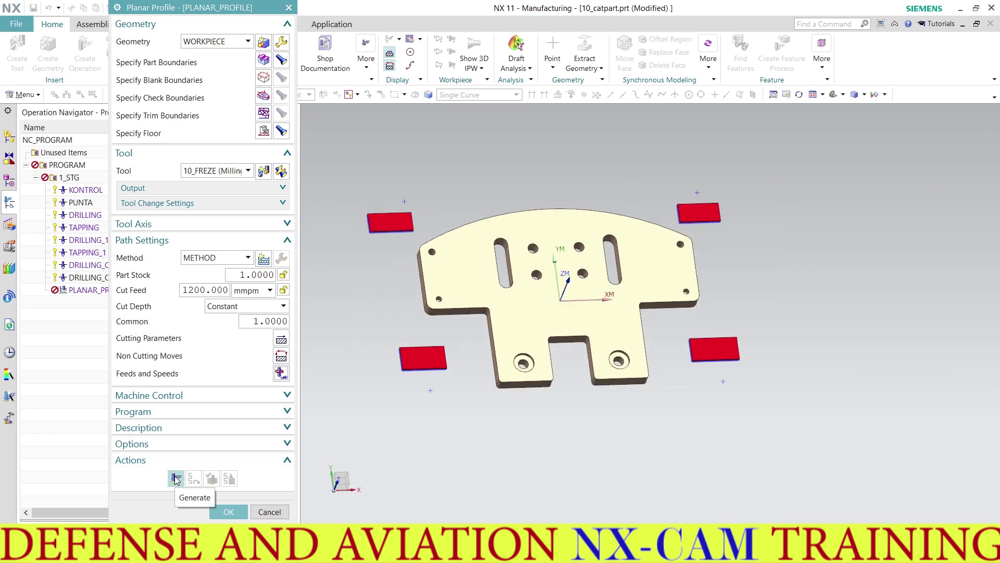
click(175, 479)
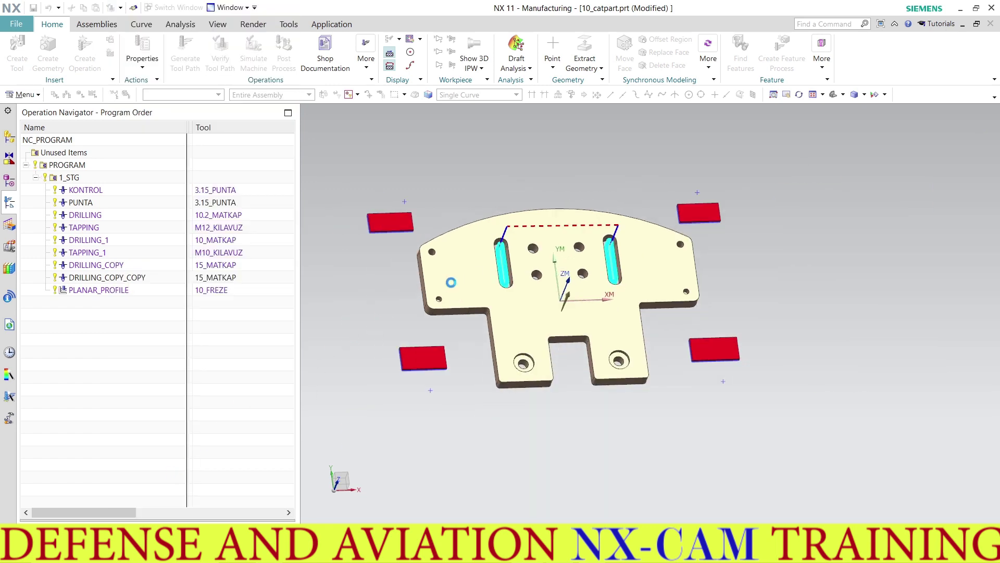
scroll(497, 268, up, 4)
middle_drag(497, 268, 501, 255)
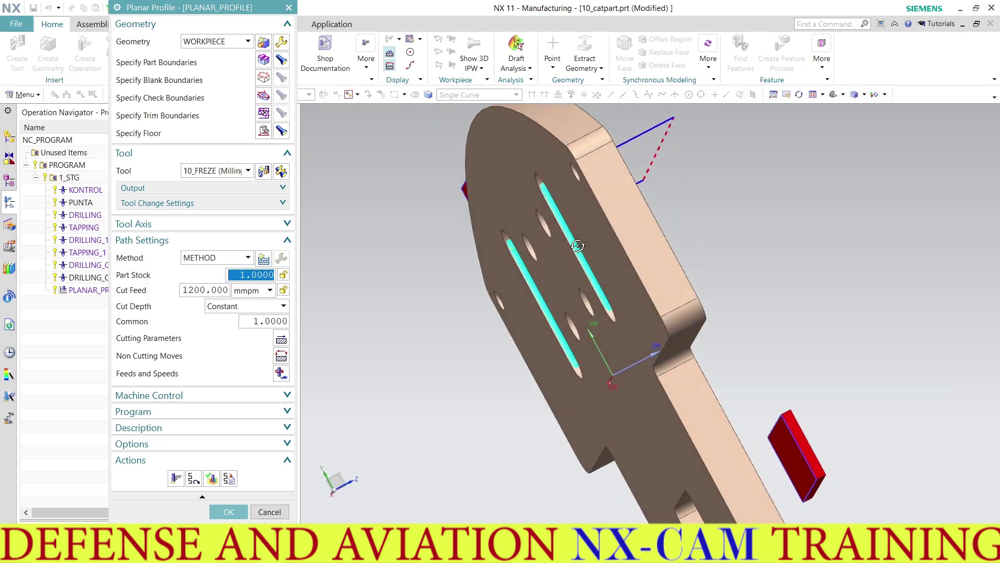
scroll(513, 196, up, 3)
scroll(509, 189, up, 2)
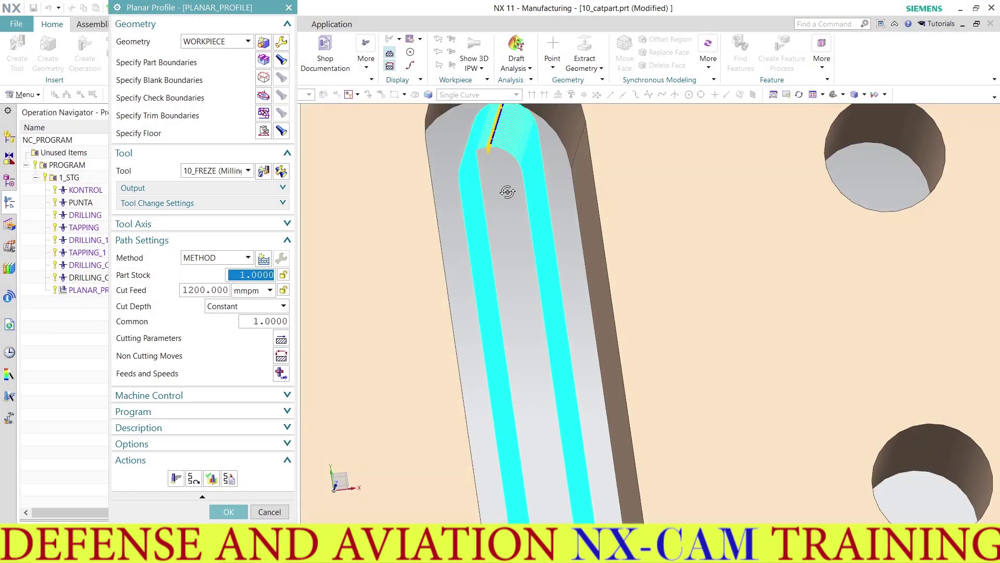
scroll(513, 201, up, 2)
scroll(513, 200, down, 5)
mouse_move(513, 201)
middle_down()
mouse_move(513, 163)
mouse_move(469, 229)
middle_up()
scroll(513, 163, up, 3)
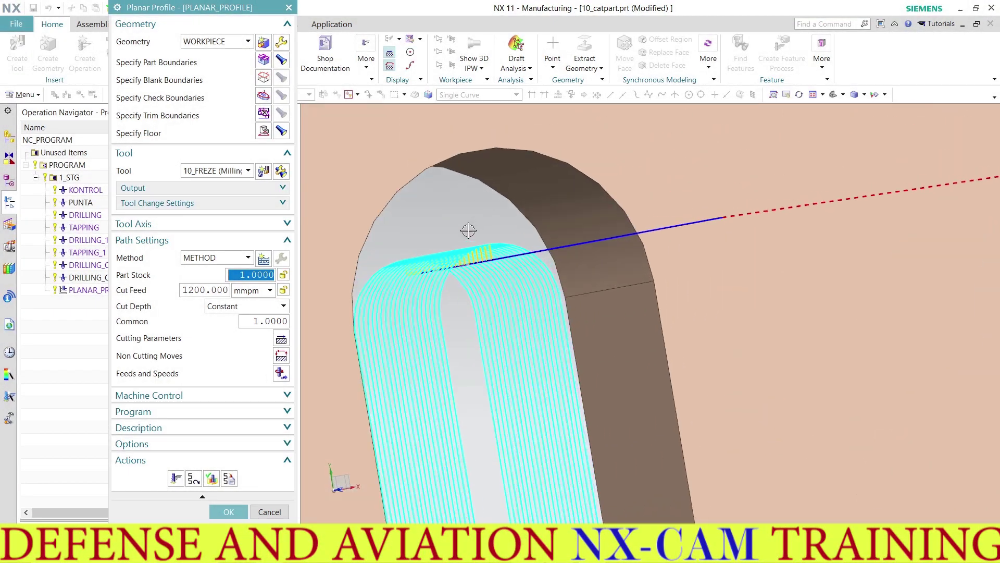
scroll(468, 218, down, 1)
scroll(465, 249, up, 1)
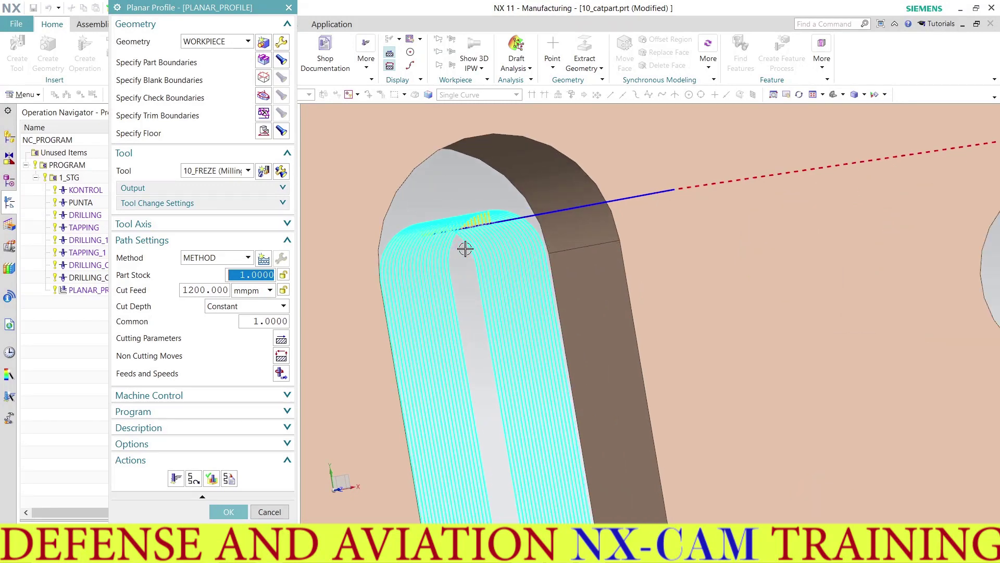
scroll(465, 249, down, 3)
scroll(466, 249, down, 1)
scroll(465, 249, down, 3)
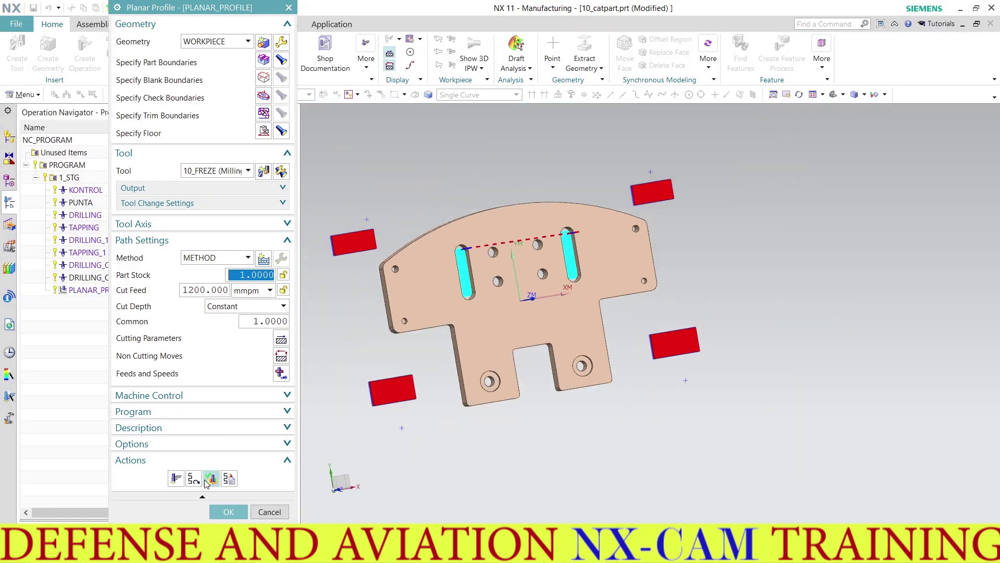
click(228, 512)
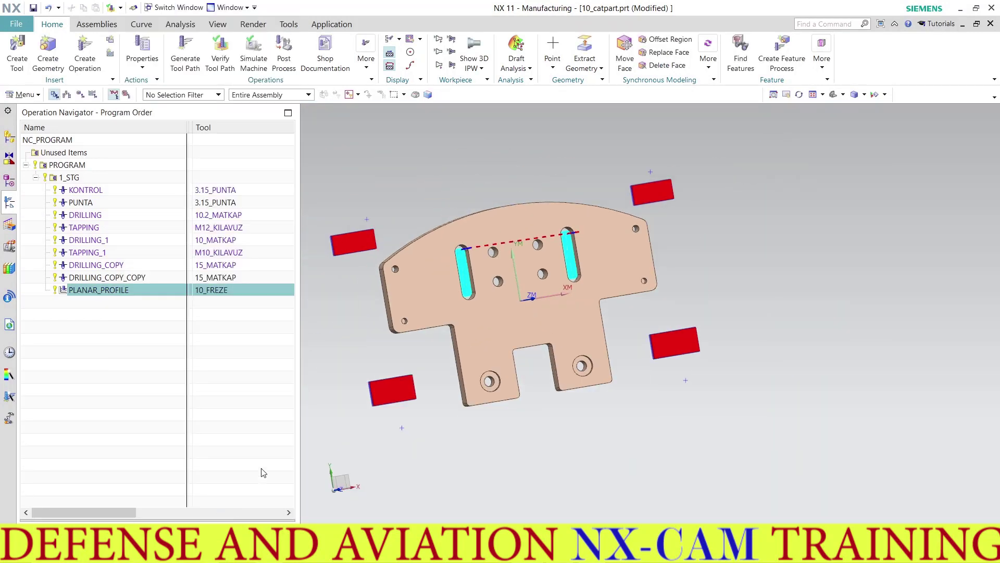
middle_drag(458, 293, 460, 254)
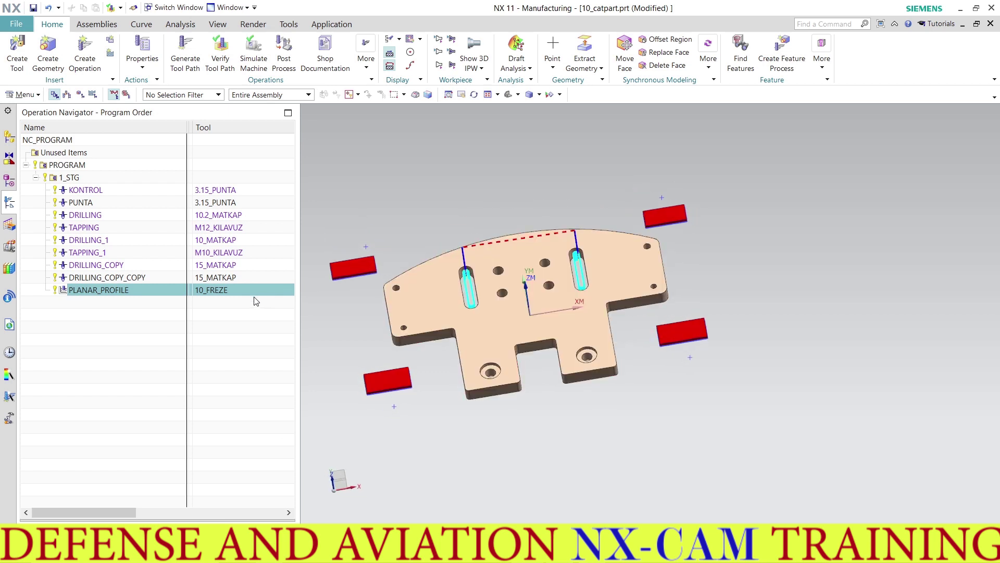
Copy and paste PLANAR_PROFILE, then open PLANAR_PROFILE_COPY for editing.
right_click(219, 294)
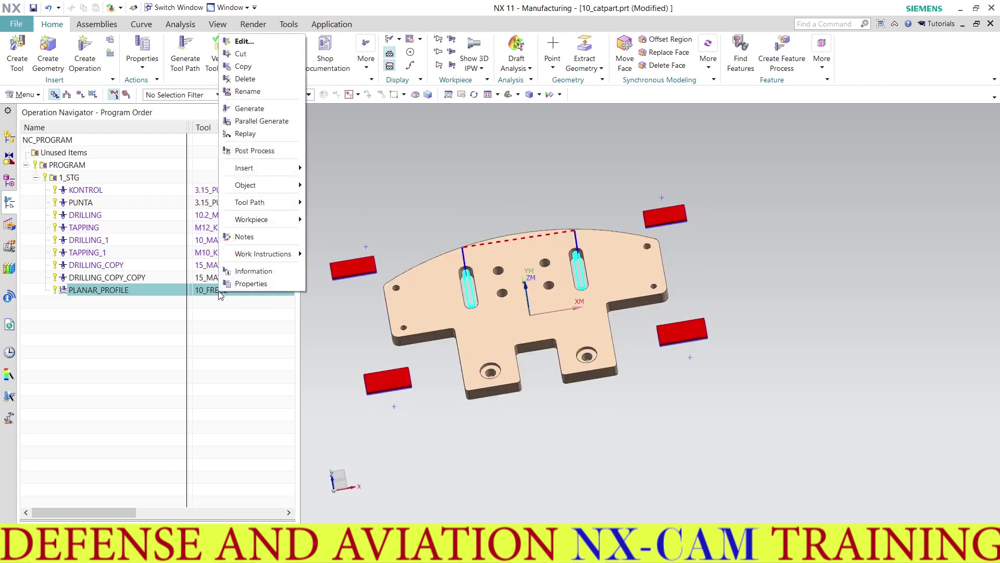
click(237, 67)
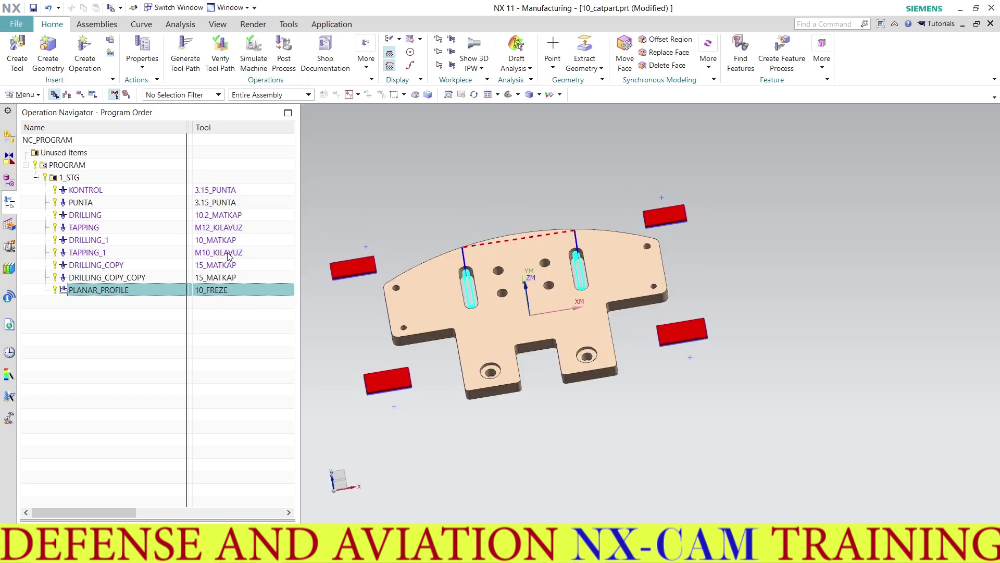
right_click(225, 286)
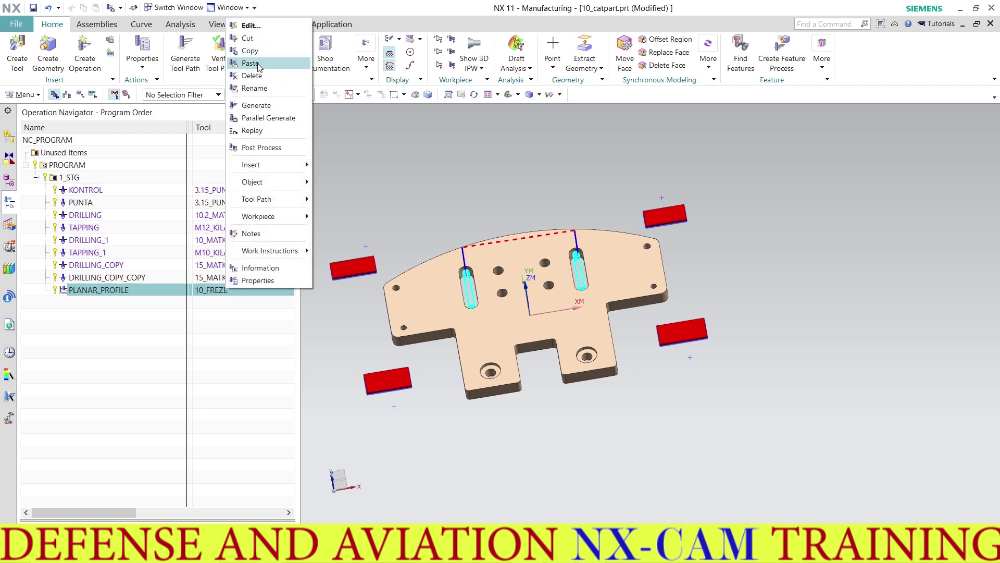
click(259, 66)
double_click(212, 307)
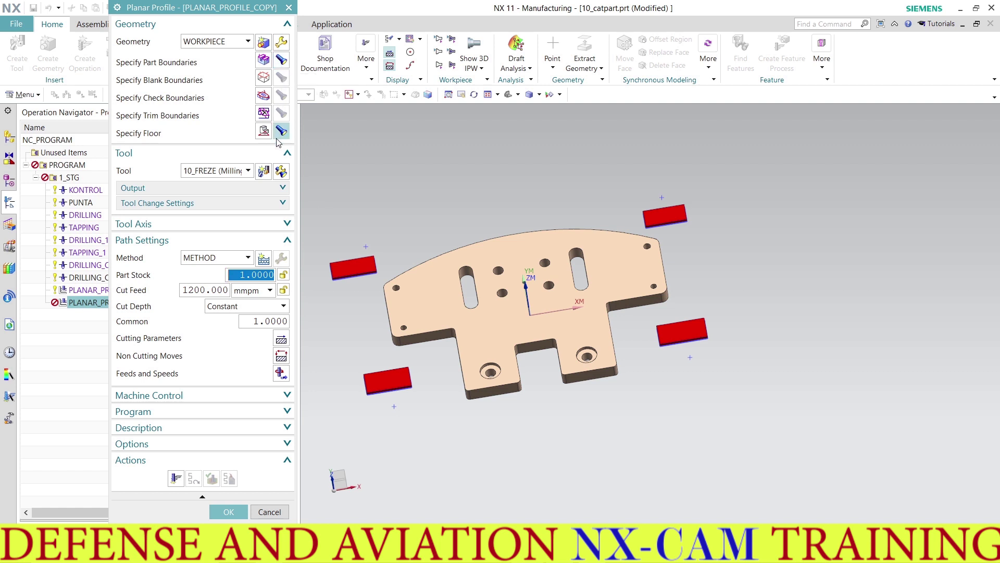
Give the copy a 1.5 mm common depth and 0 part stock.
click(258, 321)
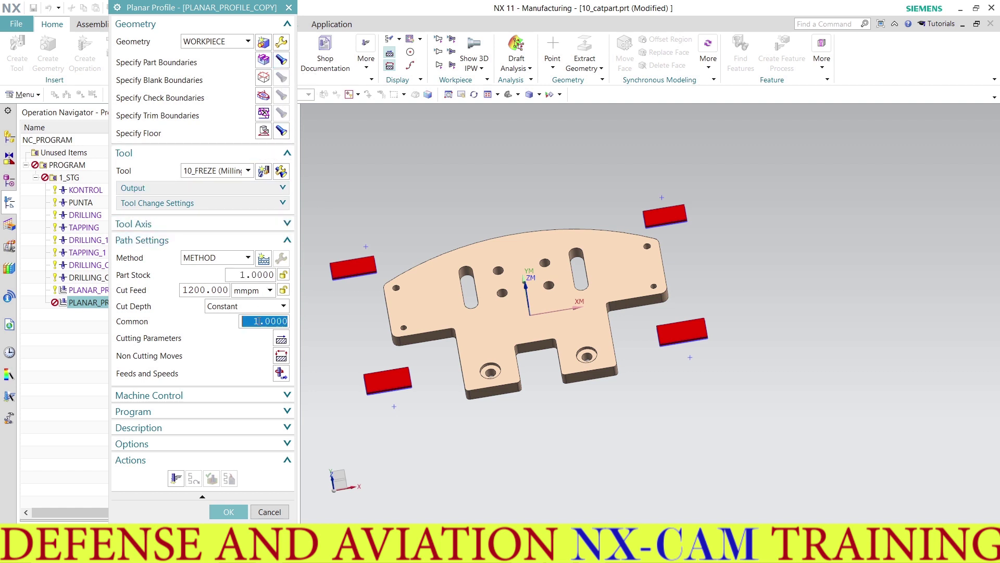
text(1.5)
key(Return)
click(281, 339)
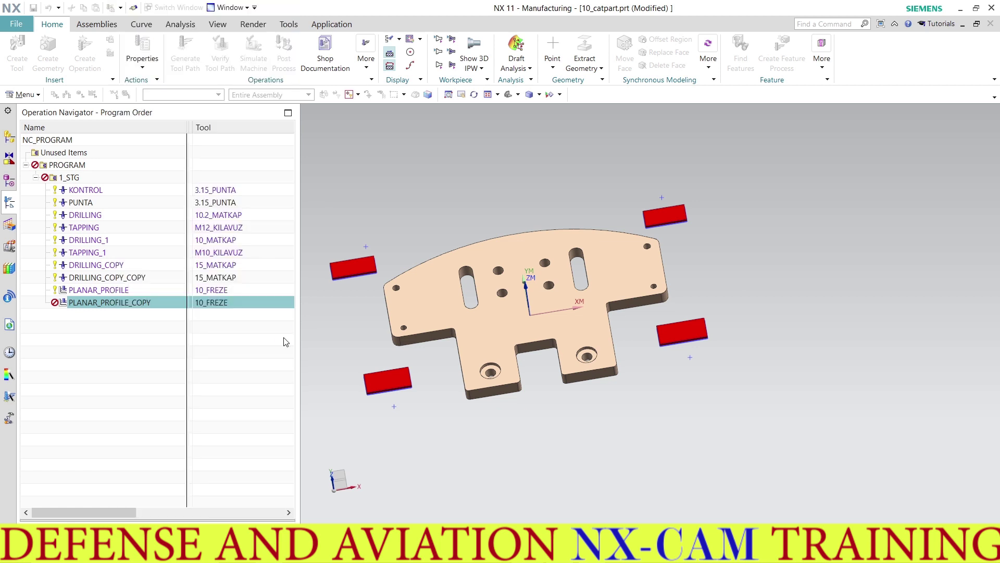
click(210, 48)
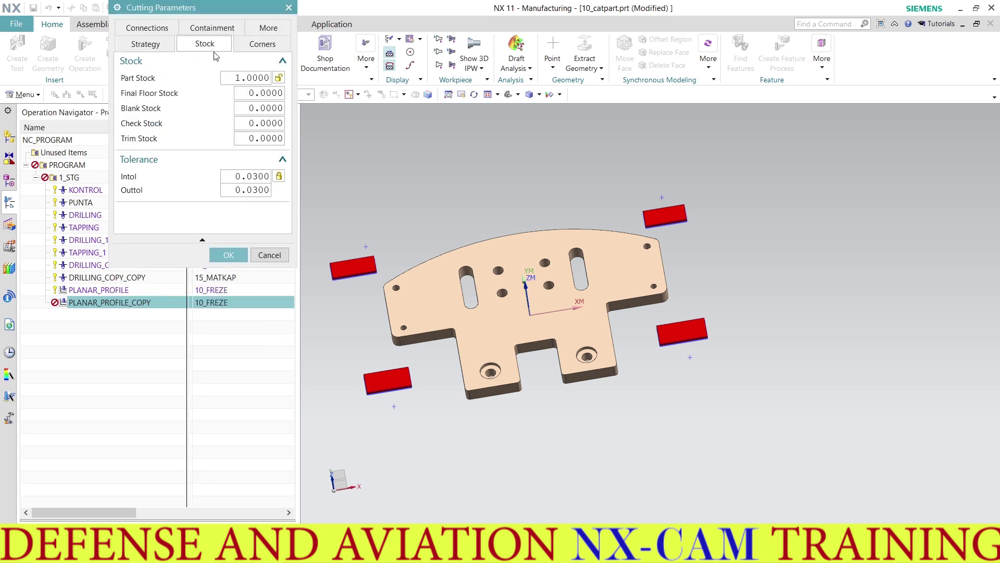
double_click(240, 77)
text(0)
click(262, 45)
click(213, 47)
click(159, 46)
click(228, 254)
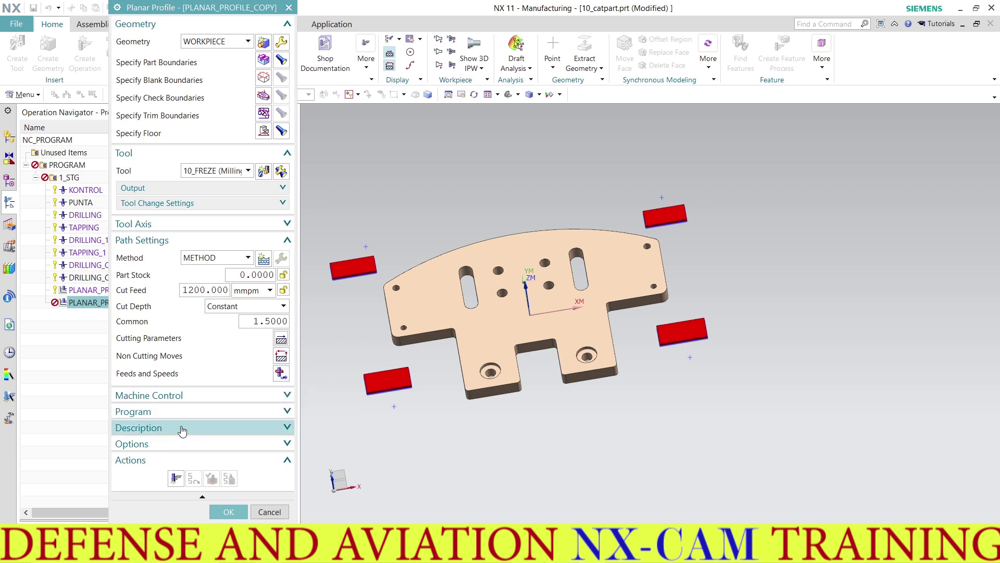
Generate the finishing toolpath and accept PLANAR_PROFILE_COPY.
click(176, 478)
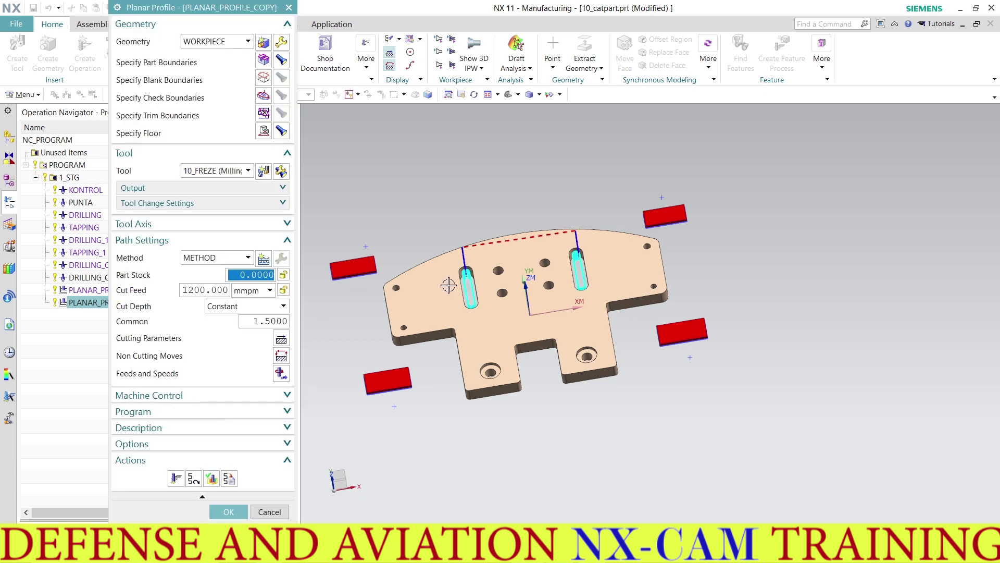
scroll(448, 284, up, 3)
scroll(474, 274, up, 1)
scroll(466, 258, up, 2)
scroll(461, 245, down, 3)
scroll(461, 245, down, 2)
click(228, 512)
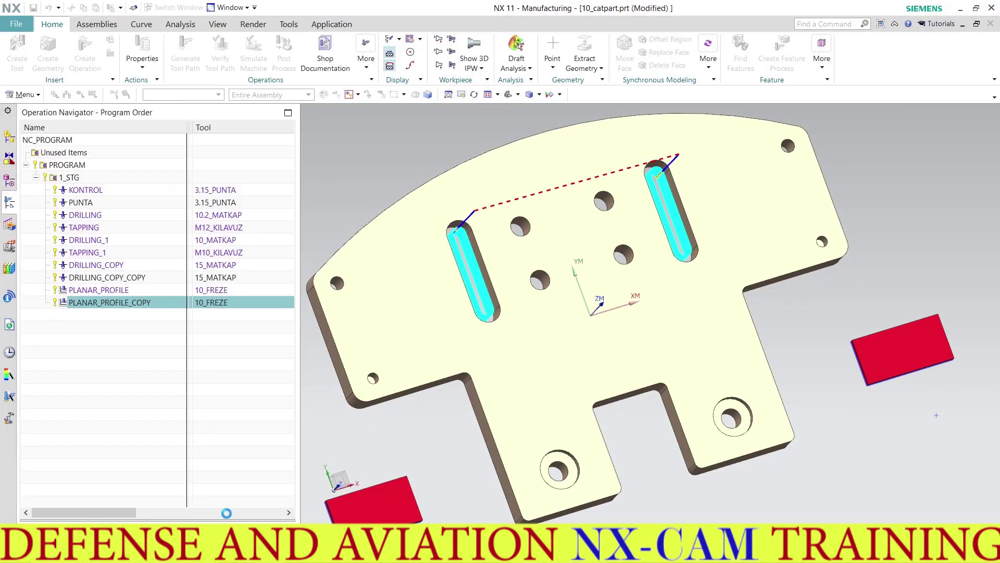
scroll(413, 274, down, 2)
mouse_move(413, 275)
middle_down()
mouse_move(440, 293)
mouse_move(424, 264)
mouse_move(444, 367)
middle_up()
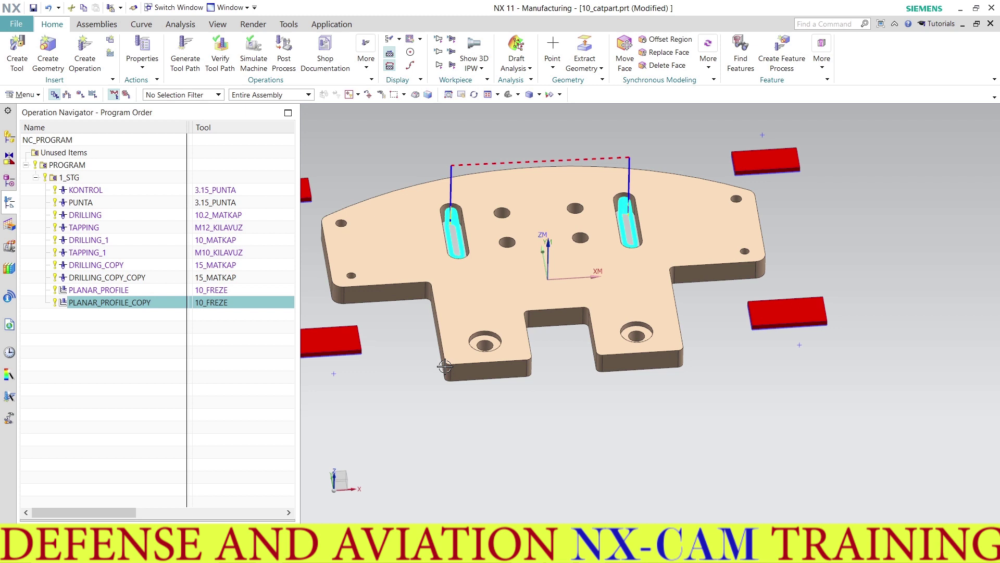
Copy and paste PLANAR_PROFILE_COPY, then open PLANAR_PROFILE_COPY_COPY for editing.
right_click(220, 303)
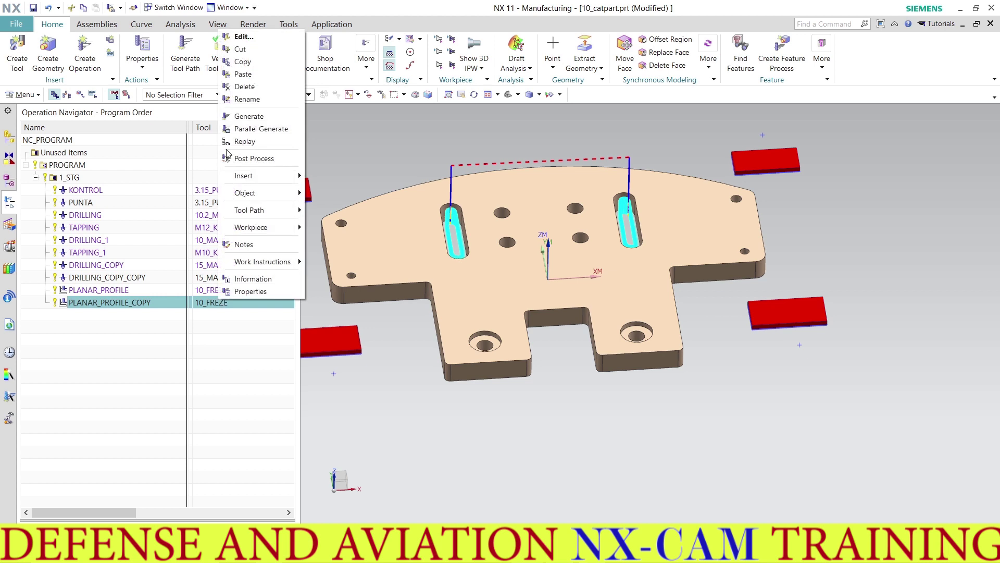
click(252, 62)
right_click(220, 303)
click(255, 76)
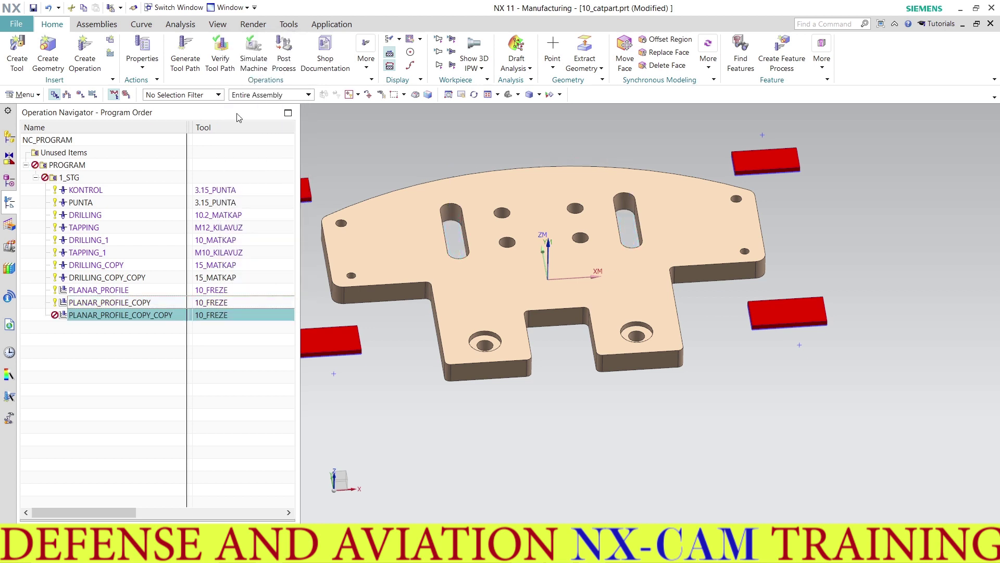
double_click(213, 319)
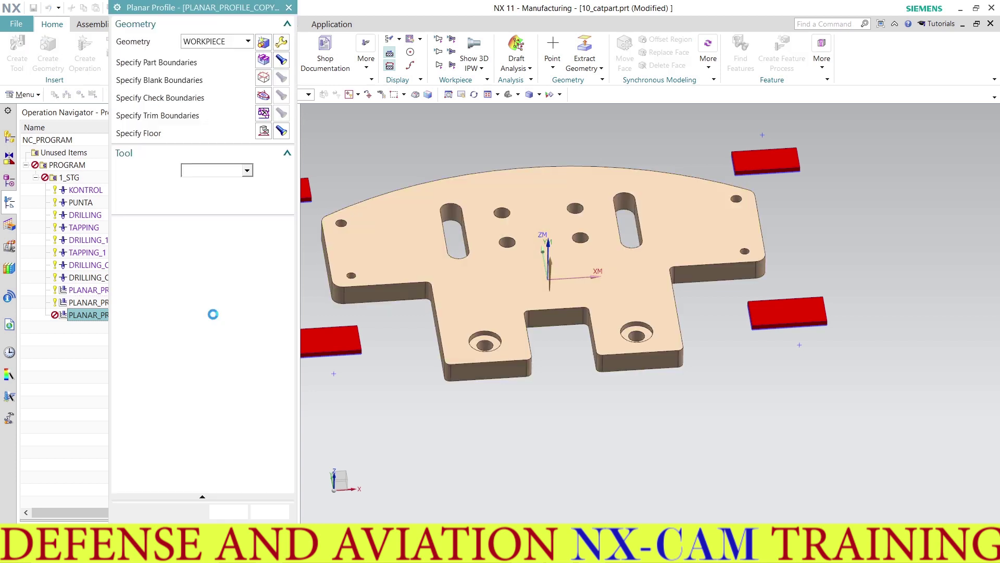
Replace the part boundary with the left counterbore edge on a user-defined plane, material outside.
click(264, 60)
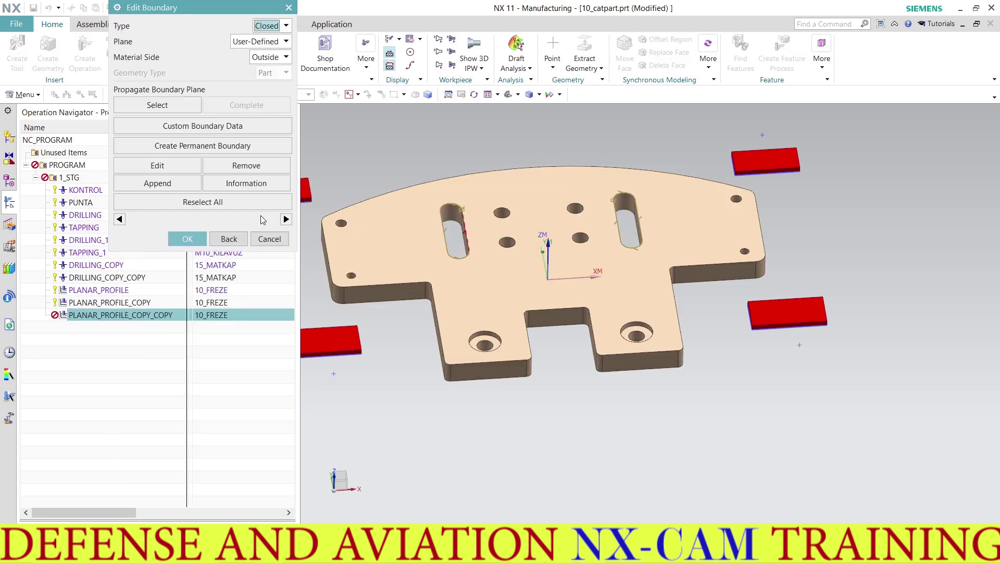
click(238, 205)
click(420, 288)
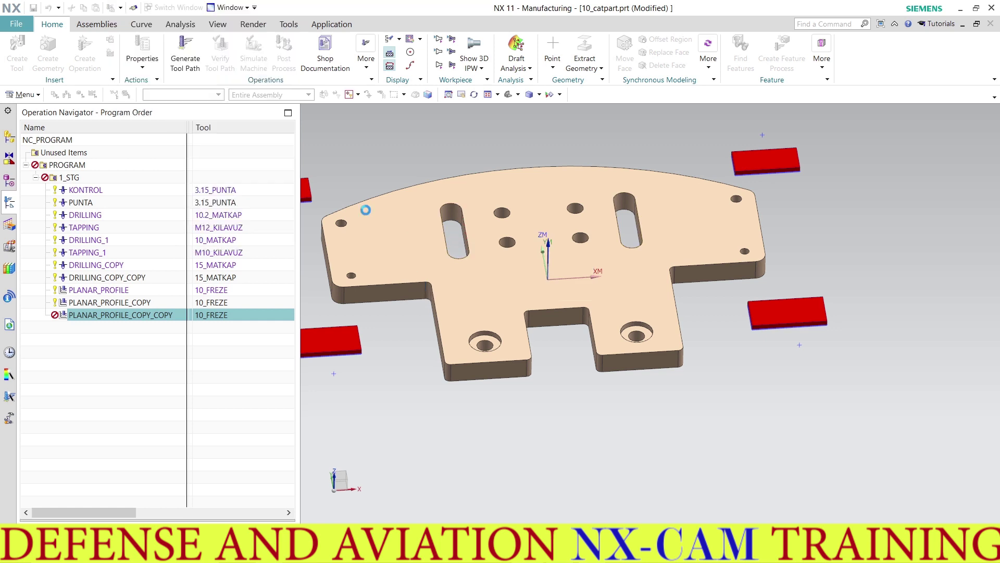
click(255, 25)
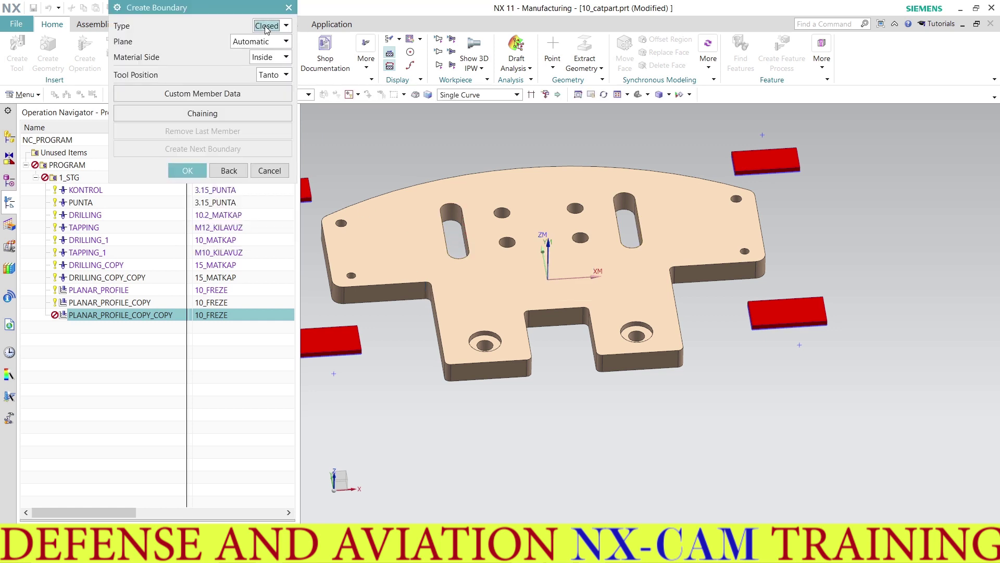
scroll(459, 341, up, 3)
click(510, 314)
click(264, 42)
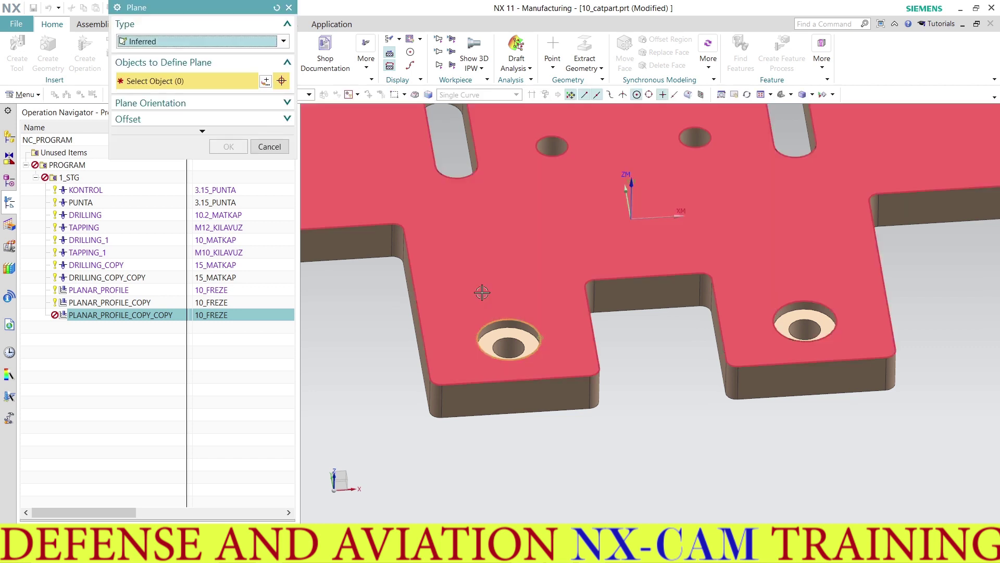
click(482, 293)
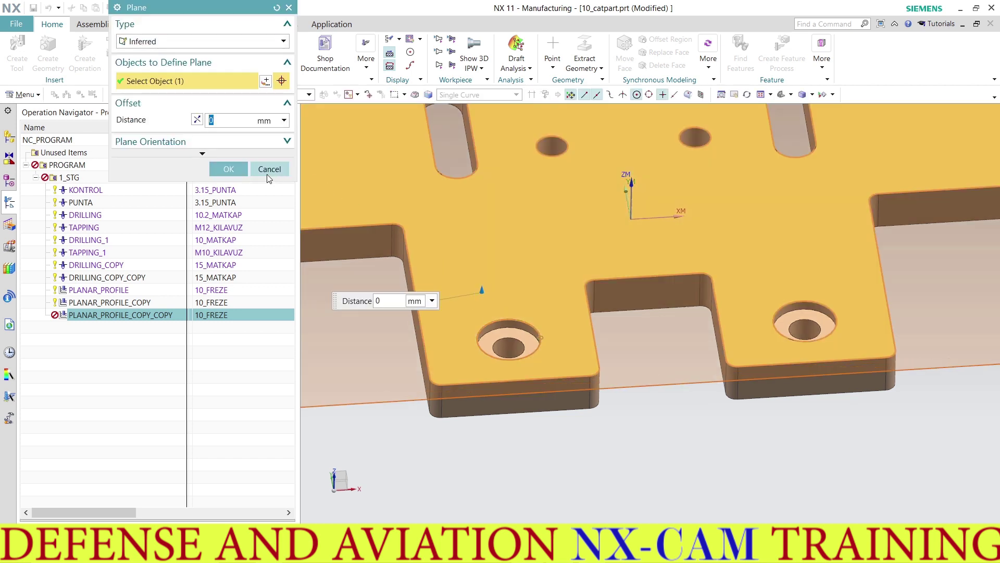
click(229, 169)
click(267, 58)
click(264, 82)
Add the right counterbore edge as a second boundary on a user-defined plane.
click(239, 150)
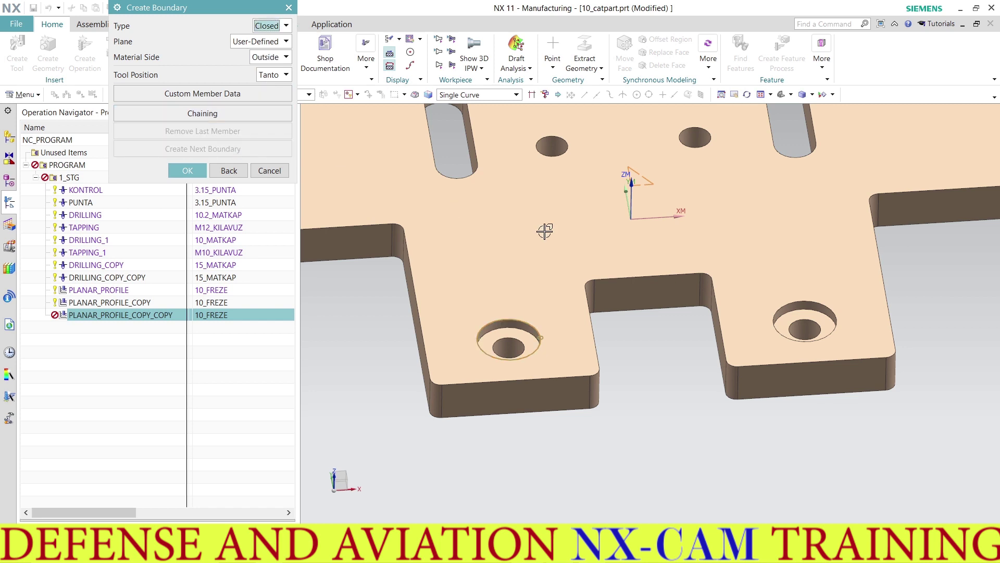
click(801, 302)
click(261, 43)
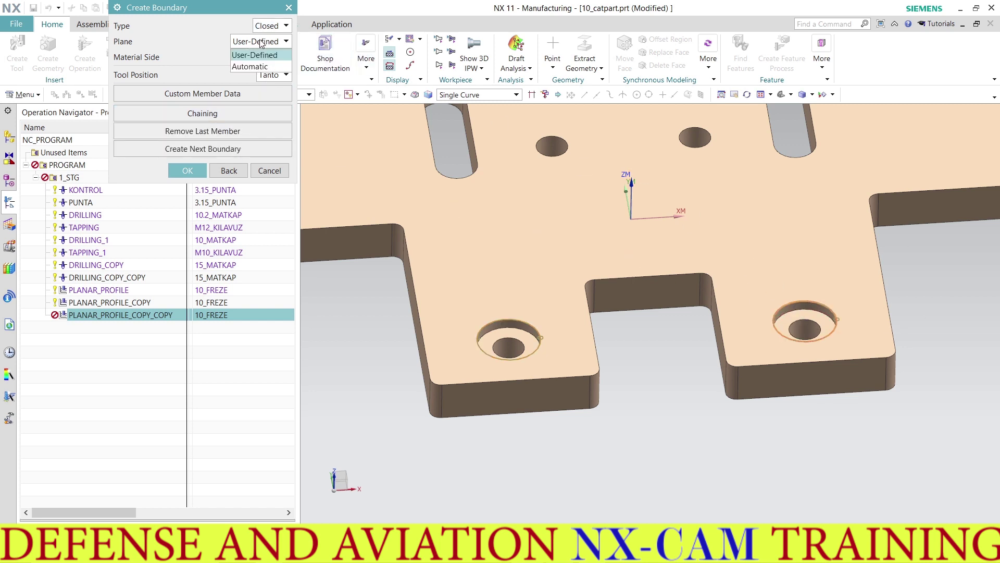
click(262, 55)
click(698, 245)
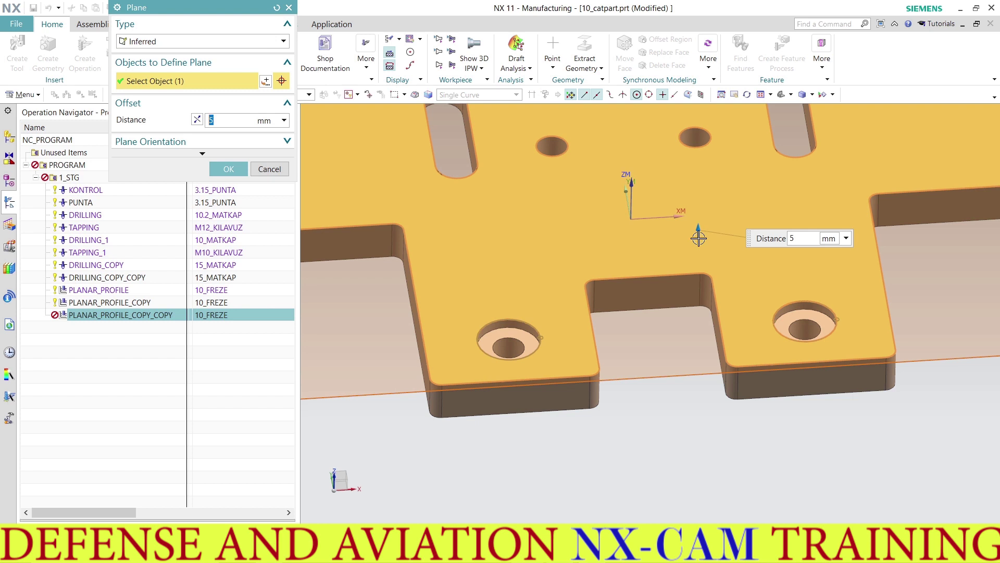
click(231, 169)
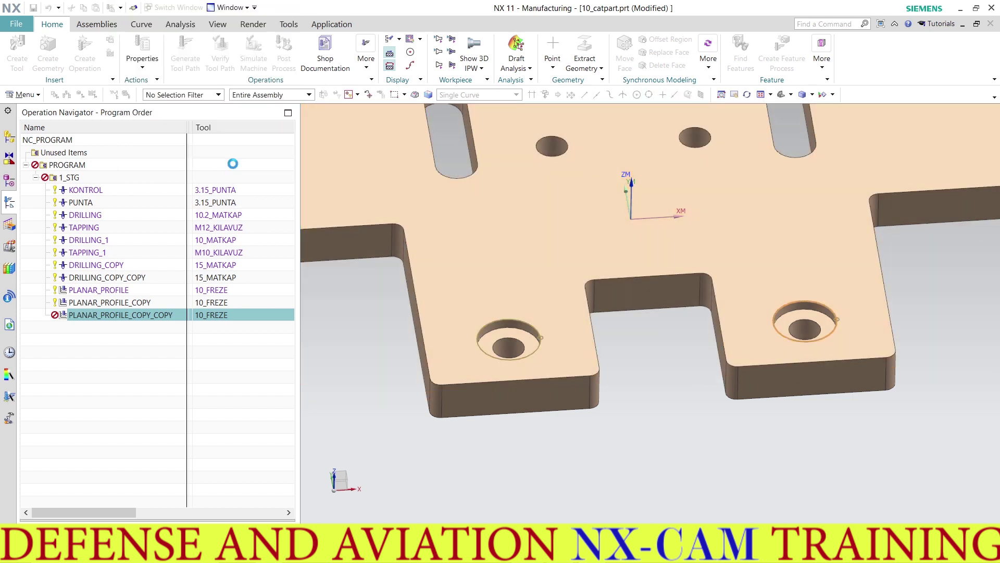
click(190, 237)
click(193, 238)
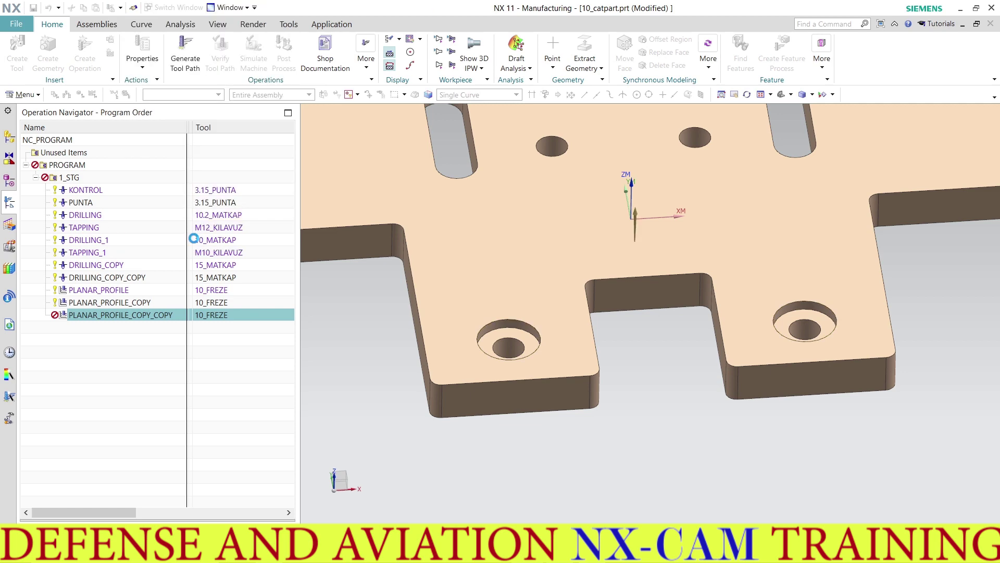
Set the machining floor on the counterbore face.
click(264, 134)
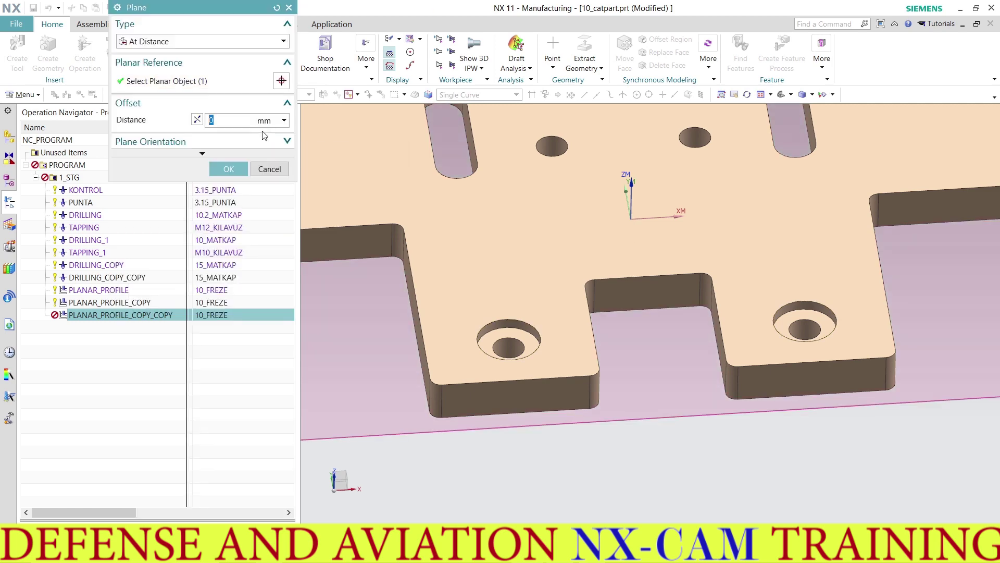
click(492, 338)
click(228, 169)
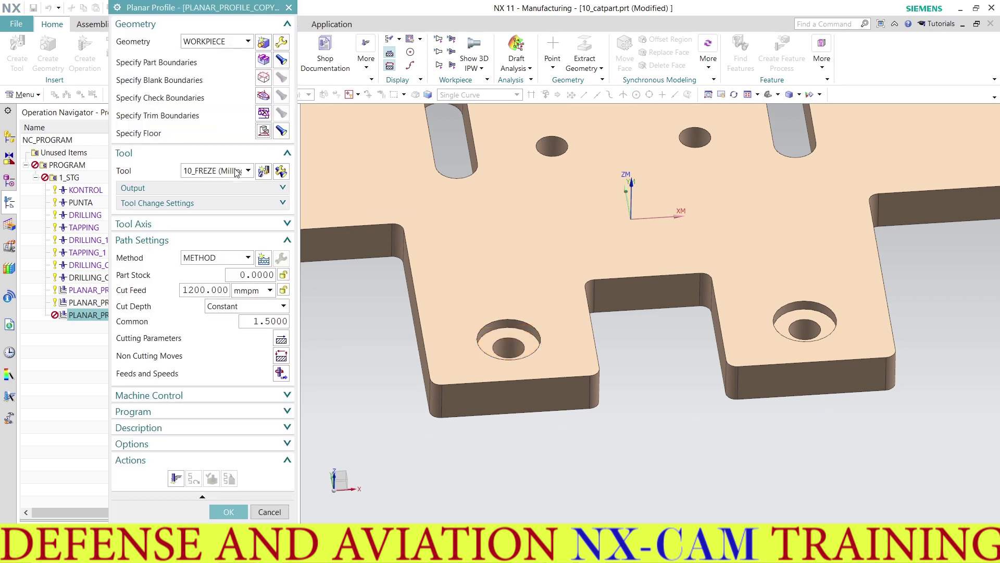
Edit the common step depth, then review the stock and corner cutting parameters.
double_click(266, 319)
text(1)
click(281, 339)
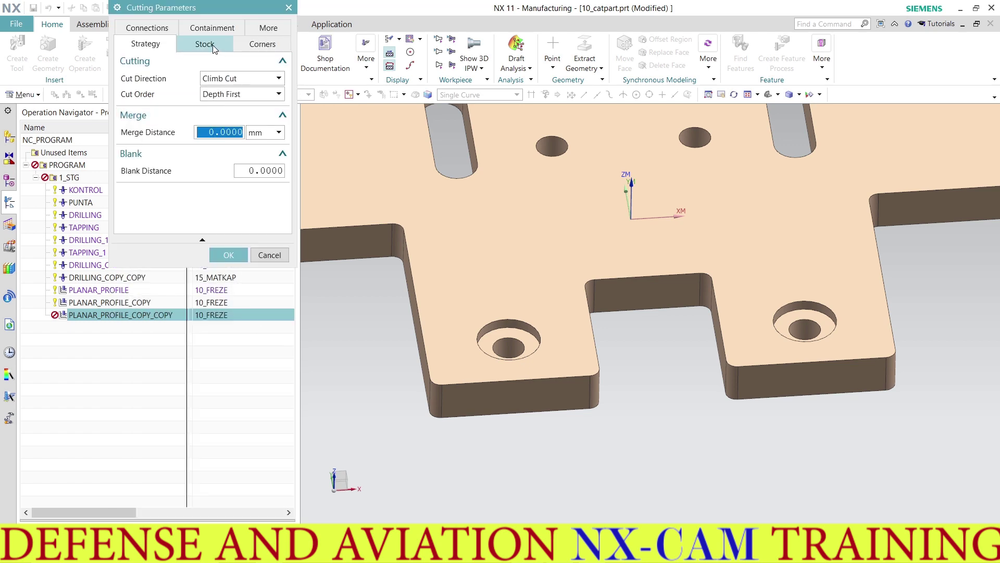
click(211, 45)
click(258, 45)
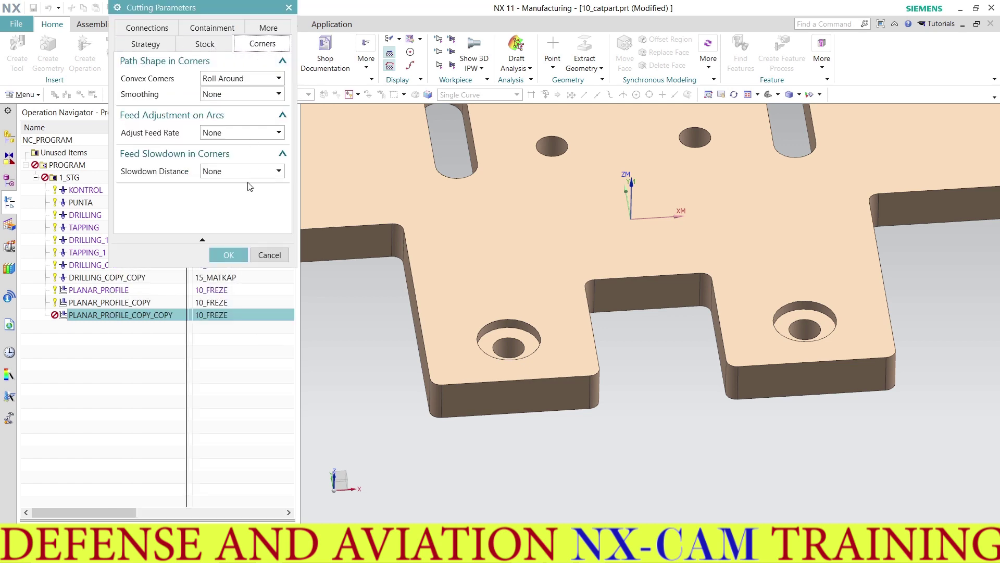
click(228, 256)
Set the non-cutting moves minimum clearance distance to 3 mm.
middle_click(282, 359)
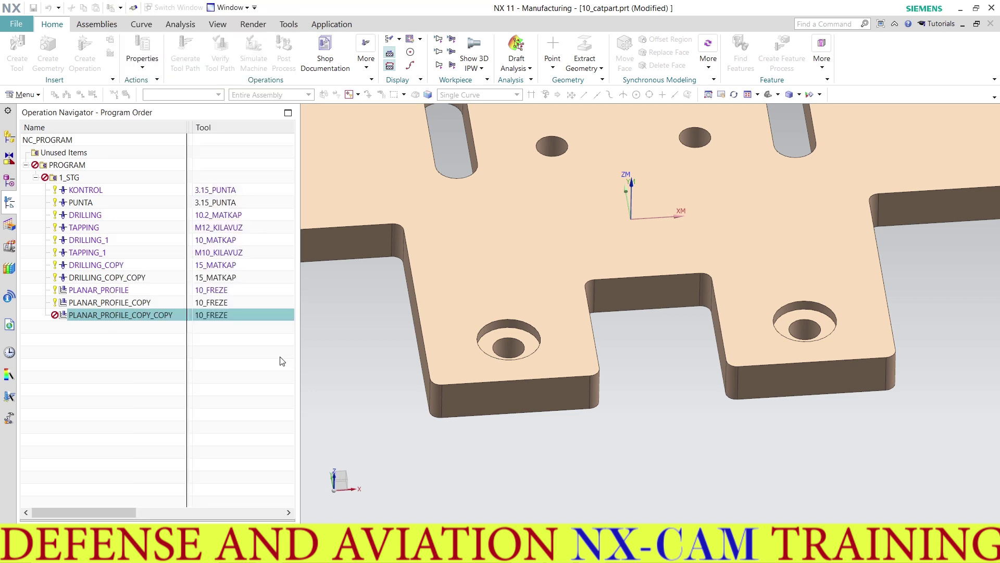
double_click(245, 302)
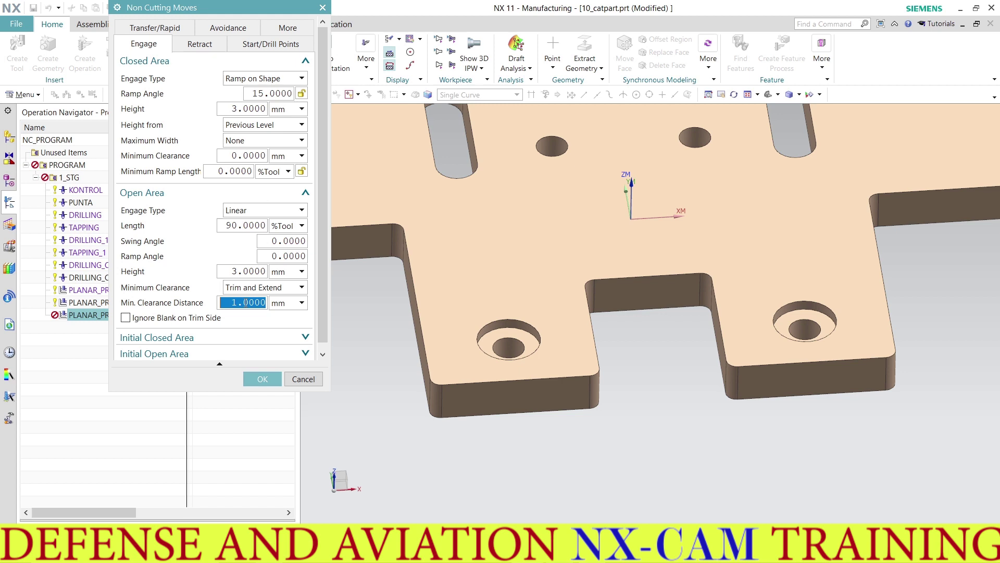
text(3)
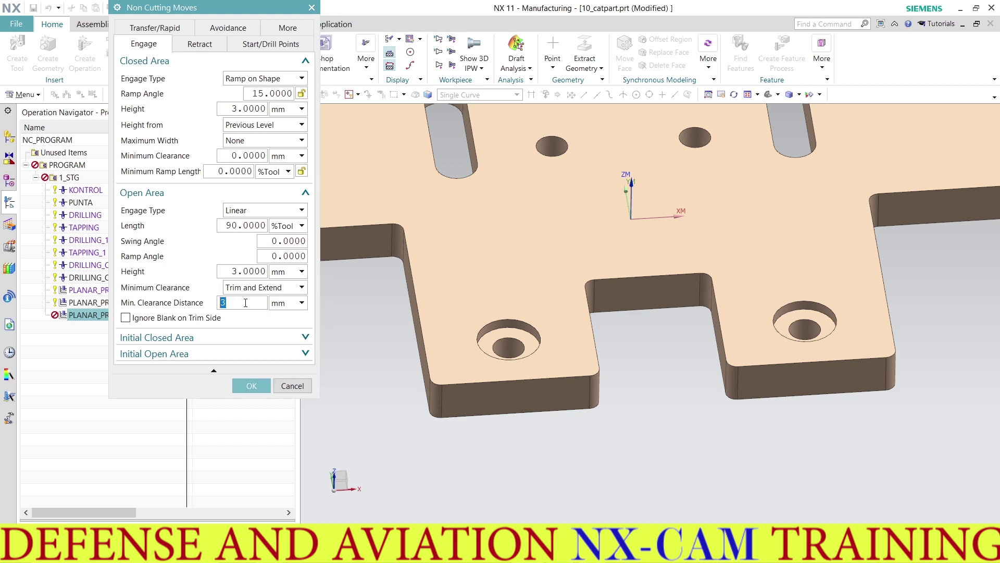
click(262, 379)
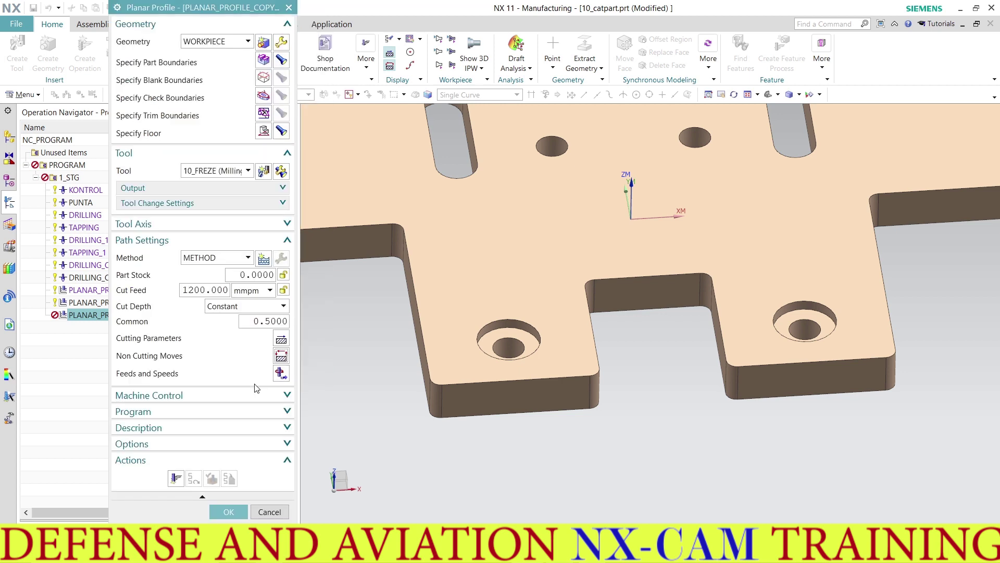
Set spindle speed to 5000 rpm, recalculate feeds, and generate the counterbore toolpath.
middle_click(281, 379)
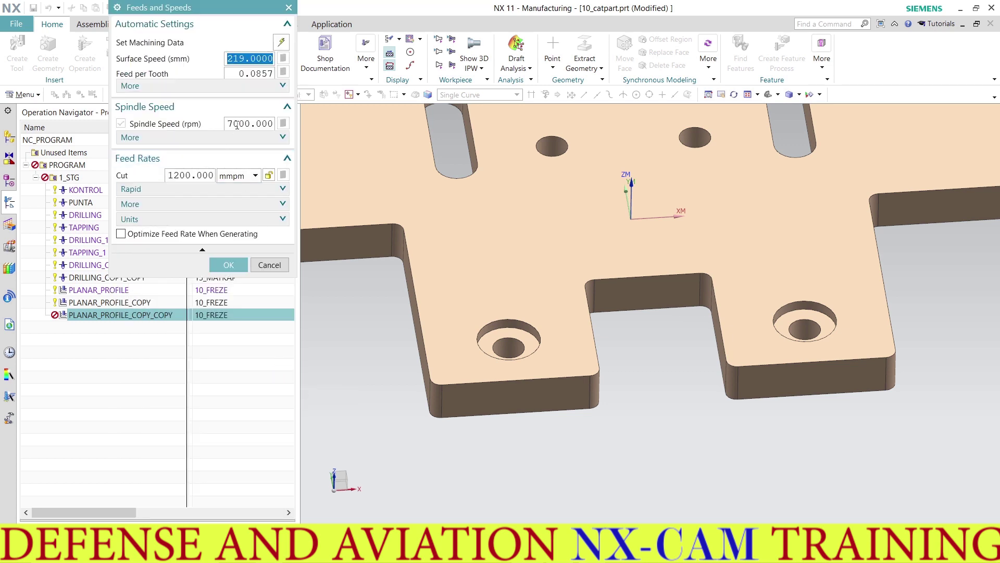
click(239, 123)
text(5)
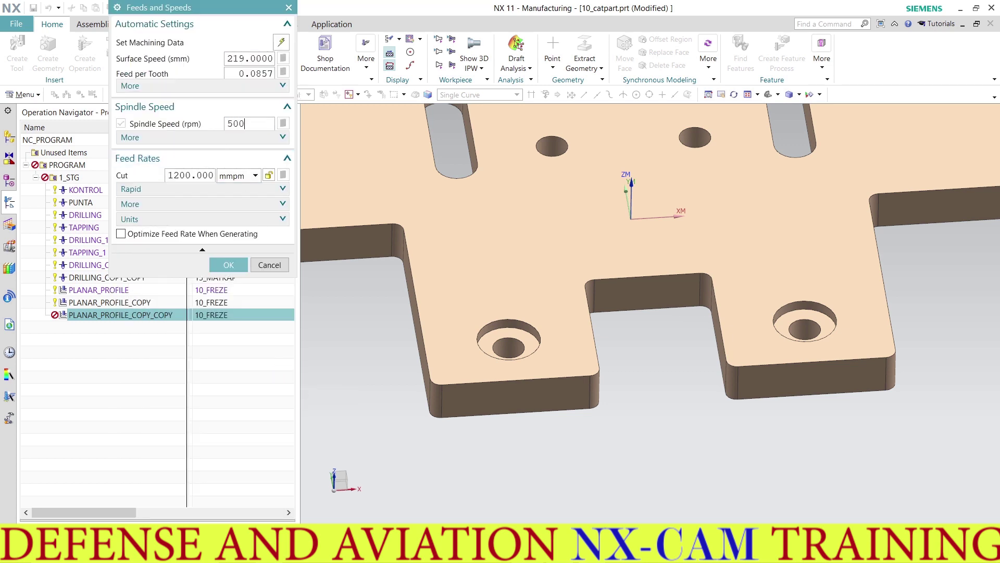
text(0)
key(Return)
click(282, 124)
click(228, 266)
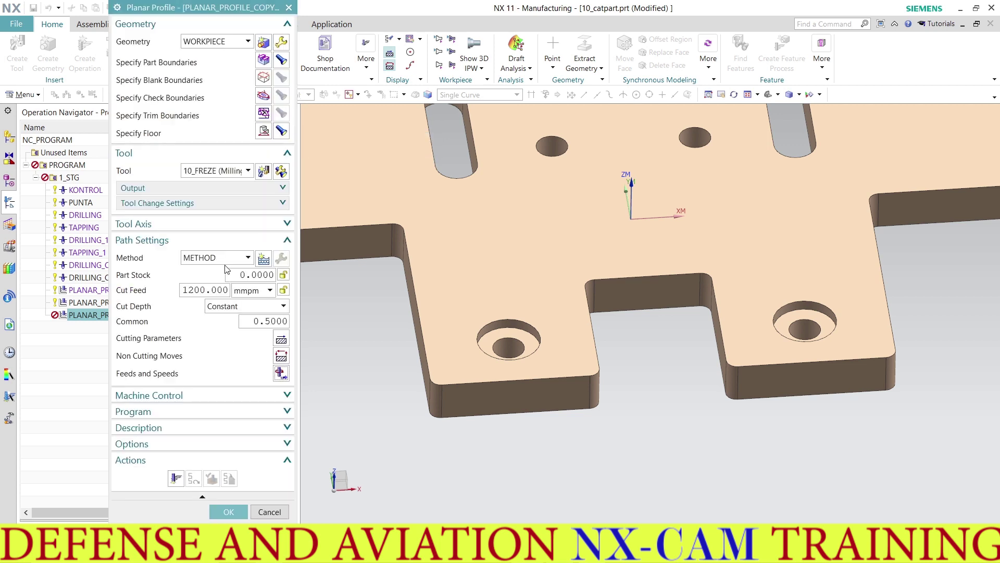
click(178, 479)
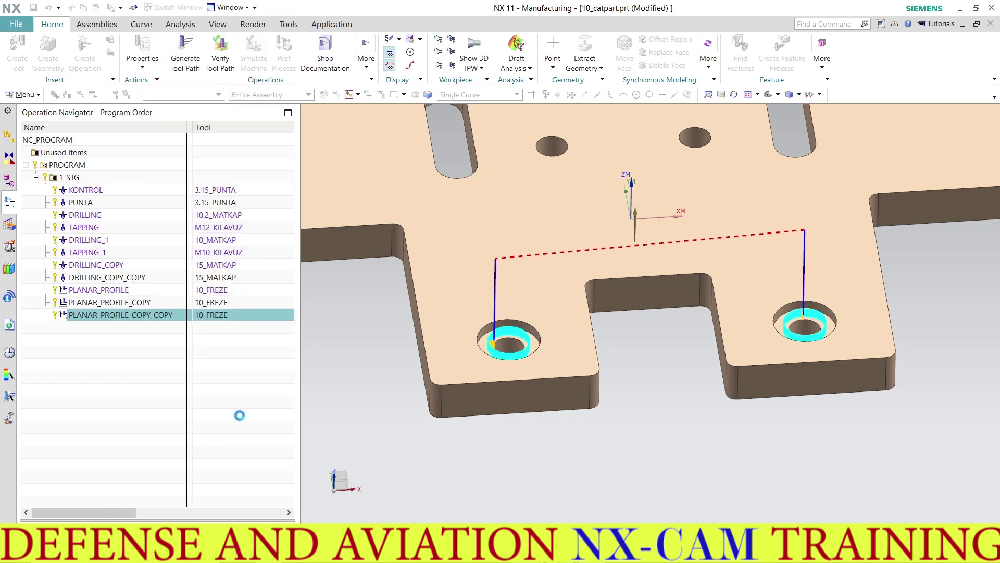
Replay the counterbore toolpath in verification from a top-down view.
scroll(501, 364, up, 4)
mouse_move(501, 339)
middle_down()
mouse_move(487, 359)
mouse_move(498, 286)
middle_up()
scroll(495, 271, up, 2)
scroll(495, 271, up, 2)
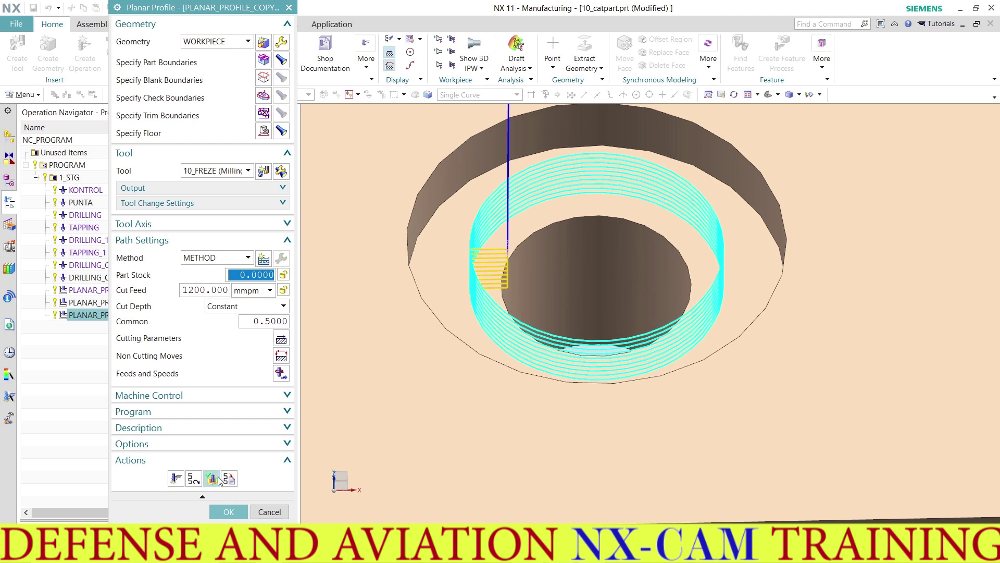
click(217, 477)
click(142, 156)
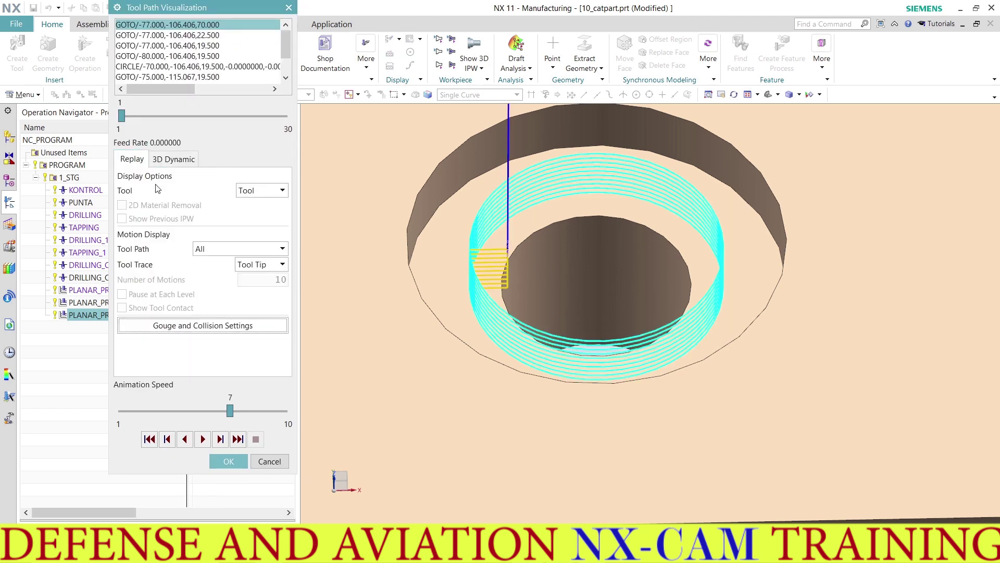
click(509, 223)
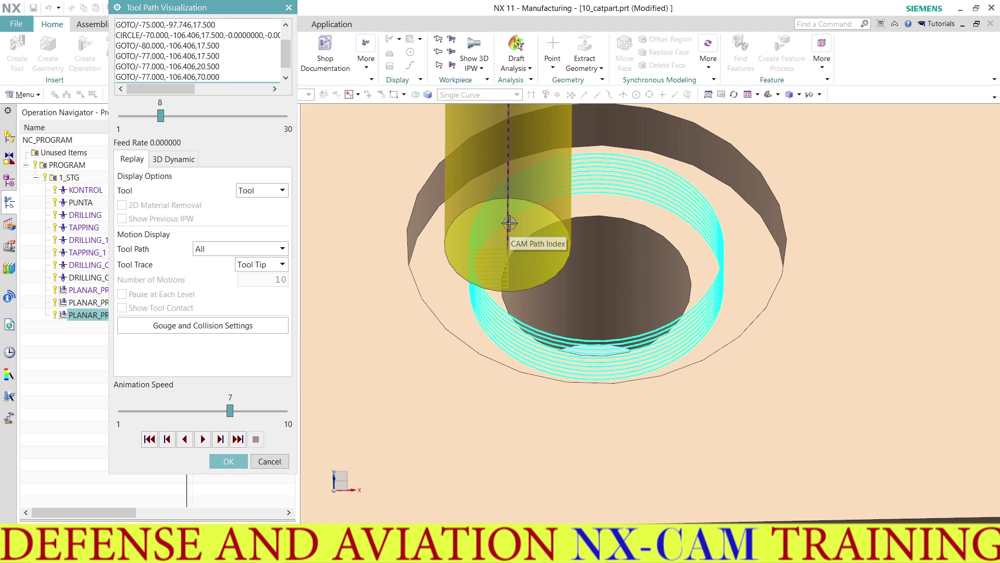
click(228, 461)
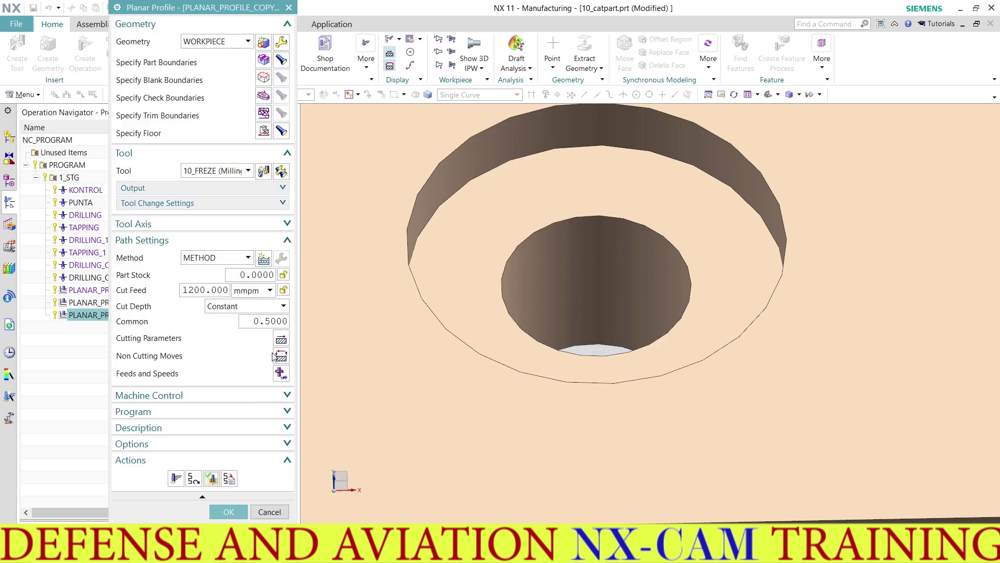
Raise the minimum clearance distance to 8 mm and regenerate the toolpath.
middle_click(282, 356)
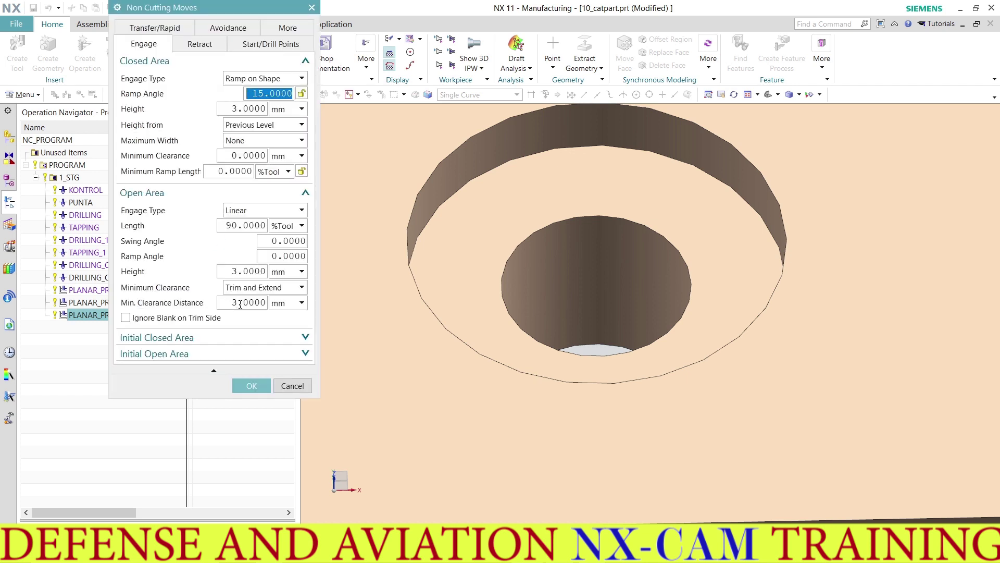
double_click(240, 304)
text(8)
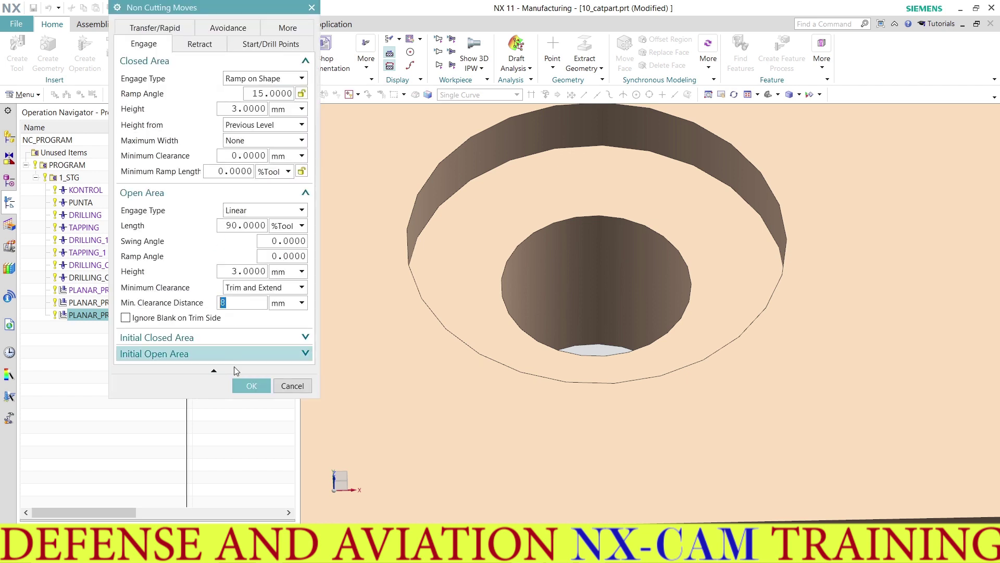
click(251, 385)
click(176, 477)
Verify the regenerated toolpath and accept the profile operation.
click(211, 479)
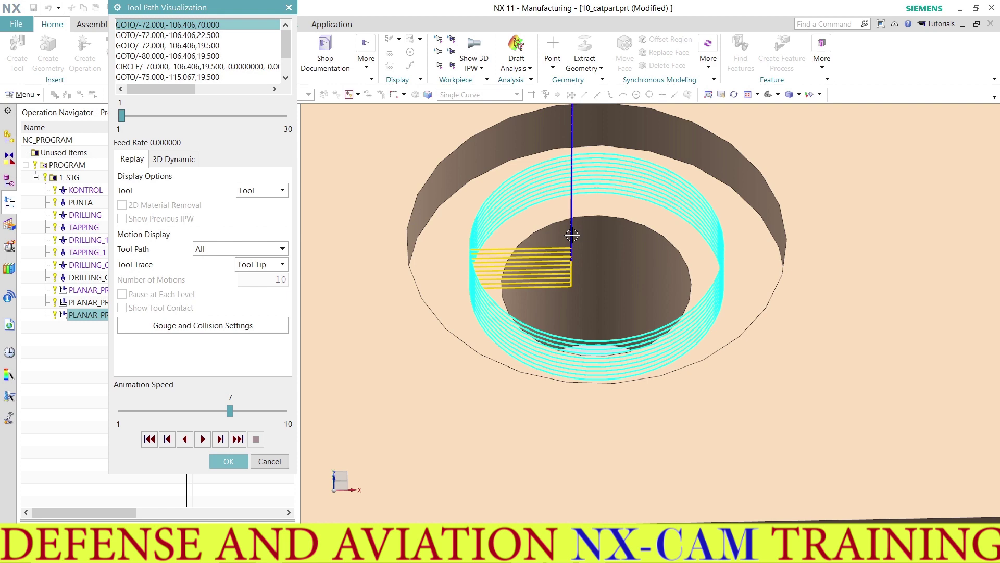
mouse_move(572, 239)
middle_down()
mouse_move(565, 291)
mouse_move(511, 275)
mouse_move(509, 286)
mouse_move(486, 266)
middle_up()
click(230, 462)
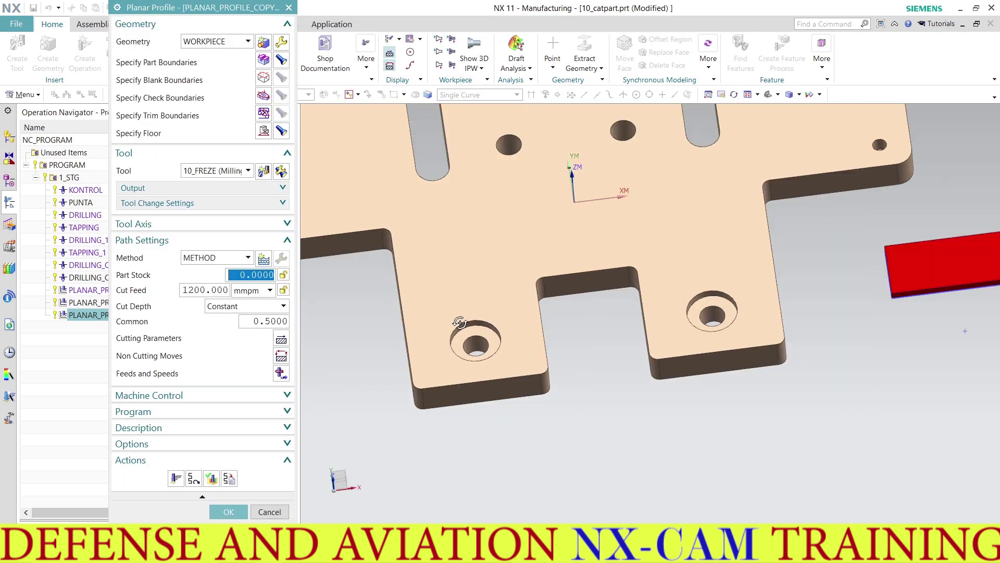
click(231, 508)
Display the PLANAR_PROFILE_COPY_COPY toolpath over the whole part and select the 1_STG group.
mouse_move(446, 373)
middle_down()
mouse_move(393, 339)
mouse_move(393, 348)
mouse_move(409, 339)
mouse_move(400, 339)
middle_up()
scroll(393, 339, up, 3)
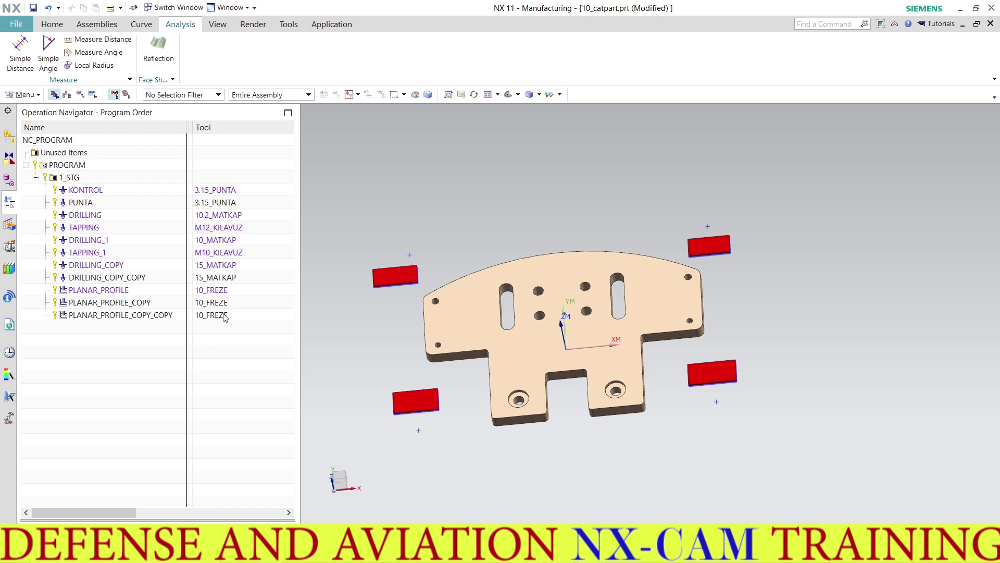
click(225, 318)
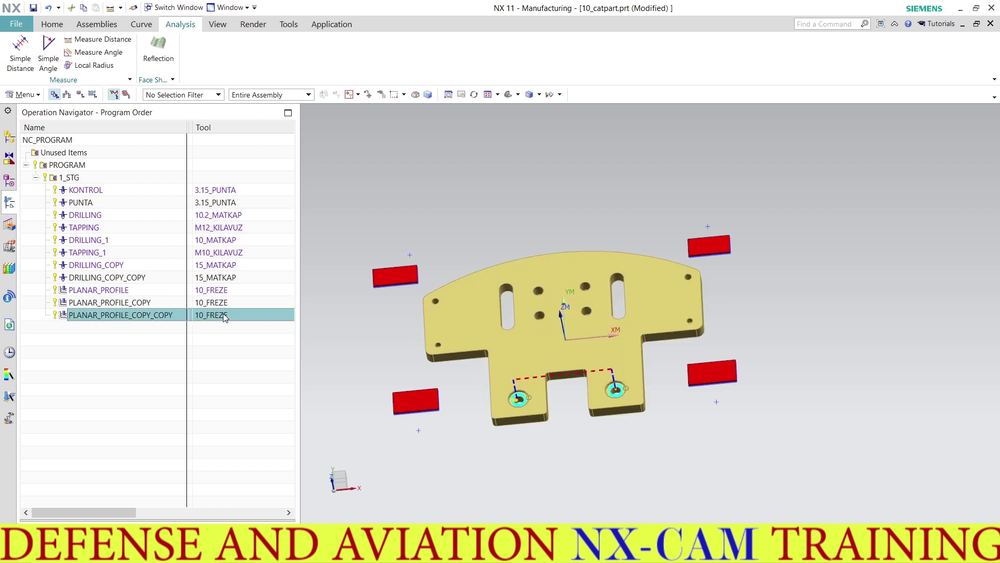
click(73, 179)
click(53, 25)
Play a 3D material-removal simulation of all 1_STG toolpaths, then close the visualization.
click(212, 59)
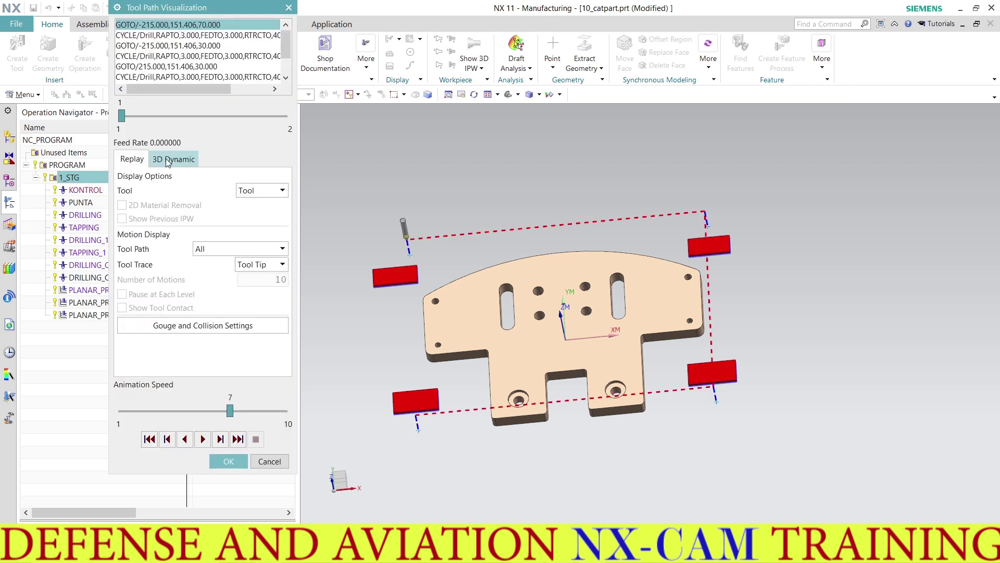
click(169, 163)
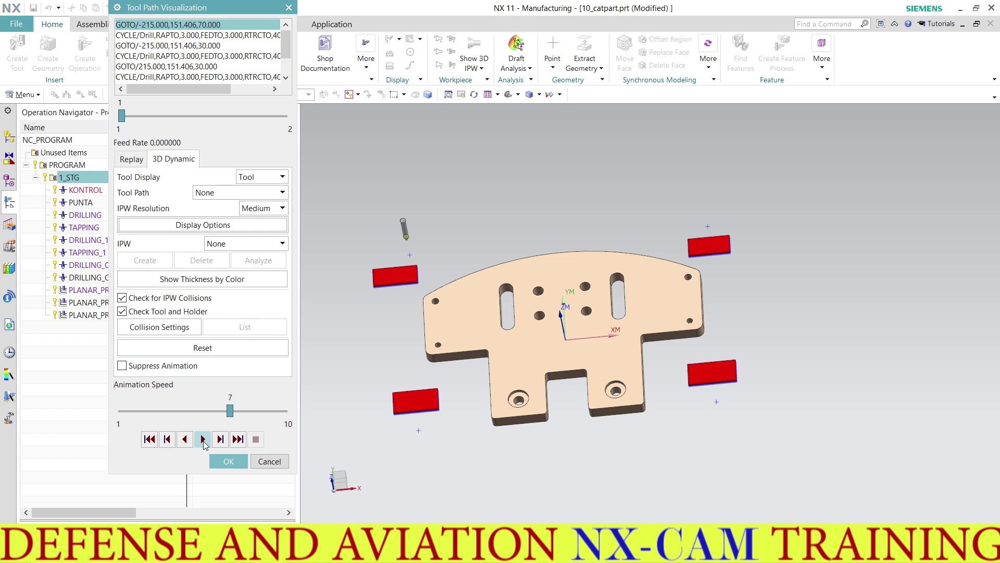
click(202, 440)
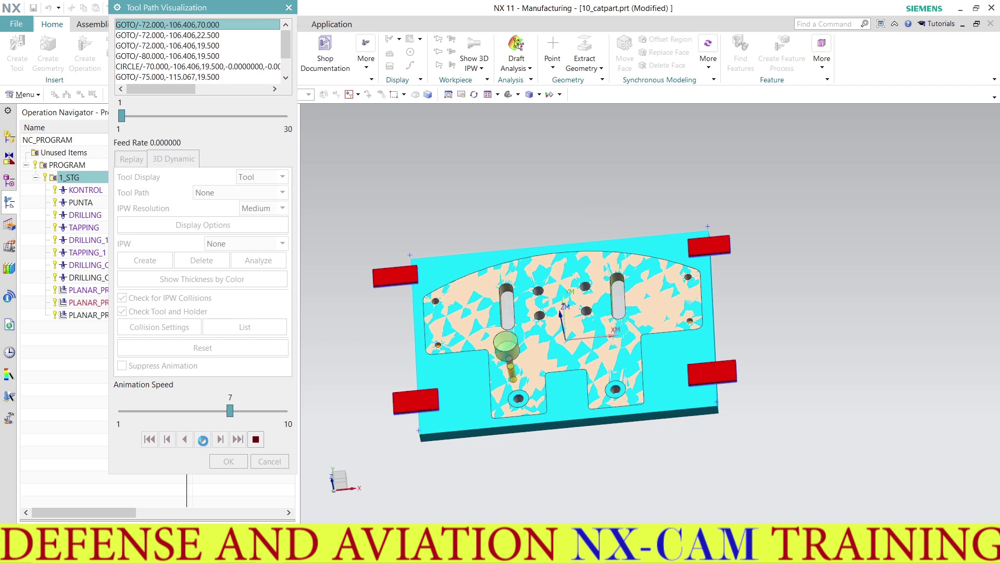
middle_drag(529, 377, 540, 399)
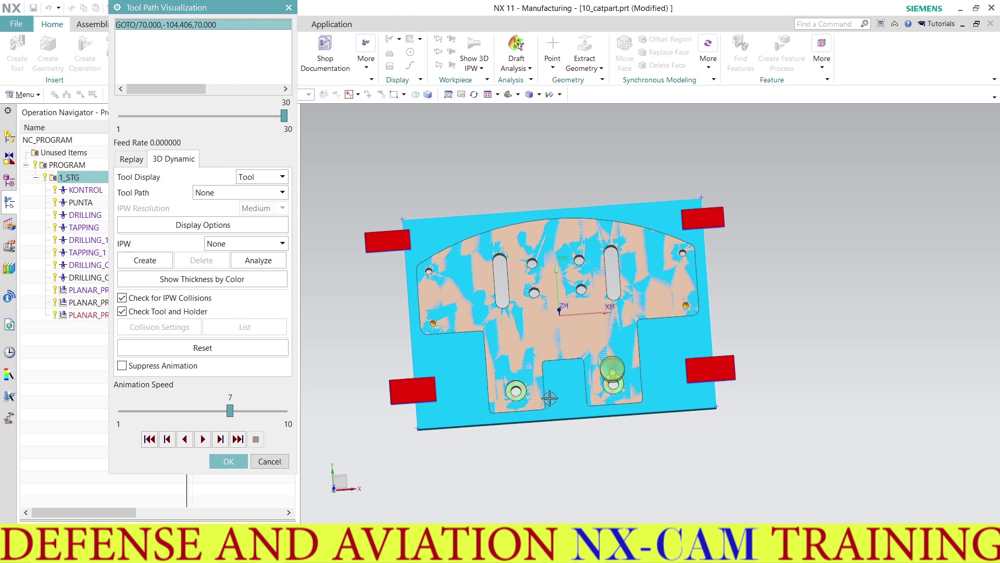
click(229, 461)
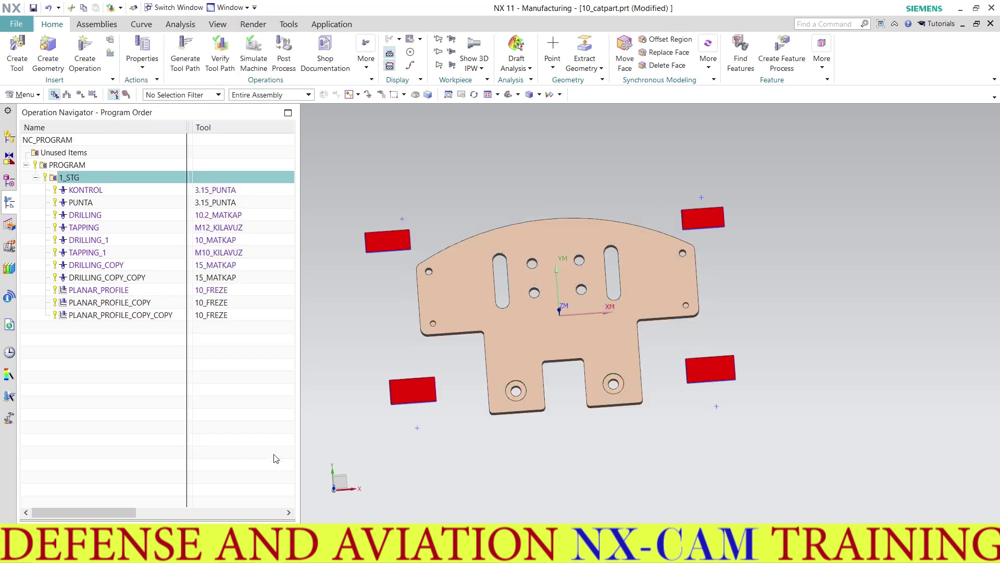
Insert a mill_control operation after PLANAR_PROFILE_COPY_COPY.
click(150, 319)
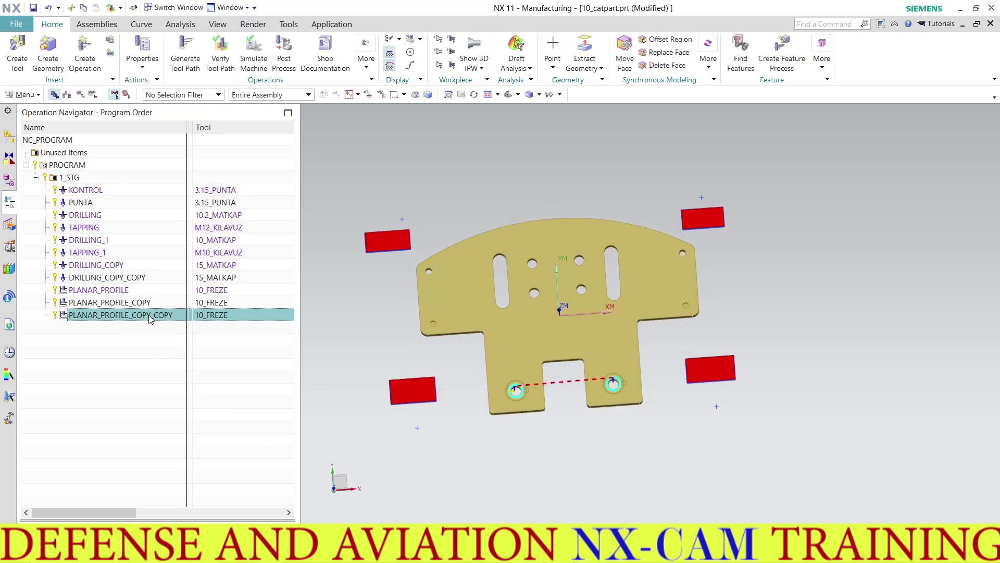
click(359, 263)
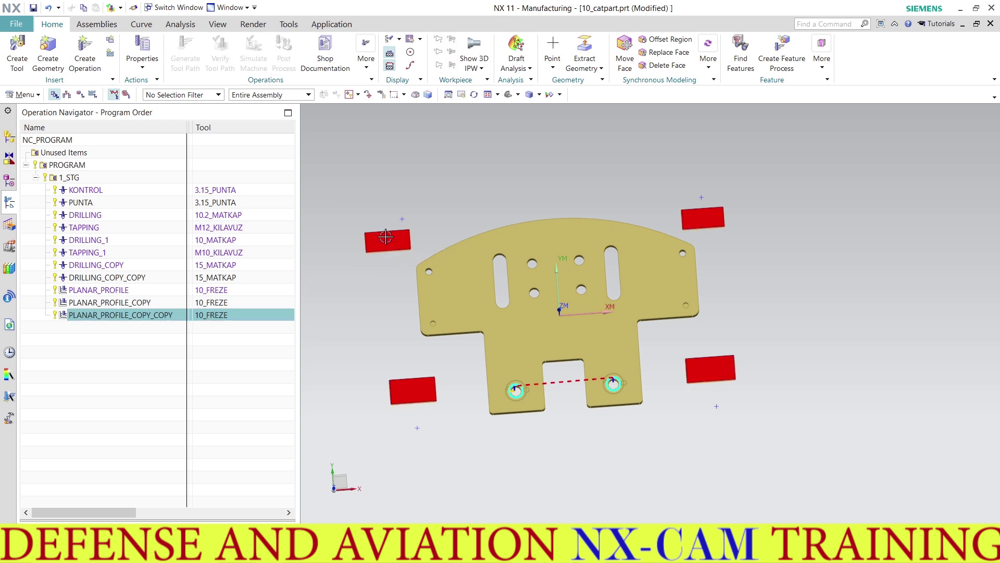
right_click(387, 240)
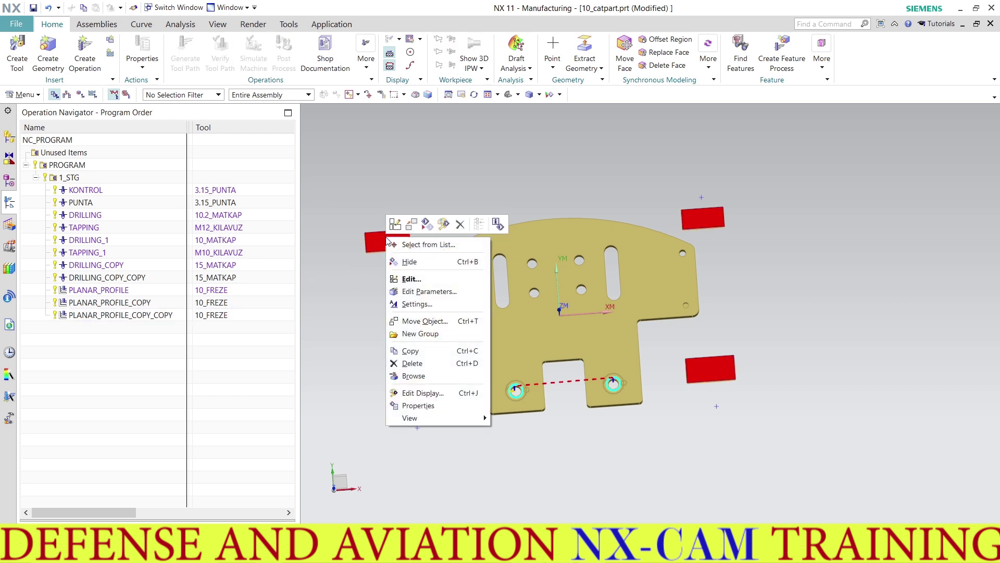
right_click(163, 317)
mouse_move(187, 191)
click(282, 192)
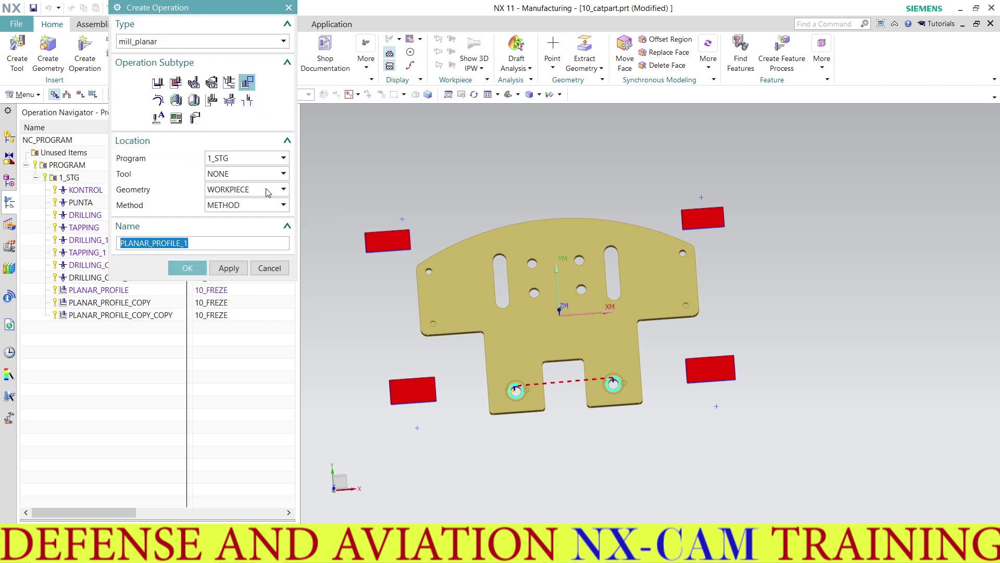
click(176, 118)
click(187, 268)
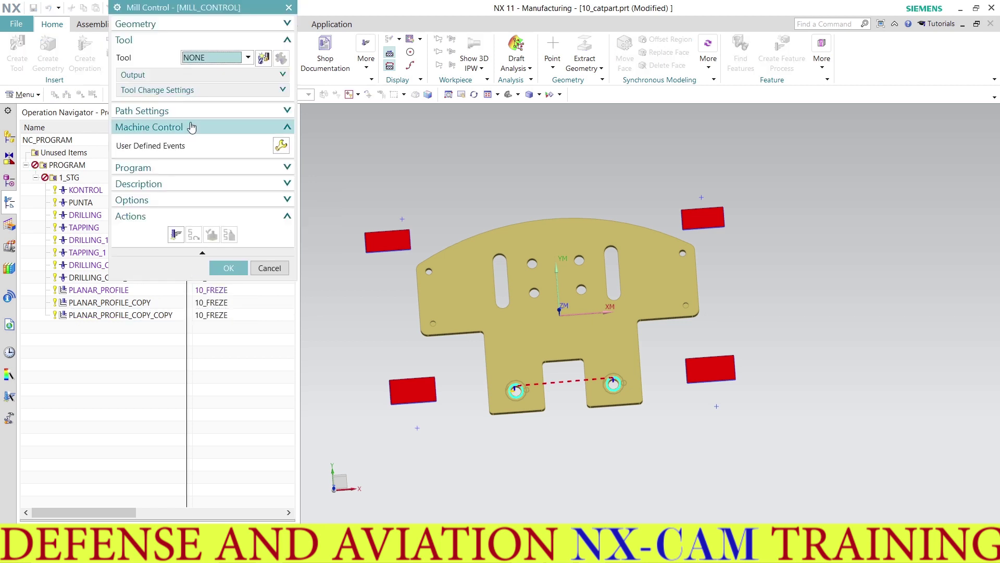
Assign the 3.15_PUNTA tool to the MILL_CONTROL operation.
click(230, 61)
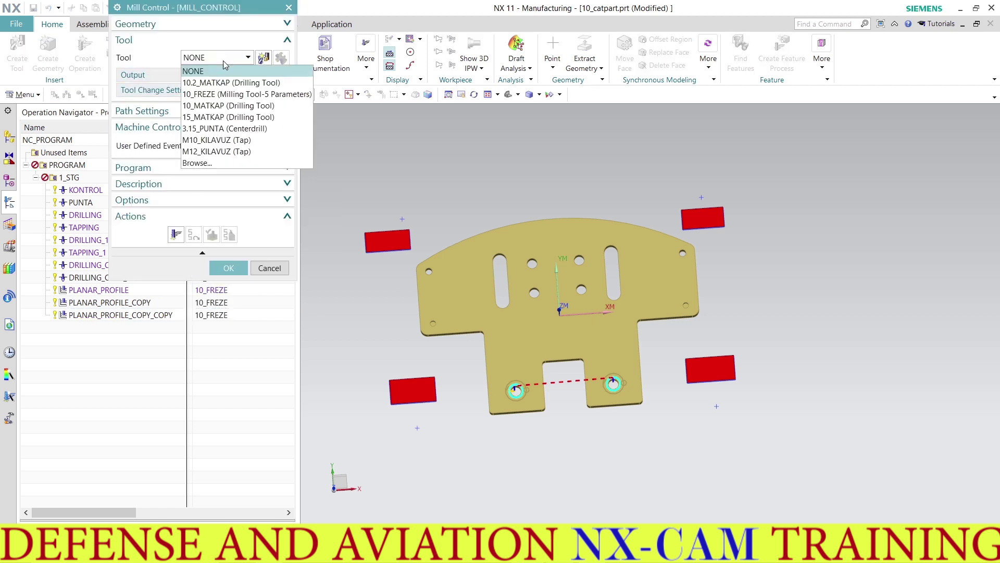
click(217, 128)
middle_click(217, 127)
click(281, 139)
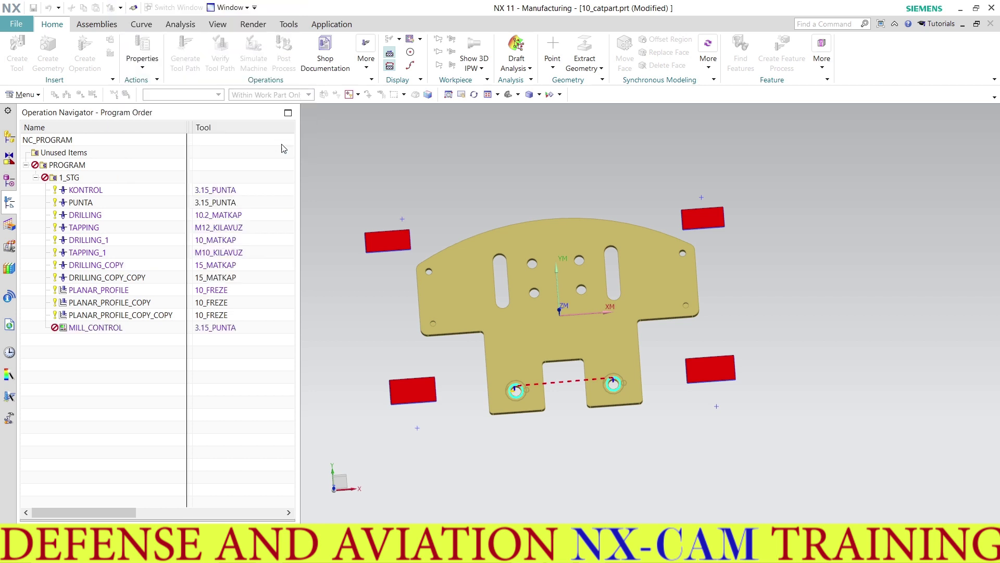
Add an active Stop event to MILL_CONTROL's user-defined events.
key(s)
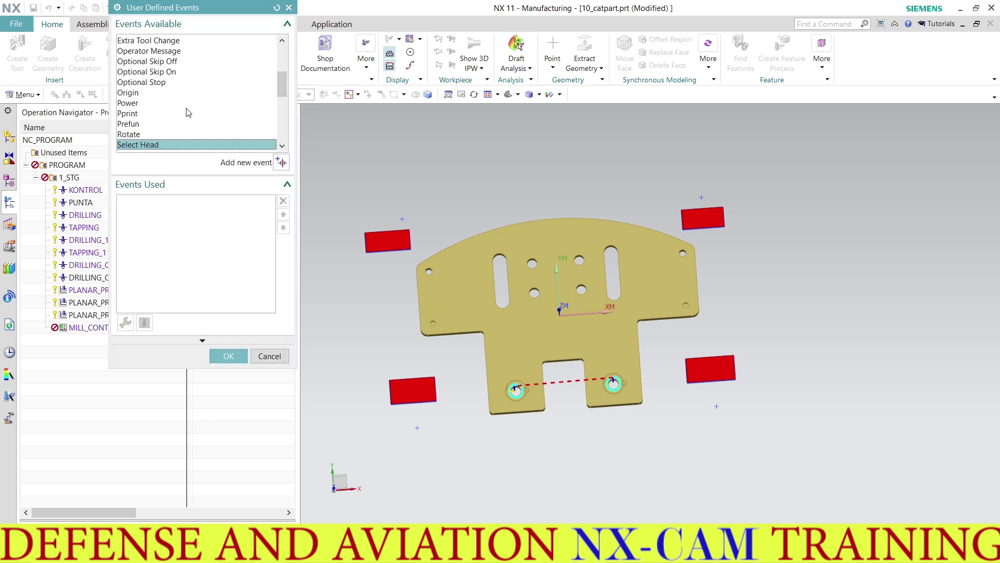
scroll(168, 120, down, 1)
scroll(155, 128, down, 1)
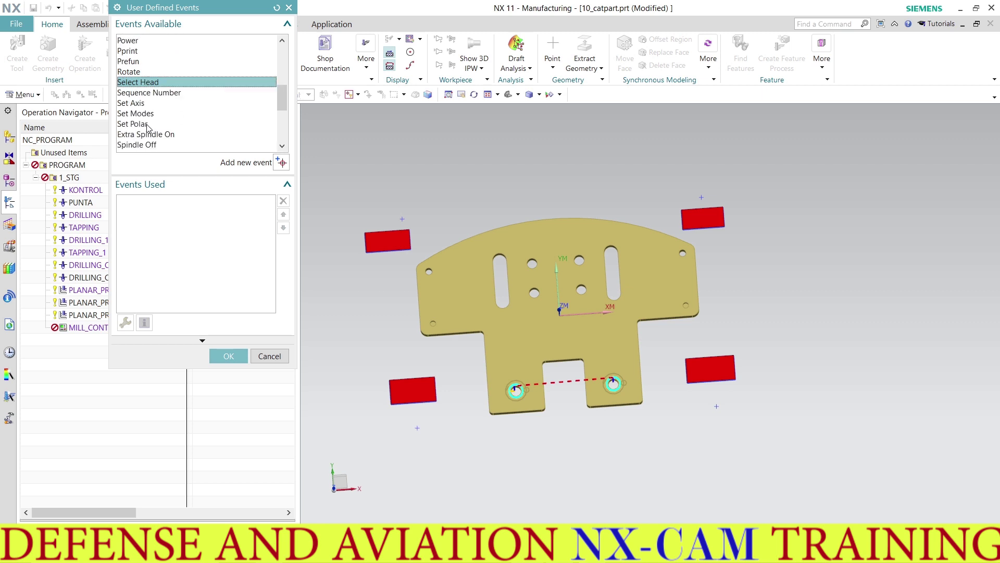
scroll(140, 130, down, 1)
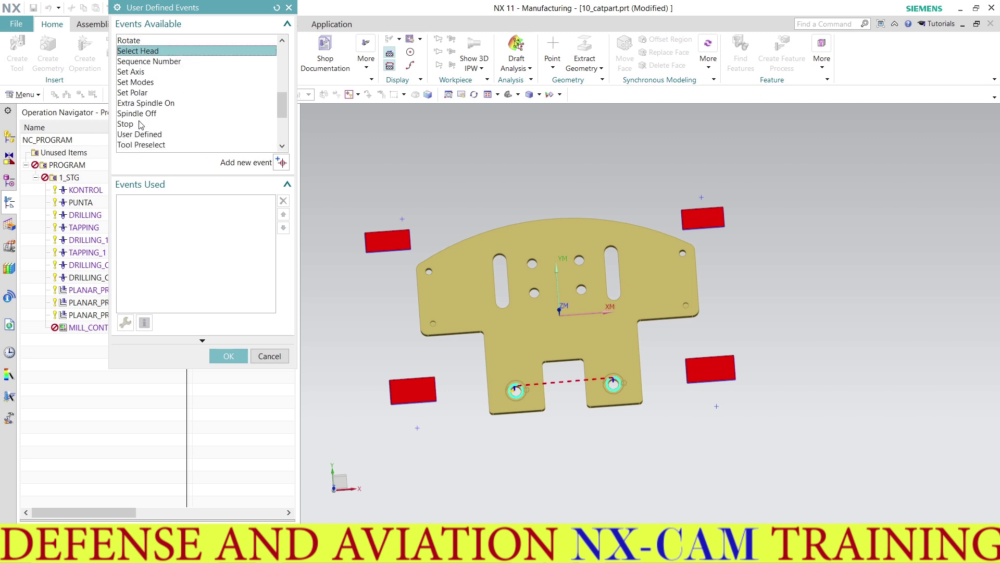
click(128, 125)
click(281, 163)
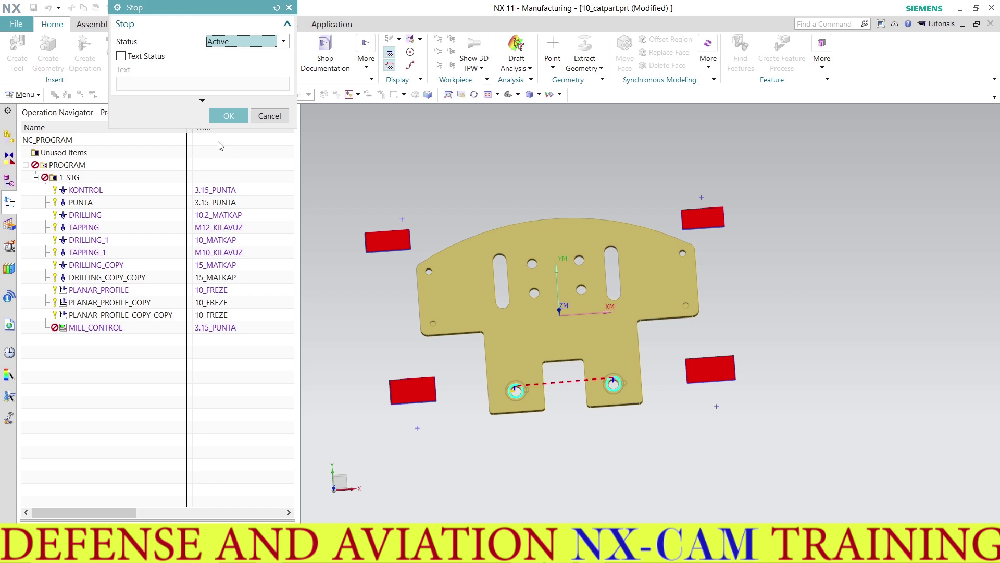
click(226, 114)
Add a User Defined command with the message 'N BIR TANE ATIN' and accept MILL_CONTROL.
click(137, 134)
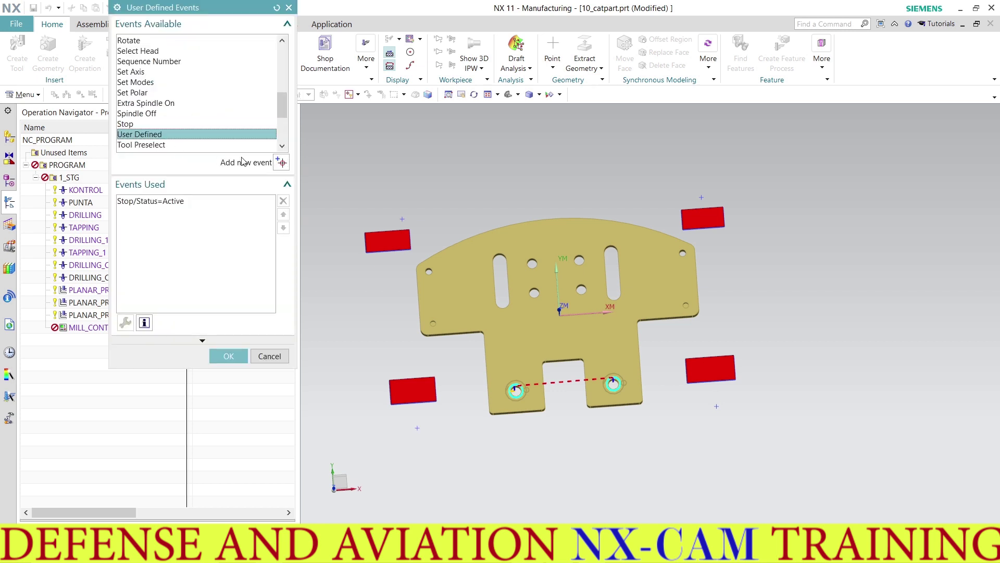
click(282, 162)
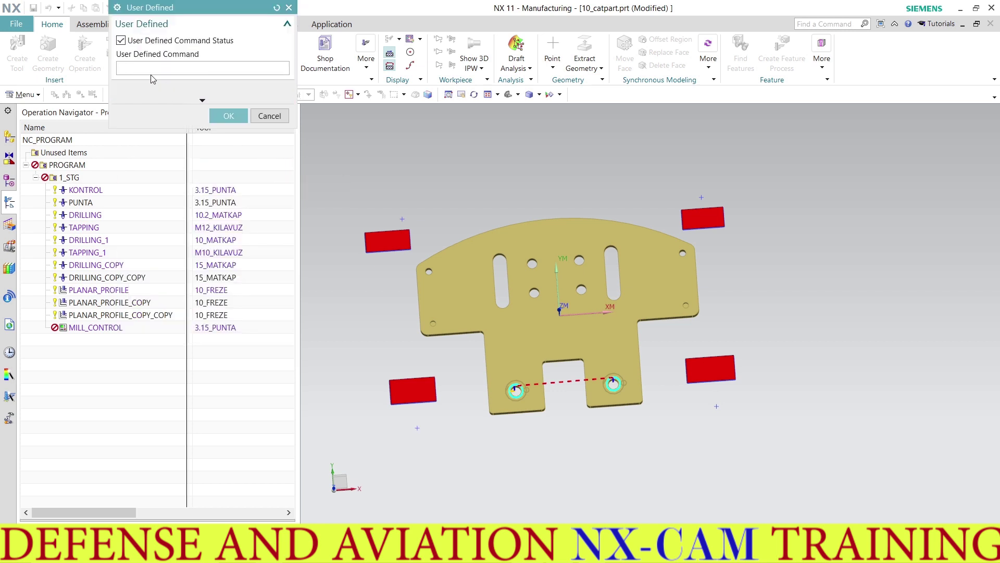
mouse_move(476, 230)
middle_down()
mouse_move(489, 221)
mouse_move(482, 213)
middle_up()
text(Y ARKADAKI KILEMPLERI SOKUP Y ON ORTADA)
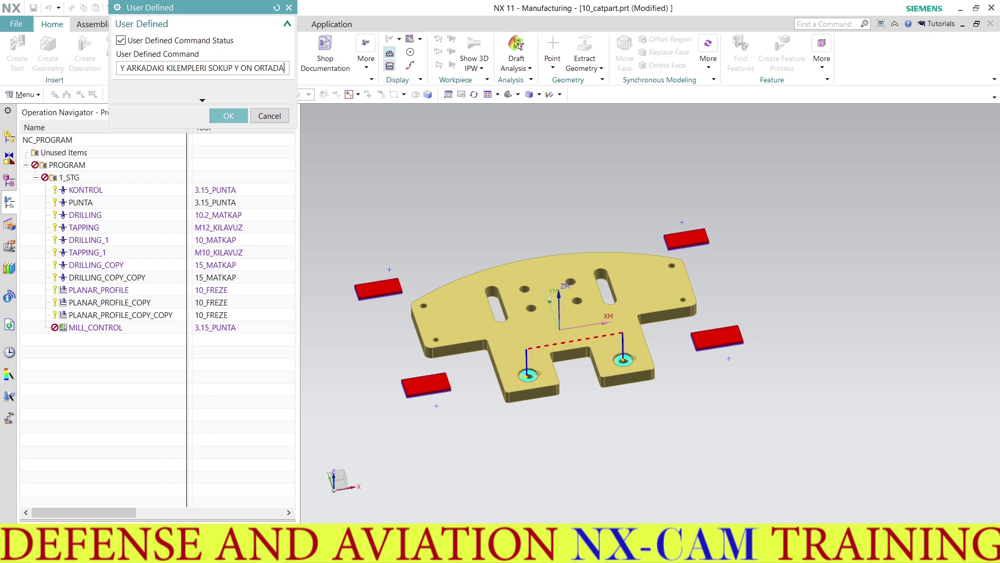
text(N)
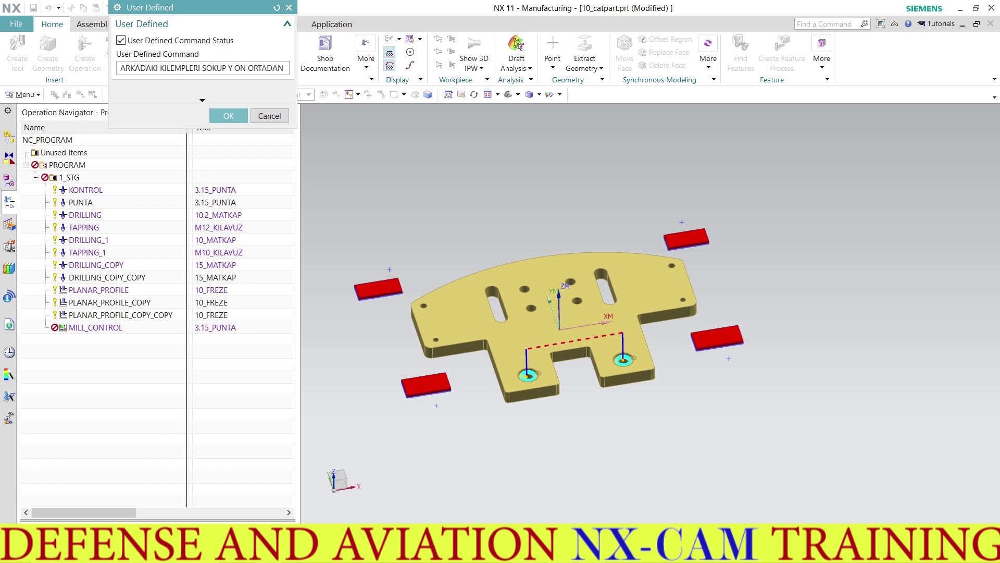
text( BIR TANE ATIN)
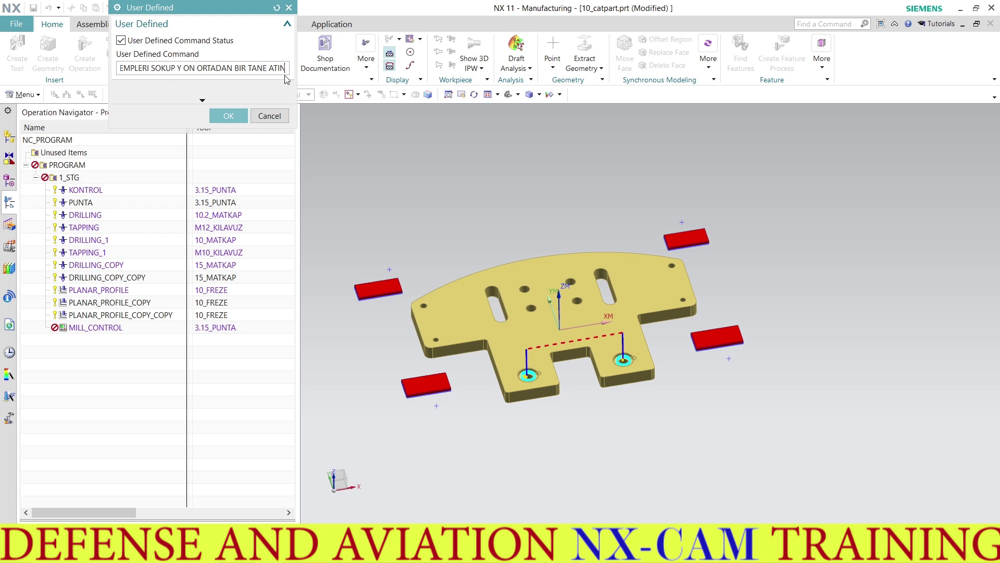
click(227, 115)
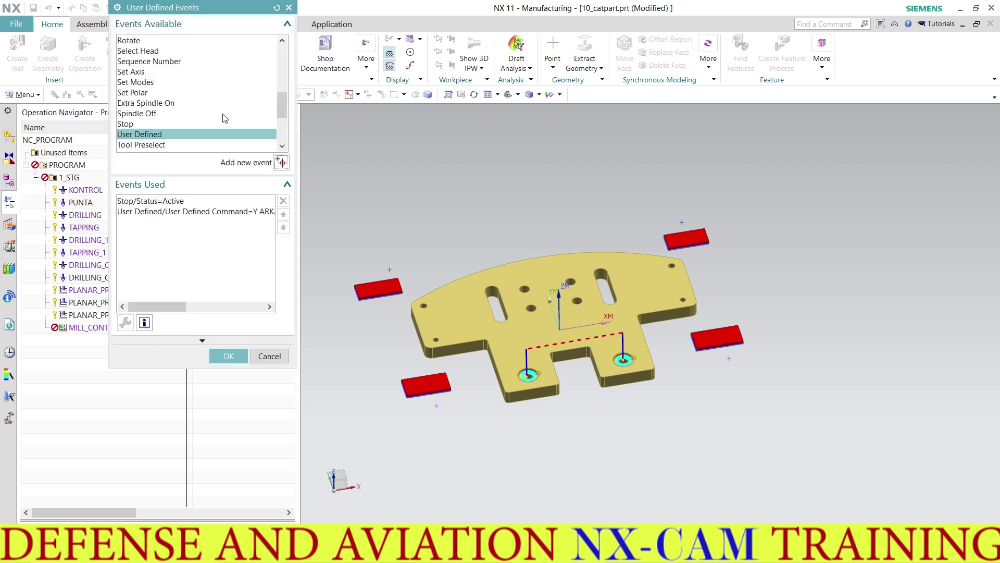
click(228, 355)
click(194, 266)
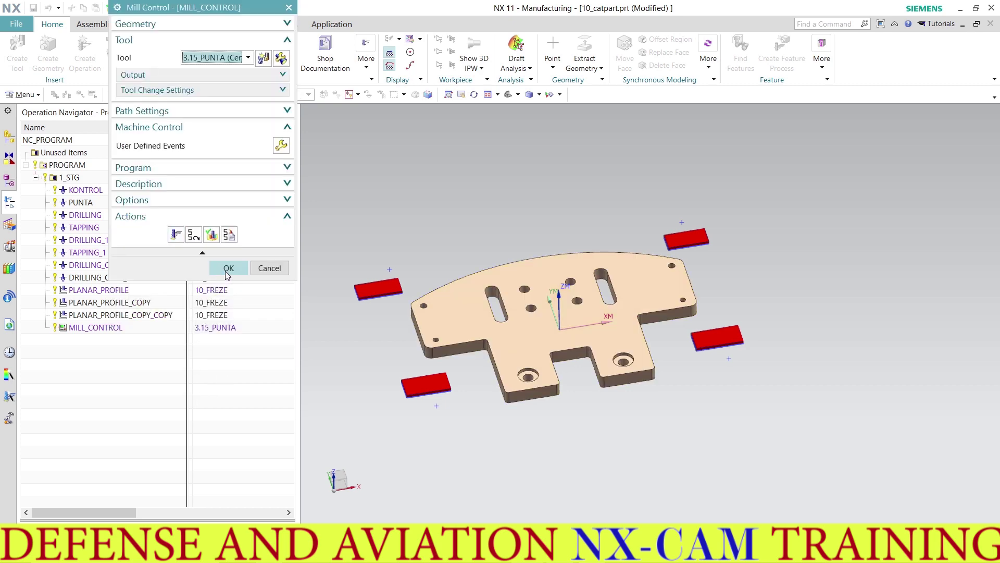
Switch to Modeling and show the hidden Extrude (2) base plate.
click(30, 26)
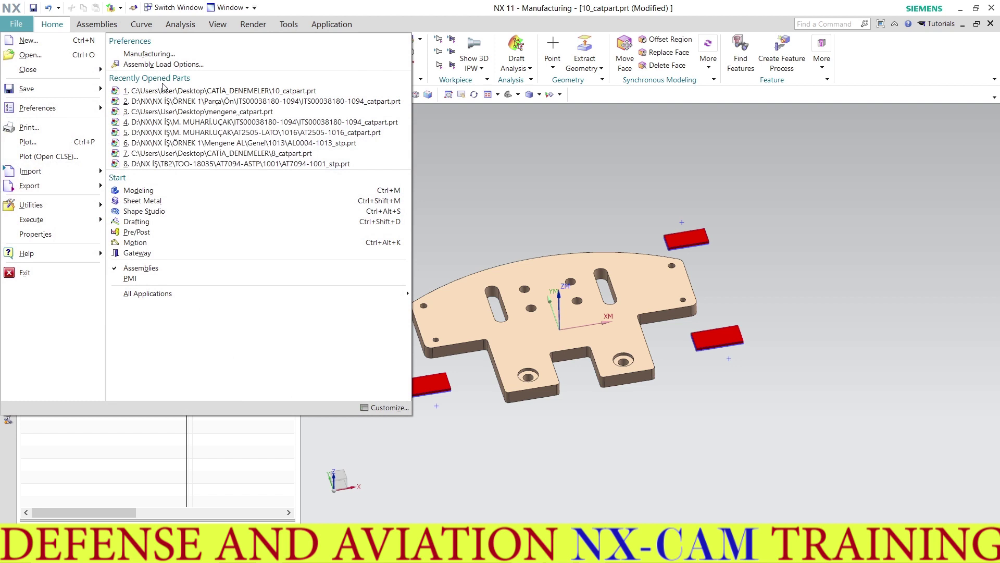
click(191, 188)
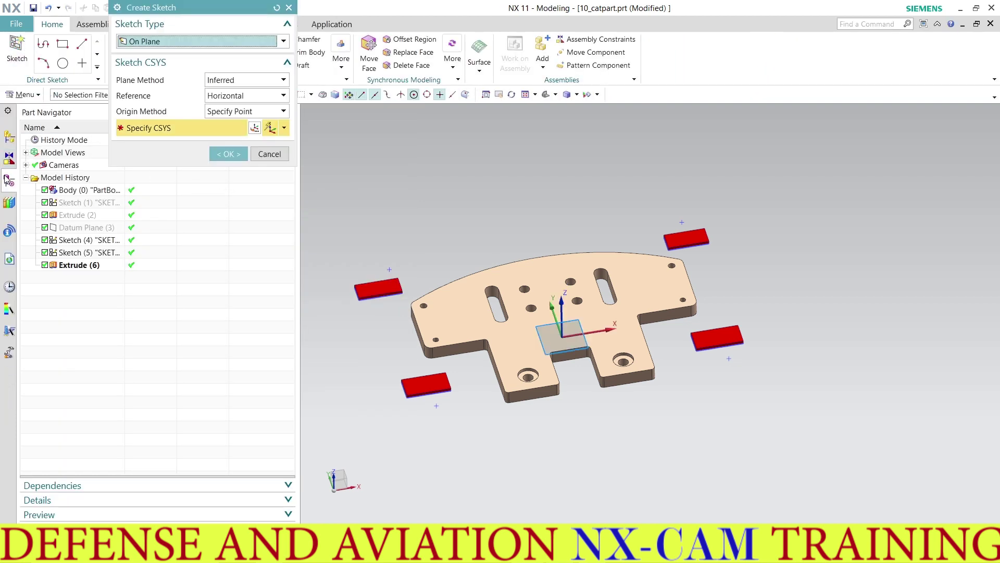
right_click(73, 214)
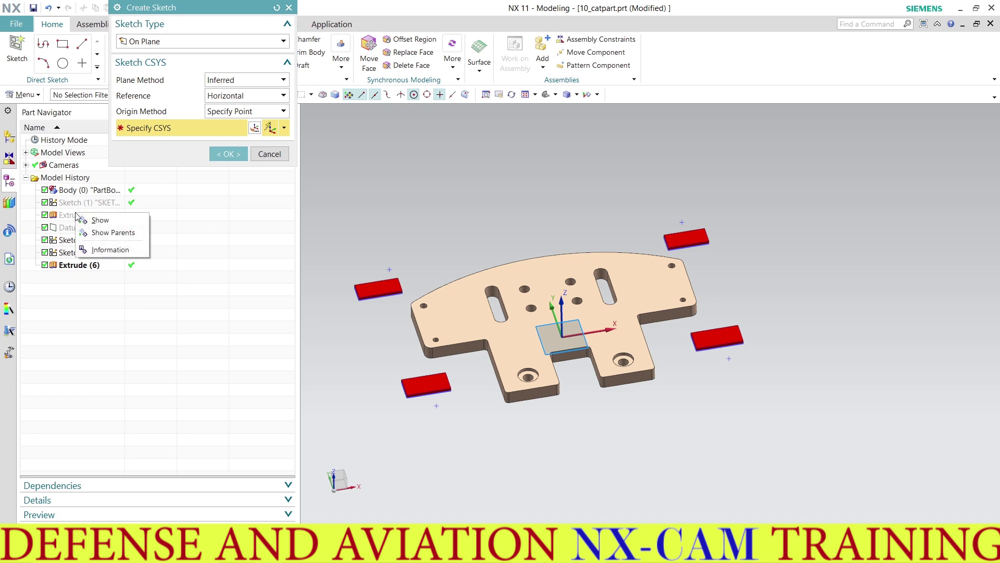
click(102, 219)
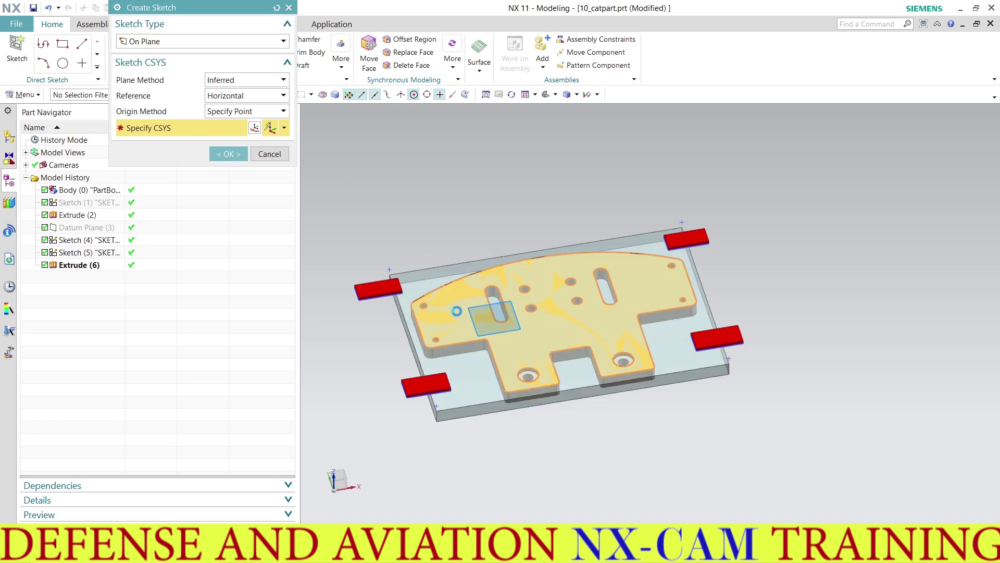
Sketch a 45 × 45 rectangle on the top face at the notch and extrude it.
click(448, 302)
click(236, 157)
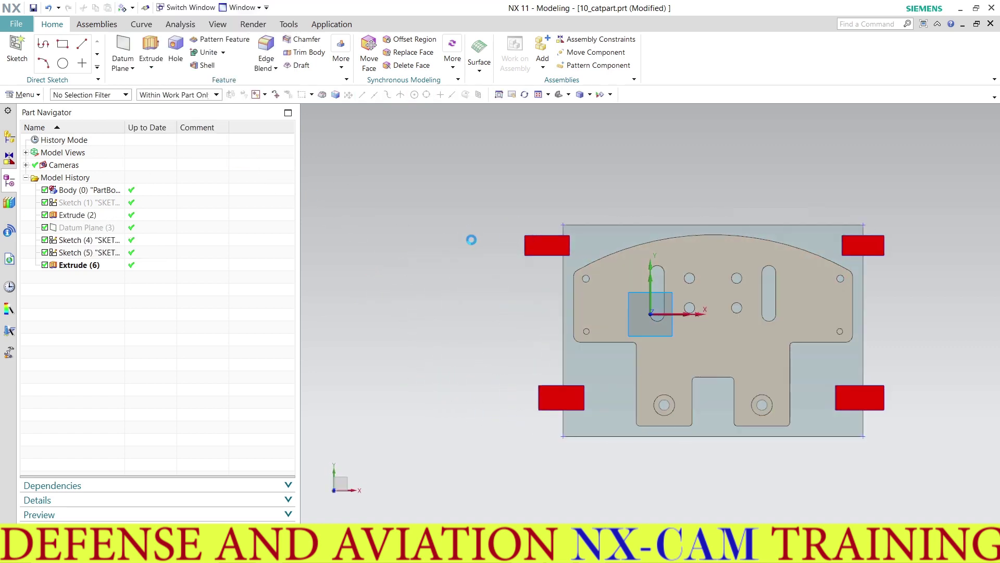
click(88, 43)
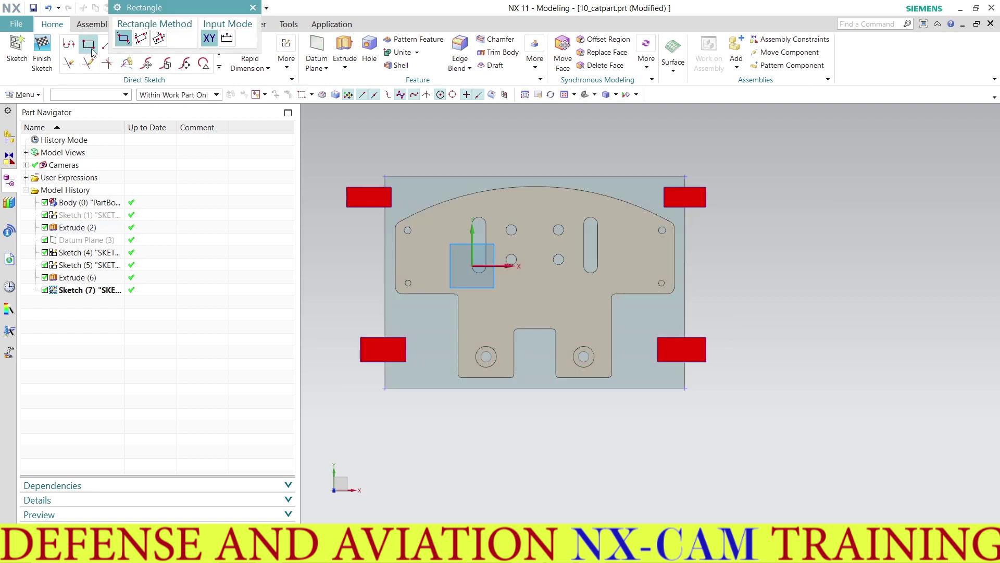
click(515, 375)
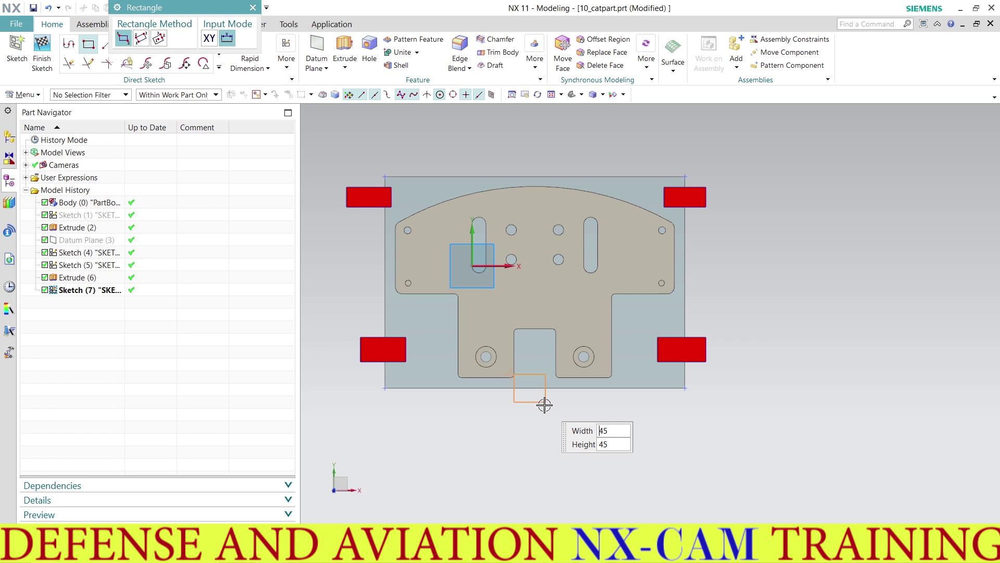
click(551, 419)
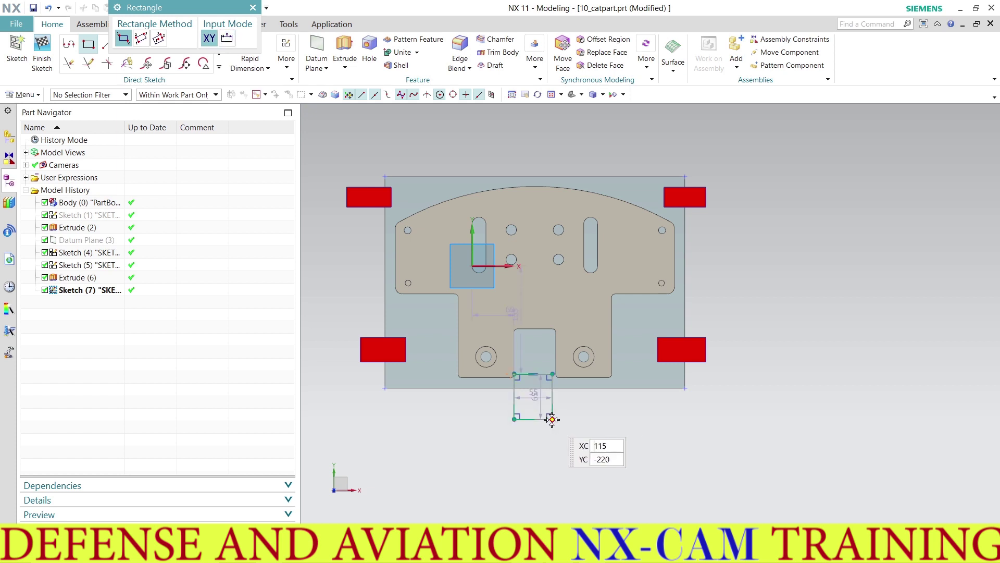
click(253, 7)
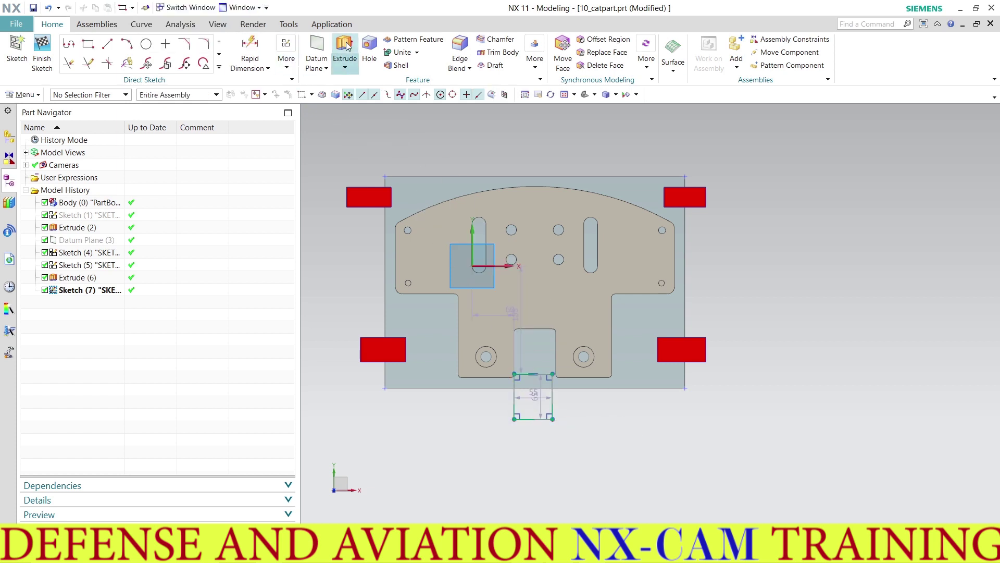
click(344, 48)
click(195, 320)
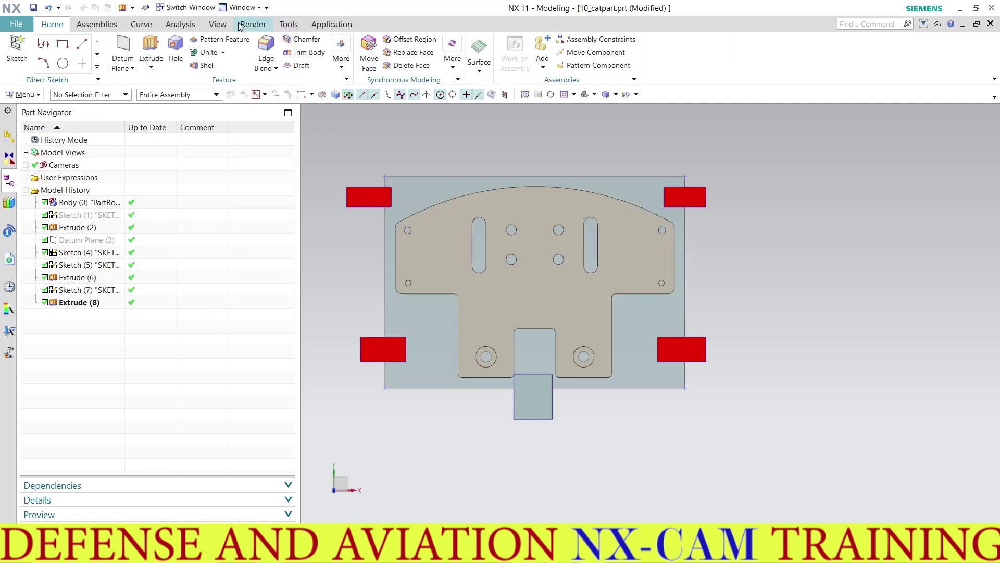
Change the extruded square clamp block's display colour to red.
click(217, 24)
click(548, 52)
click(101, 302)
click(228, 111)
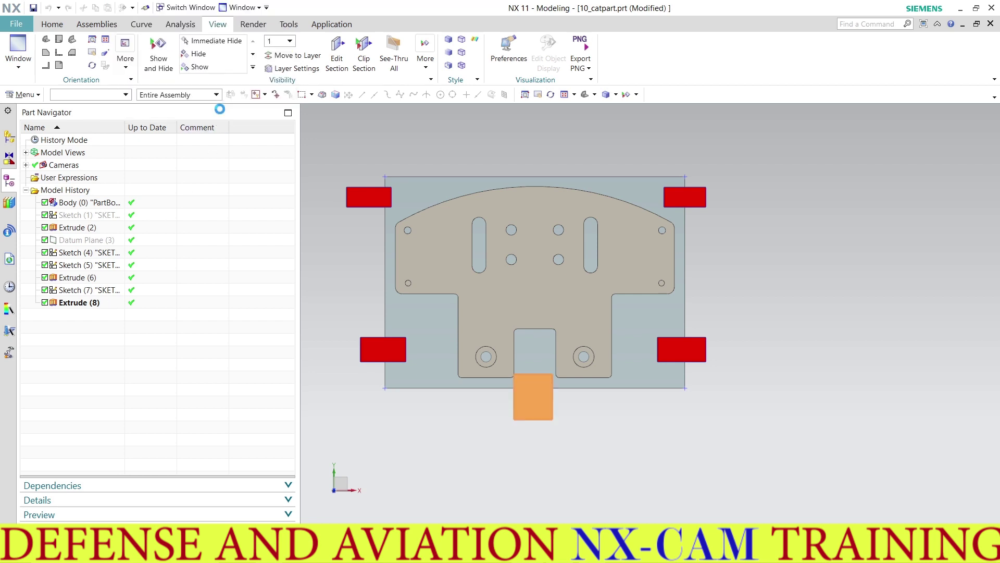
middle_click(261, 78)
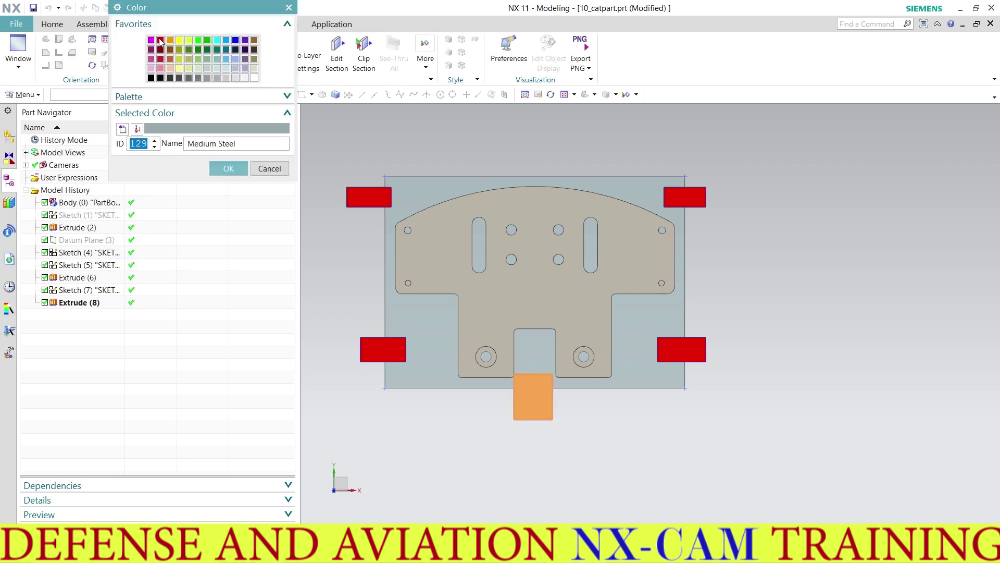
click(160, 41)
click(218, 171)
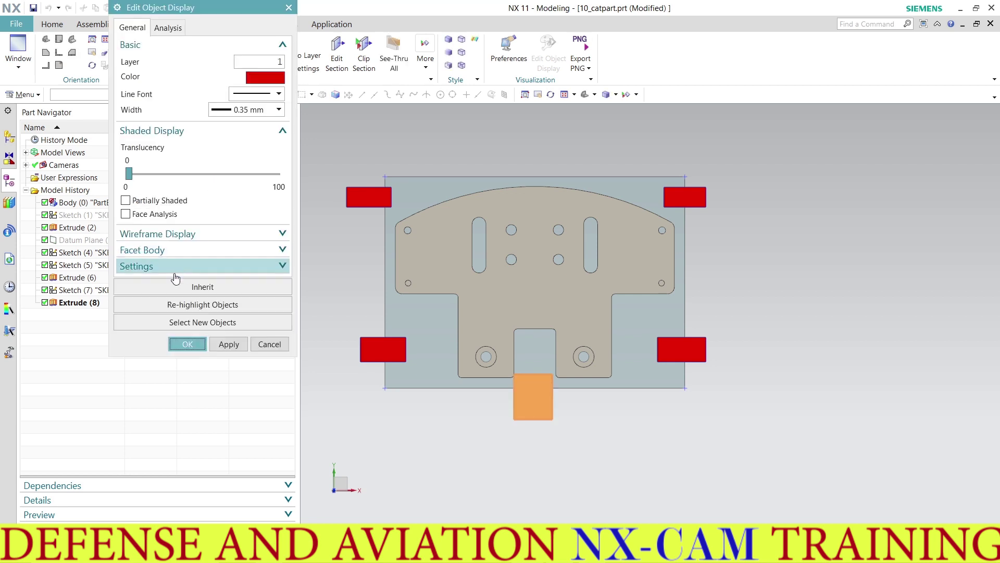
click(181, 347)
middle_drag(385, 306, 458, 260)
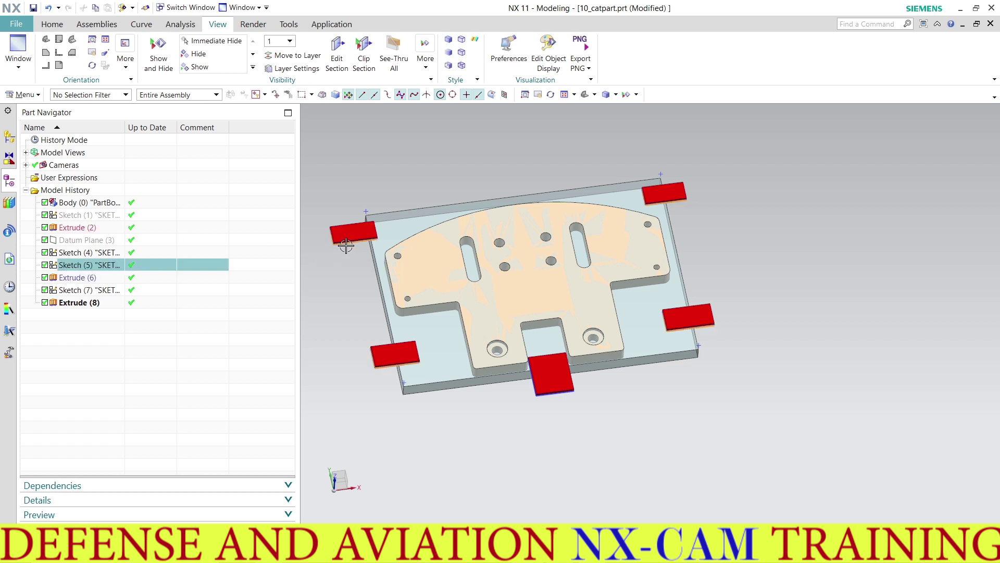
Delete the top elements of Sketch (5), finish the sketch, and switch to Manufacturing.
double_click(165, 268)
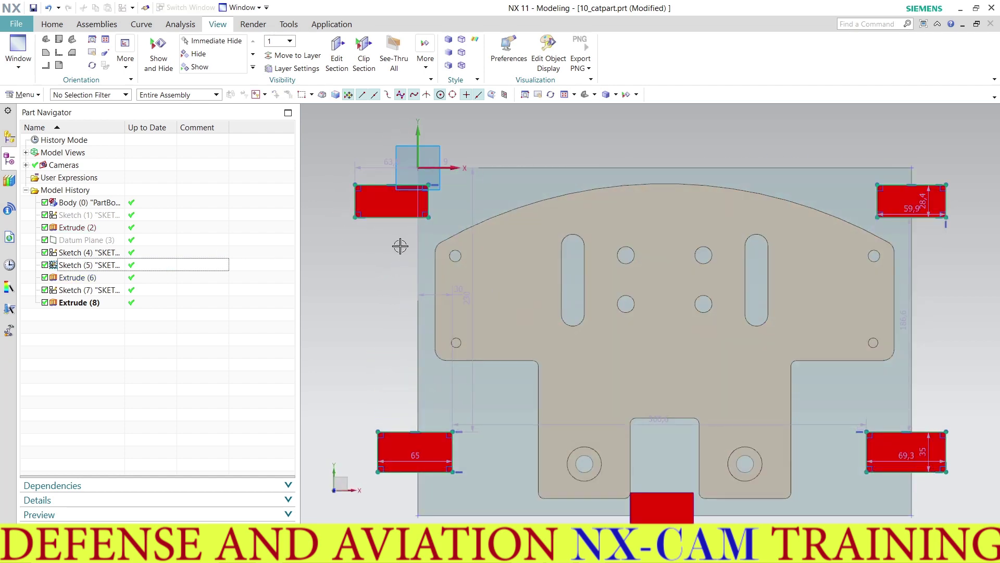
scroll(400, 243, down, 3)
drag(357, 201, 726, 257)
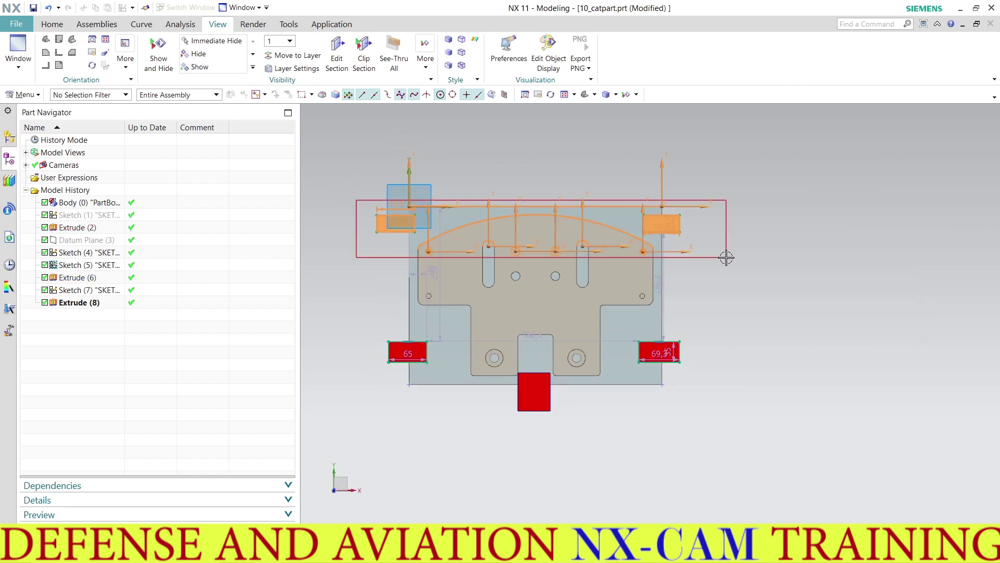
key(Delete)
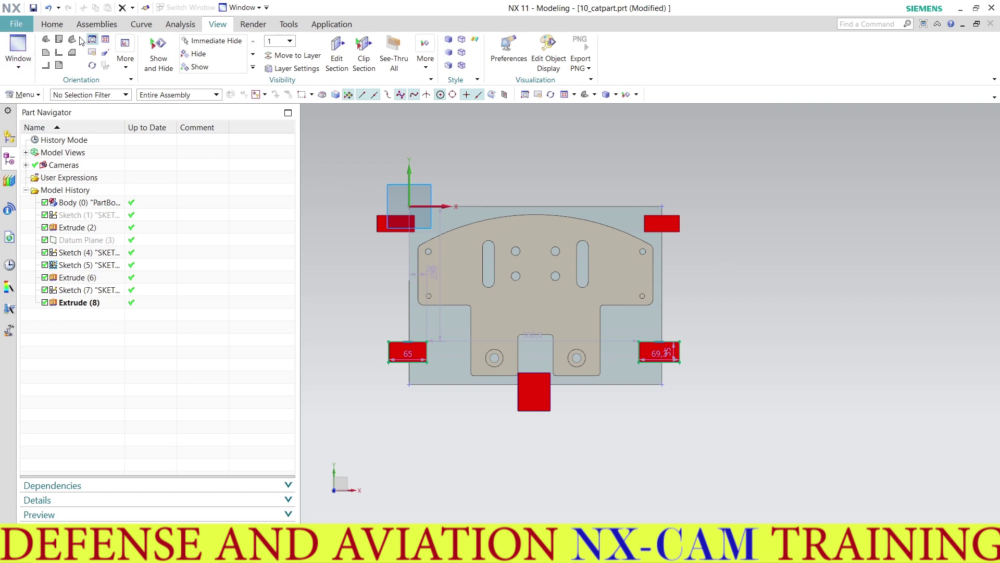
click(52, 24)
click(42, 52)
middle_drag(445, 209, 468, 205)
click(16, 24)
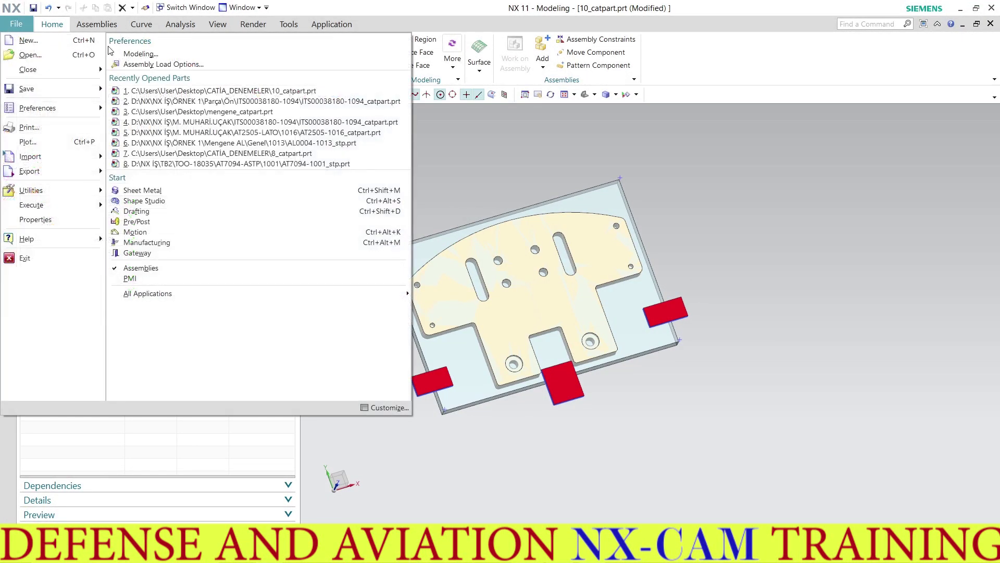
click(140, 245)
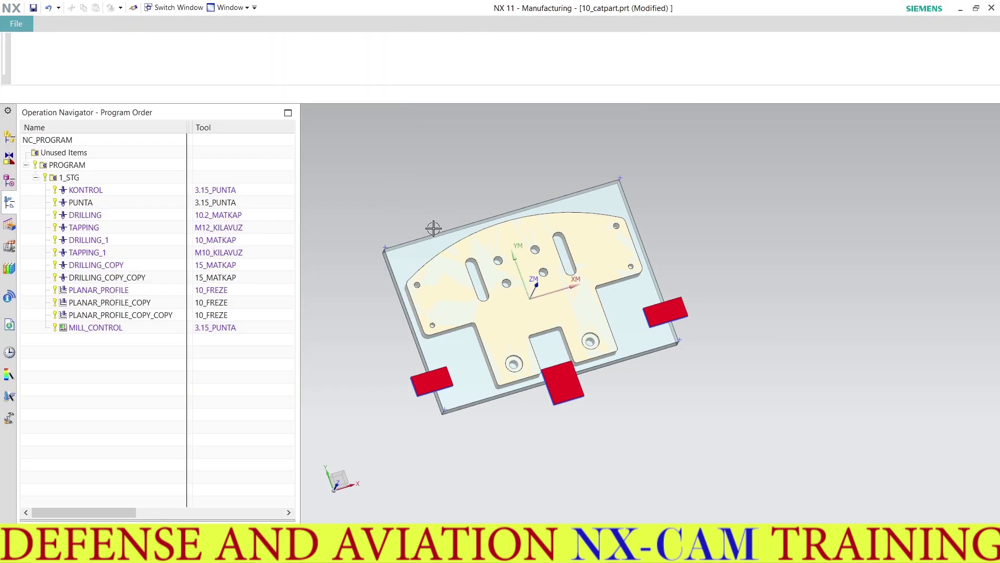
Hide the stock block and display the PLANAR_PROFILE toolpath beside the clamps.
middle_drag(437, 224, 453, 262)
scroll(453, 262, up, 4)
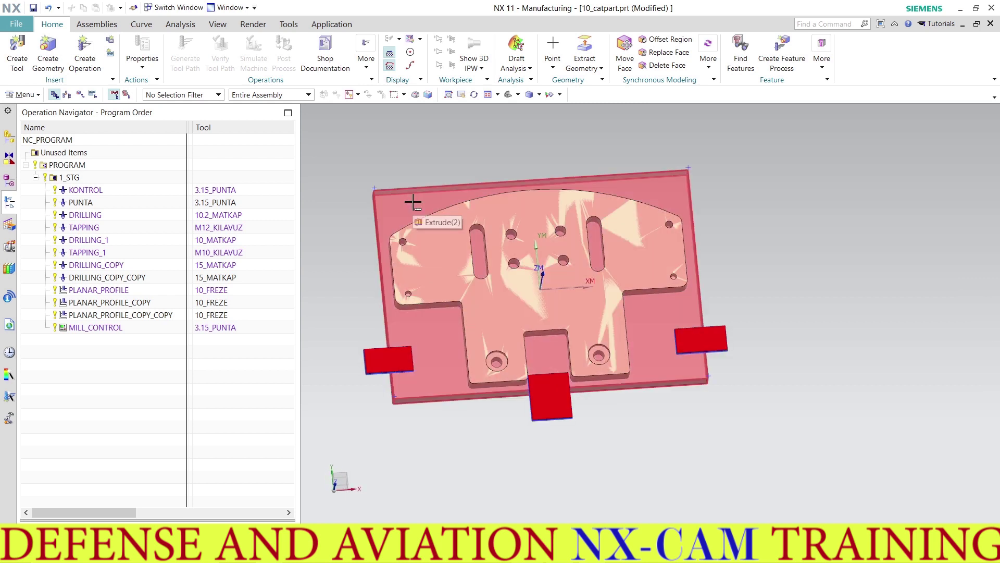
middle_drag(412, 202, 404, 257)
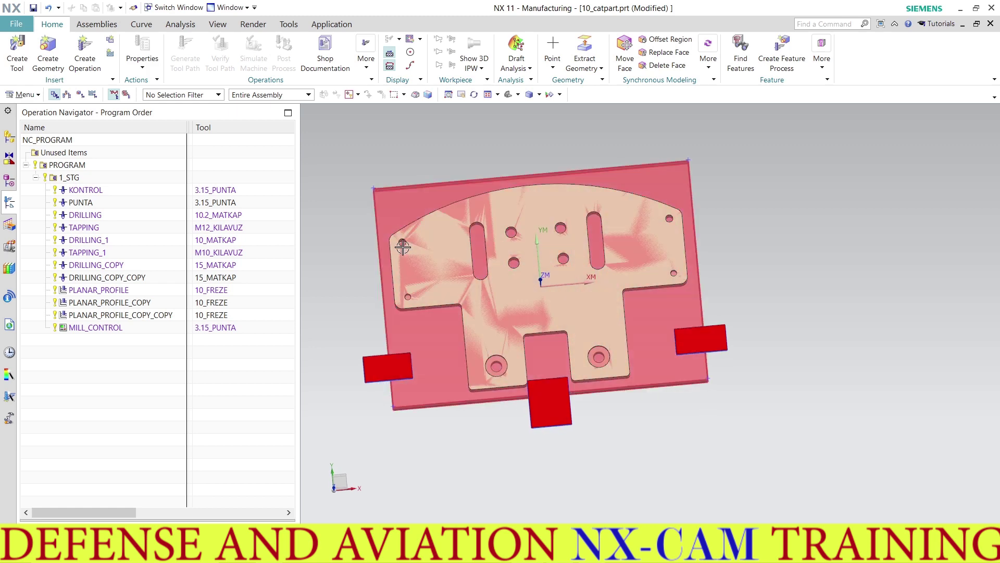
right_click(394, 202)
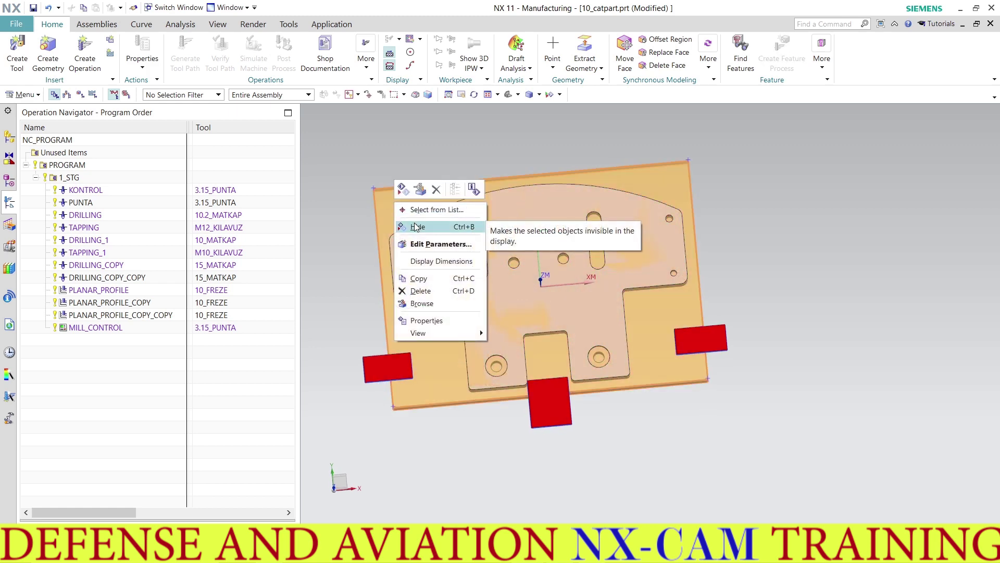
click(419, 227)
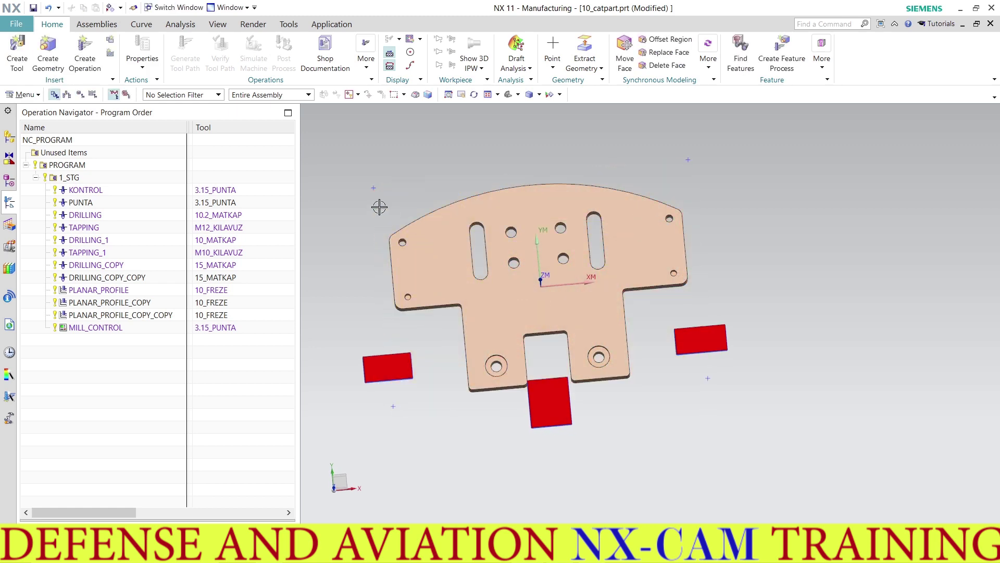
right_click(107, 330)
click(221, 291)
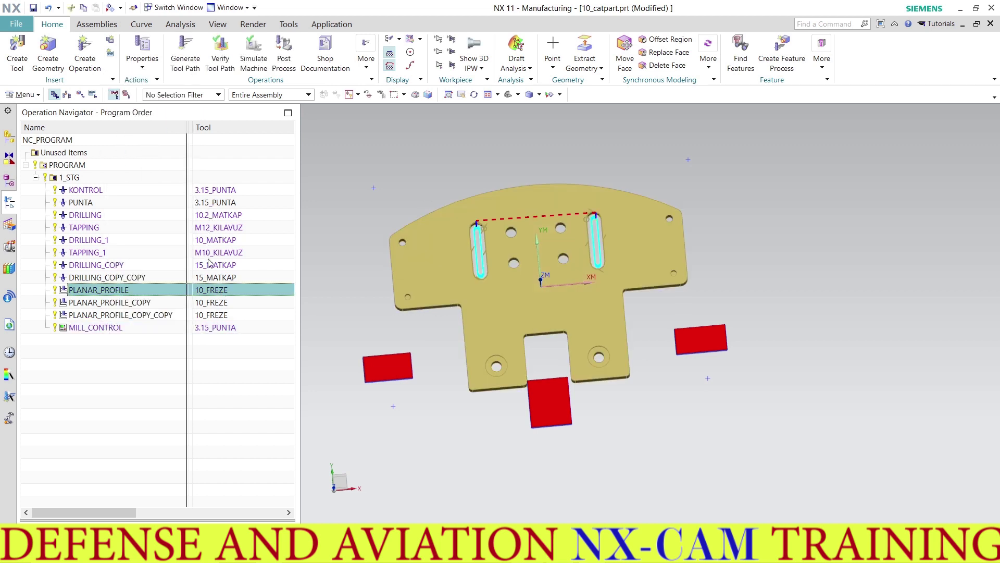
Copy PLANAR_PROFILE, paste it after MILL_CONTROL, and open PLANAR_PROFILE_COPY_1 for editing.
right_click(213, 293)
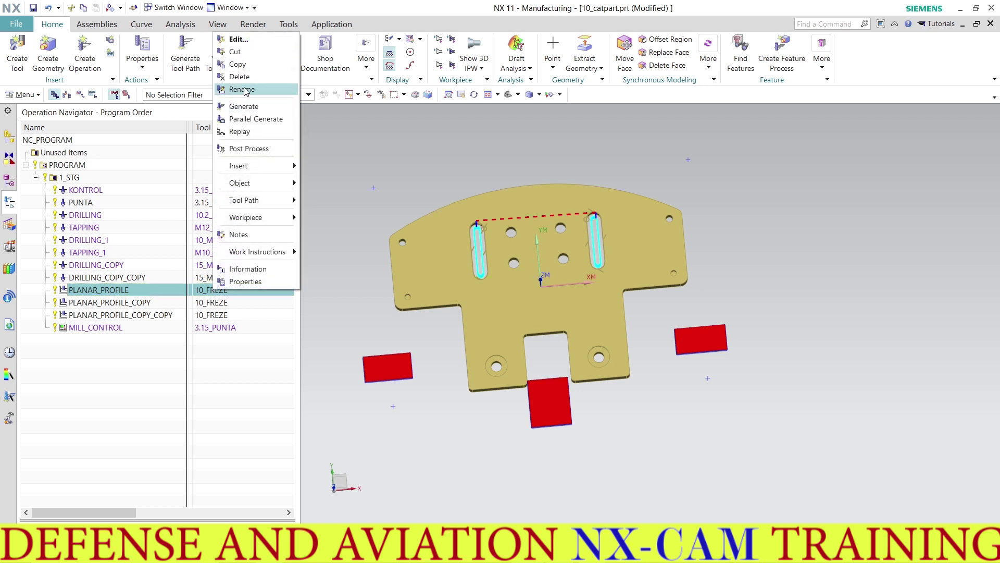
click(244, 67)
right_click(208, 327)
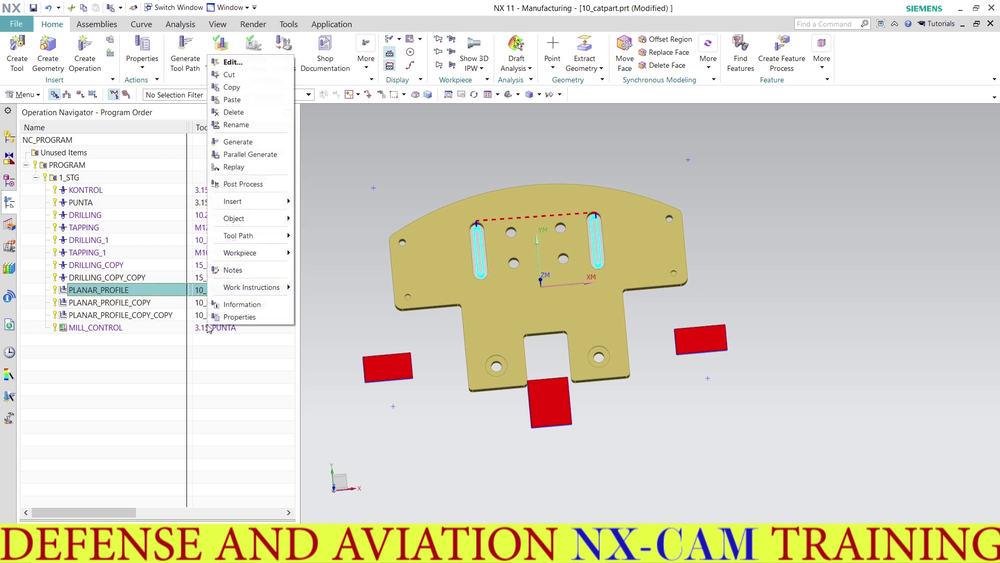
click(231, 99)
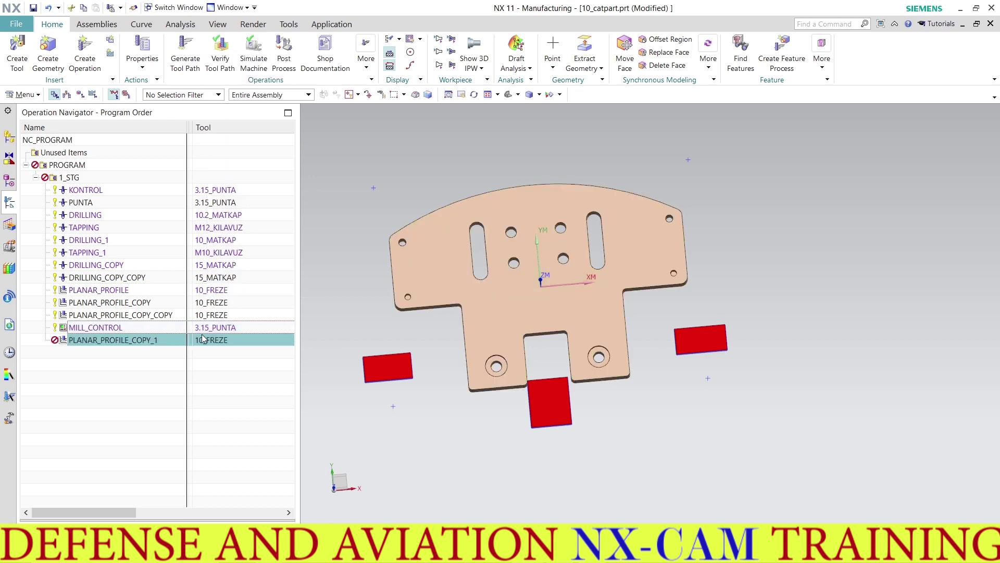
double_click(204, 339)
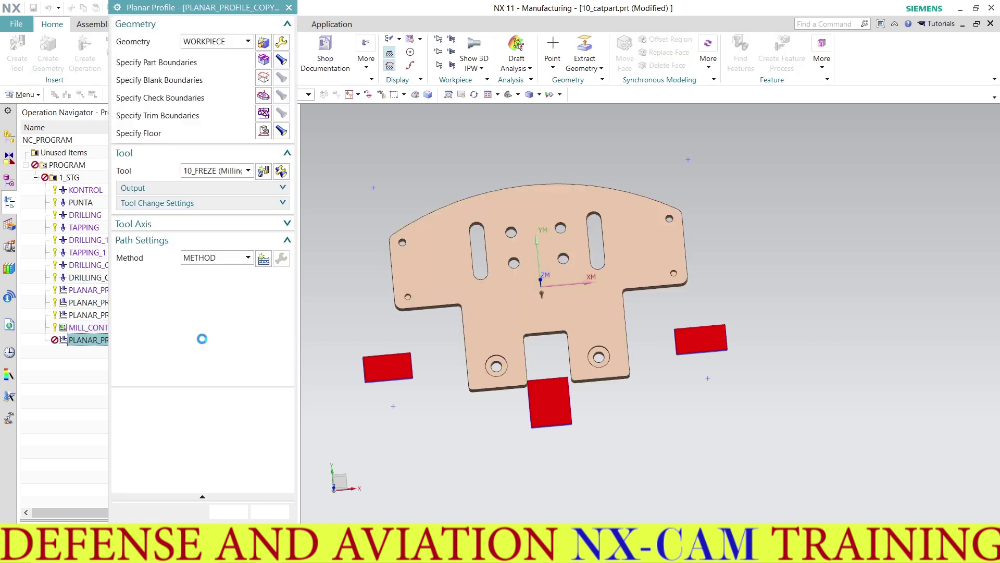
Remove all existing part boundaries and start a new open boundary from curves and edges.
click(263, 61)
click(203, 204)
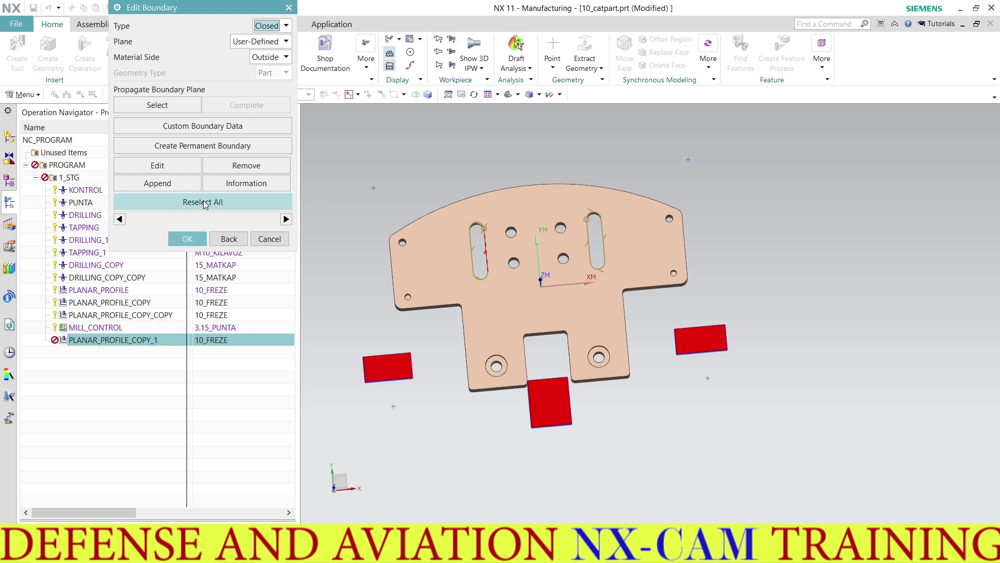
click(440, 291)
click(260, 26)
click(262, 28)
click(266, 51)
mouse_move(418, 230)
middle_down()
mouse_move(424, 206)
mouse_move(439, 203)
middle_up()
scroll(380, 308, up, 1)
scroll(371, 312, up, 3)
Pick the left edge, curved top edge, upper-right corner arc and right edge as the boundary.
click(371, 313)
scroll(371, 315, down, 4)
scroll(387, 225, up, 3)
click(374, 257)
scroll(344, 271, down, 4)
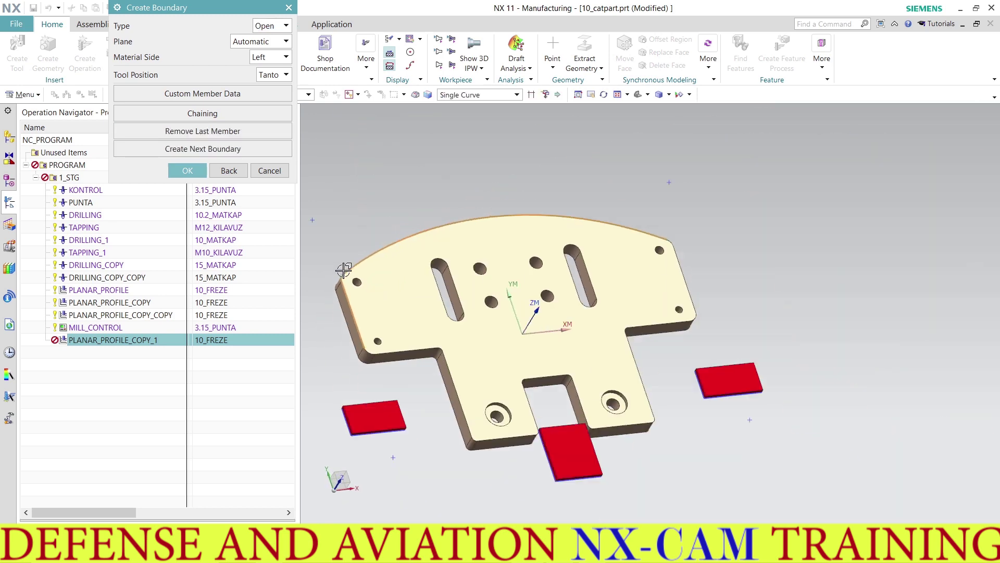
scroll(666, 241, up, 4)
click(636, 189)
click(651, 226)
scroll(608, 226, down, 2)
scroll(555, 253, down, 2)
middle_drag(555, 253, 535, 268)
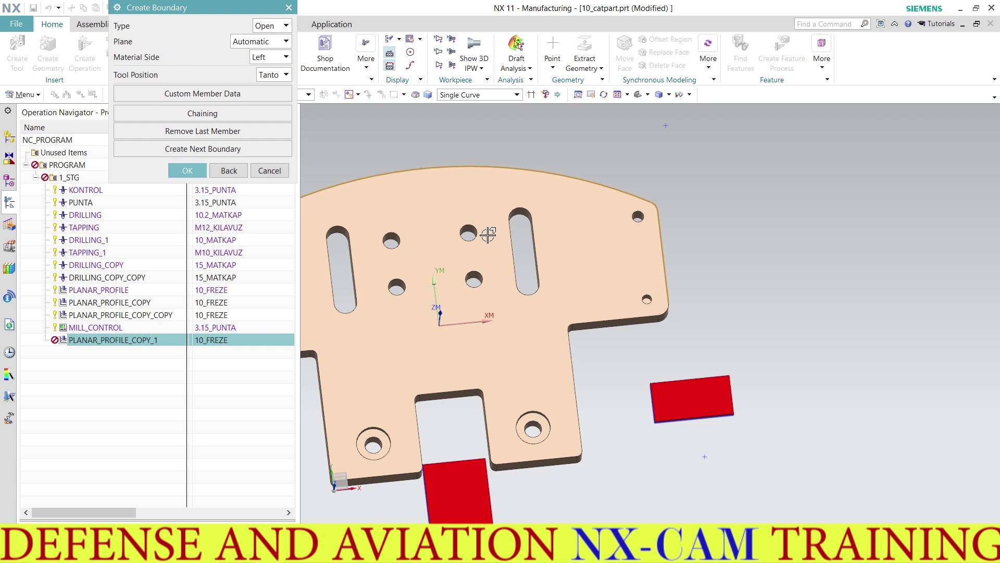
Place the open boundary on a user-defined plane at the plate's top face and accept it.
click(241, 42)
middle_click(242, 55)
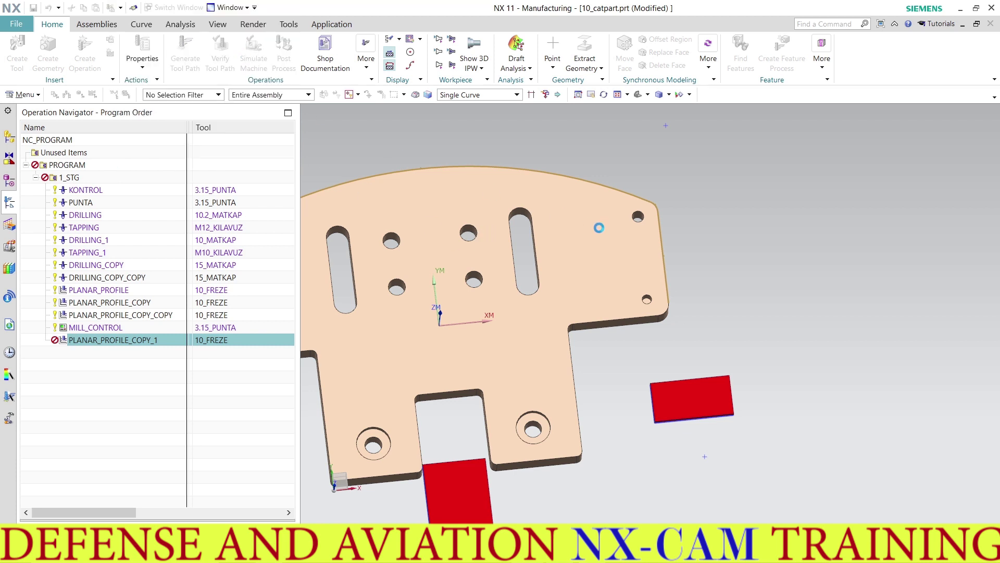
click(582, 229)
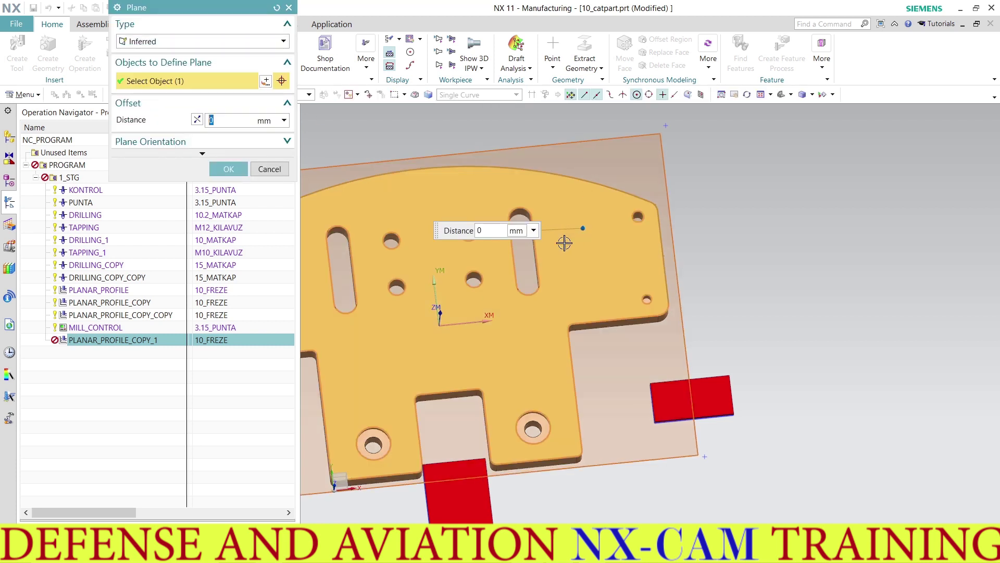
click(229, 169)
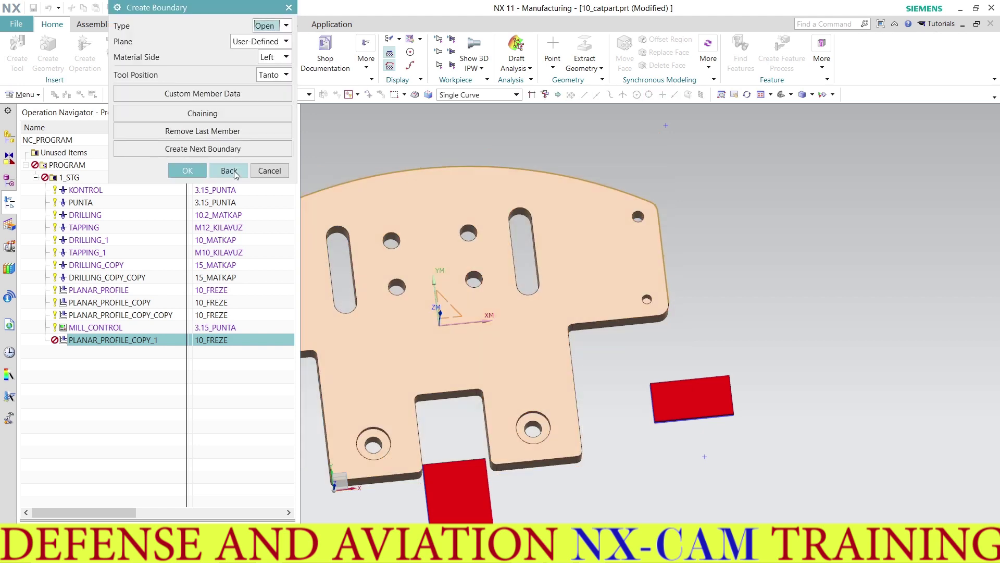
click(207, 172)
click(188, 236)
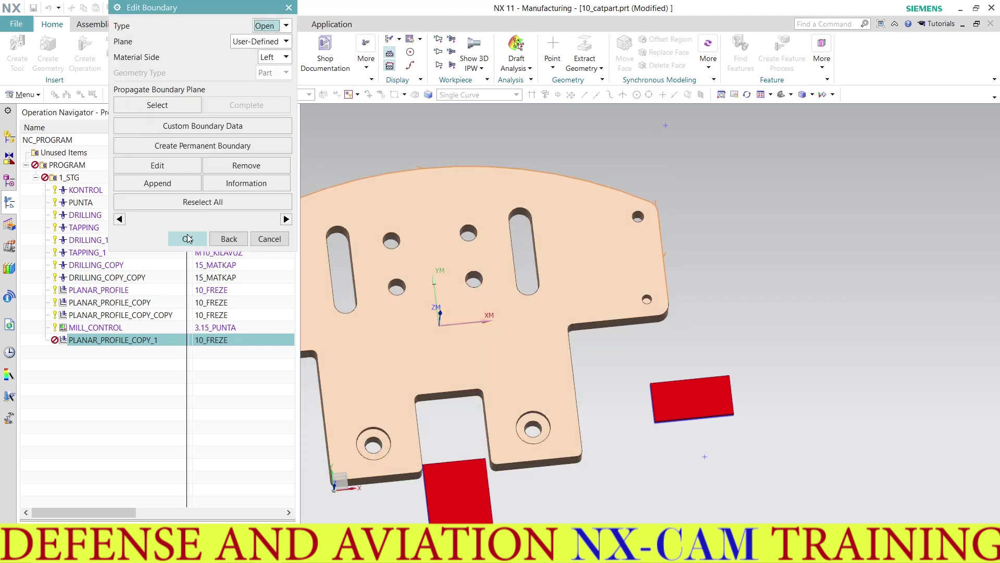
click(188, 239)
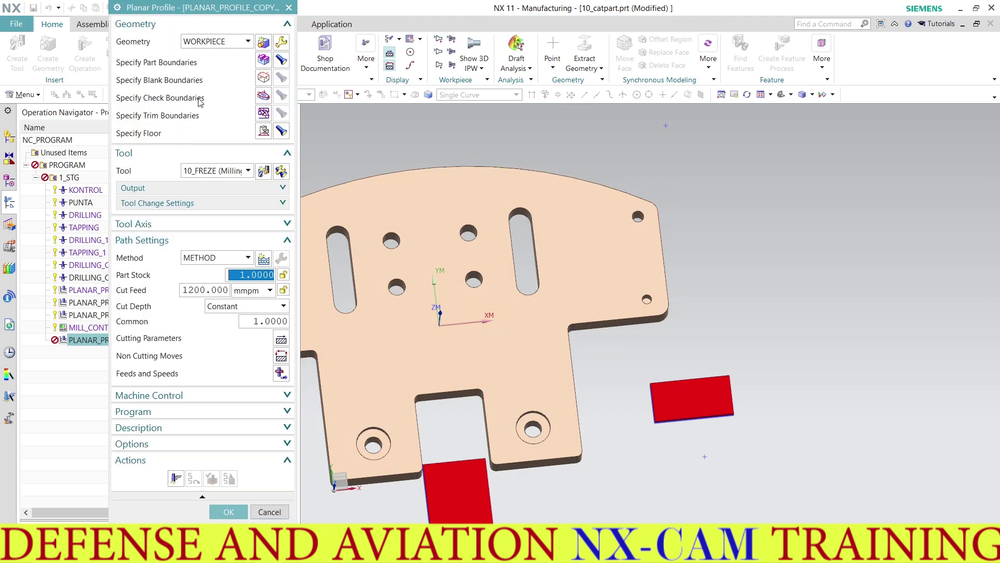
Specify the machining floor plane, offset 0.05 mm, for the operation.
middle_click(263, 134)
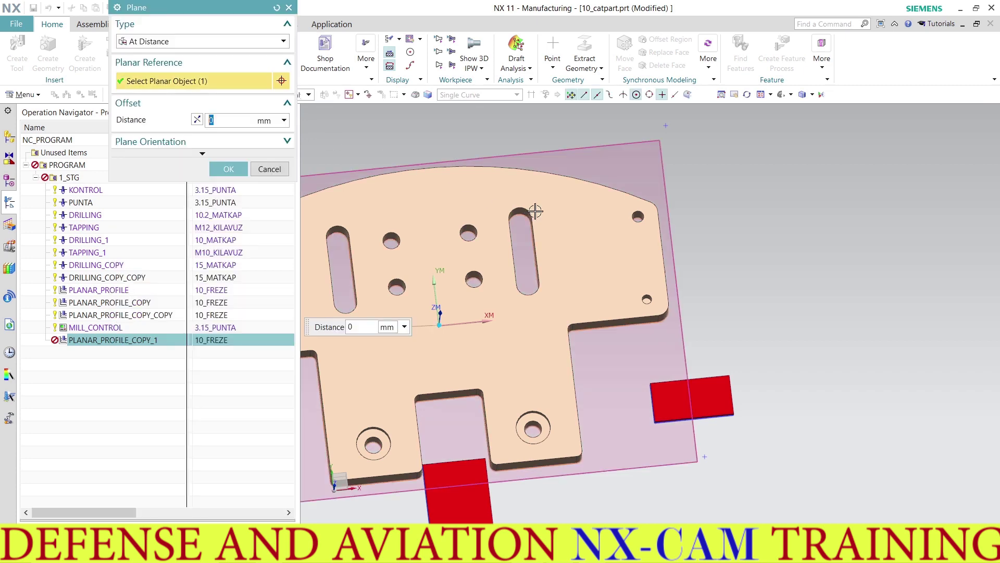
middle_drag(531, 212, 563, 198)
scroll(564, 198, up, 5)
text(.05)
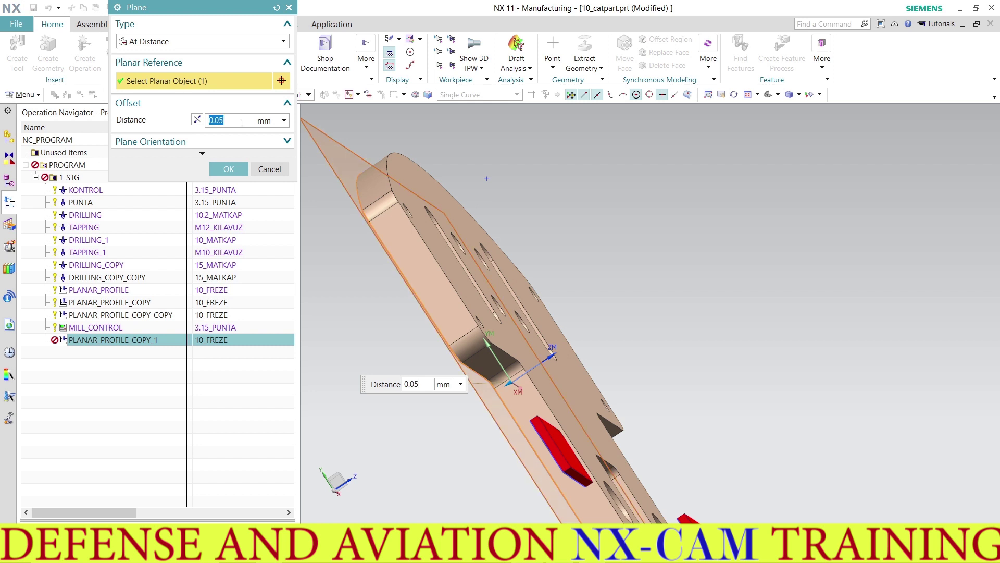
middle_drag(521, 261, 552, 250)
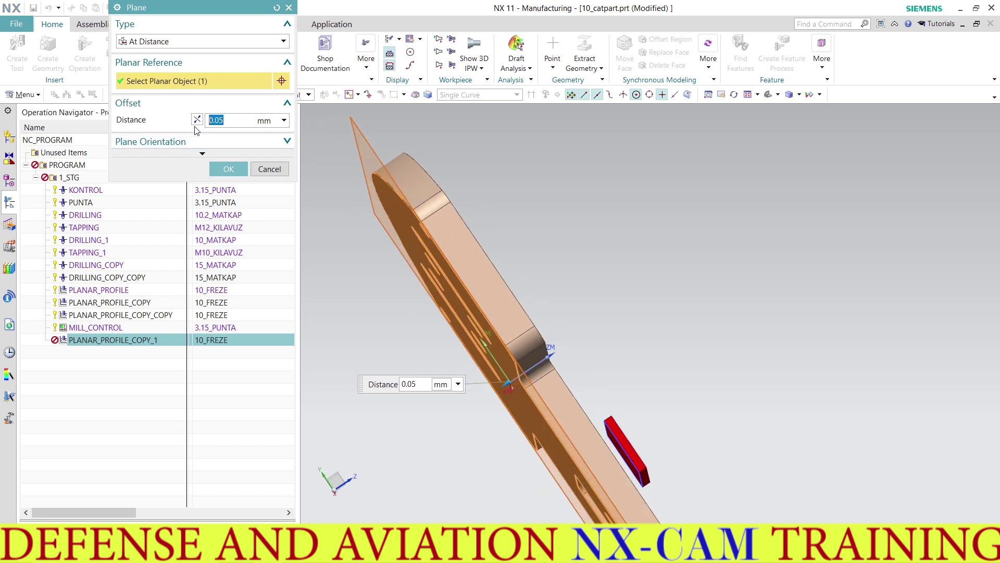
click(228, 169)
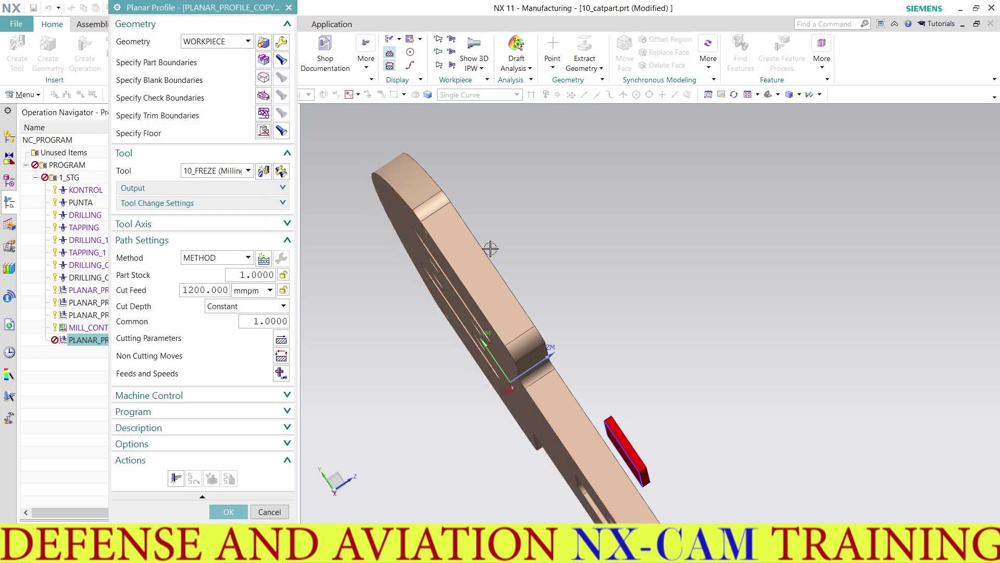
key(ctrl+alt+t)
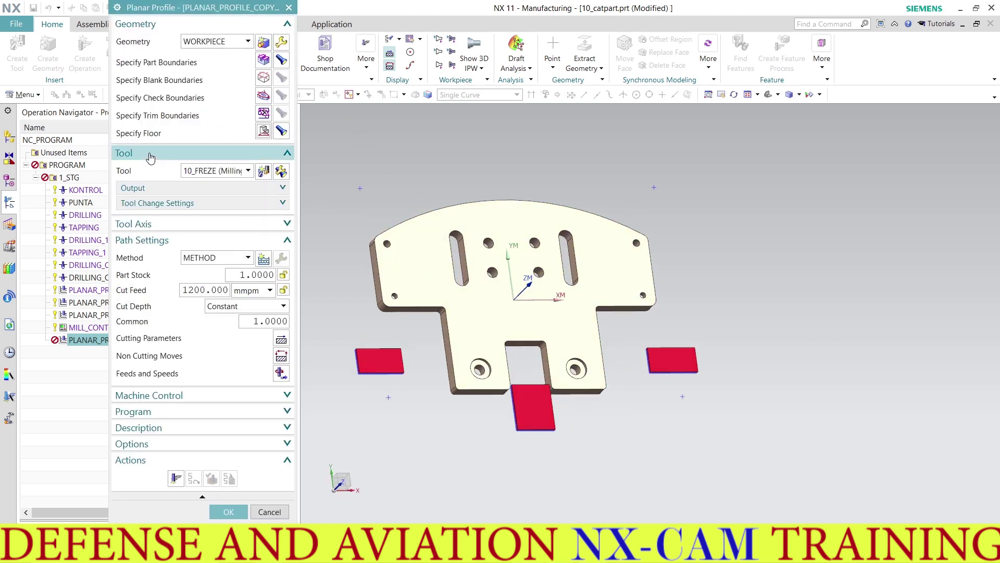
Create a new end mill tool named 32_TARAMA.
click(264, 173)
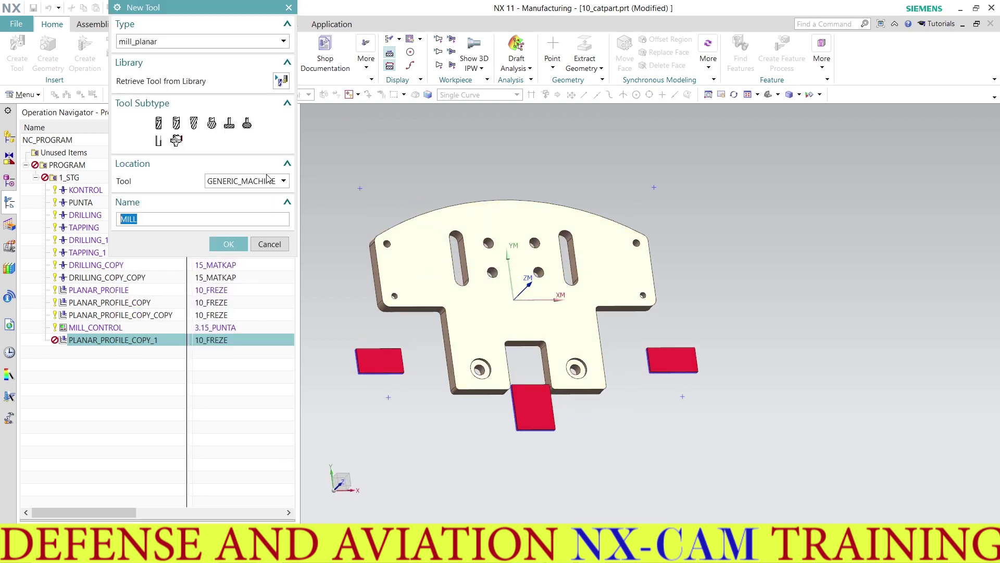
click(159, 123)
text(32_TARAMA)
click(229, 244)
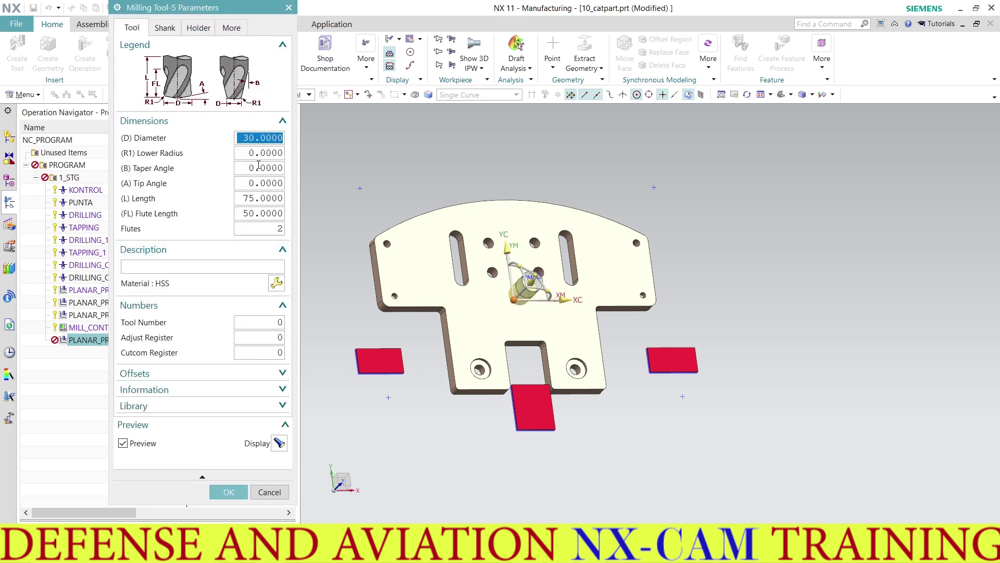
Give the tool a 32 mm diameter, 120 mm length and tool number 7.
text(32)
key(Return)
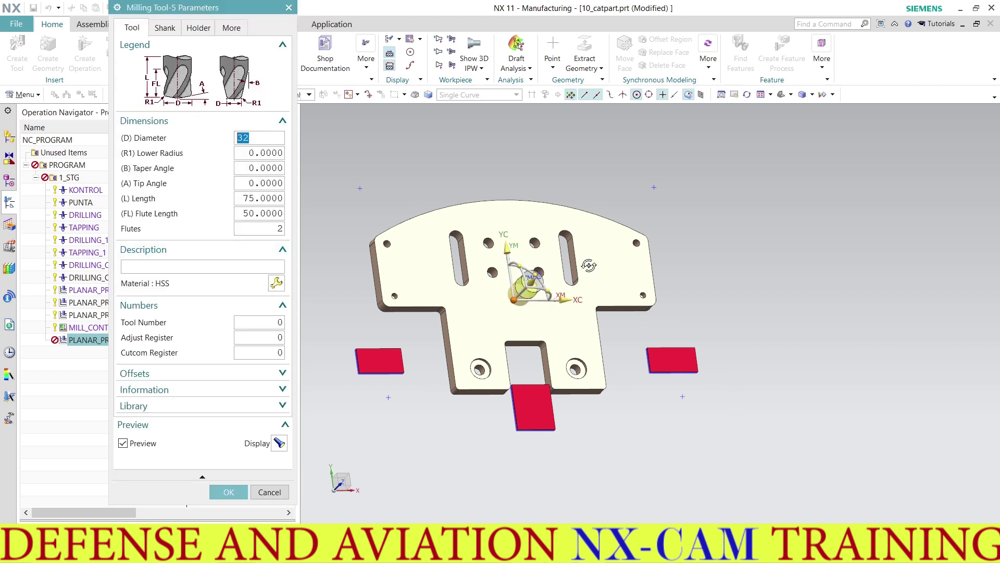
middle_drag(588, 265, 428, 237)
double_click(251, 200)
text(120)
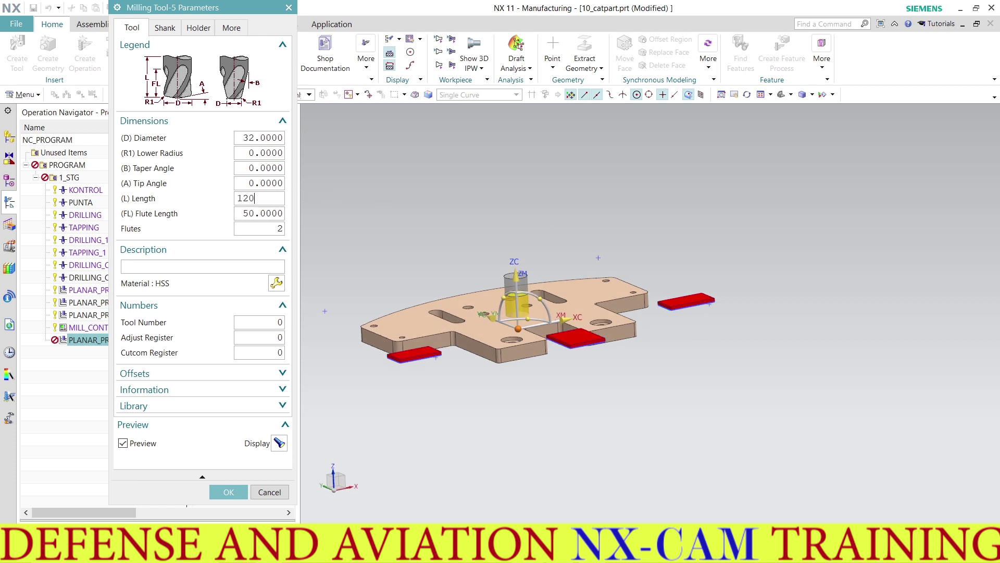
key(Return)
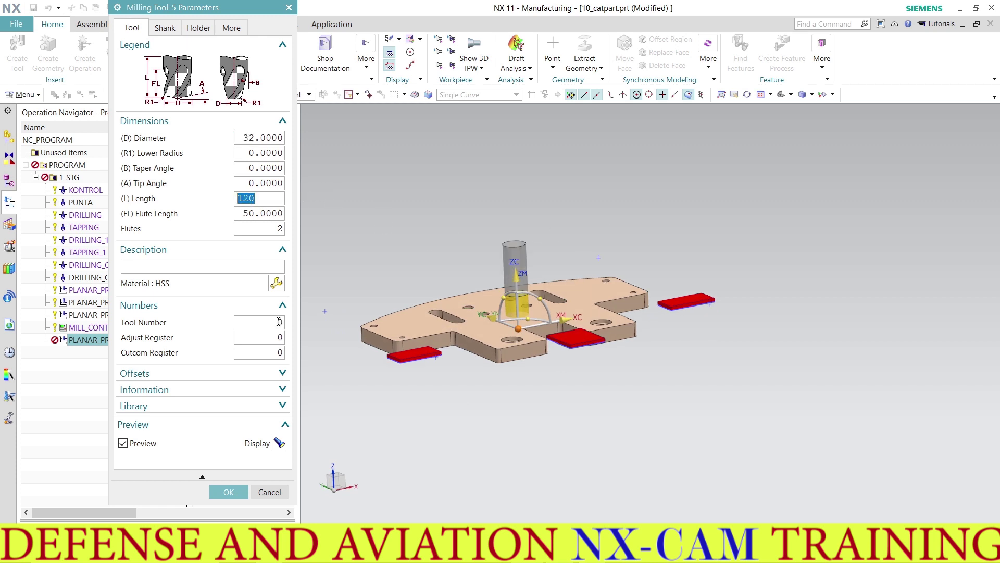
double_click(279, 322)
key(Tab)
text(7)
Define a 55 mm diameter shank and accept the 32_TARAMA tool.
click(165, 27)
click(142, 62)
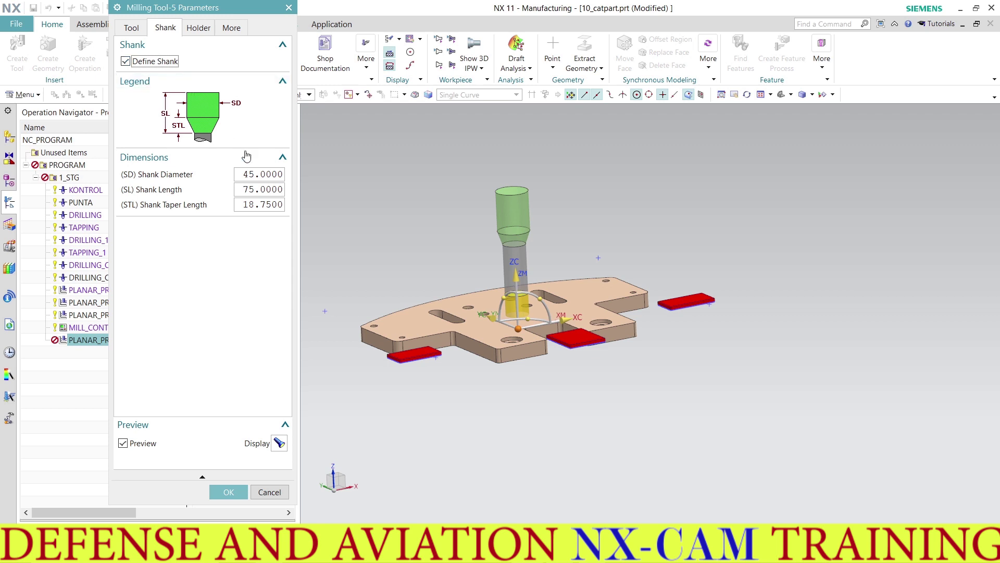
double_click(260, 175)
text(55)
key(Return)
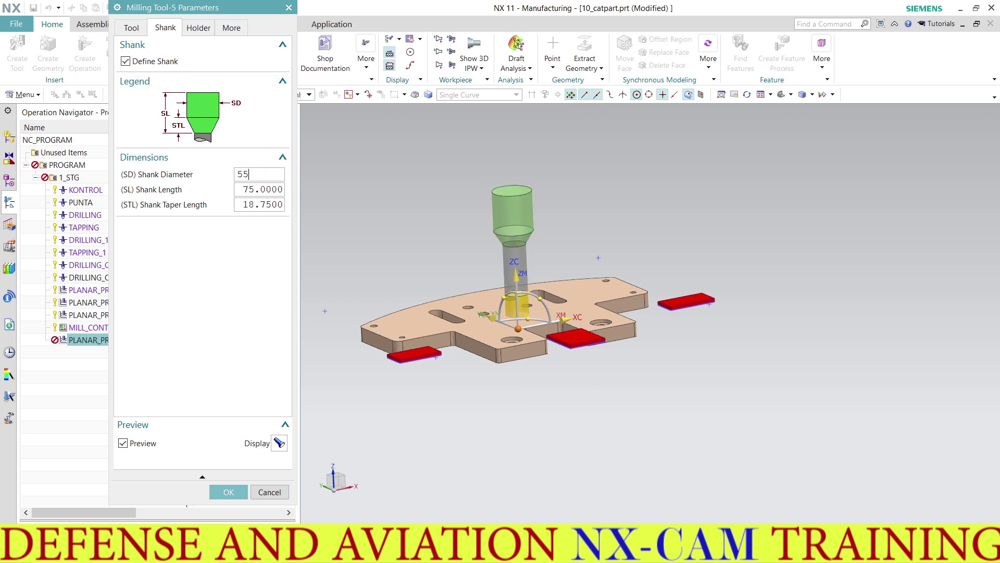
click(229, 492)
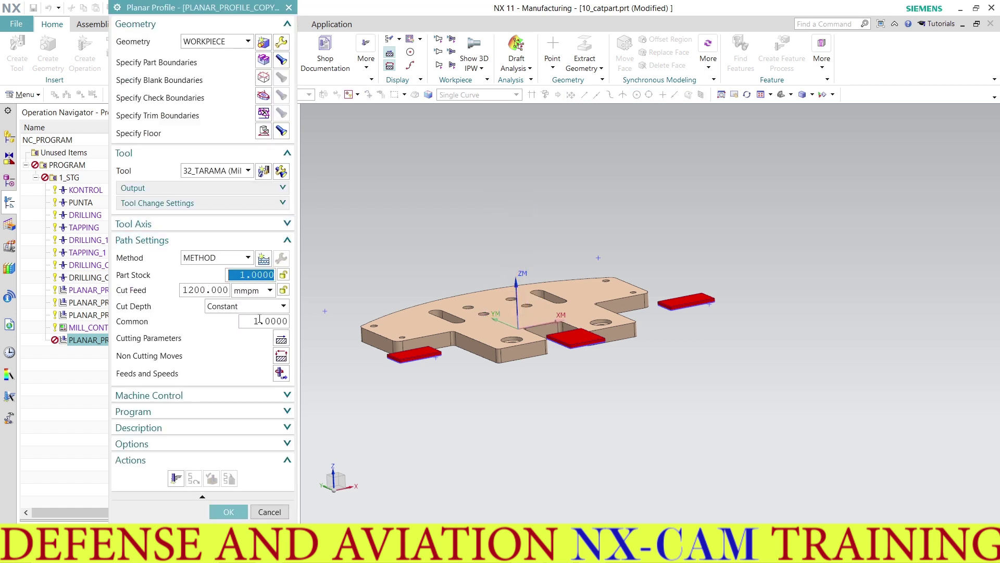
Set the common depth per cut to 1.3 and the part stock to 0.5.
double_click(267, 321)
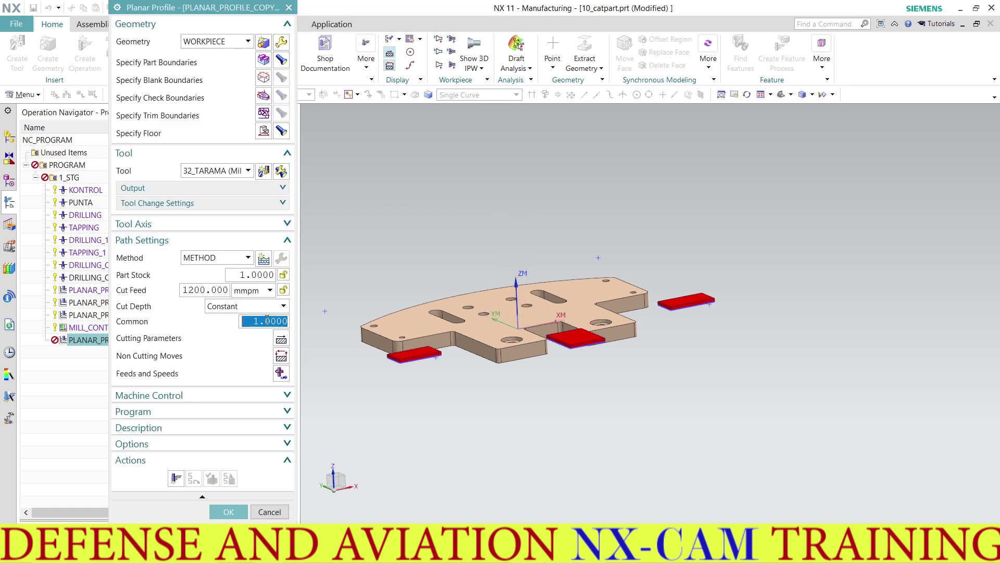
text(1.3)
click(281, 339)
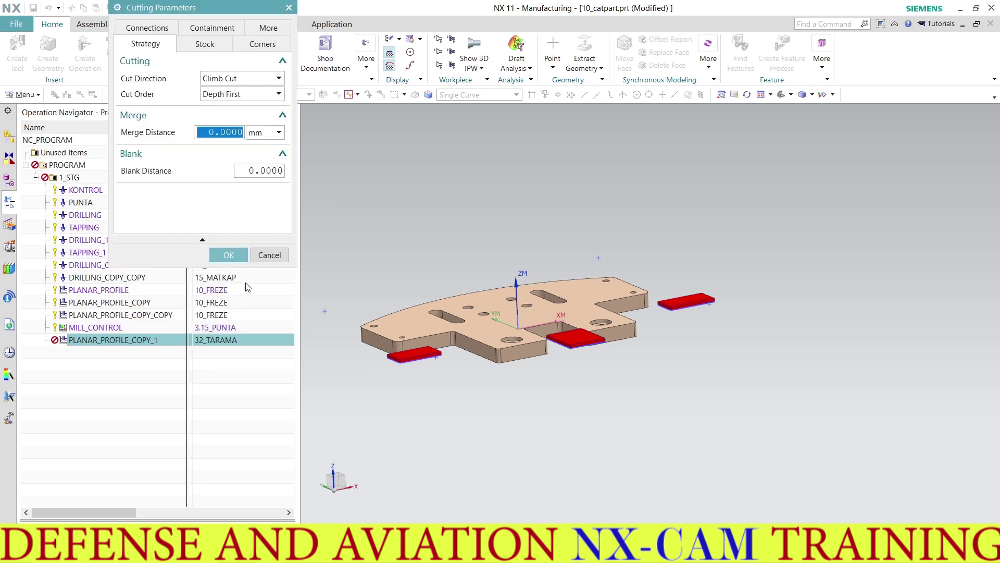
click(216, 45)
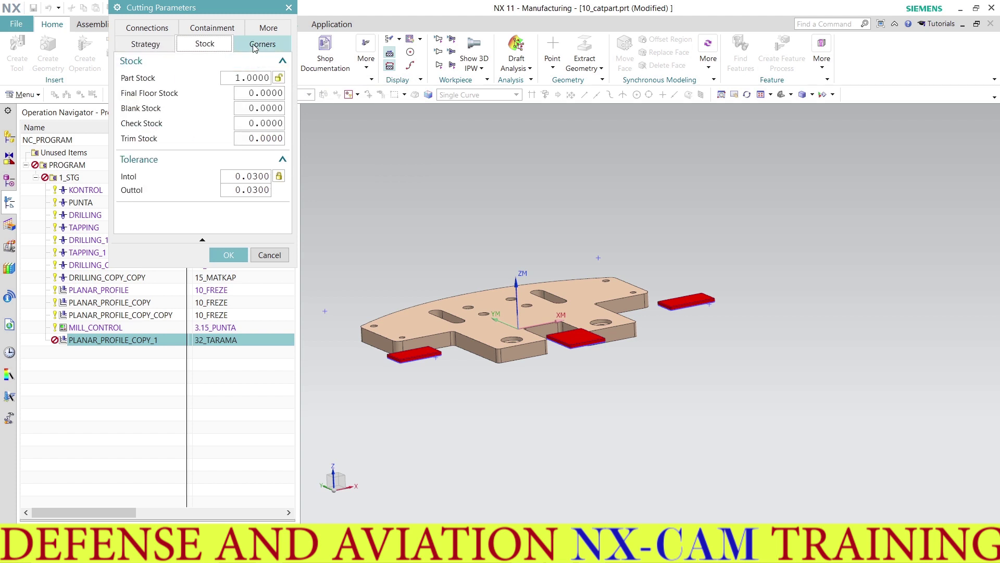
double_click(255, 78)
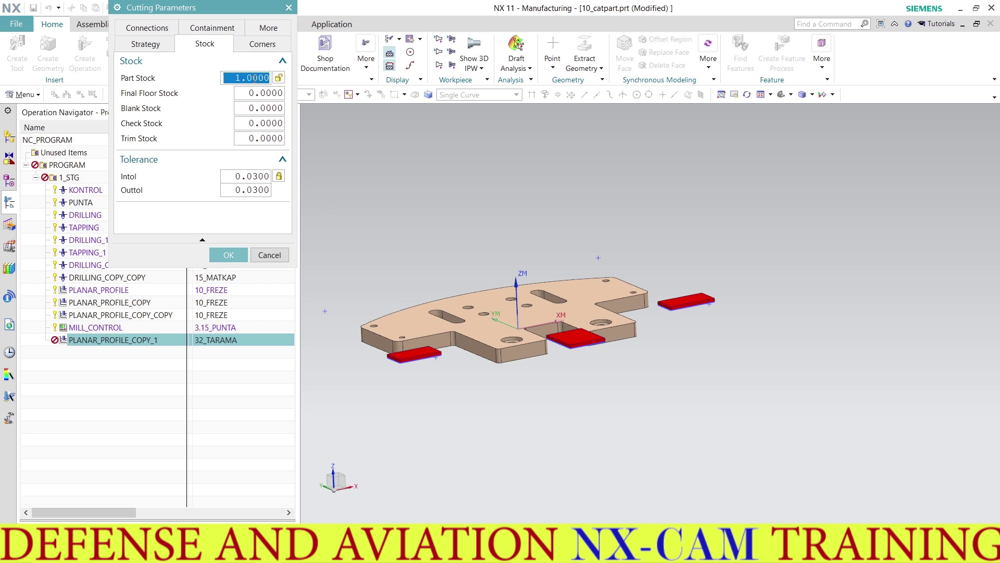
text(0.5)
click(262, 44)
click(212, 28)
click(161, 46)
click(229, 255)
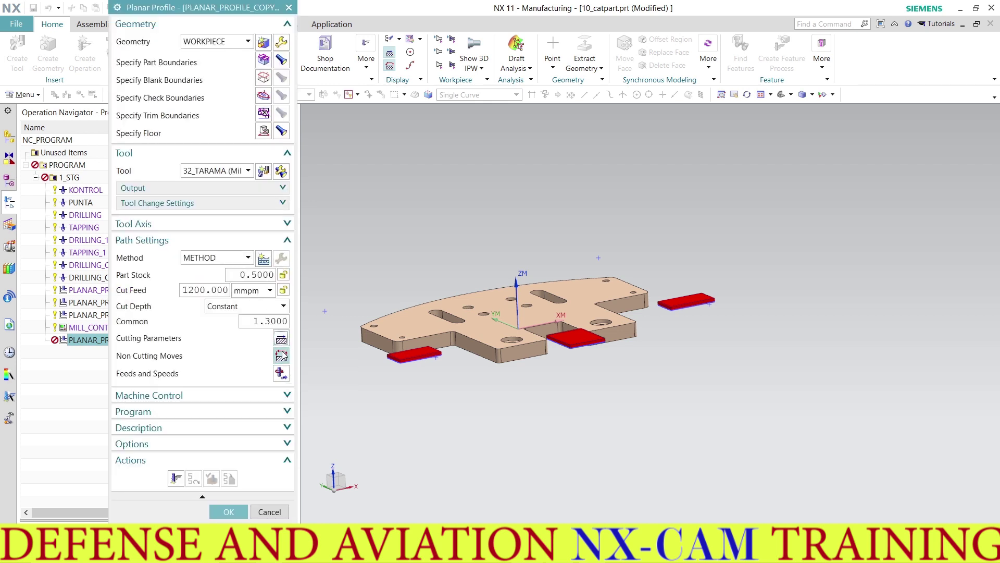
middle_click(280, 340)
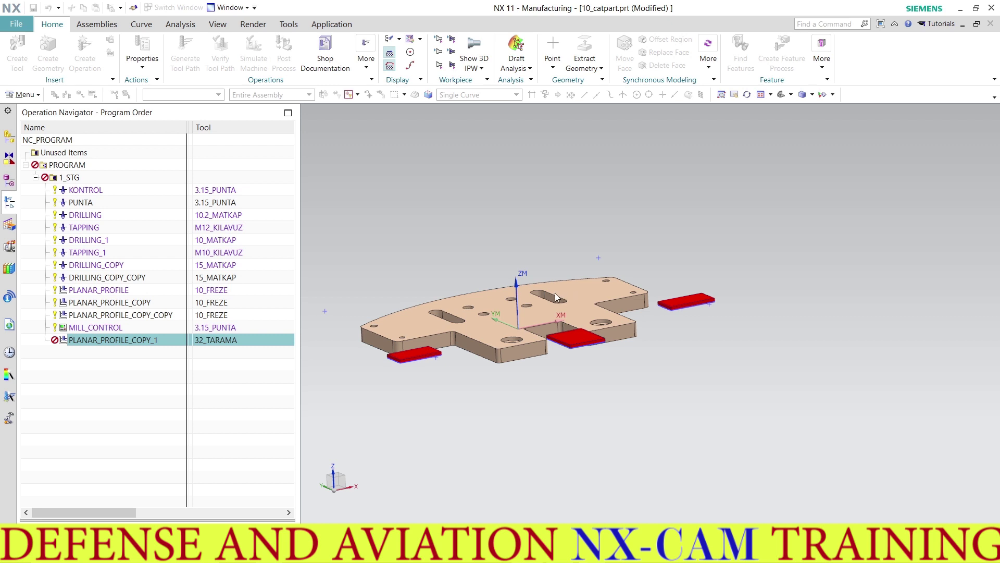
Make open-area engage an Arc with 5 mm minimum clearance, leaving feeds and speeds unchanged.
middle_drag(530, 298, 521, 347)
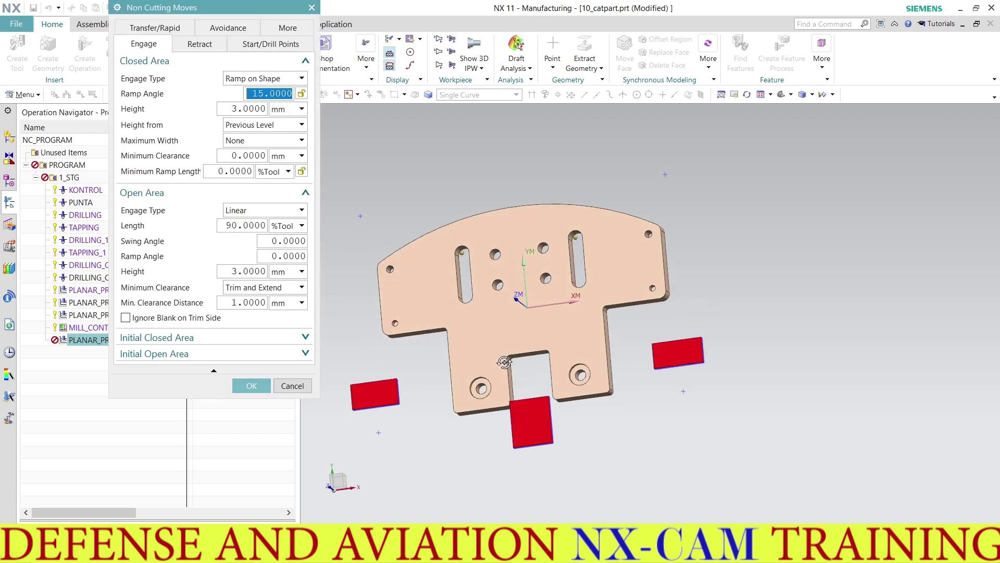
click(253, 211)
click(248, 259)
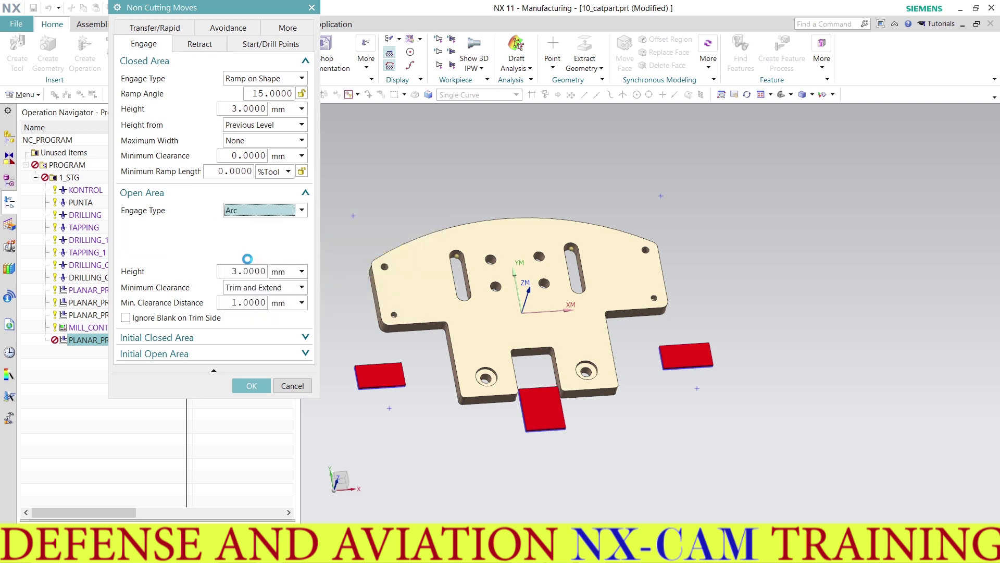
click(246, 288)
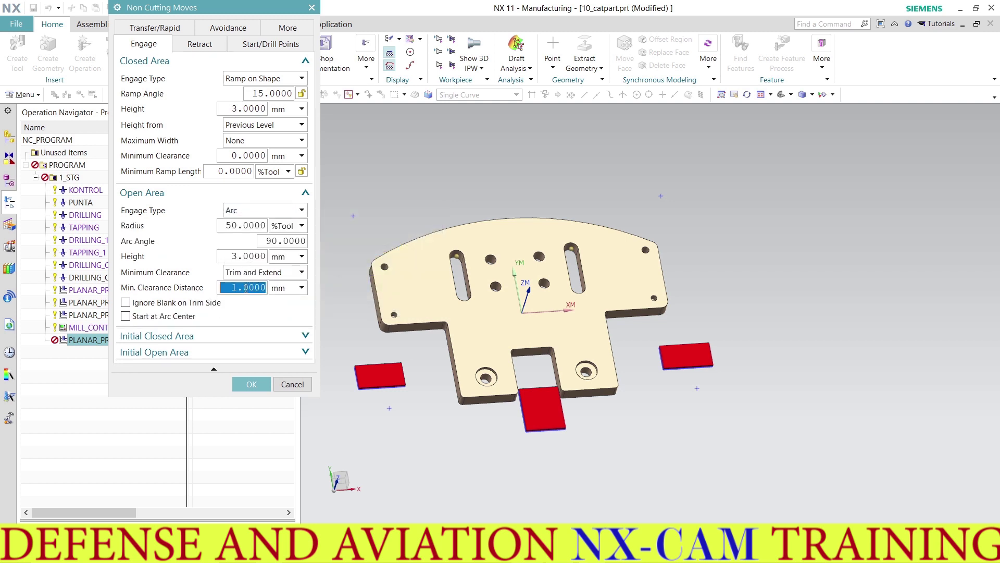
key(BackSpace)
text(5)
click(249, 391)
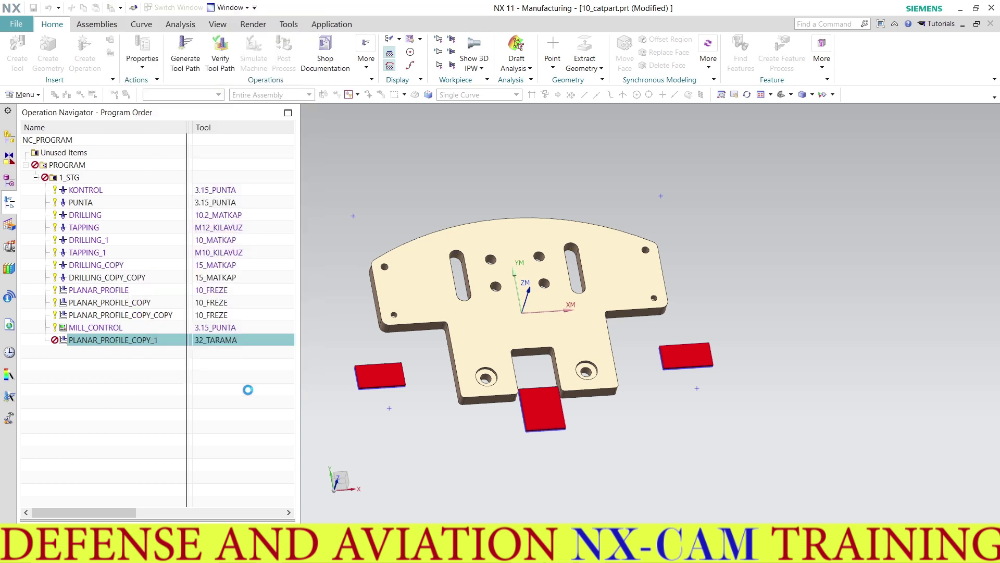
click(280, 373)
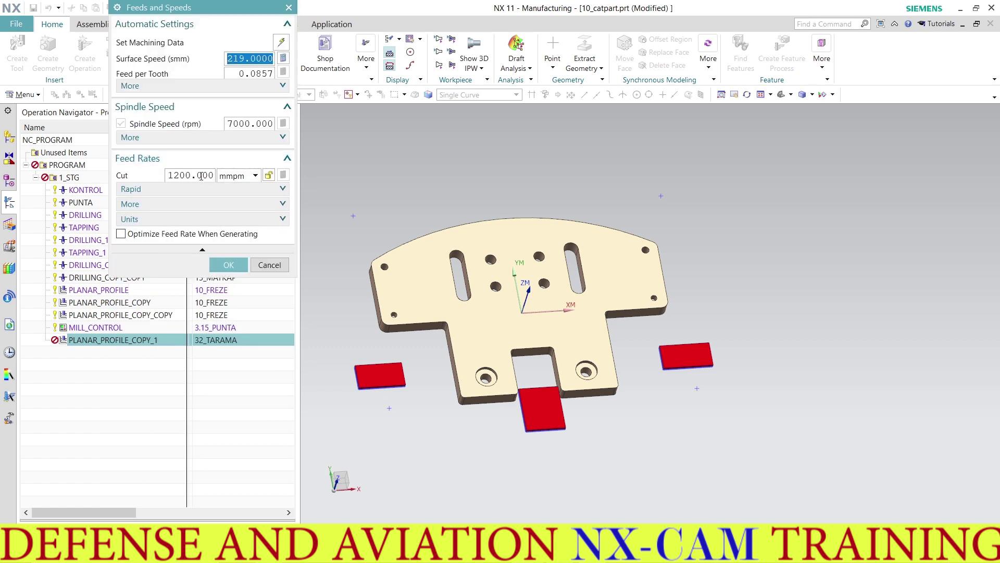
click(229, 266)
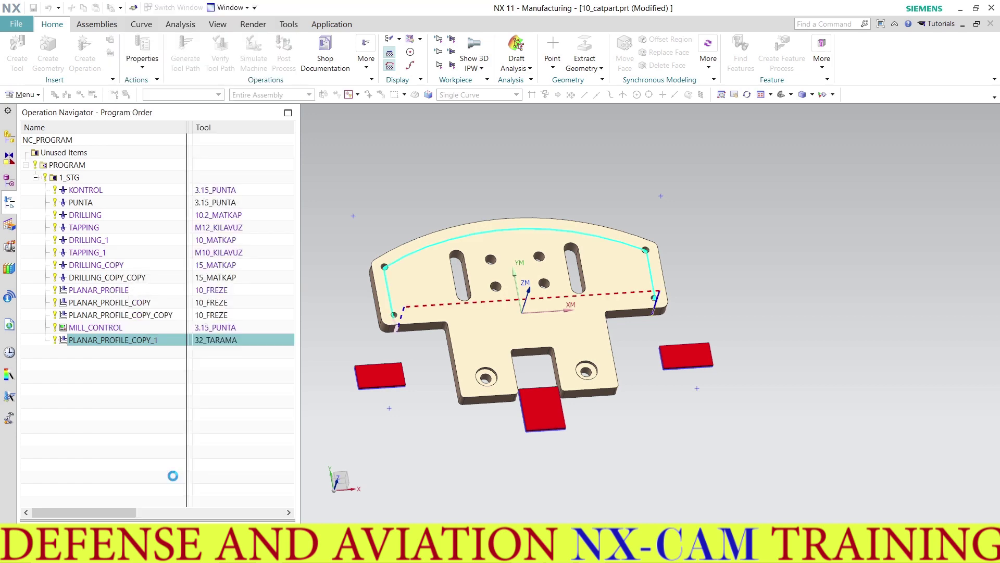
Set the part boundary's material side to Right and review the generated path.
click(264, 59)
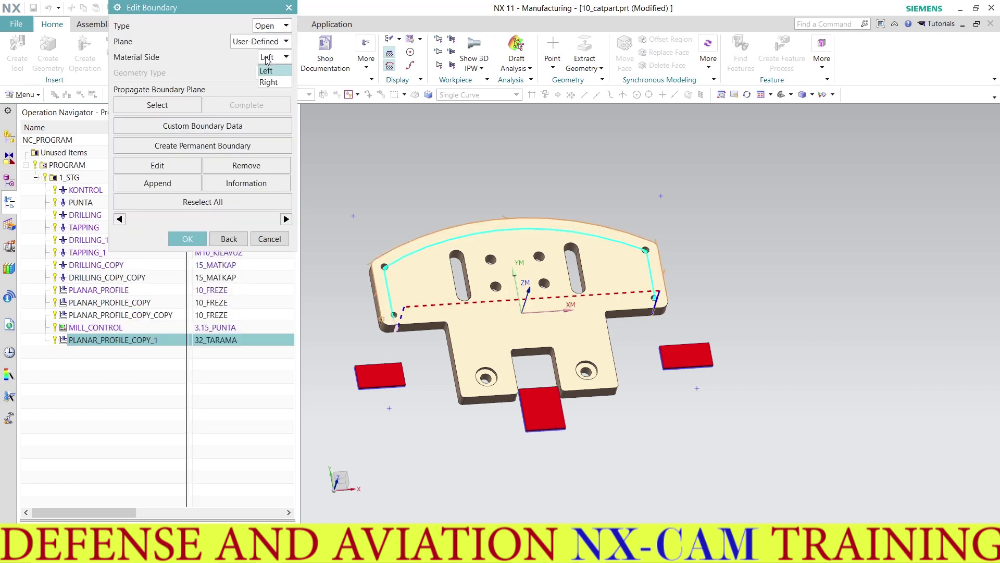
click(266, 58)
click(268, 80)
click(187, 239)
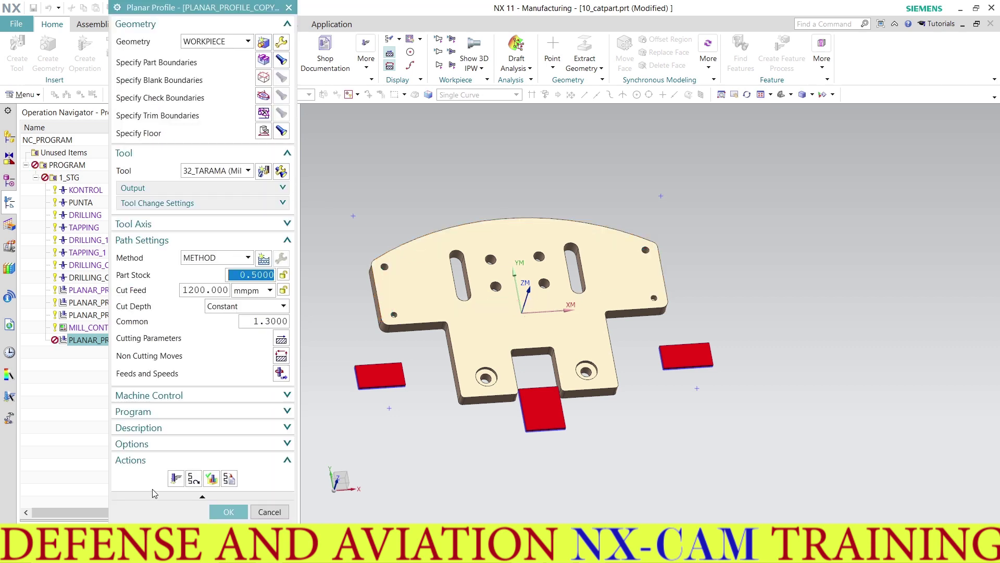
middle_drag(423, 358, 409, 323)
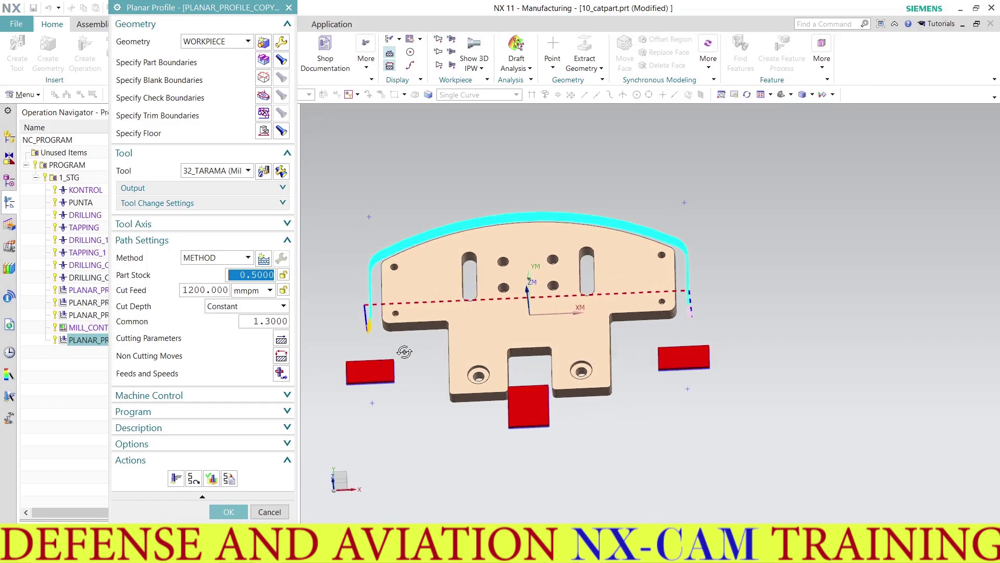
click(211, 480)
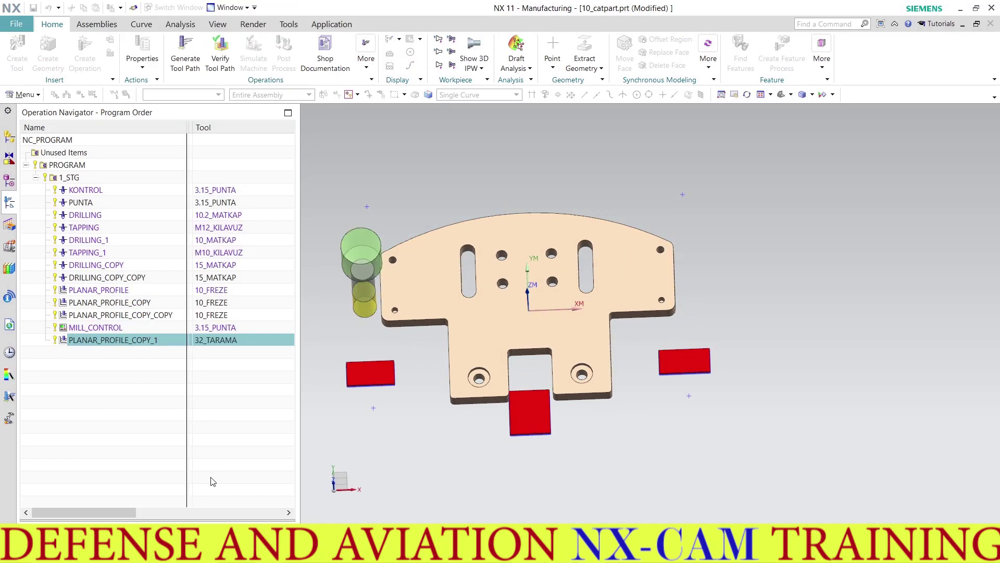
Show the stock block around the part and replay the current toolpath.
click(9, 181)
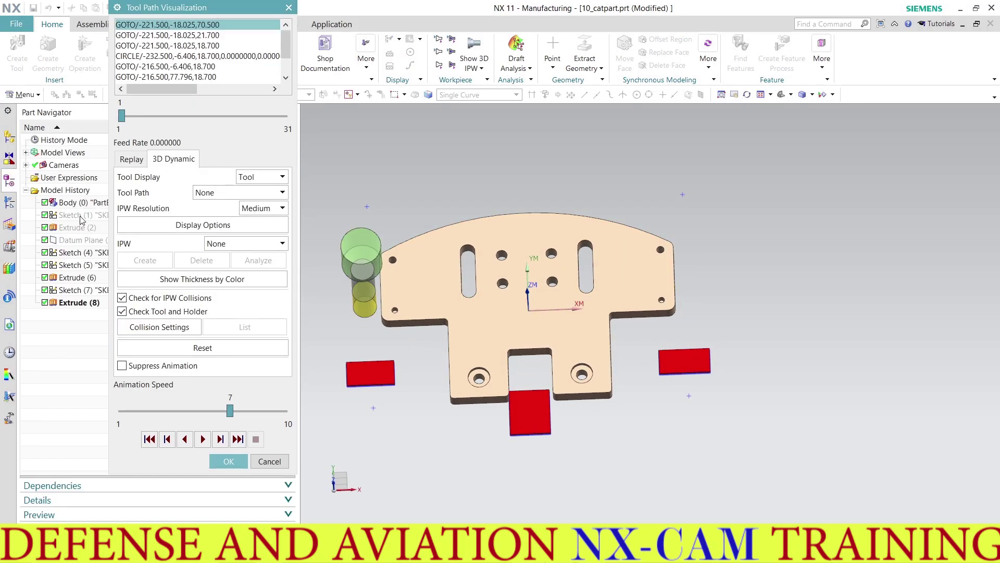
right_click(85, 230)
click(99, 233)
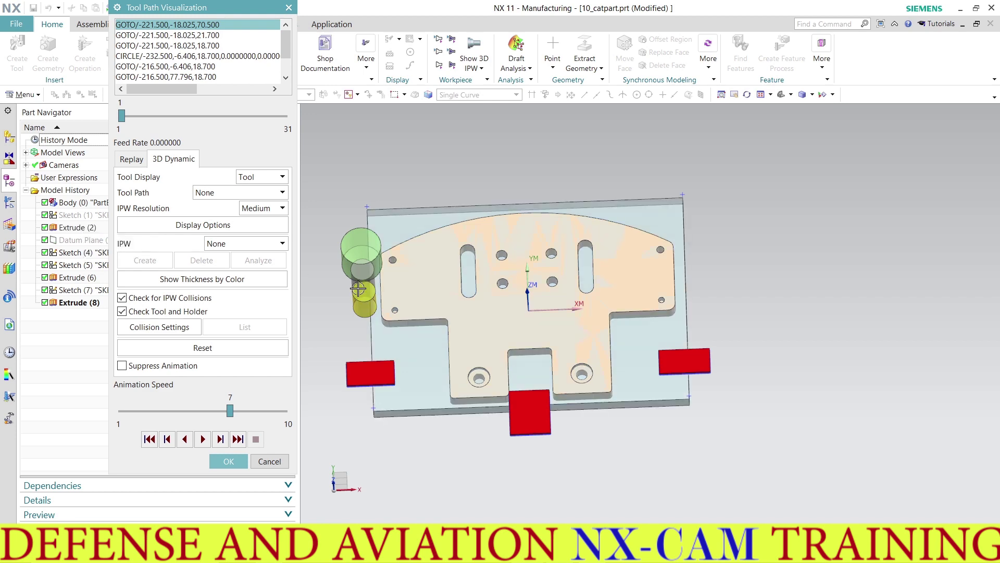
middle_drag(358, 290, 357, 268)
scroll(363, 351, up, 4)
click(131, 159)
middle_drag(457, 284, 446, 269)
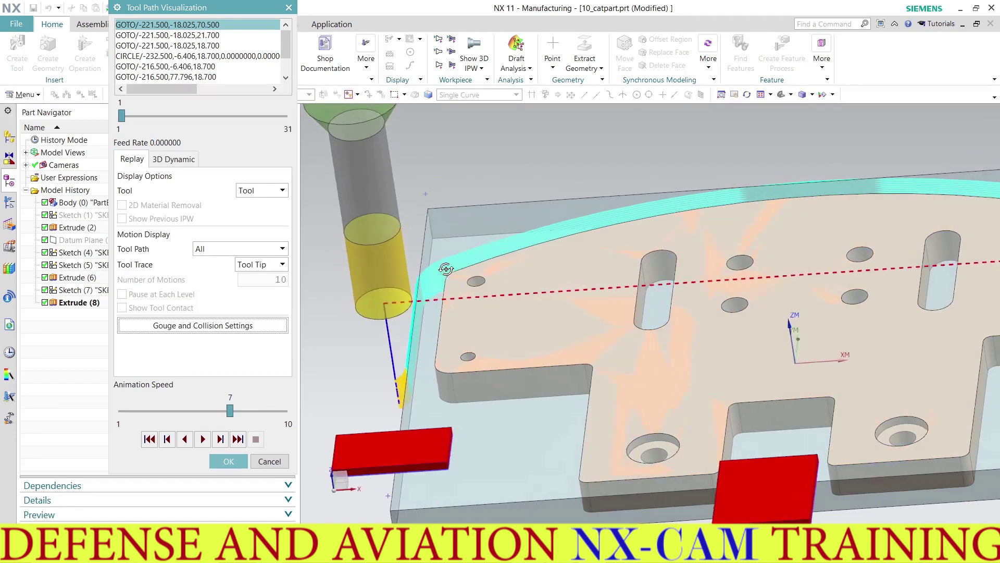
scroll(390, 385, up, 5)
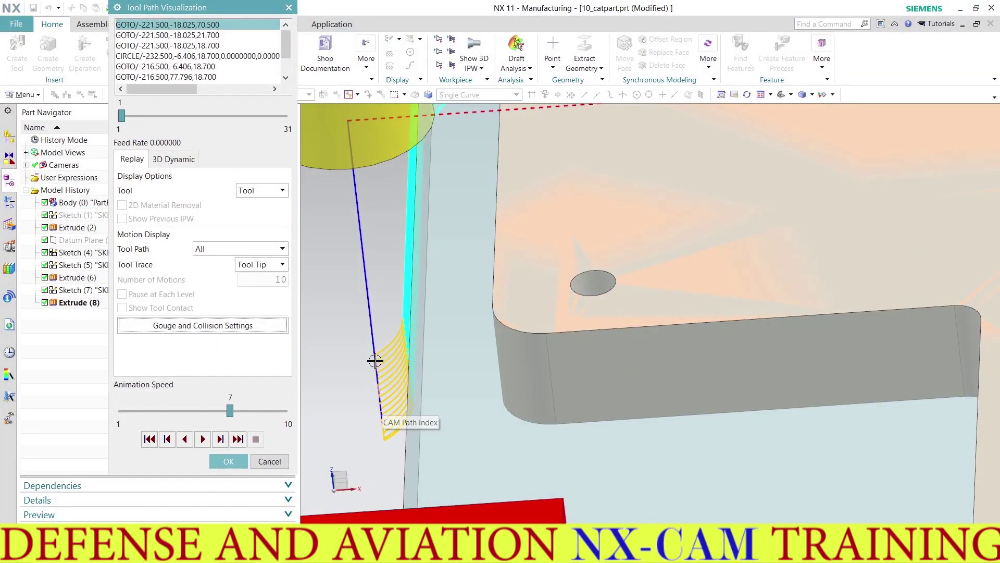
click(374, 344)
scroll(399, 366, down, 5)
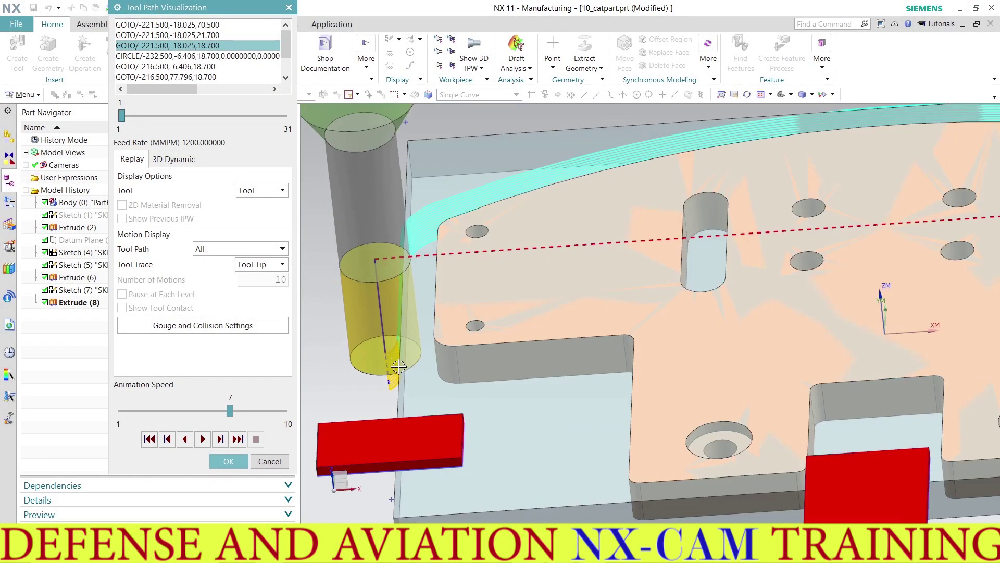
middle_drag(398, 366, 394, 360)
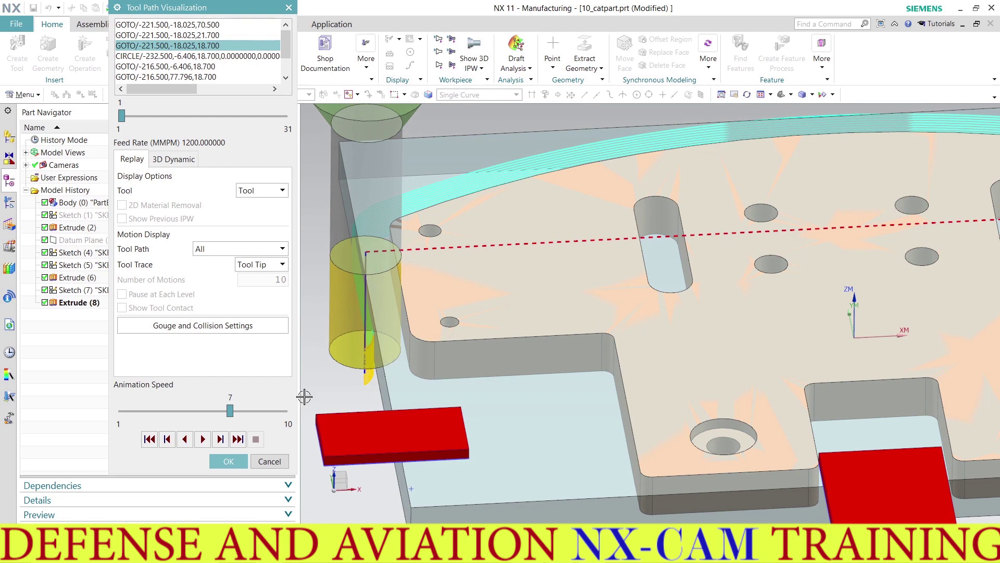
click(229, 461)
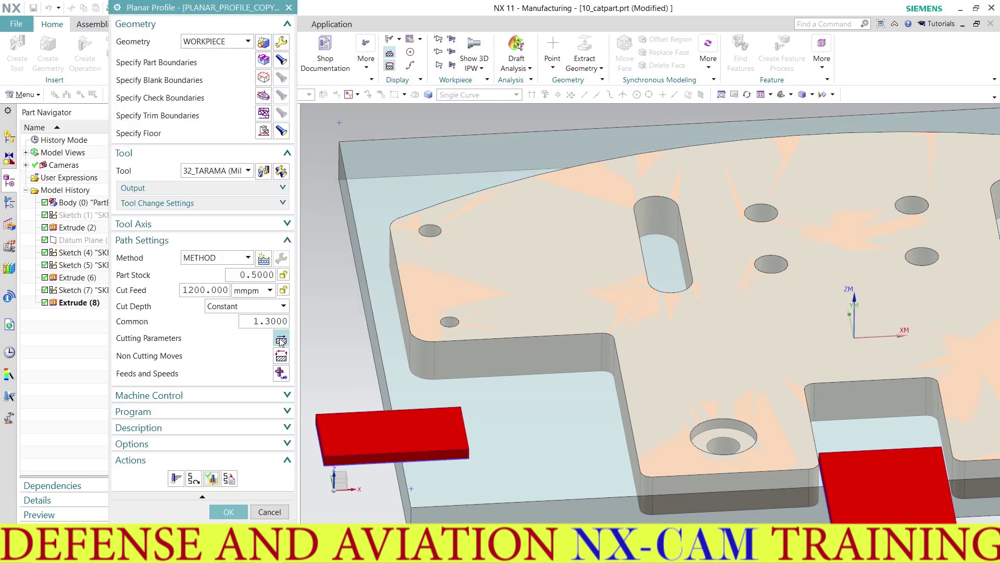
Change the minimum clearance distance to 15 mm and regenerate the toolpath.
middle_click(283, 359)
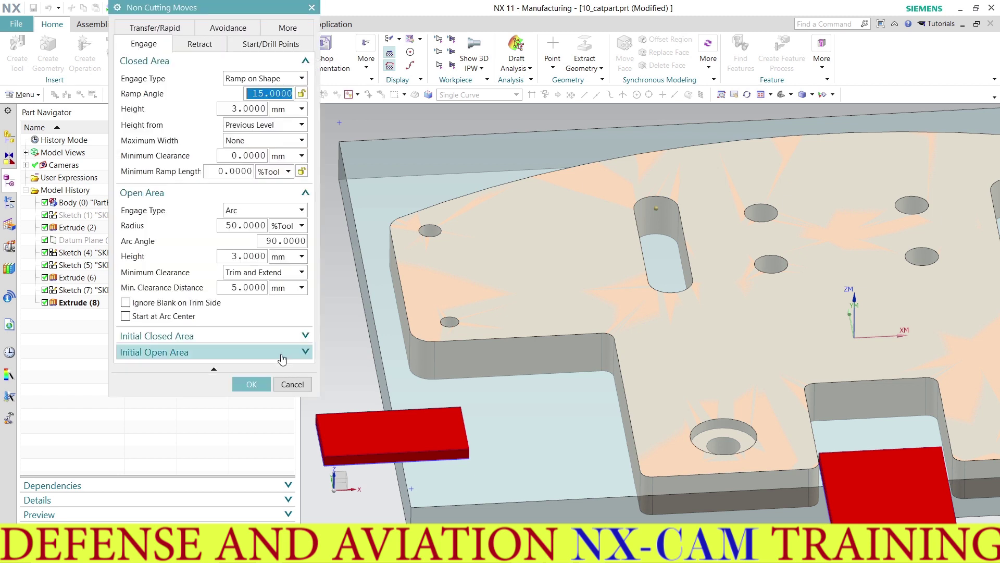
double_click(245, 289)
text(15)
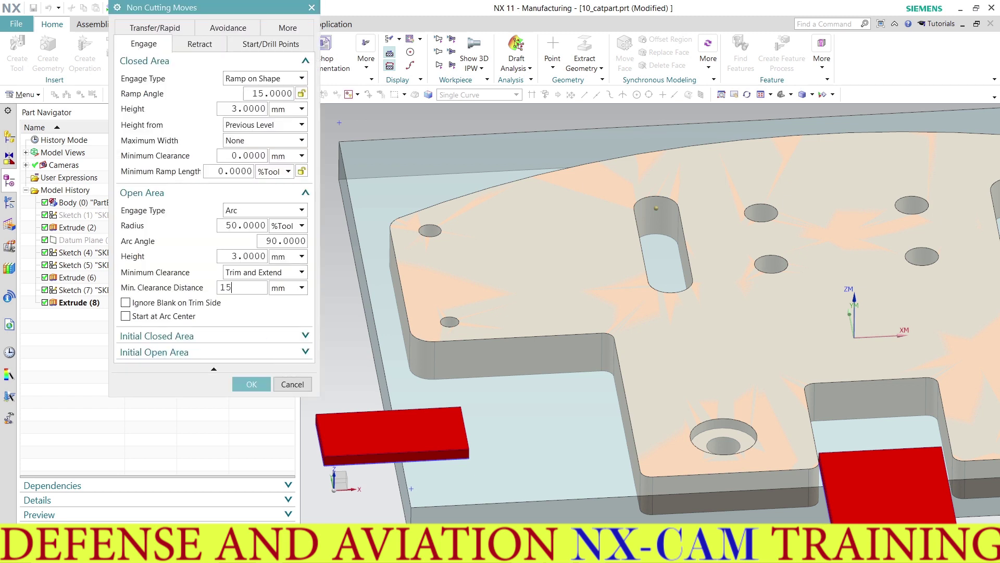
key(Return)
click(252, 382)
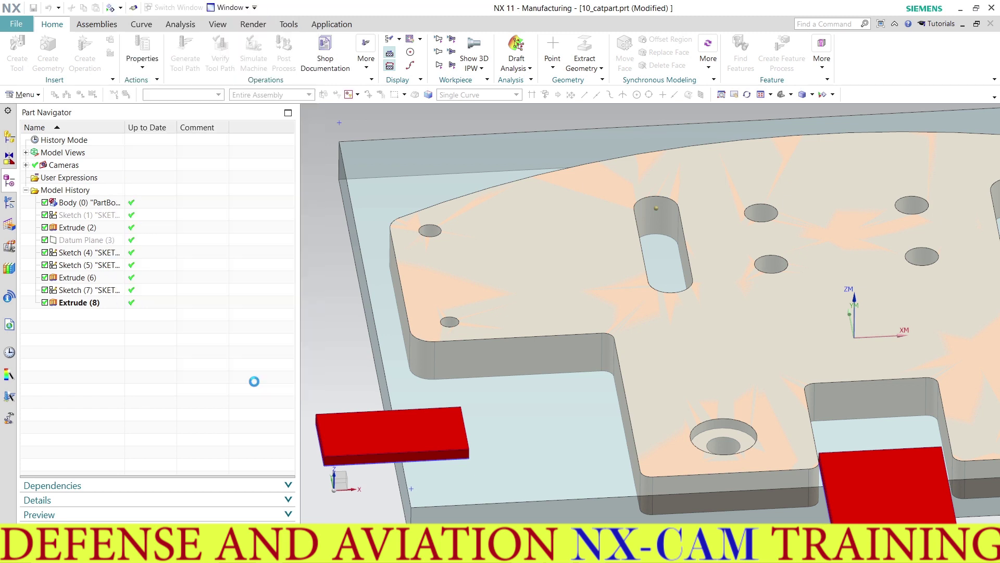
click(174, 473)
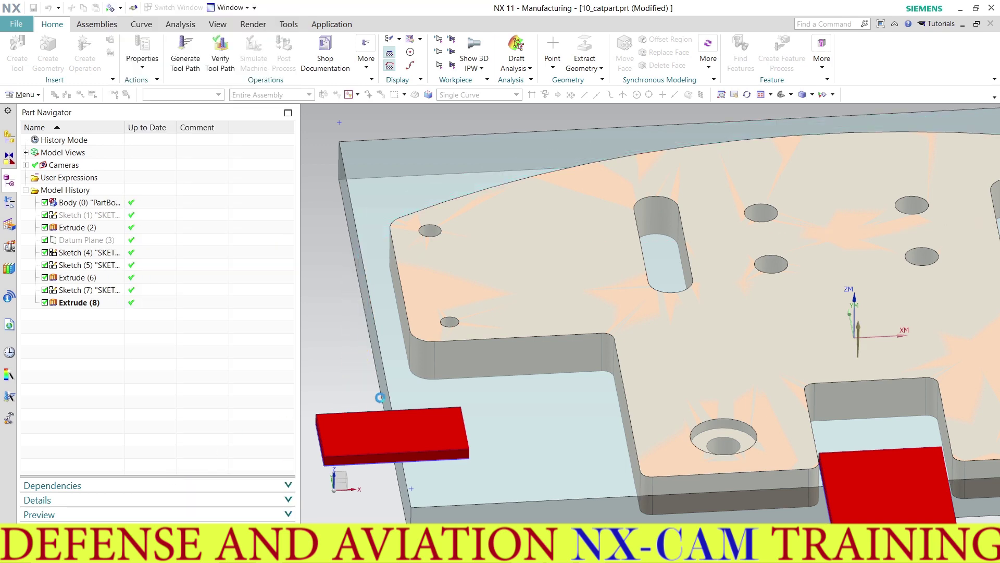
Replay the regenerated 32_TARAMA toolpath and accept PLANAR_PROFILE_COPY_1.
click(213, 478)
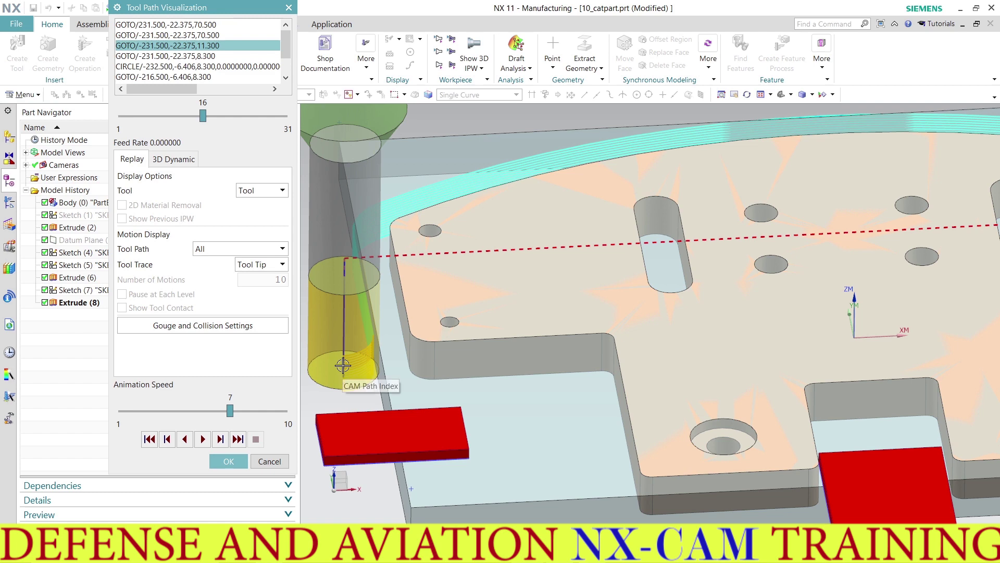
middle_drag(343, 367, 330, 361)
scroll(394, 369, up, 2)
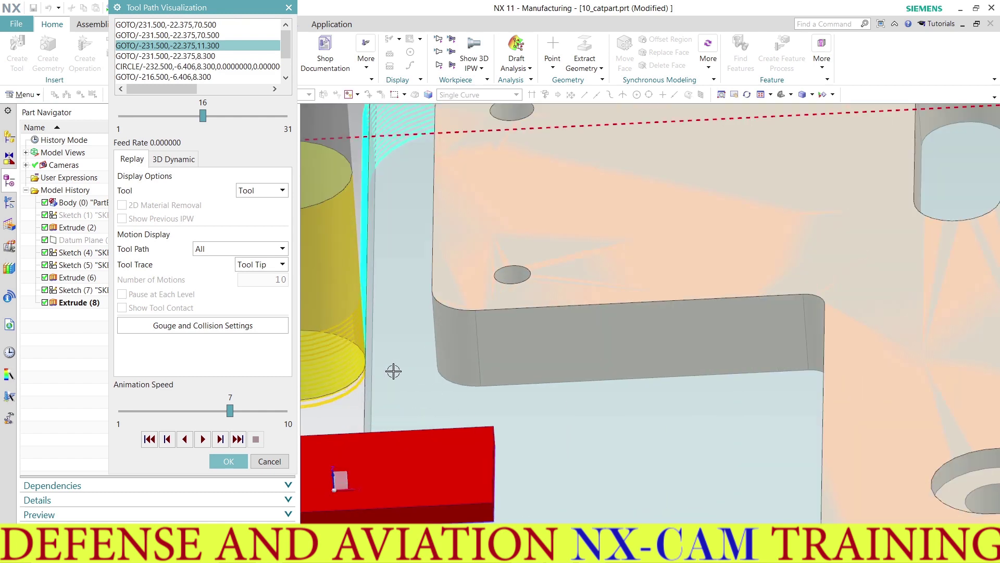
scroll(394, 360, up, 2)
scroll(396, 355, up, 2)
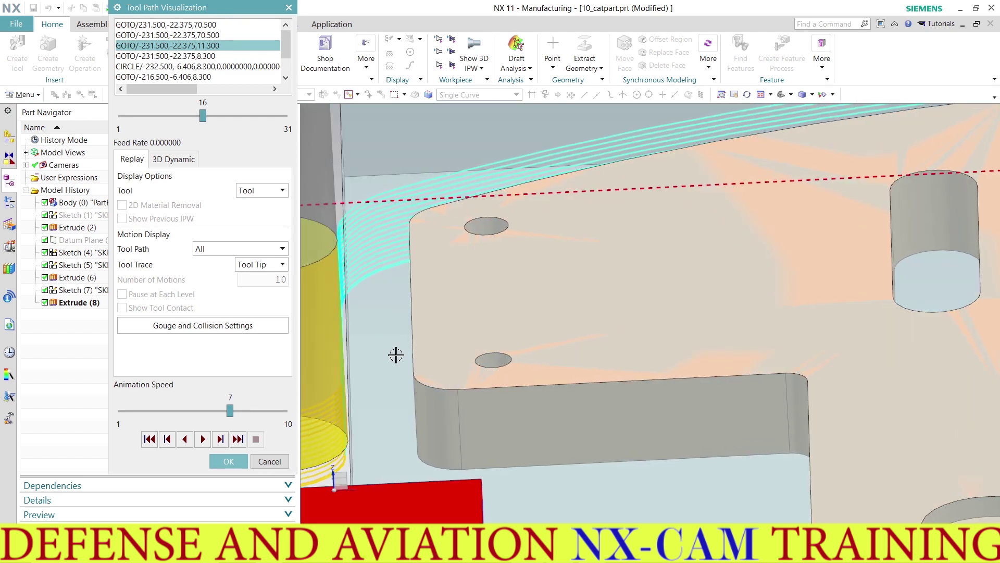
scroll(396, 355, down, 2)
scroll(396, 354, down, 3)
scroll(396, 355, down, 2)
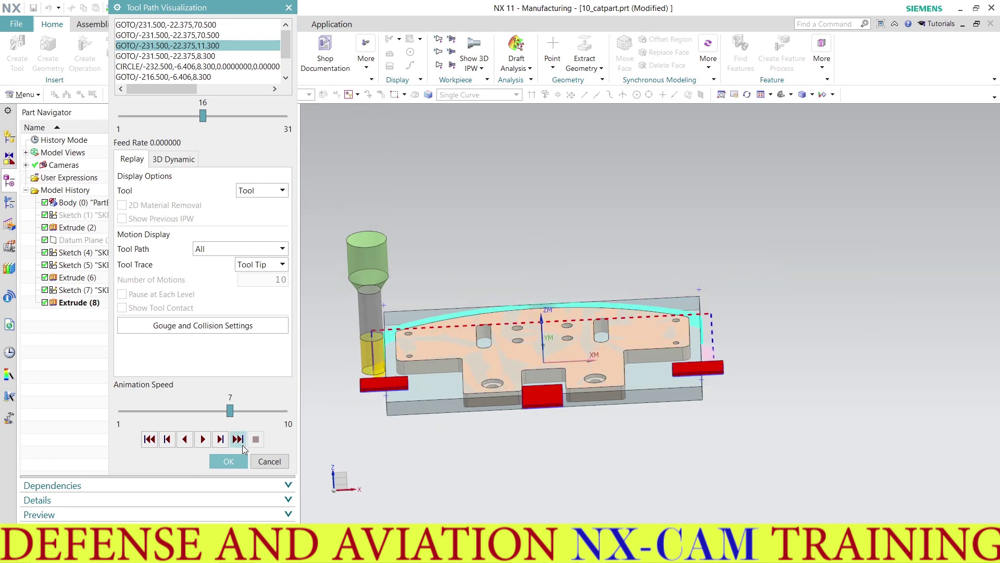
click(228, 461)
scroll(479, 336, down, 3)
middle_drag(479, 338, 503, 386)
click(229, 511)
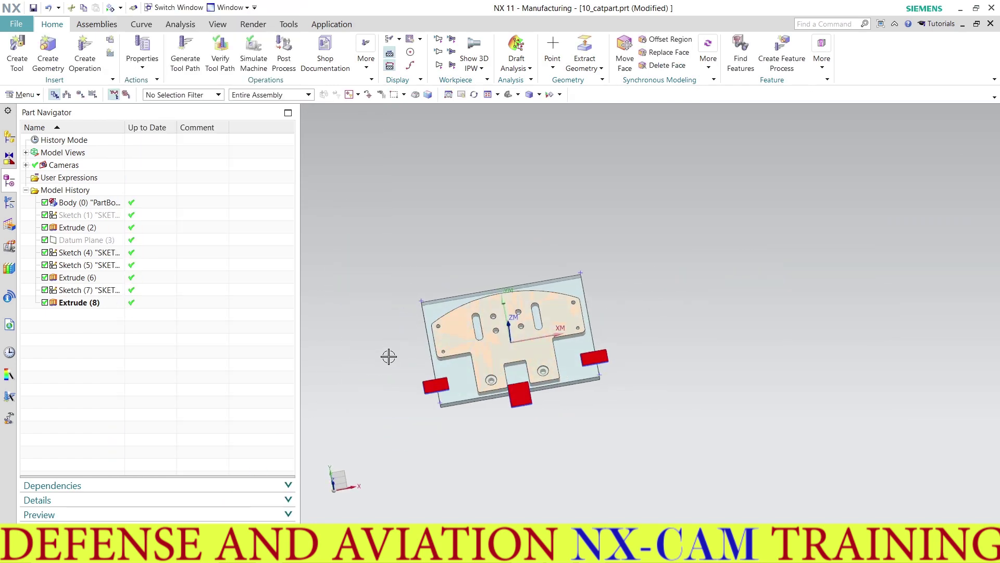
scroll(396, 351, up, 3)
right_click(452, 278)
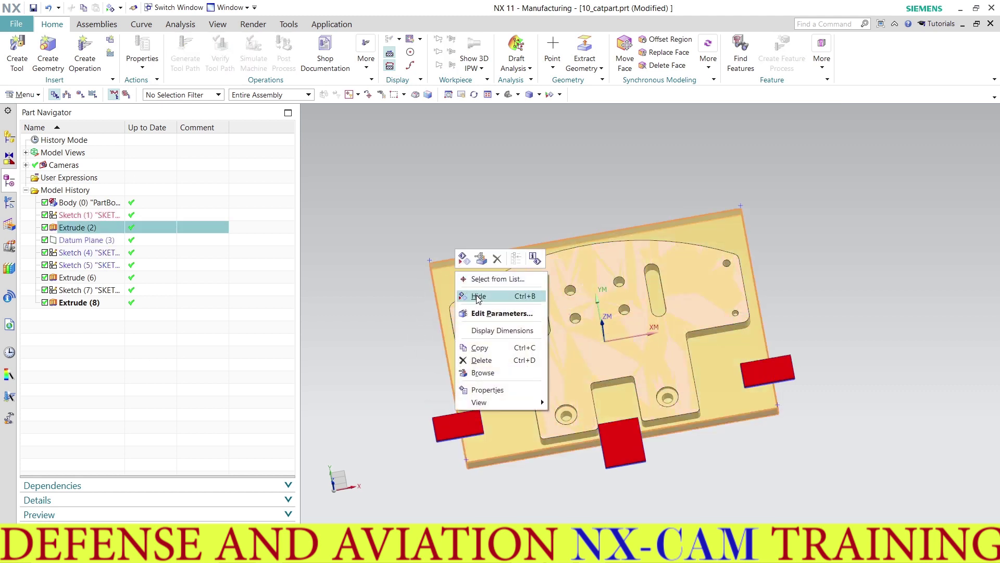
Hide the Extrude (2) stock body and paste a copy of PLANAR_PROFILE_COPY_1.
click(478, 296)
click(9, 202)
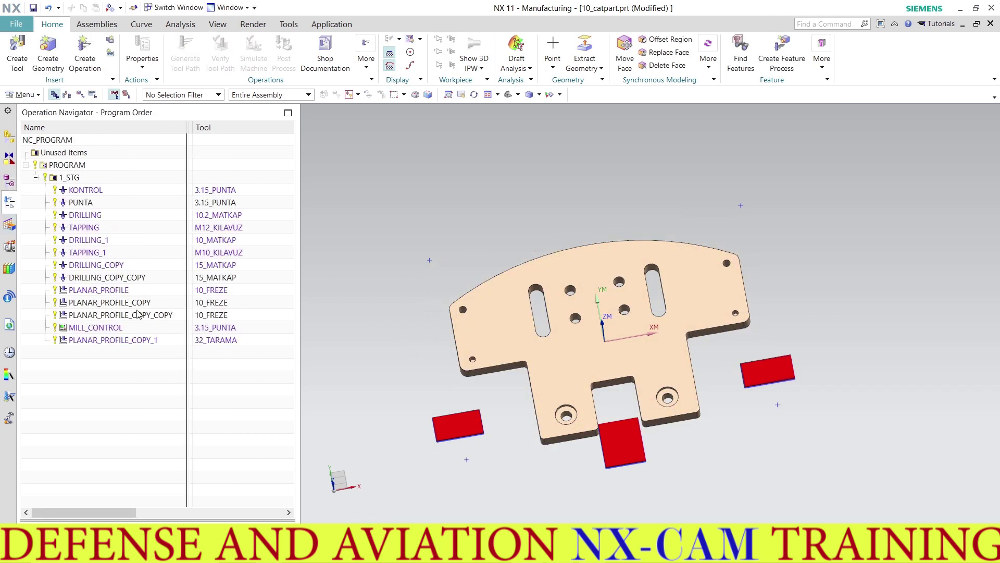
right_click(213, 339)
key(Escape)
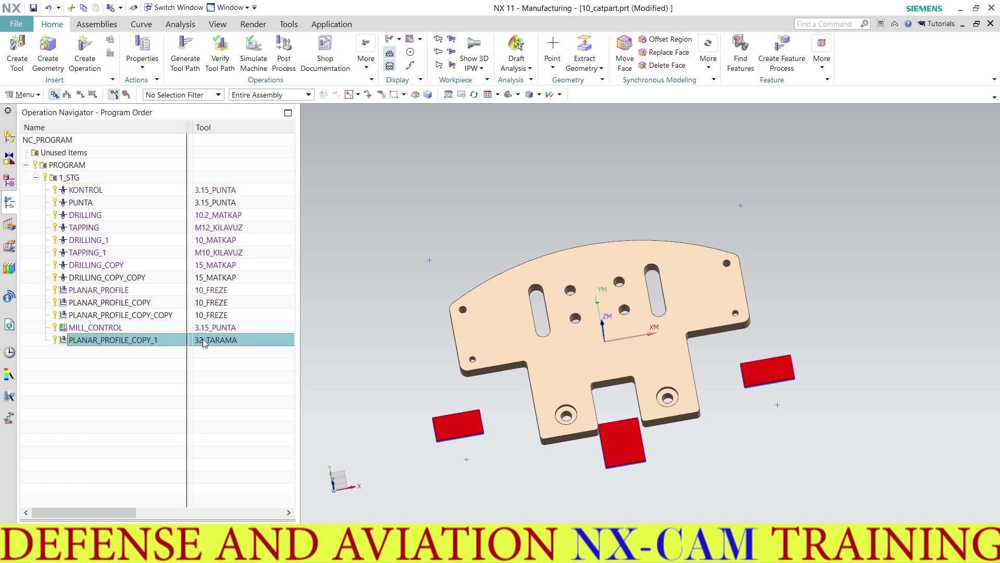
right_click(204, 341)
click(236, 115)
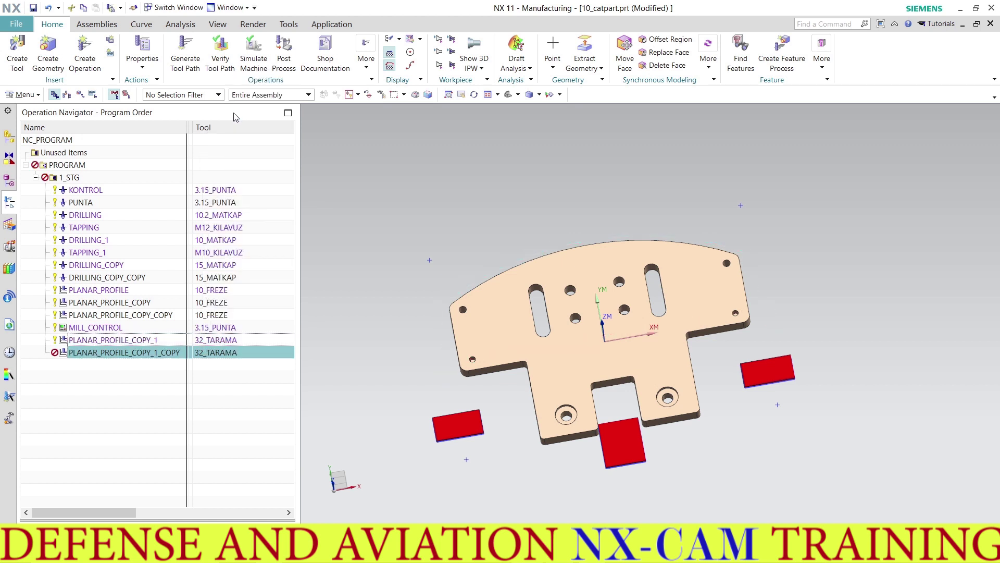
Give the copied operation tool 10_FREZE and 0 part stock, then generate its toolpath.
double_click(217, 354)
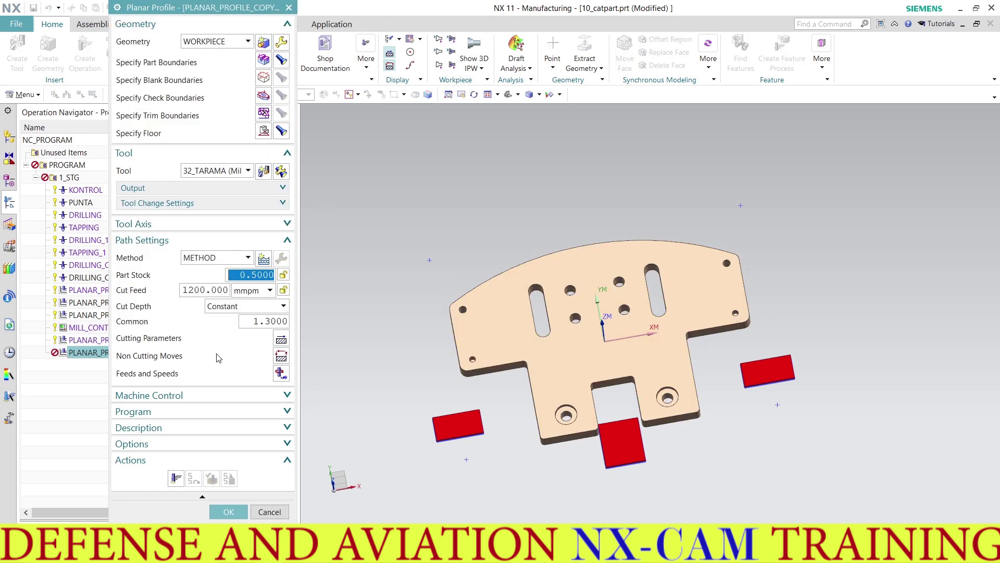
click(226, 170)
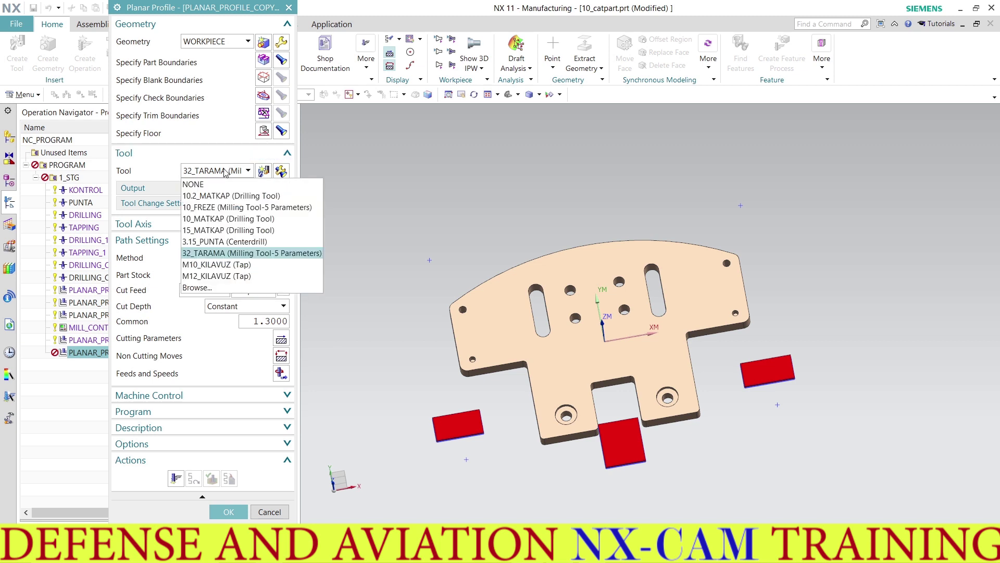
click(203, 210)
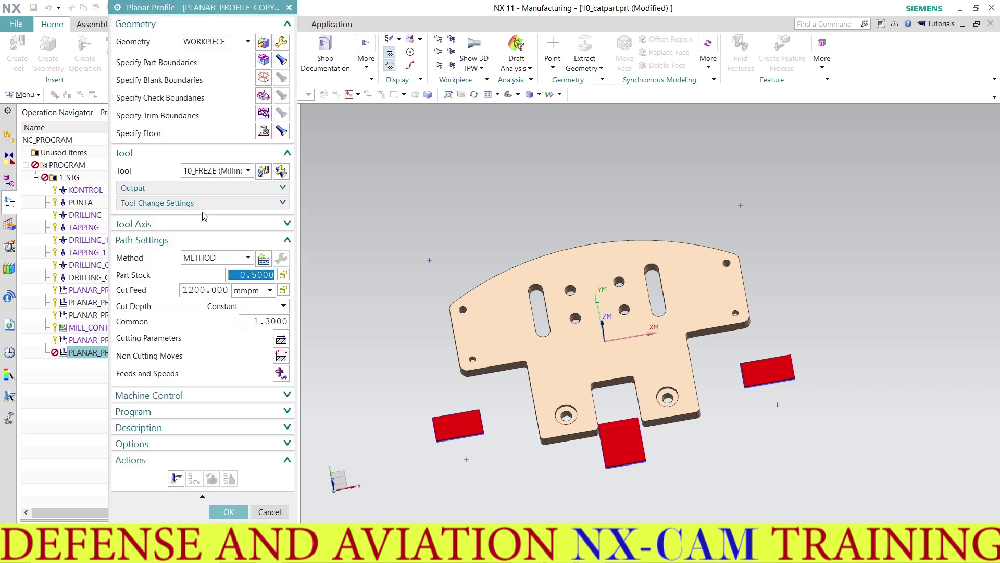
click(281, 339)
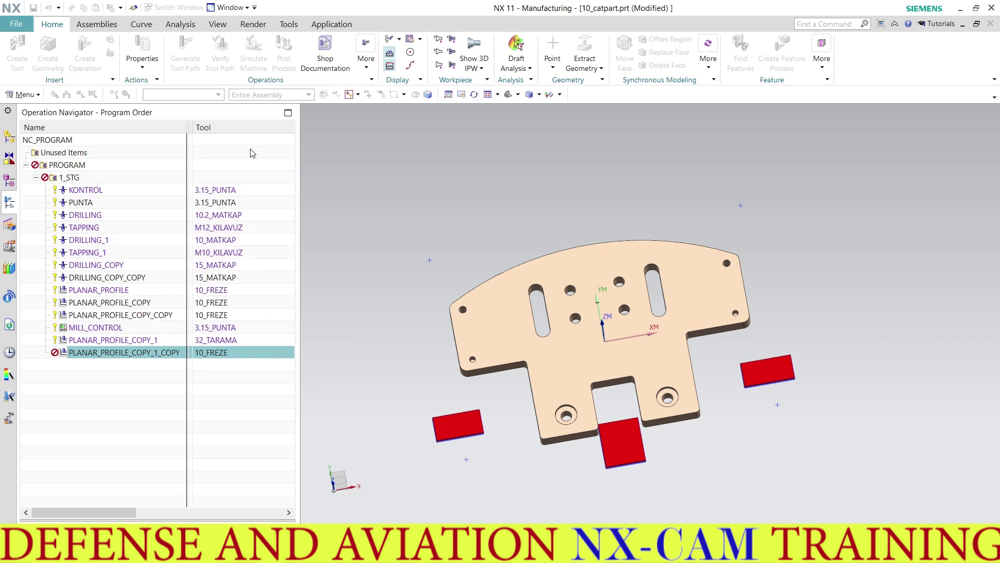
click(209, 44)
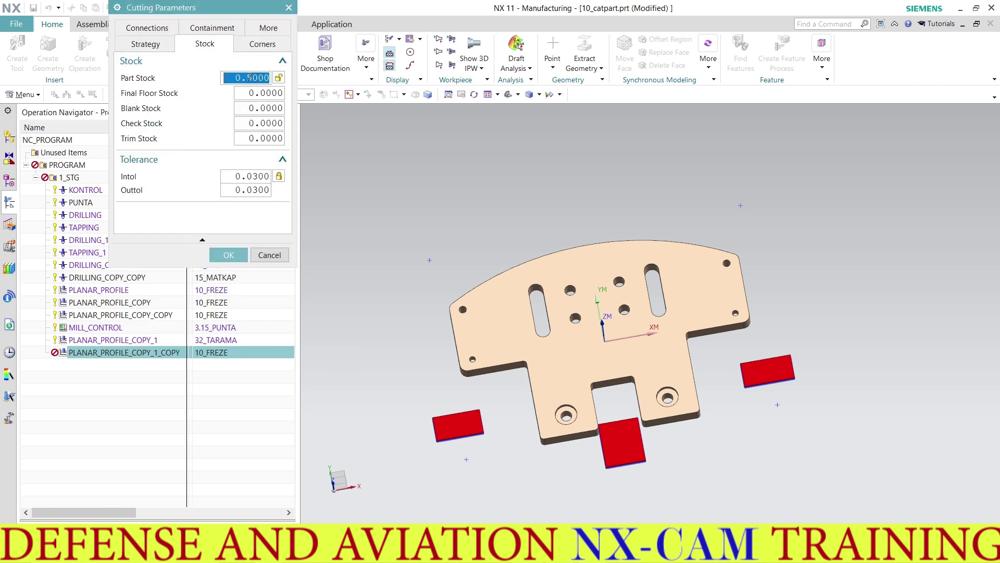
text(0)
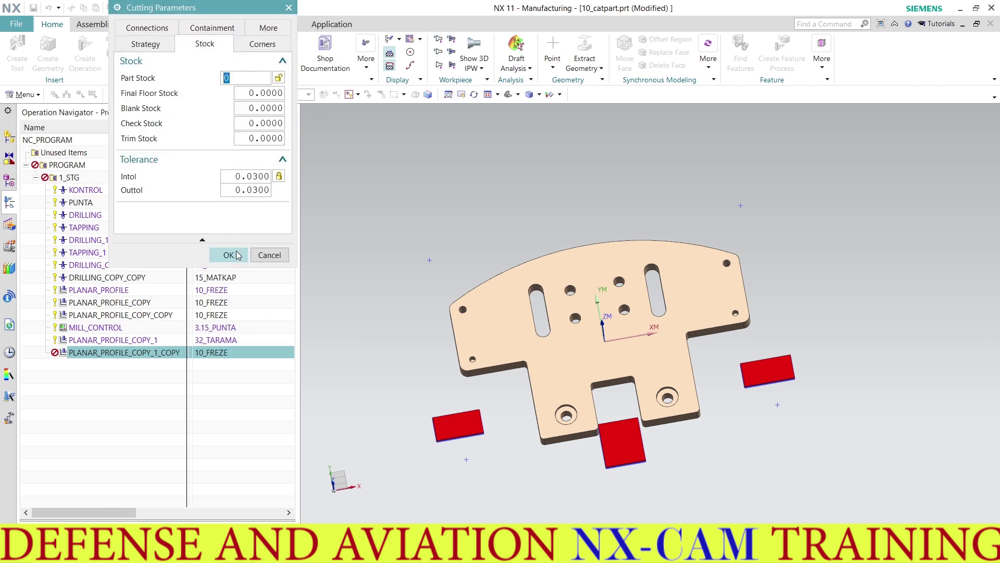
click(228, 255)
click(175, 479)
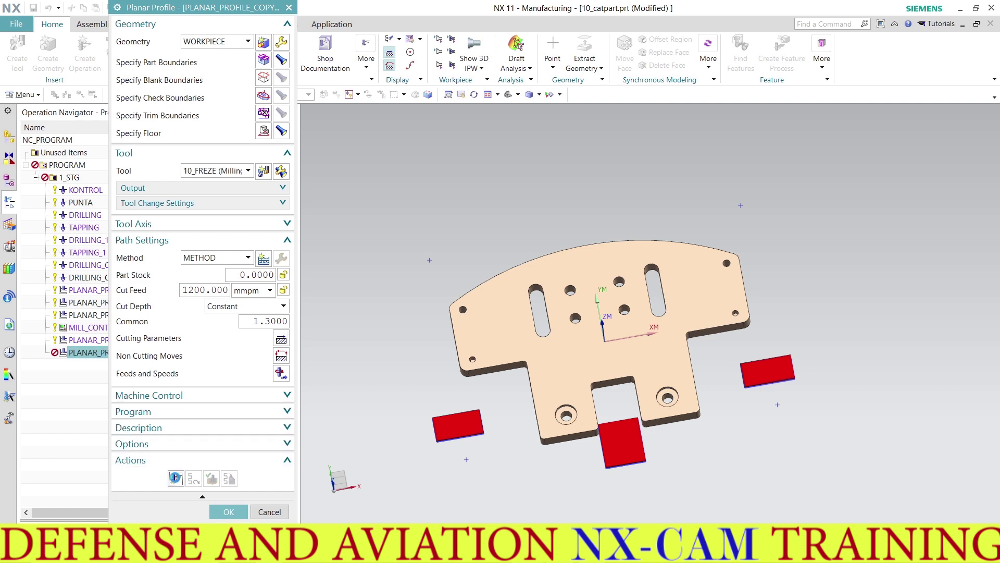
Set the Common depth to 2 mm and regenerate the toolpath.
middle_drag(424, 347, 449, 322)
scroll(449, 322, up, 5)
click(268, 321)
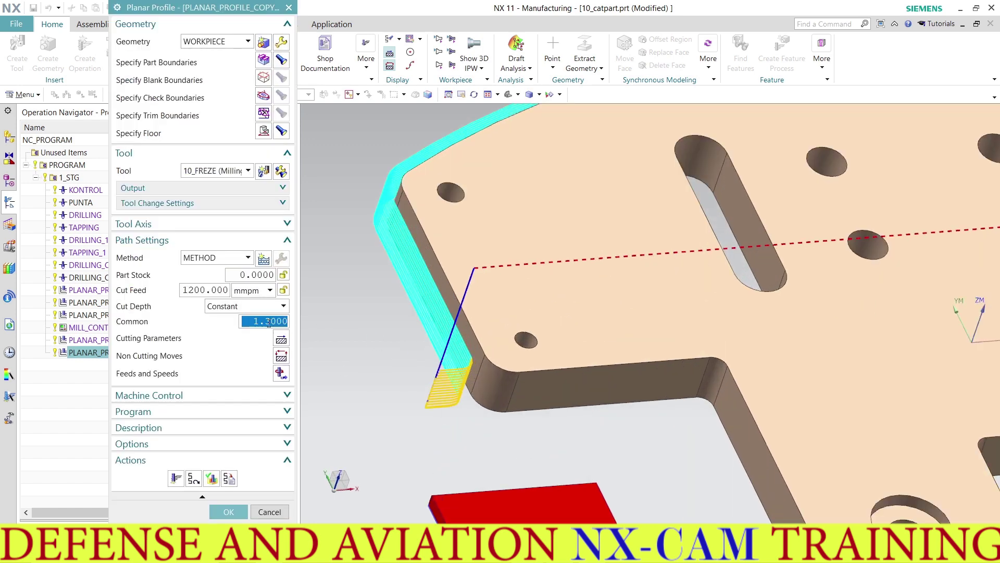
text(2)
click(177, 478)
key(ctrl+f)
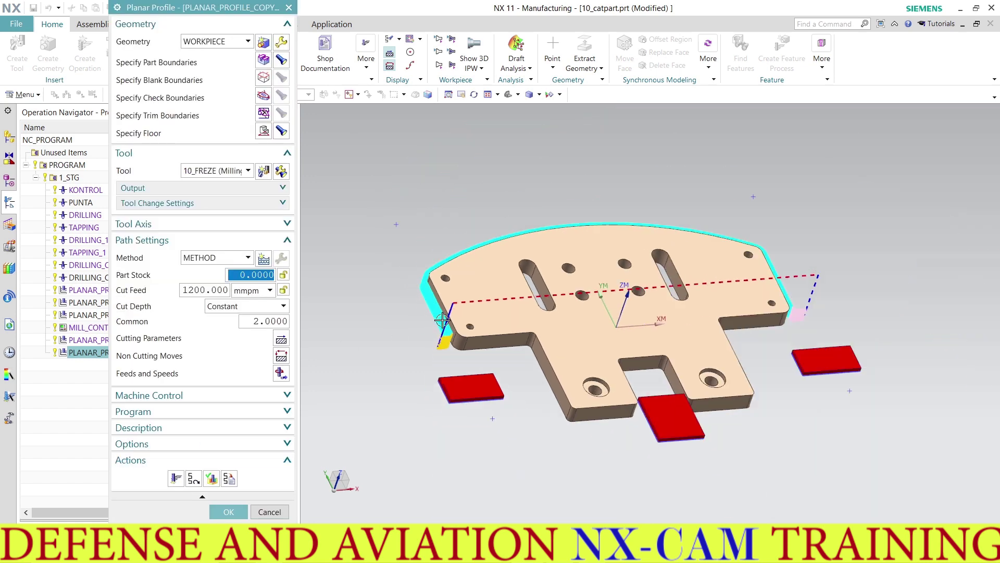
Change the cut direction to Mixed, regenerate, and accept the operation.
click(281, 339)
click(220, 78)
click(223, 140)
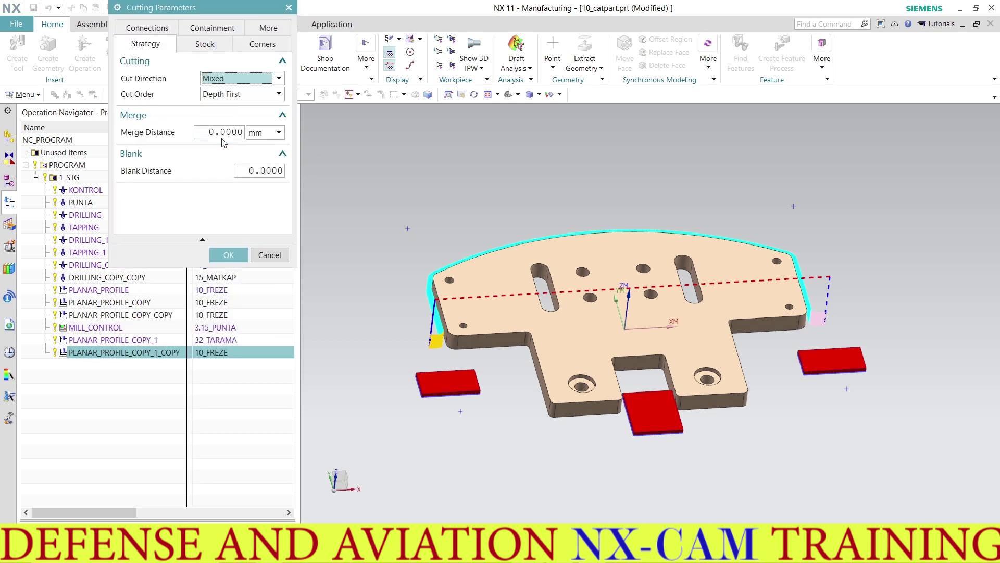
click(228, 255)
click(176, 478)
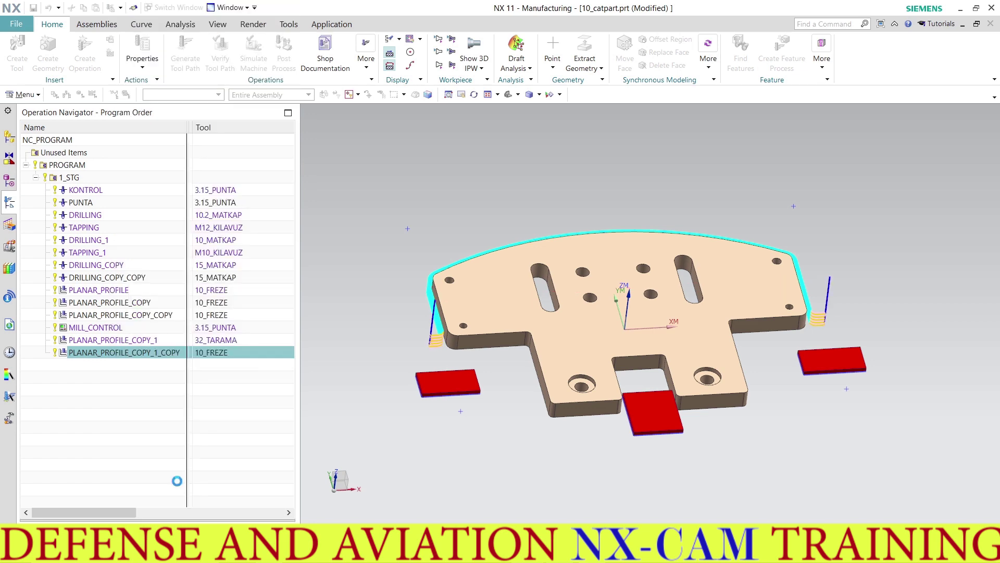
click(230, 514)
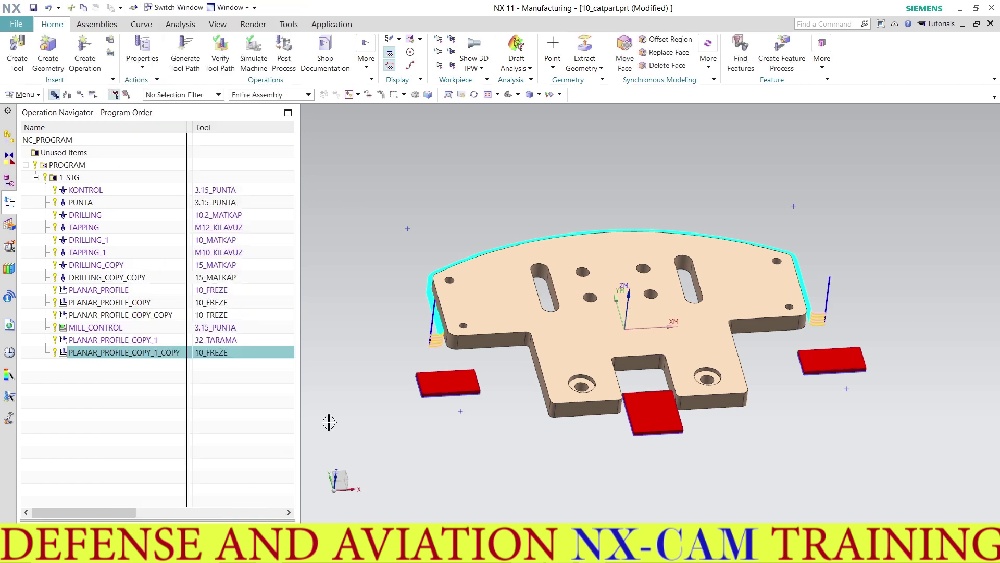
mouse_move(458, 335)
middle_down()
mouse_move(458, 354)
mouse_move(442, 362)
middle_up()
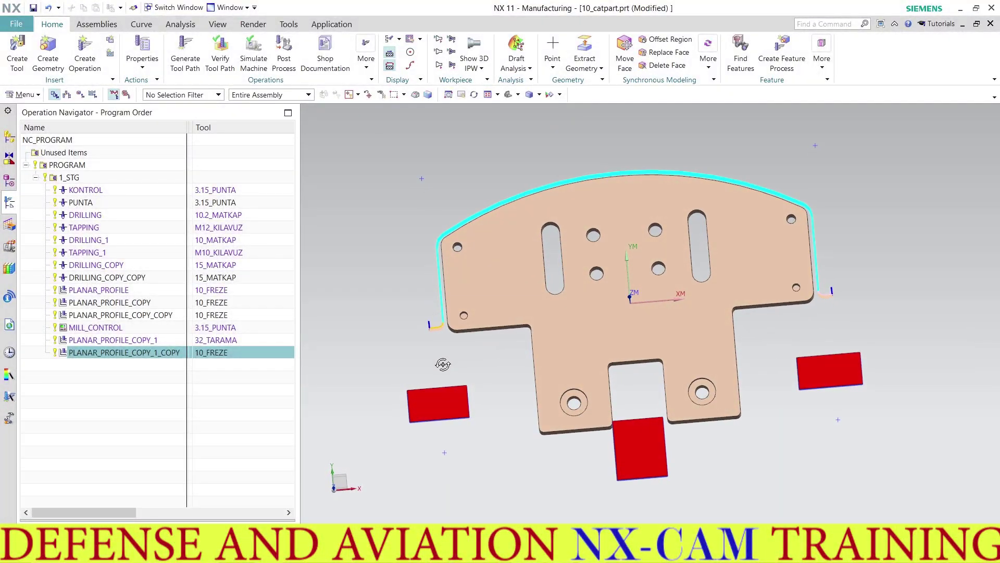
right_click(140, 330)
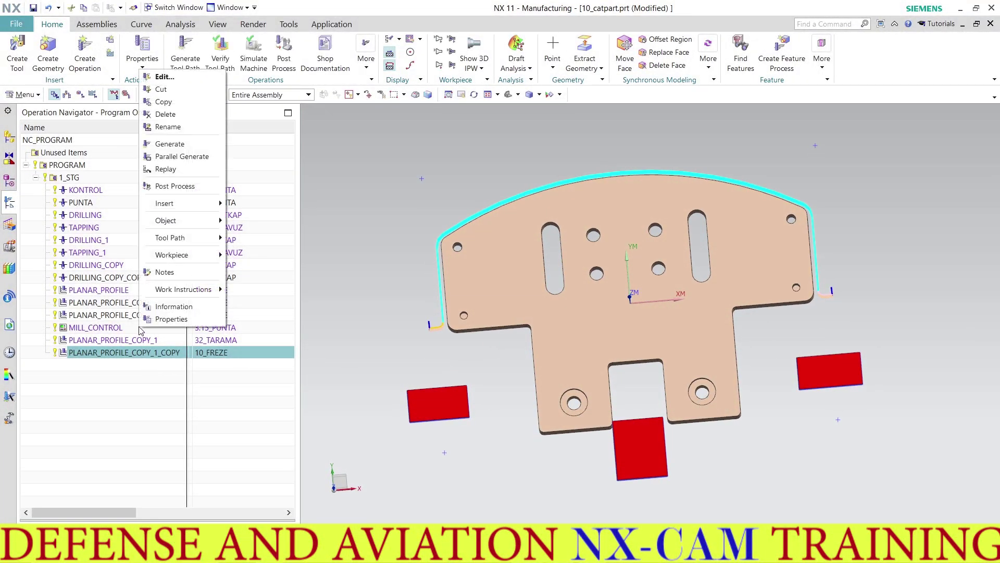
Paste a copy of MILL_CONTROL after PLANAR_PROFILE_COPY_1_COPY and open it for editing.
click(165, 102)
right_click(155, 353)
click(167, 161)
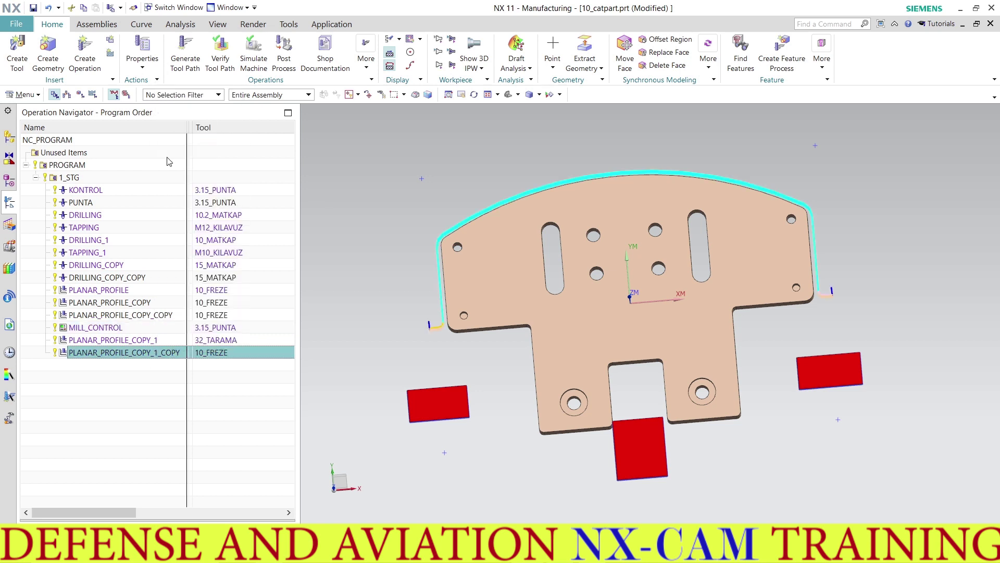
double_click(157, 366)
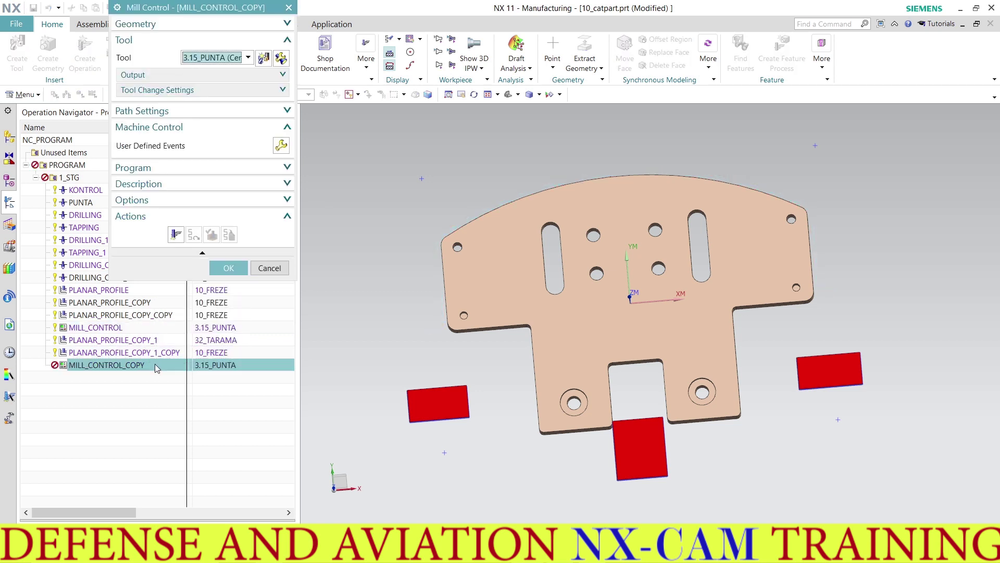
Delete the existing text of the User Defined Command event.
click(281, 145)
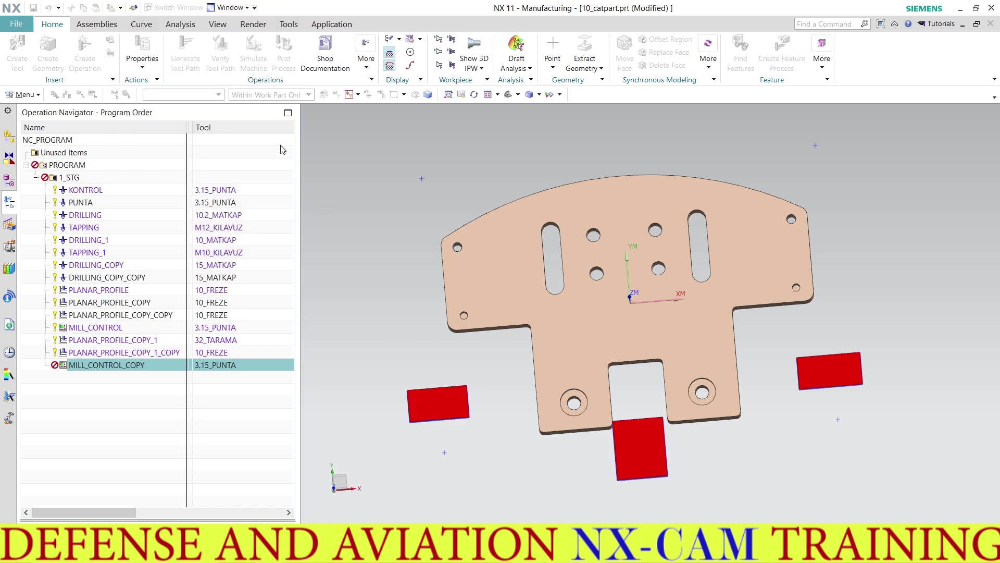
click(214, 212)
double_click(213, 213)
key(Delete)
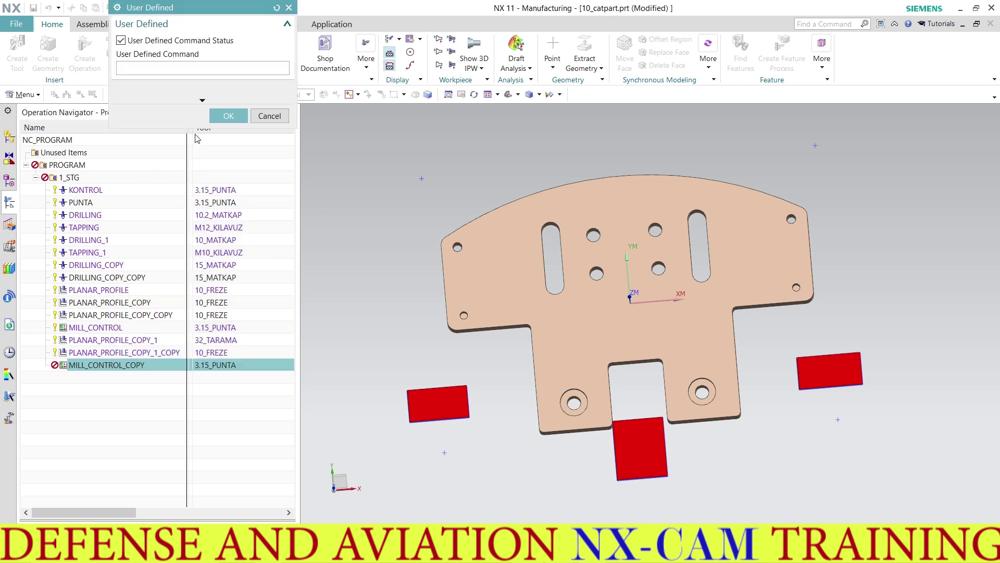
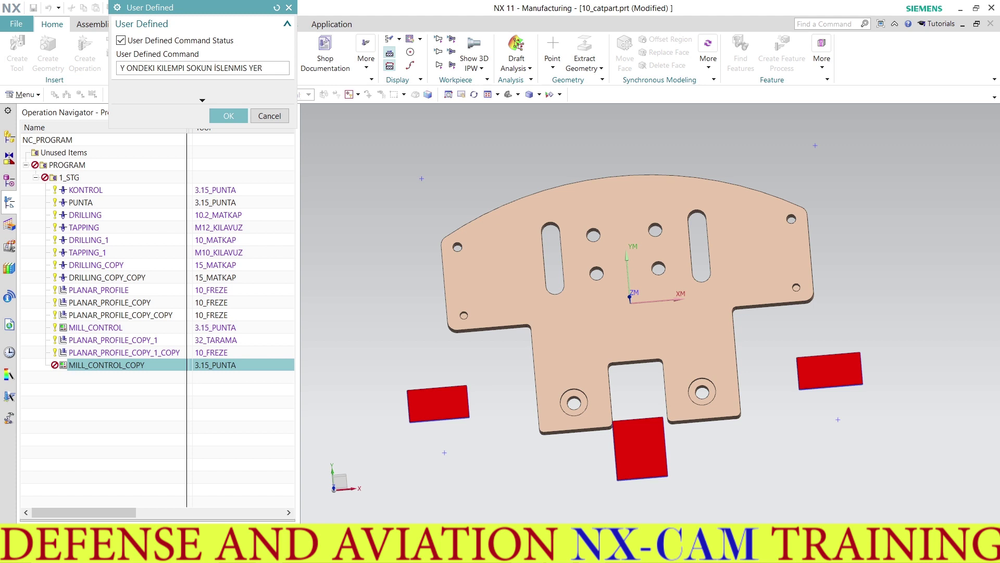
Finish typing the clamp-relocation instruction in the user-defined command text, fixing a typo.
text(N)
text( AT)
text(I)
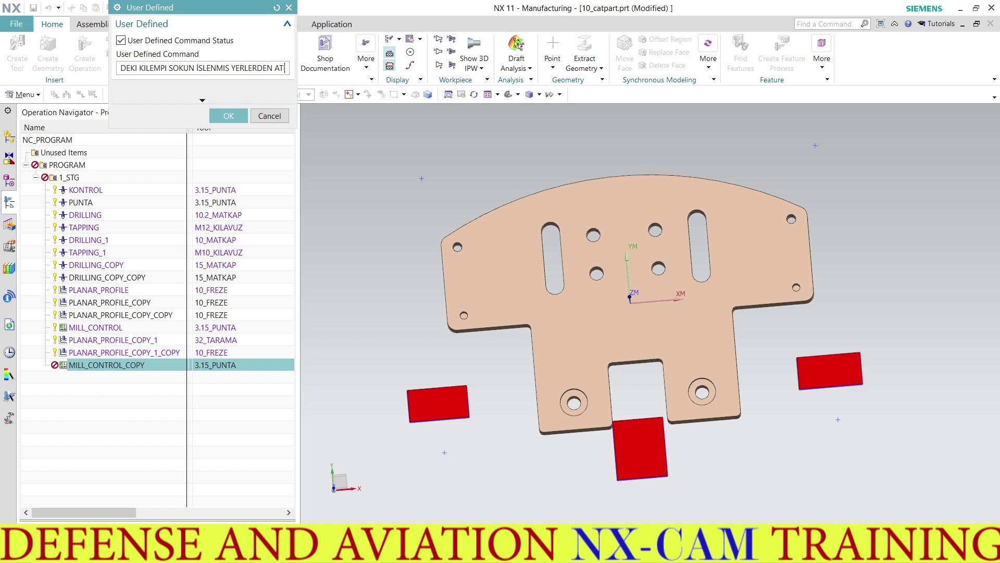
key(BackSpace)
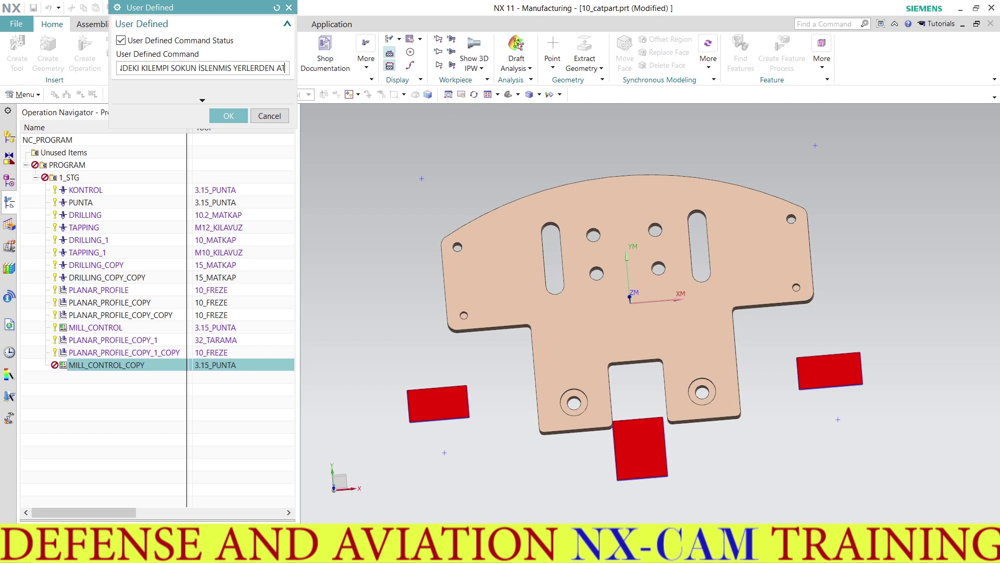
key(BackSpace)
key(BackSpace)
key(BackSpace)
key(BackSpace)
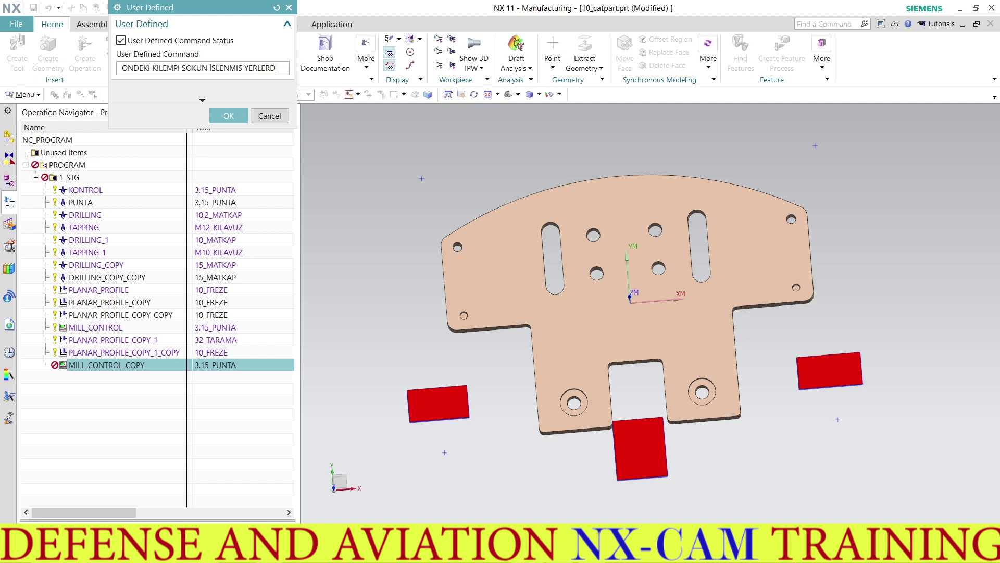
text(OLAN)
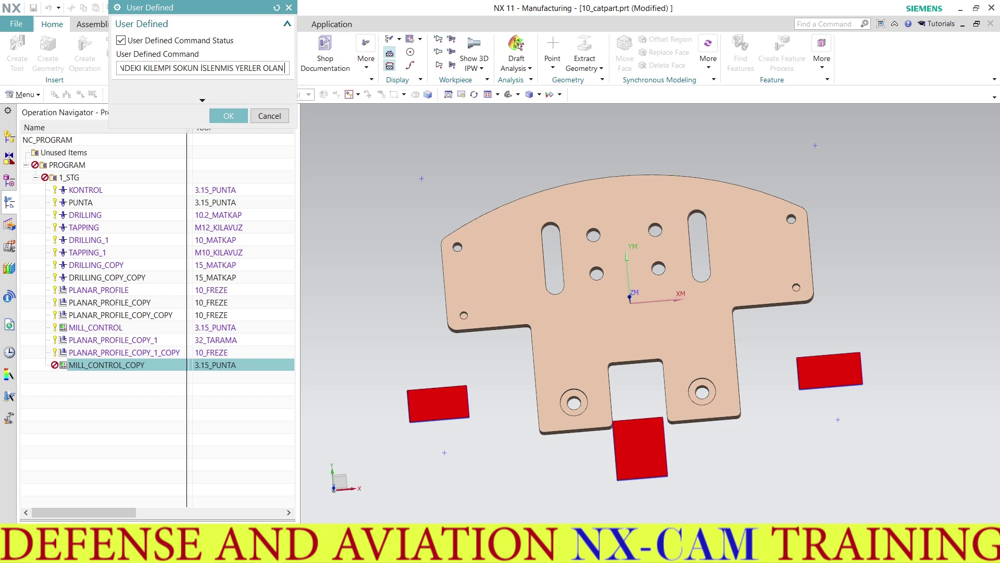
text(UC)
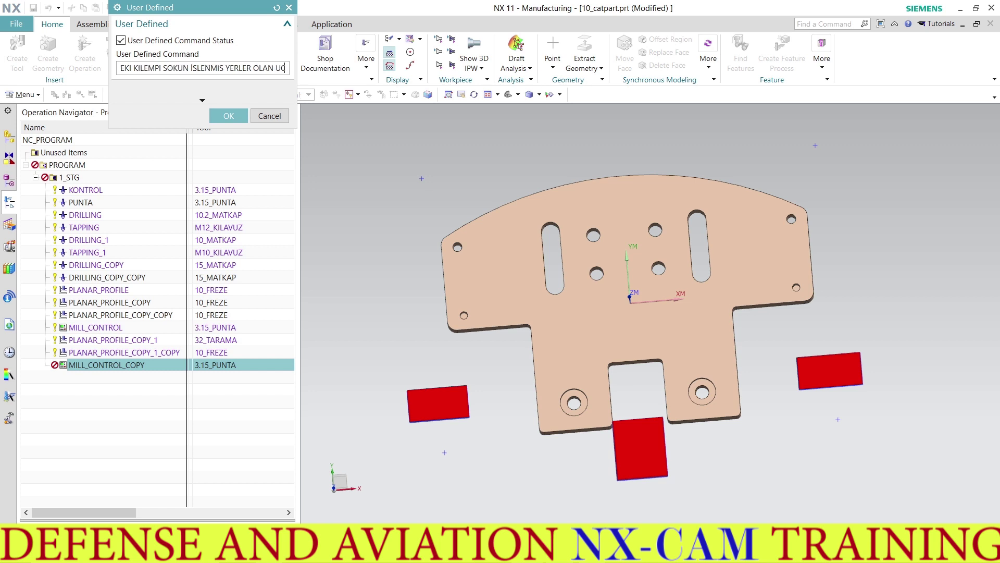
text( KEN)
text(DAN ATIN)
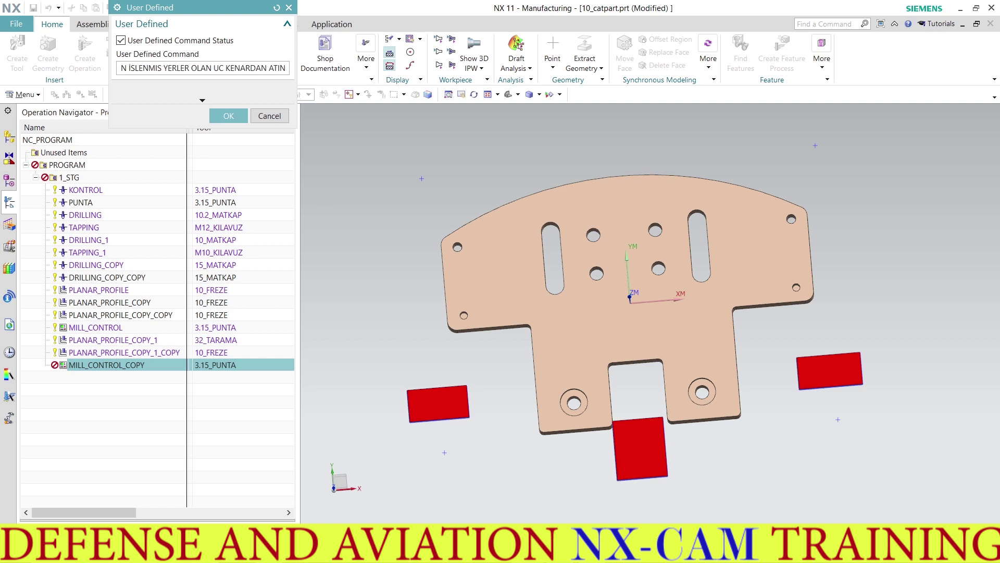
Confirm the command through User Defined and User Defined Events, then accept Mill Control.
click(222, 120)
click(228, 357)
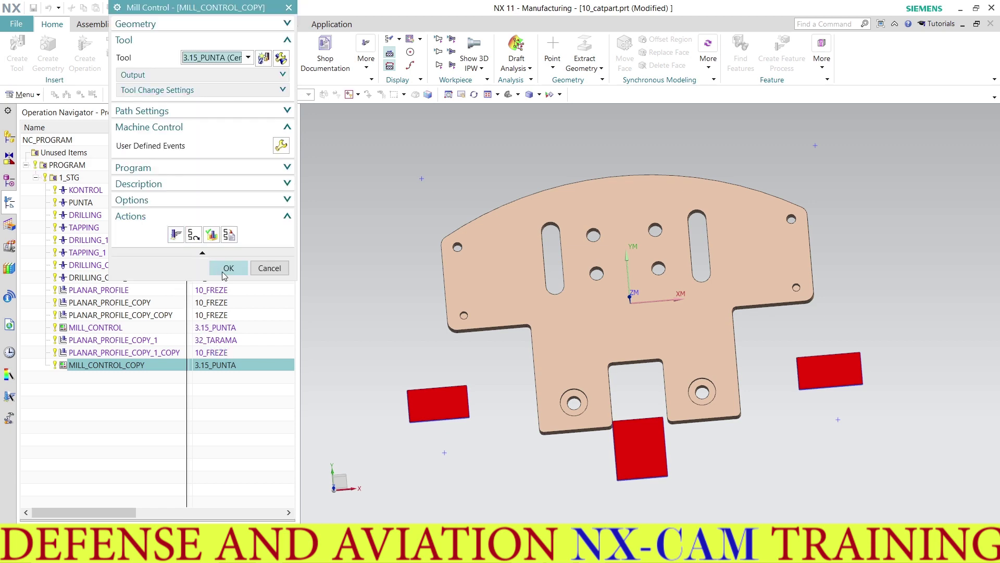
click(225, 276)
Show the blank body from the Part Navigator and switch to the Modeling application.
middle_drag(457, 286, 470, 276)
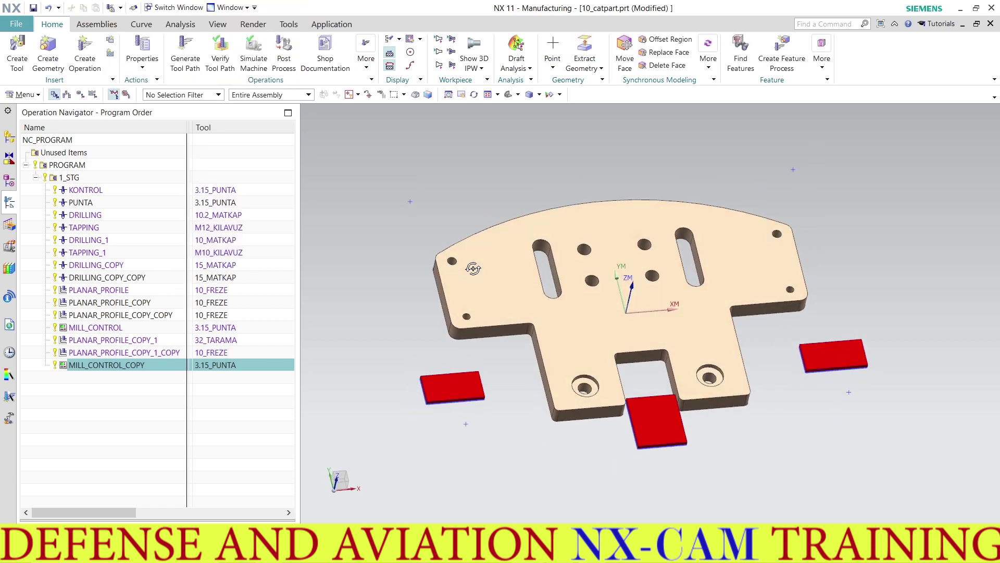
scroll(469, 276, down, 2)
scroll(479, 279, down, 2)
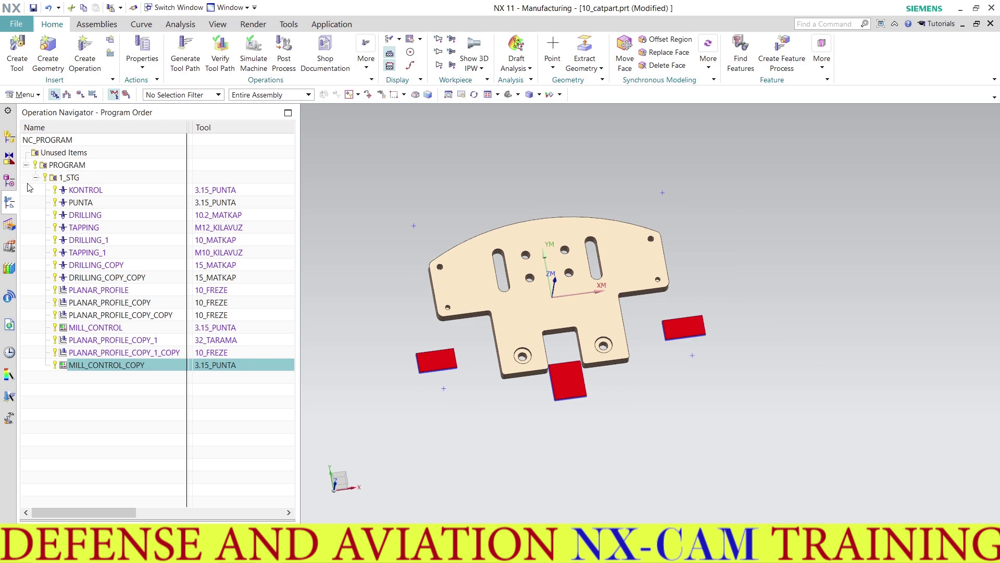
click(9, 180)
right_click(73, 227)
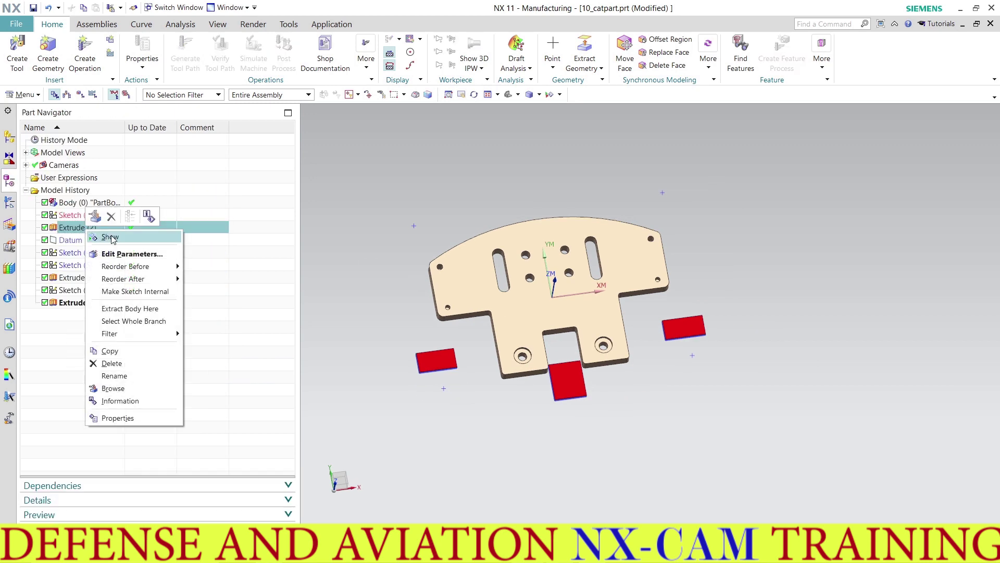
click(130, 236)
click(16, 24)
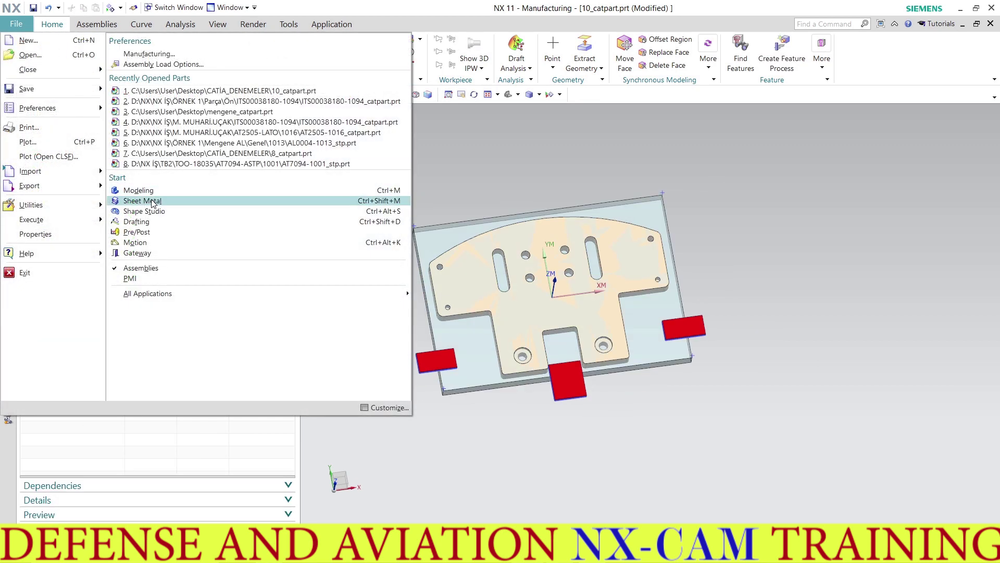
key(Escape)
key(ctrl+m)
Hide the front clamp block Extrude (8) and its Sketch (7), then start a sketch.
scroll(432, 320, up, 2)
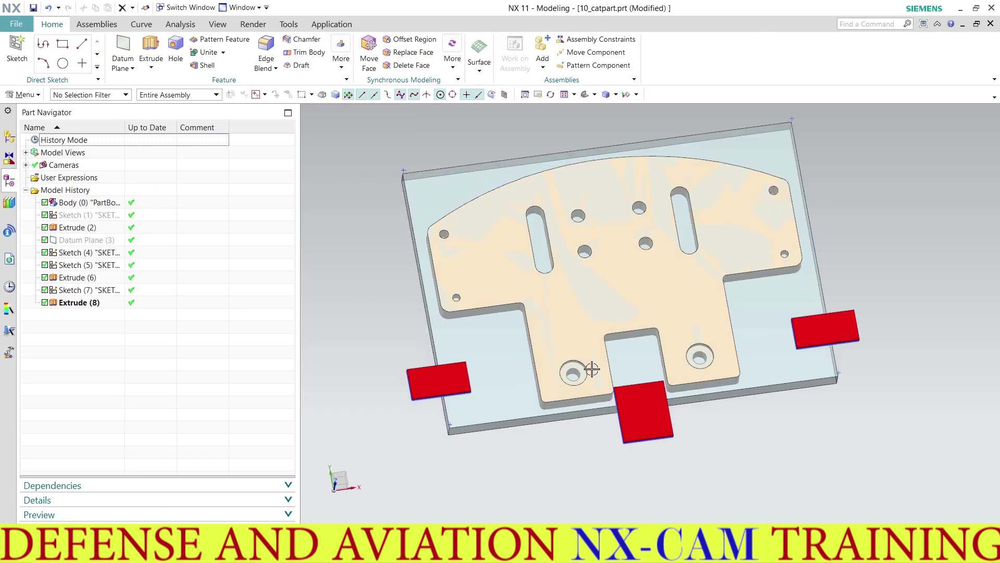
right_click(642, 408)
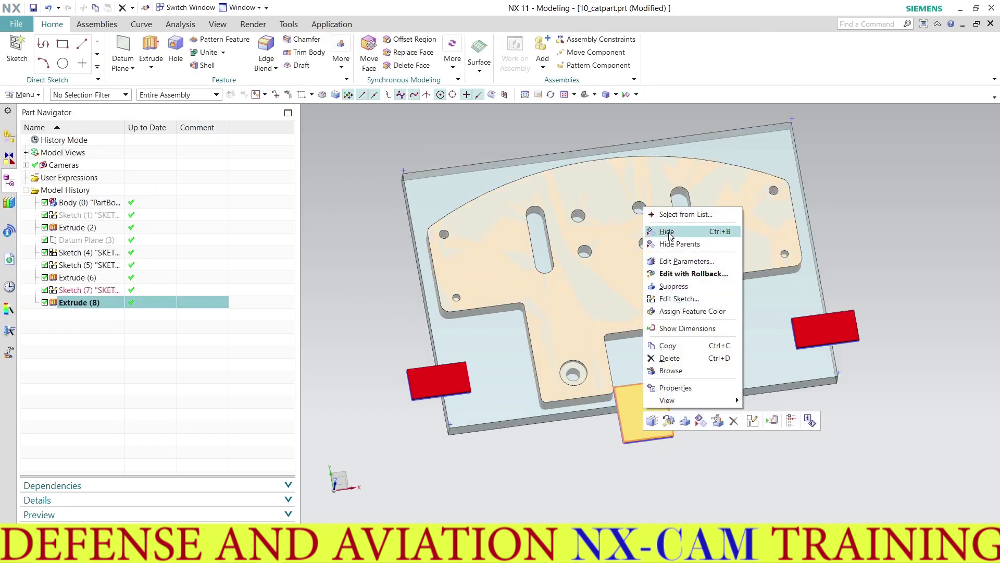
click(675, 235)
right_click(667, 414)
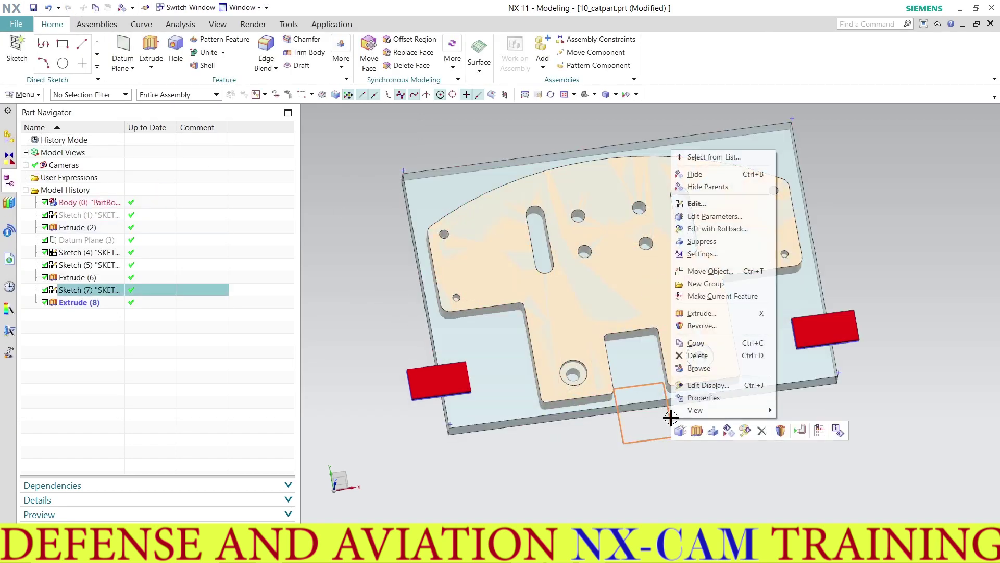
click(695, 177)
click(16, 49)
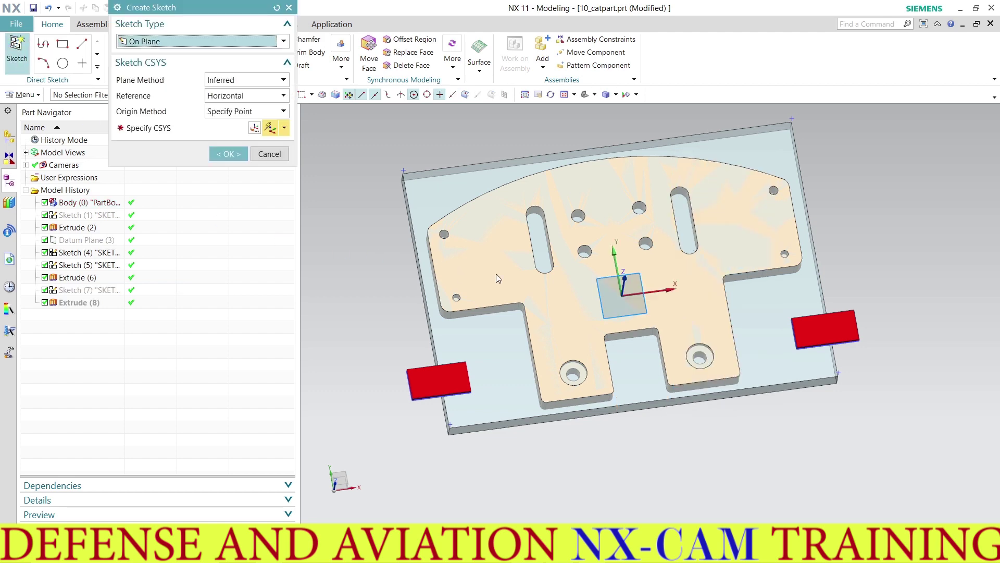
Place the sketch on the blank's top face and draw the top and right rectangles.
click(563, 294)
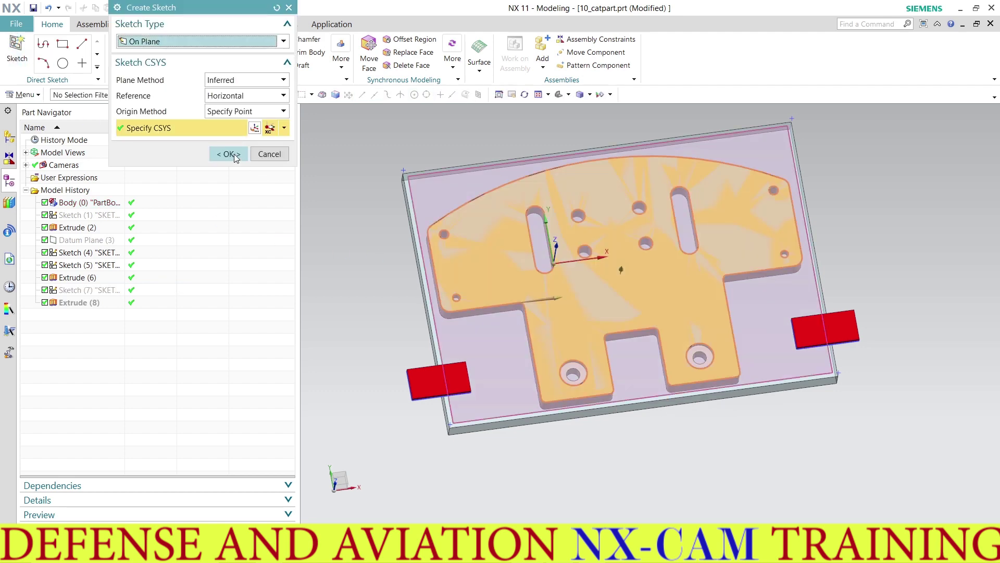
click(229, 154)
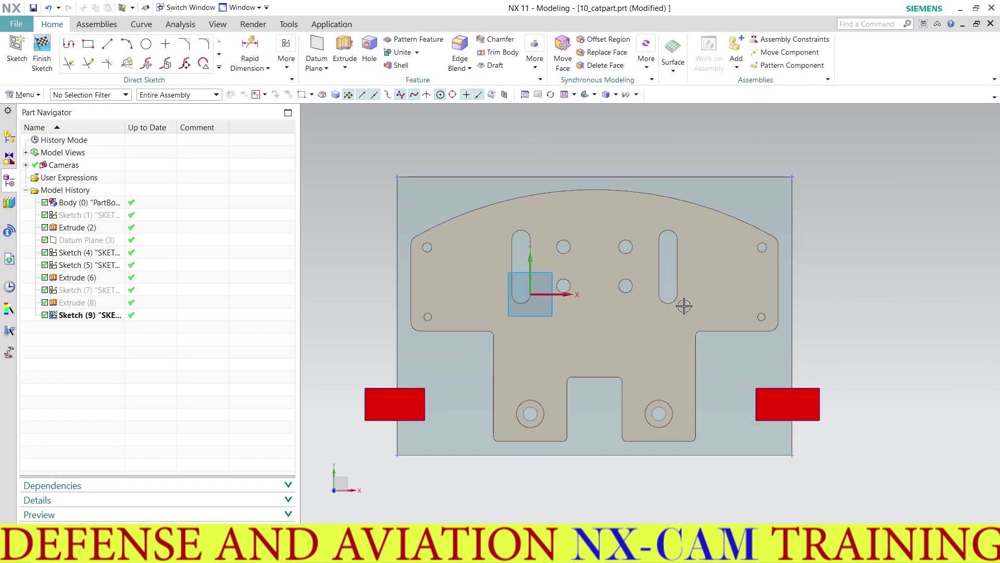
click(88, 44)
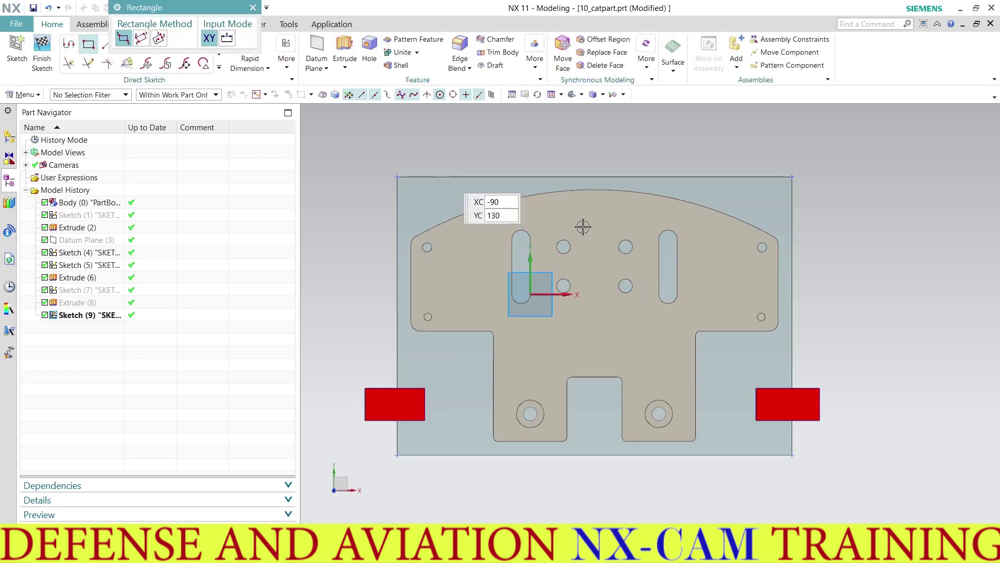
click(573, 155)
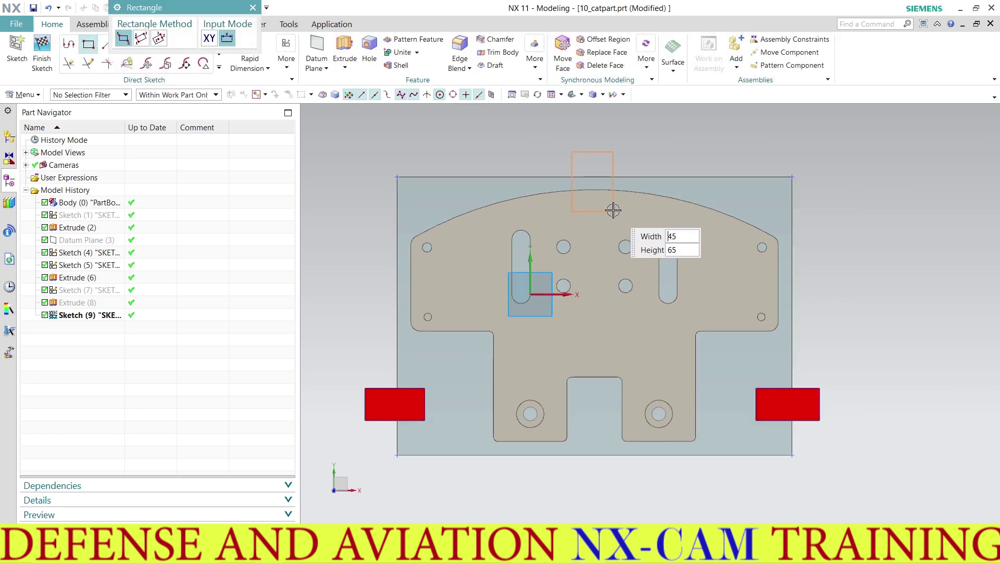
click(769, 267)
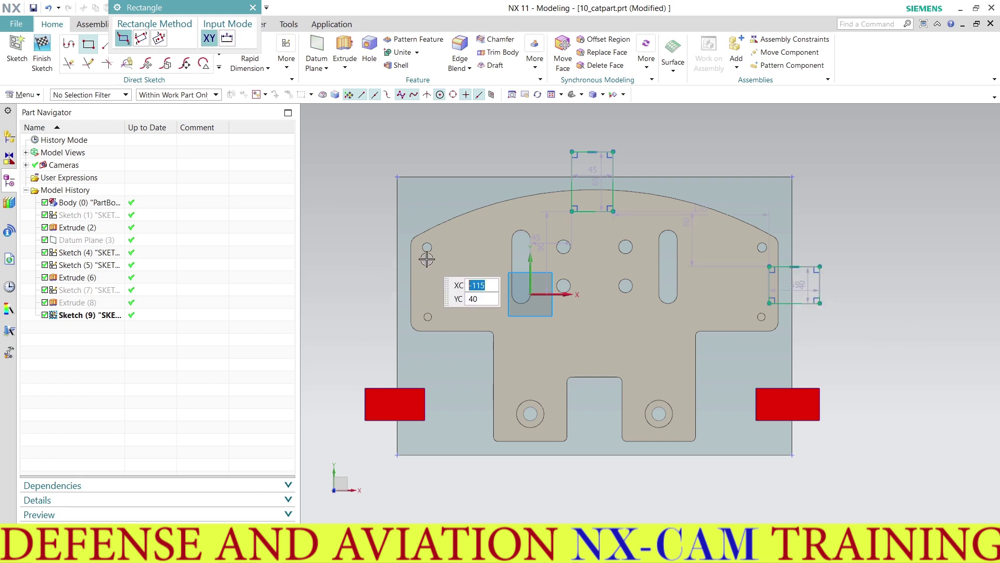
Draw the rectangle across the left edge and raise the right rectangle's top edge slightly.
click(427, 283)
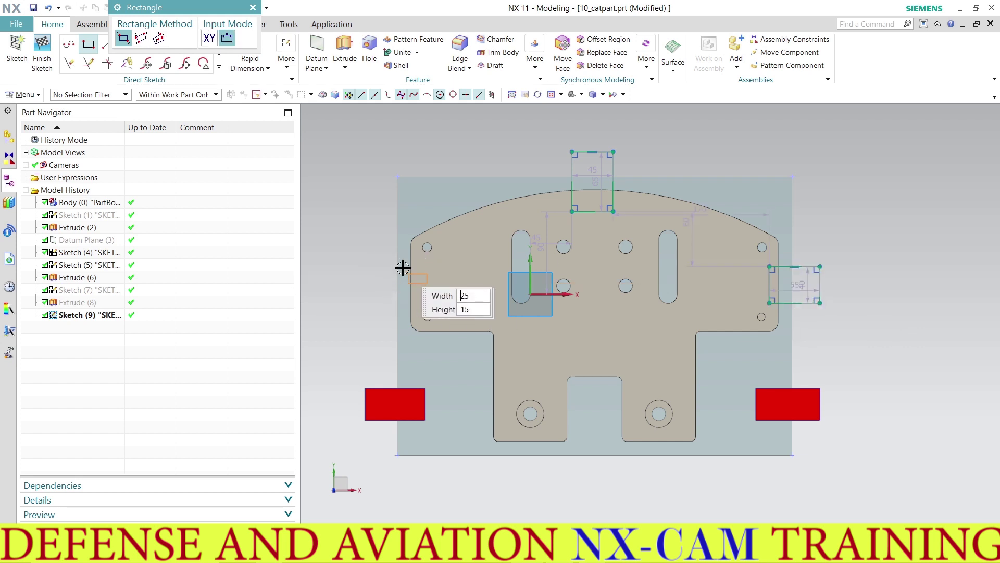
click(366, 244)
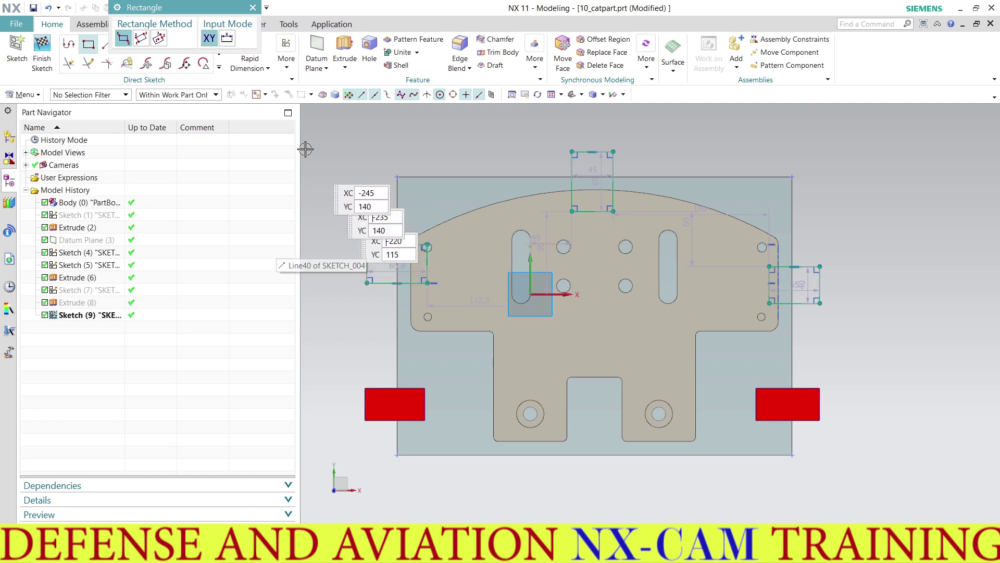
key(Escape)
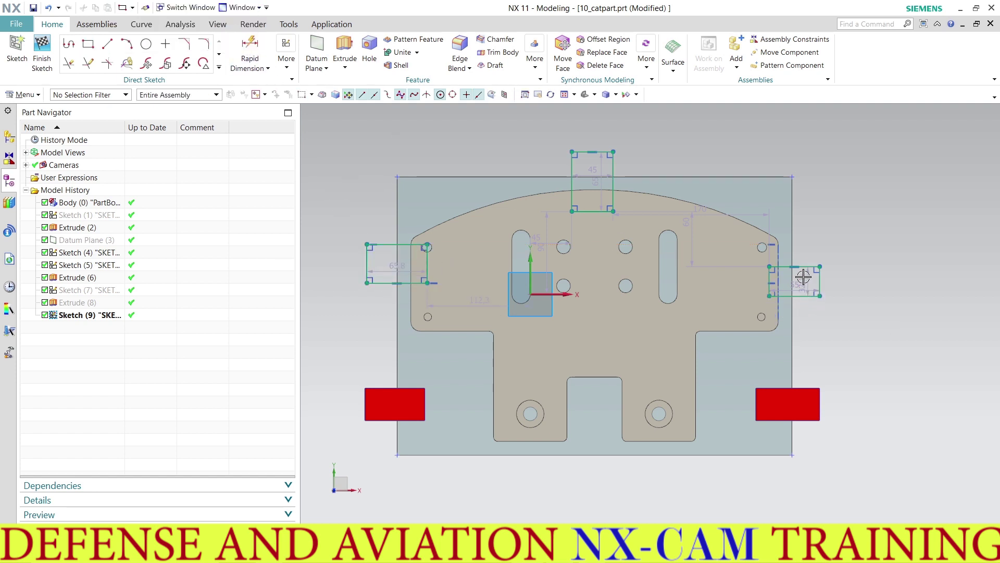
drag(804, 267, 804, 261)
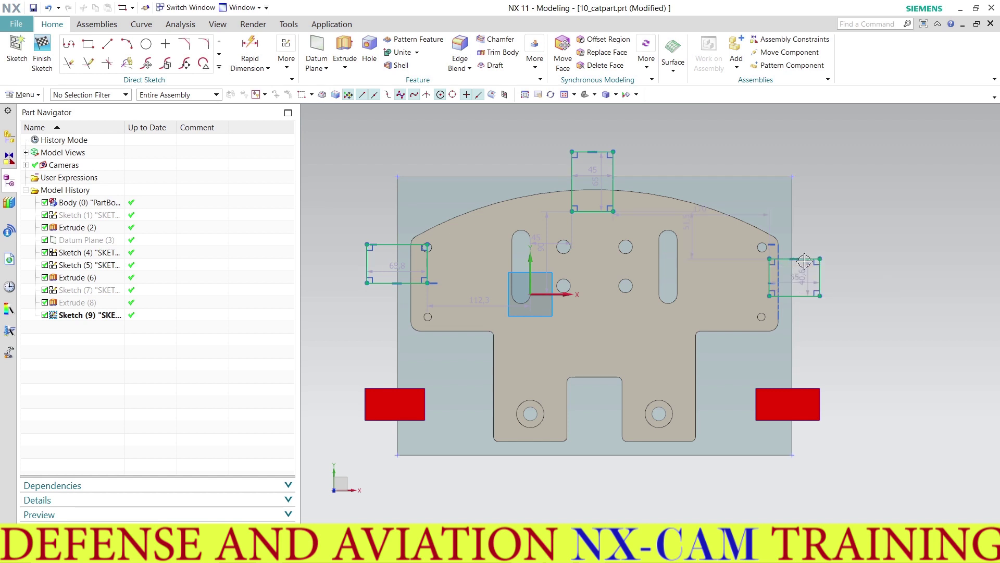
click(343, 49)
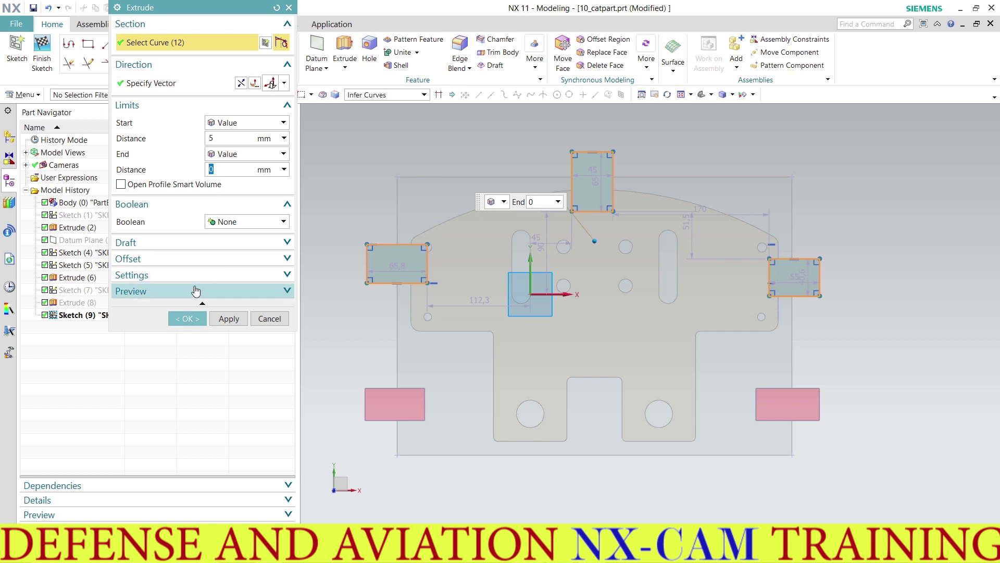
Extrude the three new clamp blocks and select the four uncoloured blocks for display editing.
click(187, 318)
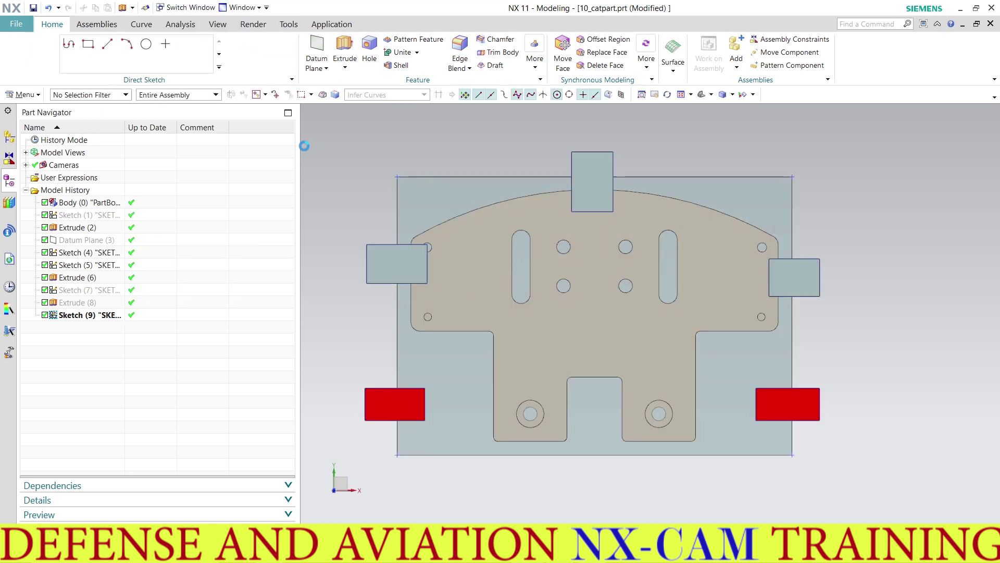
click(218, 24)
click(548, 52)
click(92, 333)
click(217, 112)
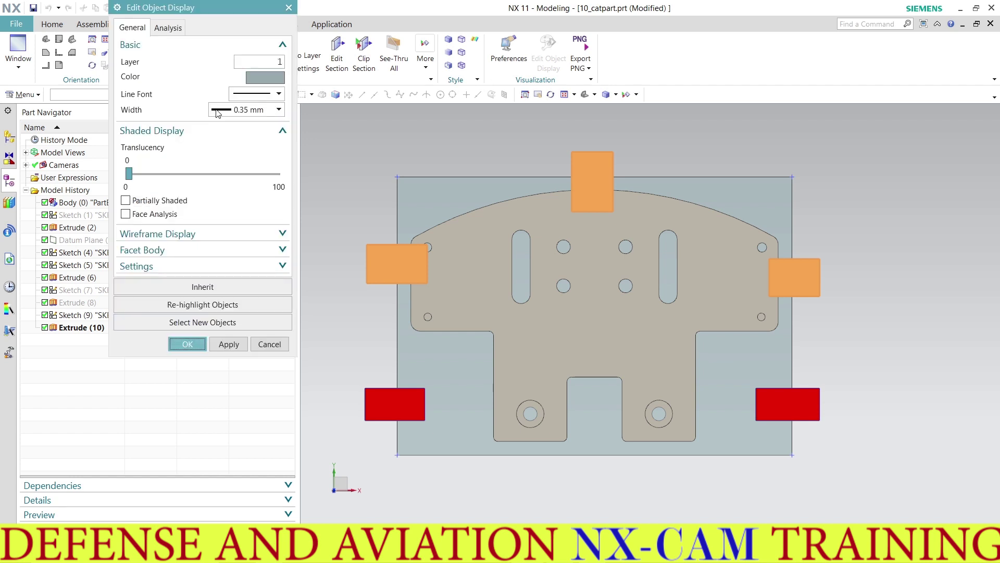
Recolour the selected blocks Red from Favorites and orbit to a tilted view.
click(250, 80)
click(160, 41)
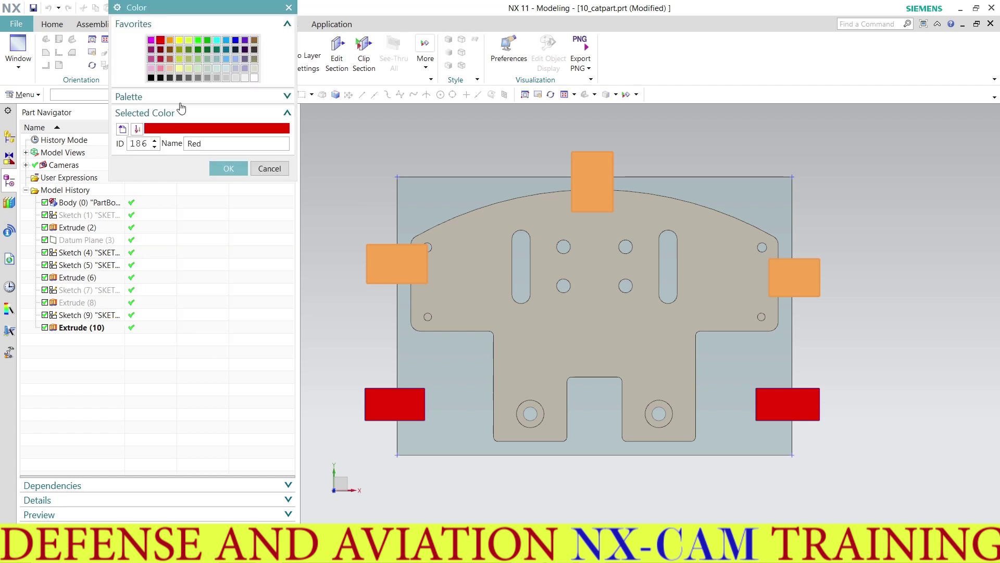
click(229, 169)
click(187, 344)
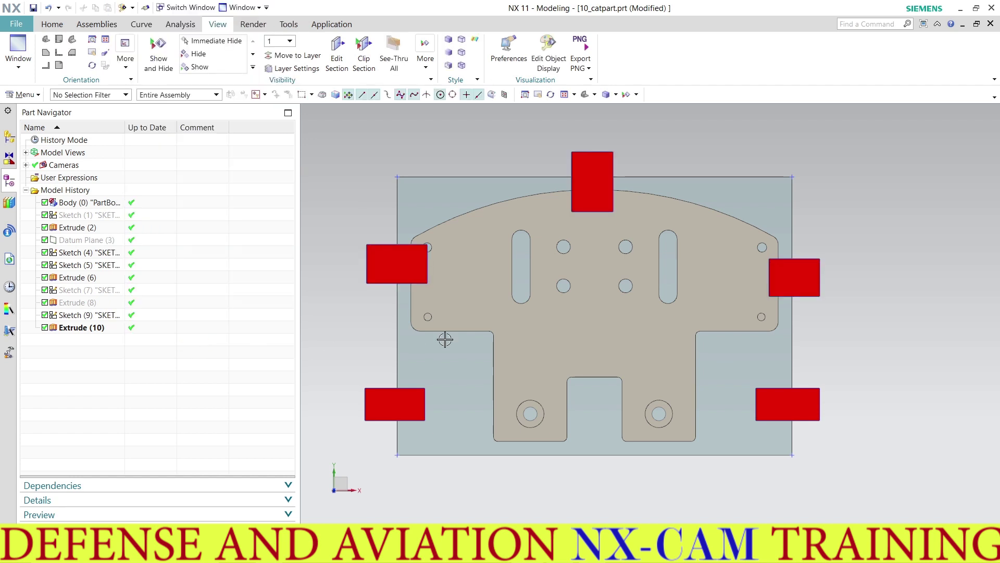
mouse_move(444, 339)
middle_down()
mouse_move(458, 281)
mouse_move(477, 313)
mouse_move(481, 296)
middle_up()
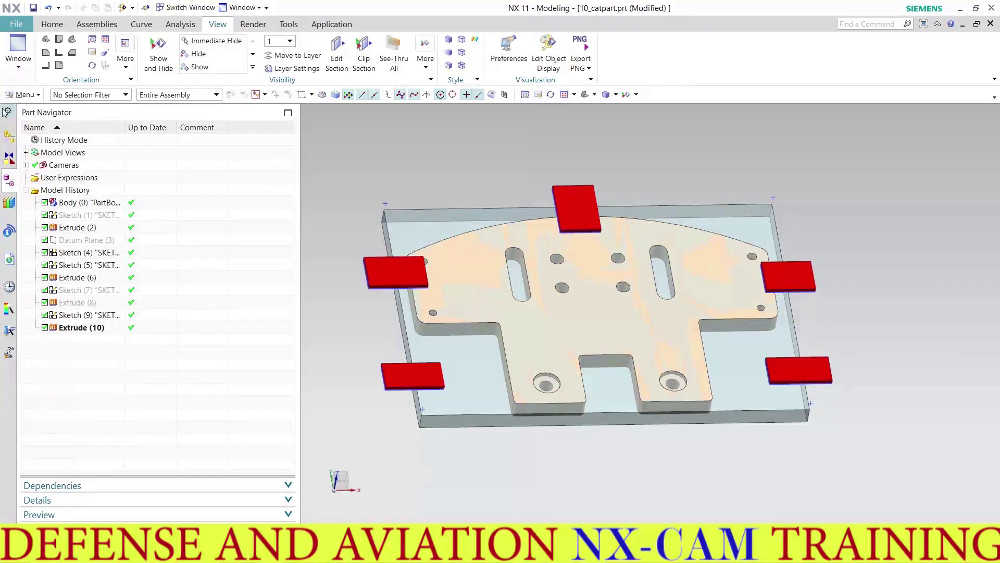
click(16, 24)
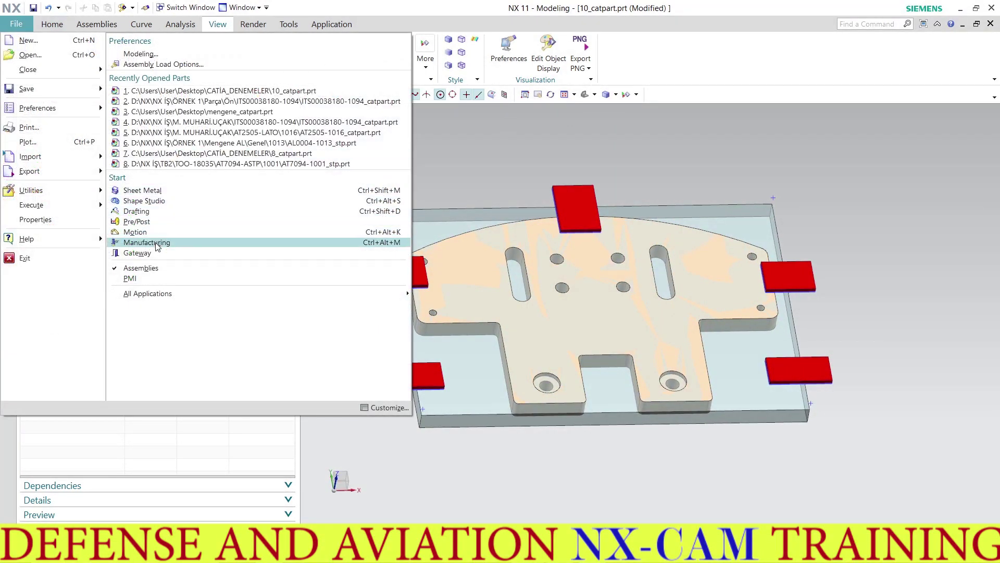
Switch to the Manufacturing application and hide the workpiece body.
click(155, 243)
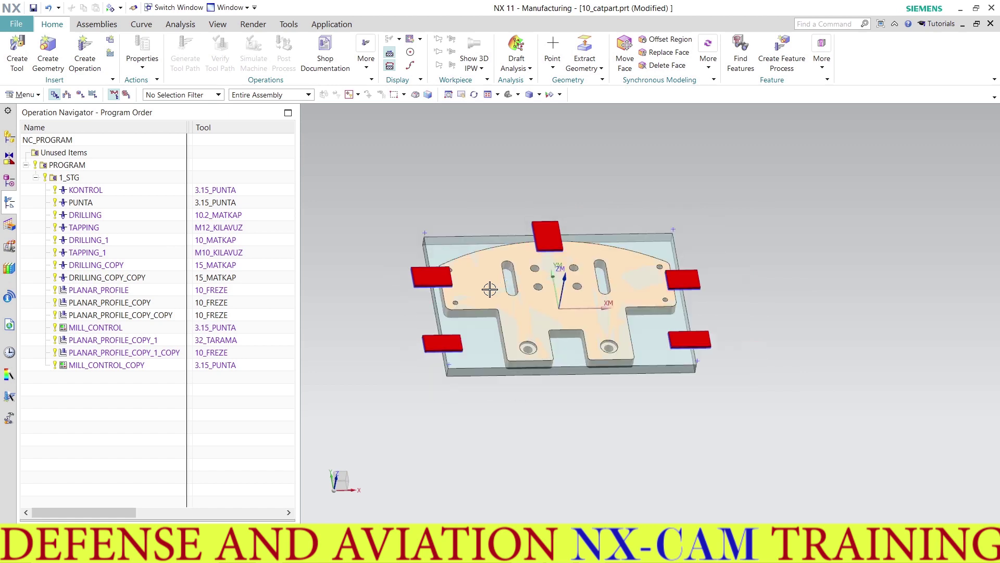
middle_drag(488, 290, 462, 352)
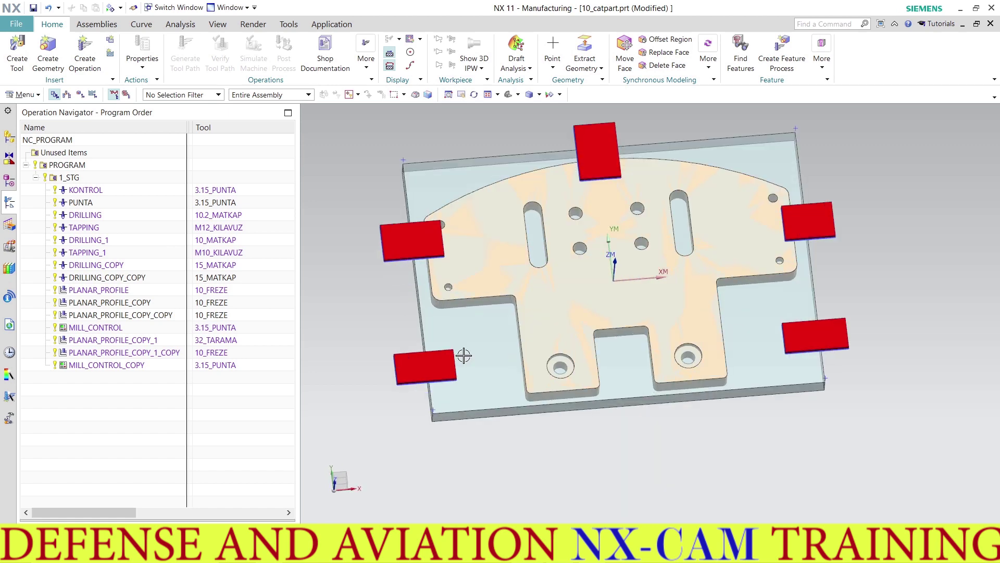
right_click(474, 338)
click(495, 363)
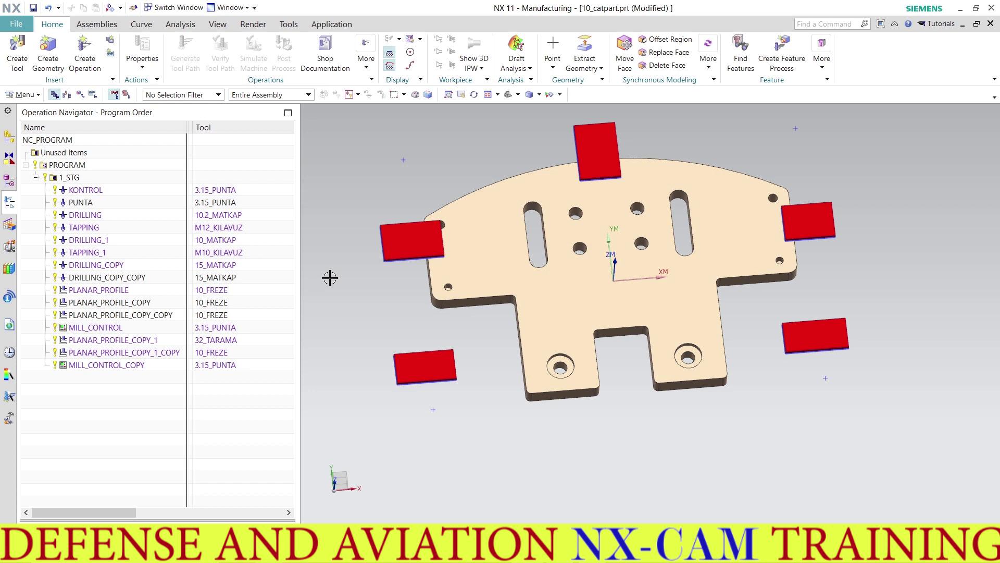
Copy PLANAR_PROFILE_COPY_1 and paste it after MILL_CONTROL_COPY.
right_click(230, 341)
key(Escape)
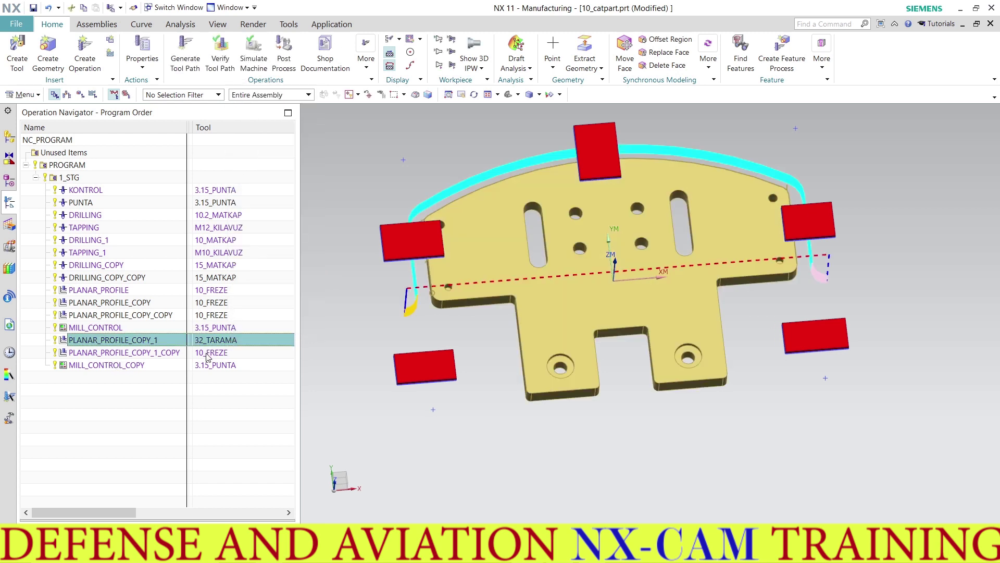
right_click(214, 369)
click(225, 147)
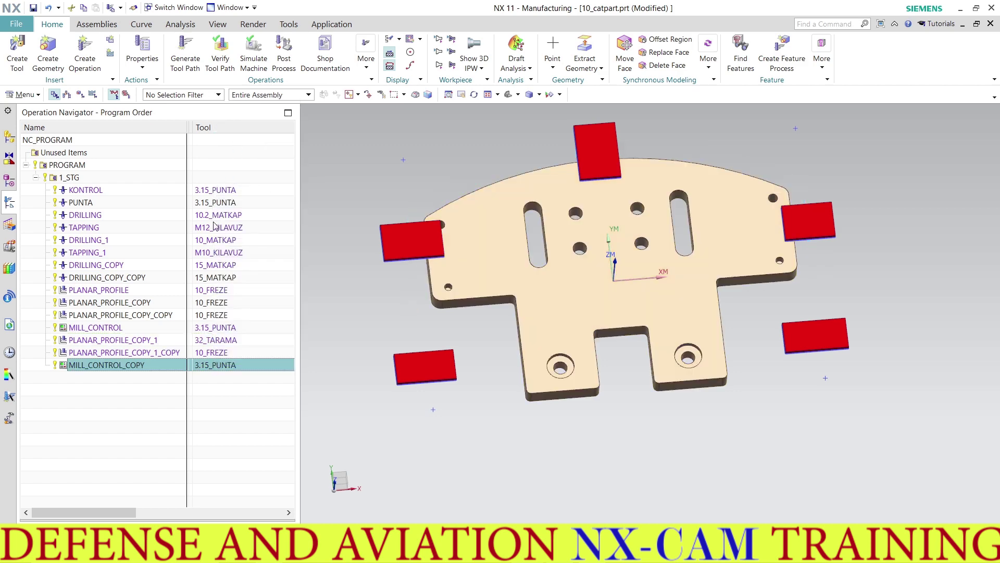
Reselect the pasted operation's part boundary as an open Curves/Edges chain with material on the left.
double_click(211, 376)
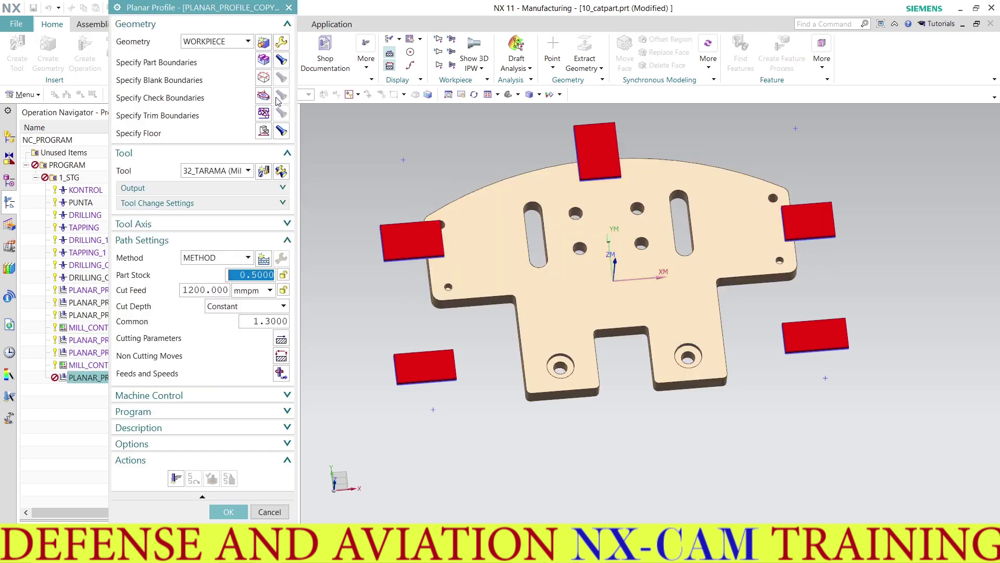
click(263, 60)
click(203, 202)
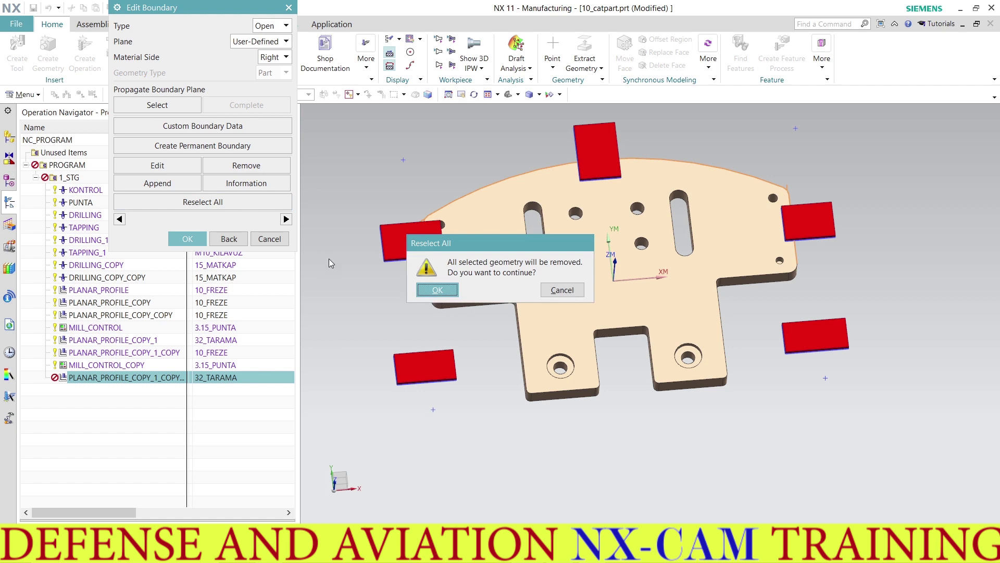
click(437, 290)
click(265, 26)
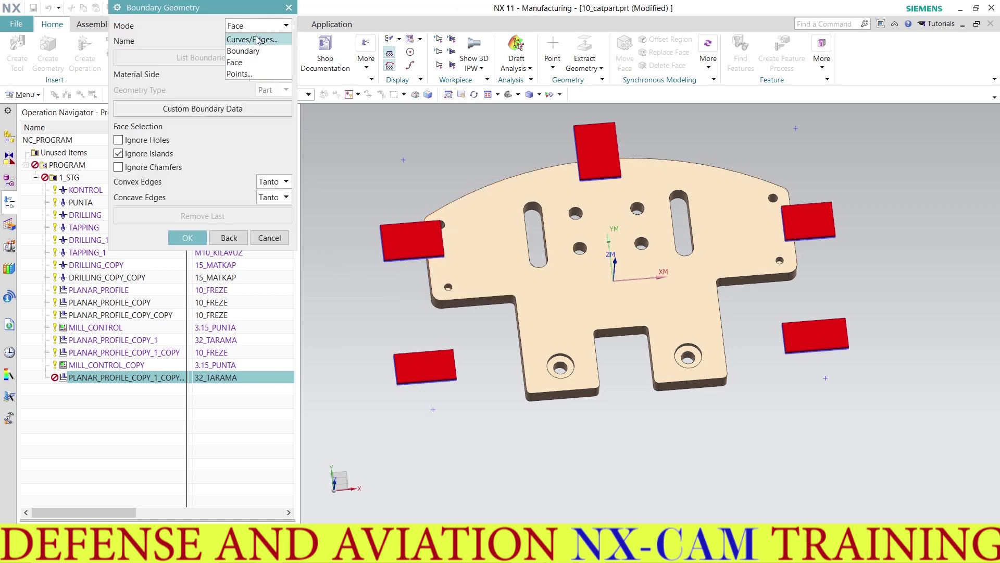
click(267, 25)
click(265, 49)
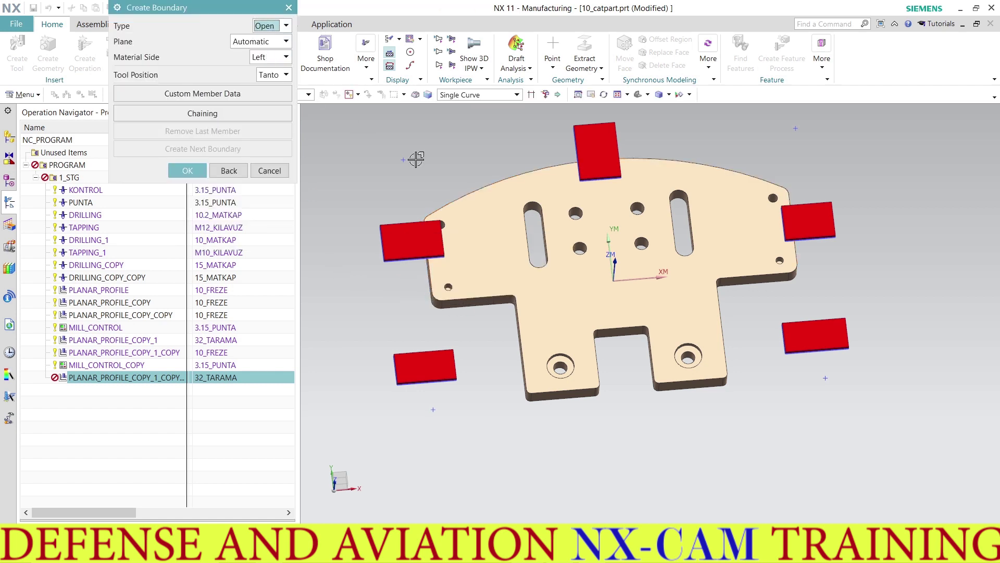
Pick the plate edges that form the open boundary chain.
scroll(720, 296, up, 3)
click(865, 244)
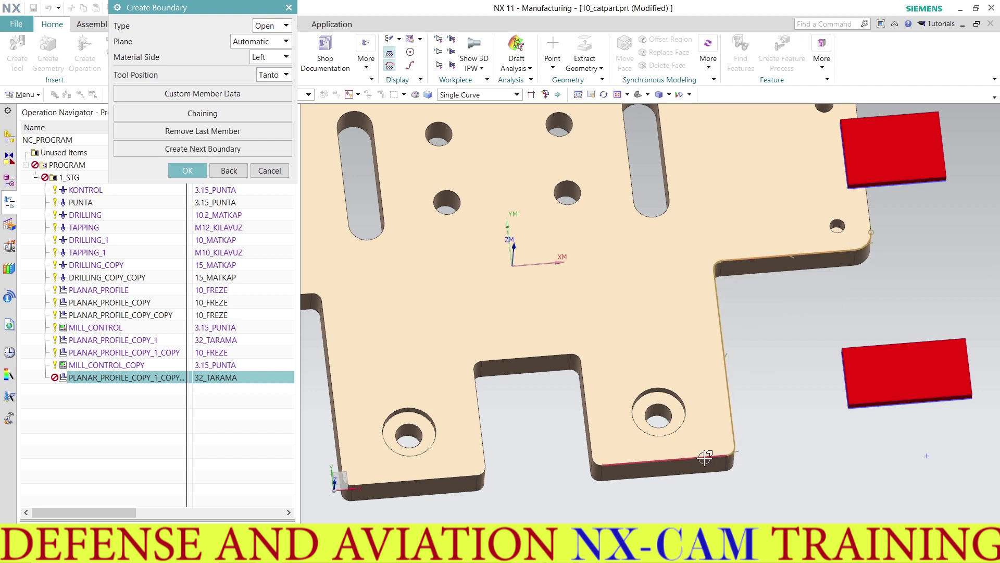
scroll(609, 471, up, 4)
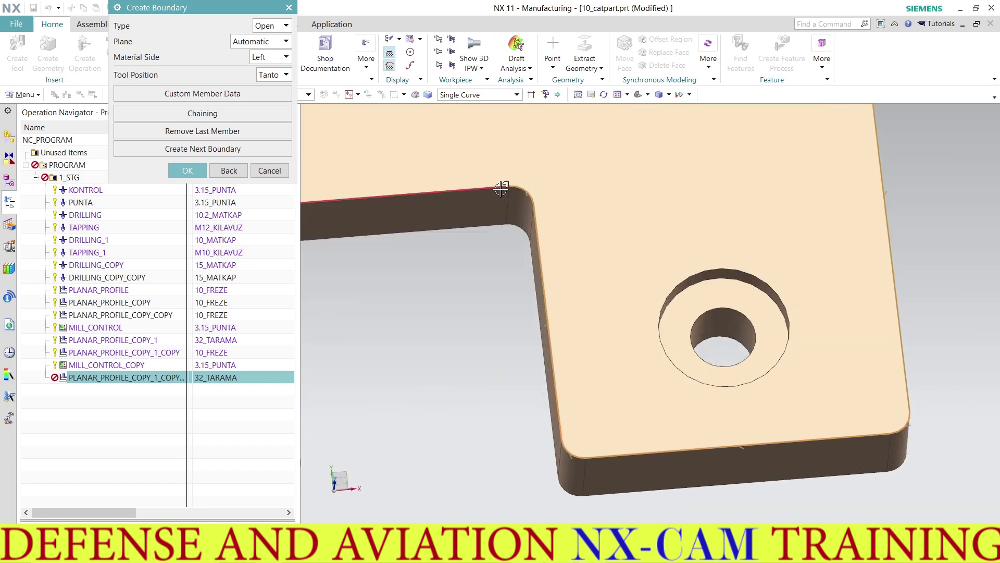
scroll(526, 194, down, 3)
scroll(524, 233, up, 5)
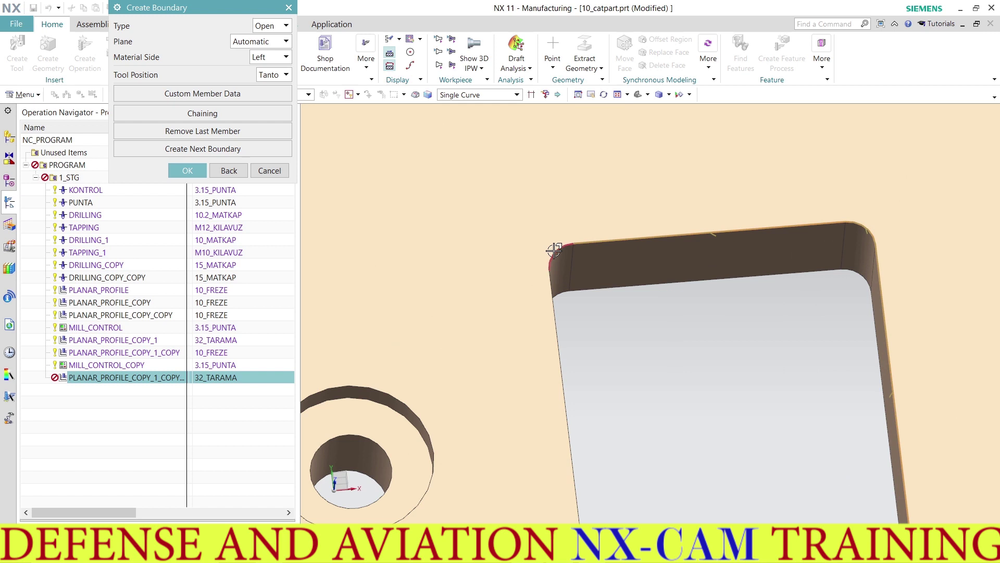
scroll(584, 318, down, 3)
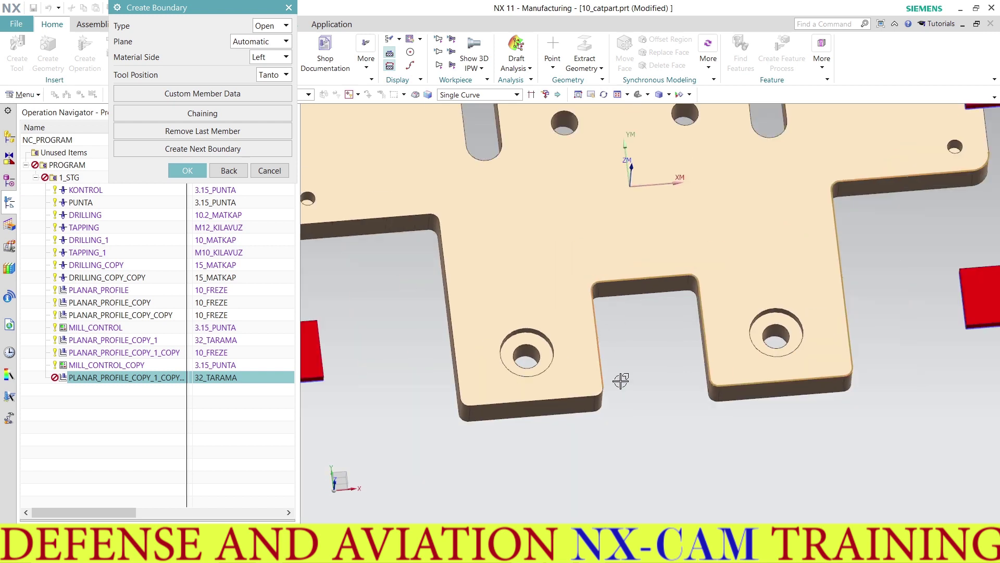
scroll(607, 373, up, 4)
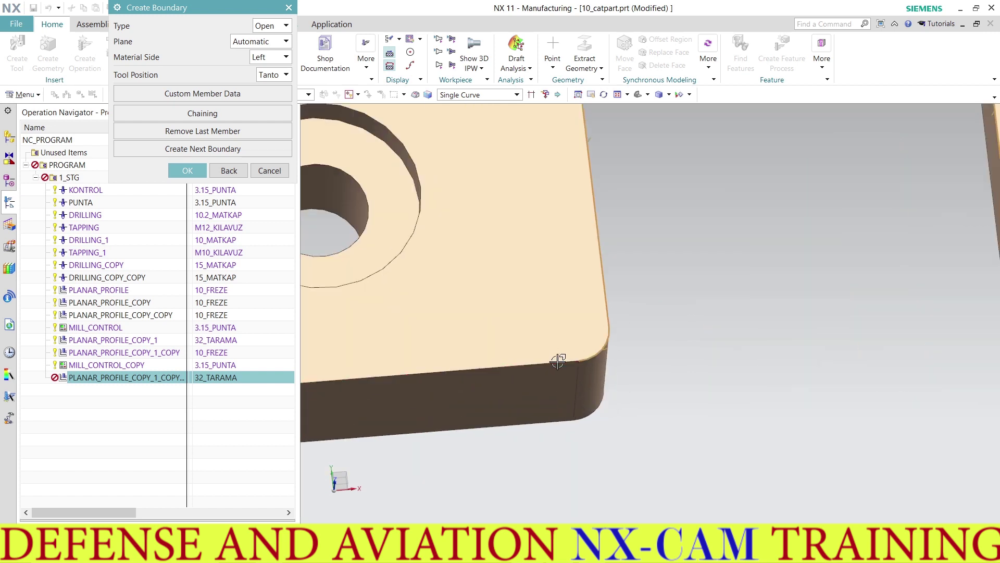
scroll(677, 365, down, 3)
scroll(507, 357, up, 4)
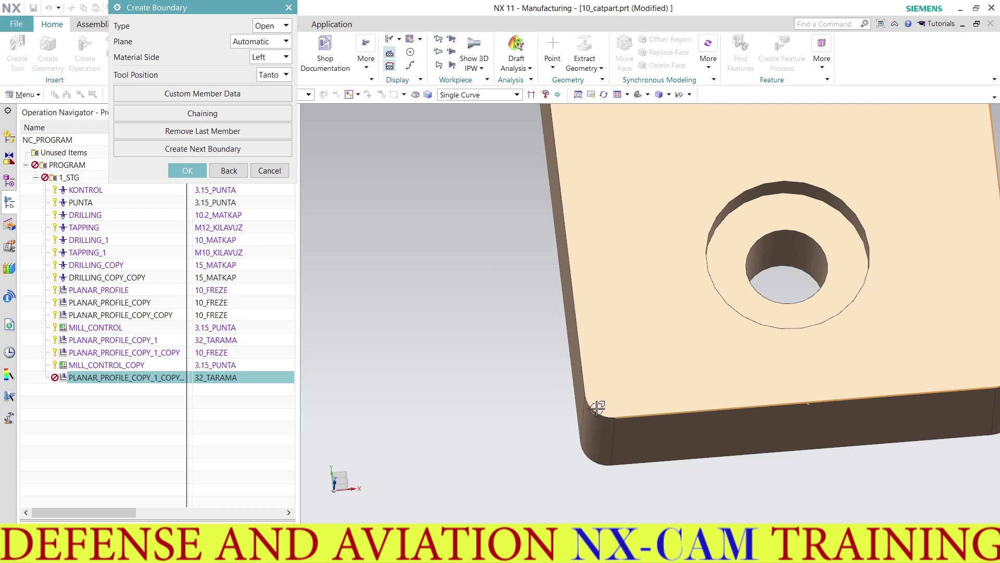
scroll(598, 395, down, 3)
scroll(573, 275, up, 4)
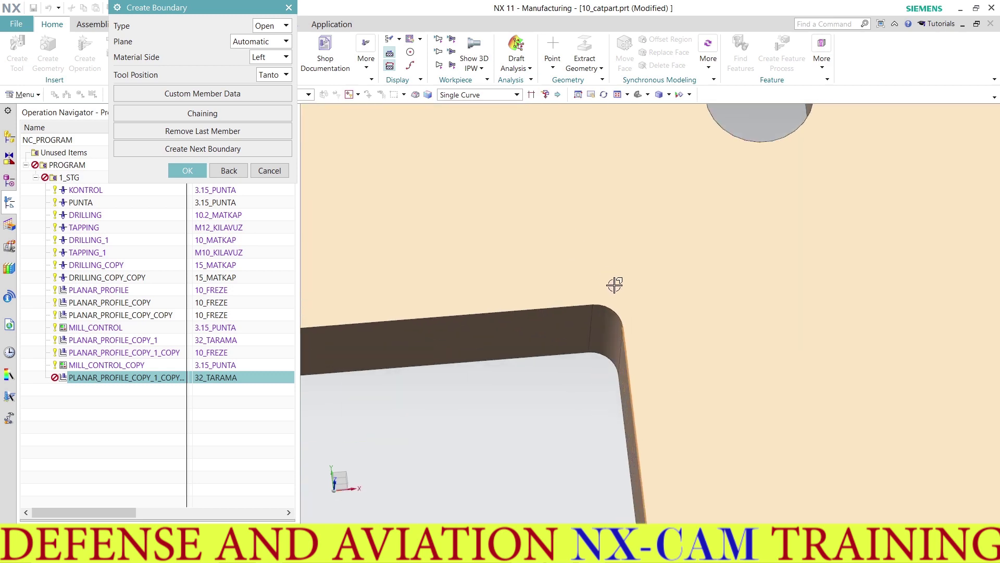
scroll(587, 309, down, 3)
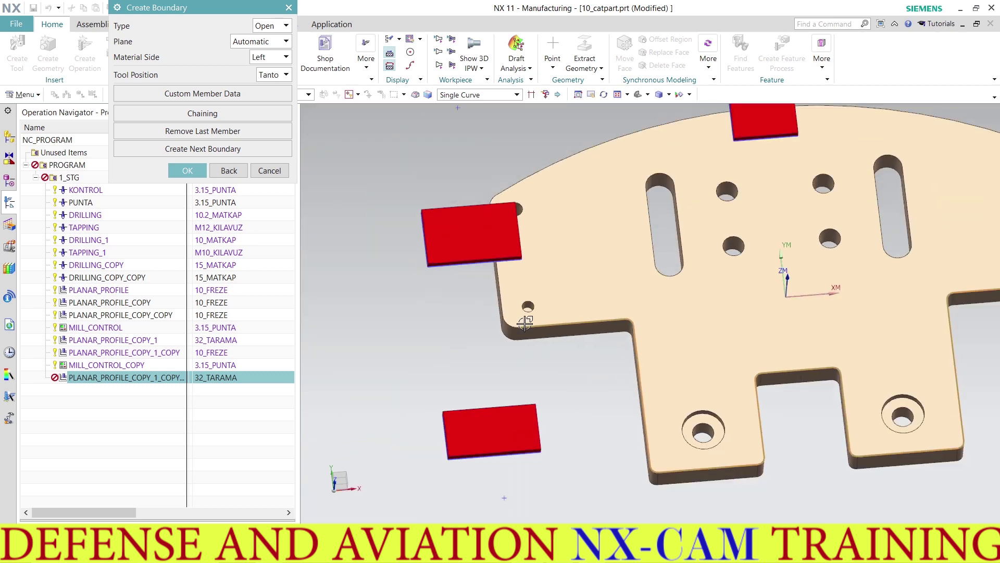
scroll(521, 326, up, 4)
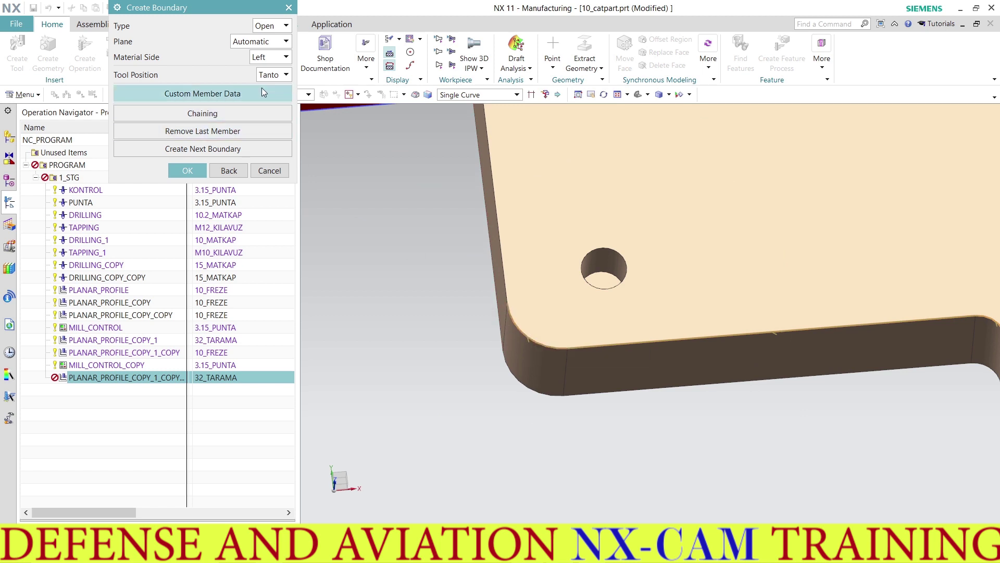
Set a user-defined boundary plane on the plate's top face at zero offset and confirm.
click(261, 41)
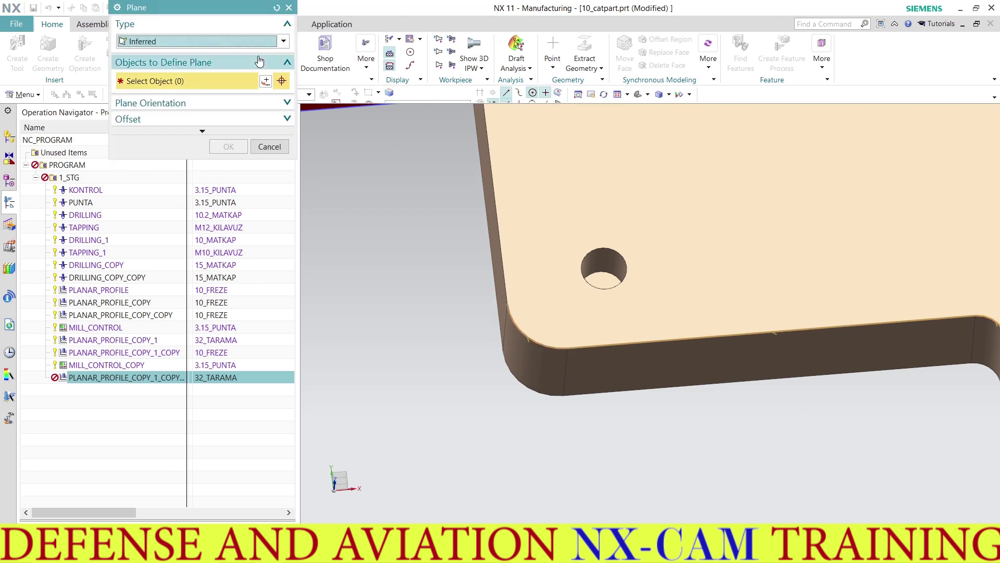
click(525, 183)
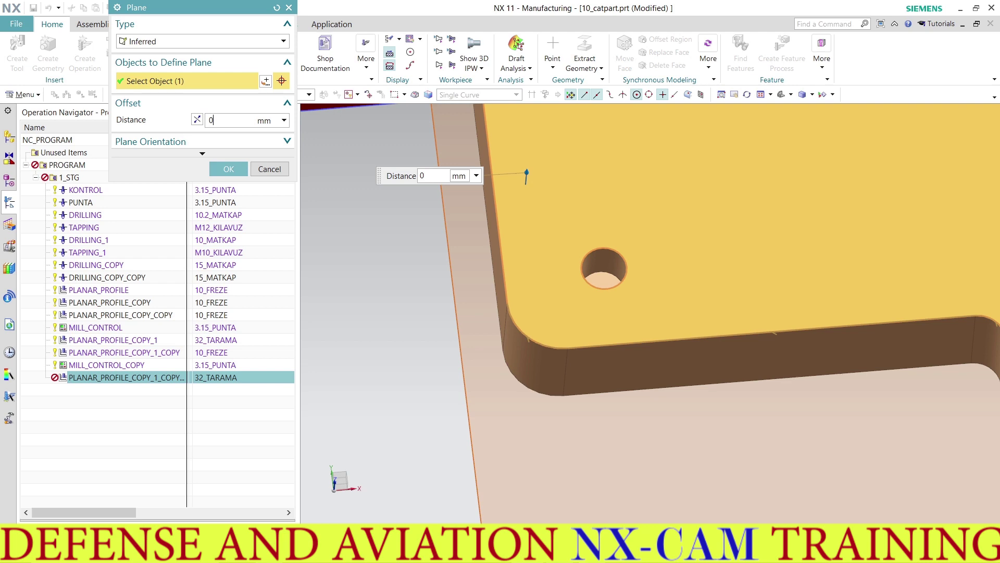
click(229, 169)
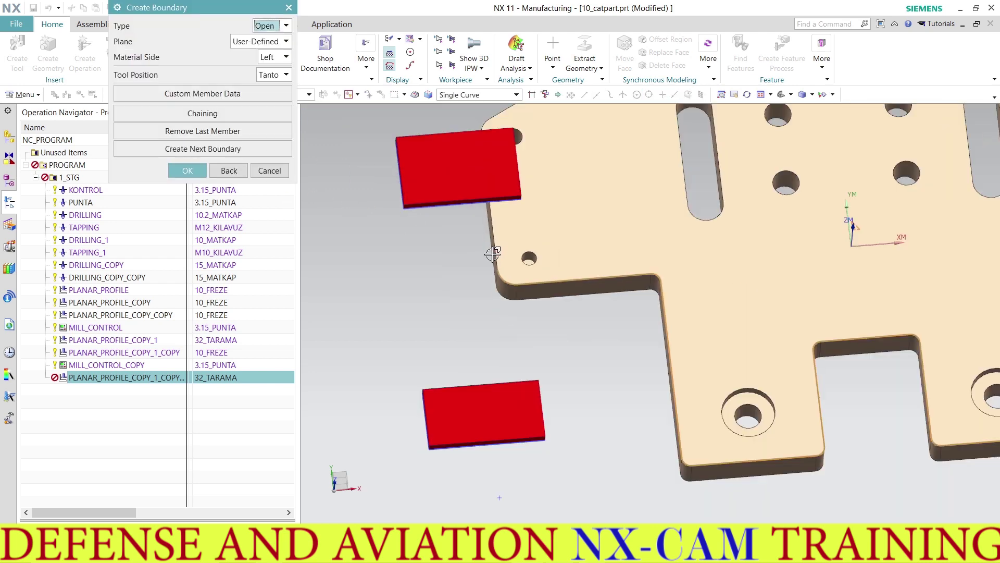
scroll(492, 254, down, 3)
click(188, 171)
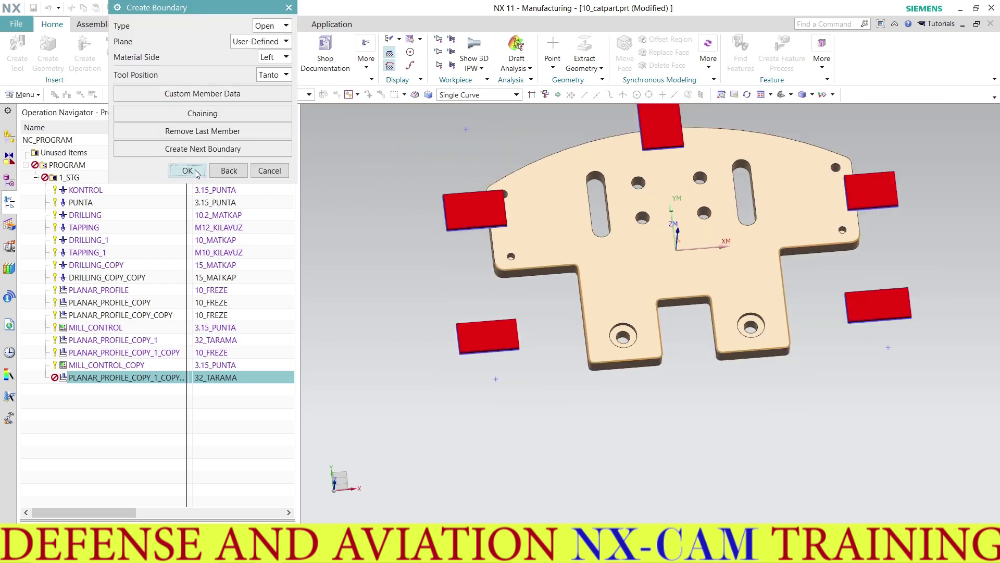
click(193, 237)
Generate the toolpath, then change the part boundary's material side to Right.
click(194, 237)
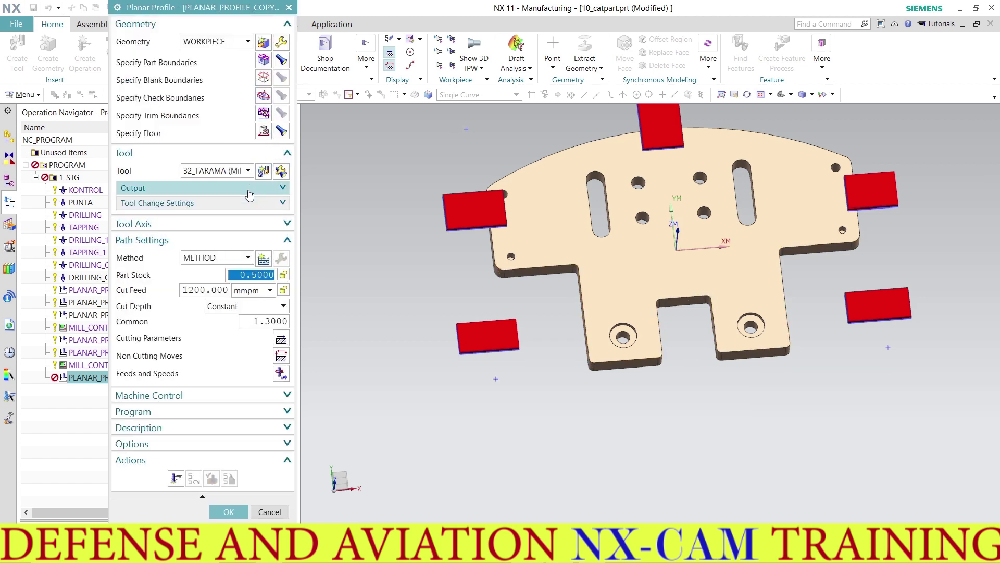
click(176, 478)
click(269, 78)
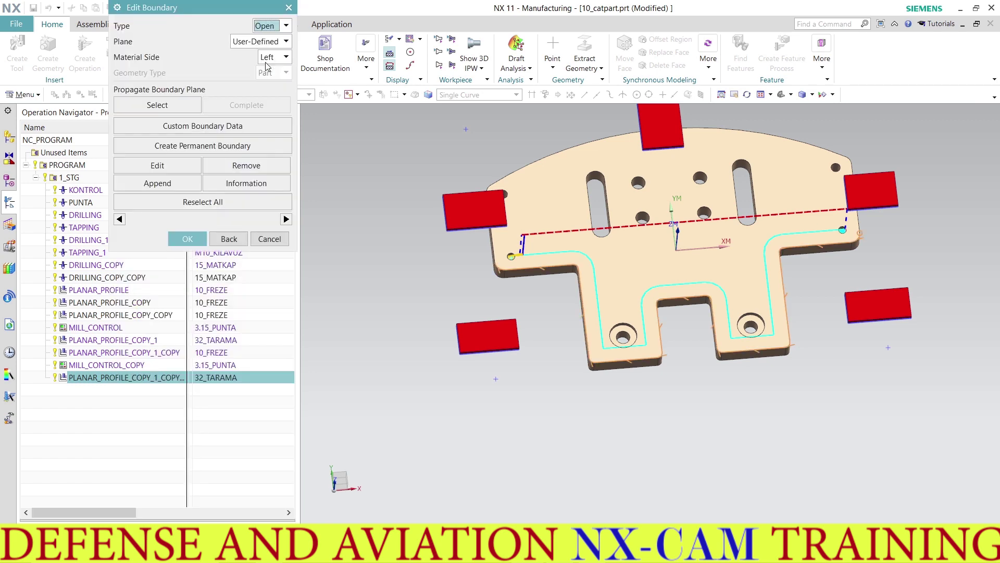
click(270, 61)
click(274, 82)
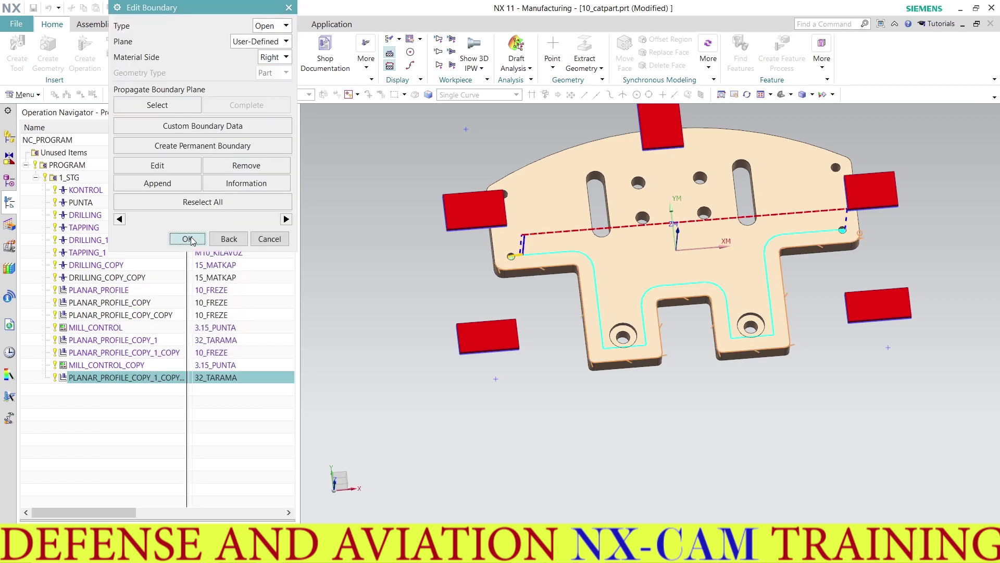
click(188, 239)
Regenerate the toolpath around the outer contour, inspect it, and accept the operation.
click(176, 478)
middle_click(514, 273)
mouse_move(514, 273)
middle_down()
mouse_move(509, 291)
mouse_move(535, 300)
mouse_move(507, 297)
mouse_move(536, 279)
mouse_move(518, 281)
middle_up()
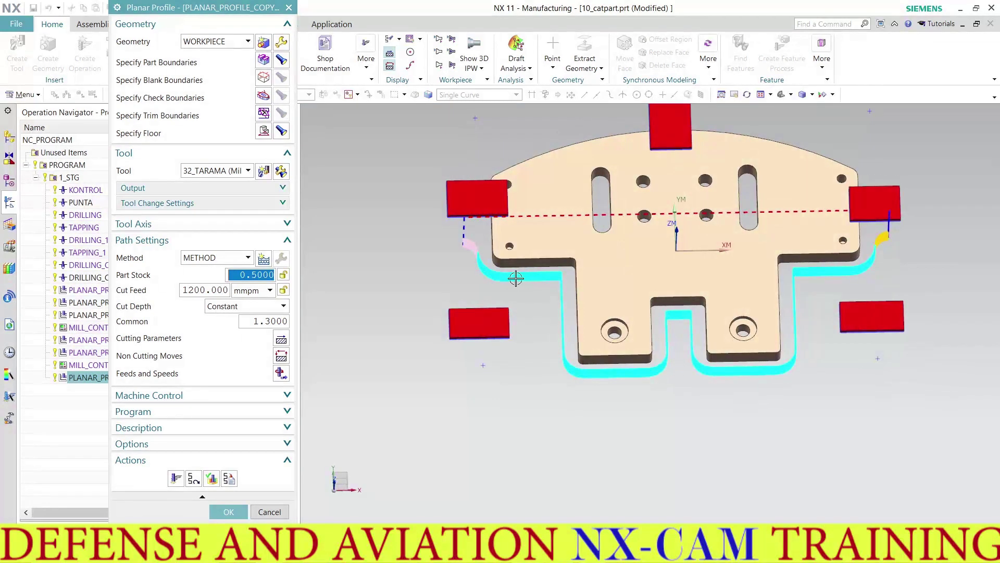
click(228, 512)
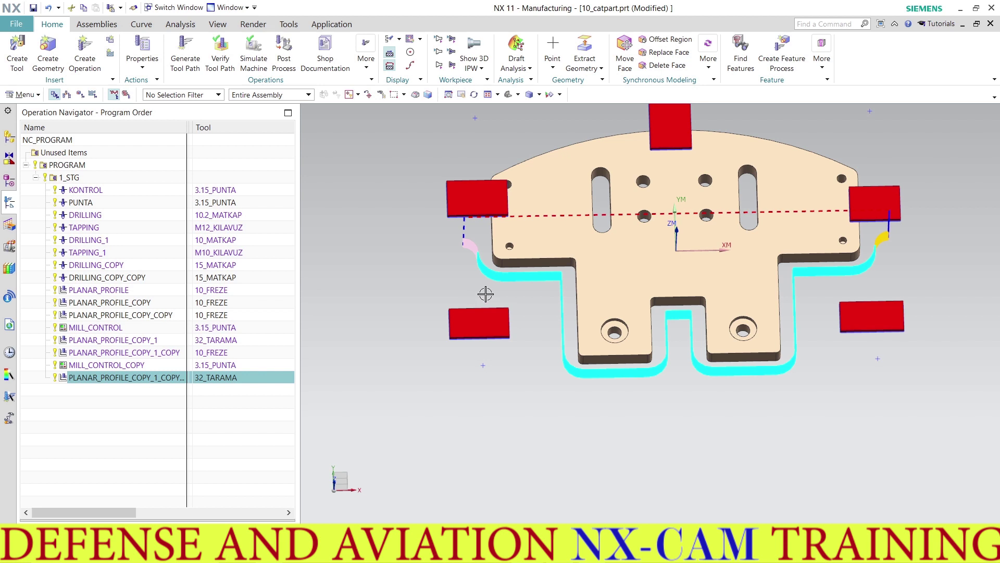
Copy MILL_CONTROL_COPY and paste it at the end of the program.
scroll(485, 294, down, 4)
mouse_move(485, 294)
middle_down()
mouse_move(523, 300)
mouse_move(516, 292)
mouse_move(528, 302)
mouse_move(520, 310)
middle_up()
scroll(519, 310, up, 3)
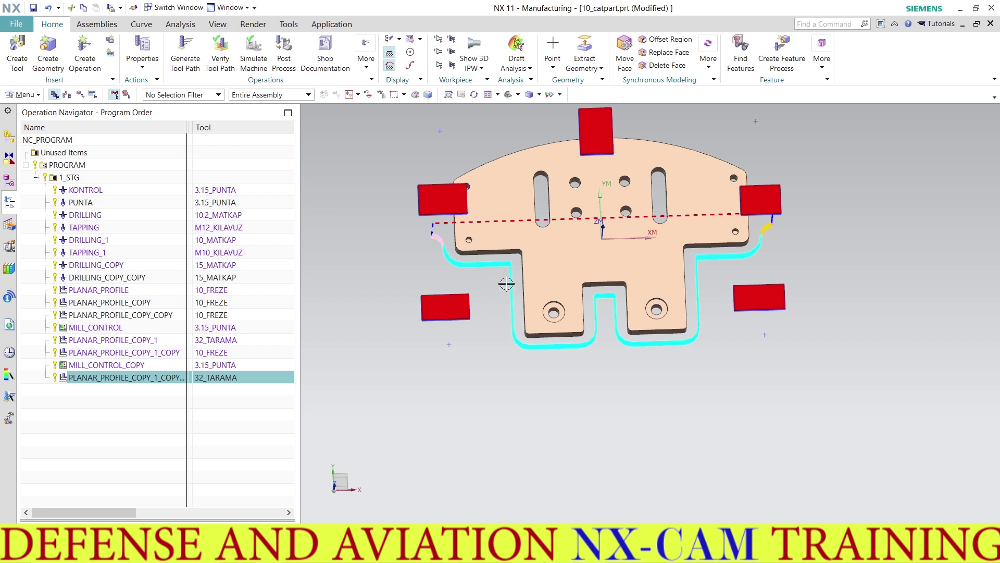
click(139, 366)
right_click(139, 365)
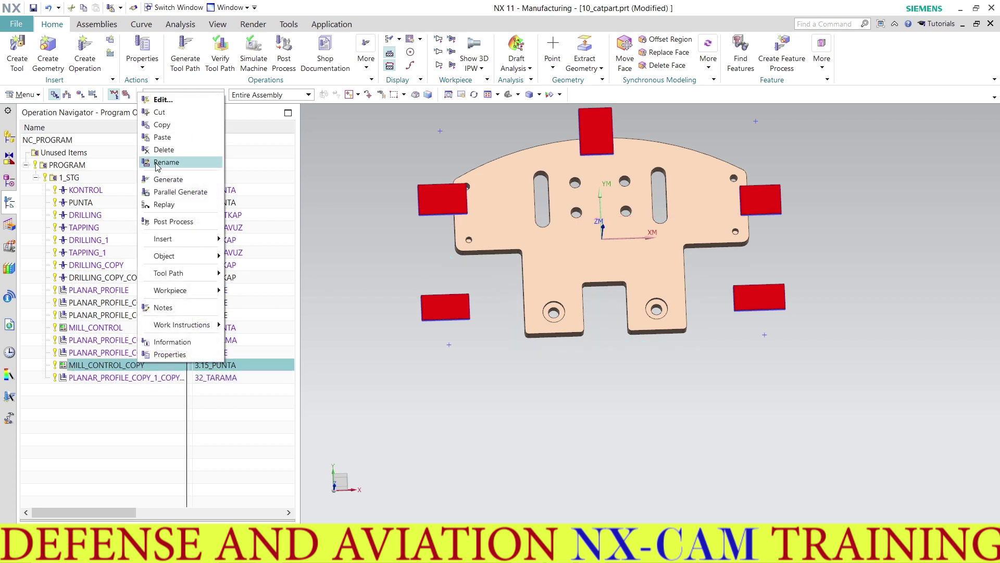
click(169, 128)
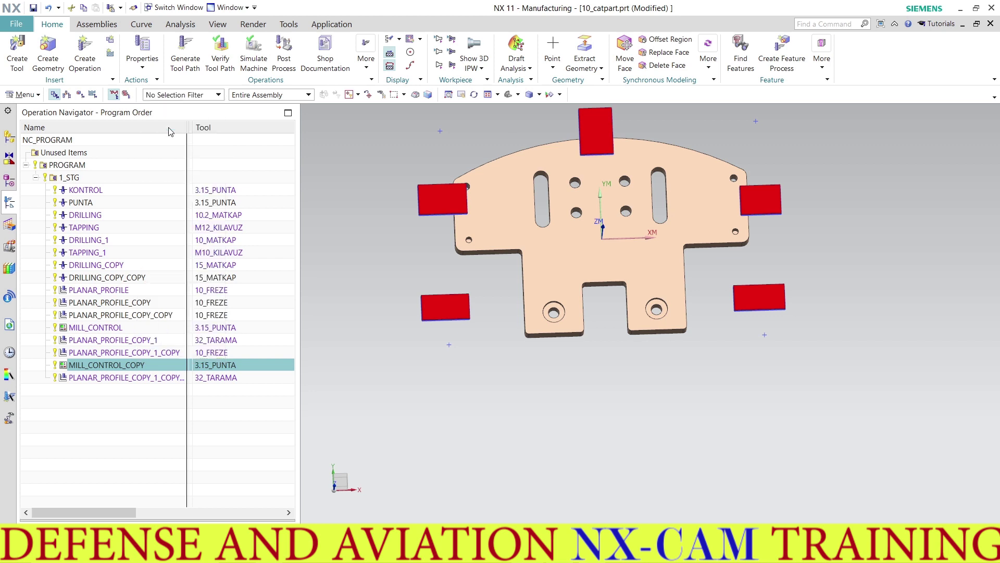
right_click(212, 380)
click(229, 152)
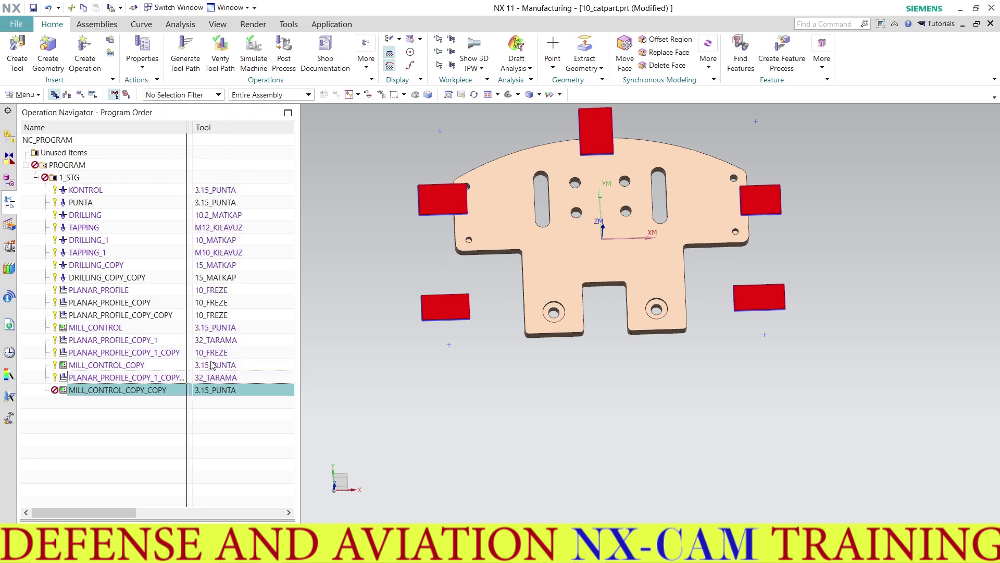
Replace MILL_CONTROL_COPY_COPY's user-defined command text with a new stop message and accept.
double_click(212, 390)
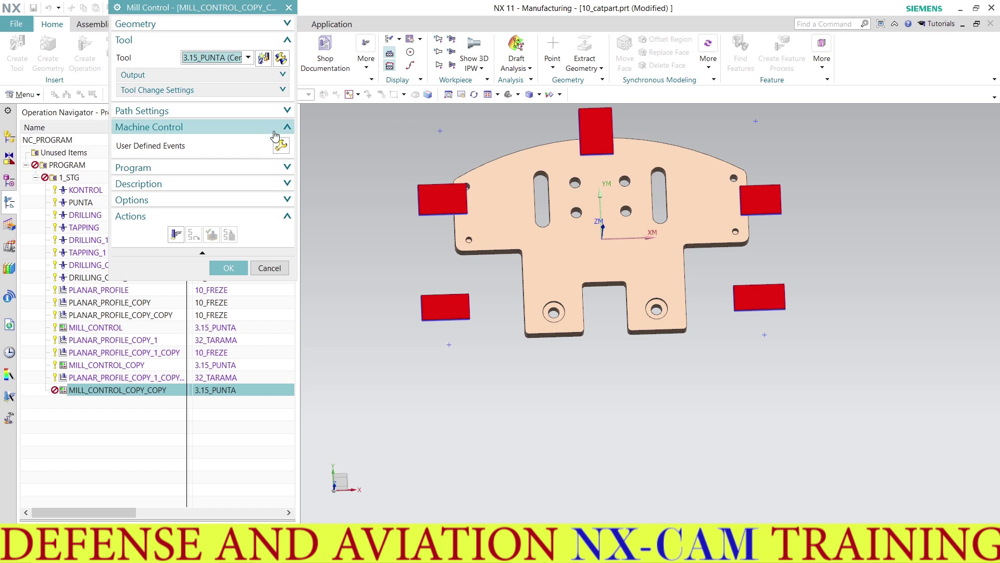
click(274, 136)
double_click(217, 214)
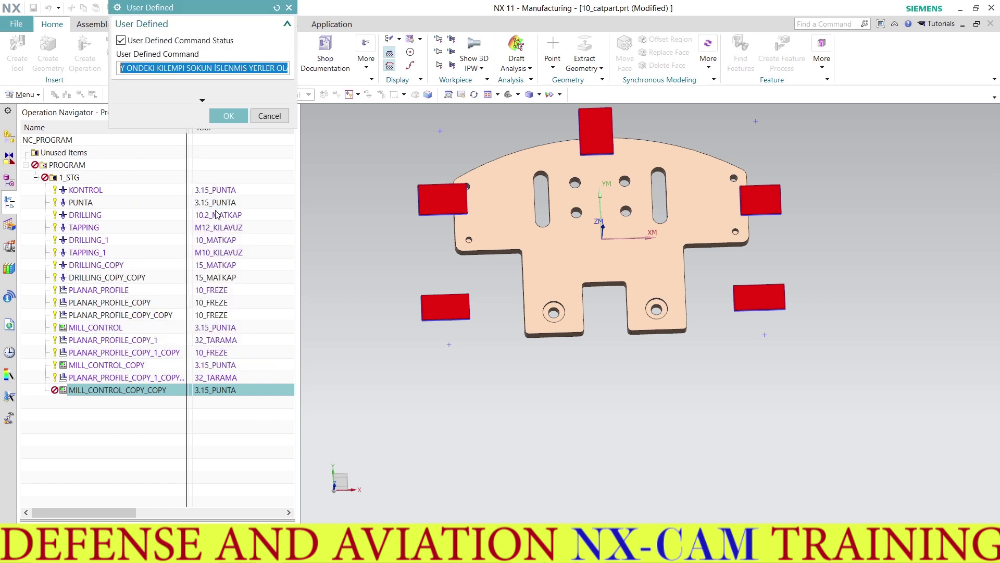
key(Delete)
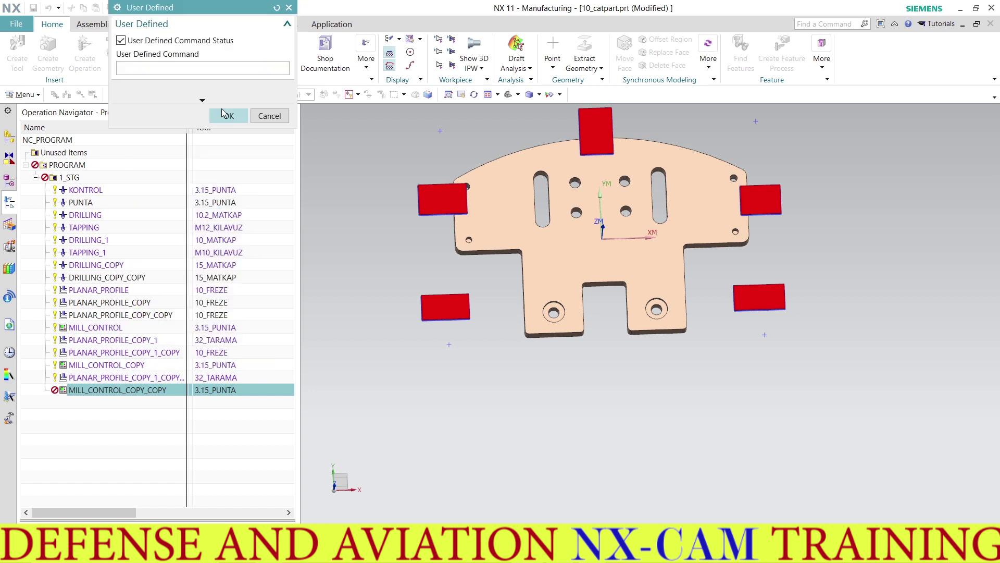
middle_drag(645, 204, 649, 176)
text(Y ON DEKI KOPAN PARCALARI ALIN)
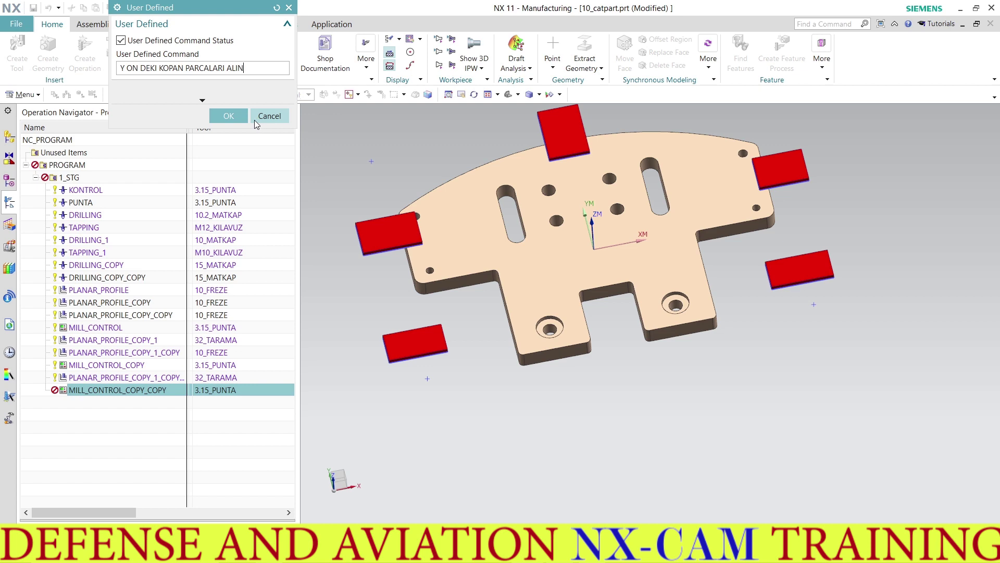
click(239, 117)
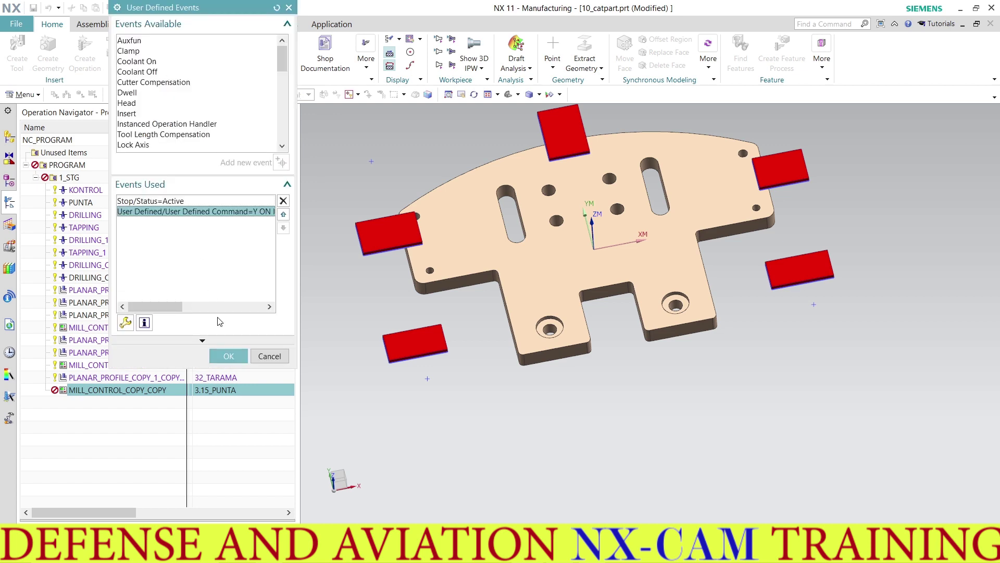
click(228, 358)
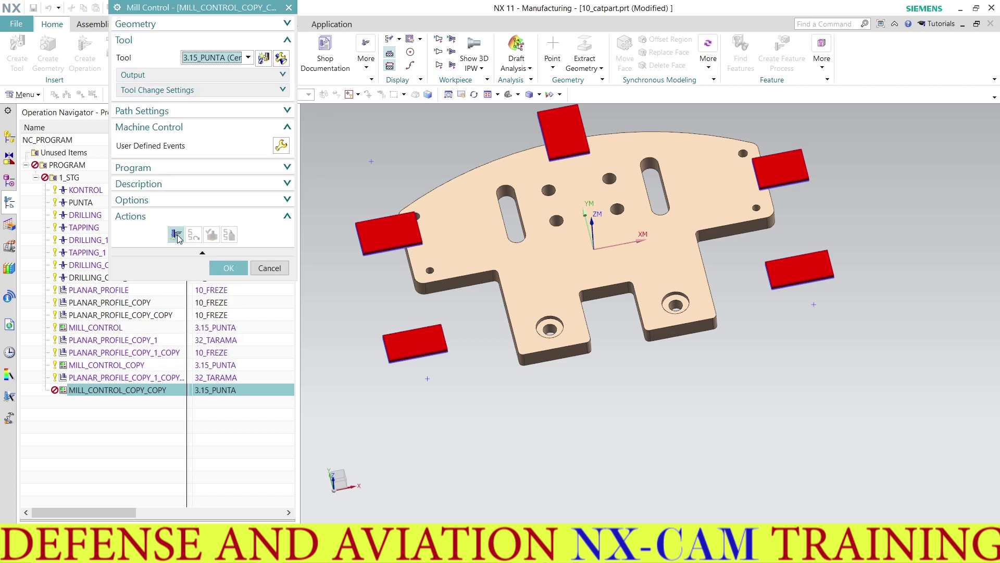
click(229, 268)
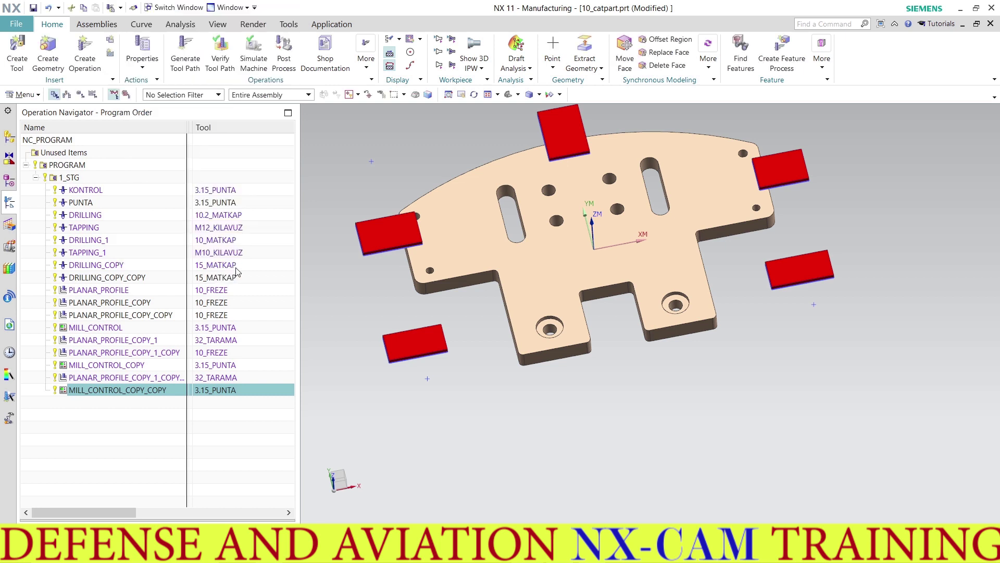
Hide the two front clamp blocks.
scroll(383, 285, down, 3)
middle_drag(383, 285, 470, 286)
scroll(438, 304, up, 3)
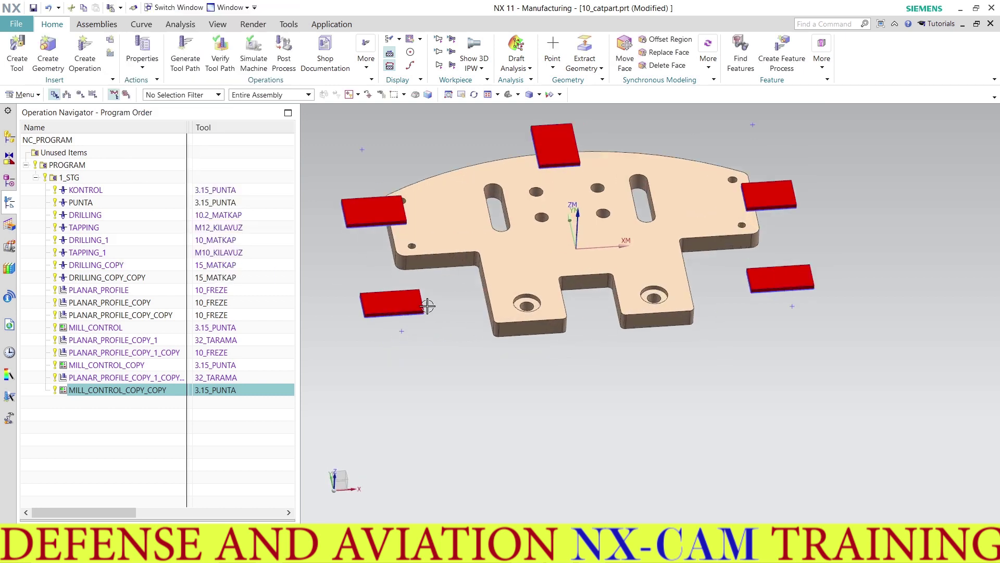
right_click(404, 305)
click(488, 433)
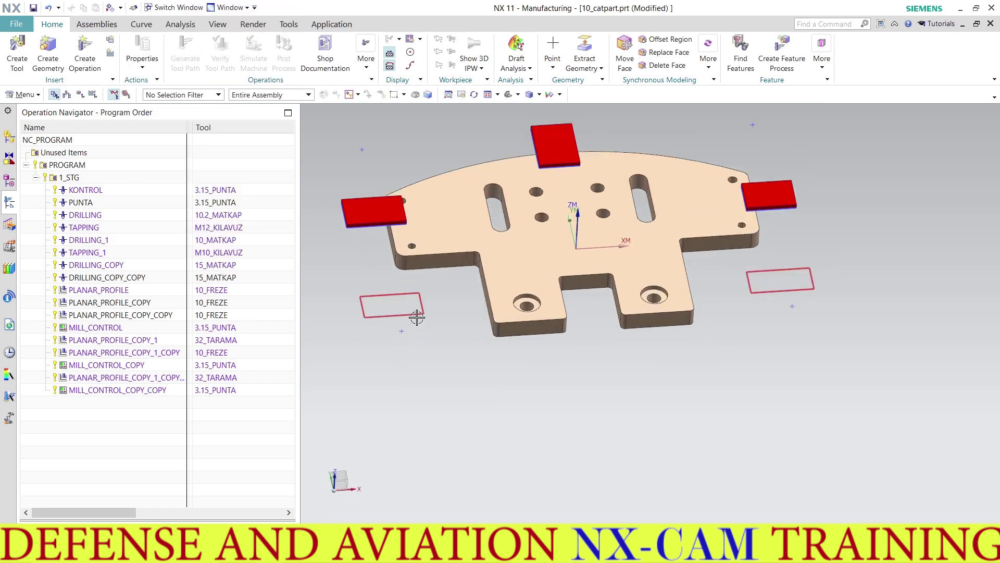
right_click(443, 324)
click(443, 323)
middle_drag(443, 324, 447, 288)
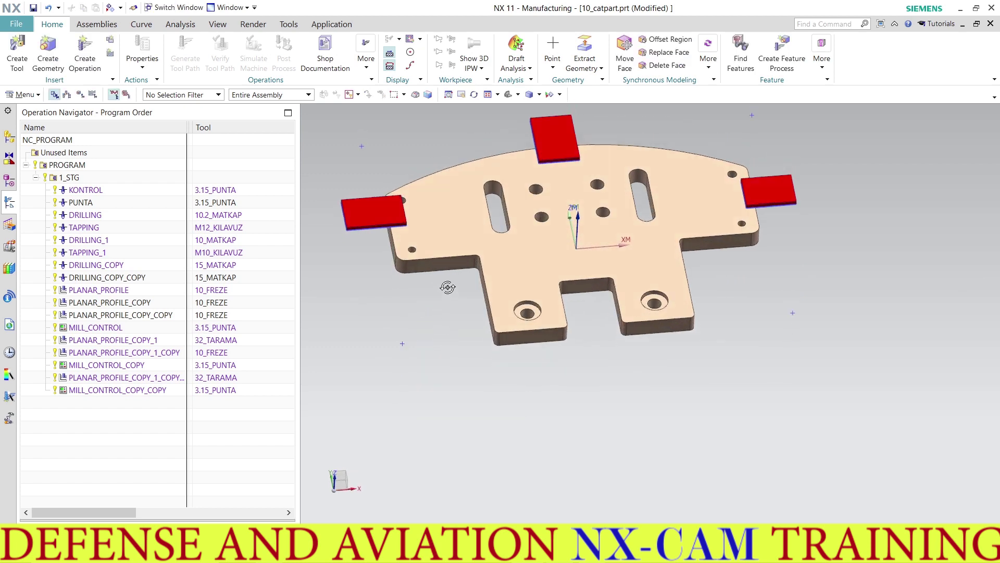
Copy PLANAR_PROFILE_COPY_1_COPY and paste it after MILL_CONTROL_COPY_COPY.
click(211, 378)
right_click(211, 378)
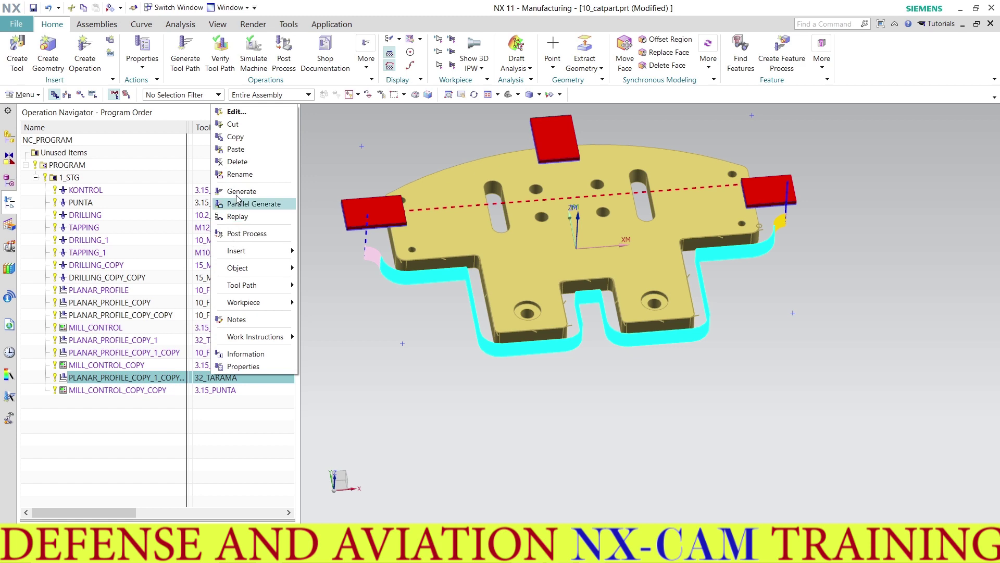
click(244, 137)
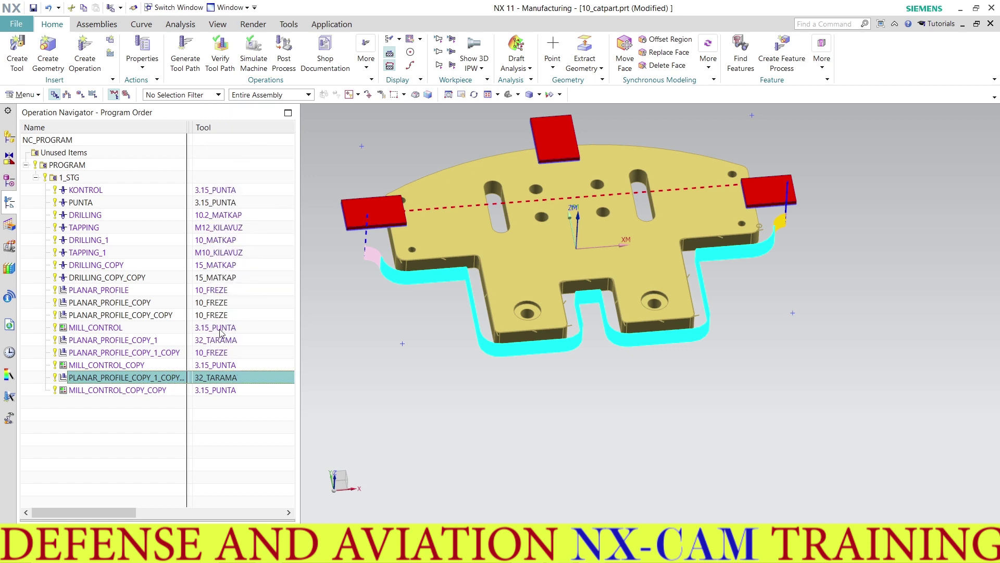
right_click(219, 392)
click(257, 163)
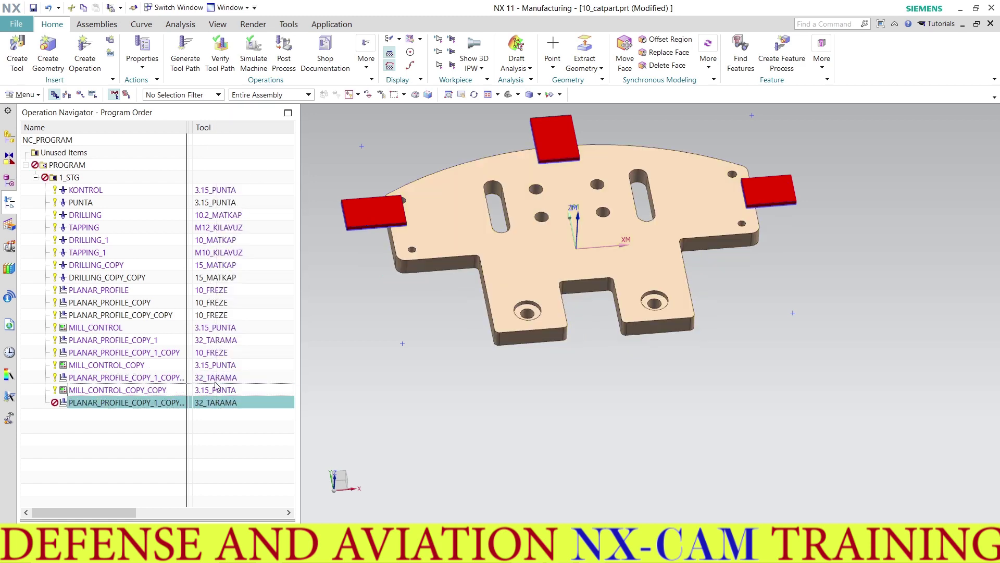
double_click(218, 403)
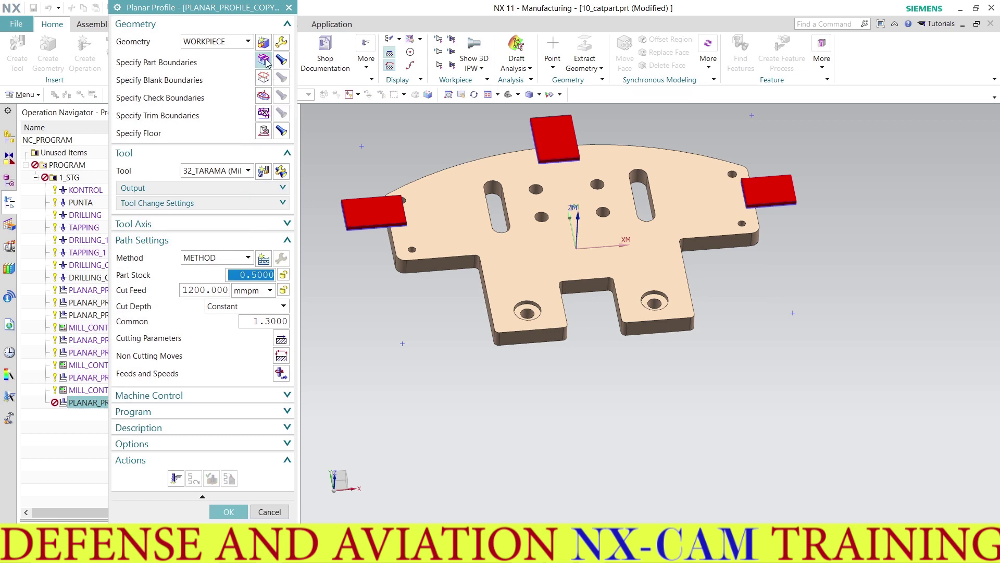
Switch the tool to 10_FREZE, set cut direction Mixed and part stock 0.
click(215, 172)
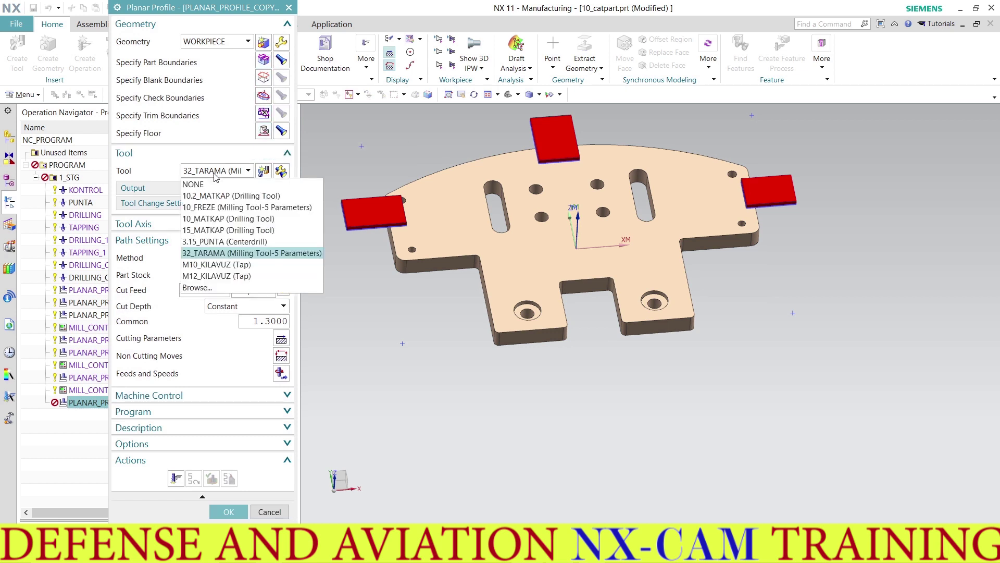
click(208, 207)
middle_click(208, 208)
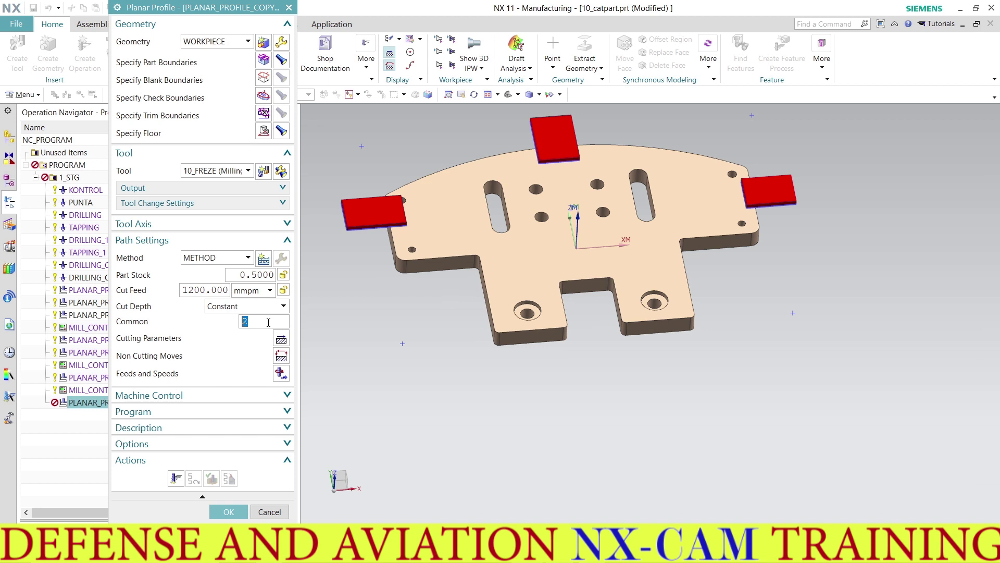
click(281, 340)
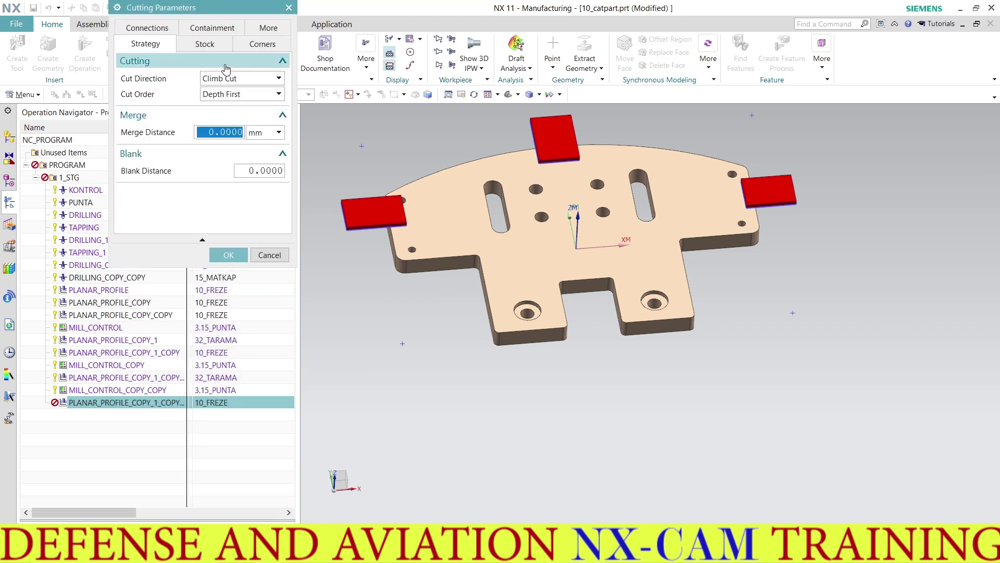
click(227, 80)
click(213, 137)
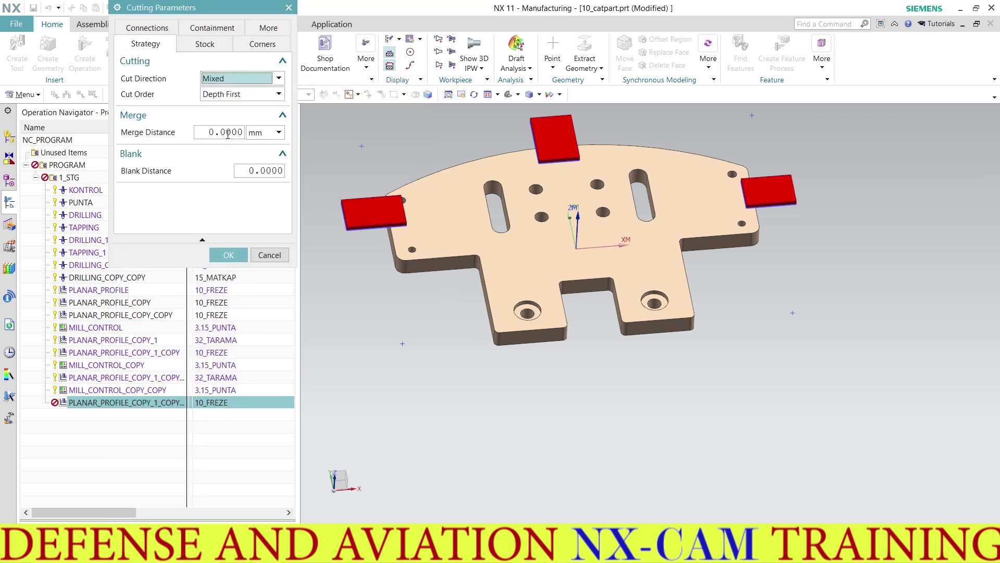
click(204, 43)
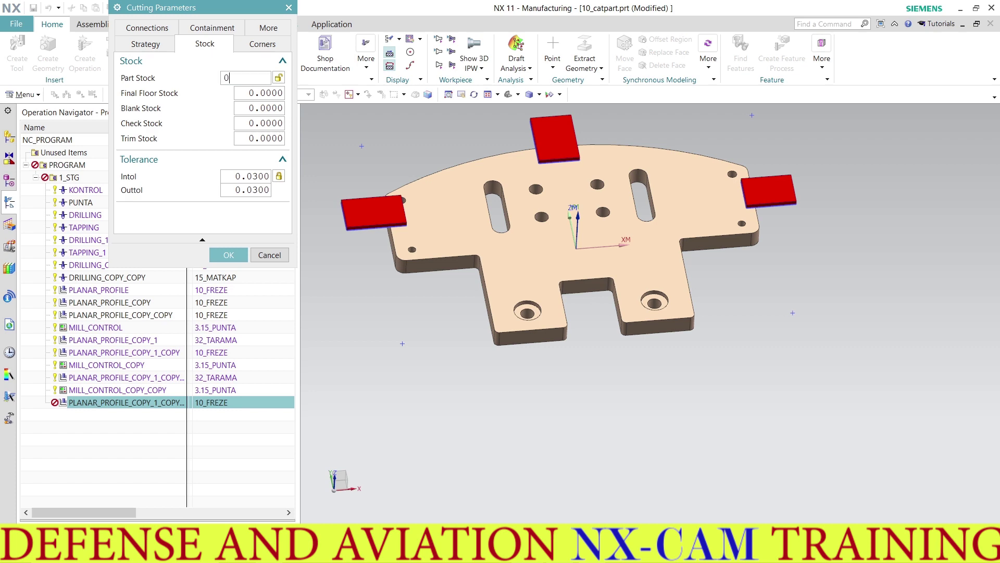
click(229, 255)
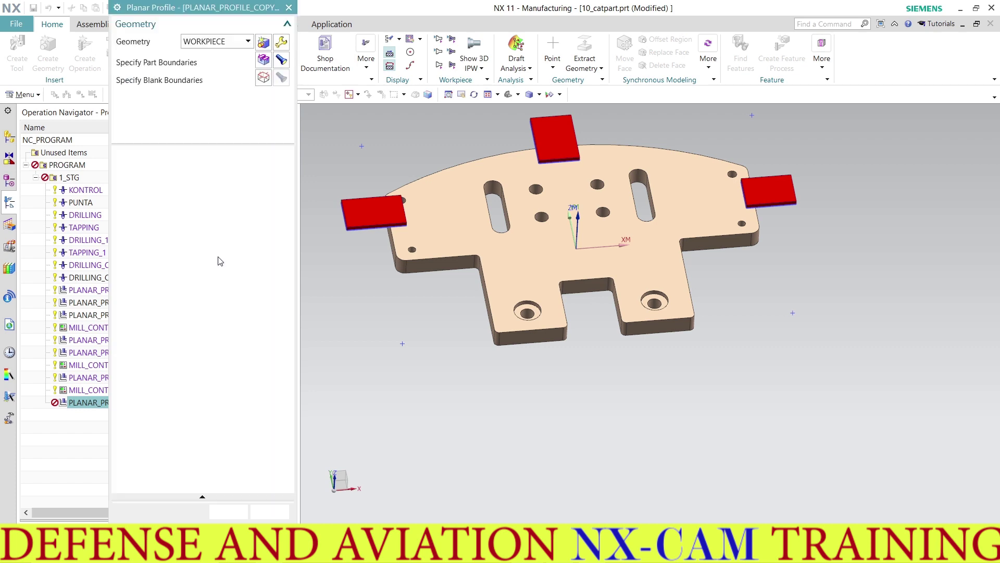
Generate the plate-outline toolpath, inspect it, and accept the planar profile.
click(176, 478)
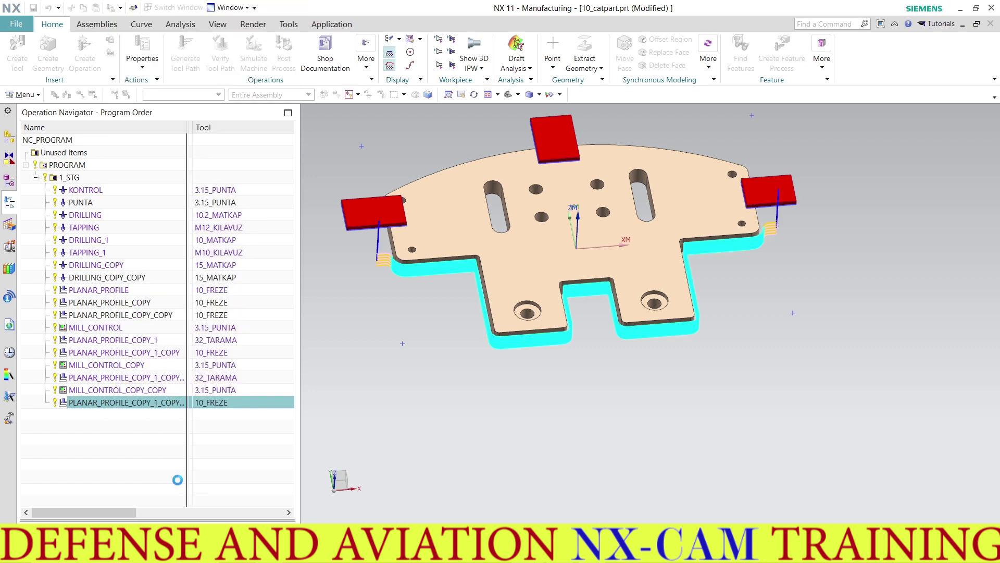
mouse_move(428, 328)
middle_down()
mouse_move(459, 308)
mouse_move(435, 302)
mouse_move(448, 320)
middle_up()
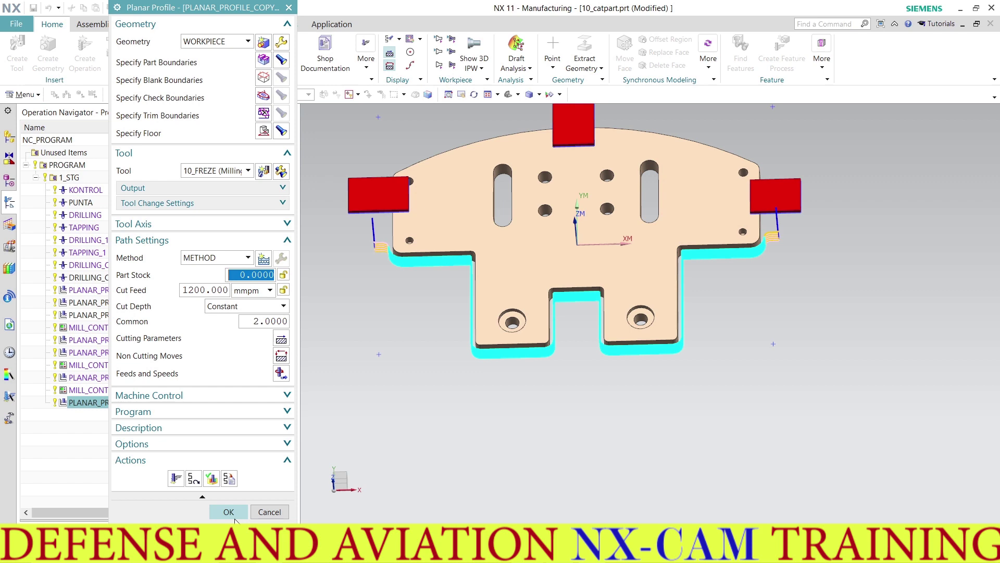
click(229, 511)
mouse_move(467, 299)
middle_down()
mouse_move(480, 268)
mouse_move(494, 289)
mouse_move(490, 272)
middle_up()
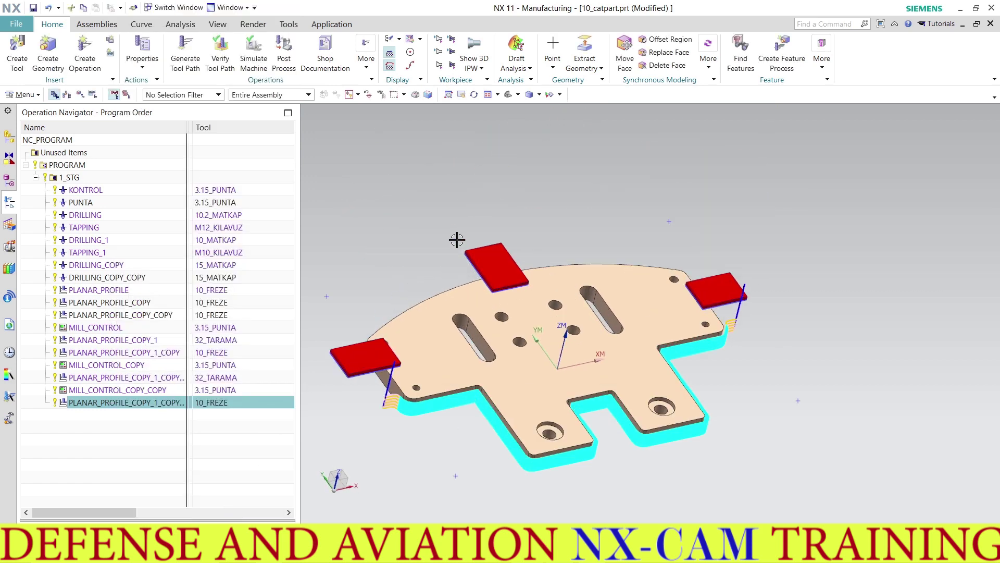
scroll(491, 271, down, 5)
Hide the red blocks and the remaining block outlines from the graphics window.
right_click(543, 213)
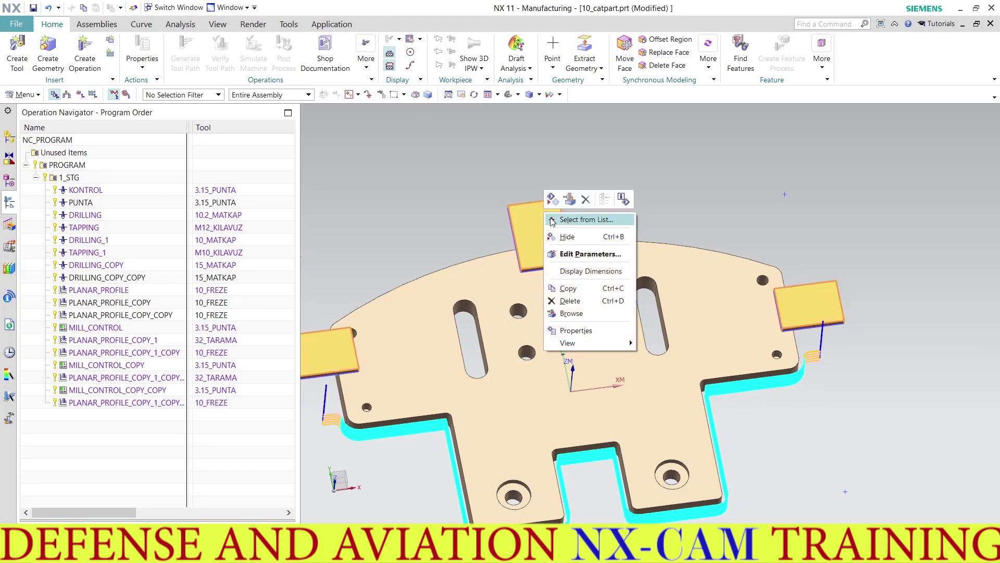
click(563, 238)
right_click(557, 206)
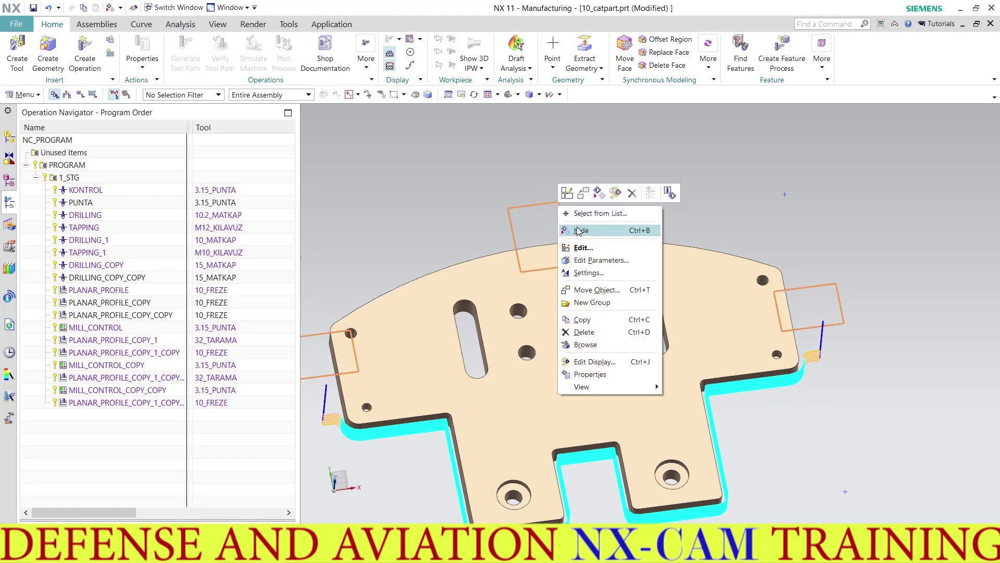
click(576, 230)
scroll(539, 221, up, 3)
scroll(537, 239, up, 2)
scroll(535, 258, down, 3)
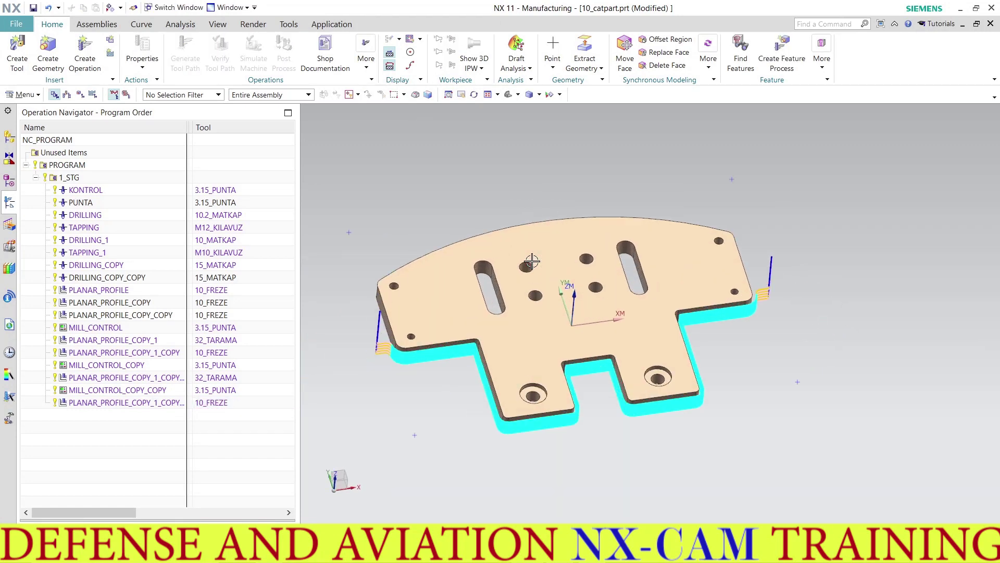
Verify the 1_STG program in 3D Dynamic mode at animation speed 4 and play it.
click(67, 178)
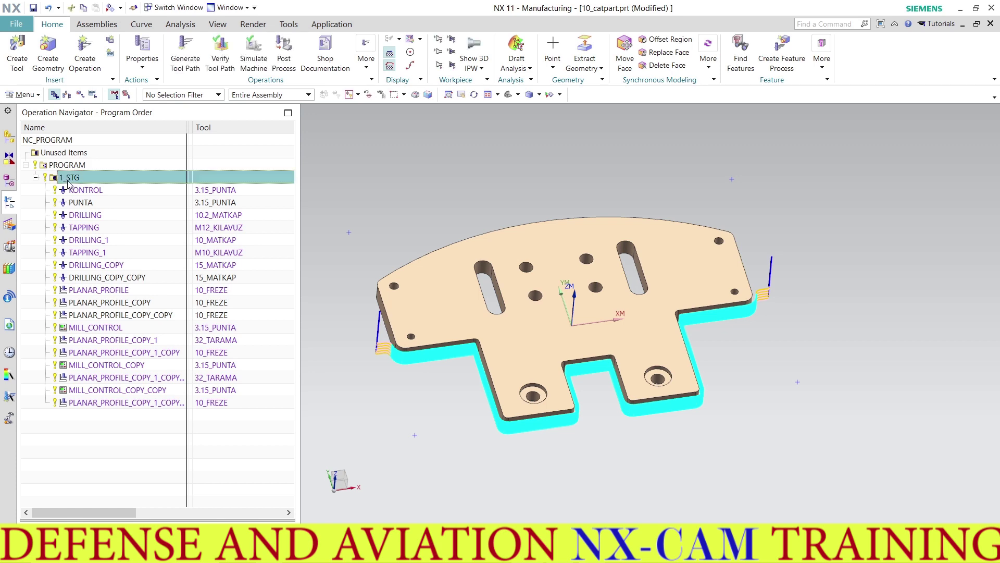
click(223, 54)
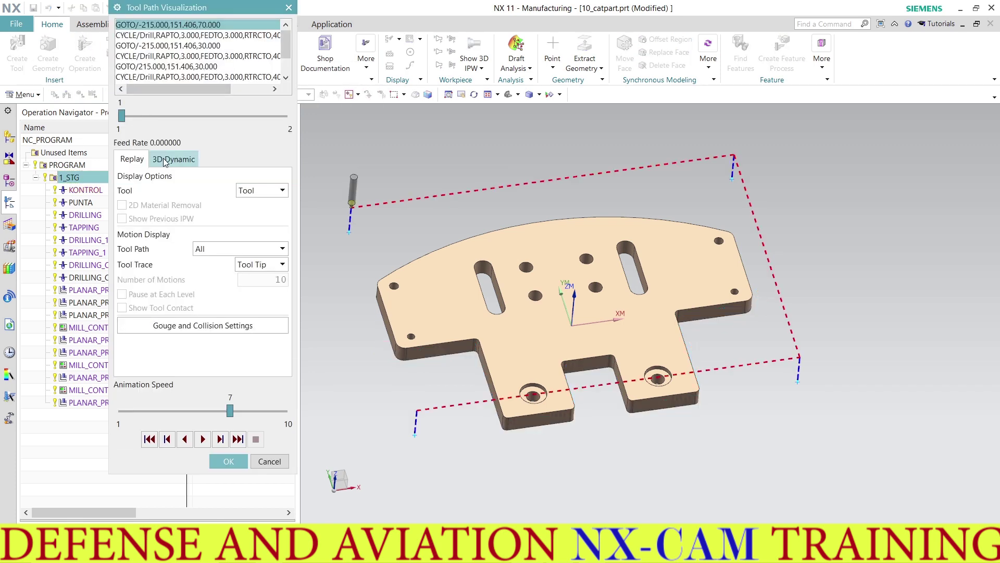
click(165, 160)
click(173, 411)
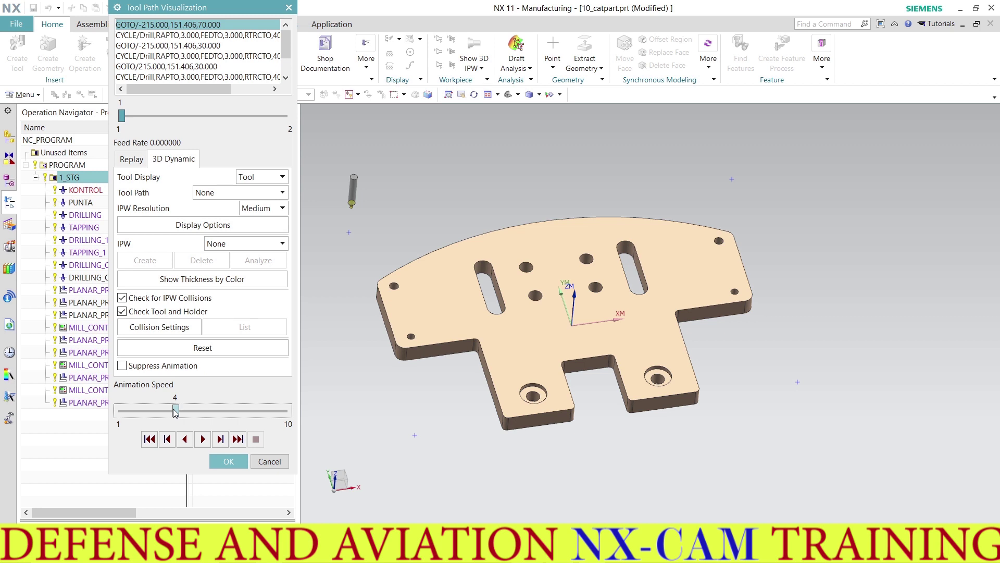
click(220, 441)
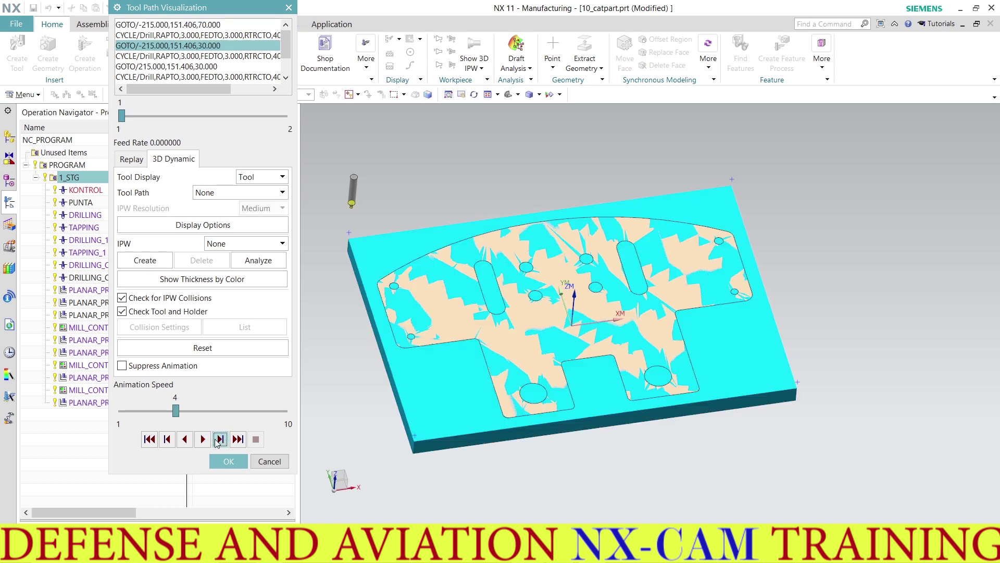
click(204, 440)
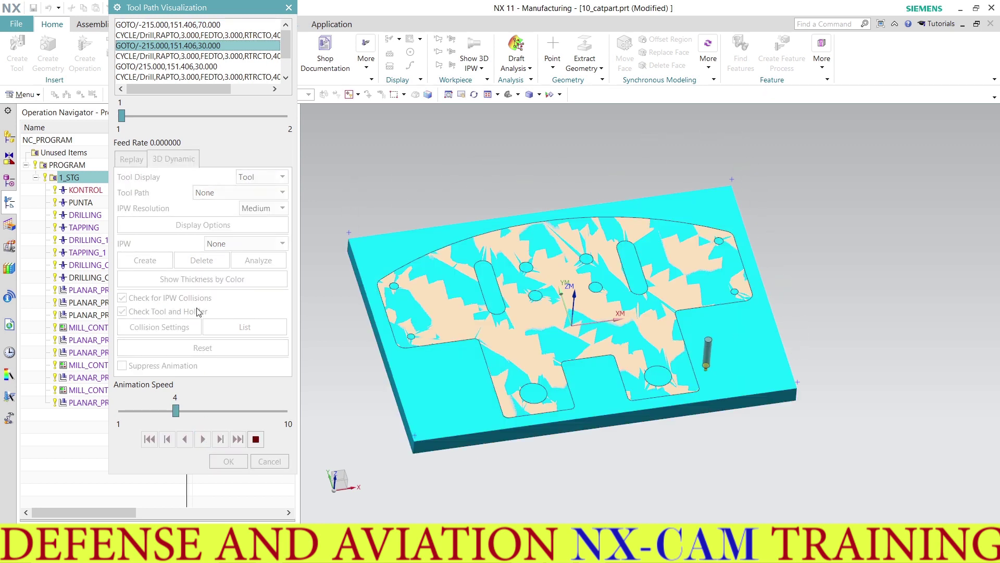
Let the 1_STG cutting finish, then show stock thickness by colour (-0.9766 to 106.8).
click(205, 11)
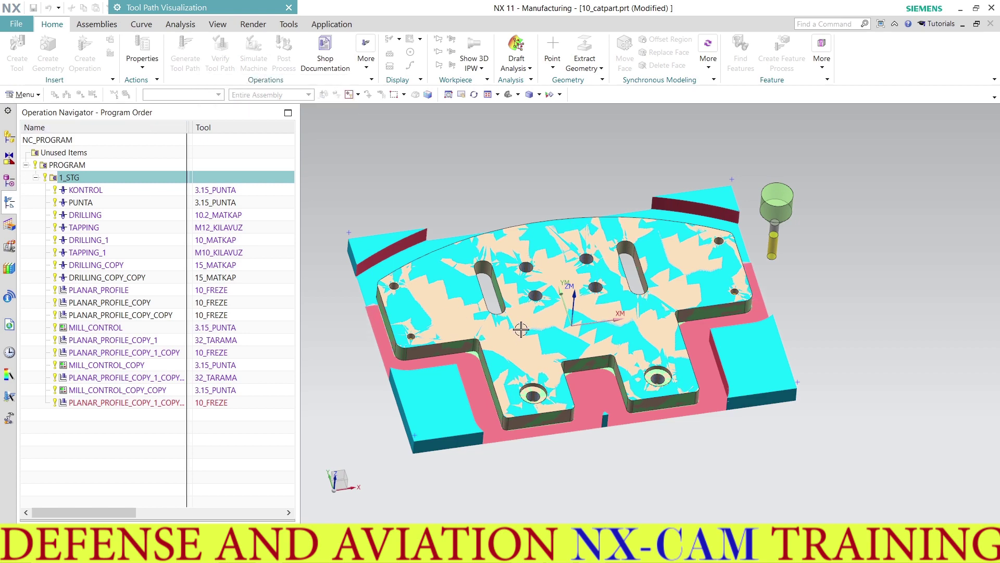
mouse_move(524, 317)
middle_down()
mouse_move(573, 283)
mouse_move(577, 263)
mouse_move(521, 284)
mouse_move(485, 279)
mouse_move(507, 284)
middle_up()
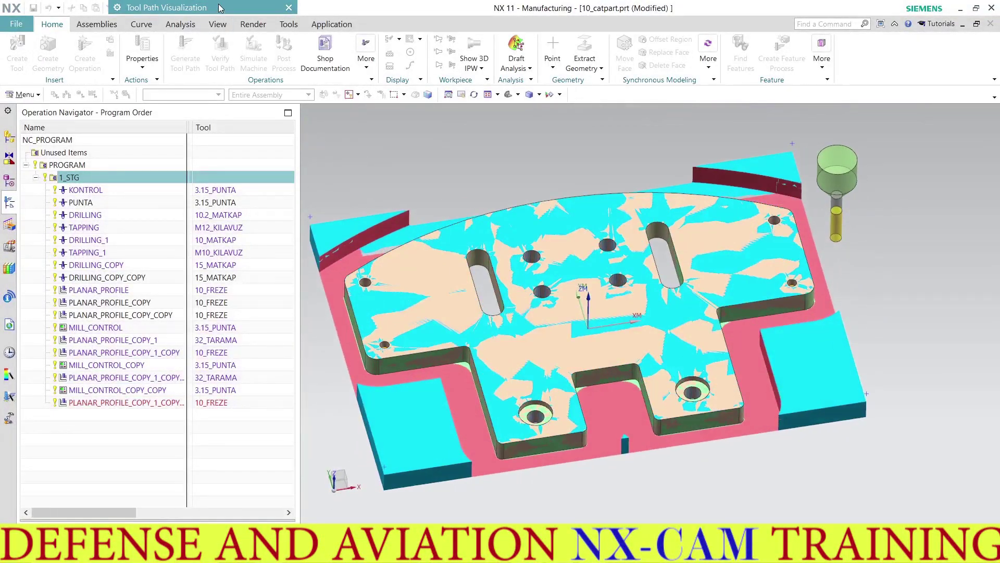
click(208, 279)
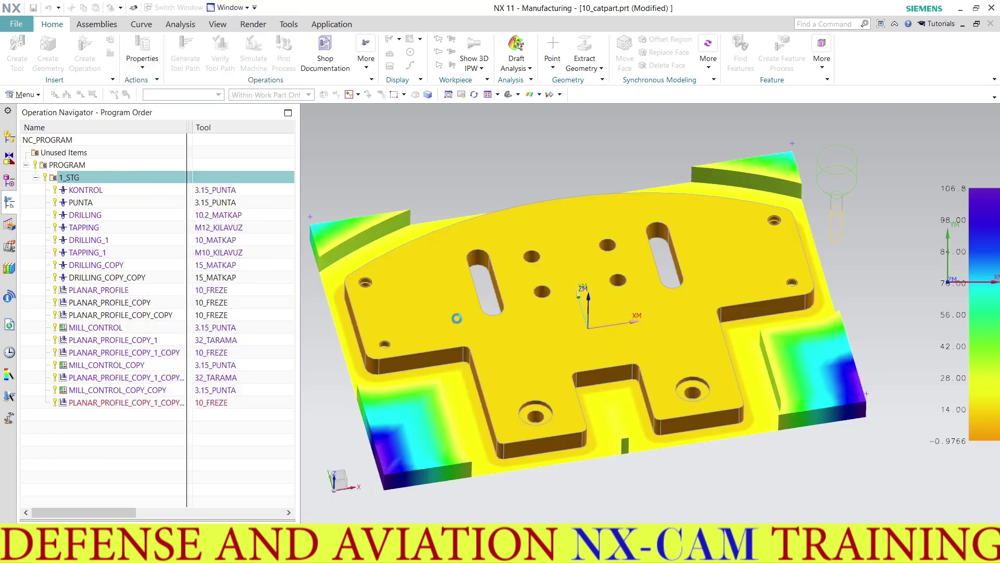
Measure leftover thickness at a wall point, the hole face and the counterbore rim.
mouse_move(466, 309)
middle_down()
mouse_move(455, 274)
mouse_move(437, 272)
mouse_move(427, 299)
mouse_move(395, 310)
mouse_move(443, 328)
mouse_move(423, 296)
middle_up()
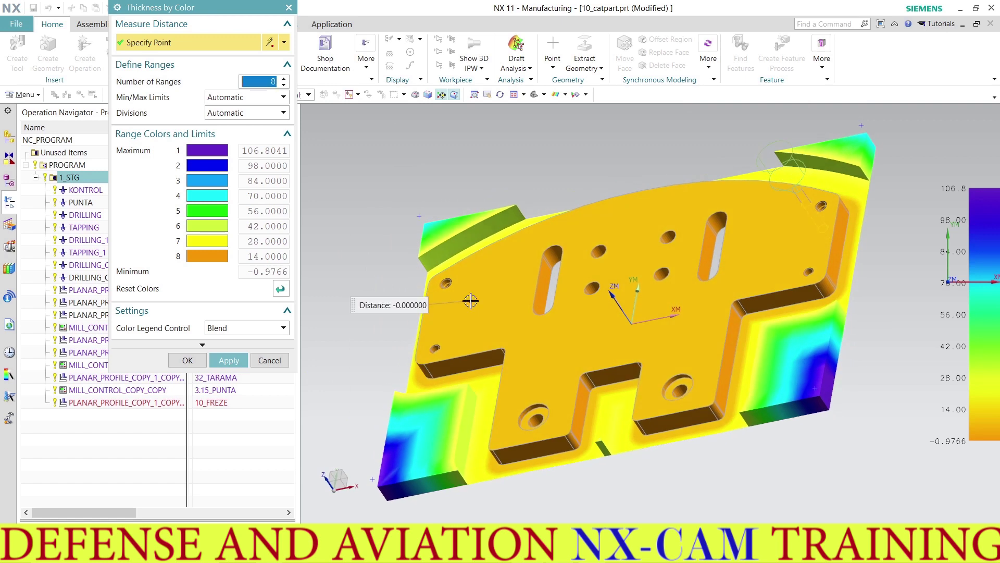
scroll(513, 364, up, 3)
click(660, 395)
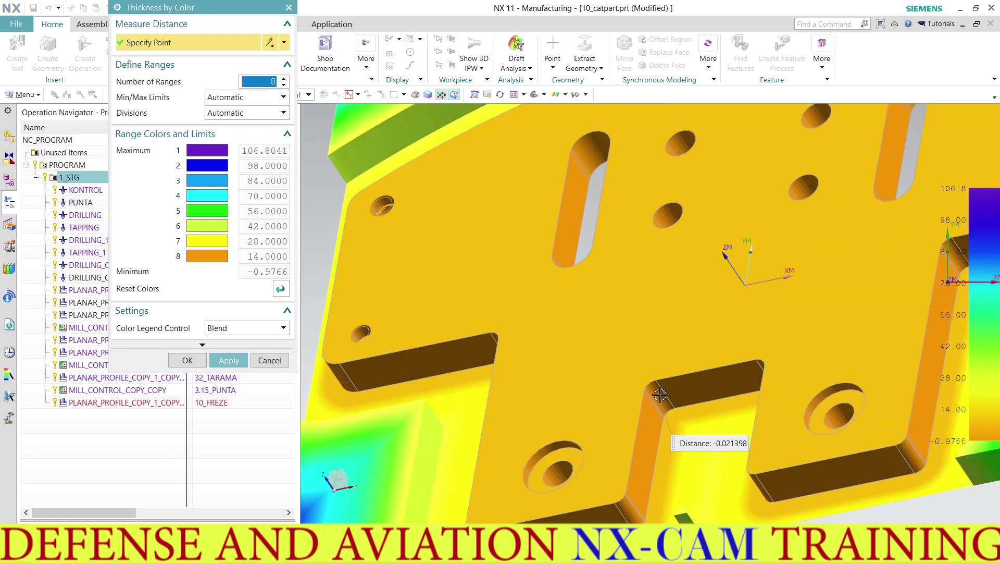
scroll(583, 490, up, 3)
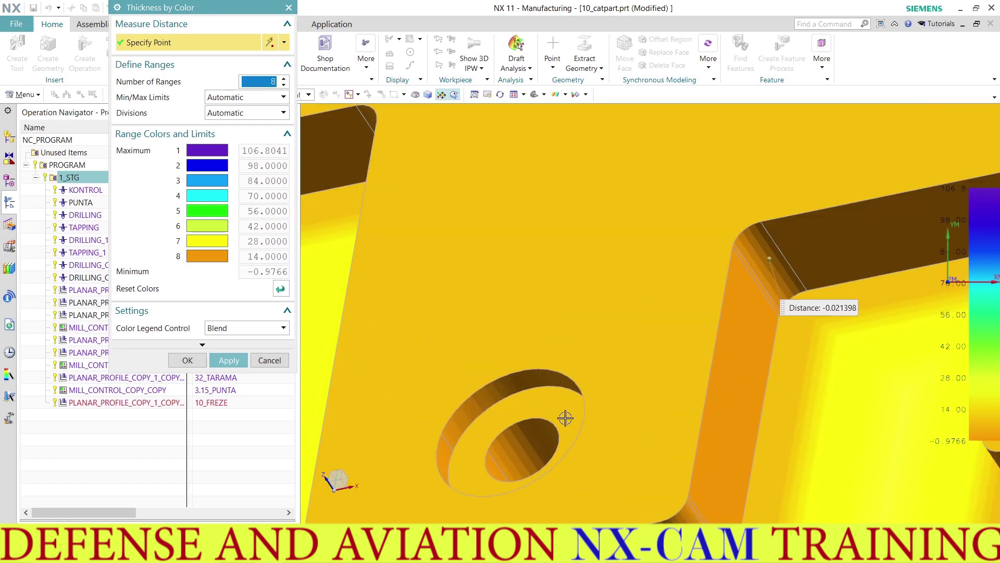
click(515, 405)
click(492, 397)
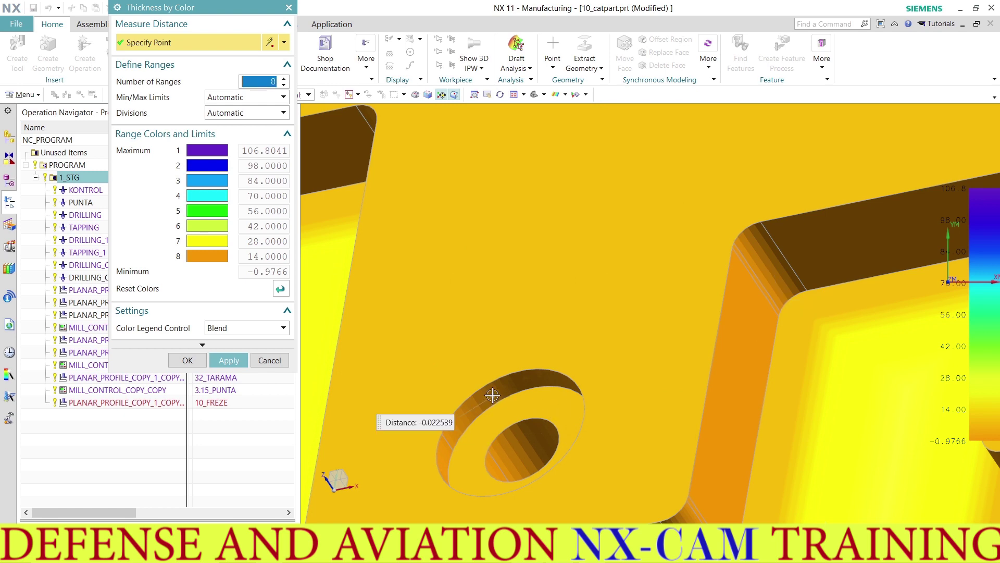
Orbit and zoom the colour-coded plate to inspect it from above and other angles.
scroll(492, 397, down, 5)
mouse_move(492, 397)
middle_down()
mouse_move(573, 373)
mouse_move(568, 362)
middle_up()
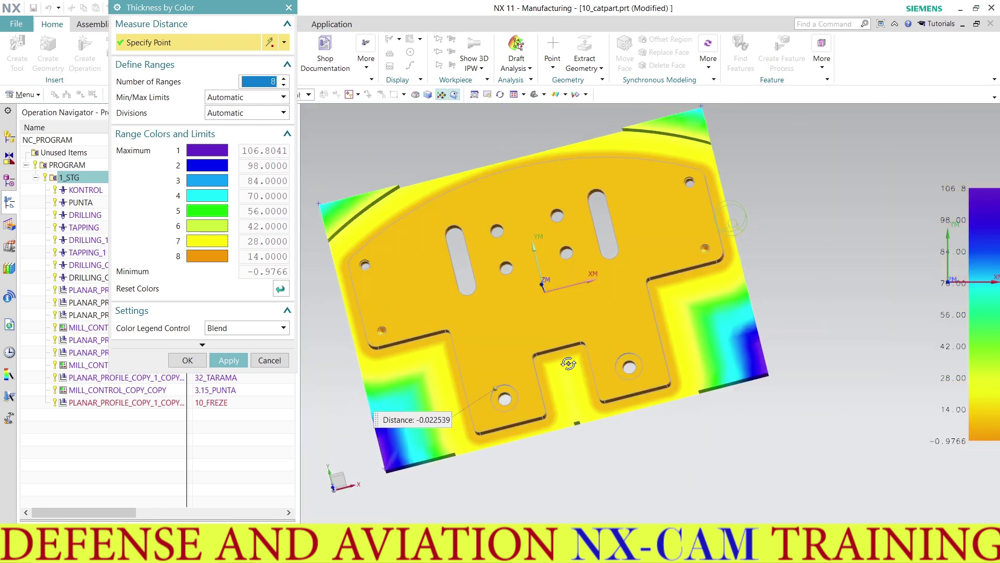
scroll(380, 331, up, 5)
scroll(376, 334, up, 3)
scroll(387, 332, down, 2)
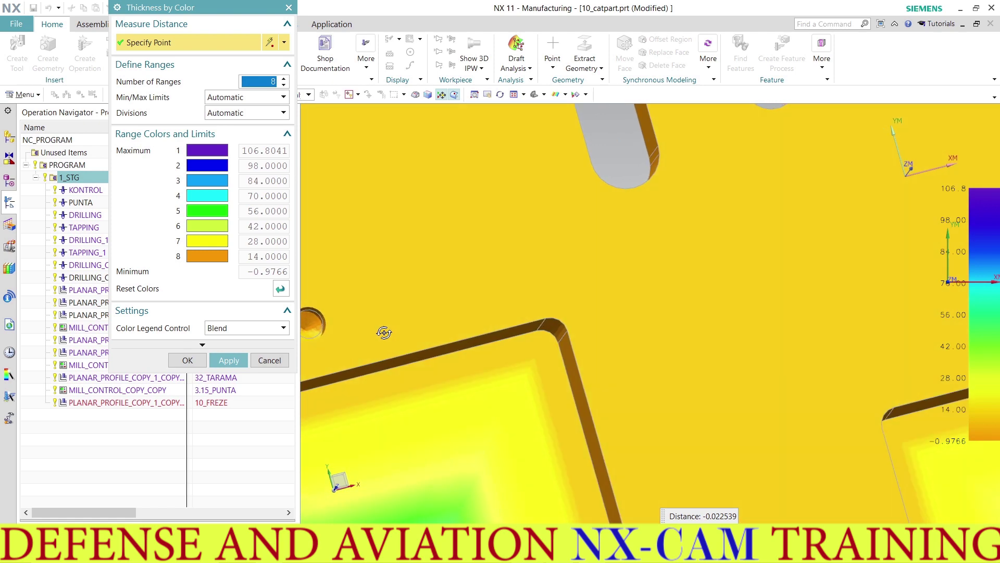
scroll(417, 328, down, 2)
scroll(458, 323, down, 5)
middle_drag(470, 322, 461, 297)
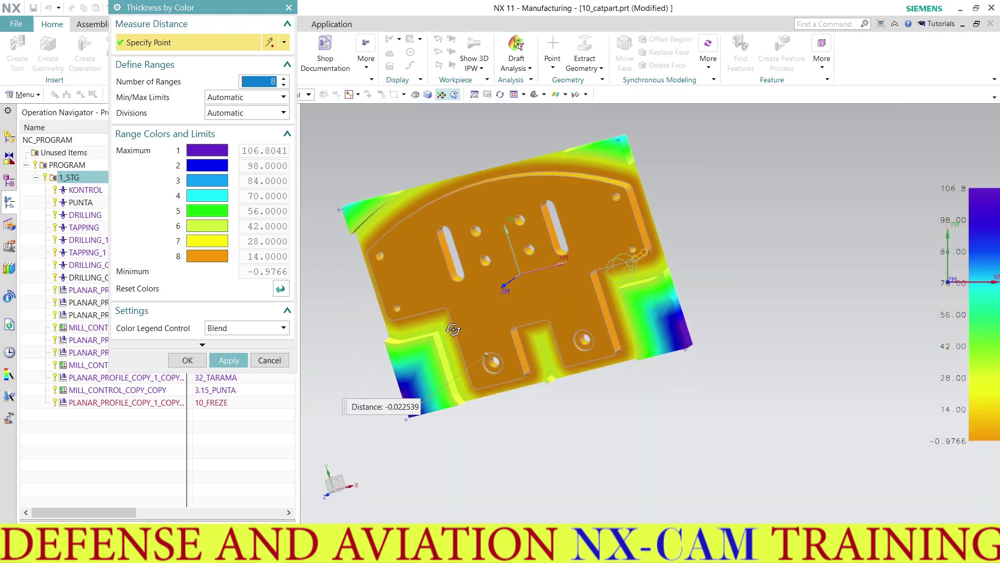
scroll(460, 294, up, 5)
scroll(460, 294, up, 2)
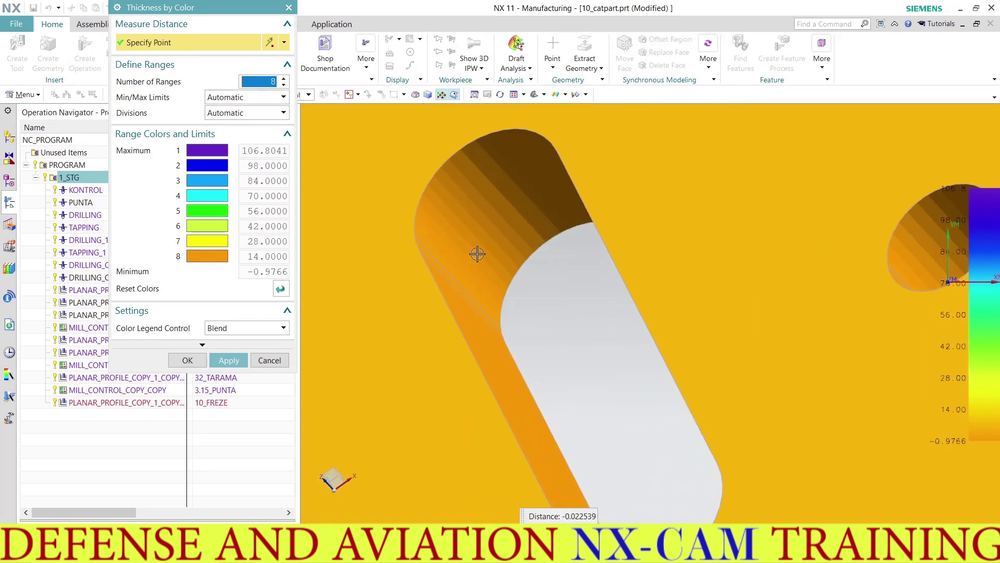
scroll(445, 277, down, 4)
scroll(451, 292, down, 3)
middle_drag(454, 309, 527, 317)
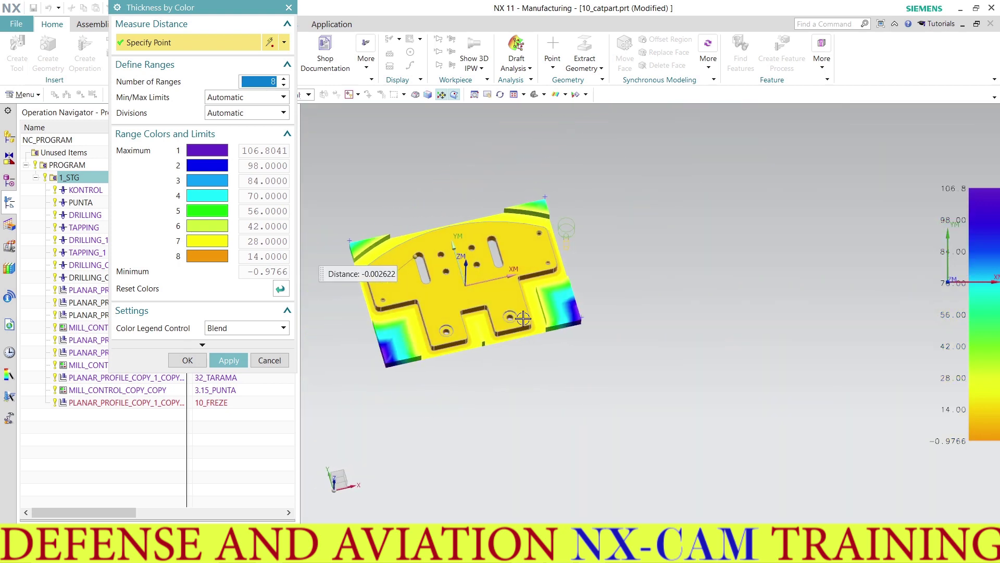
scroll(528, 317, up, 2)
Close the Thickness by Color check and Tool Path Visualization, returning to the finished plate.
click(228, 361)
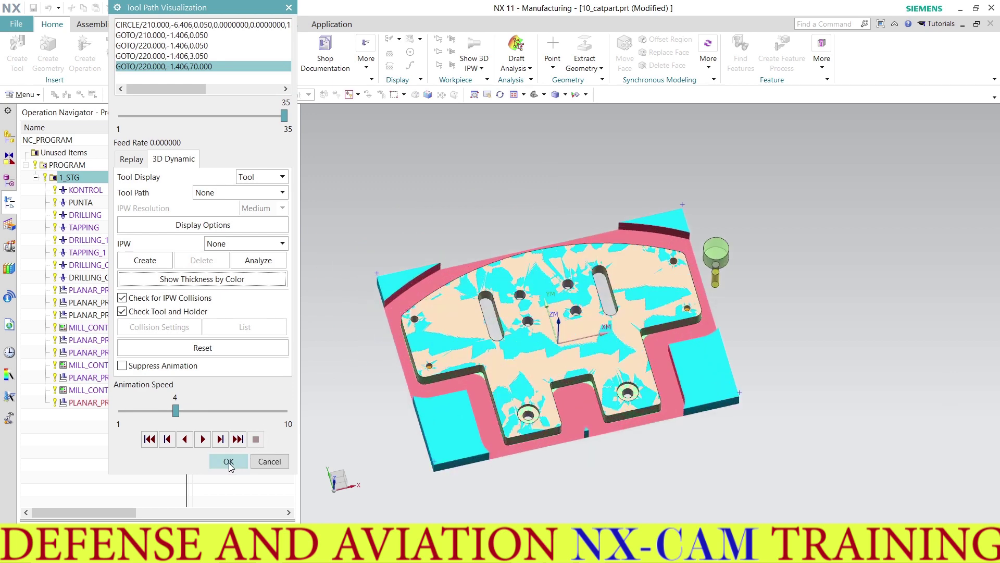
click(229, 461)
middle_drag(516, 343, 524, 340)
scroll(523, 340, up, 3)
scroll(524, 340, up, 1)
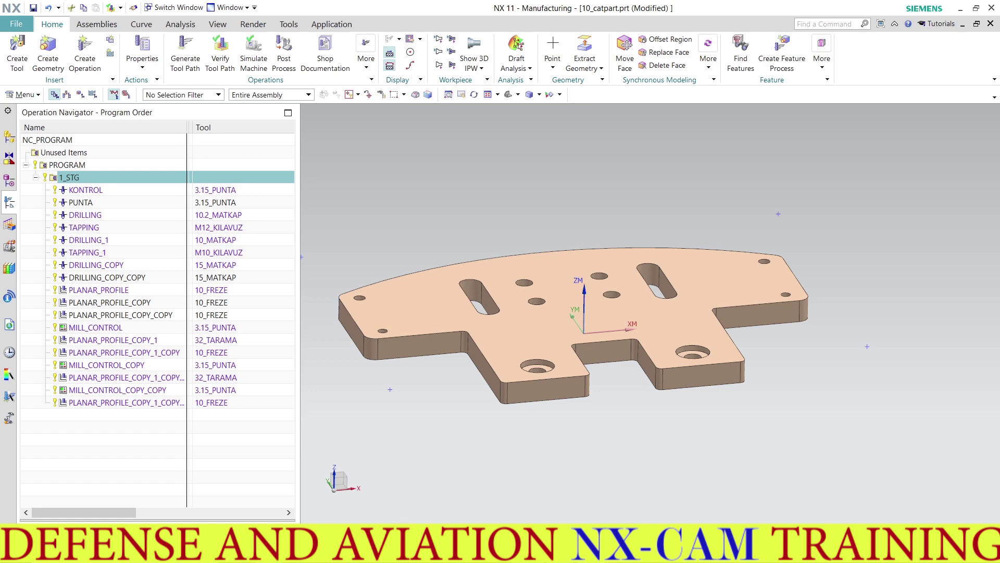